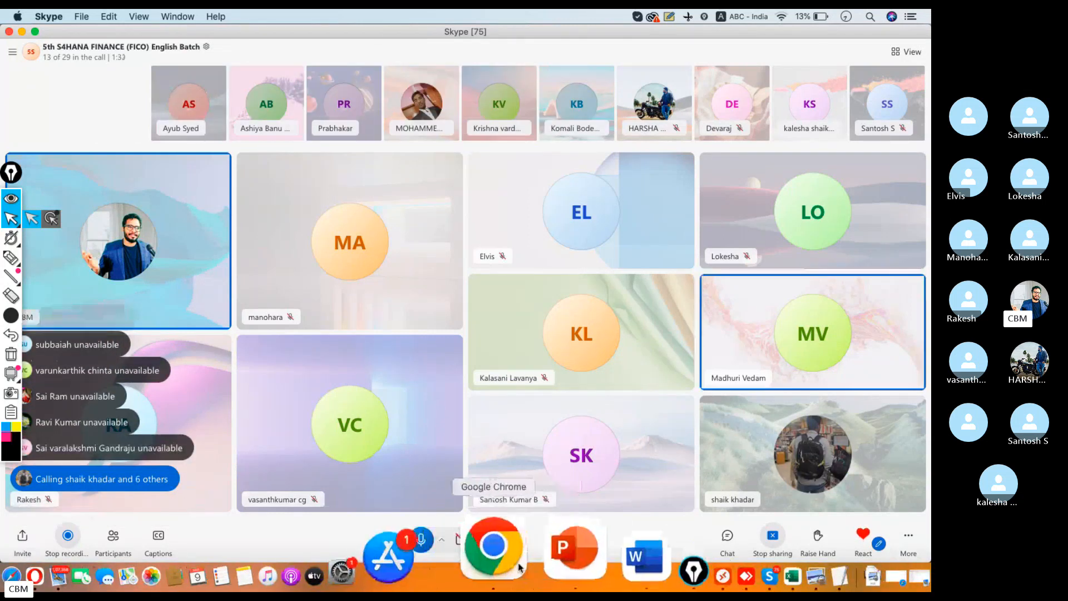
# Open YouTube in a new Chrome tab
pyautogui.click(494, 559)
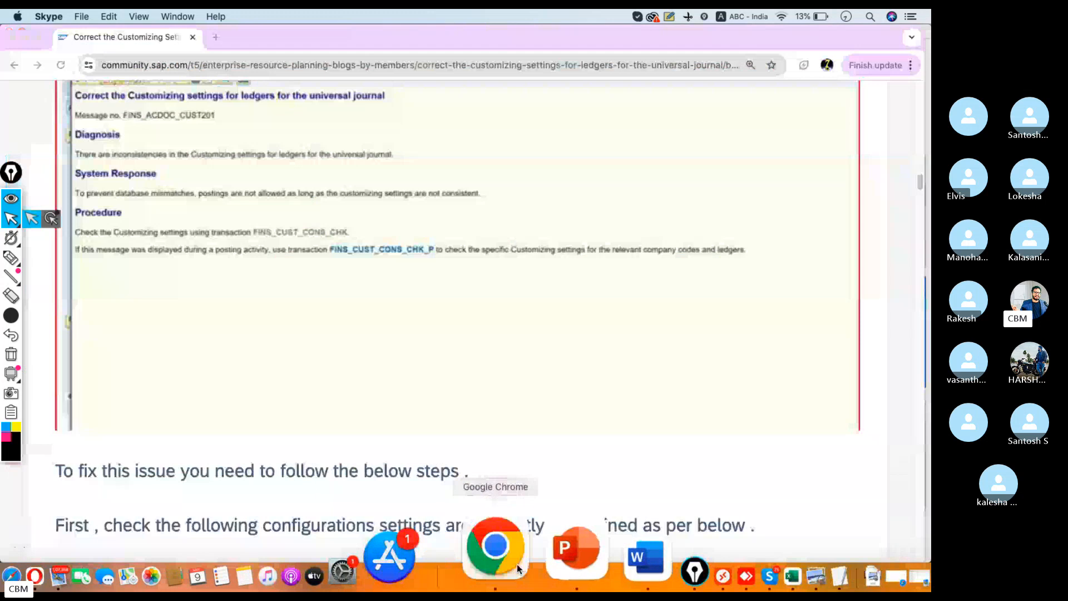
pyautogui.click(215, 36)
pyautogui.write('youtube.com')
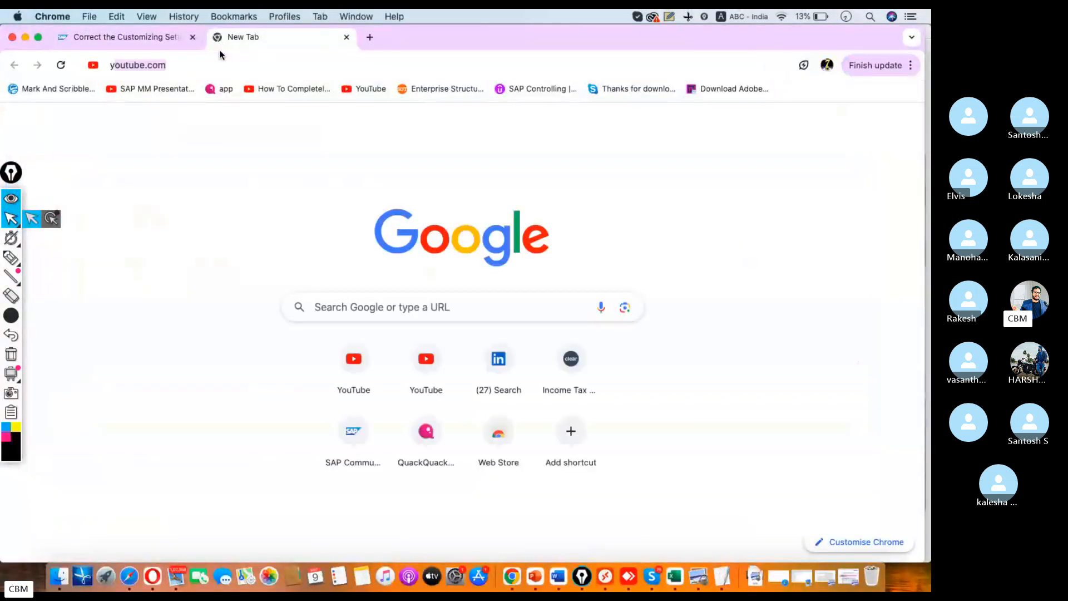
pyautogui.press('Return')
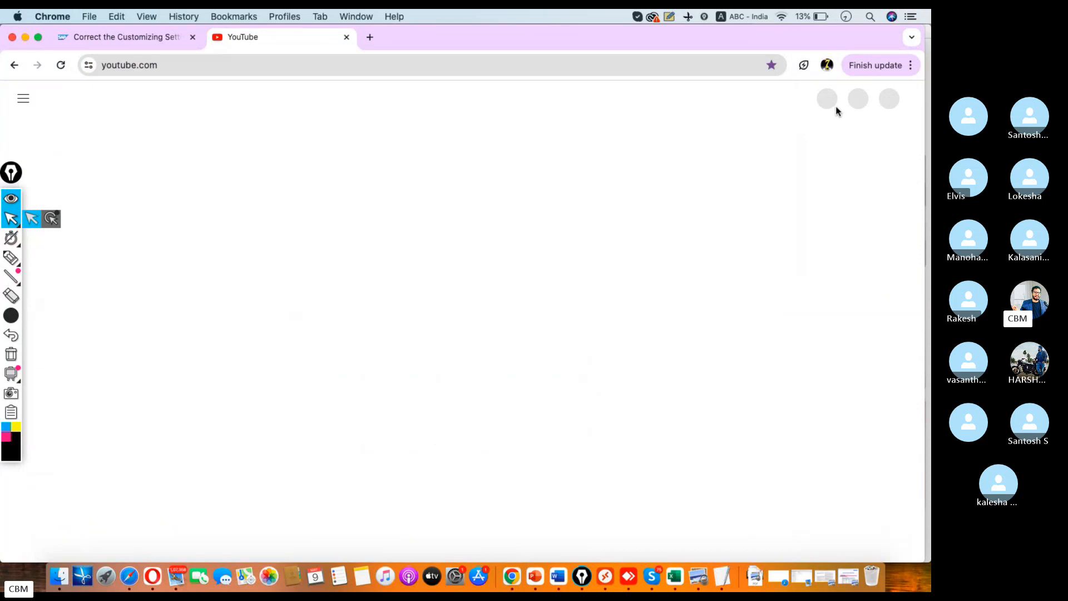
pyautogui.press('super+Tab')
pyautogui.press('super+Tab')
# Search YouTube for new asset accounting videos by the SAP trainer
pyautogui.press('super+l')
pyautogui.write('As')
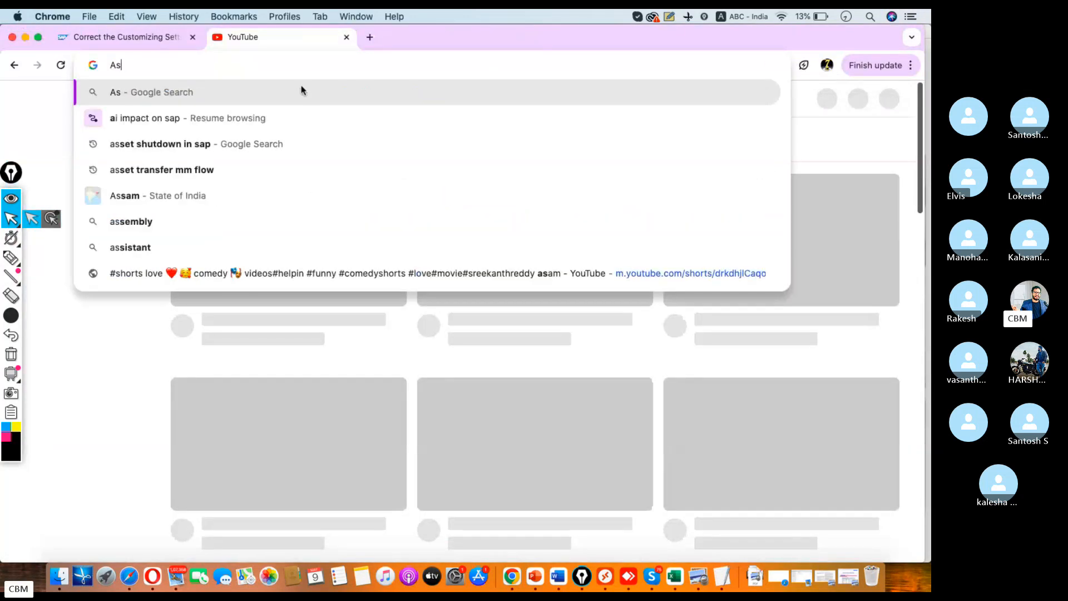
pyautogui.press('BackSpace')
pyautogui.press('BackSpace')
pyautogui.click(310, 97)
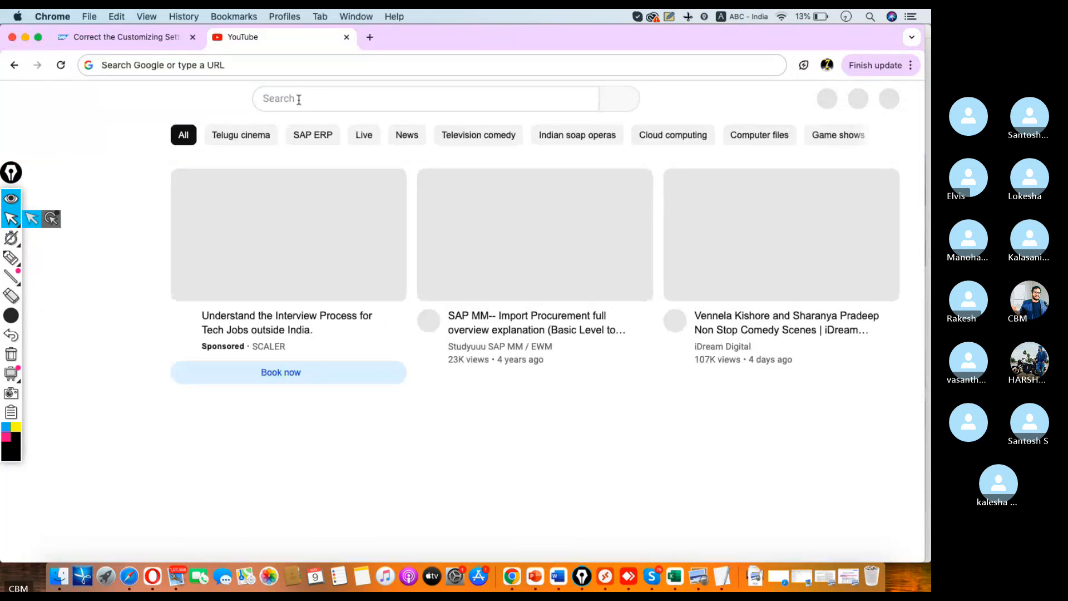
pyautogui.click(311, 98)
pyautogui.write('New a')
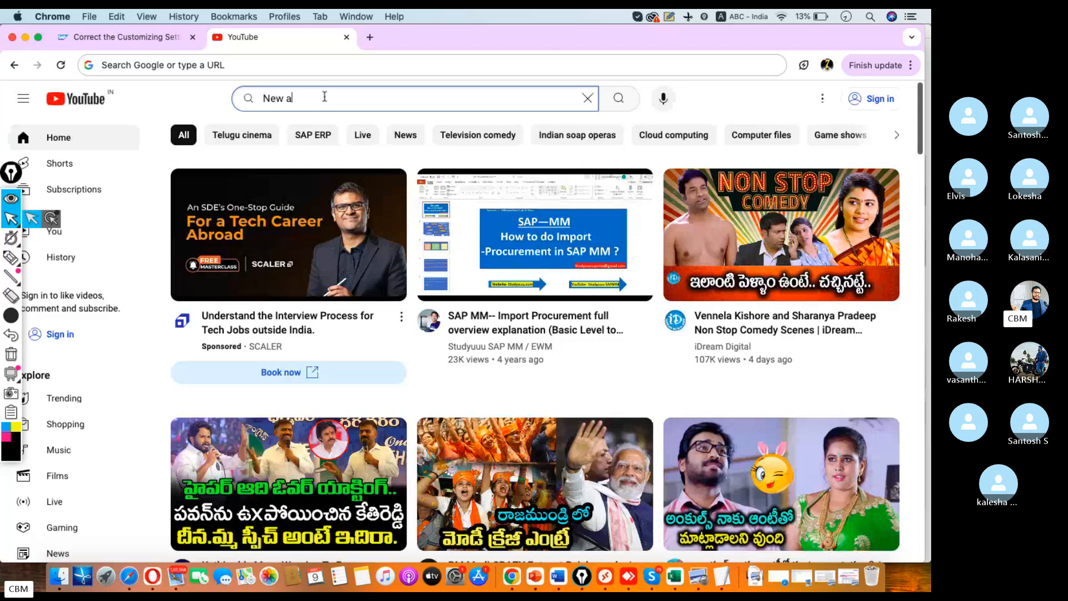
pyautogui.write('sset add')
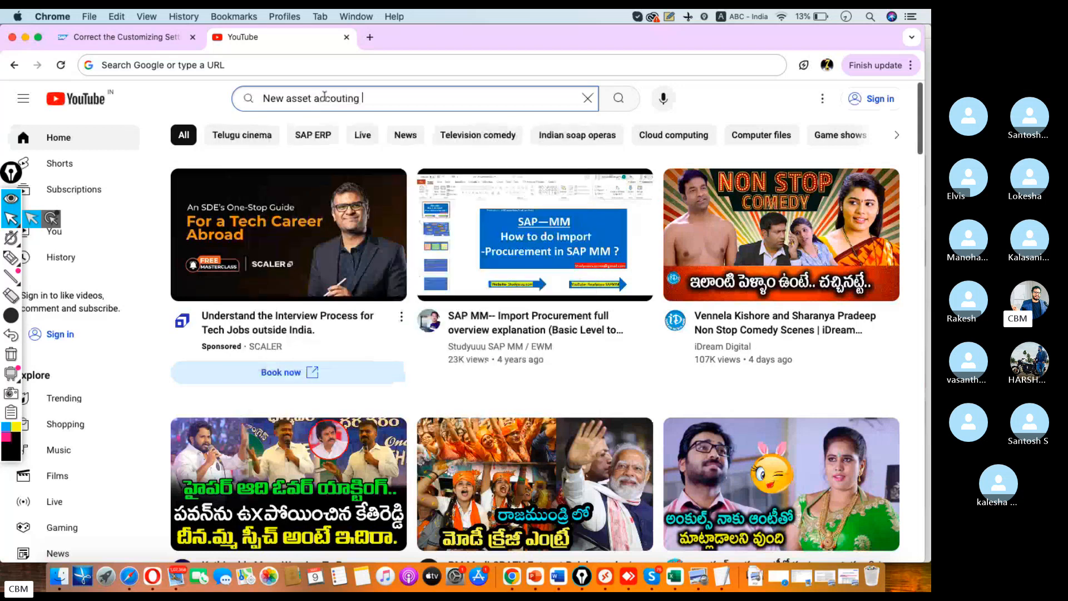
pyautogui.write('outing by ')
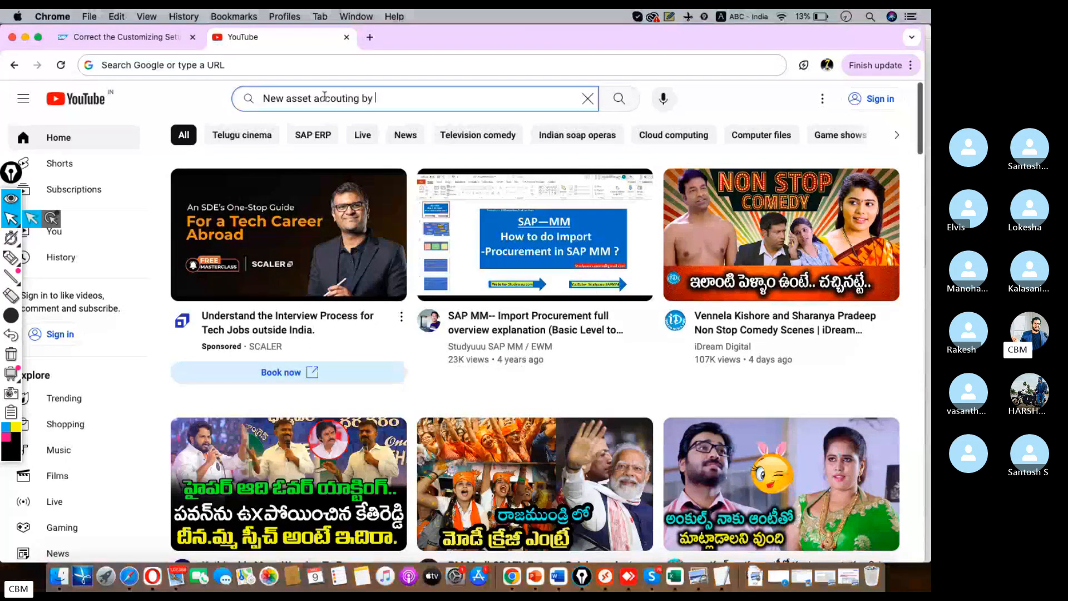
pyautogui.write('chanu sk')
pyautogui.press('Return')
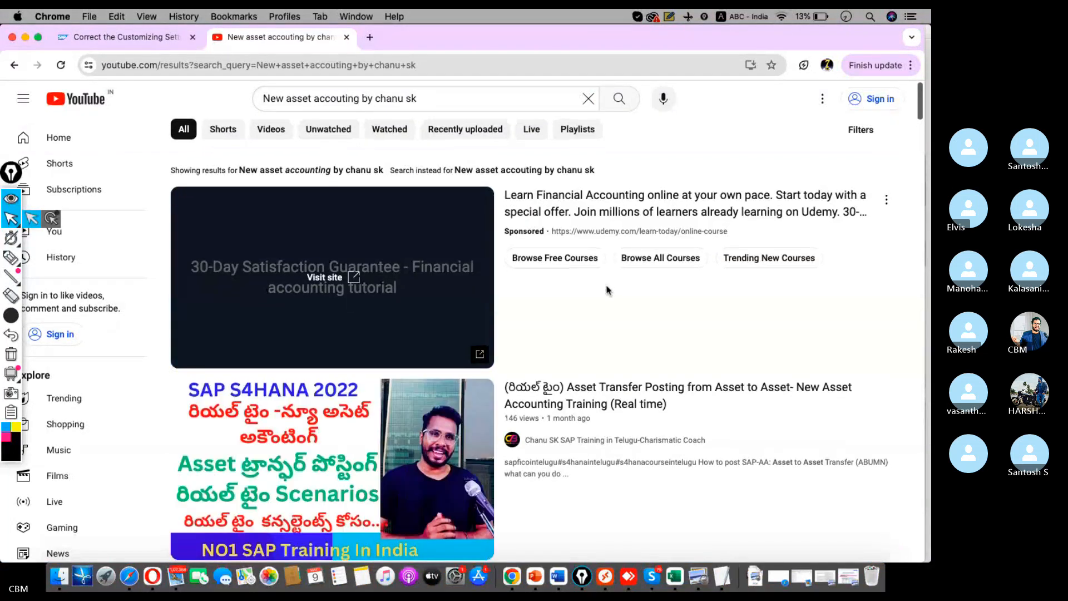
# Open the Asset Transfer Posting video from the search results
pyautogui.scroll(-4, 612, 295)
pyautogui.scroll(-1, 620, 312)
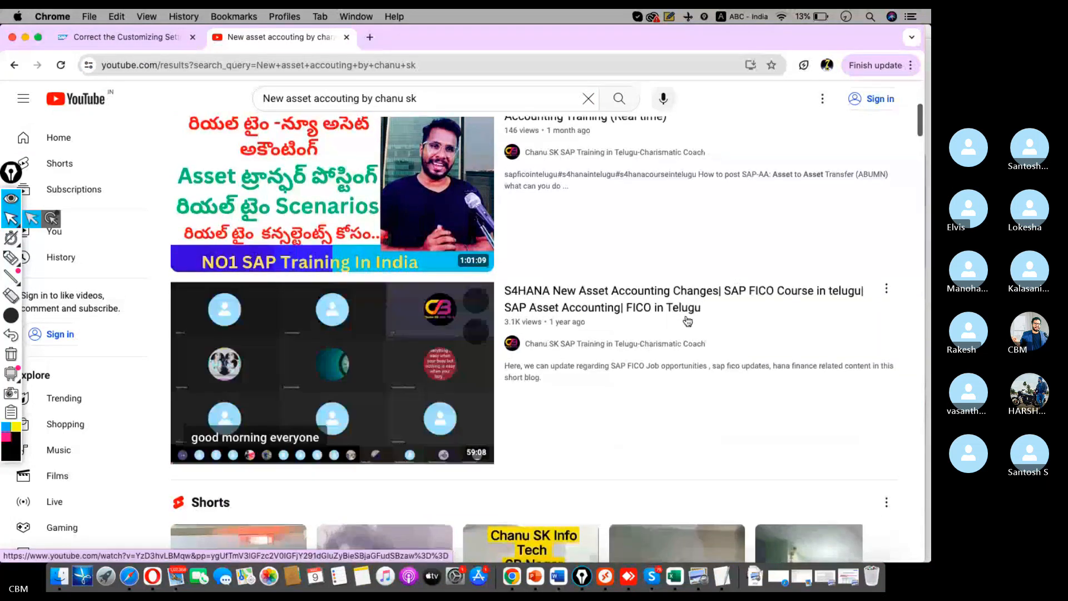
pyautogui.scroll(1, 667, 319)
pyautogui.scroll(-8, 687, 318)
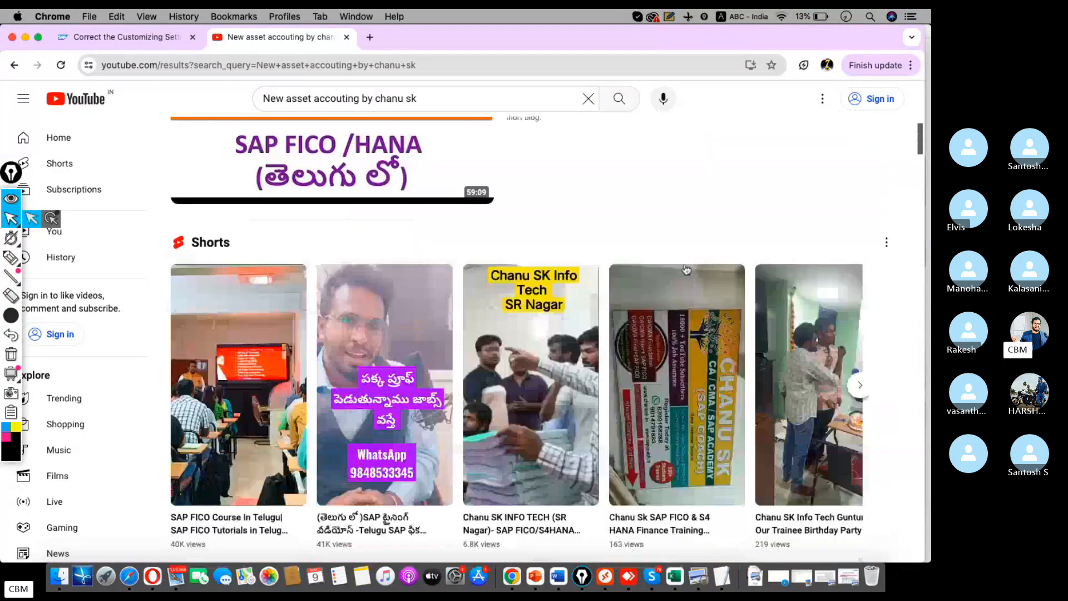
pyautogui.scroll(-5, 684, 273)
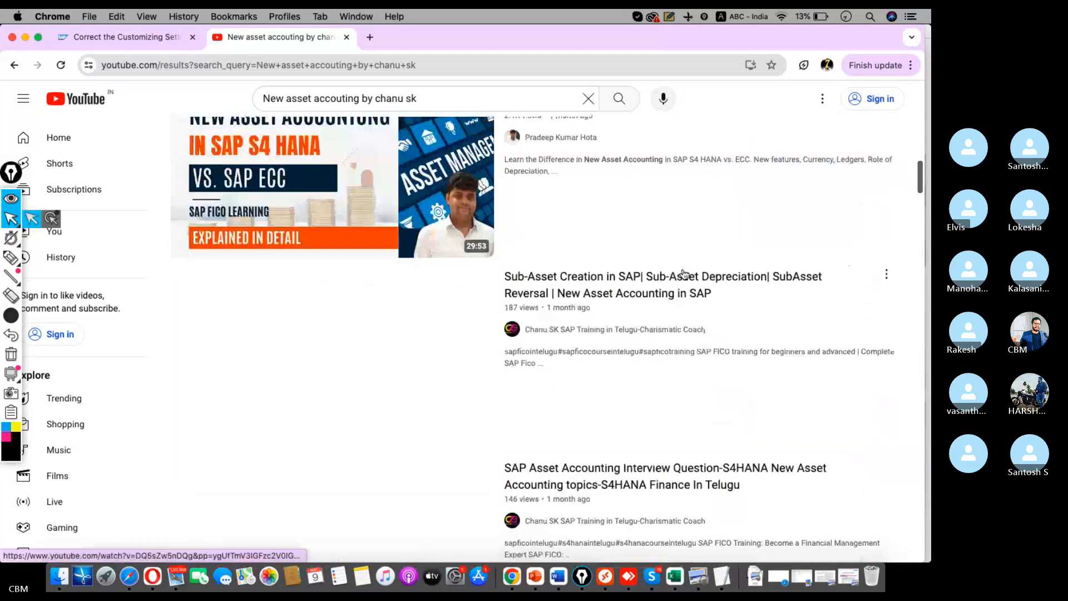
pyautogui.scroll(8, 684, 274)
pyautogui.scroll(10, 683, 273)
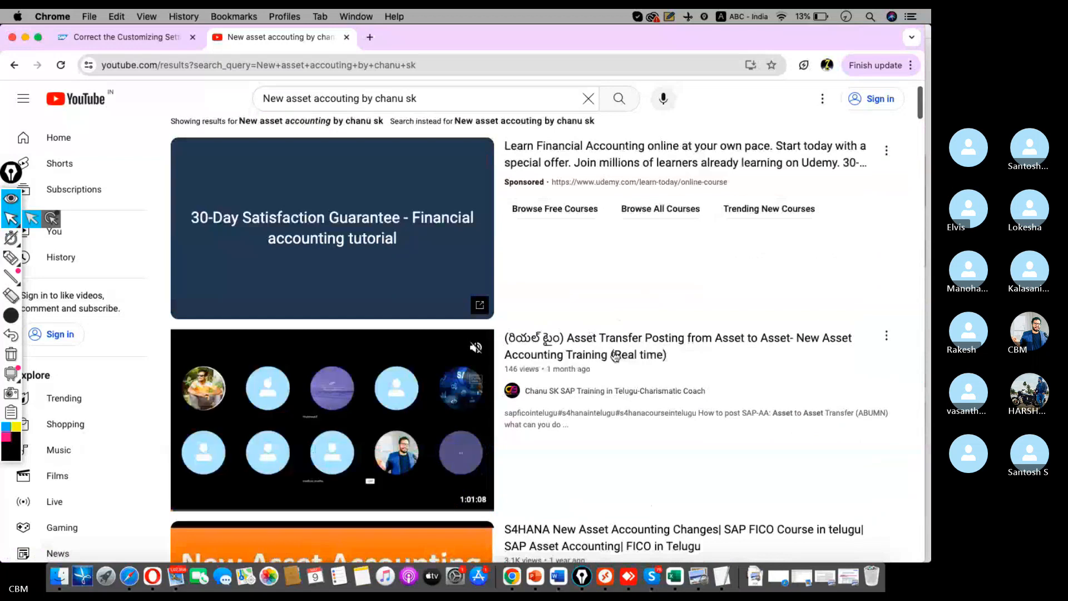
pyautogui.scroll(2, 612, 351)
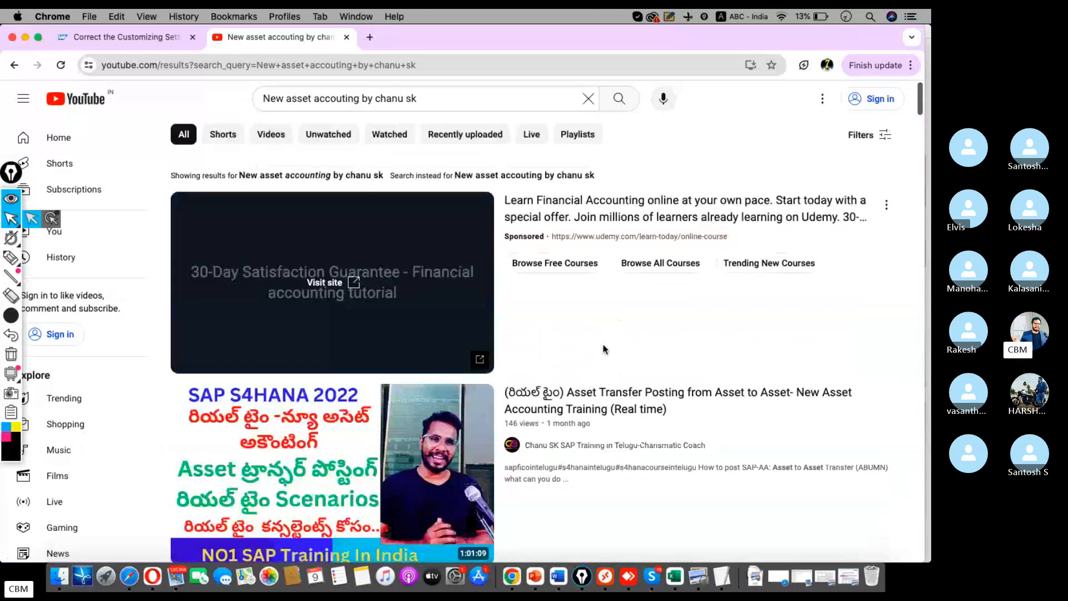
pyautogui.scroll(-2, 604, 349)
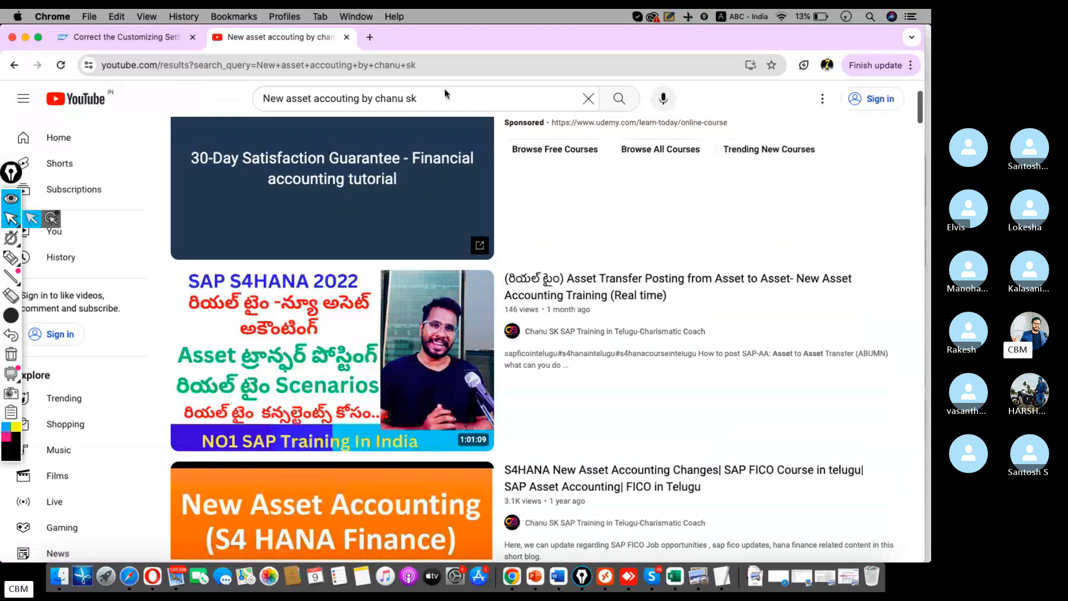
pyautogui.moveTo(438, 95); pyautogui.dragTo(374, 98)
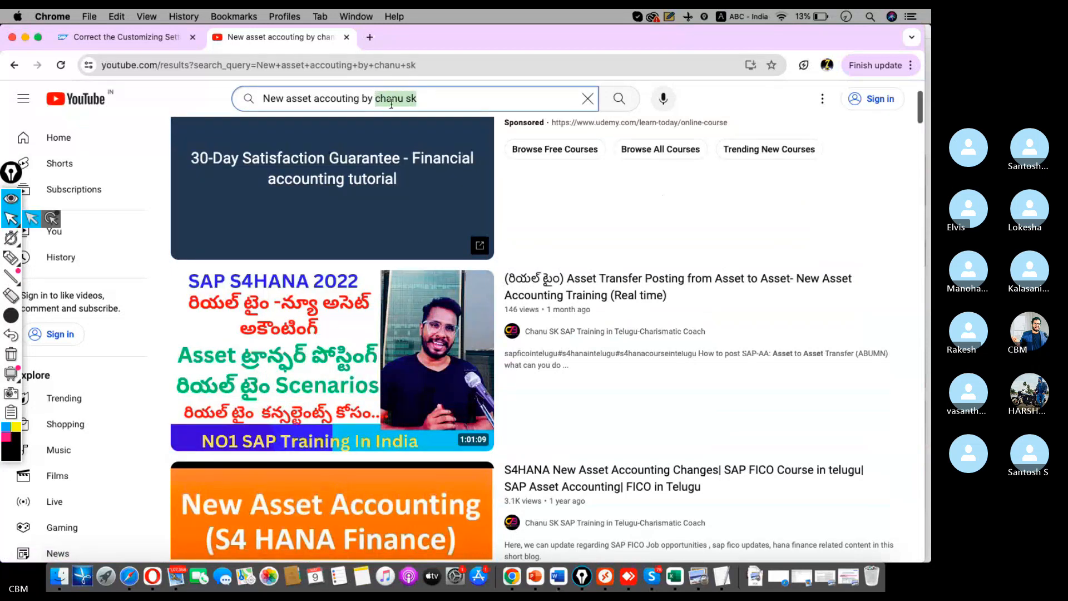
pyautogui.click(563, 297)
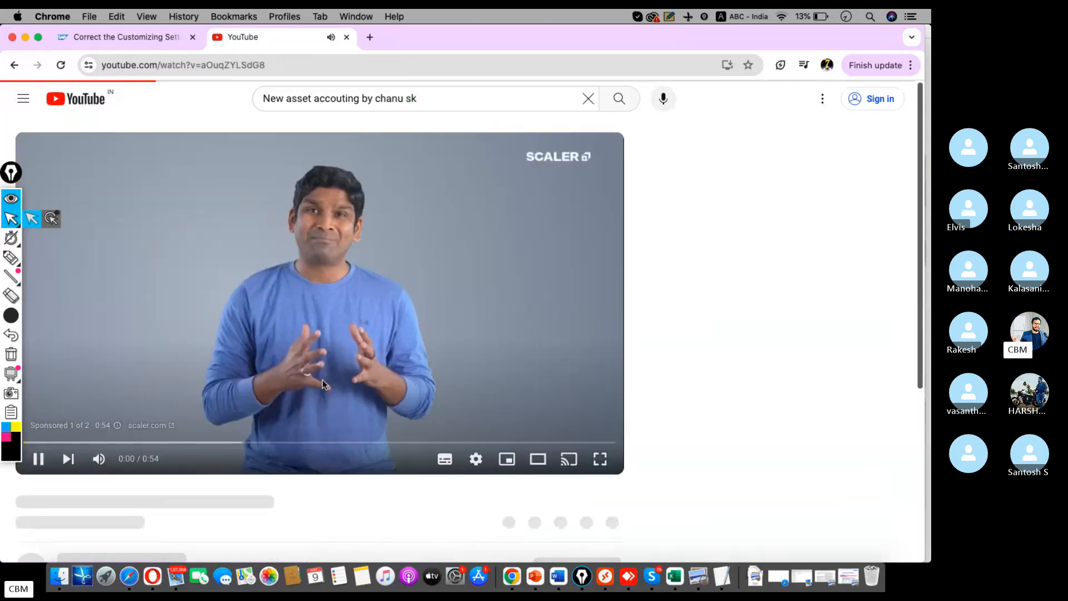
# Expand the pinned comment and select its full list of asset-accounting video links
pyautogui.scroll(-2, 60, 421)
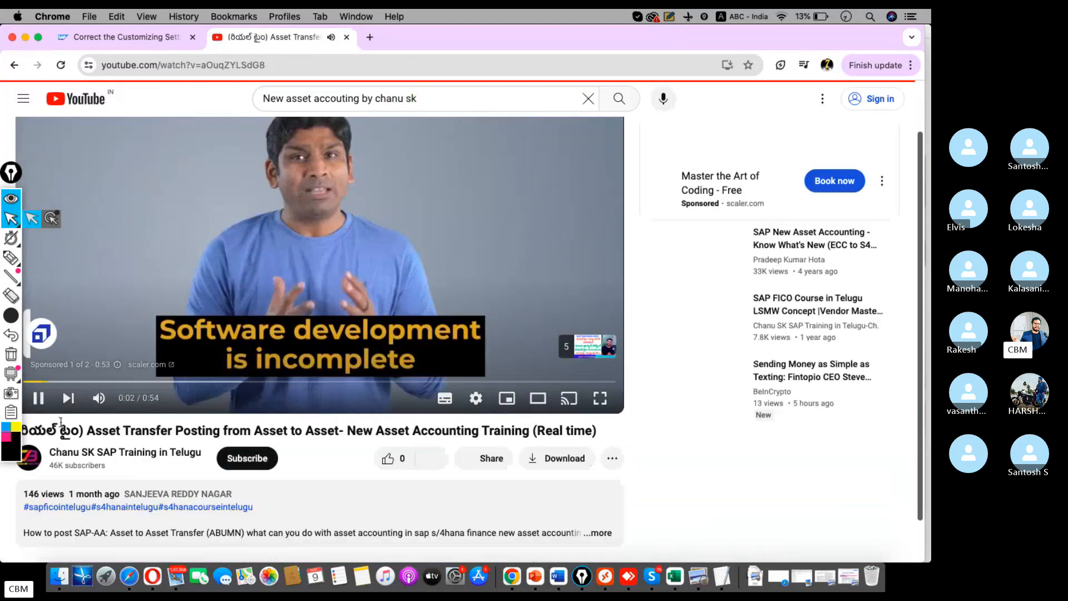
pyautogui.scroll(-10, 310, 406)
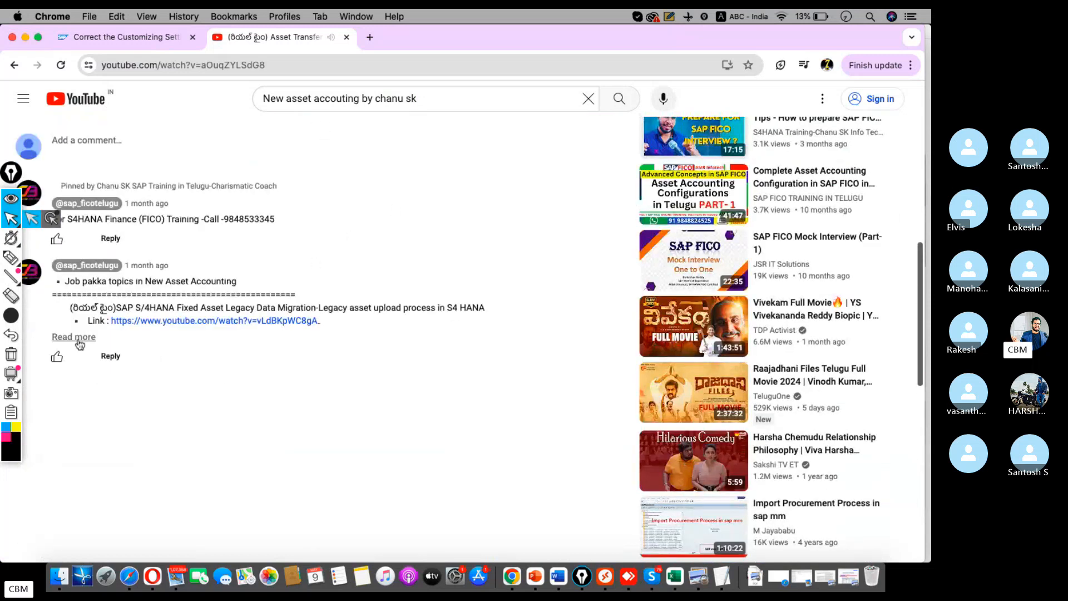
pyautogui.click(73, 337)
pyautogui.scroll(-2, 67, 278)
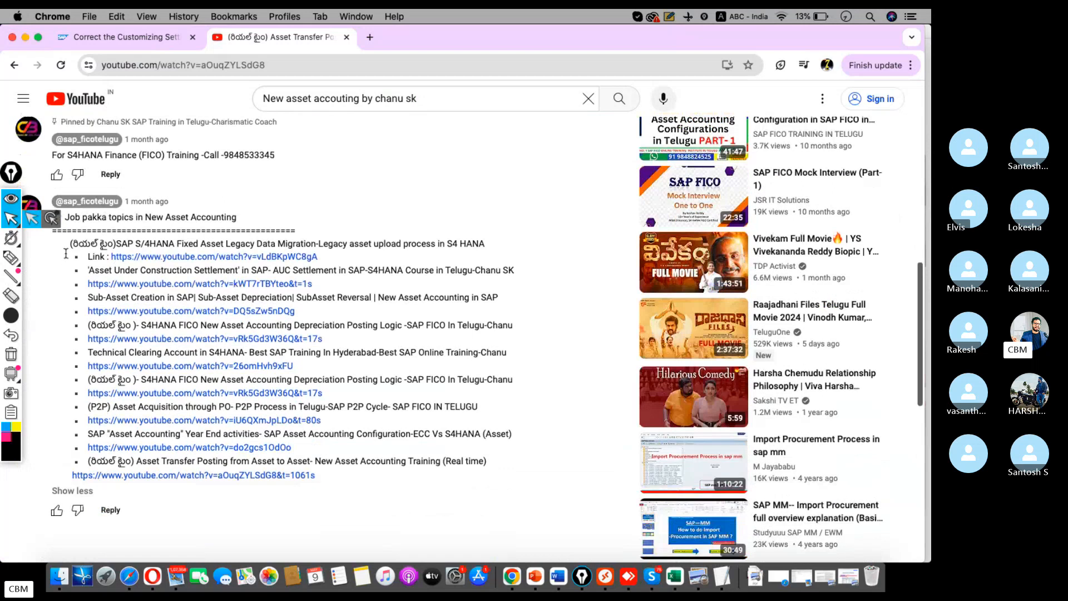
pyautogui.moveTo(66, 243); pyautogui.dragTo(351, 481)
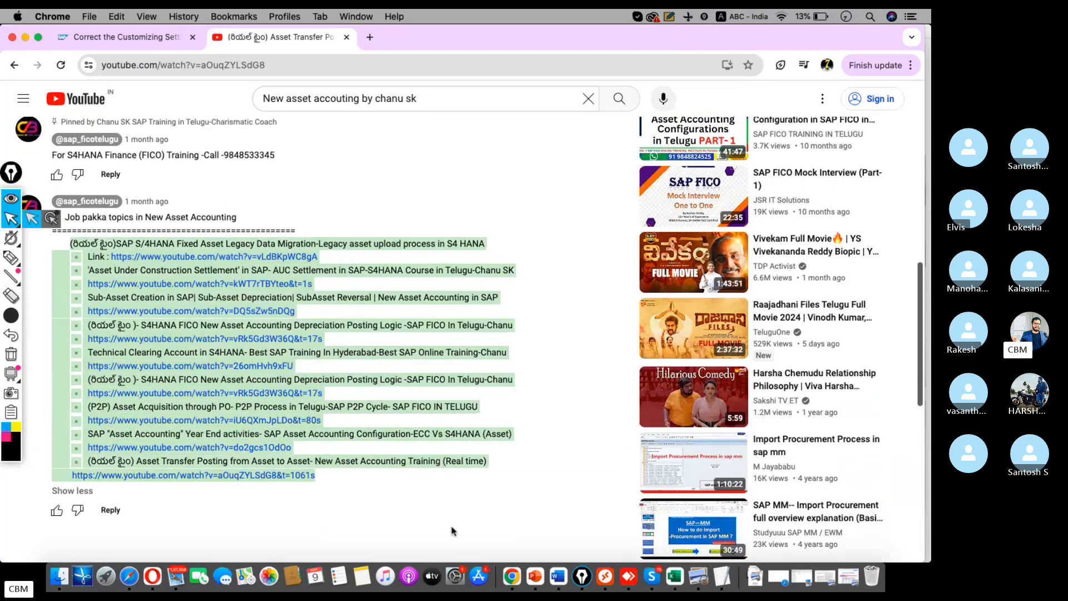
pyautogui.click(653, 558)
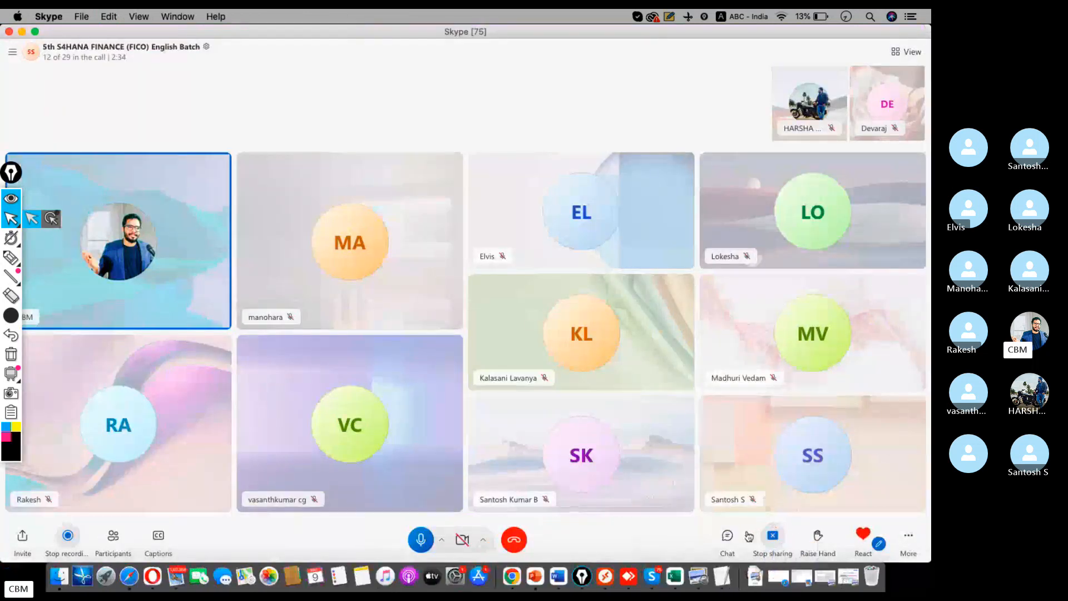
# Paste the copied asset-accounting video links into the class group chat and send them
pyautogui.click(729, 536)
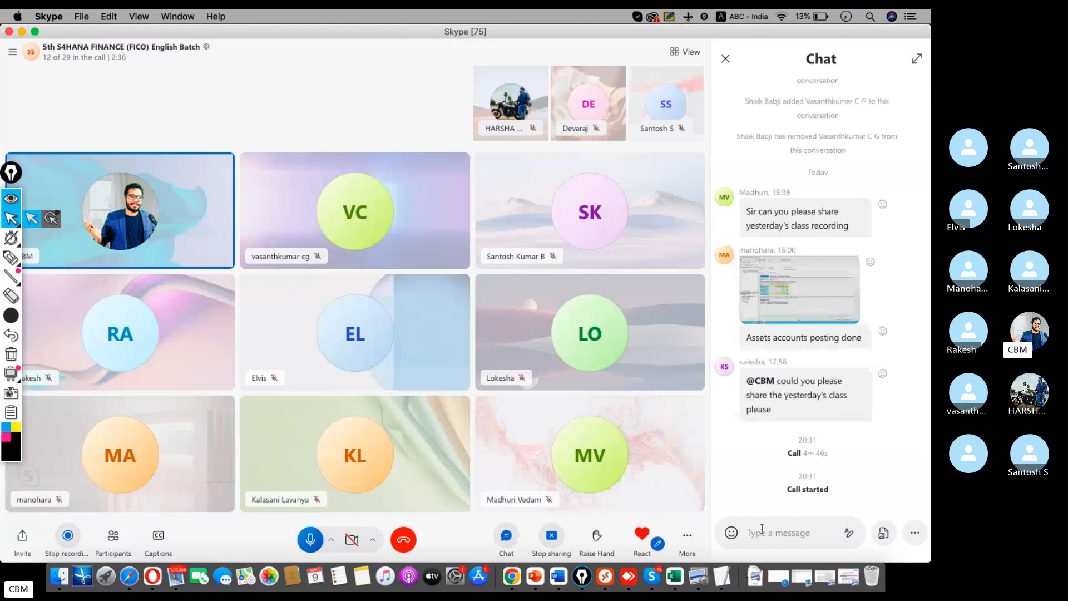
pyautogui.write('https://www.youtube.com/watch?v=3OuqZYLSdG8&t=1061s')
pyautogui.press('Return')
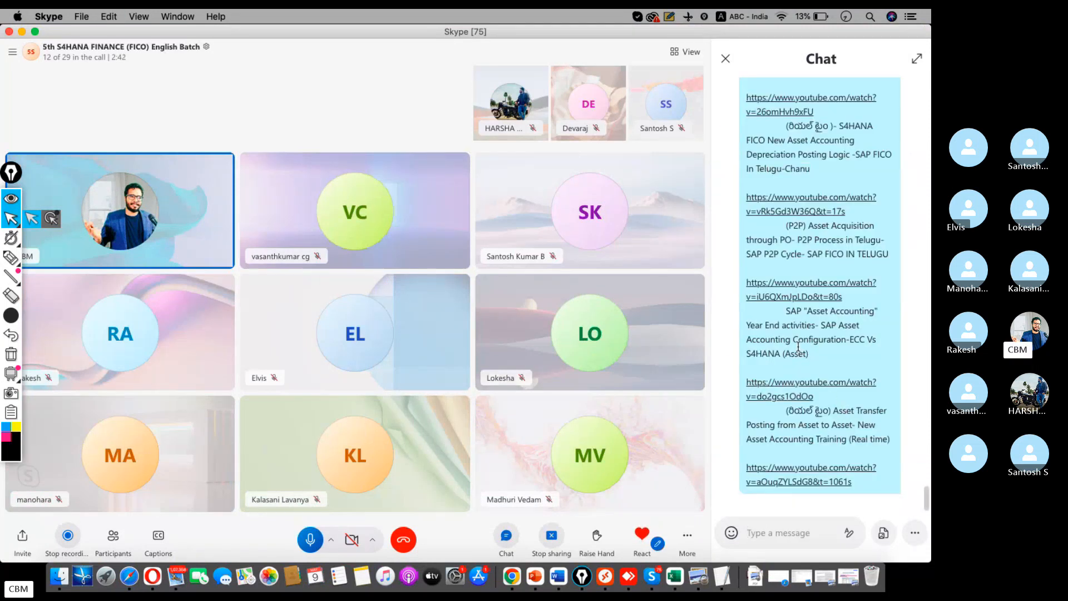
pyautogui.scroll(5, 842, 374)
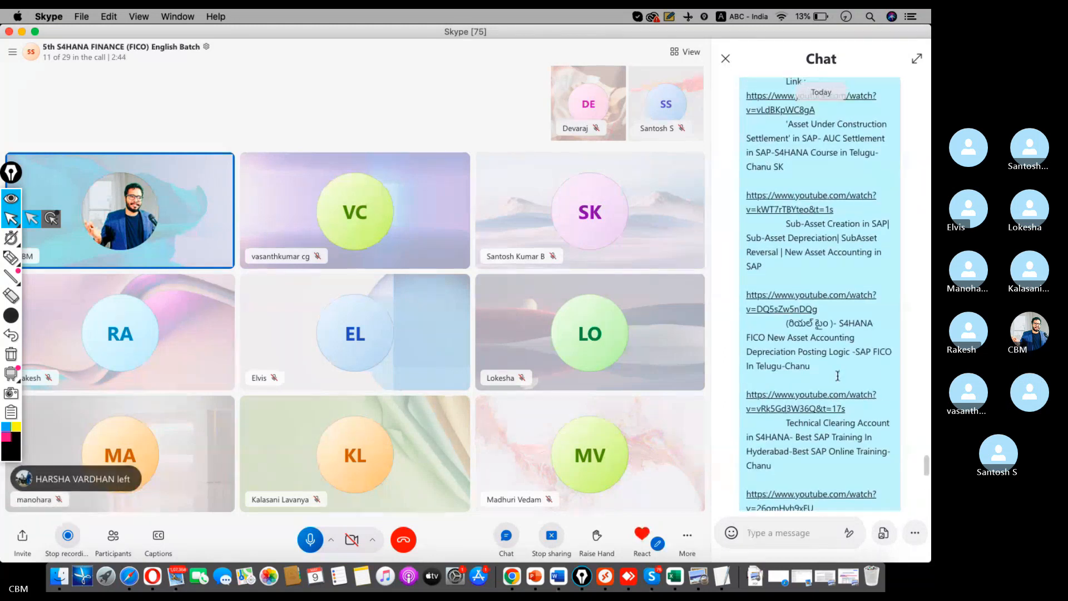
pyautogui.scroll(3, 840, 374)
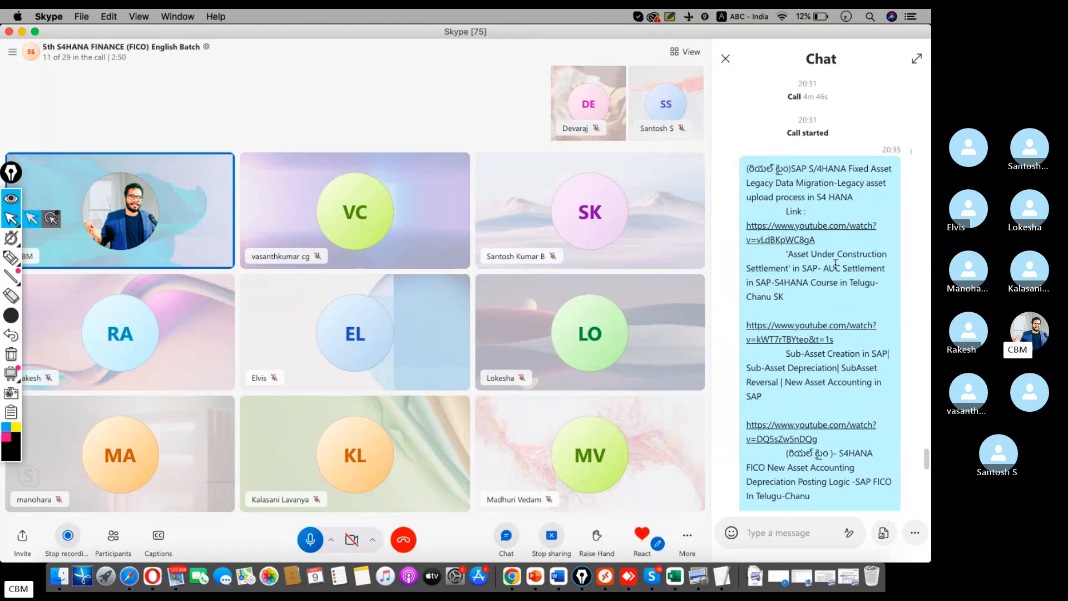
pyautogui.scroll(-5, 828, 311)
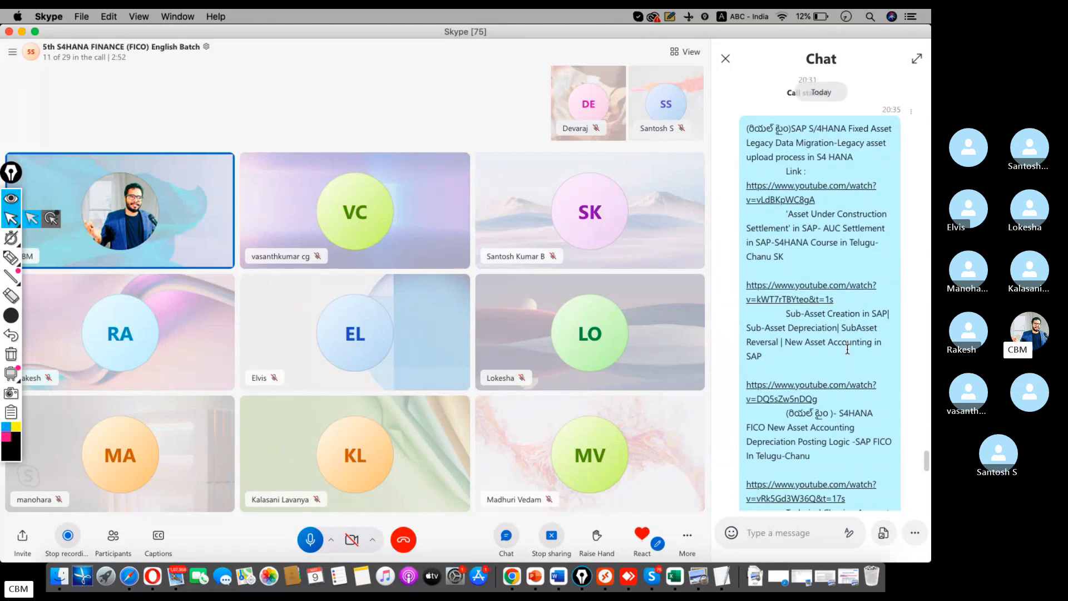
pyautogui.scroll(-18, 846, 348)
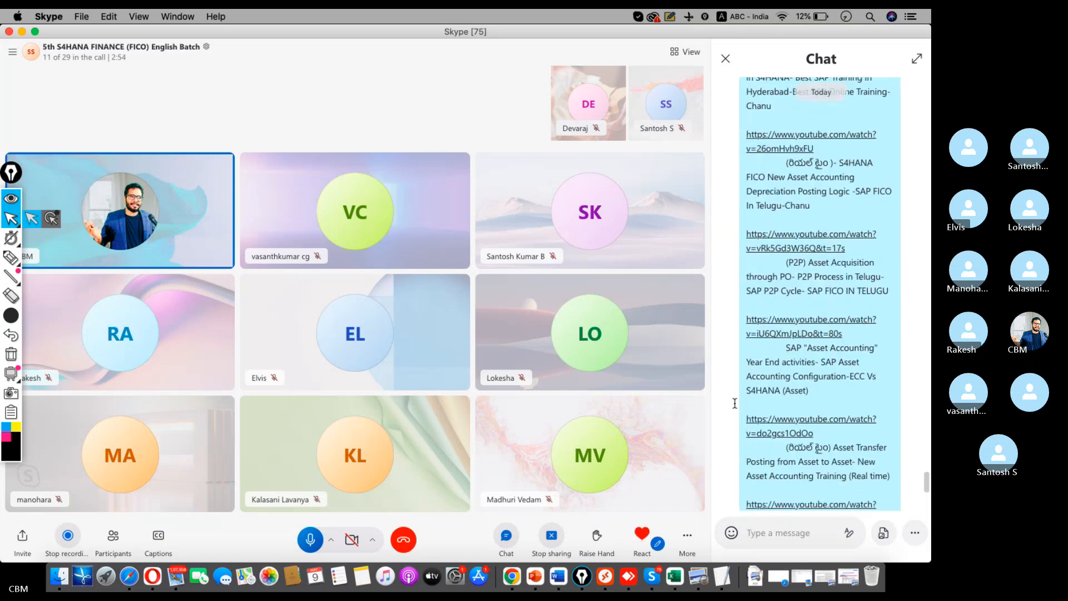
# Dismiss the remote session's auto-logout error and go to the Remote Desktop PC list
pyautogui.click(612, 565)
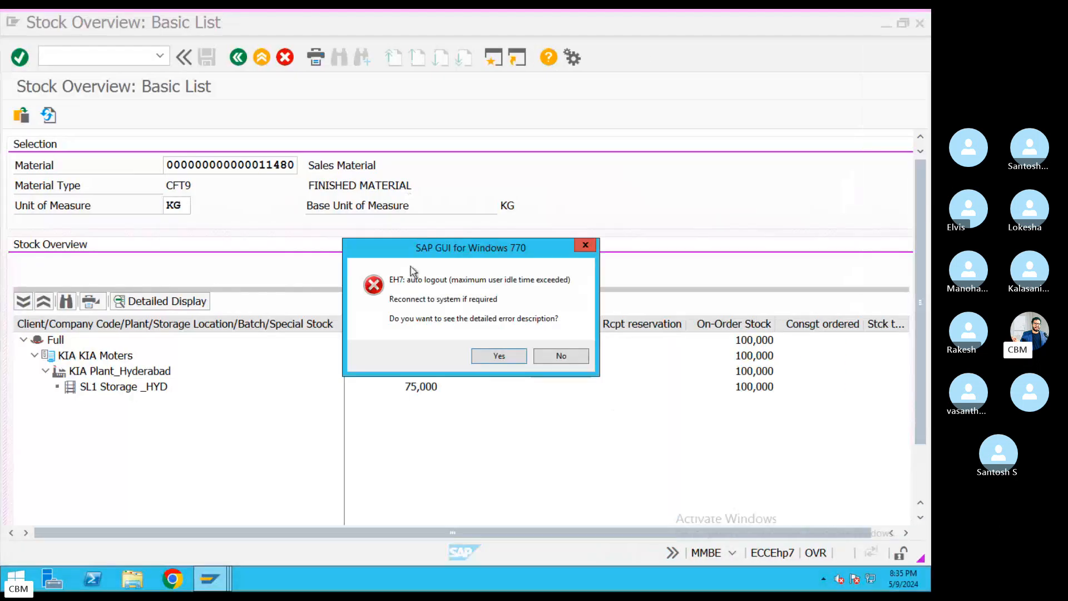
pyautogui.click(493, 354)
pyautogui.click(561, 372)
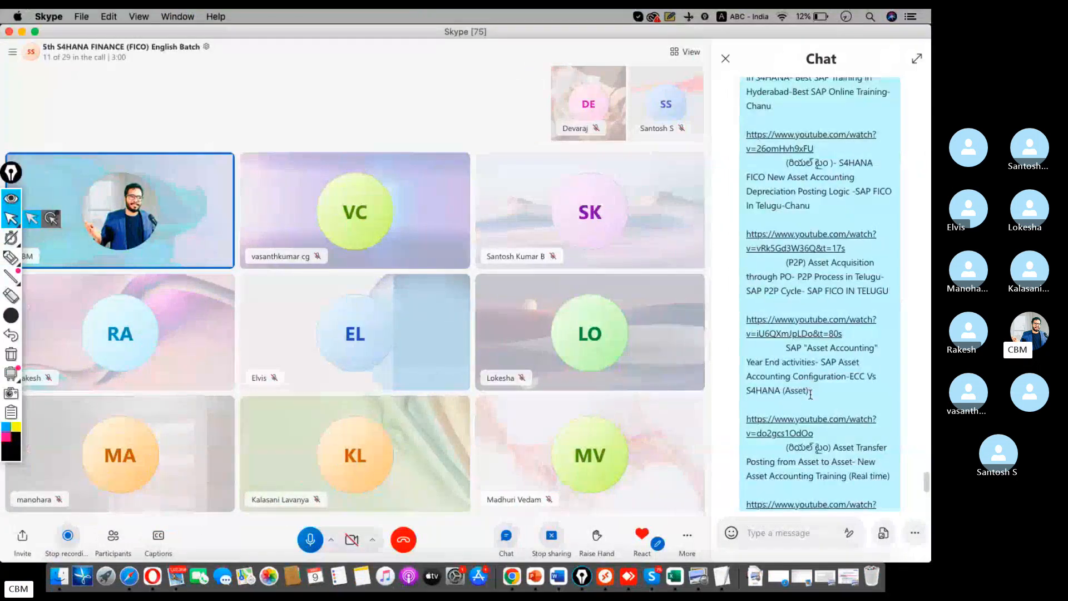
pyautogui.scroll(-5, 771, 223)
pyautogui.scroll(5, 771, 207)
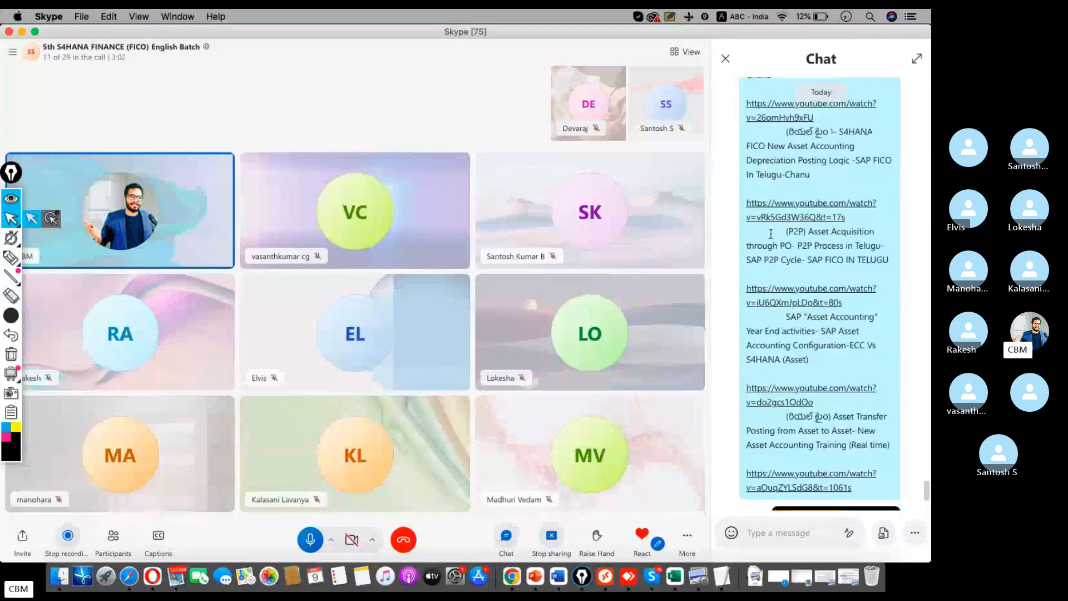
pyautogui.press('super+Tab')
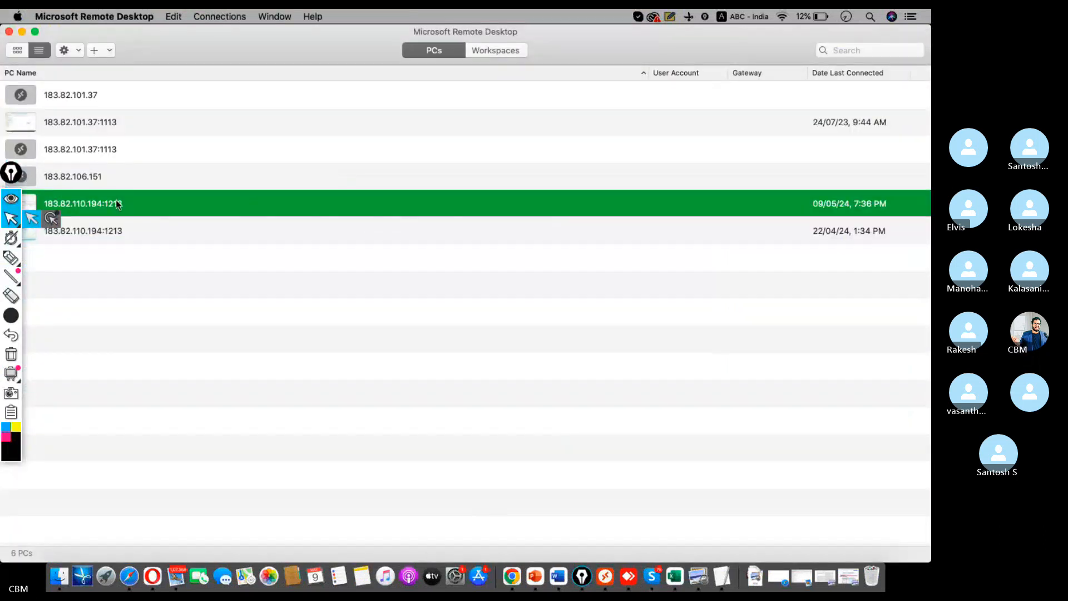
# Connect to the remote server and attempt an s4hana2022 logon with a saved user
pyautogui.doubleClick(118, 204)
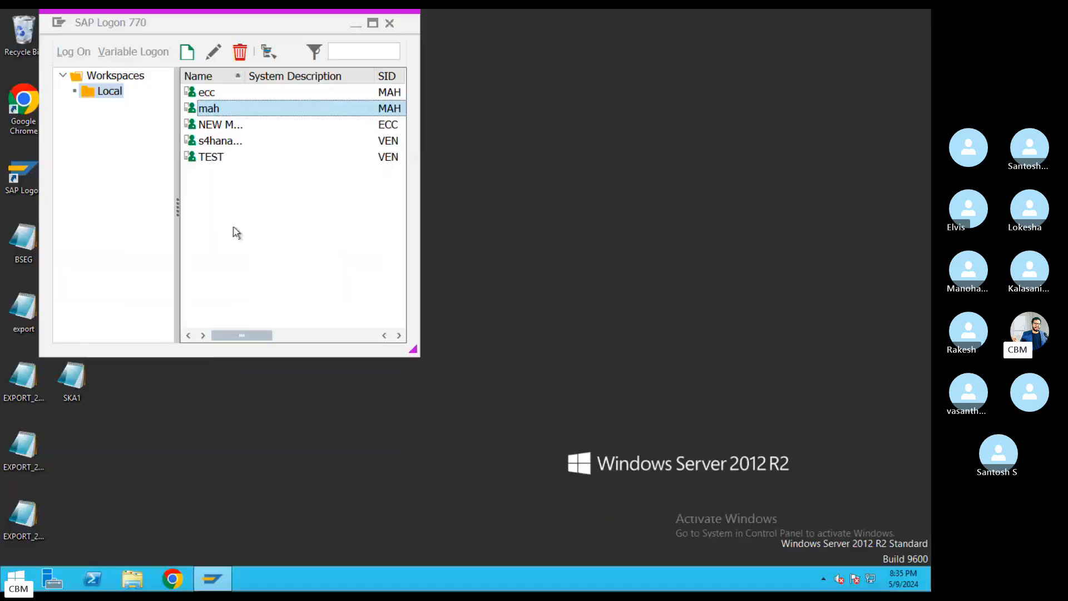
pyautogui.click(216, 141)
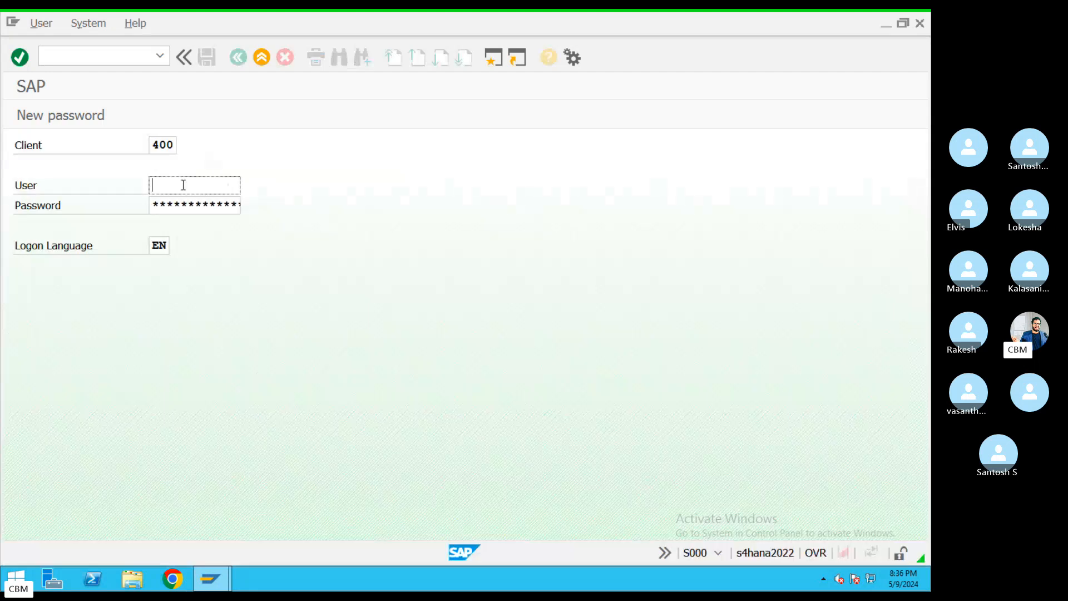
pyautogui.click(184, 185)
pyautogui.click(184, 202)
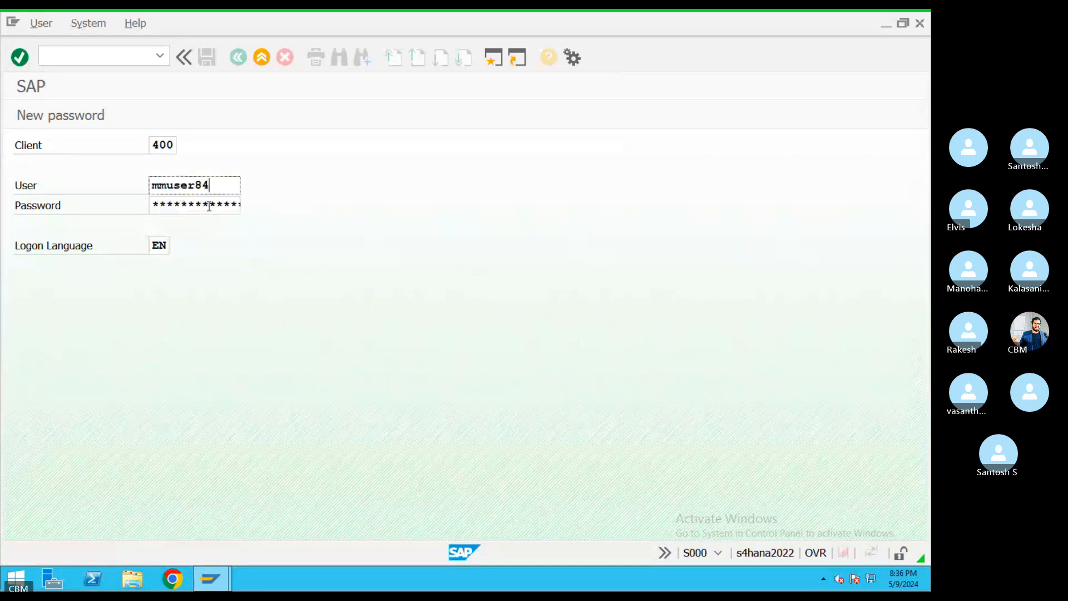
pyautogui.press('Tab')
pyautogui.write('***')
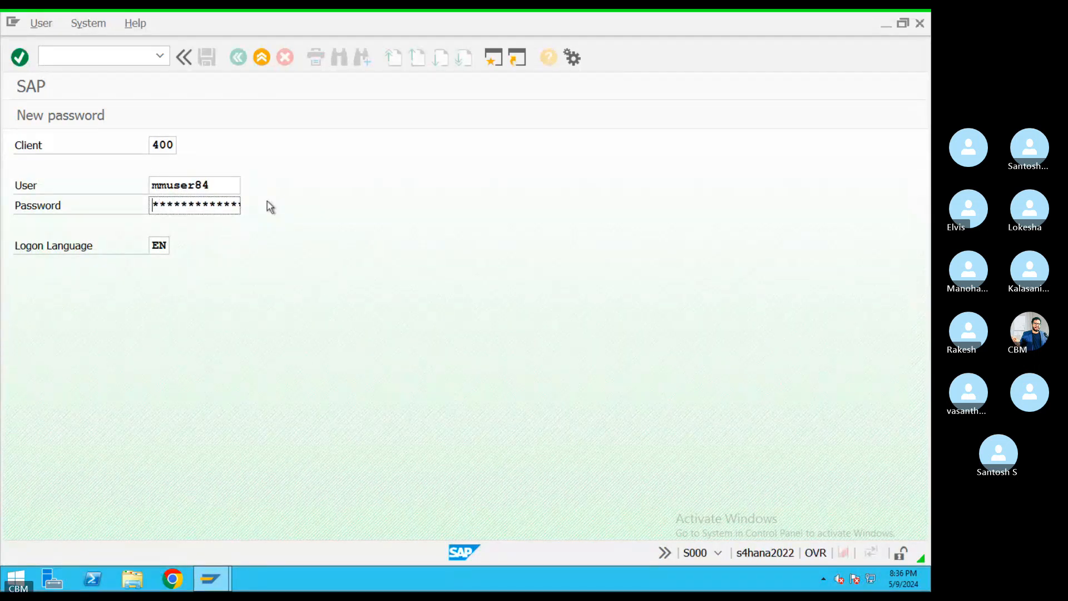
pyautogui.write('*')
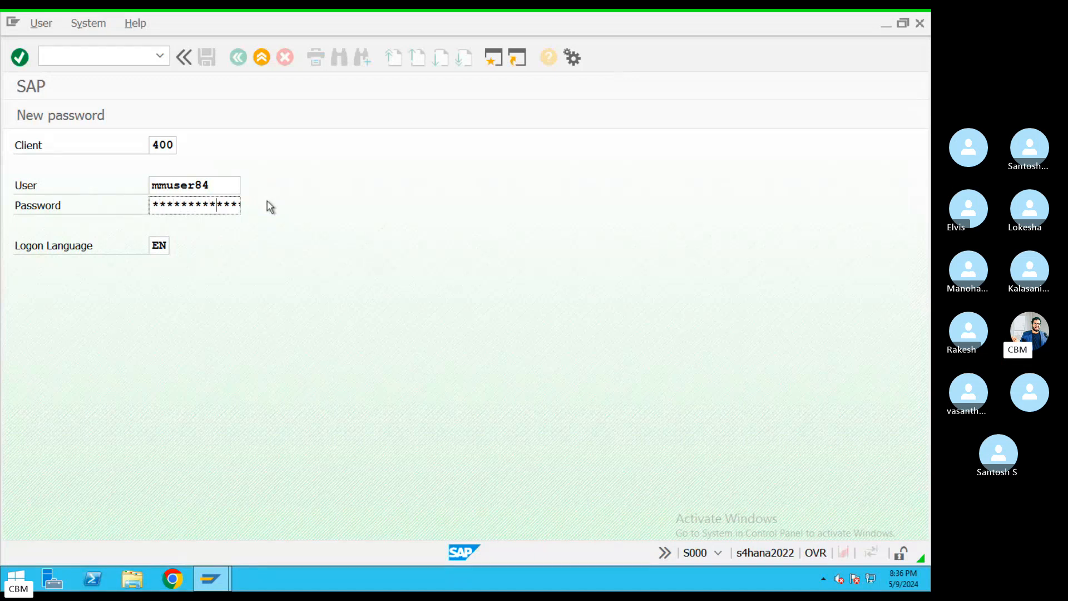
pyautogui.press('Return')
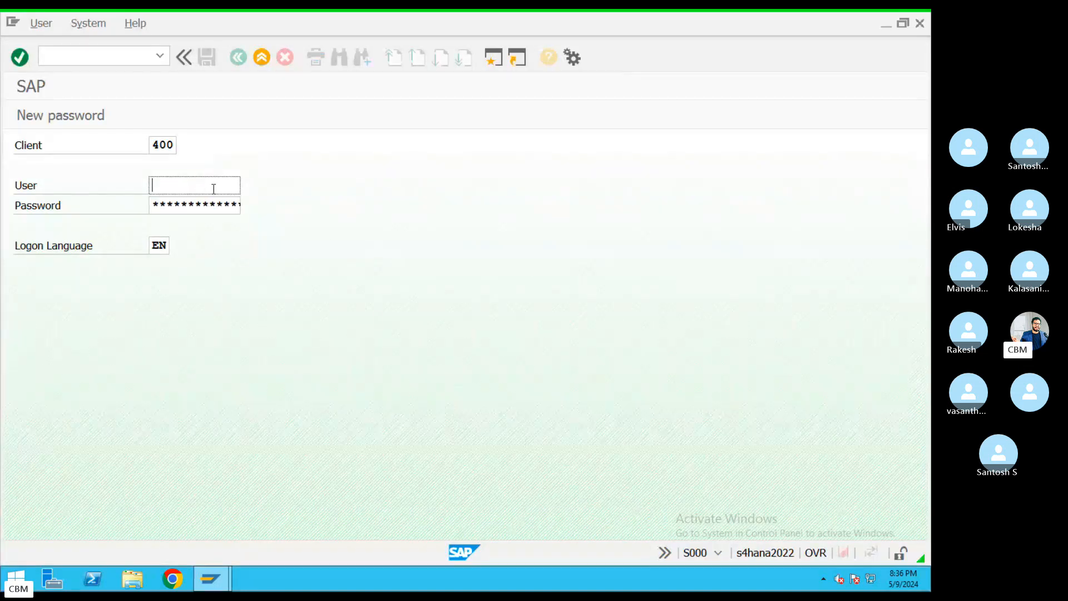
# Retry the logon with a different saved user to reach SAP Easy Access
pyautogui.click(213, 189)
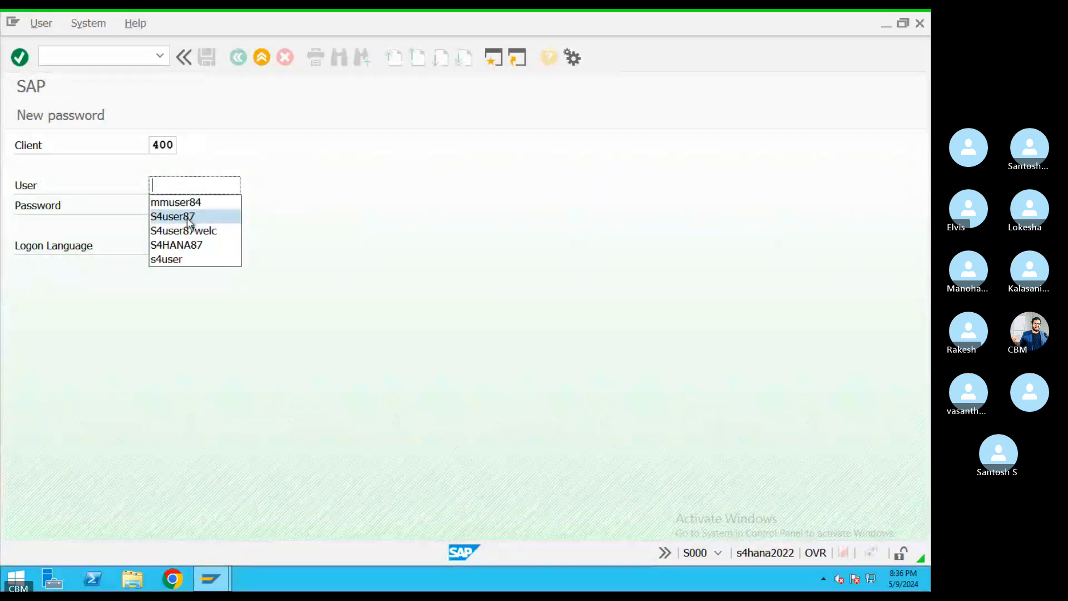
pyautogui.click(186, 216)
pyautogui.press('Tab')
pyautogui.write('*')
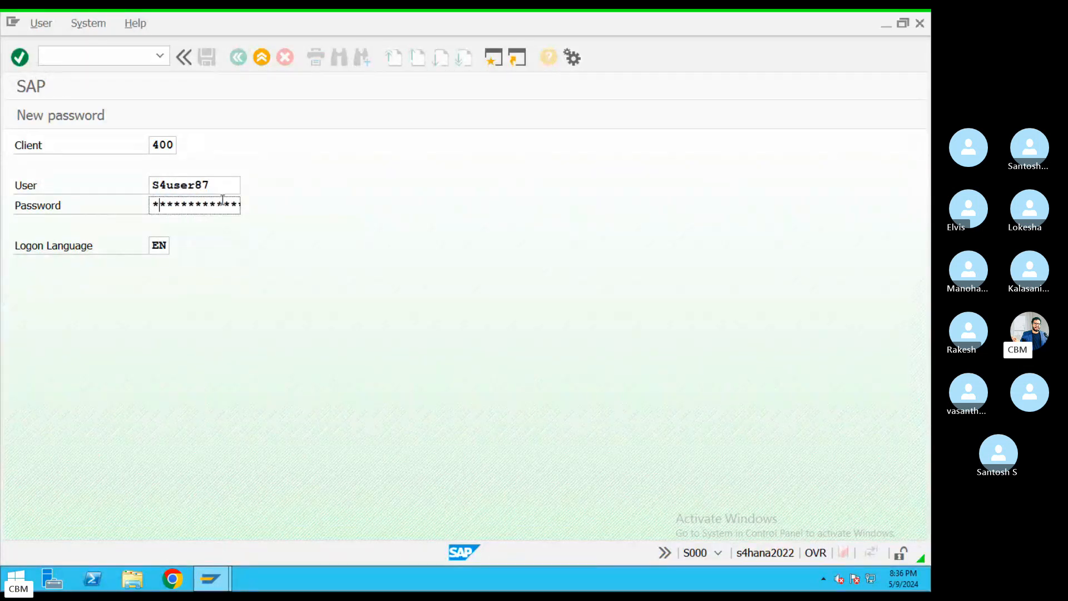
pyautogui.write('**')
pyautogui.press('Return')
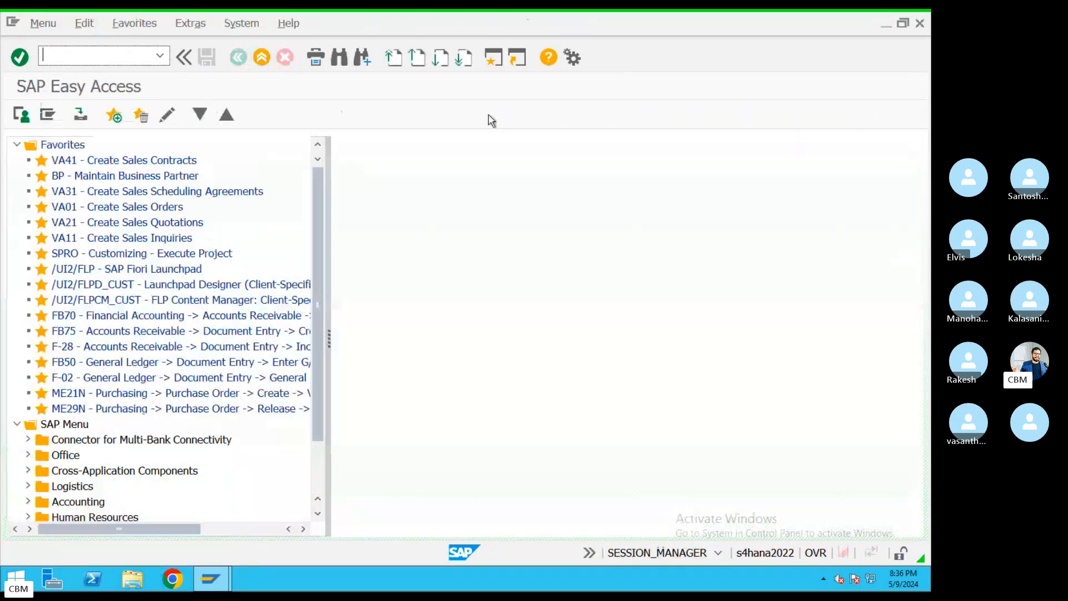
pyautogui.hotkey('ctrl', 'Left')
# Replace the old note with an underlined 'In S4HANA' heading and 'Asset Procurement done in two ways'
pyautogui.click(739, 554)
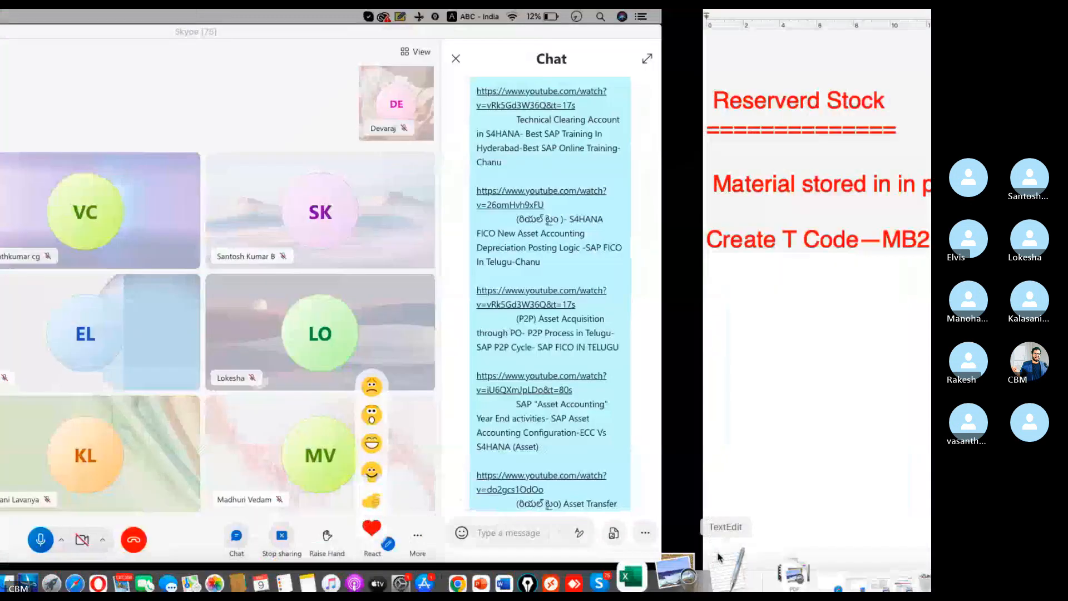
pyautogui.moveTo(292, 267); pyautogui.dragTo(2, 95)
pyautogui.press('BackSpace')
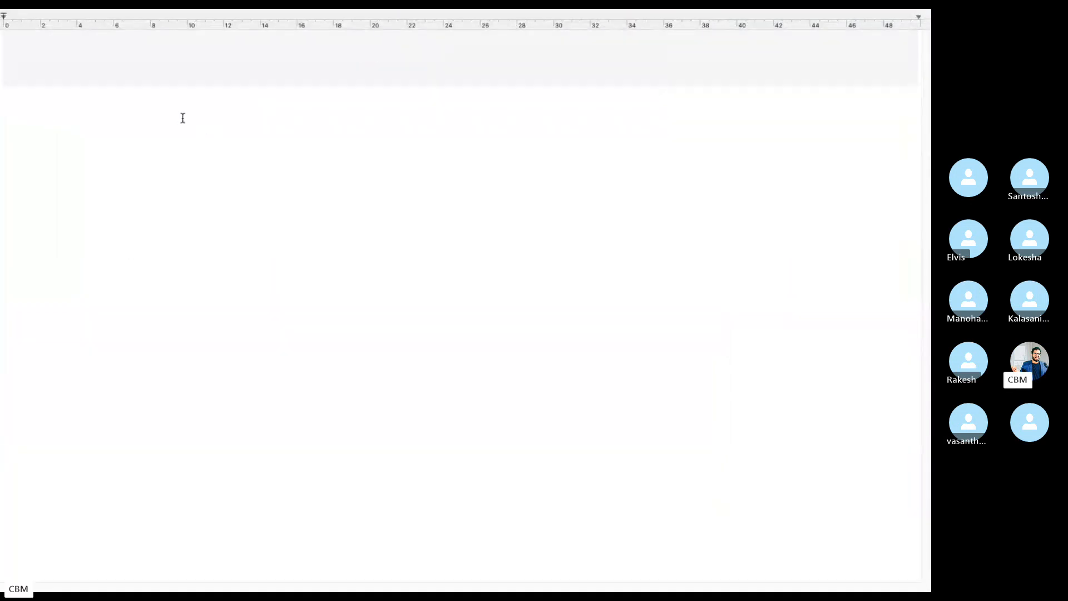
pyautogui.write('In s')
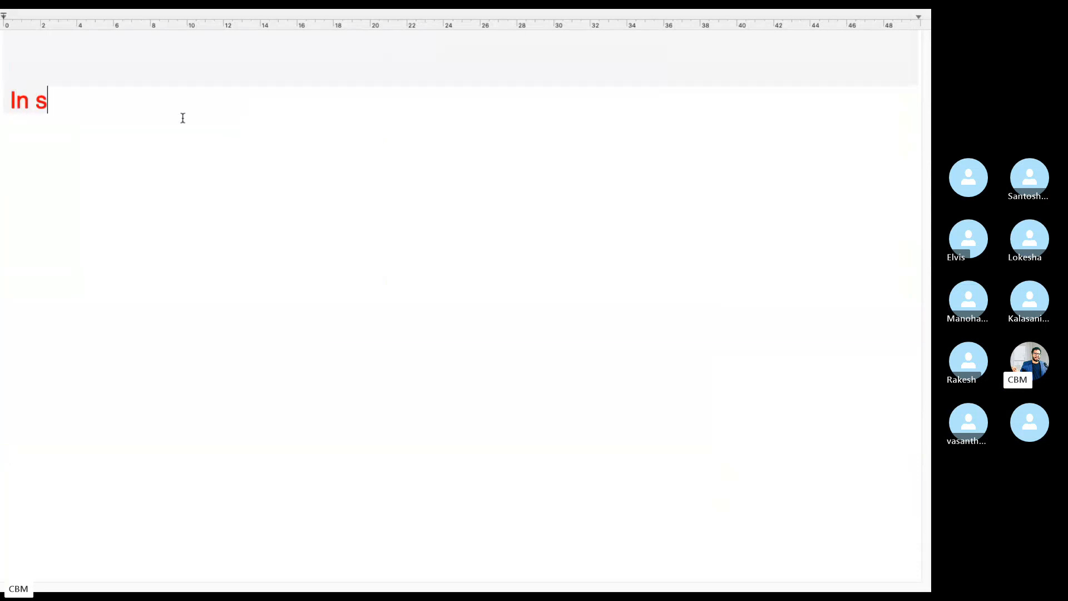
pyautogui.write('4HANA')
pyautogui.press('BackSpace')
pyautogui.press('BackSpace')
pyautogui.press('BackSpace')
pyautogui.press('BackSpace')
pyautogui.press('BackSpace')
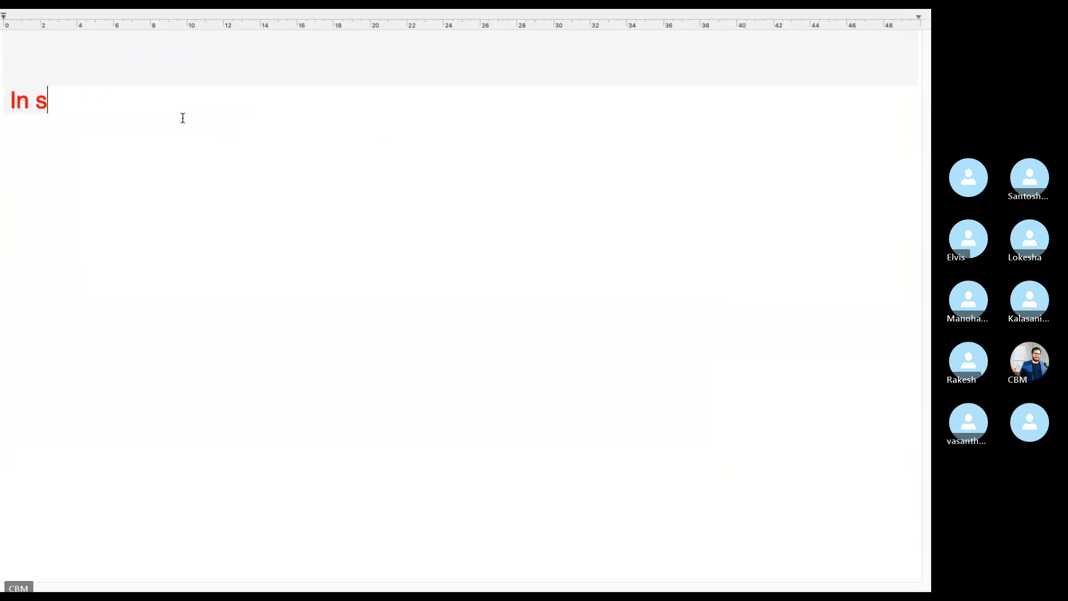
pyautogui.press('BackSpace')
pyautogui.write('S4HANA')
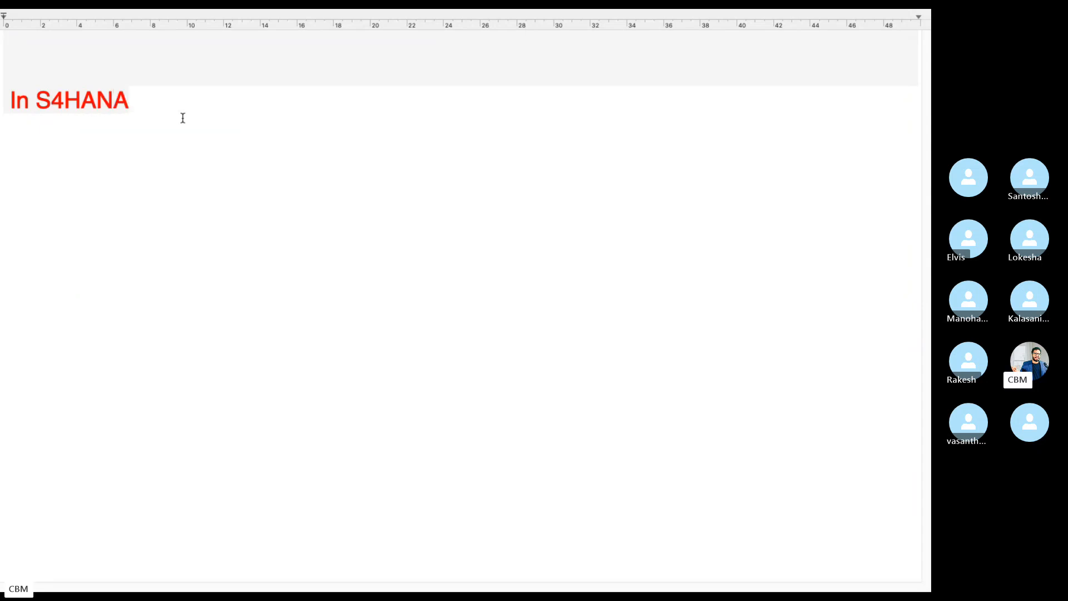
pyautogui.press('Return')
pyautogui.write('========')
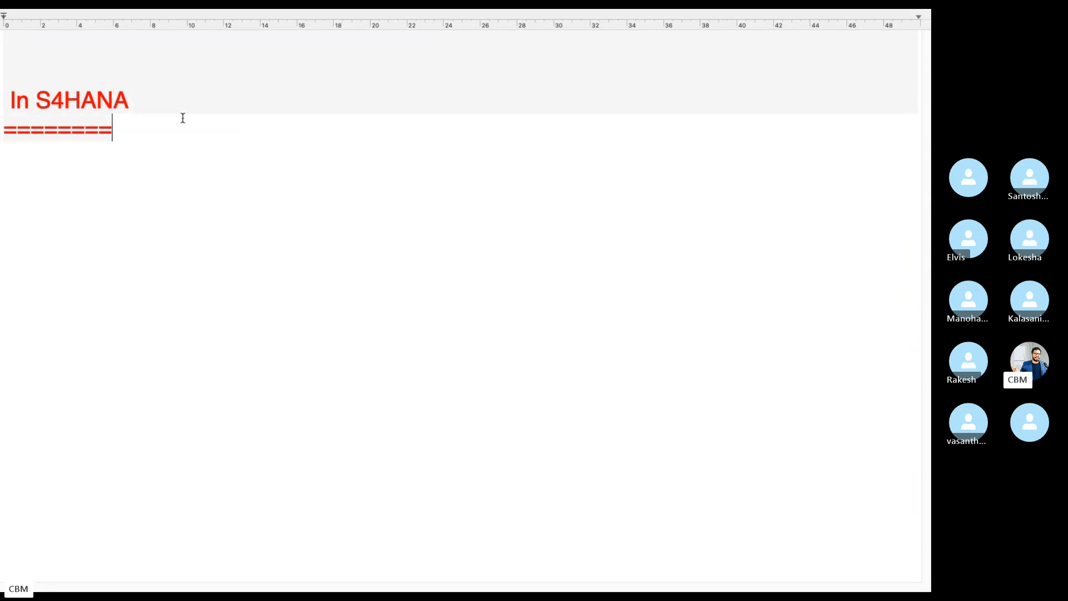
pyautogui.write('==')
pyautogui.press('Return')
pyautogui.write('As')
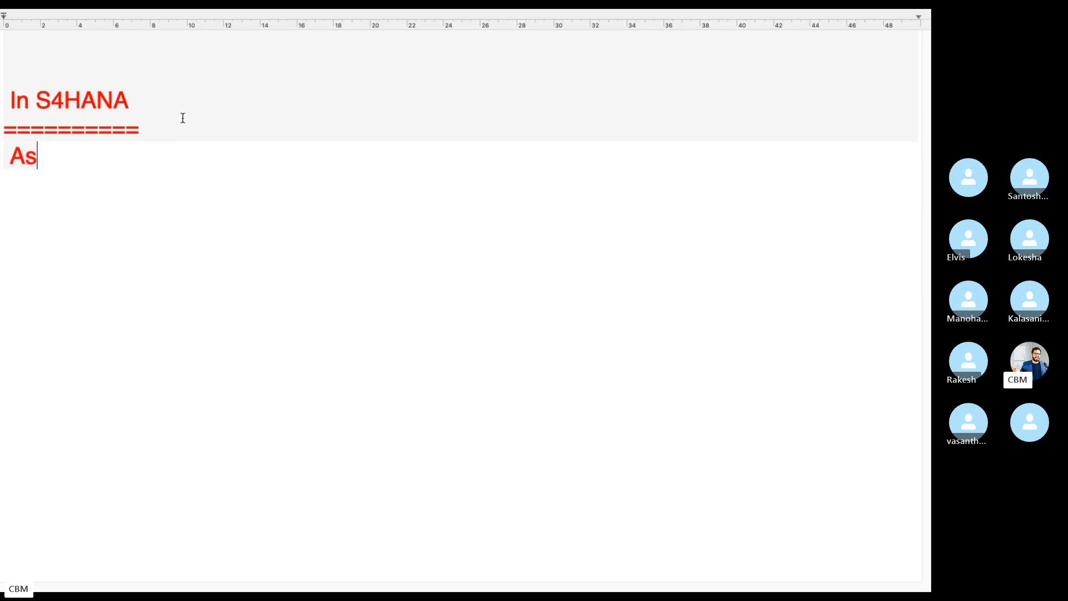
pyautogui.write('set Procu')
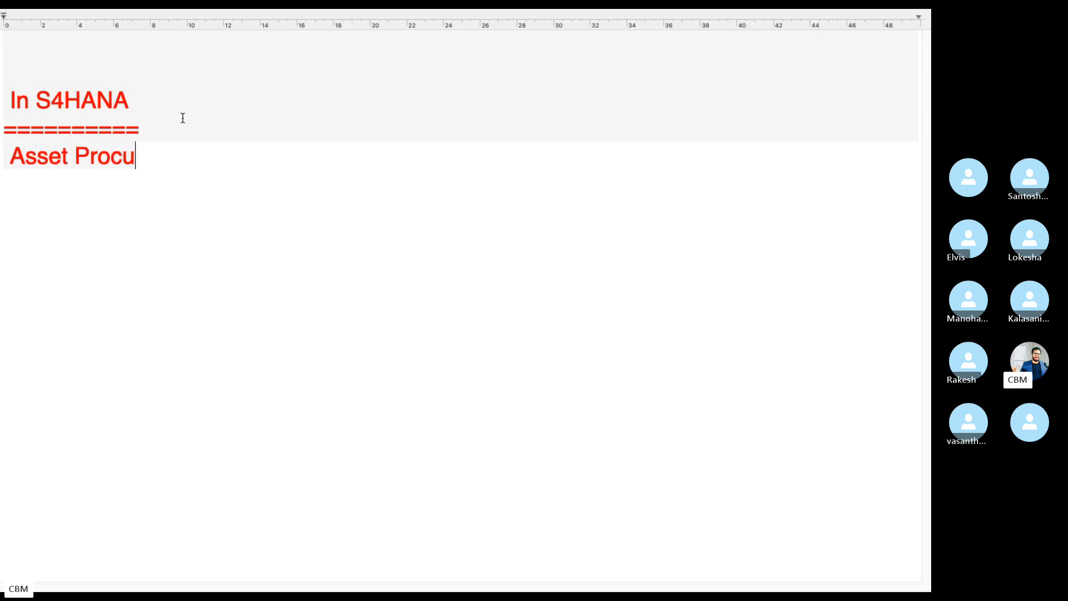
pyautogui.write('rement done in t')
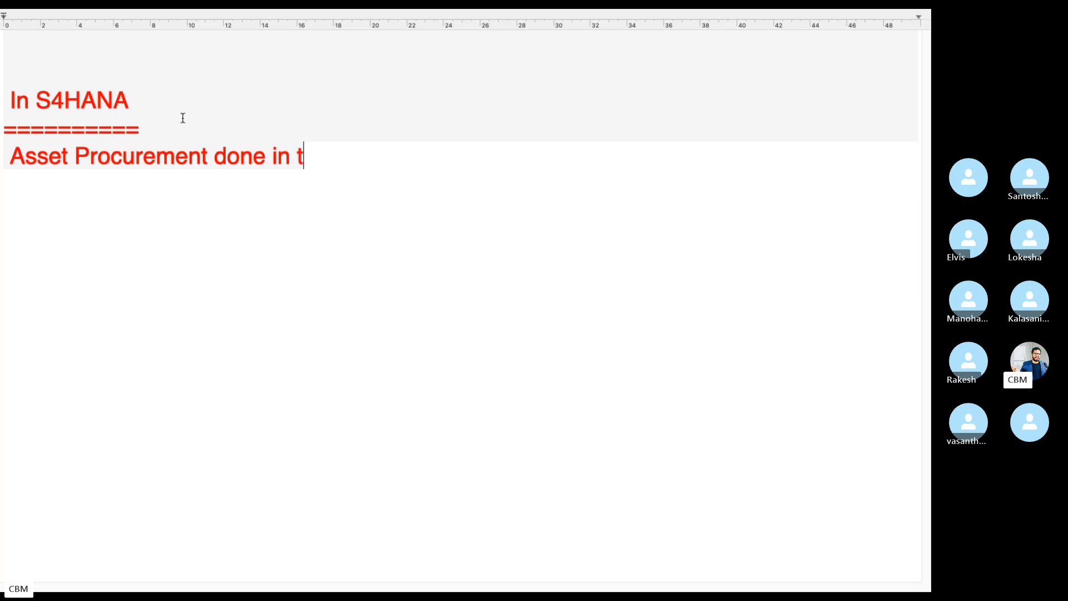
pyautogui.write('wo ways')
# List '1) Asset Procurement with PO-MM Flow' and '2) Asset Procurement without MM Flow--F-90'
pyautogui.press('Return')
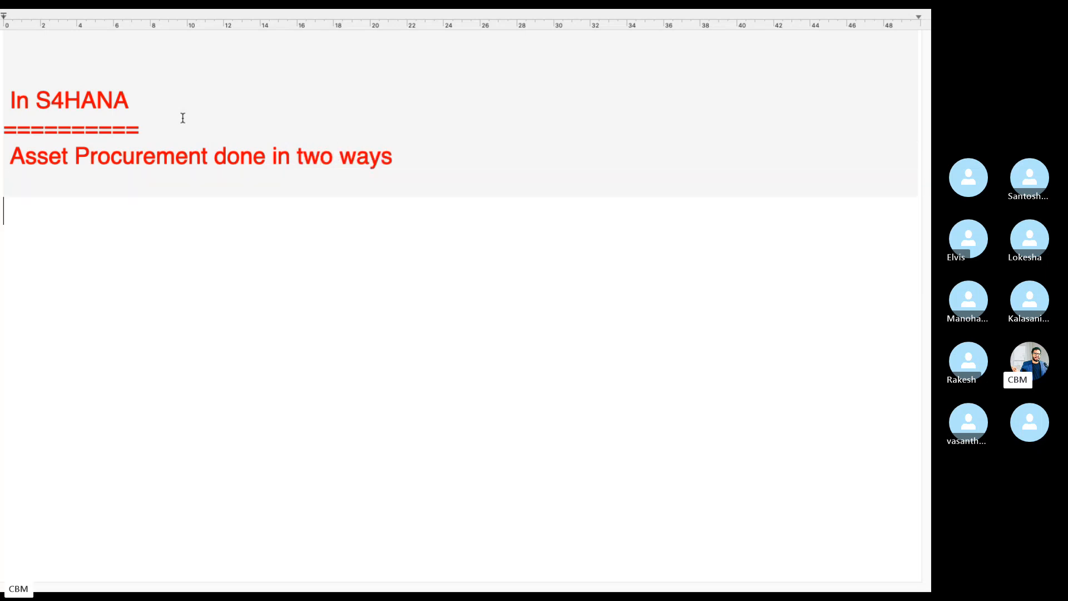
pyautogui.write('1) ')
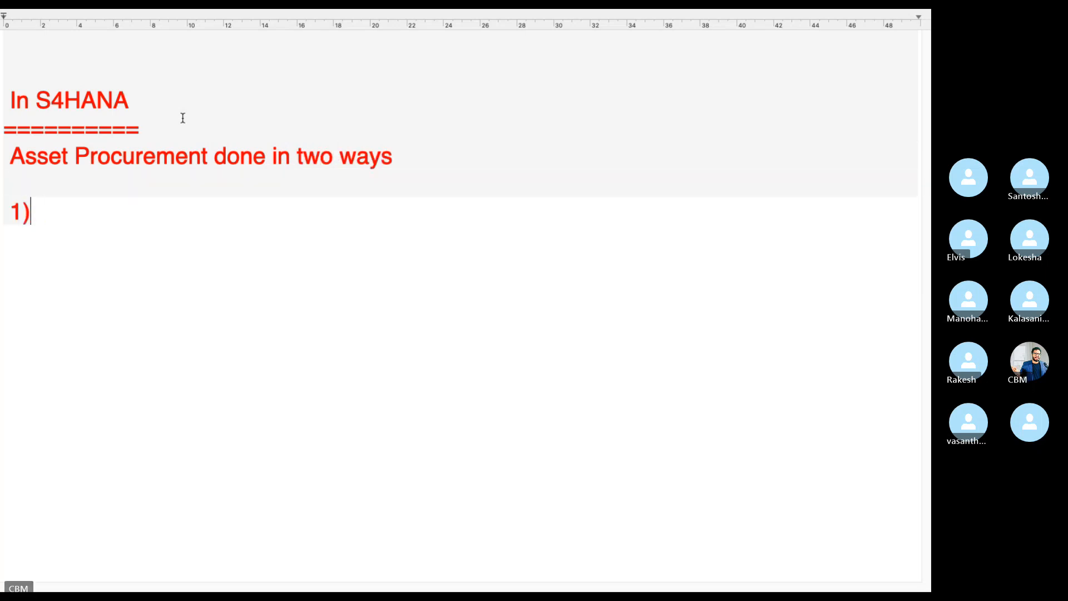
pyautogui.write('wi')
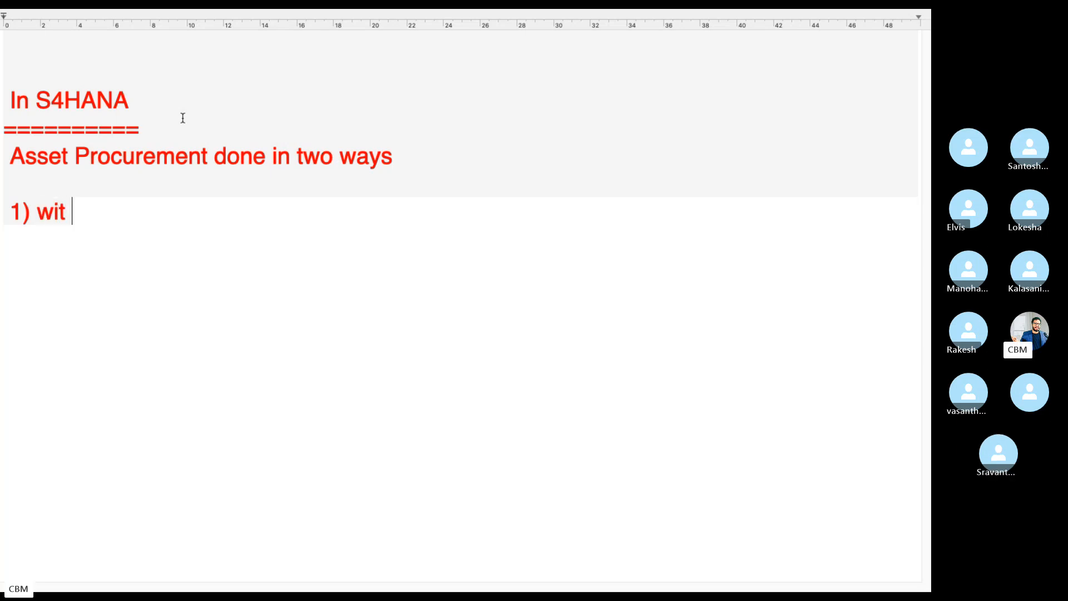
pyautogui.write('t')
pyautogui.press('BackSpace')
pyautogui.press('BackSpace')
pyautogui.press('BackSpace')
pyautogui.write('Asset')
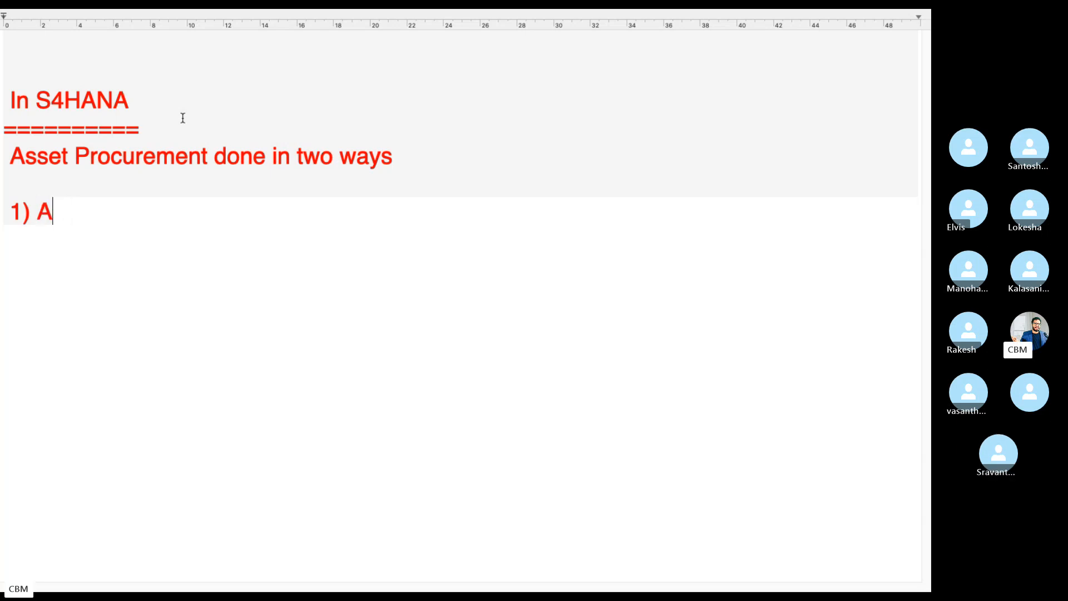
pyautogui.write('rmeen')
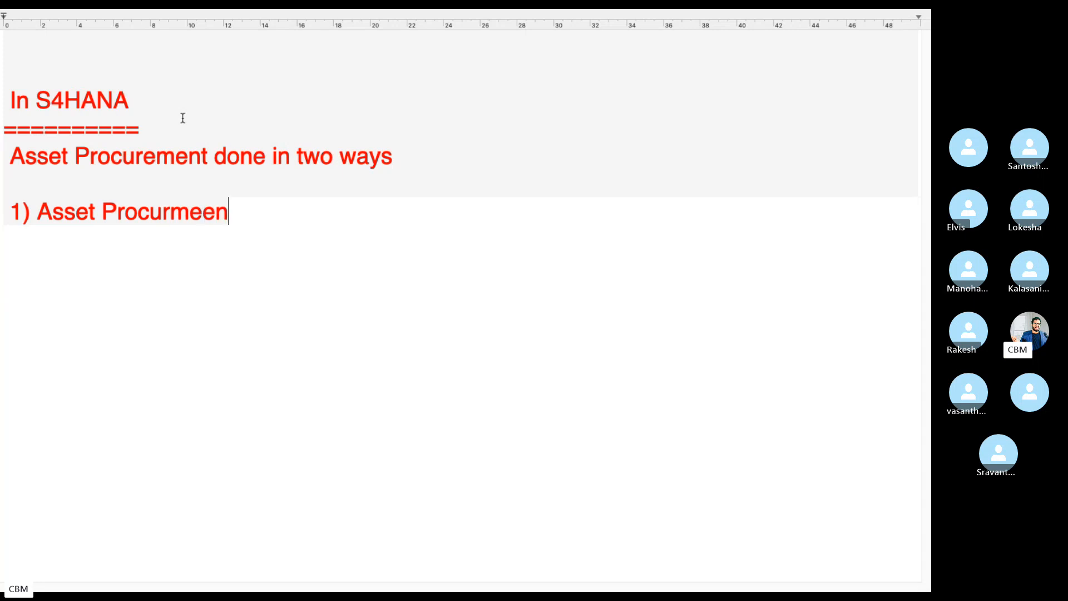
pyautogui.press('BackSpace')
pyautogui.press('BackSpace')
pyautogui.press('BackSpace')
pyautogui.press('BackSpace')
pyautogui.write('ement with P')
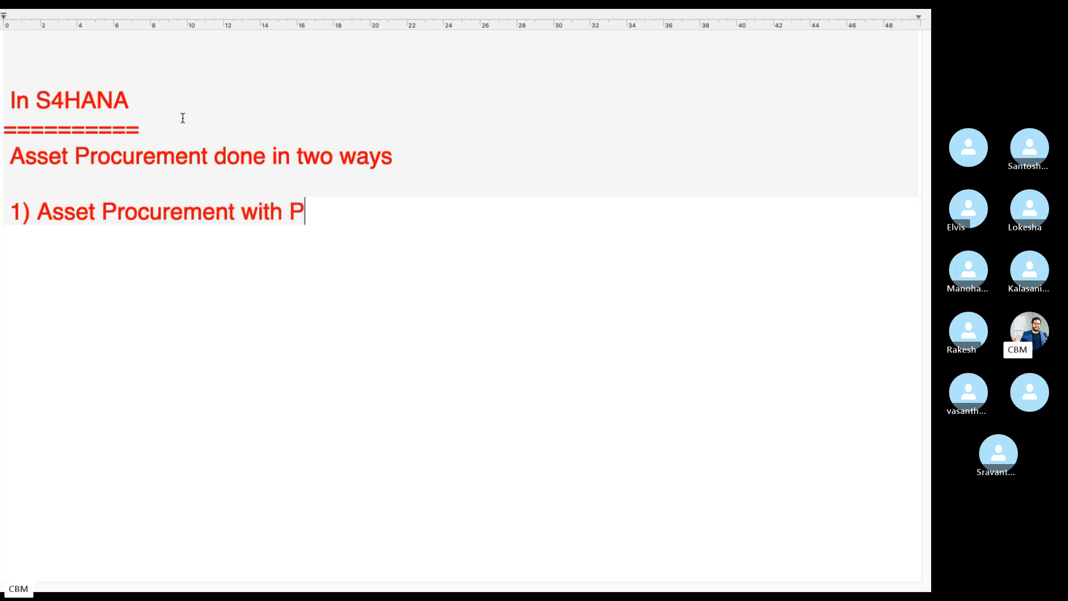
pyautogui.write('O-')
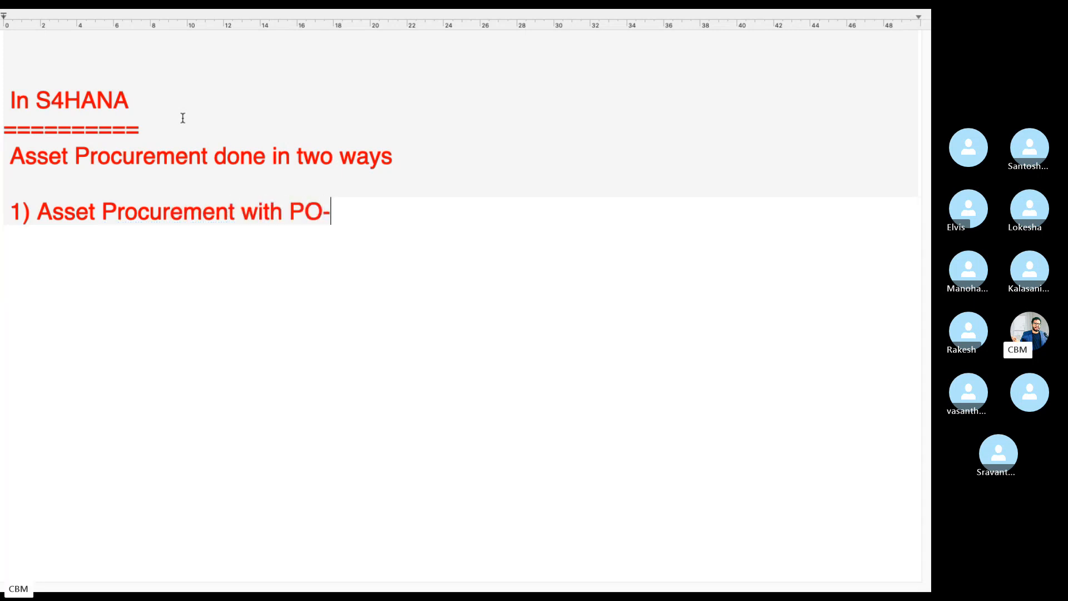
pyautogui.write('MMfl')
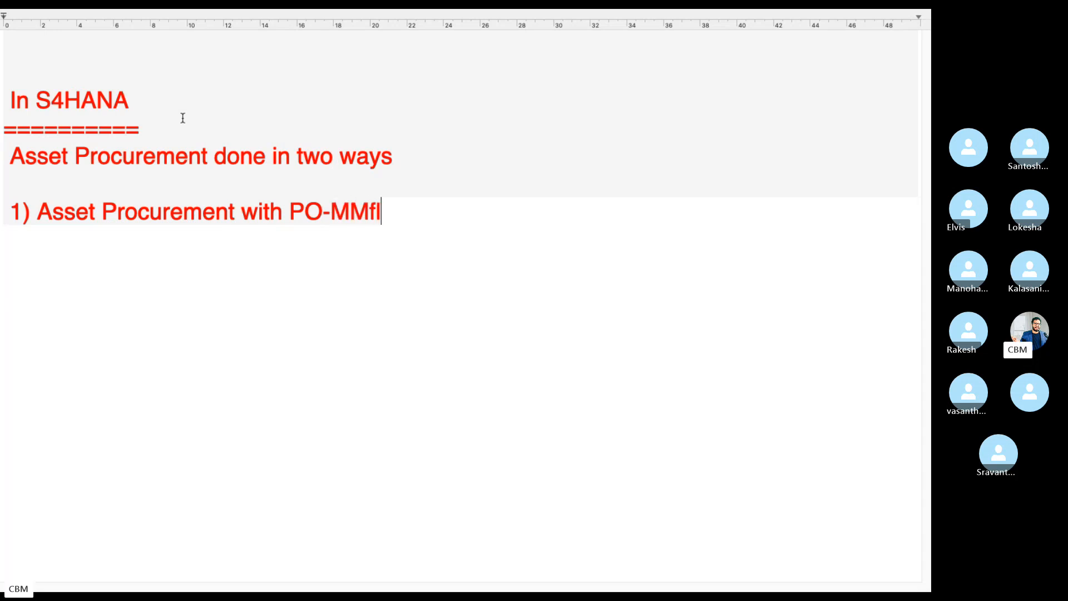
pyautogui.press('BackSpace')
pyautogui.write('Flow')
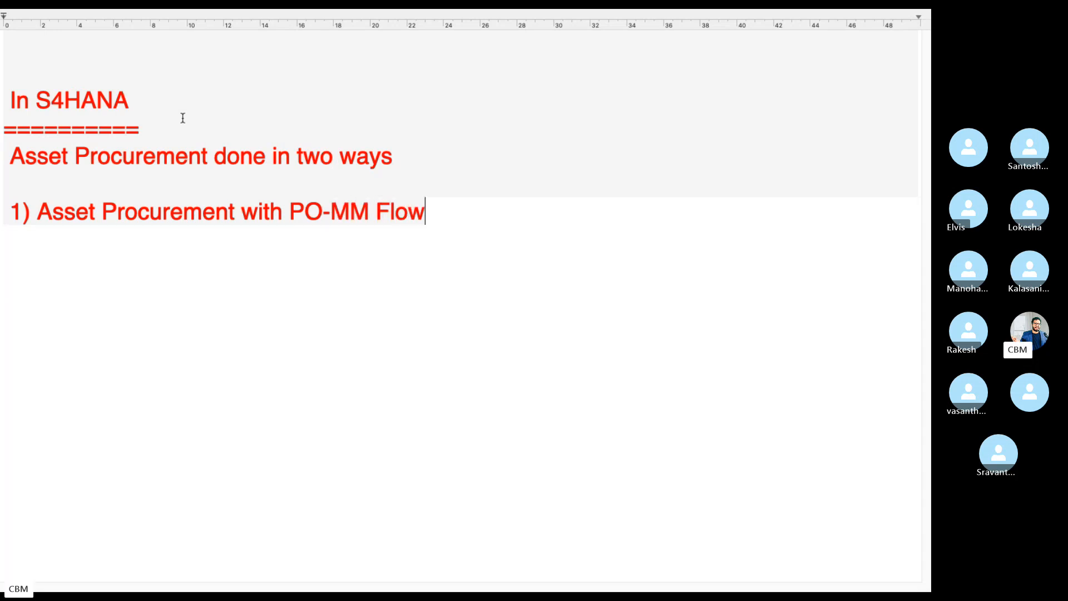
pyautogui.press('Return')
pyautogui.press('Return')
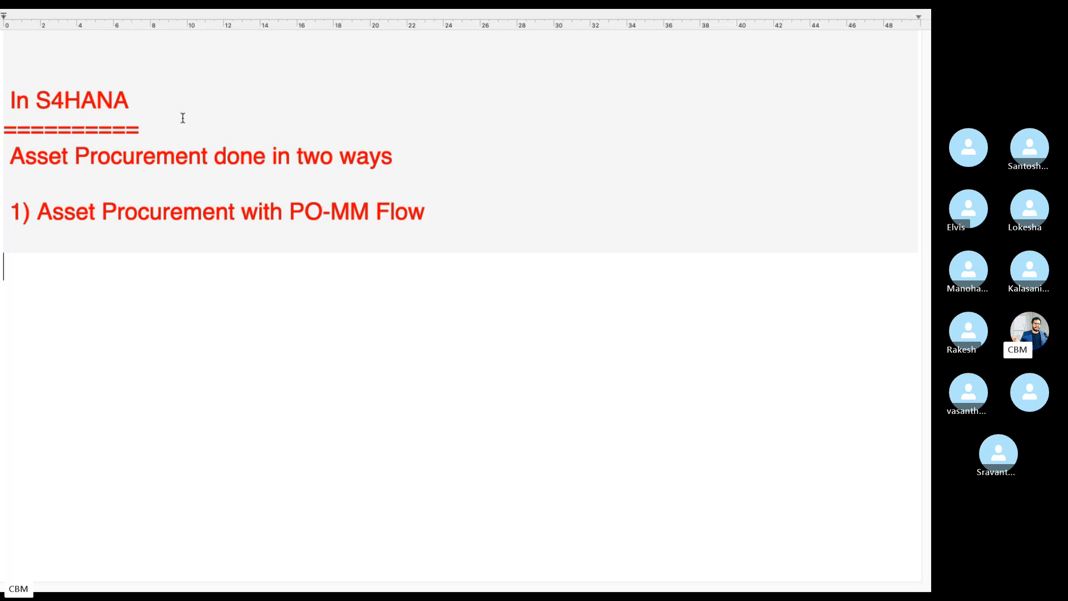
pyautogui.write('2) Asset ')
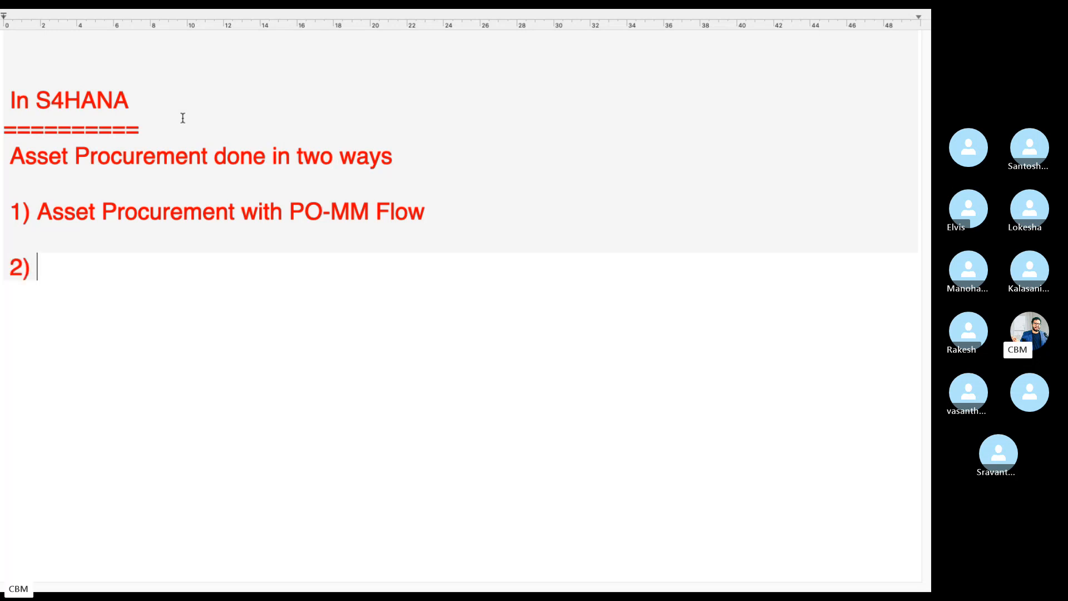
pyautogui.write('Pr')
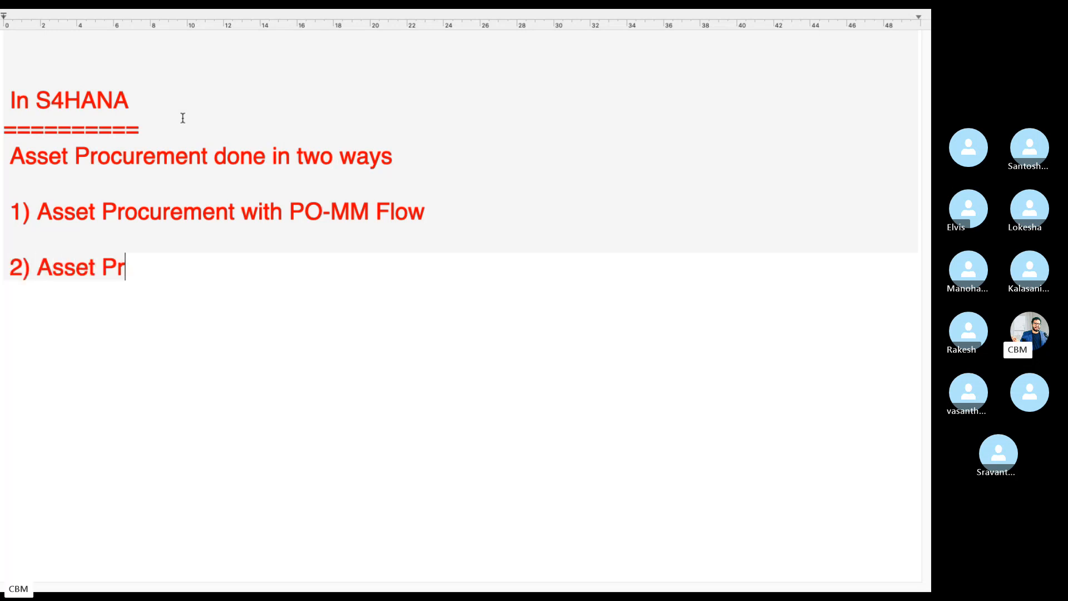
pyautogui.write('ocurement wit')
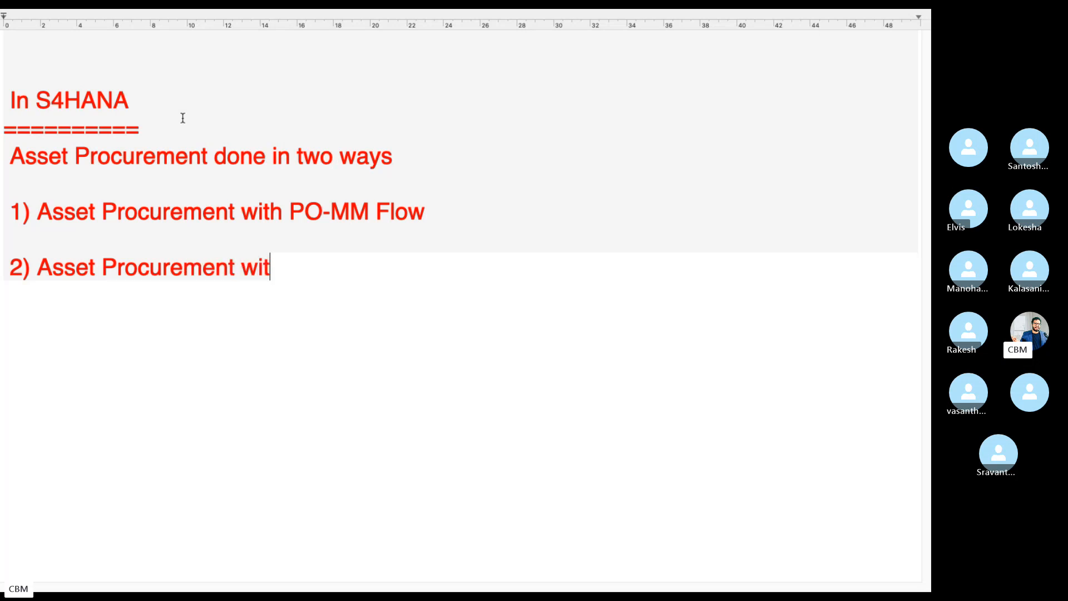
pyautogui.write('h out ')
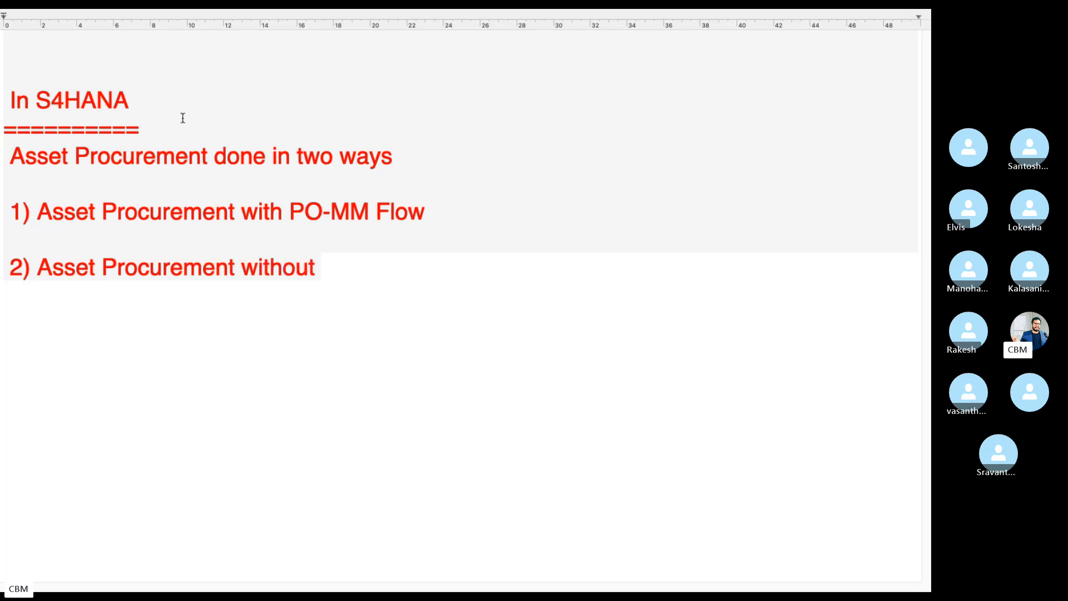
pyautogui.write('MM Flow--')
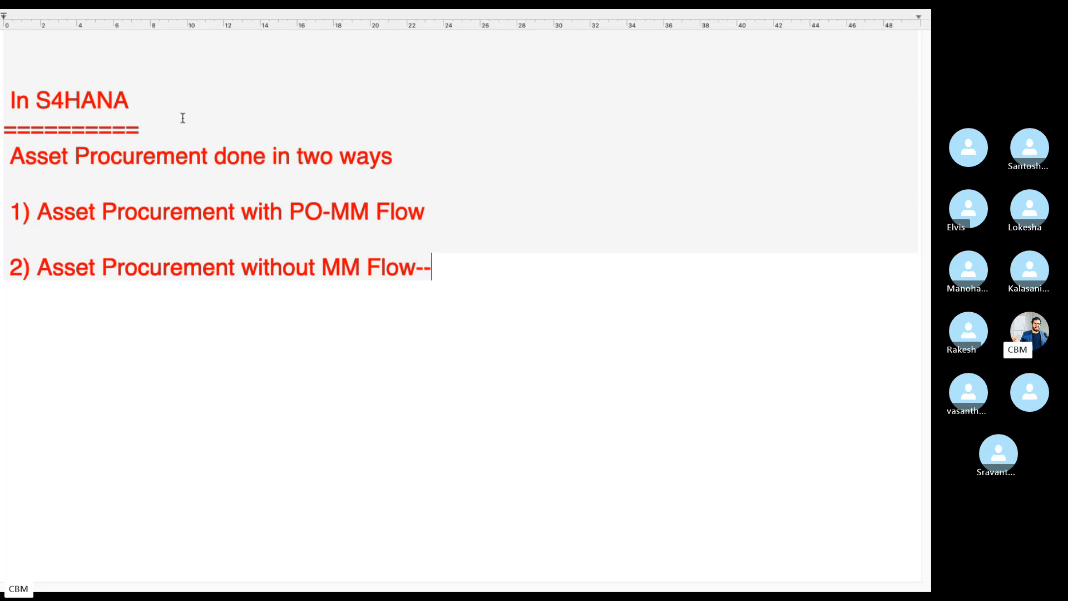
pyautogui.write('F-')
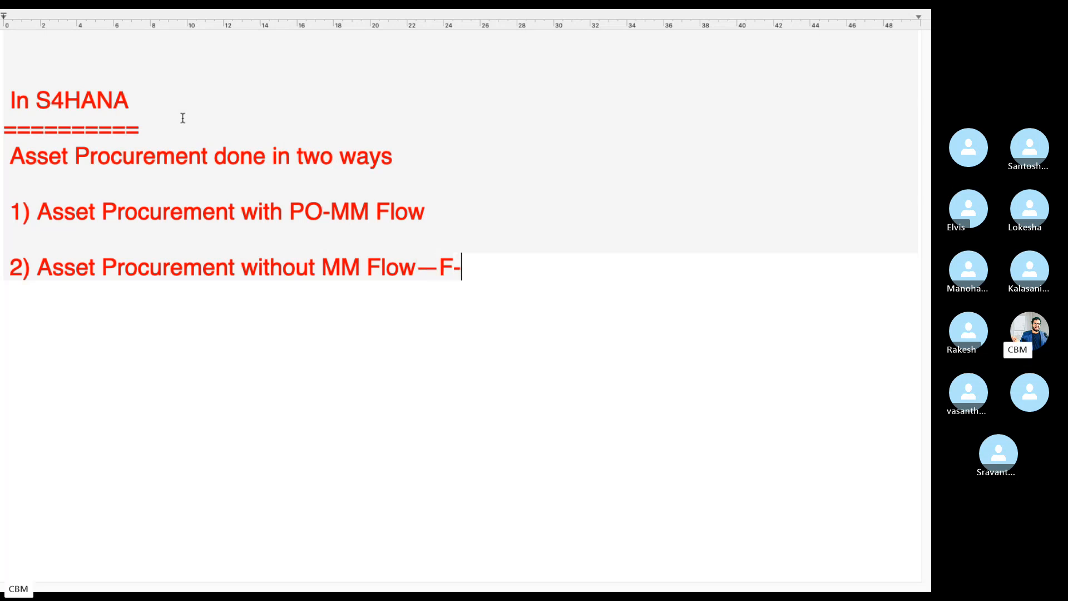
pyautogui.write('90')
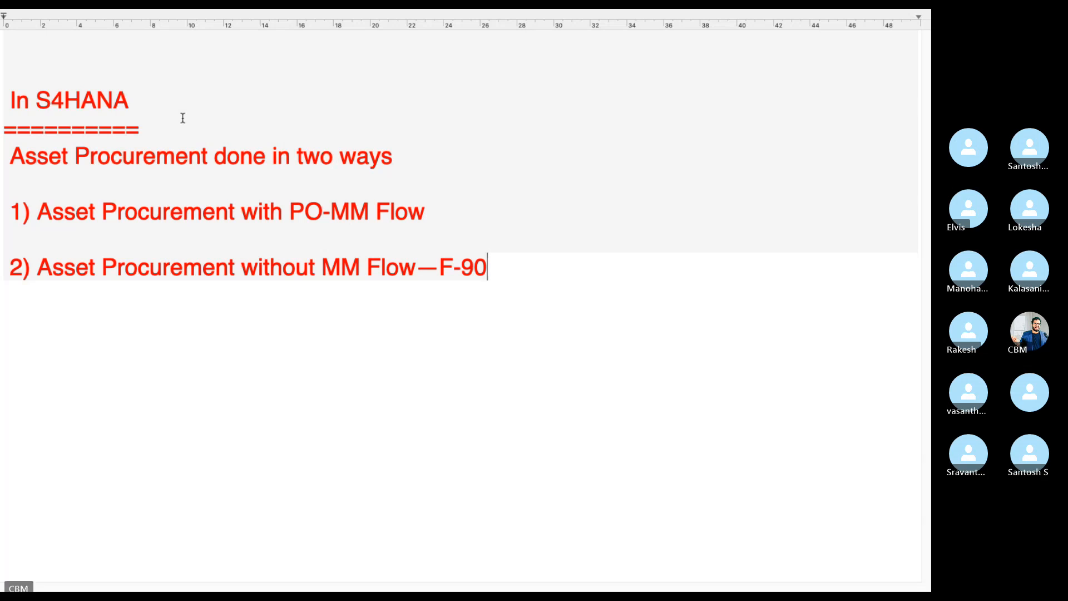
pyautogui.moveTo(393, 156); pyautogui.dragTo(13, 148)
pyautogui.click(527, 261)
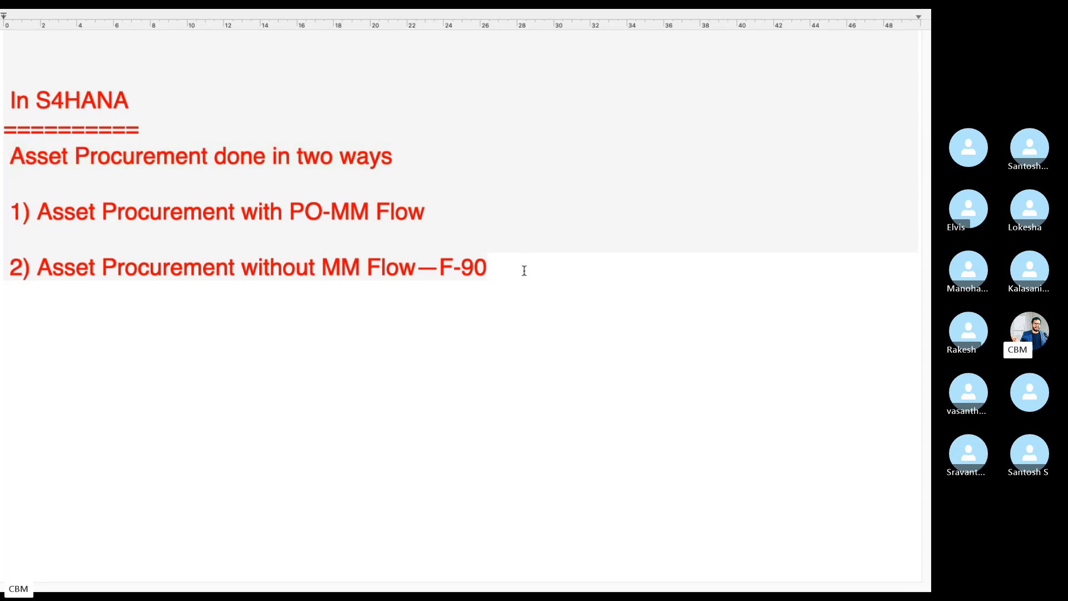
# Add an underlined ECC heading followed by 'Asset Procurement from MRX 1000000'
pyautogui.press('Return')
pyautogui.press('Return')
pyautogui.write('ECC')
pyautogui.press('Return')
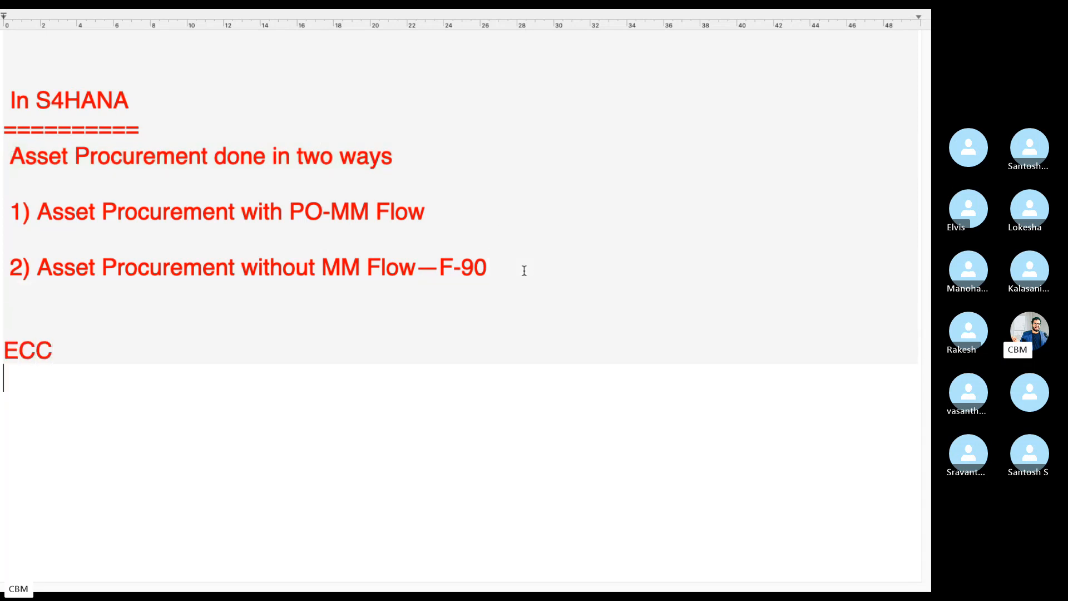
pyautogui.write('====')
pyautogui.press('Return')
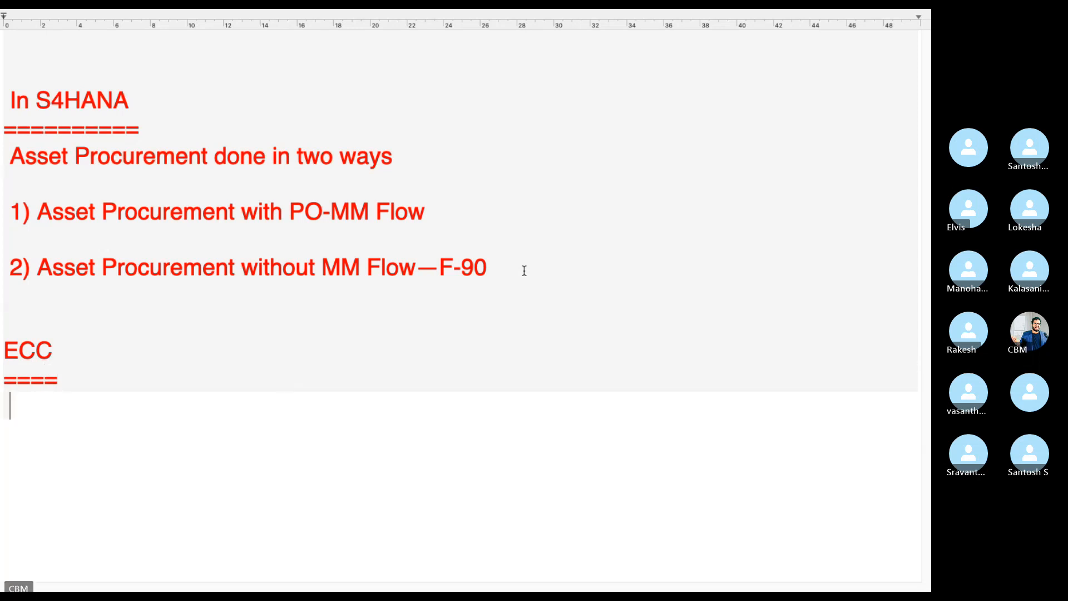
pyautogui.write('Asse')
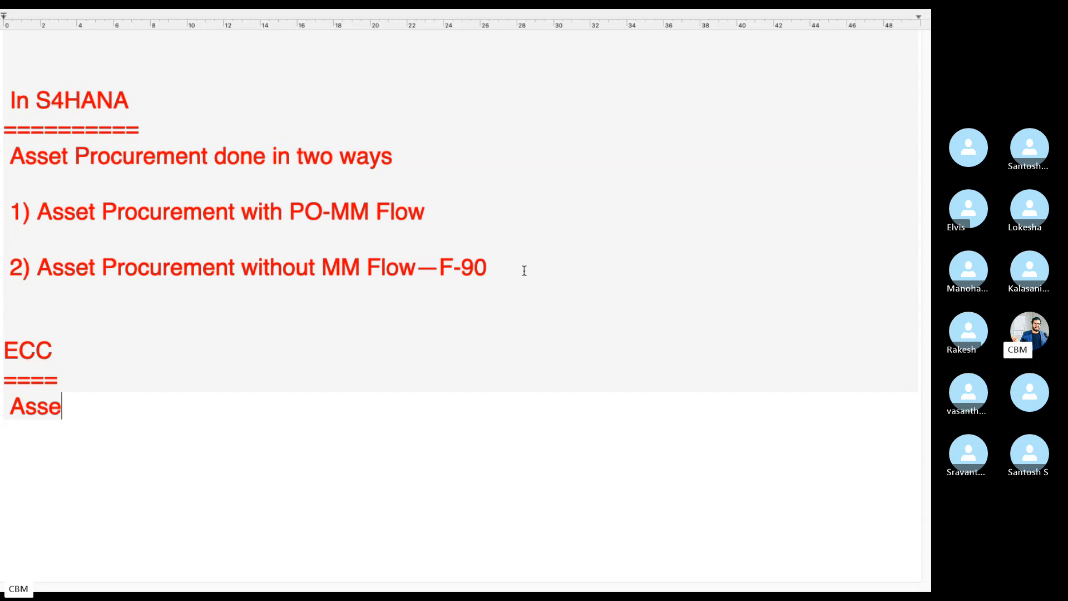
pyautogui.write('t Al')
pyautogui.press('BackSpace')
pyautogui.press('BackSpace')
pyautogui.press('BackSpace')
pyautogui.write('t Prour')
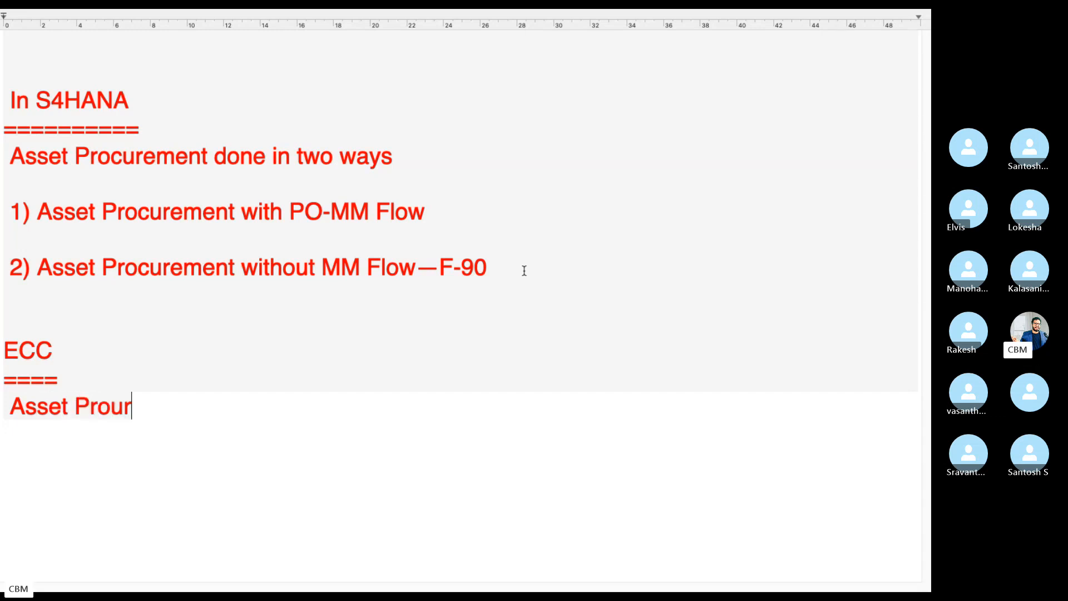
pyautogui.press('BackSpace')
pyautogui.write('urmenet ')
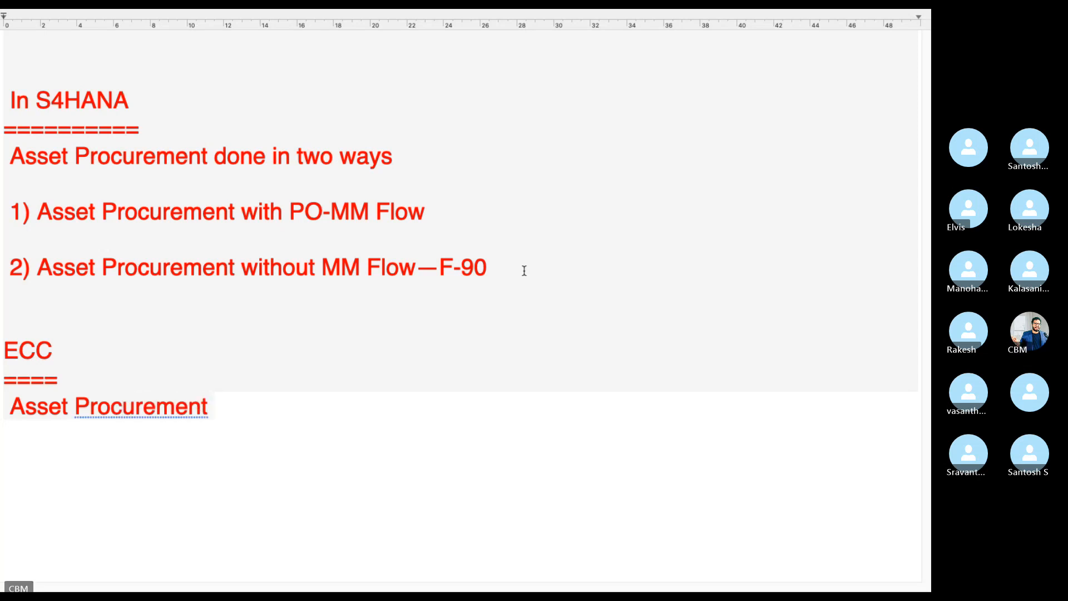
pyautogui.write('from MR')
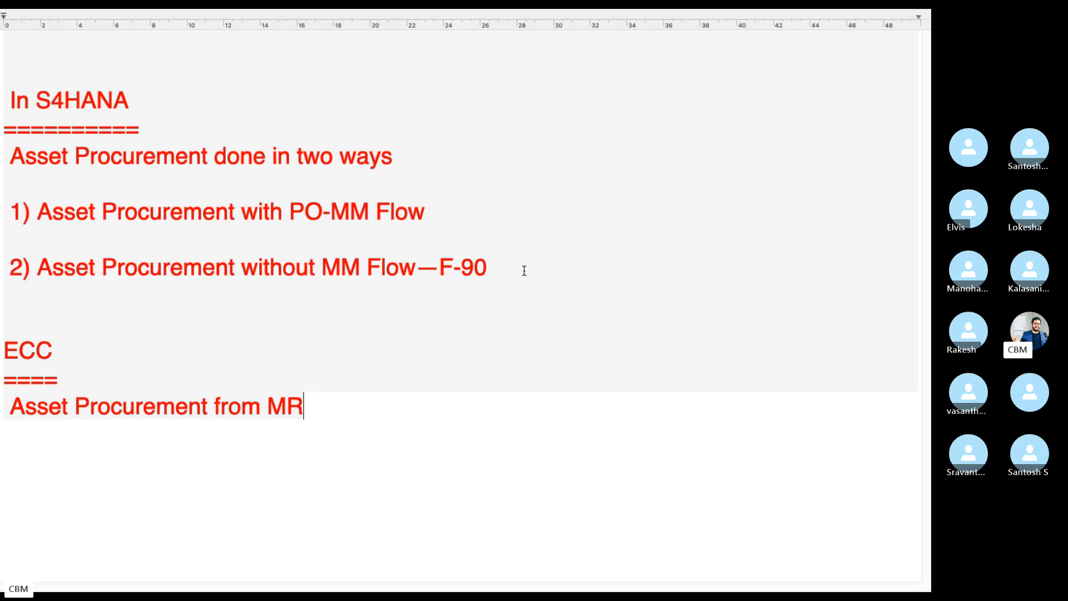
pyautogui.write('X 1000000')
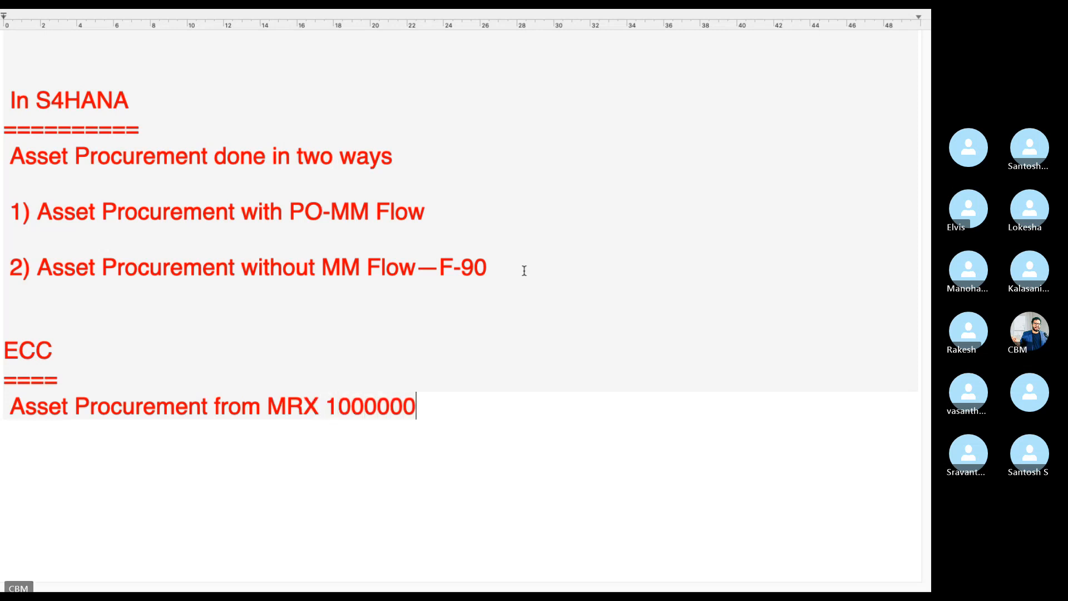
# Add the journal entry lines 'Asset A.c dr' and 'To Vendor A.c cr'
pyautogui.press('Return')
pyautogui.press('Return')
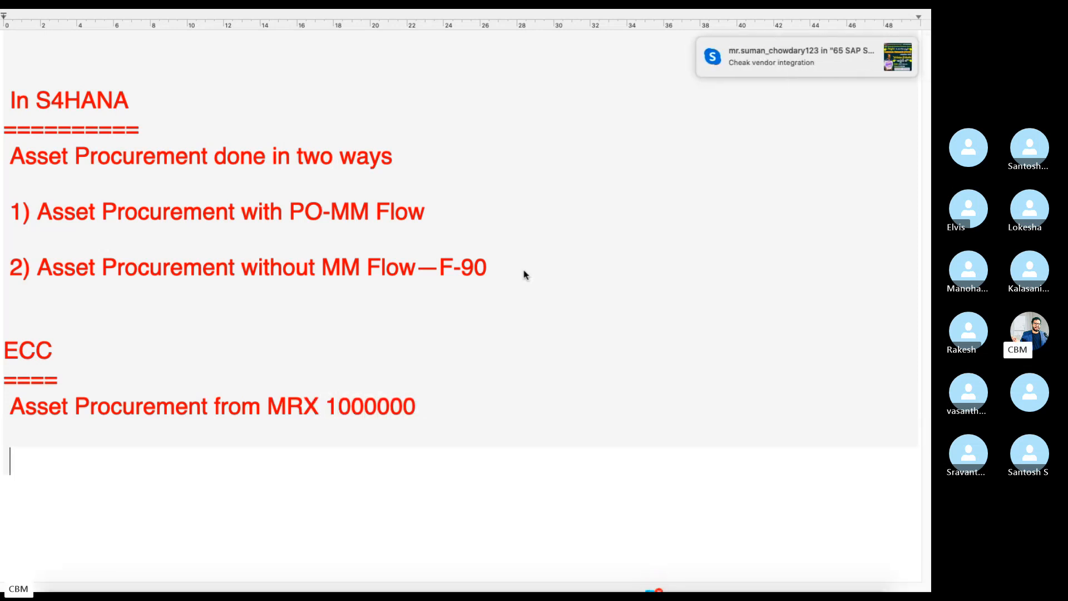
pyautogui.write('Asset A.c dr')
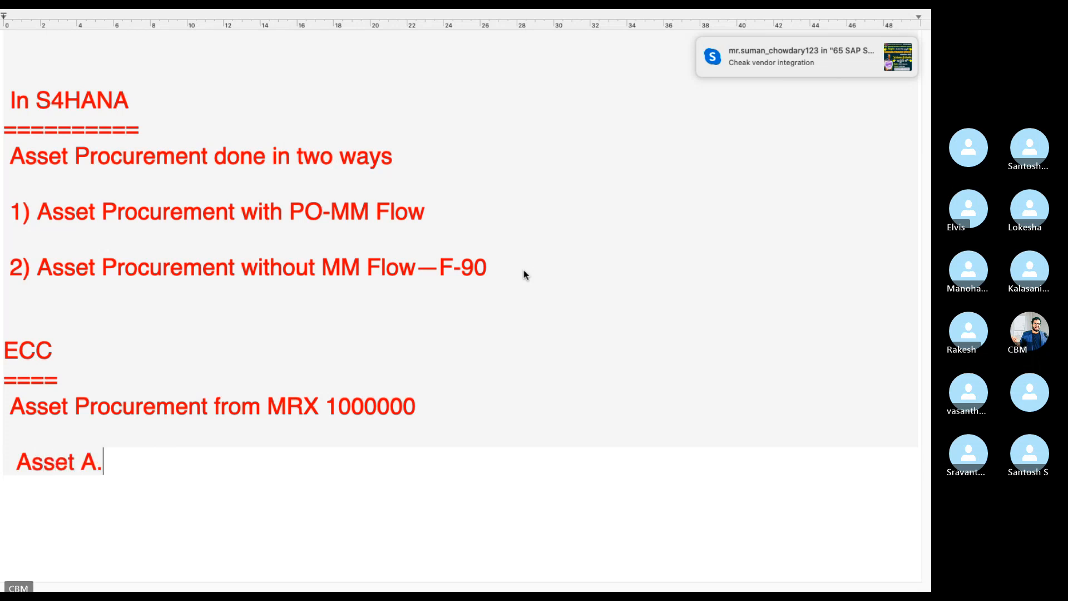
pyautogui.press('Return')
pyautogui.write('To Vendor a')
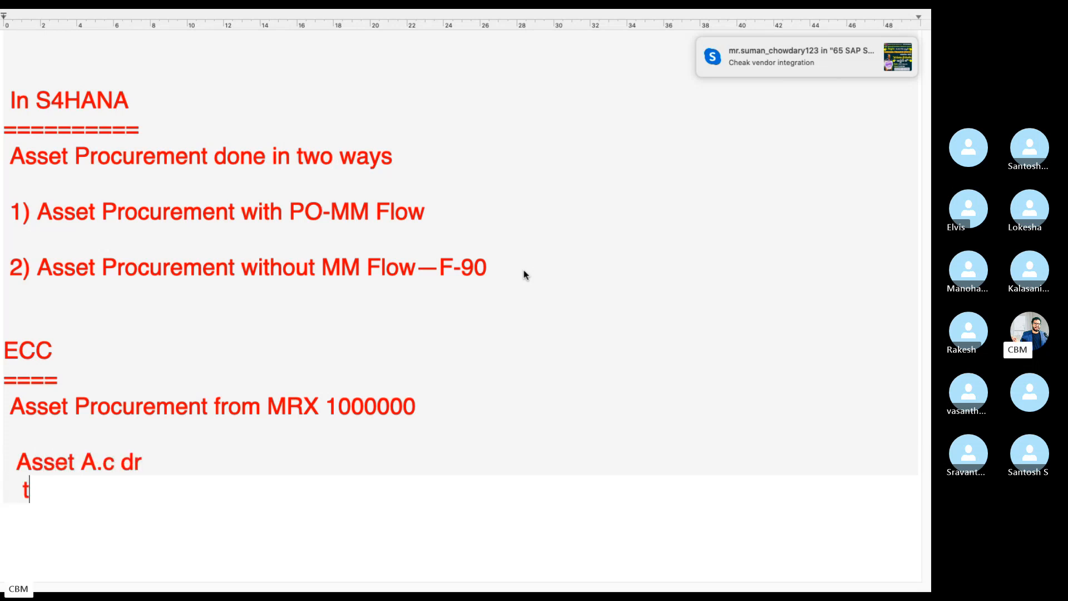
pyautogui.press('BackSpace')
pyautogui.write('A.c cr')
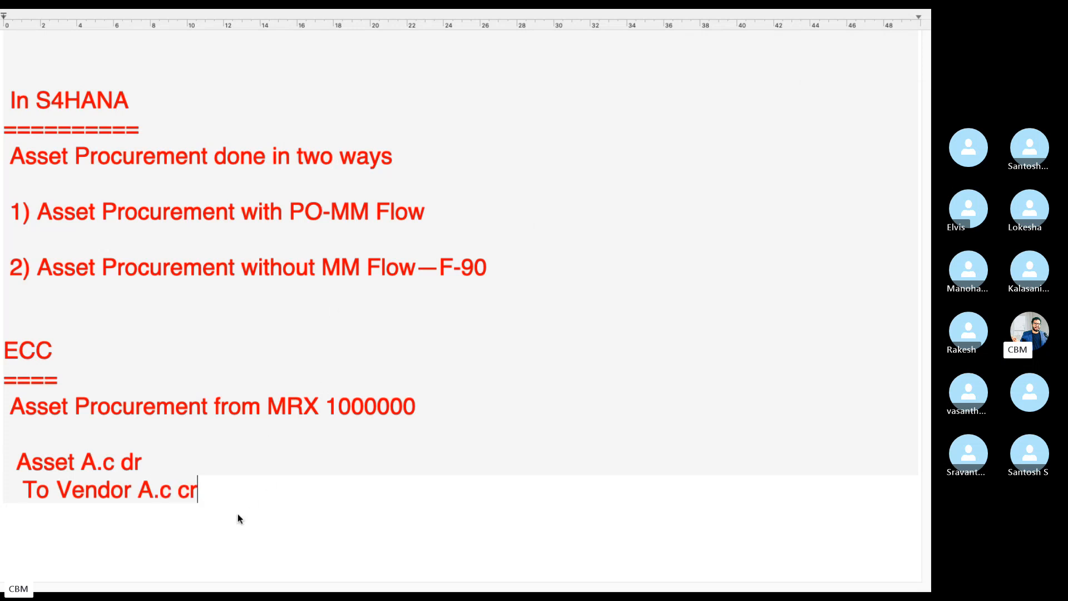
pyautogui.moveTo(198, 492); pyautogui.dragTo(26, 447)
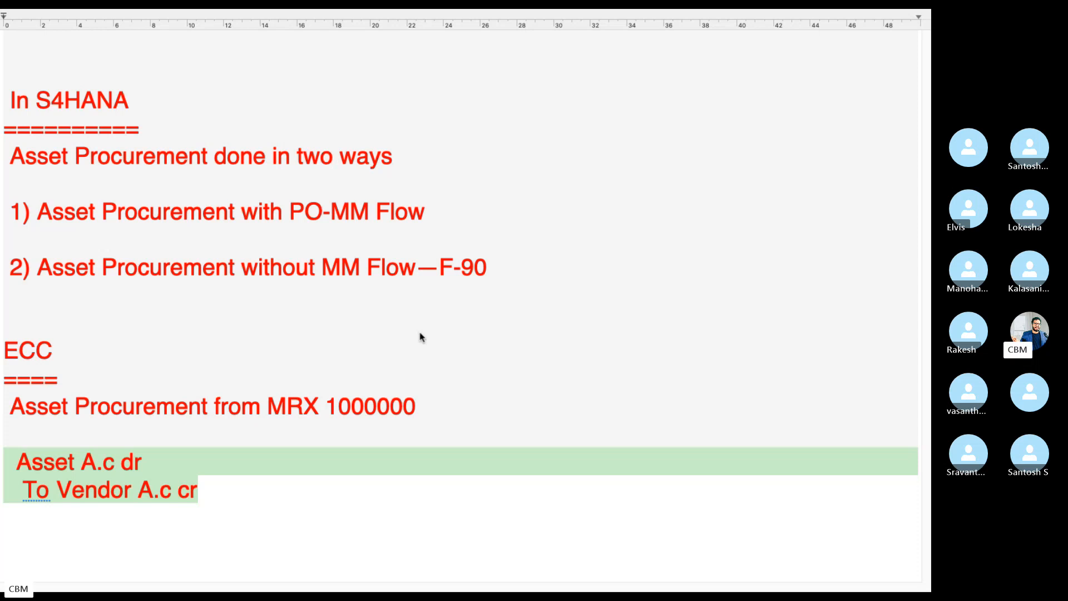
# Close the Skype chat panel and return to the remote SAP session
pyautogui.hotkey('ctrl', 'Left')
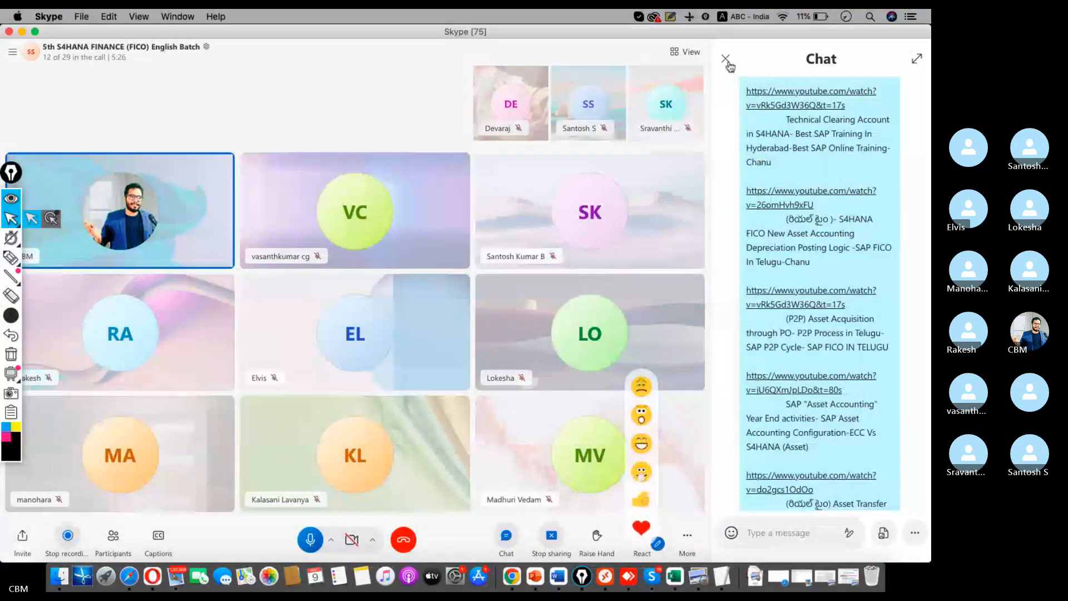
pyautogui.click(725, 59)
pyautogui.click(611, 569)
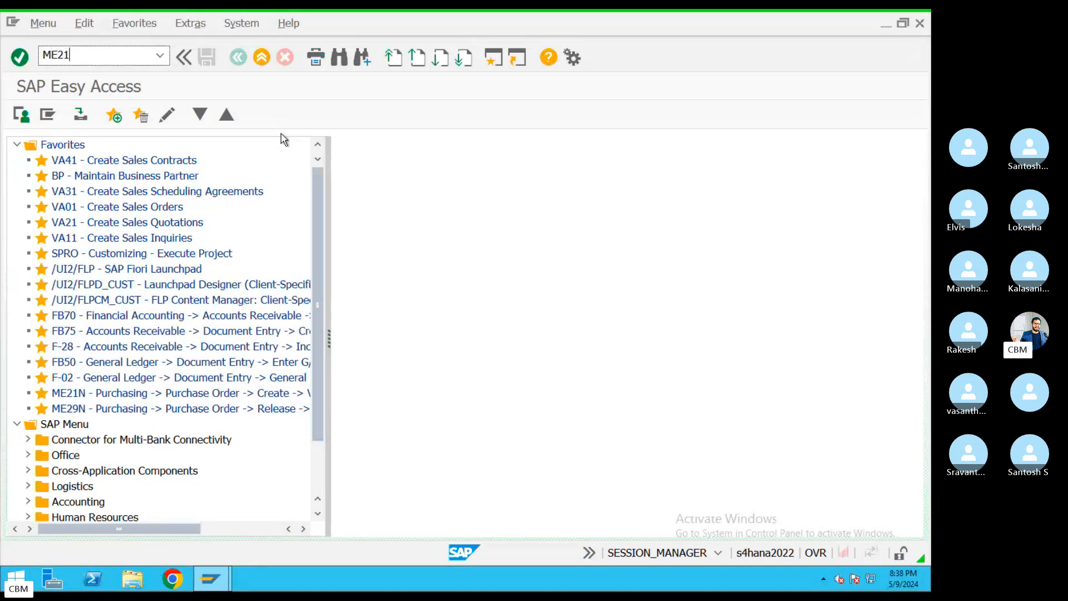
# Start a purchase order in ME21N with the previously used supplier
pyautogui.press('Return')
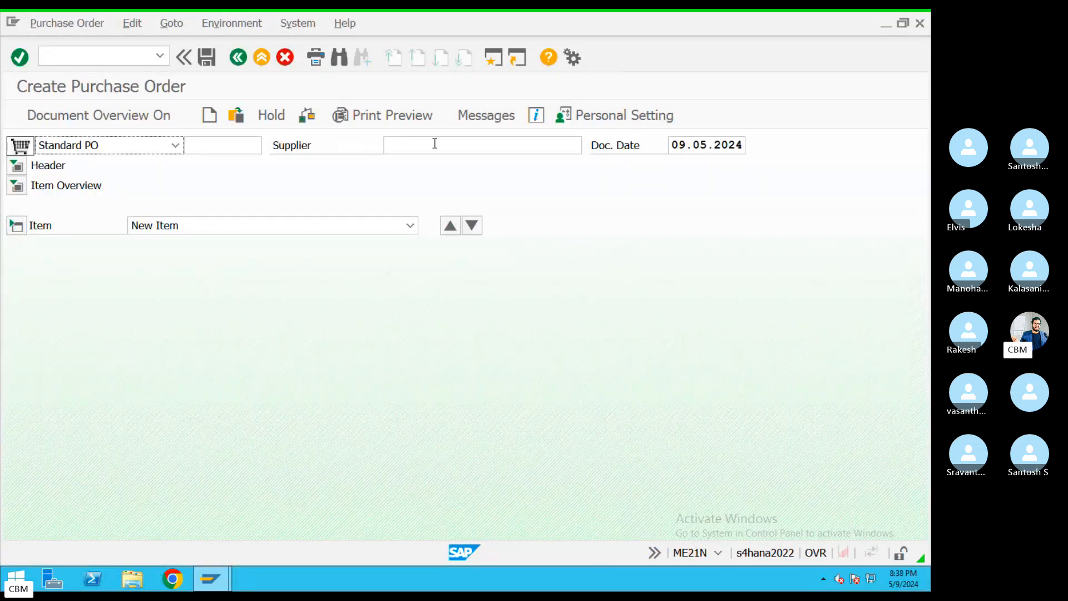
pyautogui.click(435, 144)
pyautogui.press('Return')
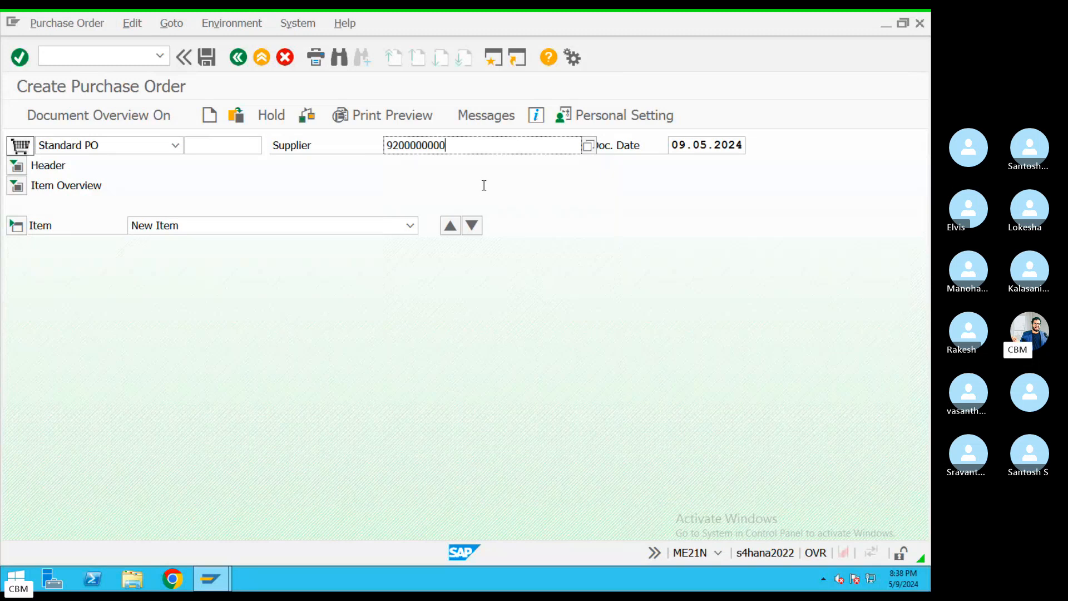
pyautogui.press('Return')
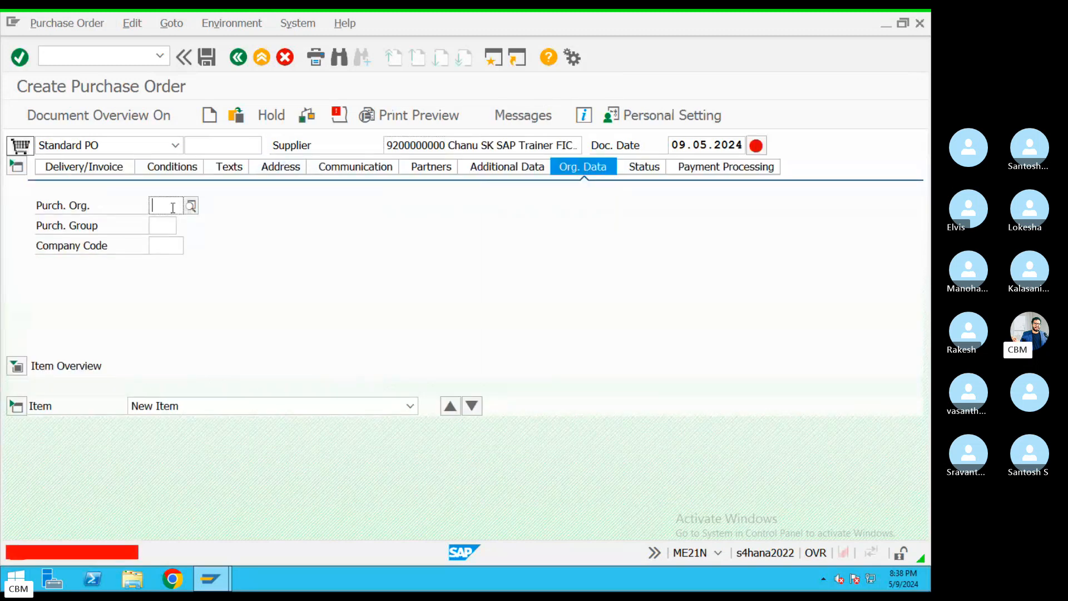
pyautogui.moveTo(387, 145); pyautogui.dragTo(563, 144)
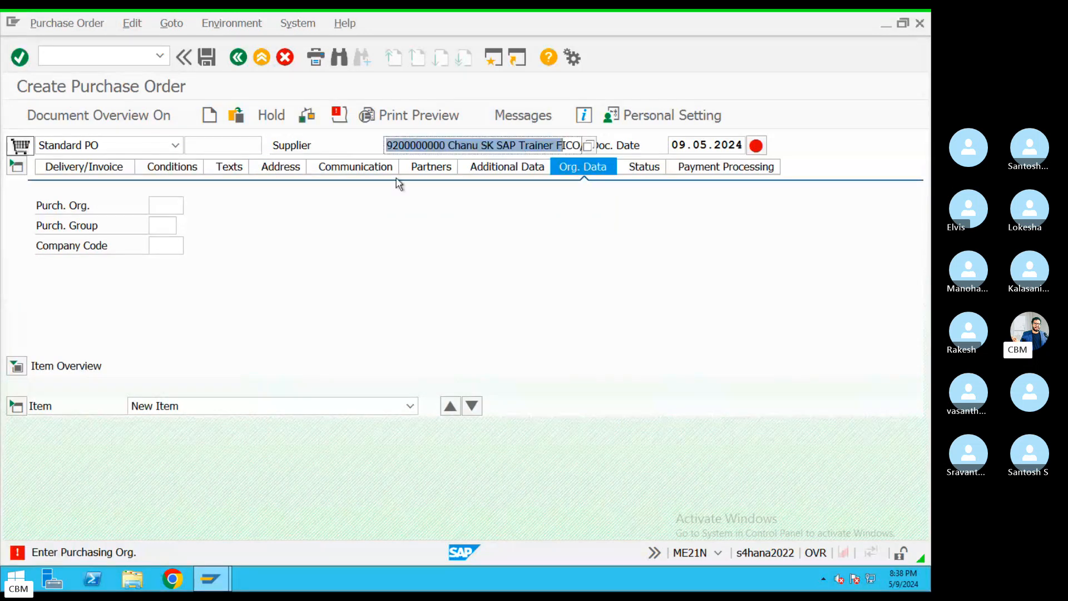
# Set Purch. Org KIM, Purch. Group 123, Company Code KIM, and clear the supplier field
pyautogui.click(167, 206)
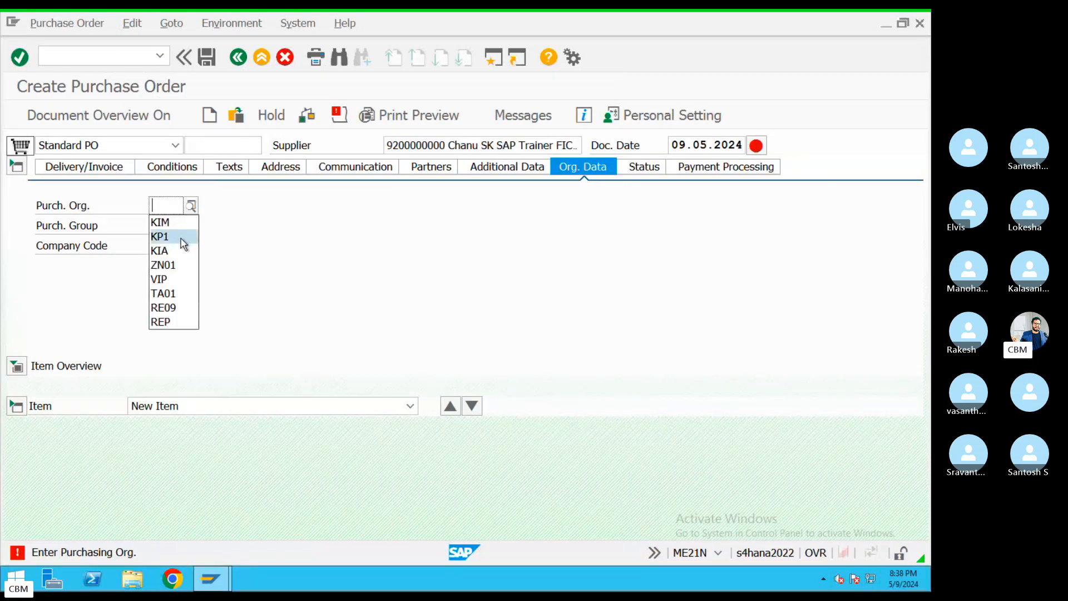
pyautogui.click(165, 222)
pyautogui.click(166, 225)
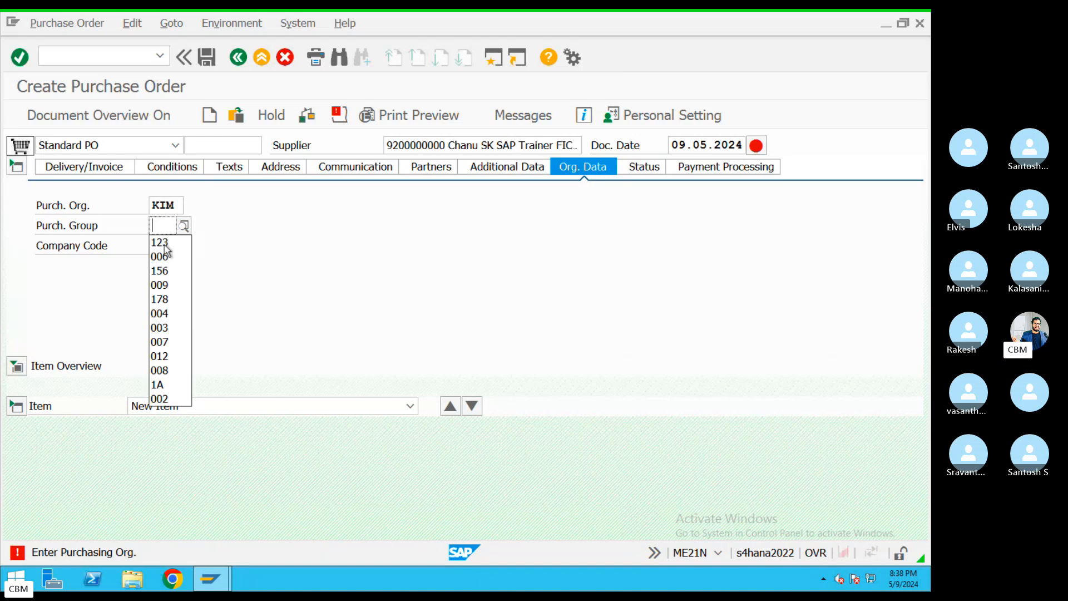
pyautogui.click(165, 244)
pyautogui.click(163, 245)
pyautogui.click(162, 260)
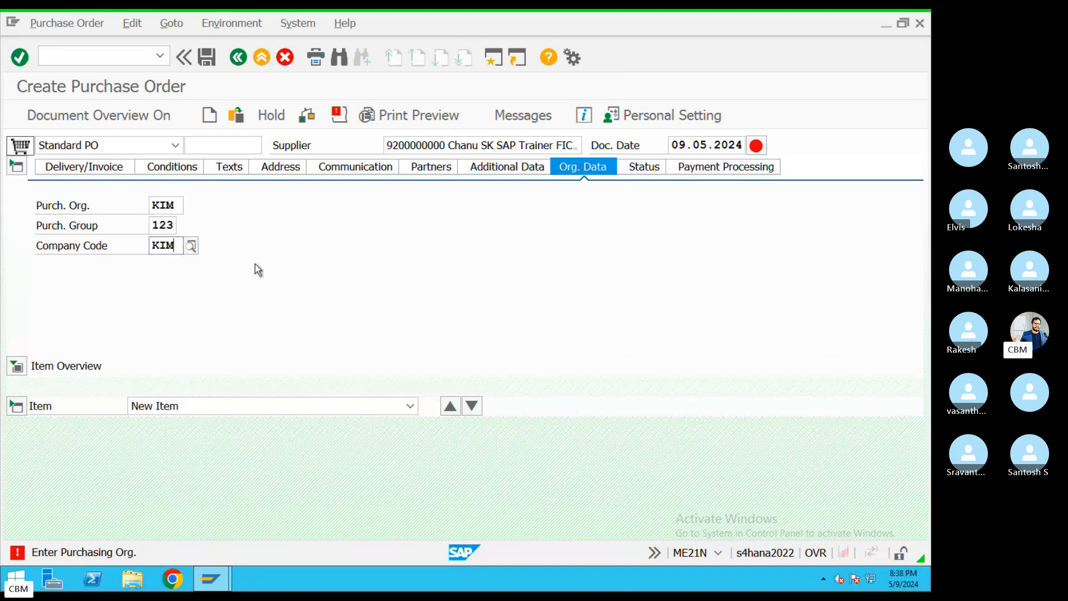
pyautogui.press('Return')
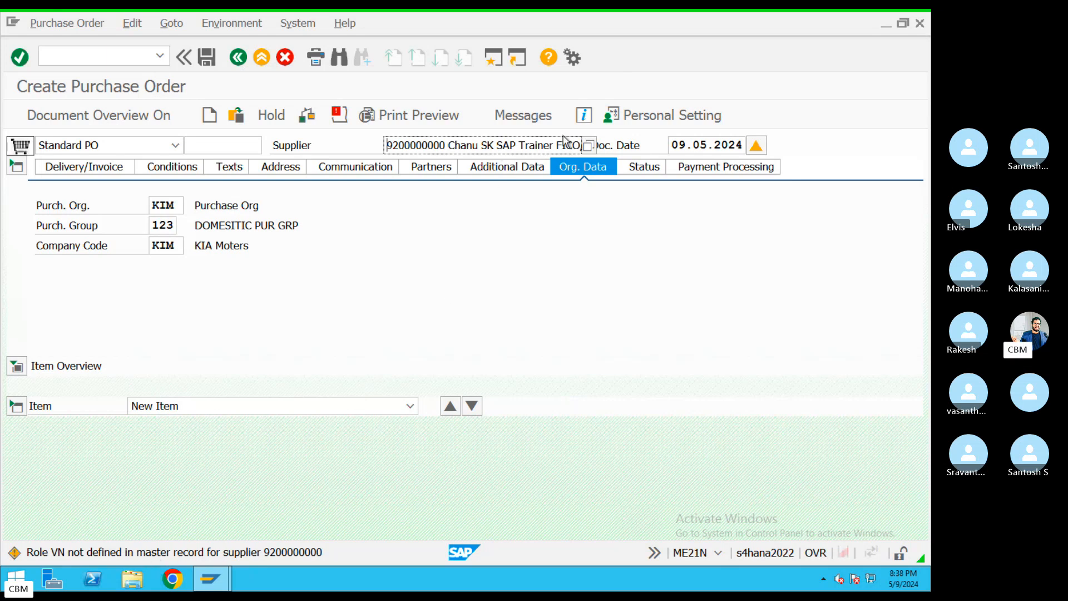
pyautogui.moveTo(390, 145); pyautogui.dragTo(635, 148)
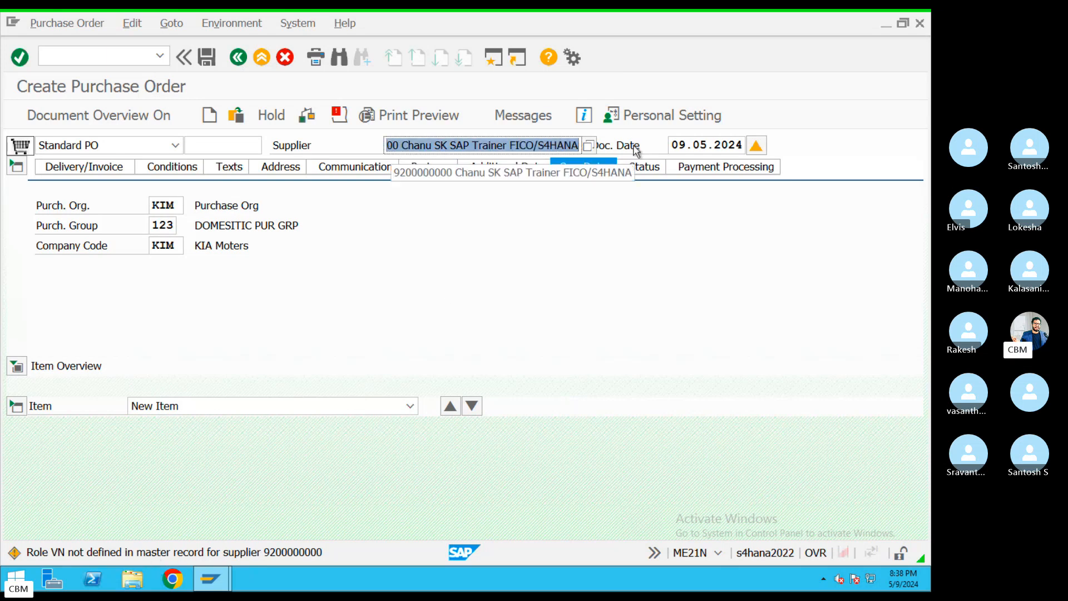
pyautogui.press('BackSpace')
# Search suppliers by company code KI and take the single hit as the PO supplier
pyautogui.click(590, 146)
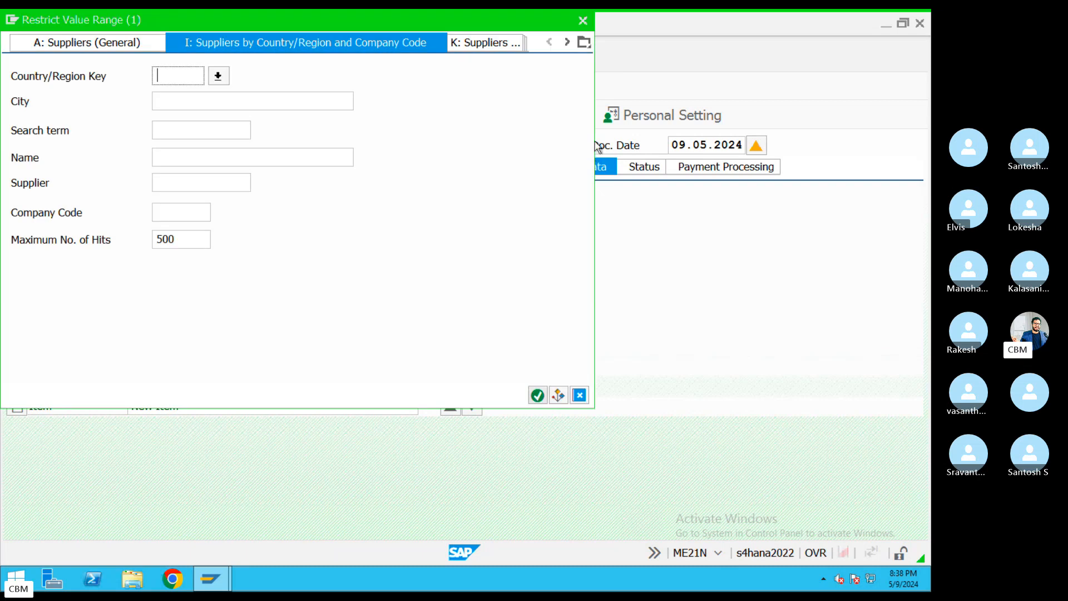
pyautogui.click(186, 212)
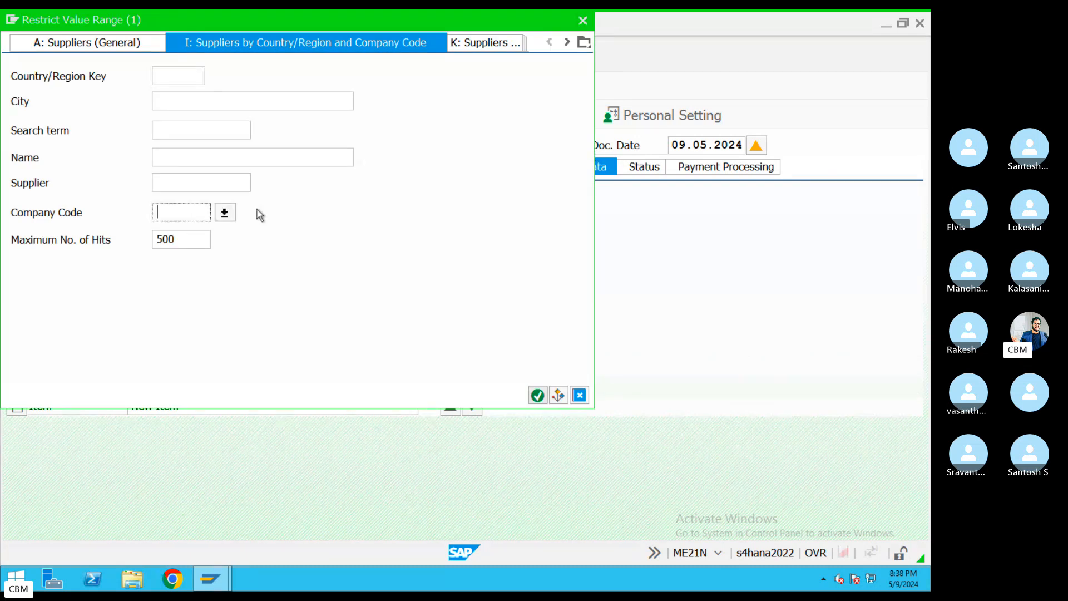
pyautogui.write('KI')
pyautogui.press('Return')
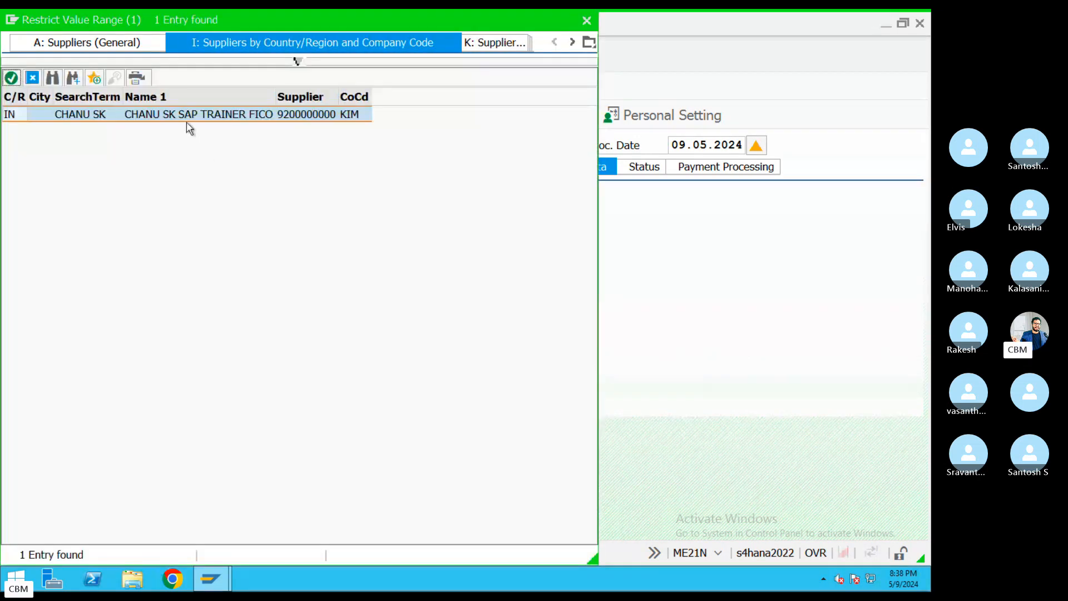
pyautogui.doubleClick(185, 118)
pyautogui.press('Return')
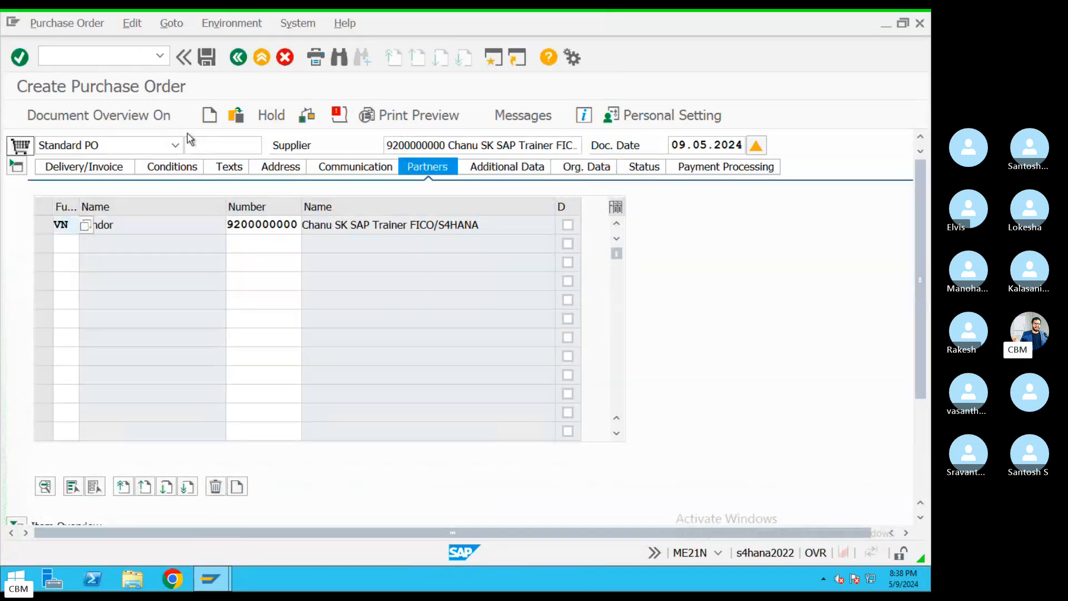
# Add item 10 with account assignment A (Asset) and short text 'building'
pyautogui.click(114, 166)
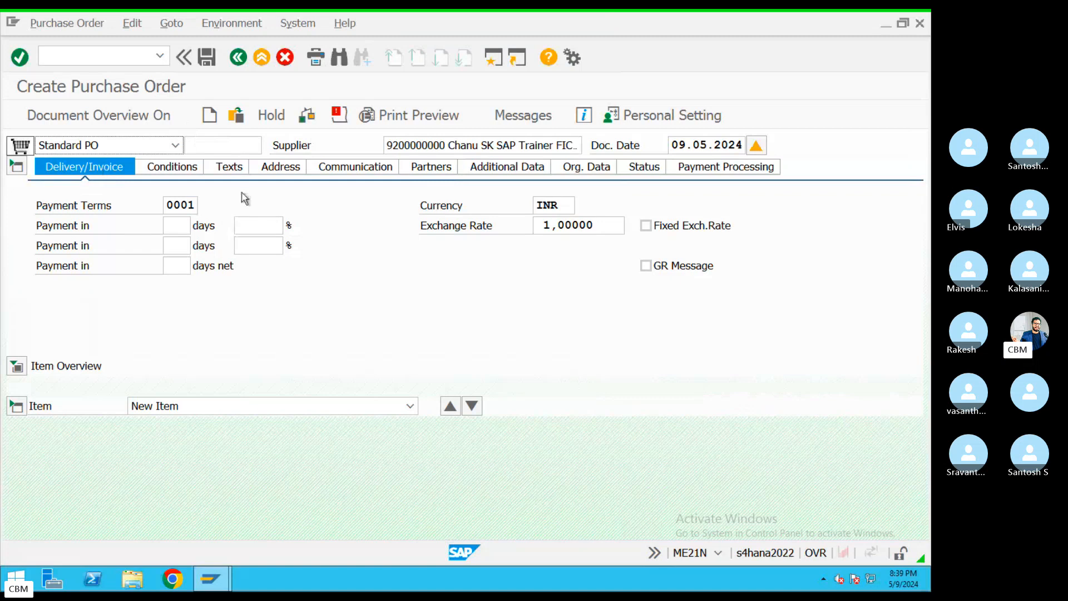
pyautogui.click(16, 366)
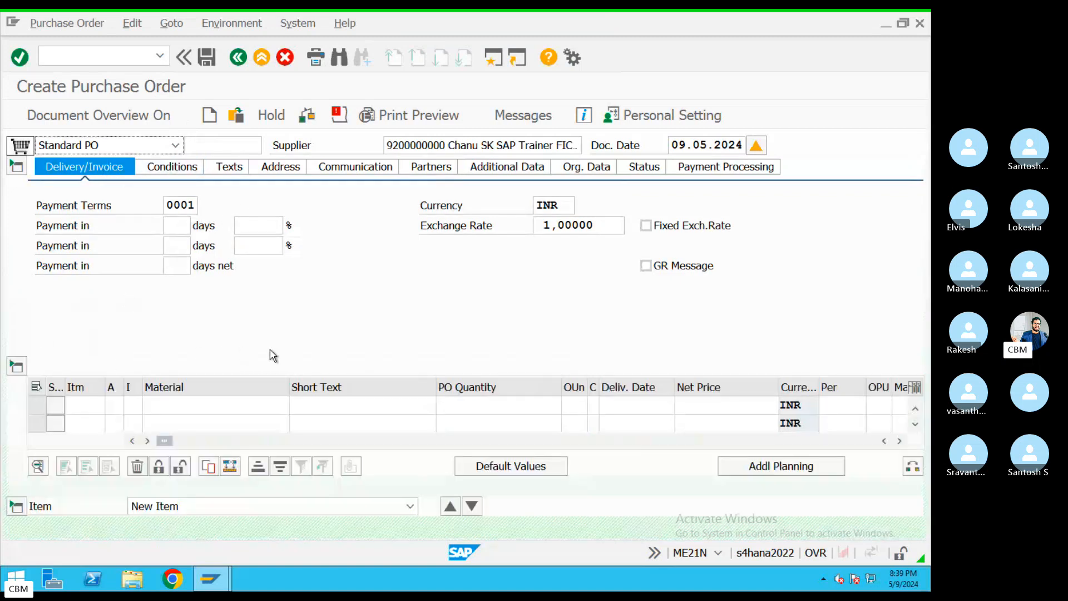
pyautogui.click(117, 403)
pyautogui.click(134, 406)
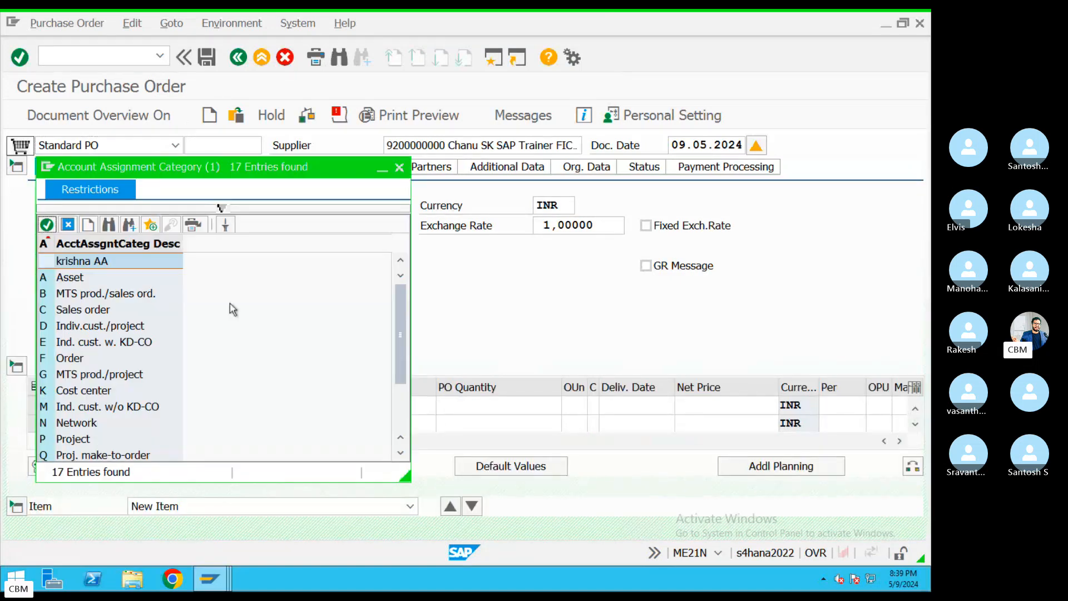
pyautogui.doubleClick(91, 278)
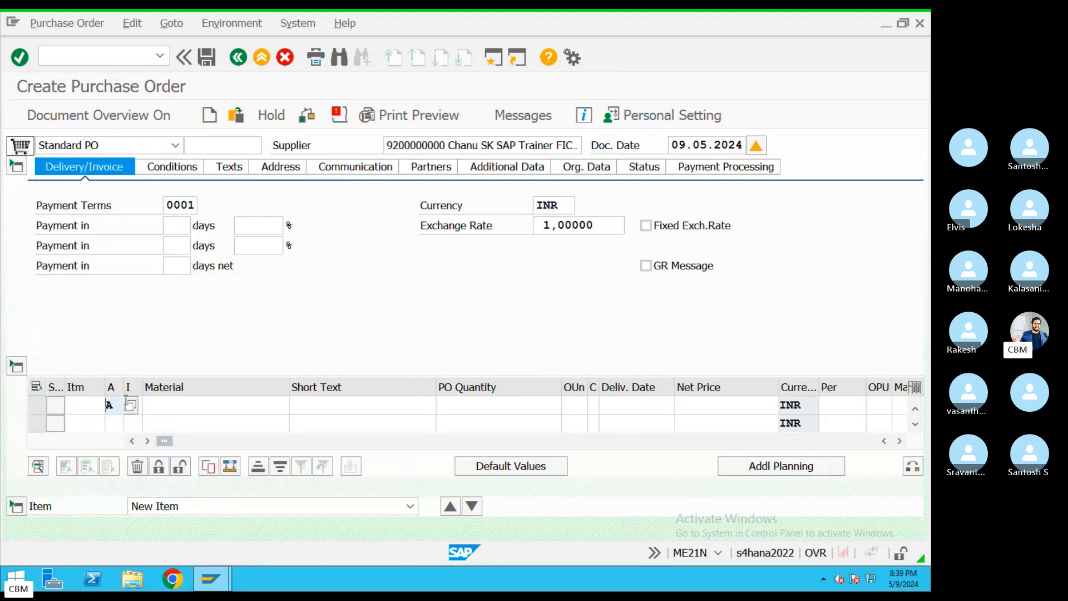
pyautogui.click(330, 405)
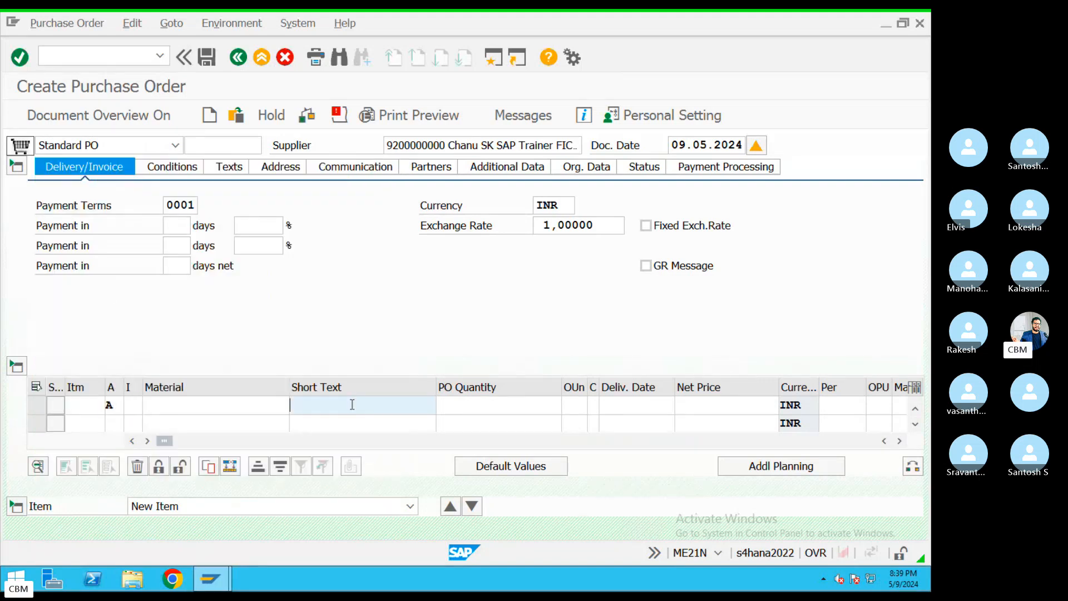
pyautogui.click(330, 416)
pyautogui.moveTo(330, 412); pyautogui.dragTo(244, 405)
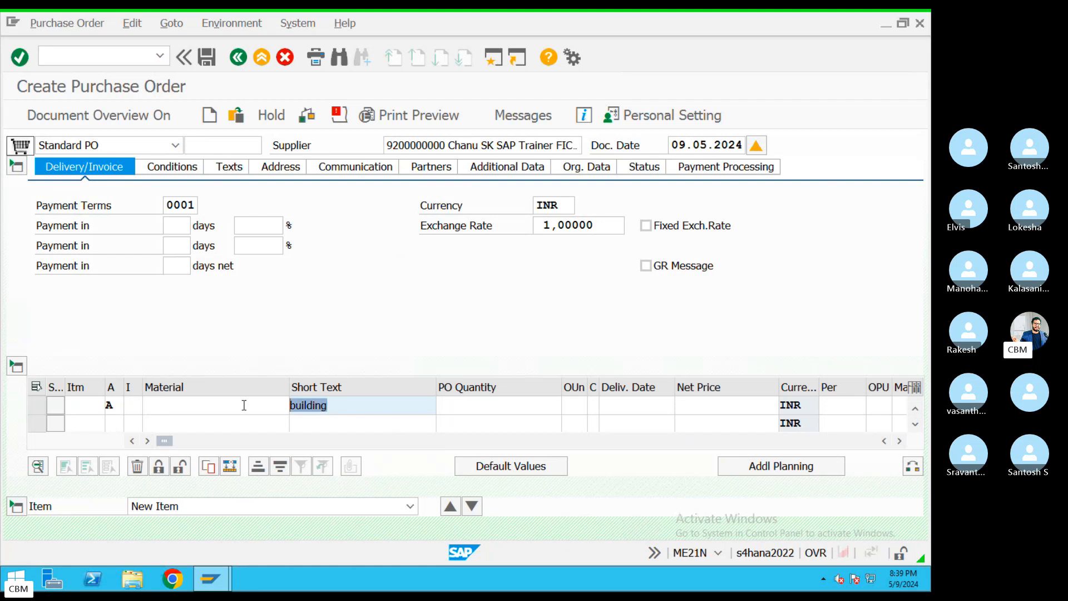
# Give the item quantity 1, delivery date 10.05.2024 and net price 10000000
pyautogui.click(512, 411)
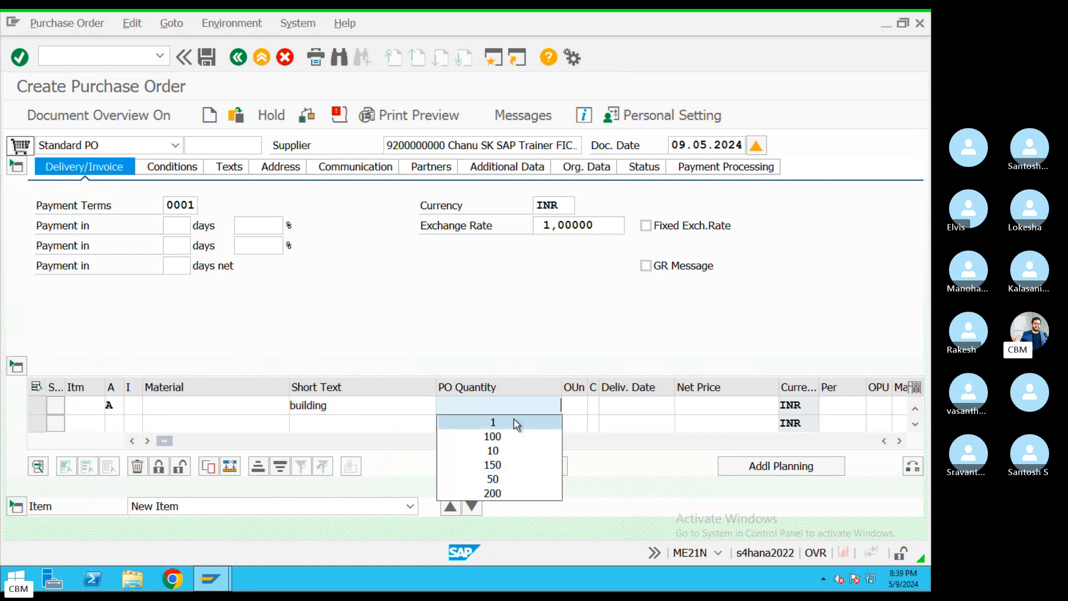
pyautogui.click(514, 421)
pyautogui.click(642, 408)
pyautogui.click(643, 409)
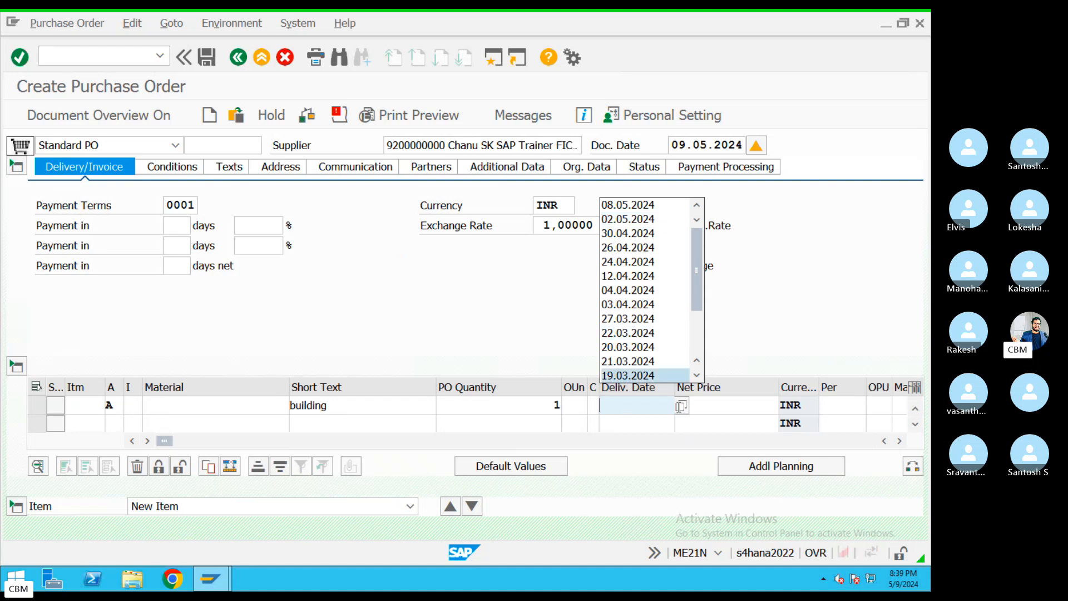
pyautogui.click(681, 406)
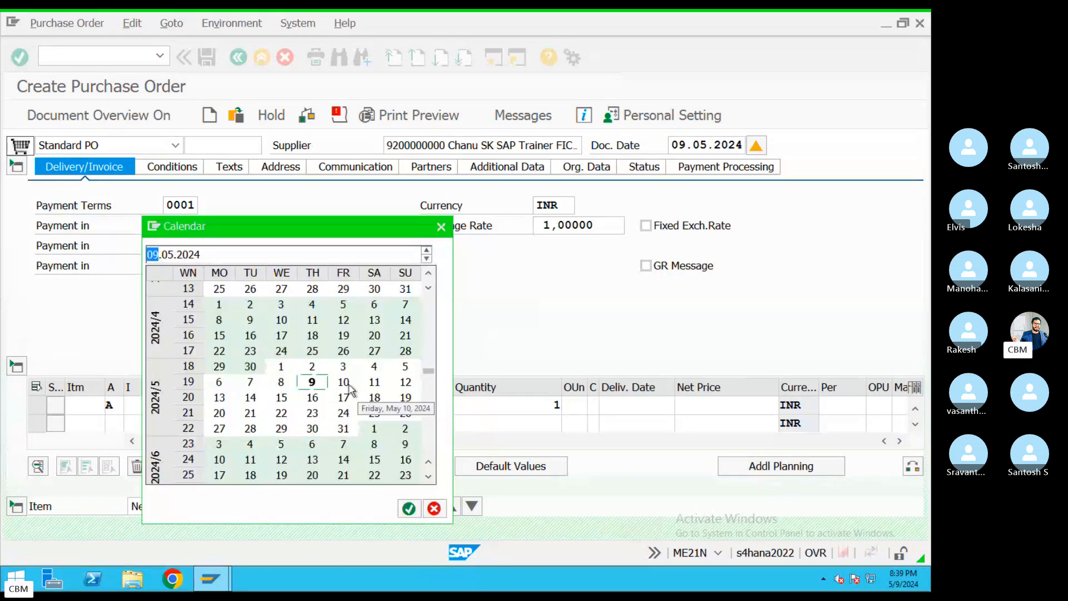
pyautogui.doubleClick(343, 382)
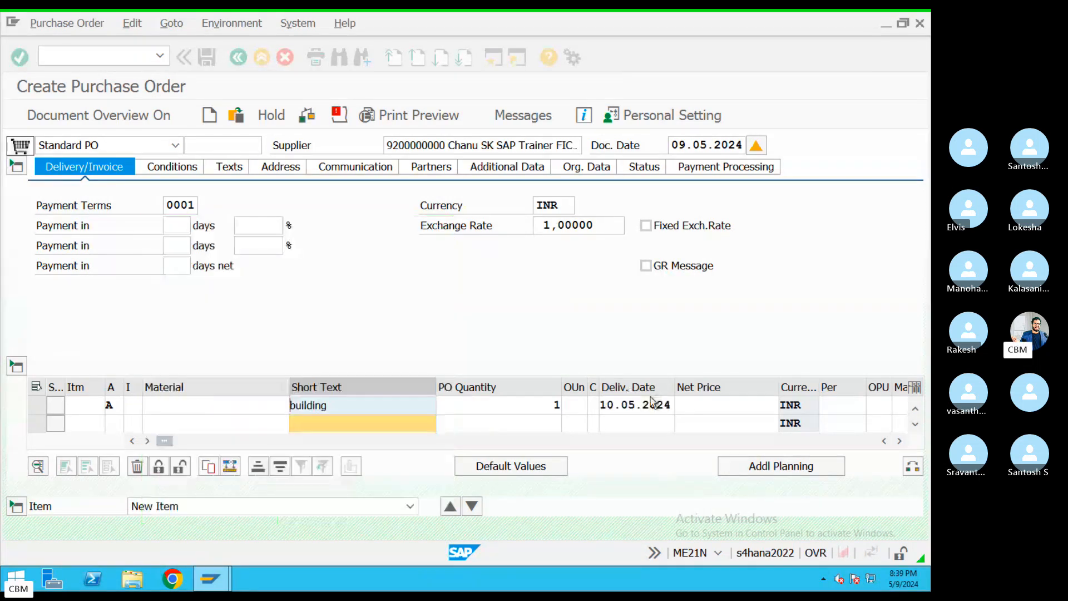
pyautogui.click(702, 402)
pyautogui.click(720, 215)
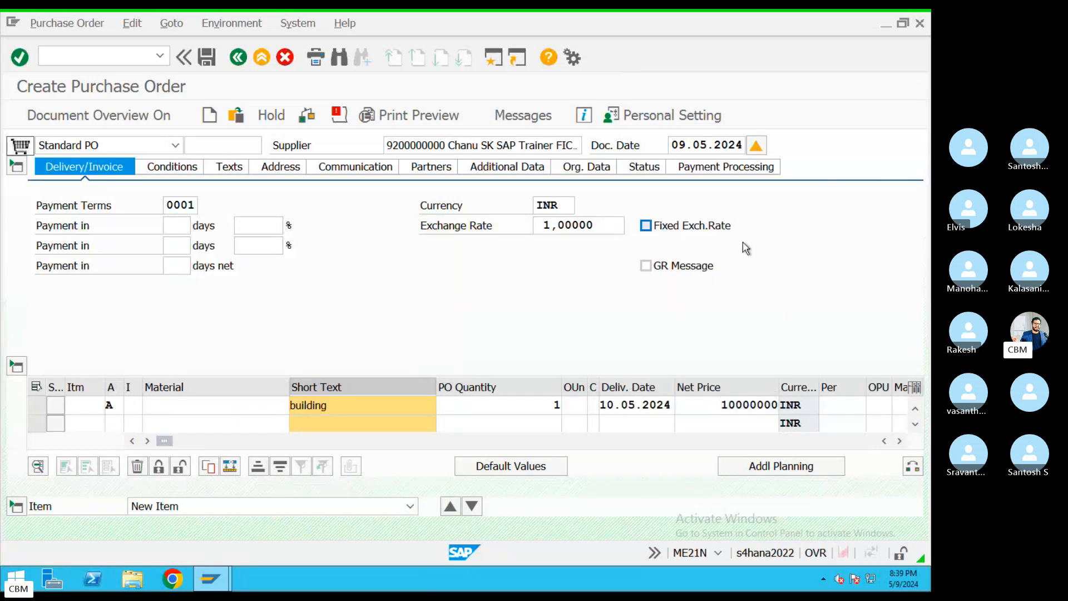
pyautogui.press('Return')
pyautogui.click(724, 399)
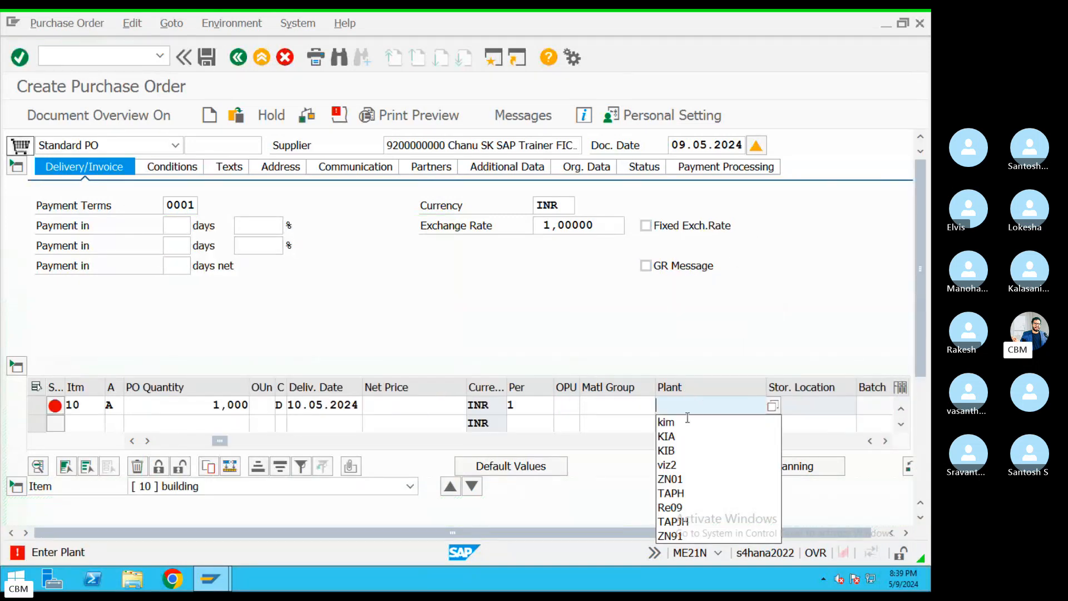
# Give the building item plant KIA Moters and storage location Storage 1
pyautogui.click(682, 423)
pyautogui.press('Return')
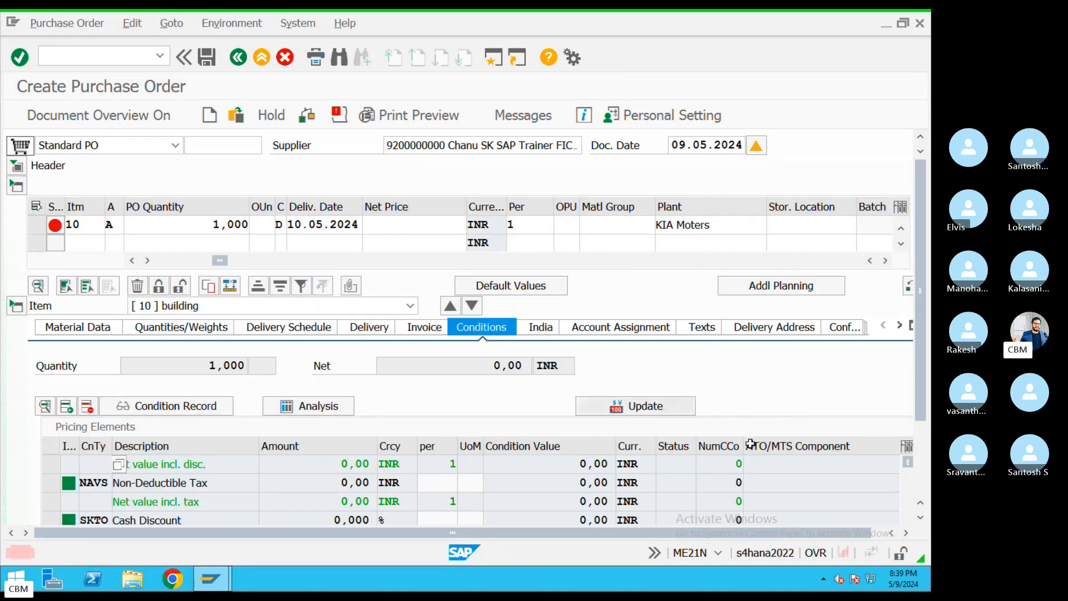
pyautogui.click(768, 227)
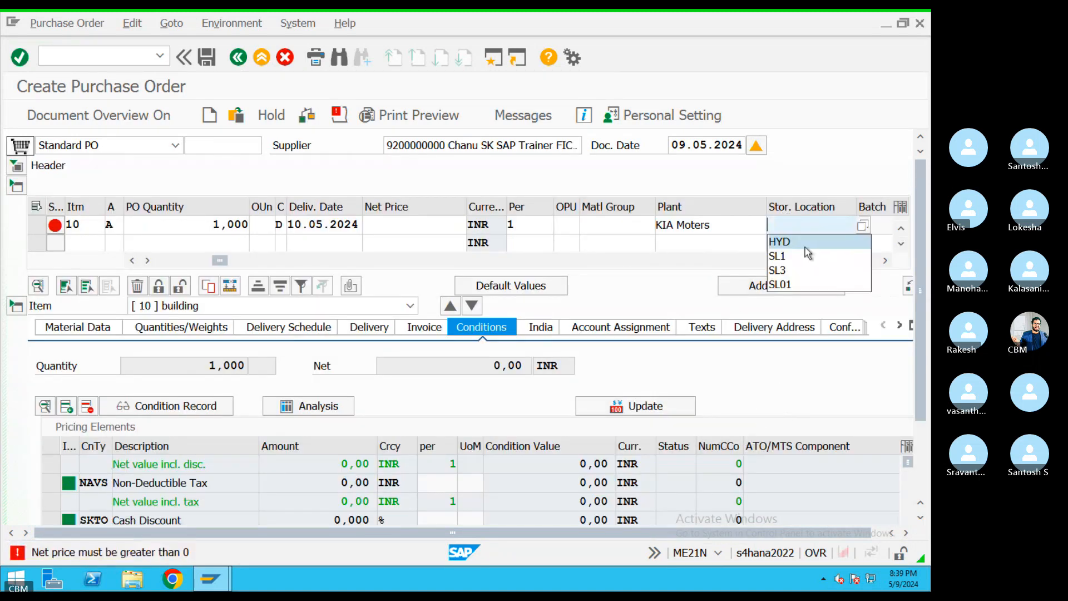
pyautogui.click(800, 245)
pyautogui.press('Tab')
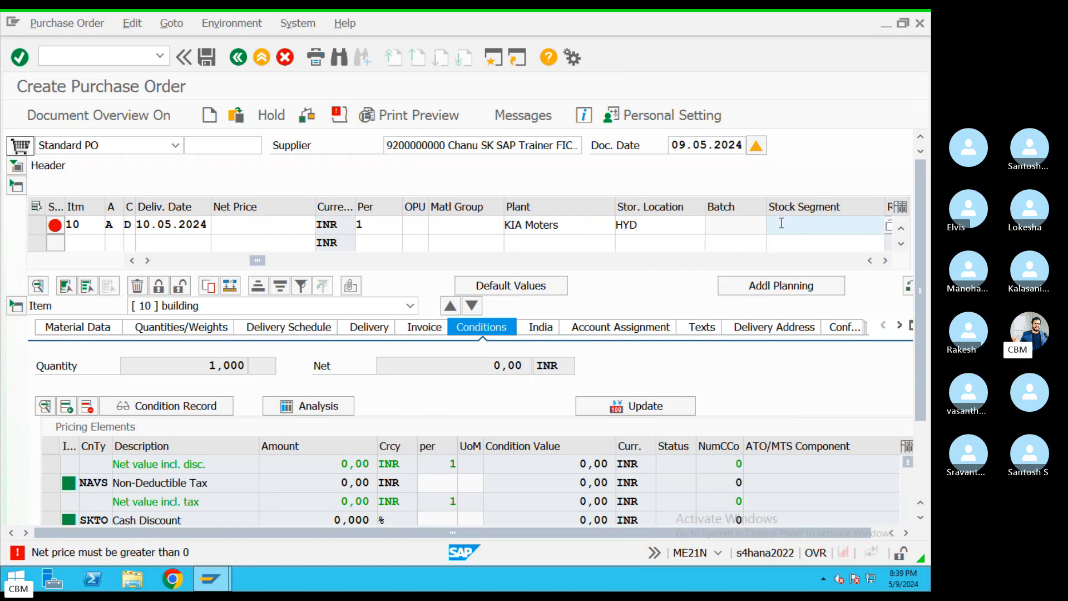
pyautogui.press('Tab')
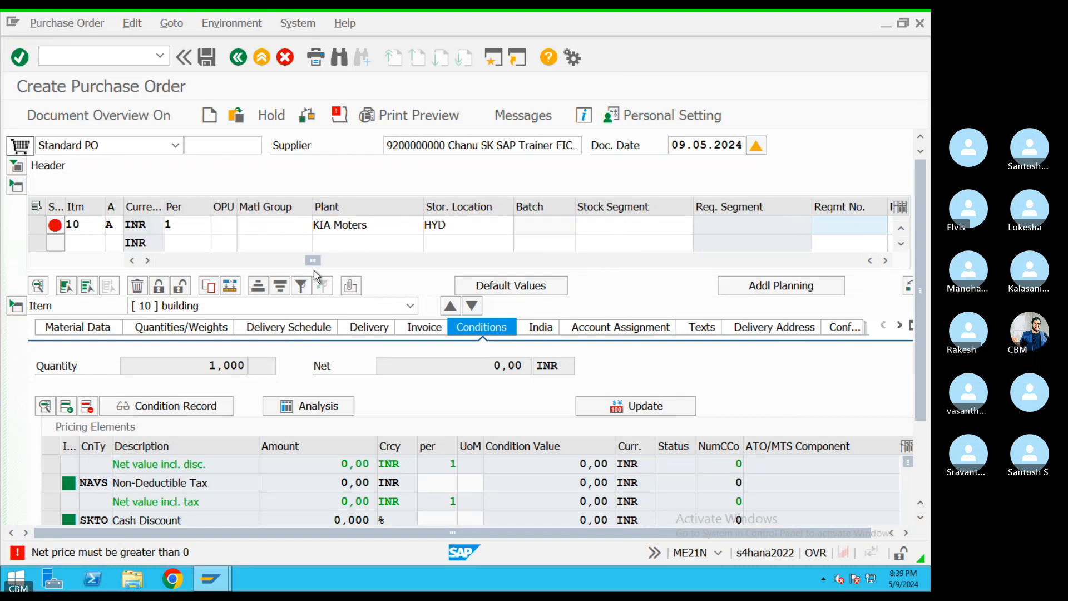
# Set the item's material group to VGR assets, validate, and show its account assignment
pyautogui.moveTo(314, 260)
pyautogui.mouseDown()
pyautogui.moveTo(211, 261)
pyautogui.moveTo(312, 262)
pyautogui.mouseUp()
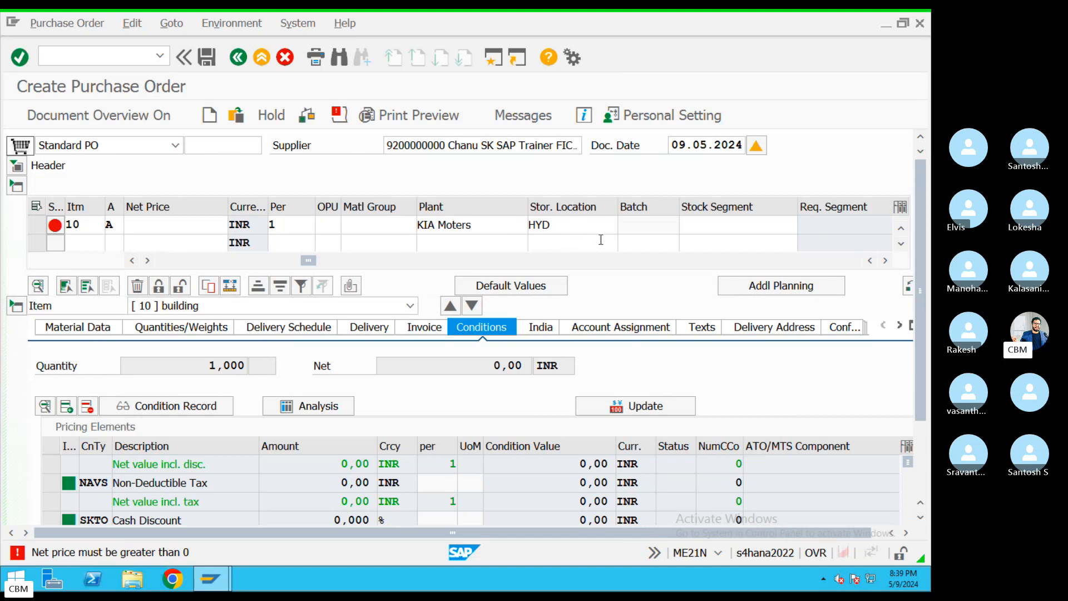
pyautogui.moveTo(310, 260); pyautogui.dragTo(318, 261)
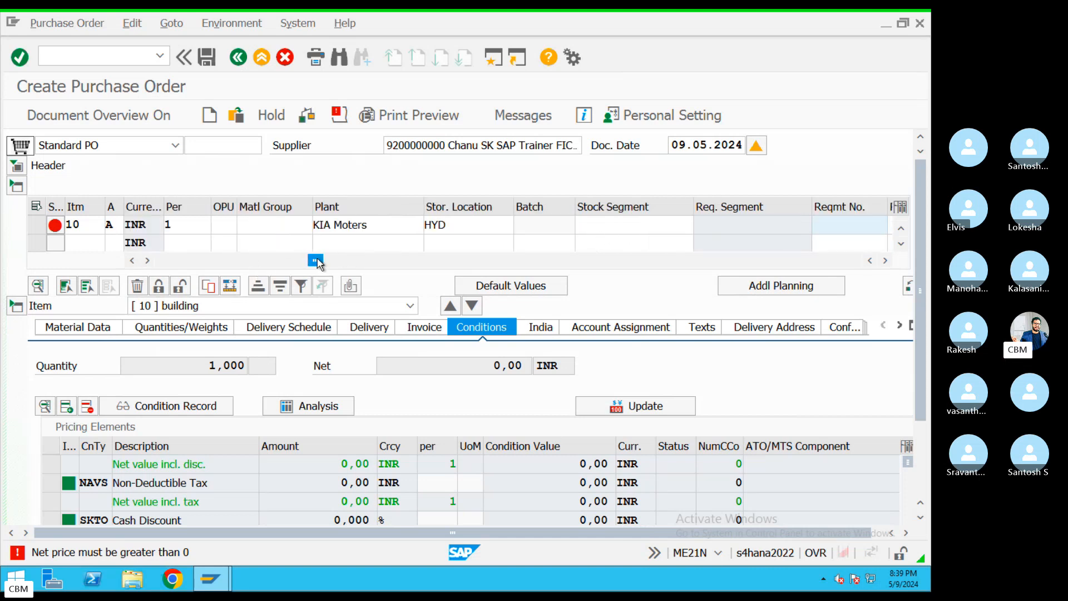
pyautogui.click(285, 226)
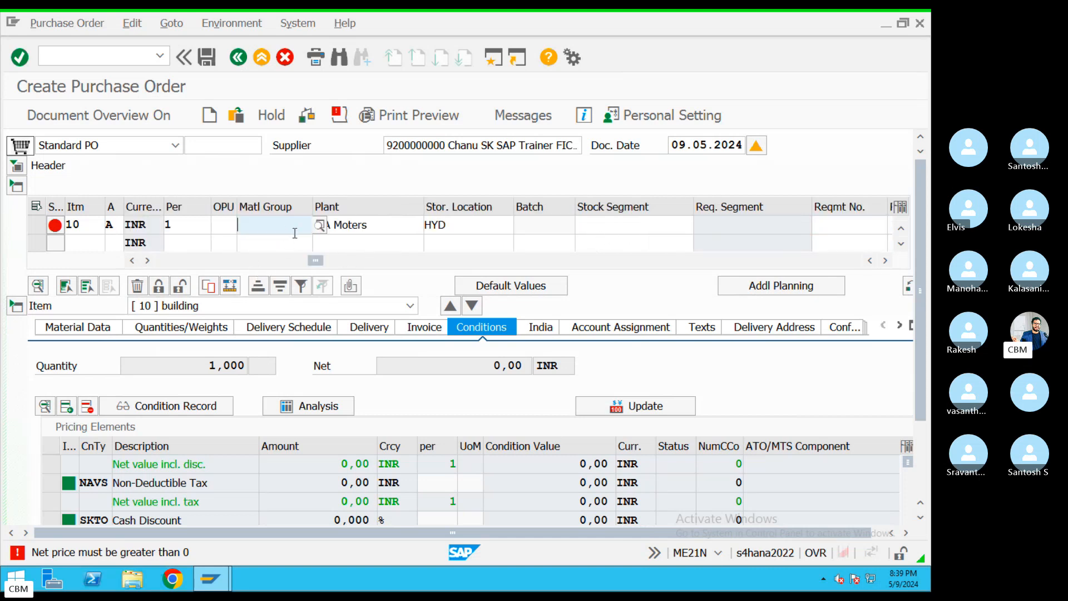
pyautogui.click(282, 242)
pyautogui.press('Return')
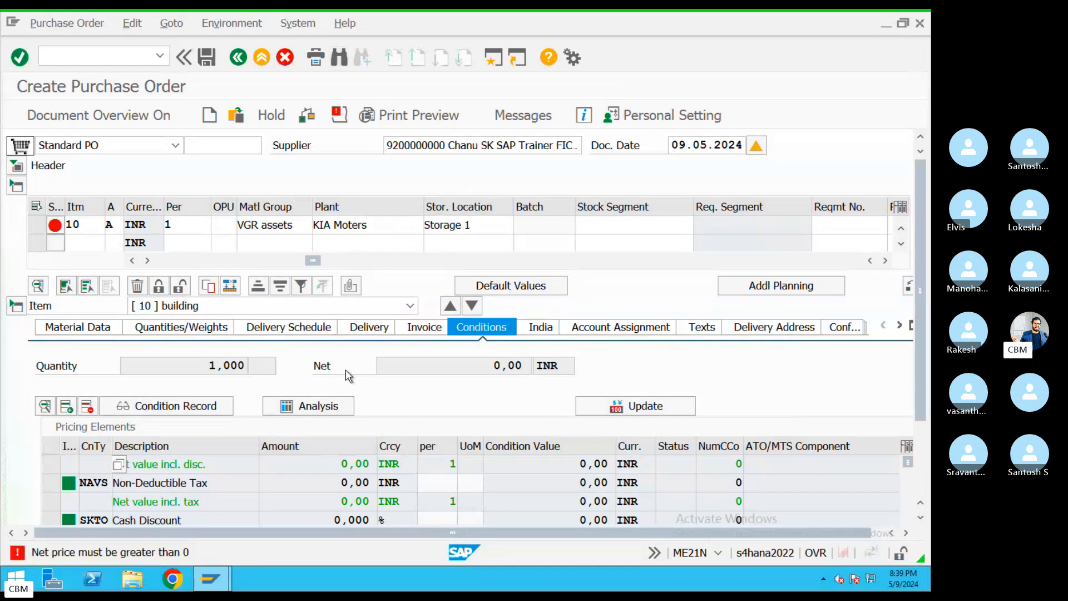
pyautogui.click(619, 328)
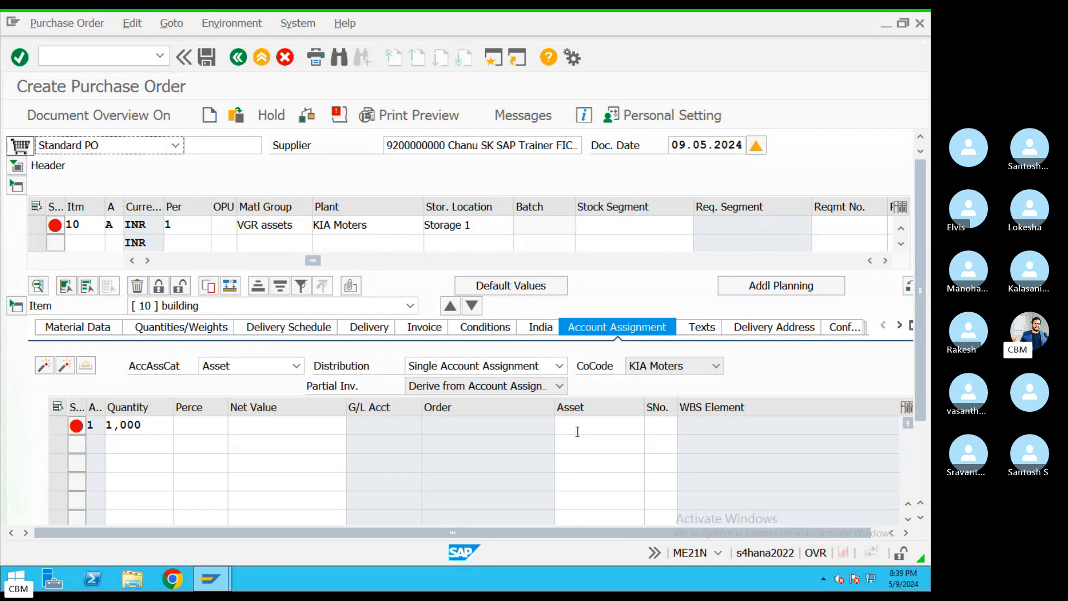
# Assign the item to asset 2001 with net value 10.000.000,00
pyautogui.click(577, 430)
pyautogui.write('2001')
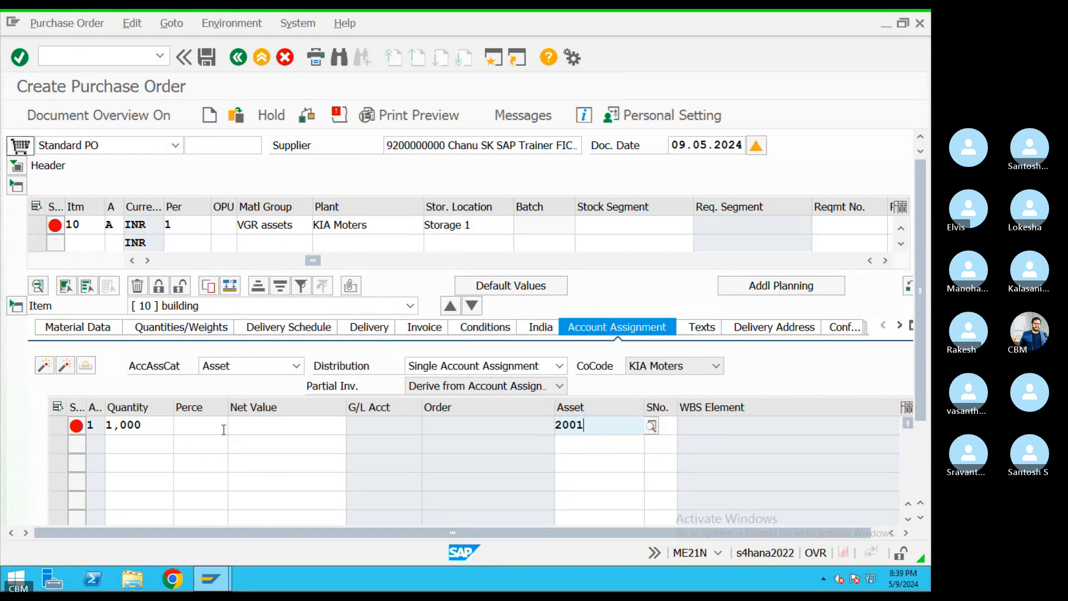
pyautogui.click(285, 426)
pyautogui.press('BackSpace')
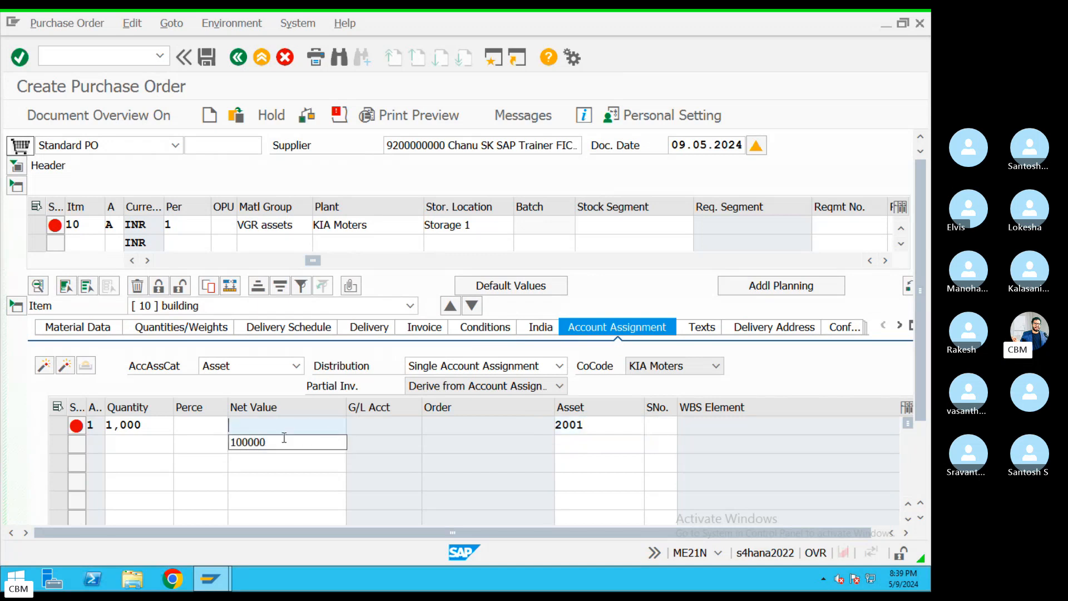
pyautogui.click(272, 444)
pyautogui.write('0000000')
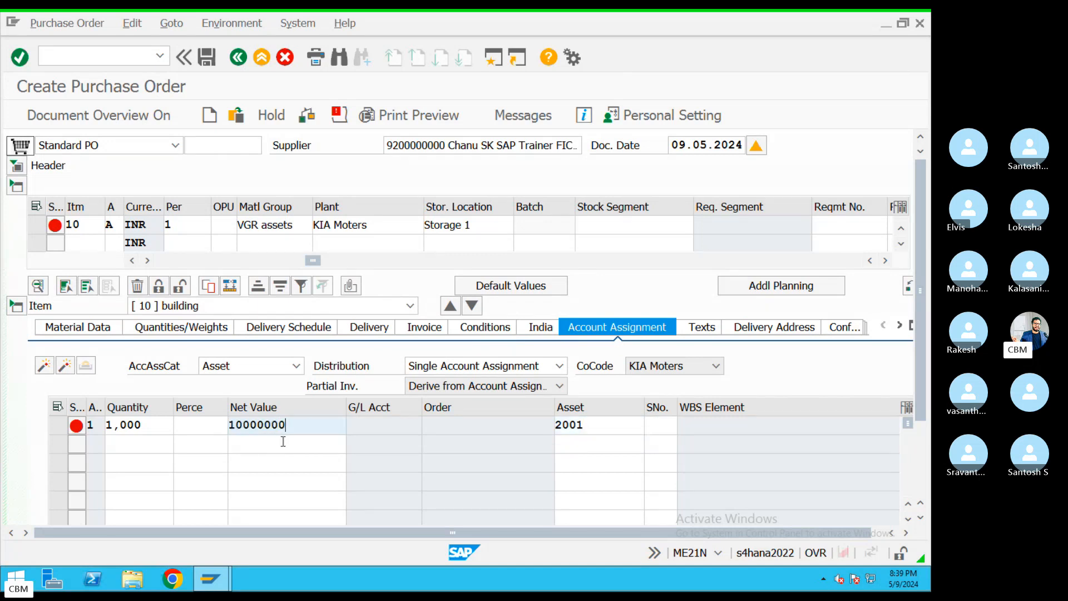
pyautogui.press('Return')
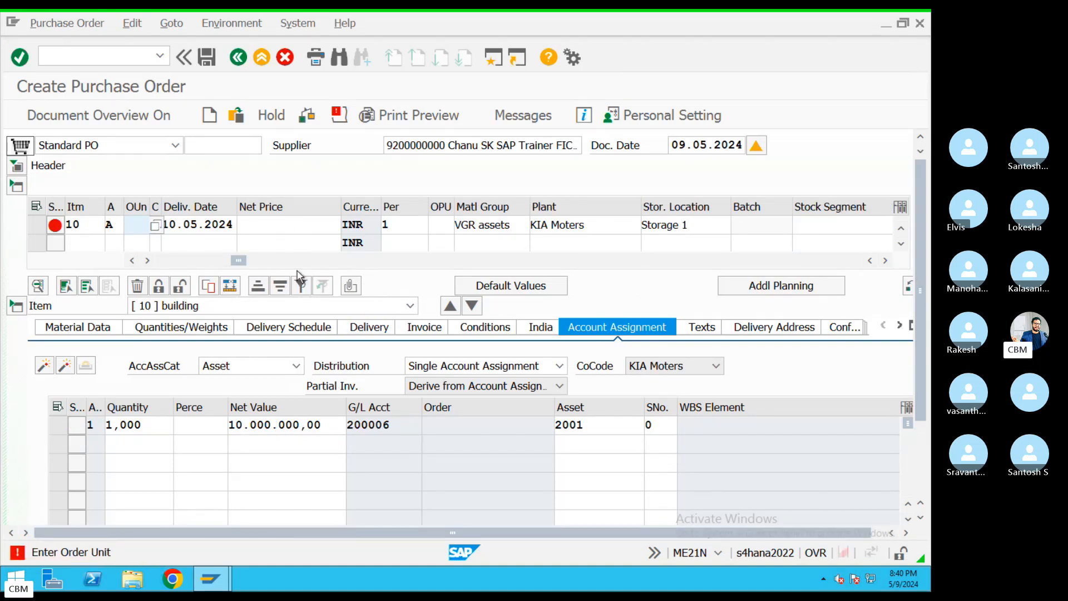
# Set the item's order unit to EA
pyautogui.click(135, 227)
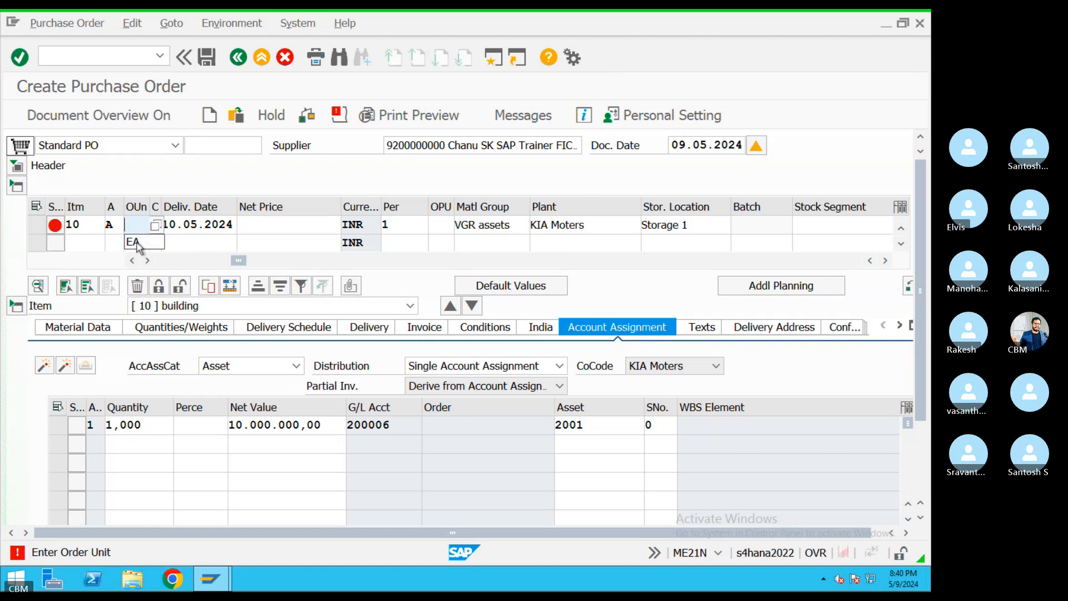
pyautogui.write('EA')
pyautogui.press('Return')
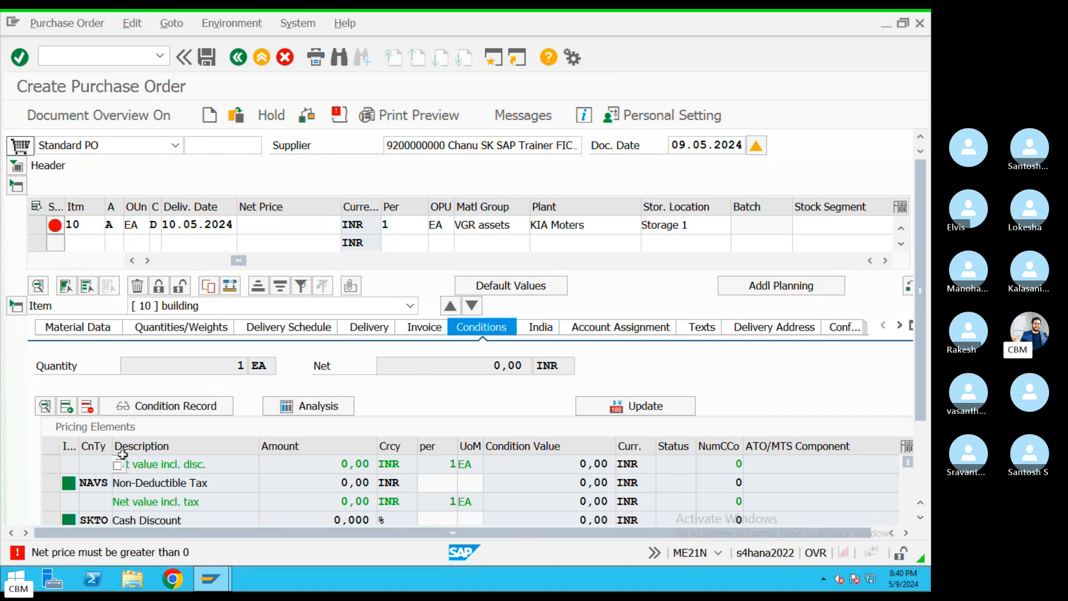
# Add a PBXX condition of 1,000,000 INR to the building item and preview the printed order
pyautogui.scroll(-3, 920, 415)
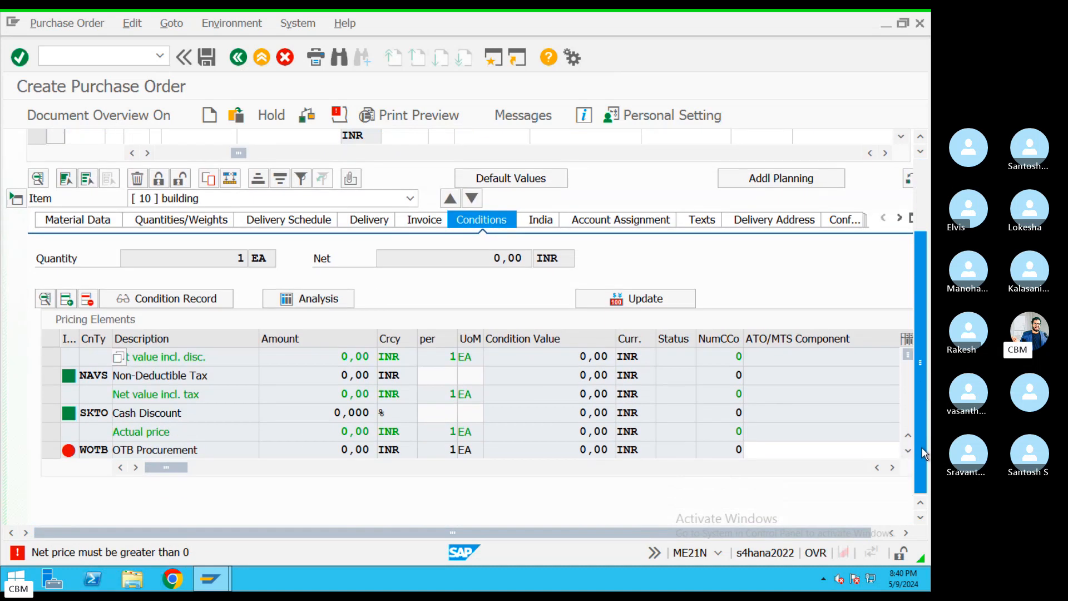
pyautogui.scroll(-1, 490, 386)
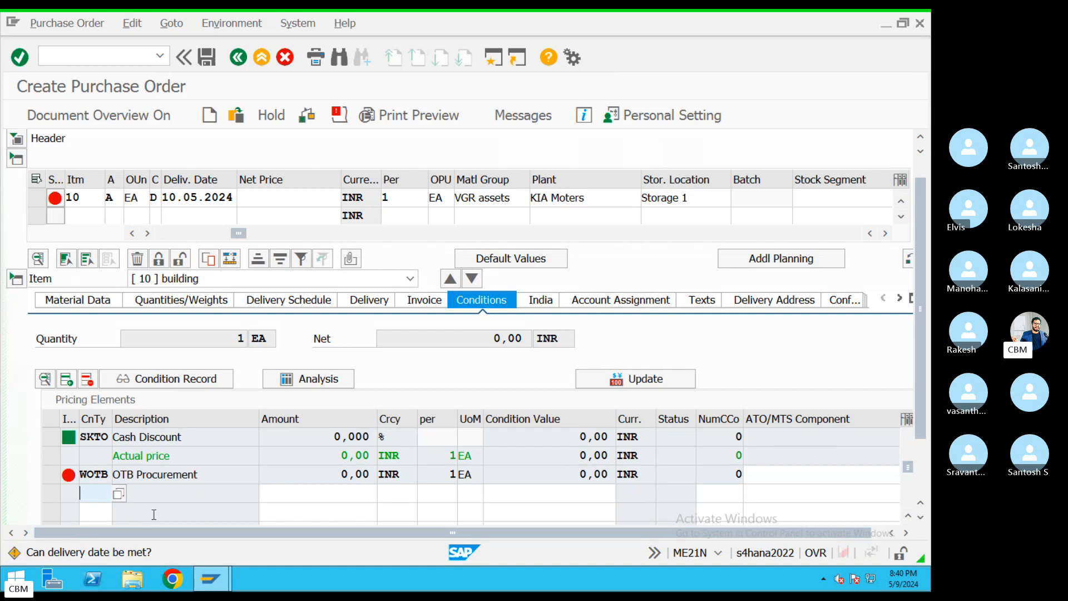
pyautogui.write('PBXX')
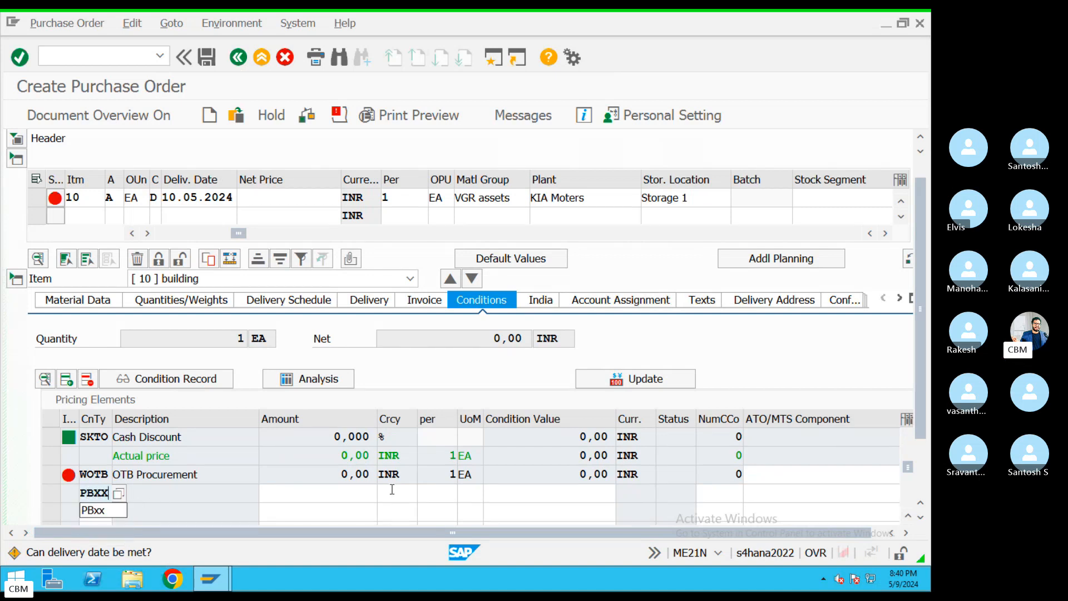
pyautogui.click(339, 500)
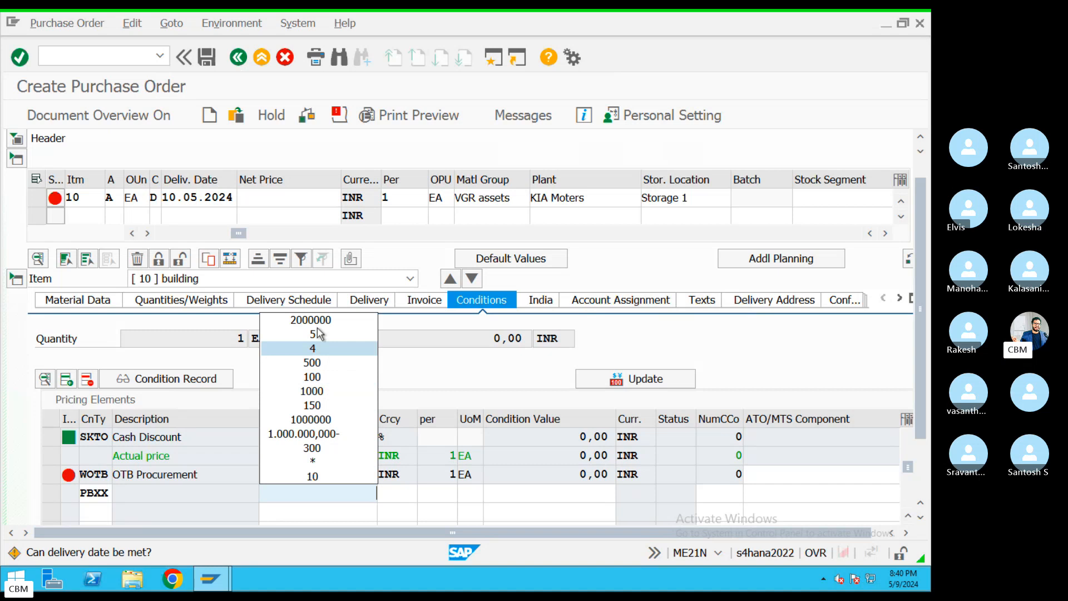
pyautogui.click(312, 420)
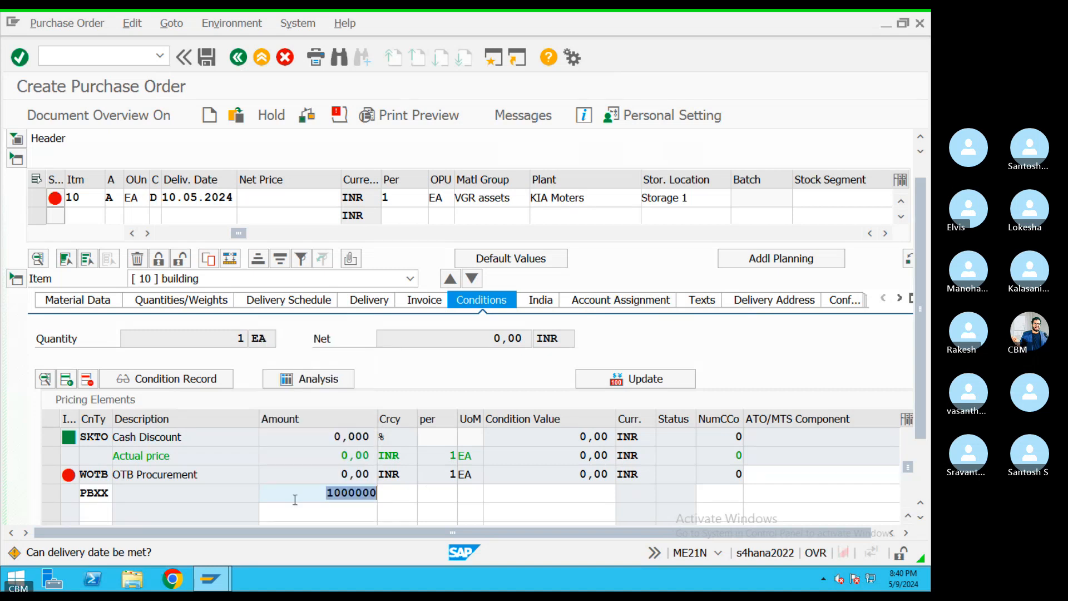
pyautogui.moveTo(110, 495); pyautogui.dragTo(83, 496)
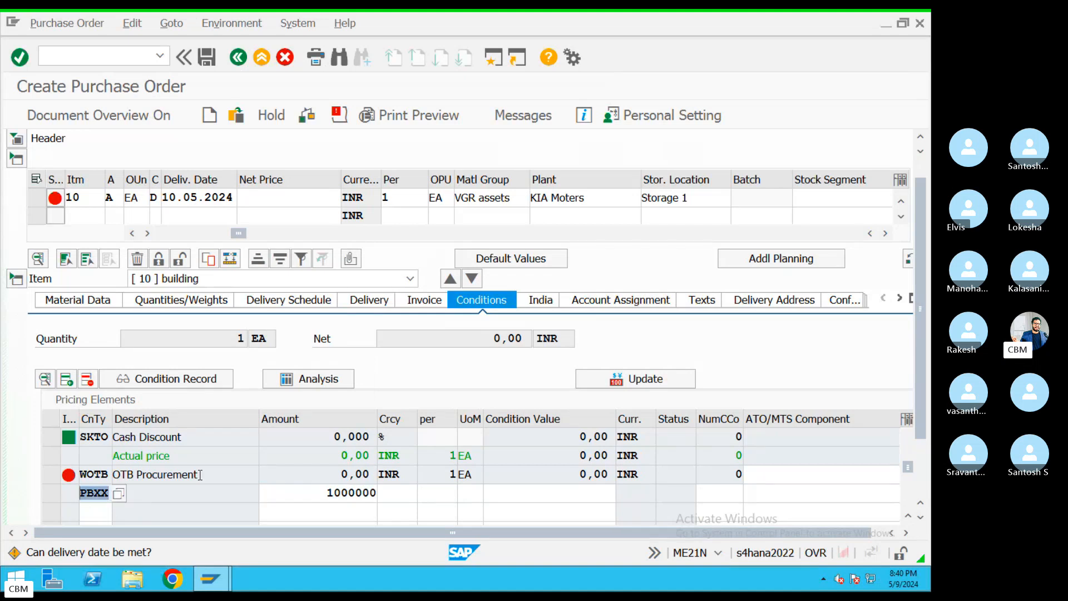
pyautogui.press('Return')
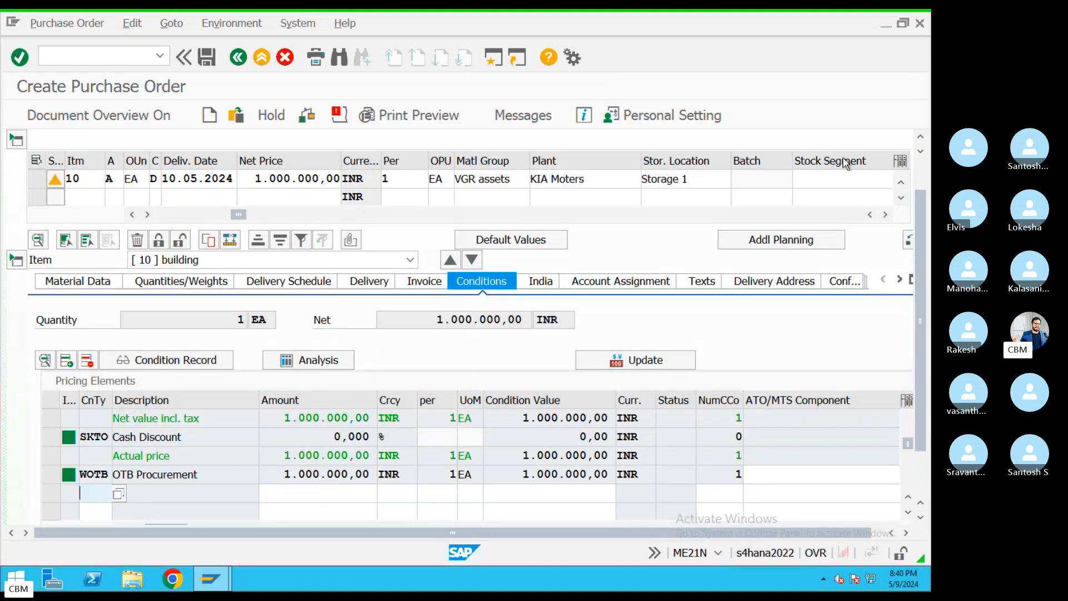
pyautogui.moveTo(921, 205); pyautogui.dragTo(921, 169)
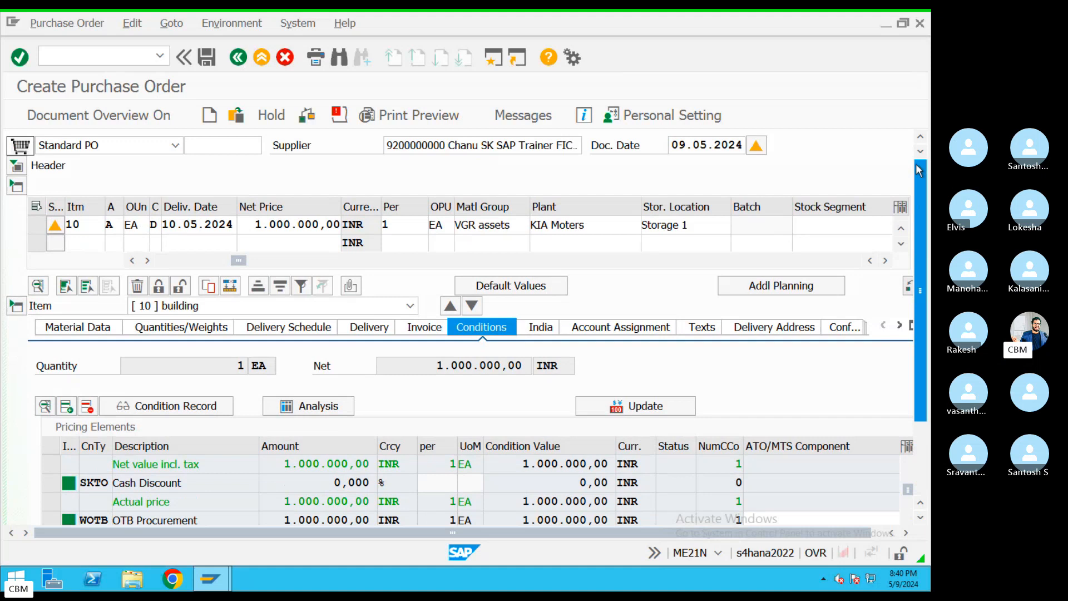
pyautogui.click(434, 118)
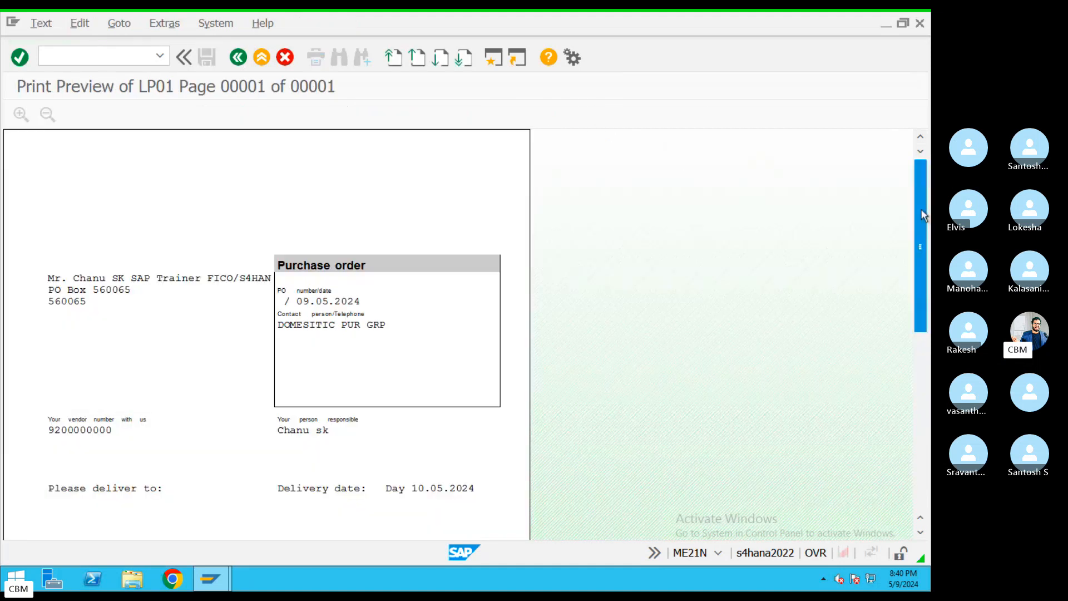
# Review the purchase order's print preview, return, and save the order
pyautogui.moveTo(921, 214); pyautogui.dragTo(920, 342)
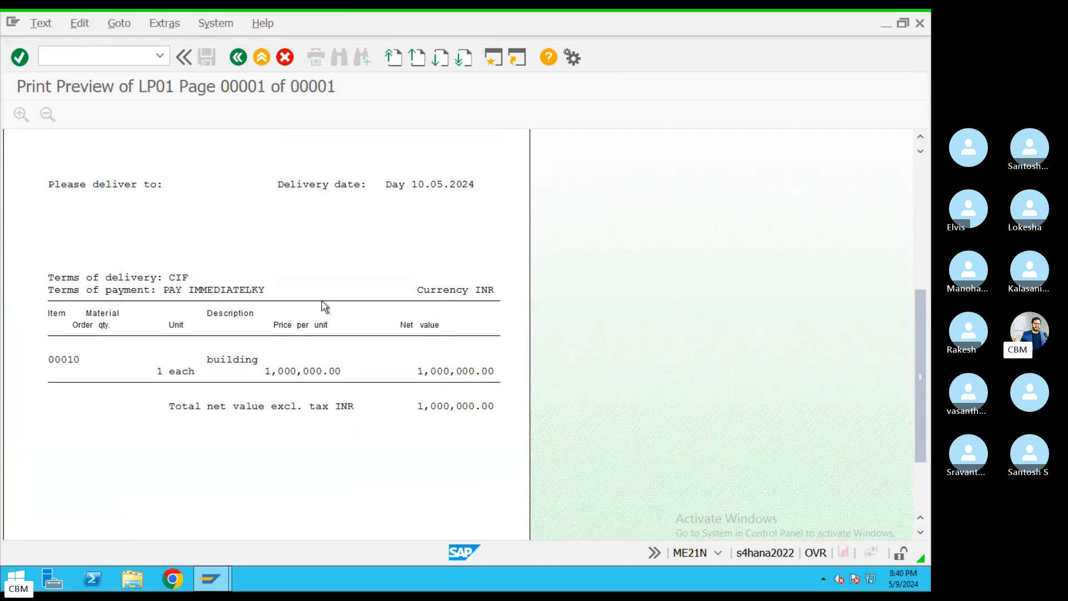
pyautogui.moveTo(919, 304); pyautogui.dragTo(919, 197)
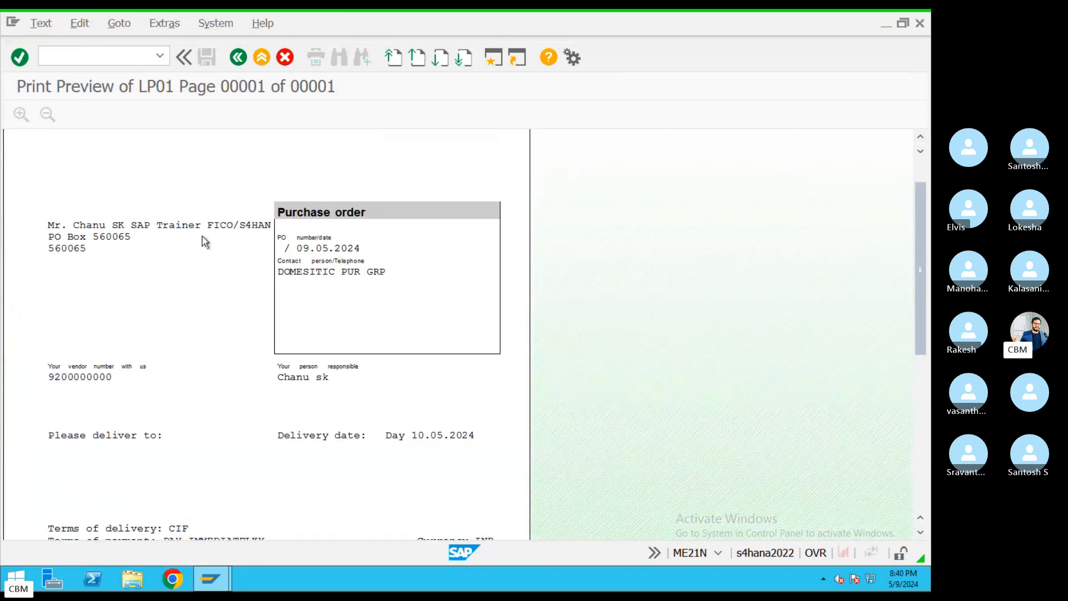
pyautogui.click(238, 58)
pyautogui.click(205, 58)
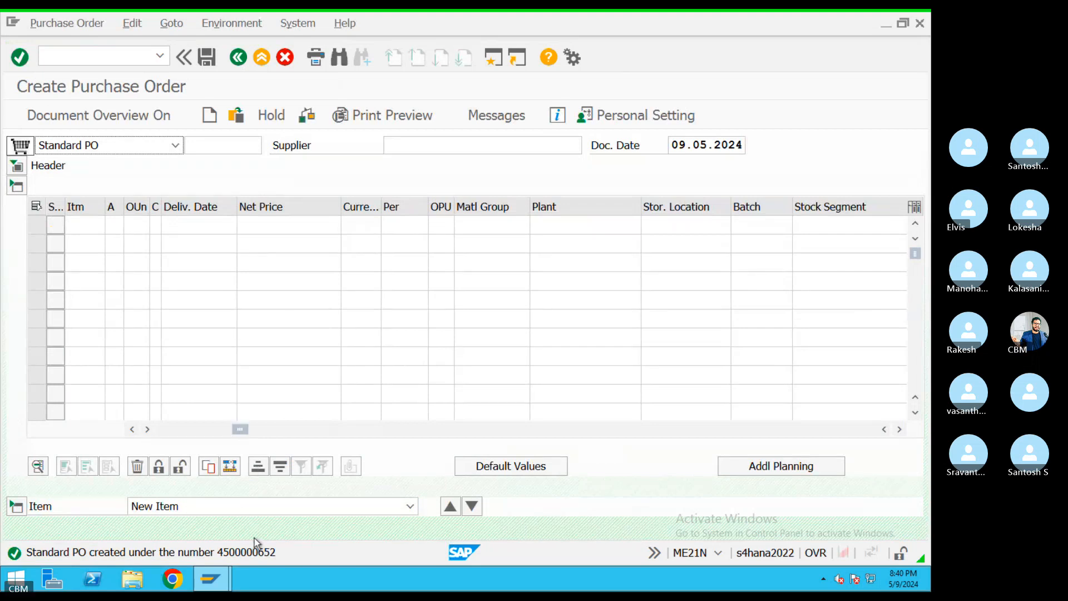
# Open the Standard PO created message in Performance Assistant and select its text
pyautogui.doubleClick(256, 553)
pyautogui.moveTo(269, 125); pyautogui.dragTo(46, 149)
pyautogui.press('super+c')
pyautogui.hotkey('ctrl', 'Left')
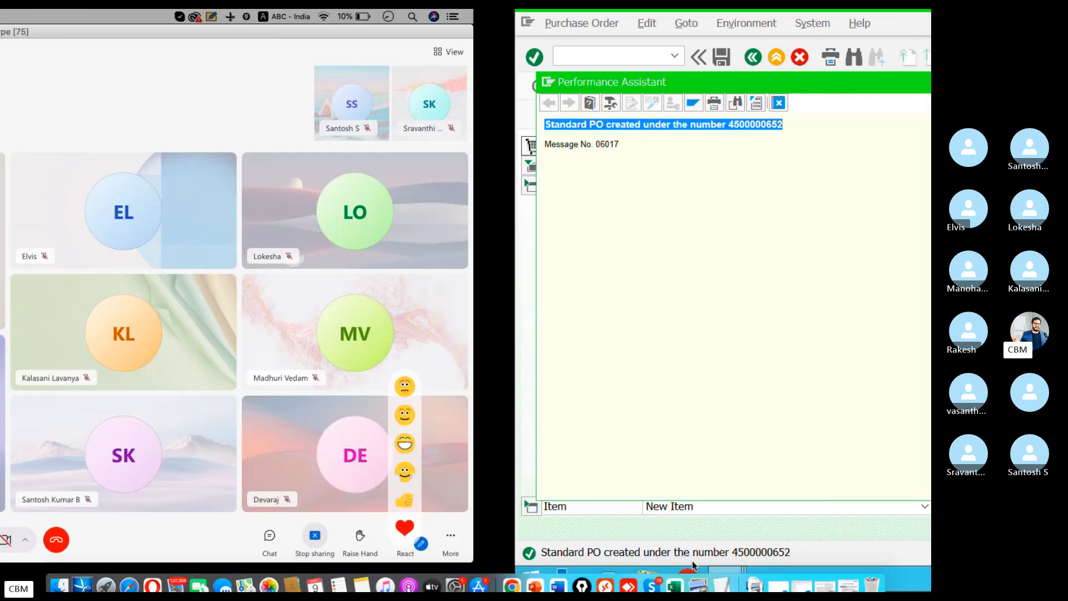
# Paste the Standard PO created message on a new line below the TextEdit notes
pyautogui.click(740, 572)
pyautogui.click(252, 492)
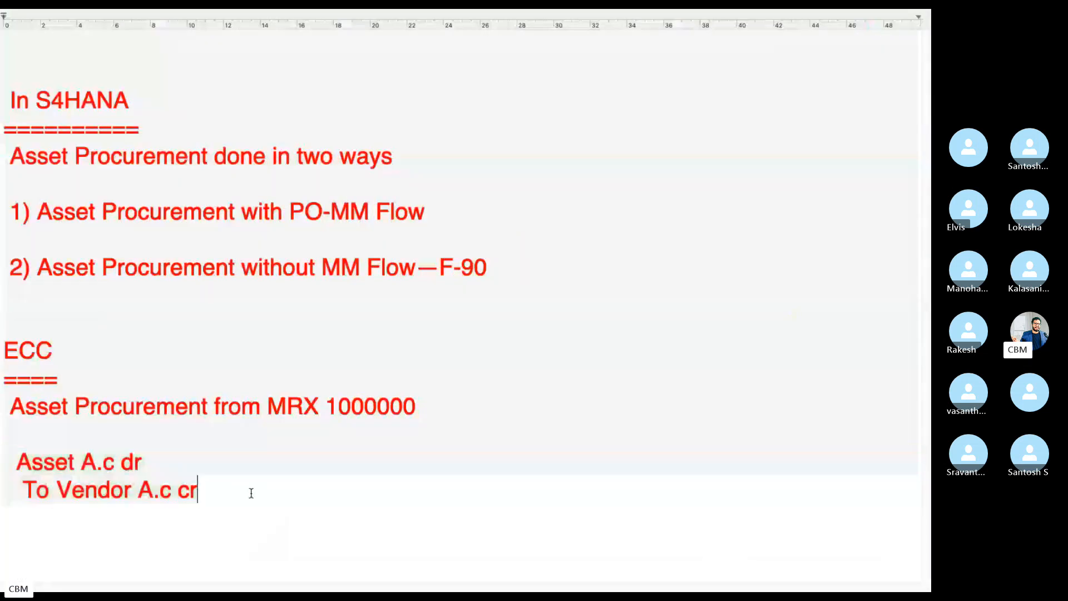
pyautogui.press('Return')
pyautogui.press('Return')
pyautogui.press('super+v')
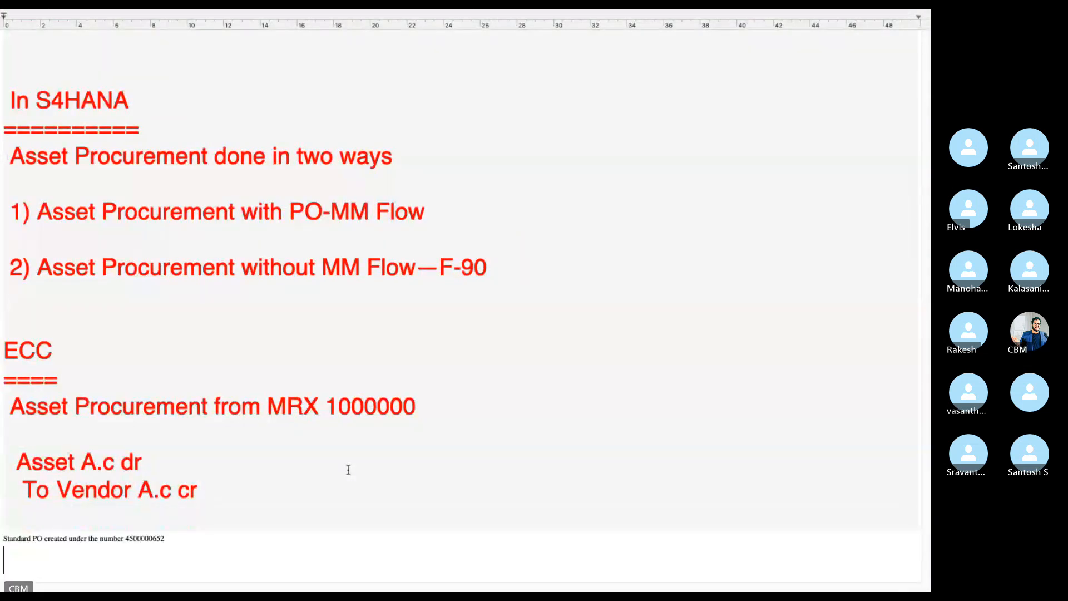
# Enlarge the pasted message line to font size 36 and return to the SAP session
pyautogui.moveTo(177, 535); pyautogui.dragTo(1, 540)
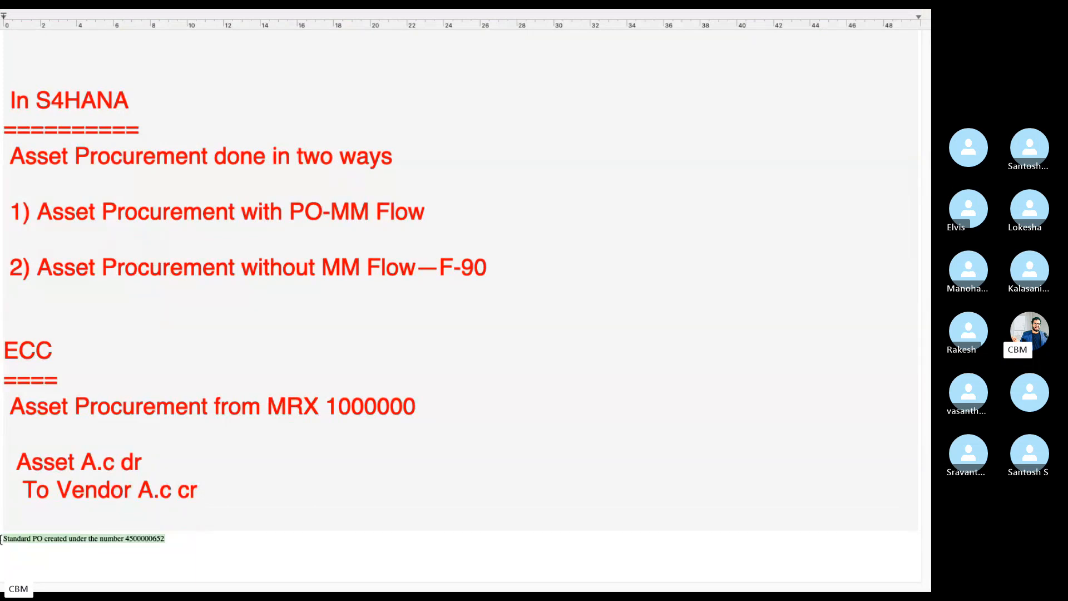
pyautogui.moveTo(99, 13)
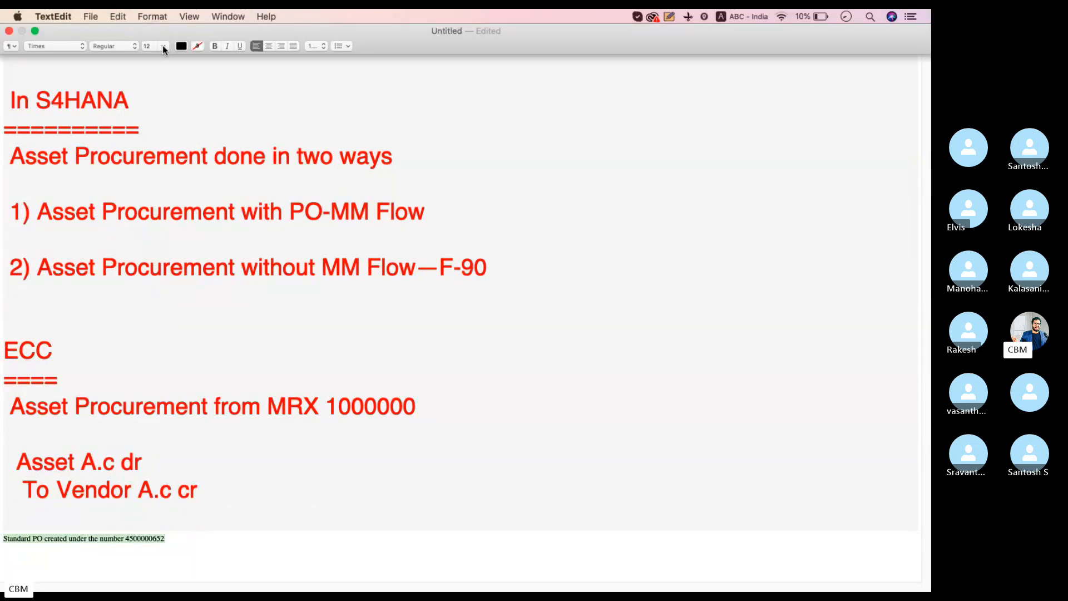
pyautogui.click(163, 46)
pyautogui.click(148, 137)
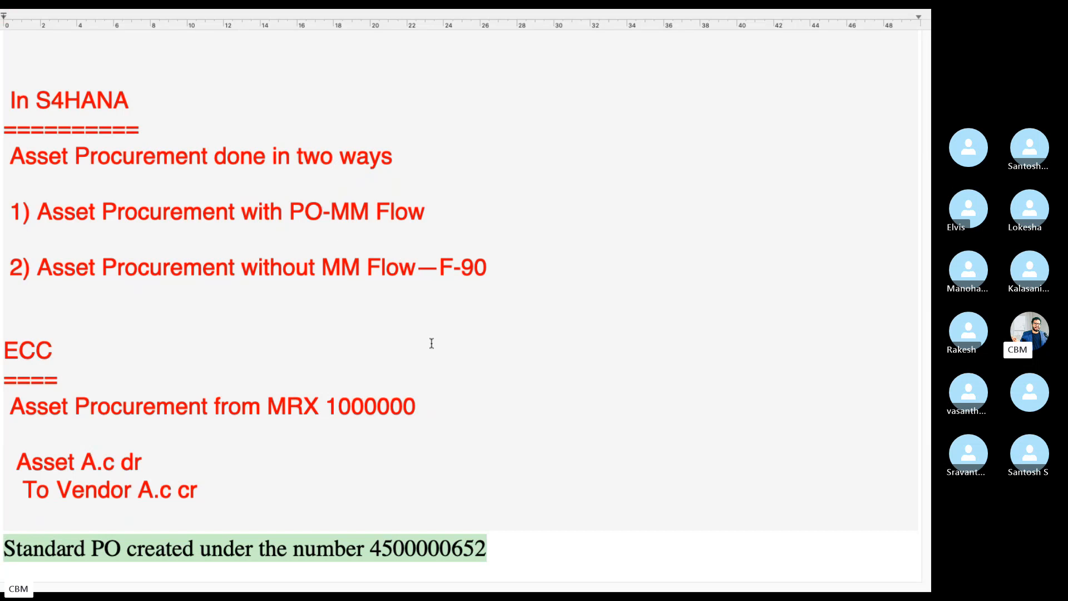
pyautogui.moveTo(525, 546); pyautogui.dragTo(3, 548)
pyautogui.hotkey('ctrl', 'Left')
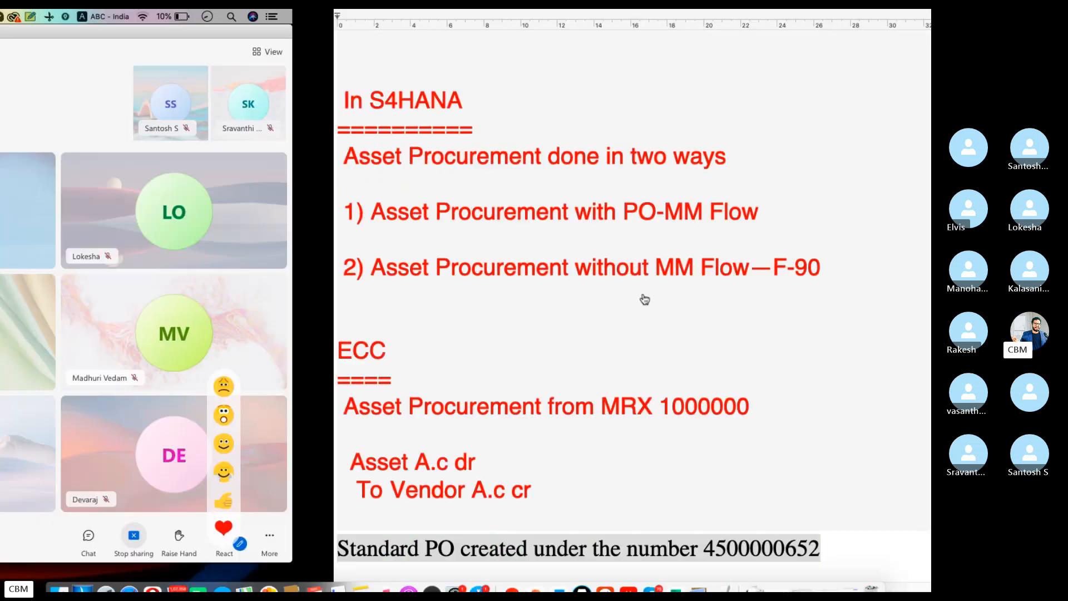
pyautogui.click(608, 569)
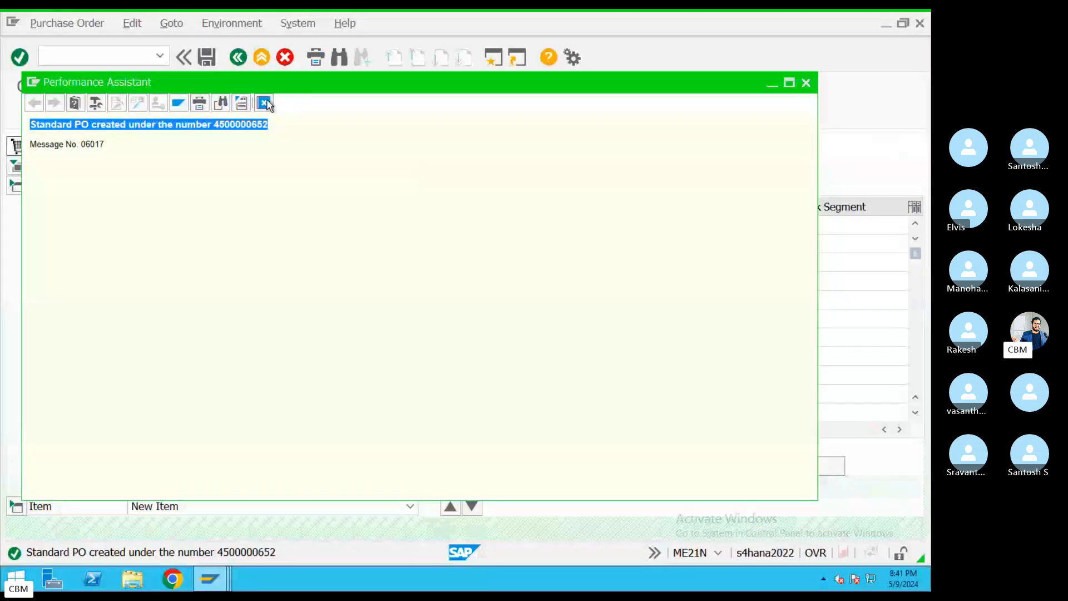
# Exit PO creation and display G/L account 200006 Techincal Clearing's control data via FS00
pyautogui.click(264, 104)
pyautogui.click(262, 57)
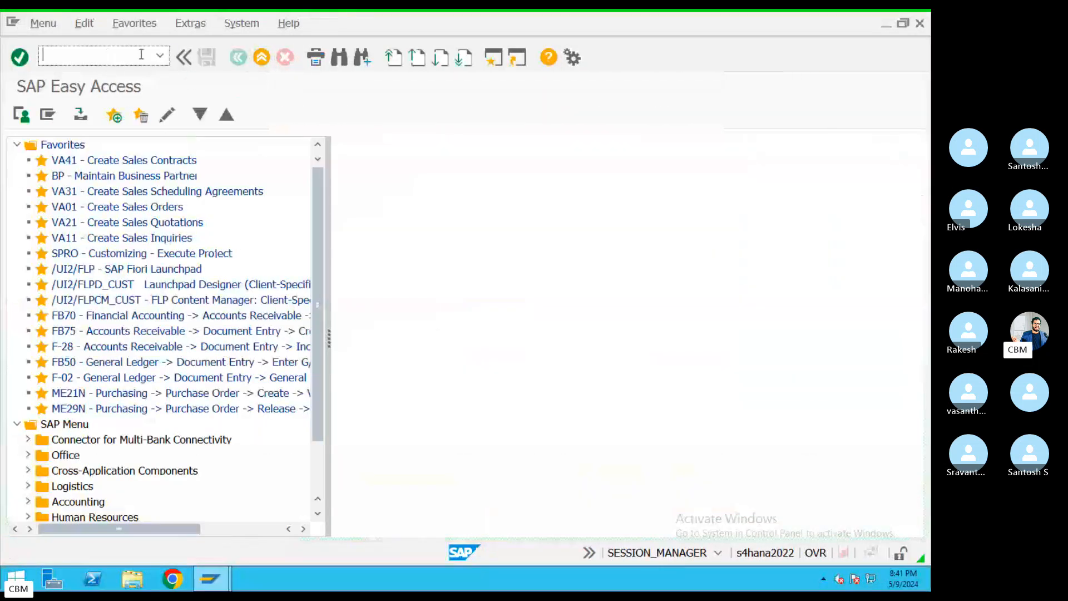
pyautogui.write('fs00')
pyautogui.press('Return')
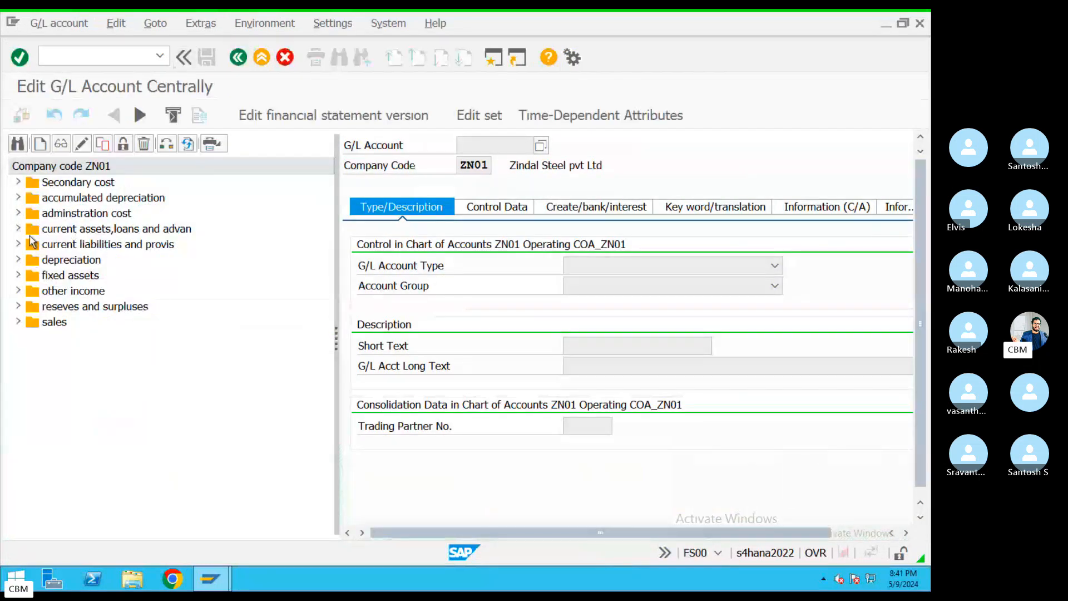
pyautogui.click(19, 276)
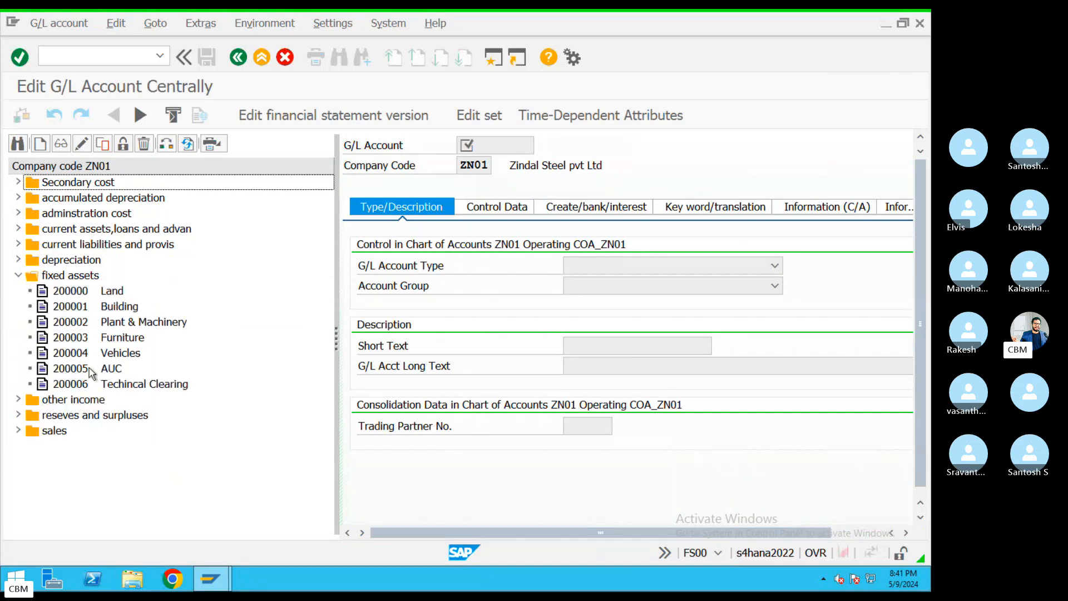
pyautogui.doubleClick(125, 385)
pyautogui.click(500, 214)
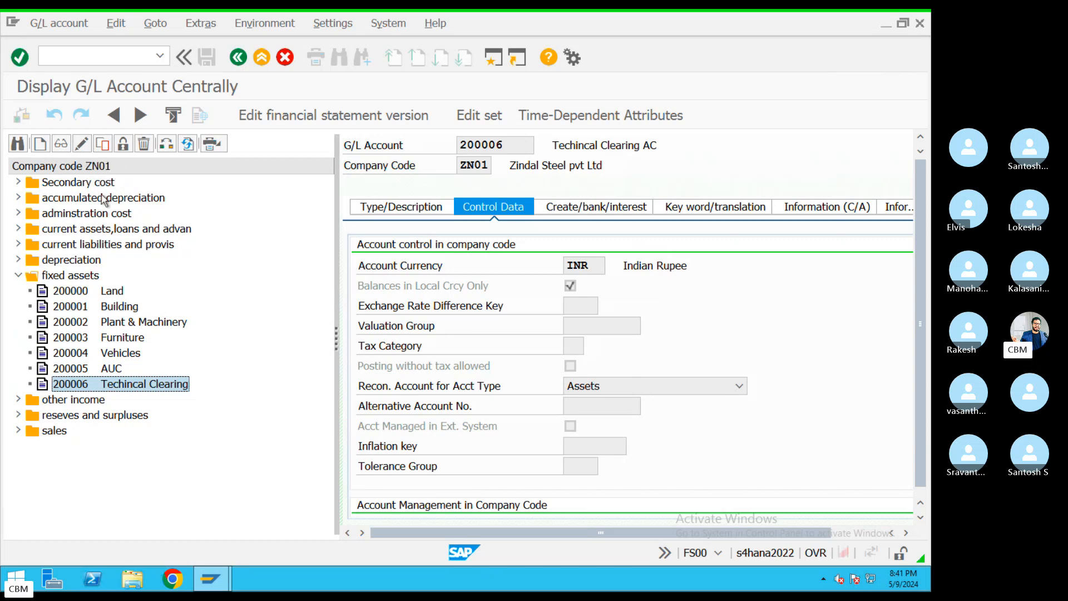
# Try changing company code ZN01 to ZIm, cancel after the error, and return to Easy Access
pyautogui.click(166, 143)
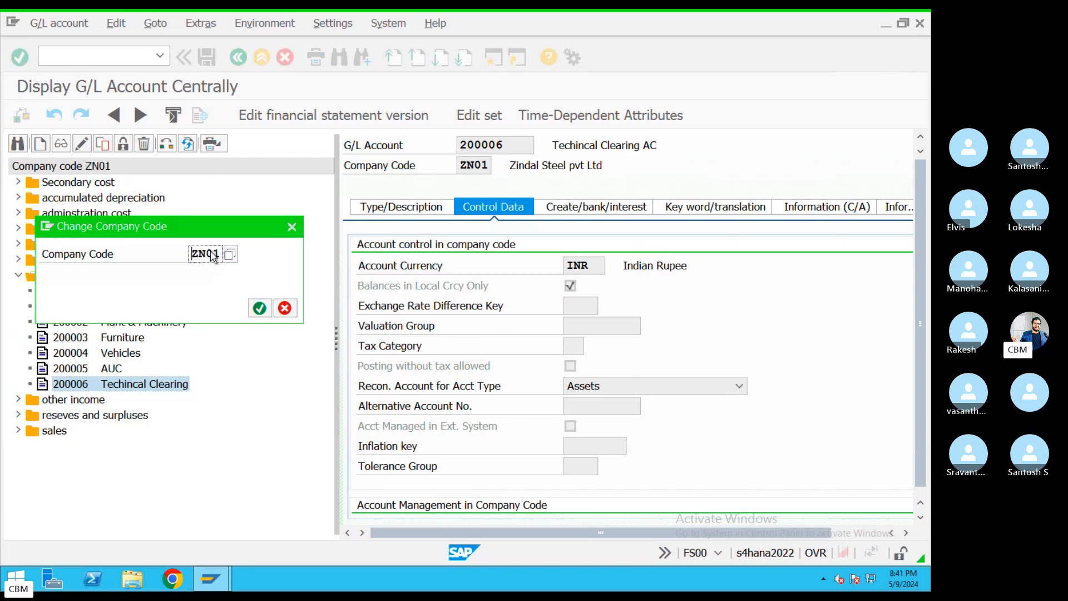
pyautogui.moveTo(220, 254); pyautogui.dragTo(165, 251)
pyautogui.write('ZIm')
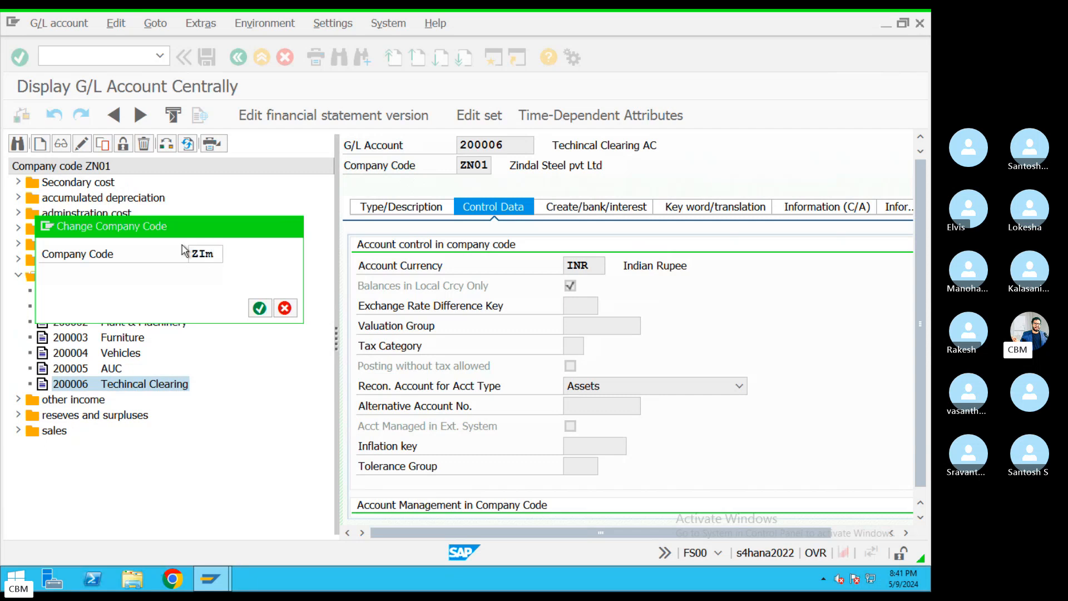
pyautogui.press('Return')
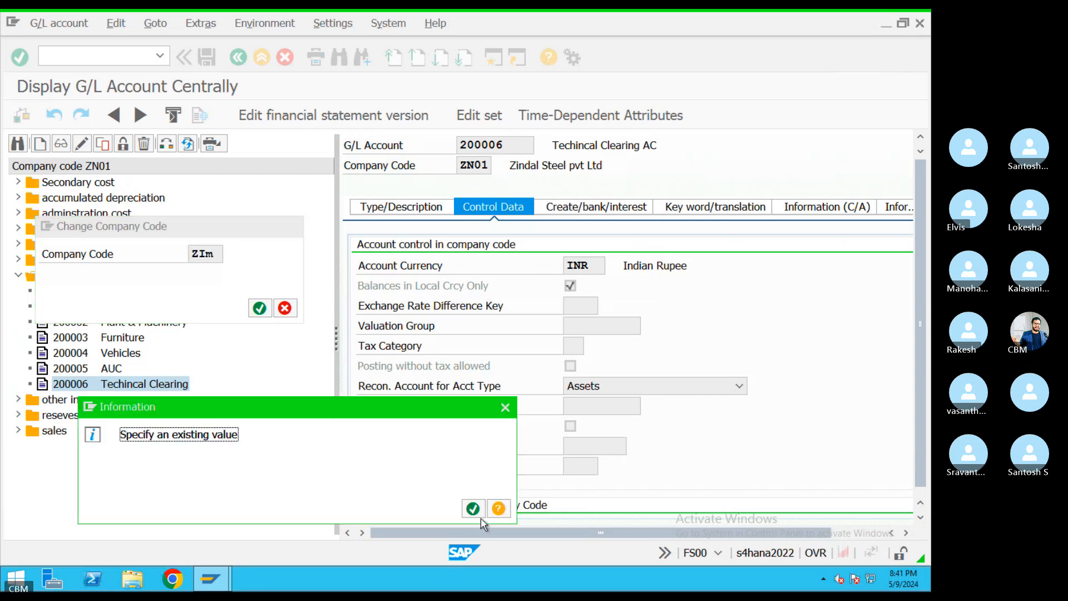
pyautogui.click(473, 508)
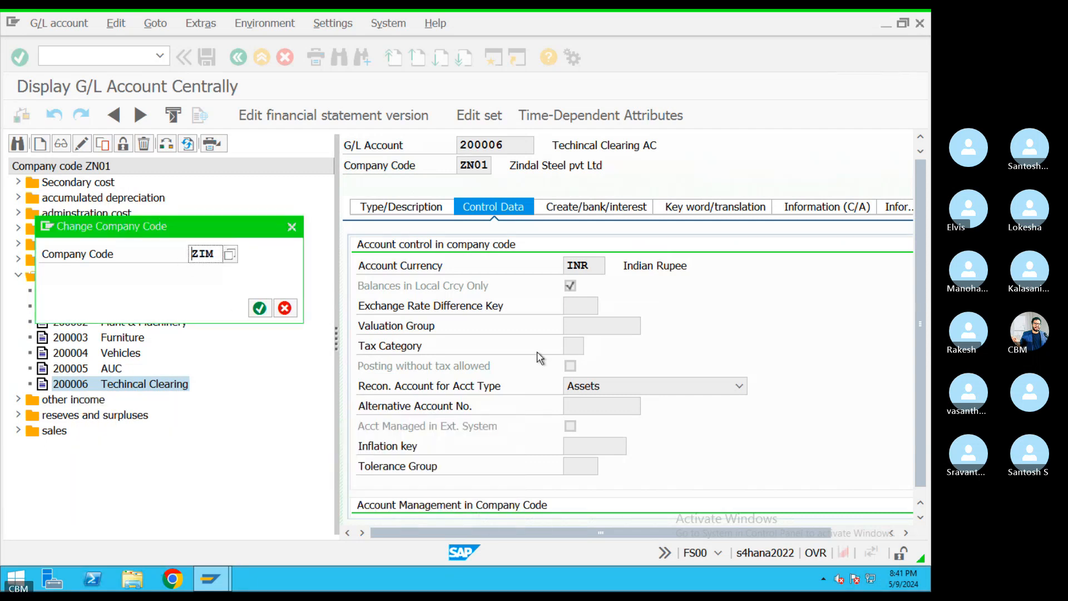
pyautogui.click(291, 226)
pyautogui.click(573, 347)
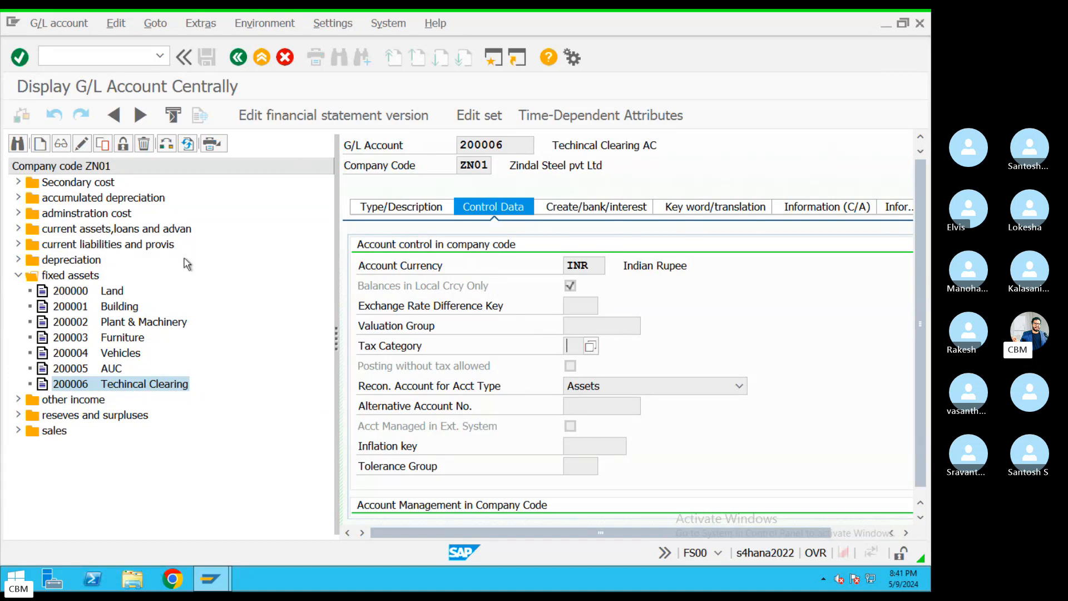
pyautogui.click(232, 58)
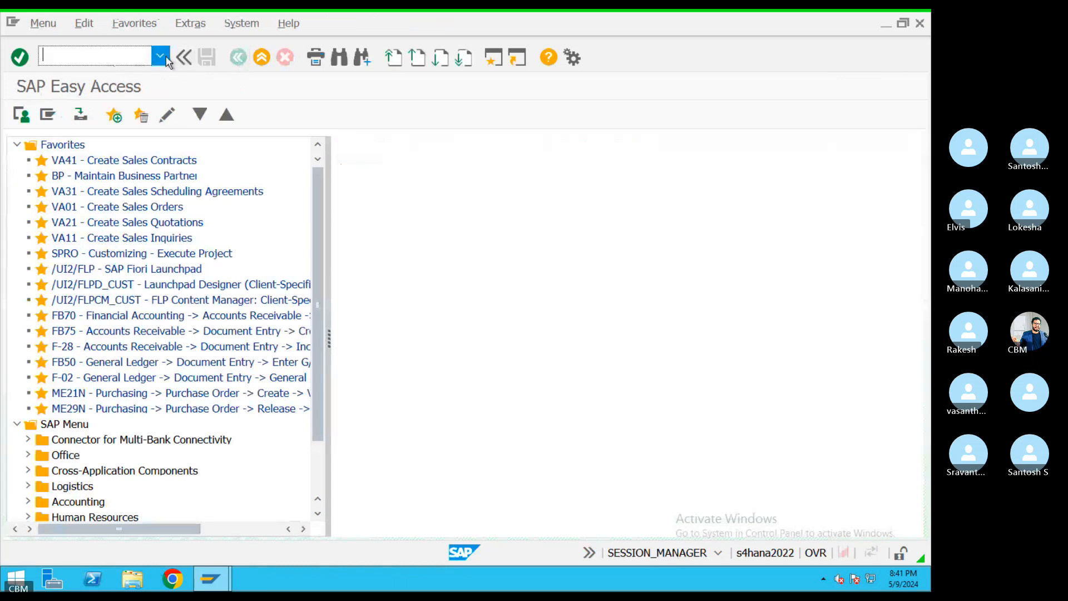
pyautogui.write('MIGO')
pyautogui.press('Return')
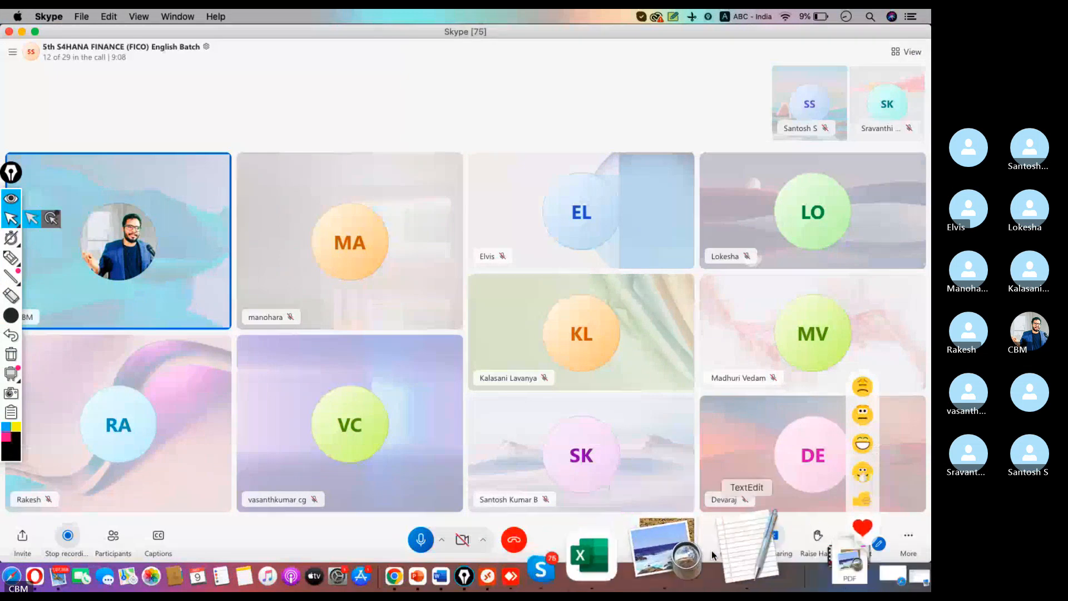
pyautogui.click(699, 563)
pyautogui.click(735, 559)
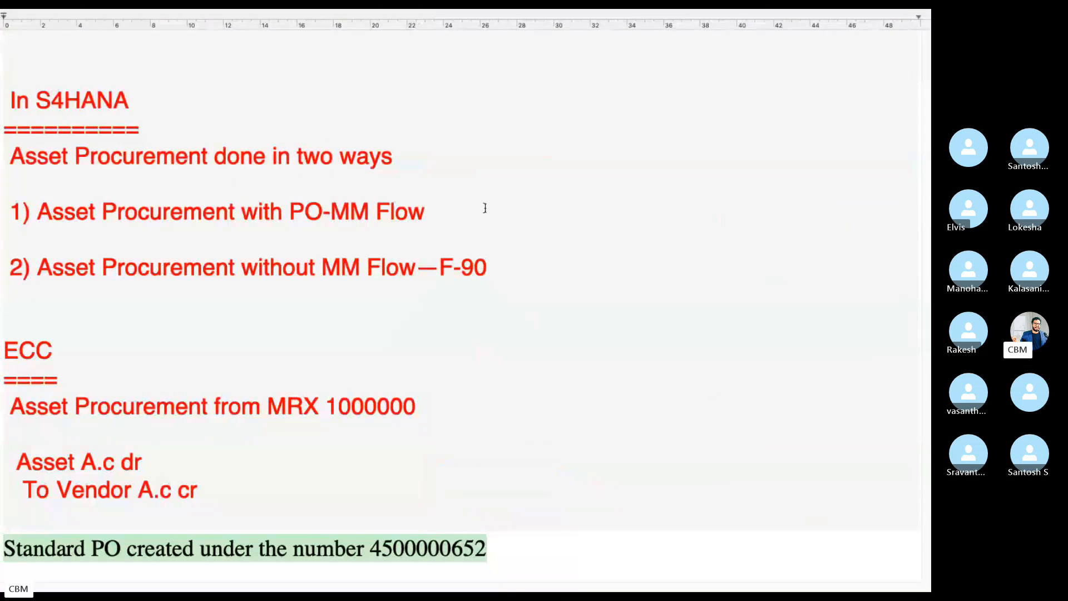
pyautogui.moveTo(535, 560); pyautogui.dragTo(372, 549)
pyautogui.hotkey('ctrl', 'c')
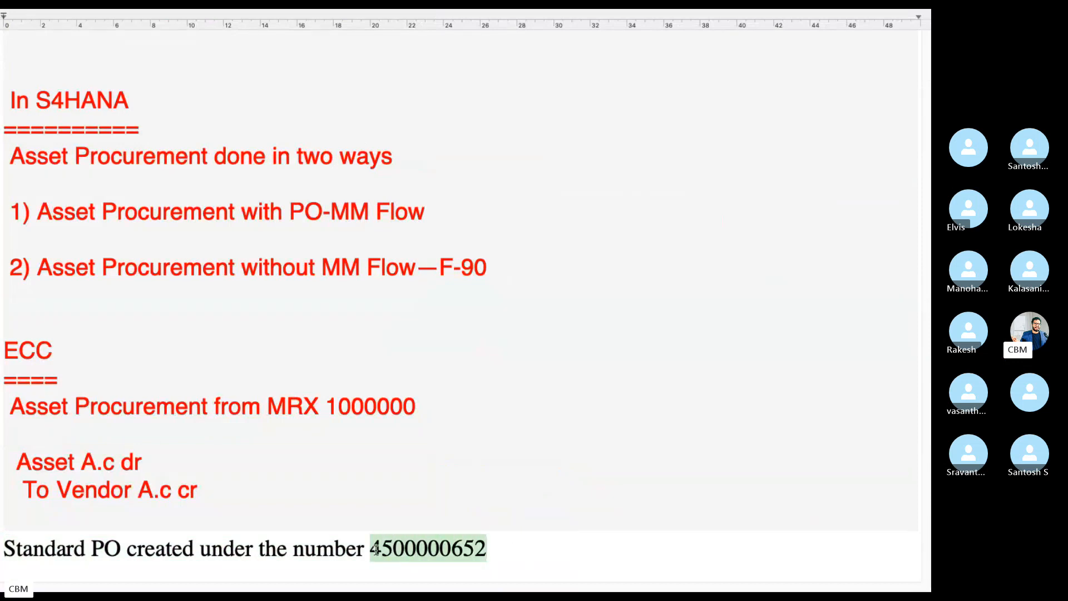
pyautogui.hotkey('ctrl', 'Left')
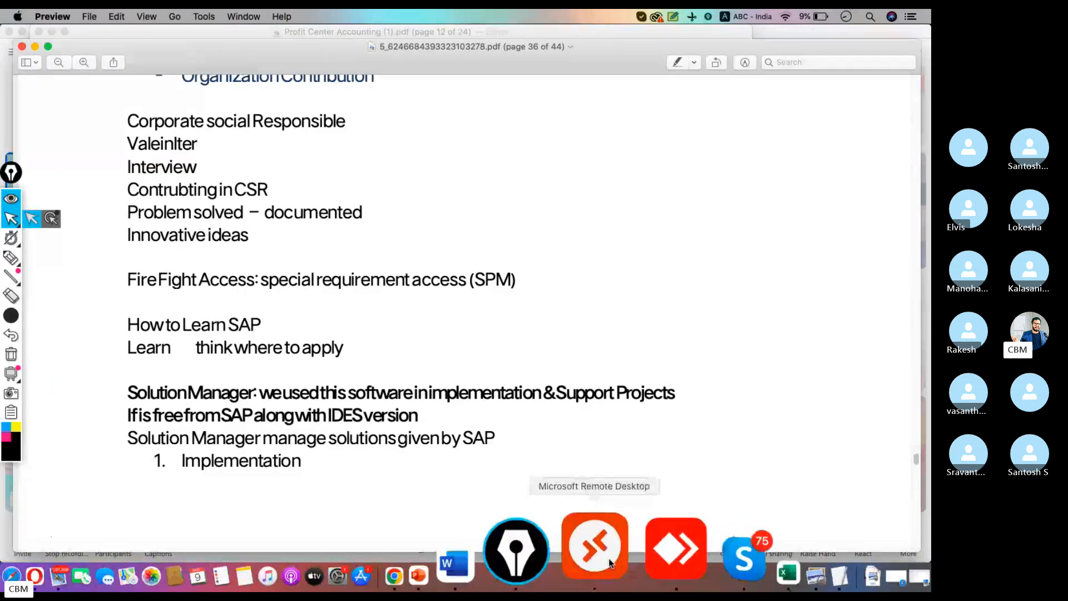
pyautogui.click(596, 551)
pyautogui.click(320, 147)
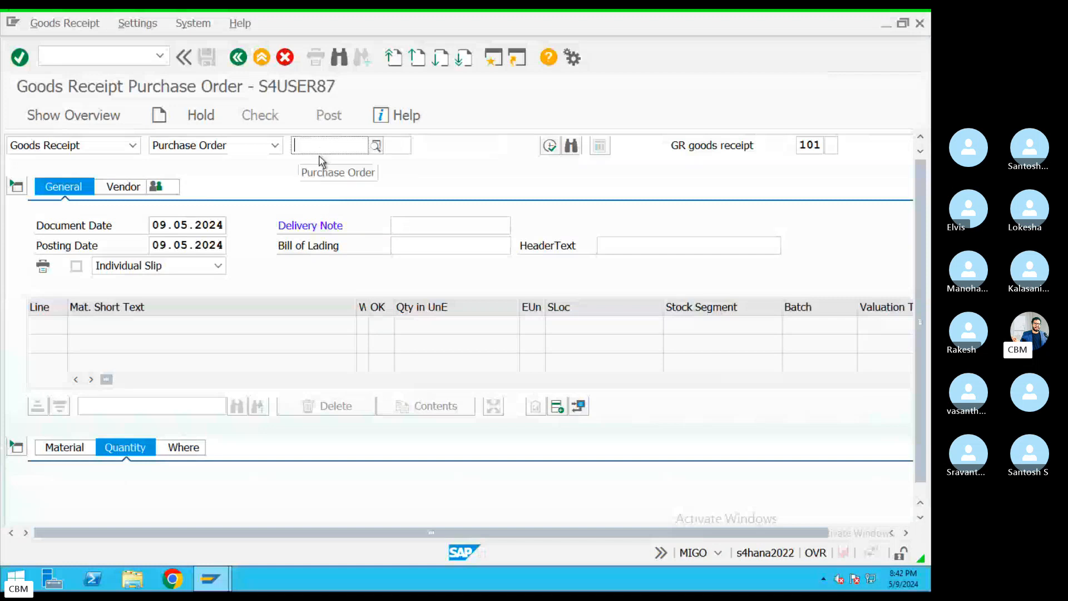
pyautogui.hotkey('ctrl', 'v')
pyautogui.hotkey('ctrl', 'Left')
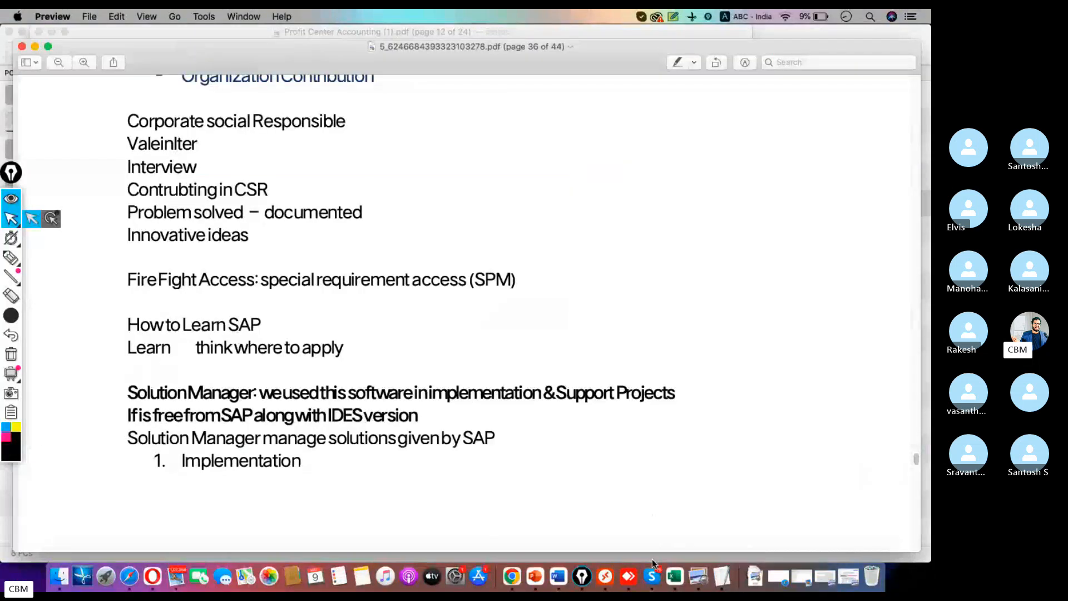
pyautogui.click(652, 565)
# Scroll through the earlier messages in the Skype class chat, then switch away from the call
pyautogui.click(727, 537)
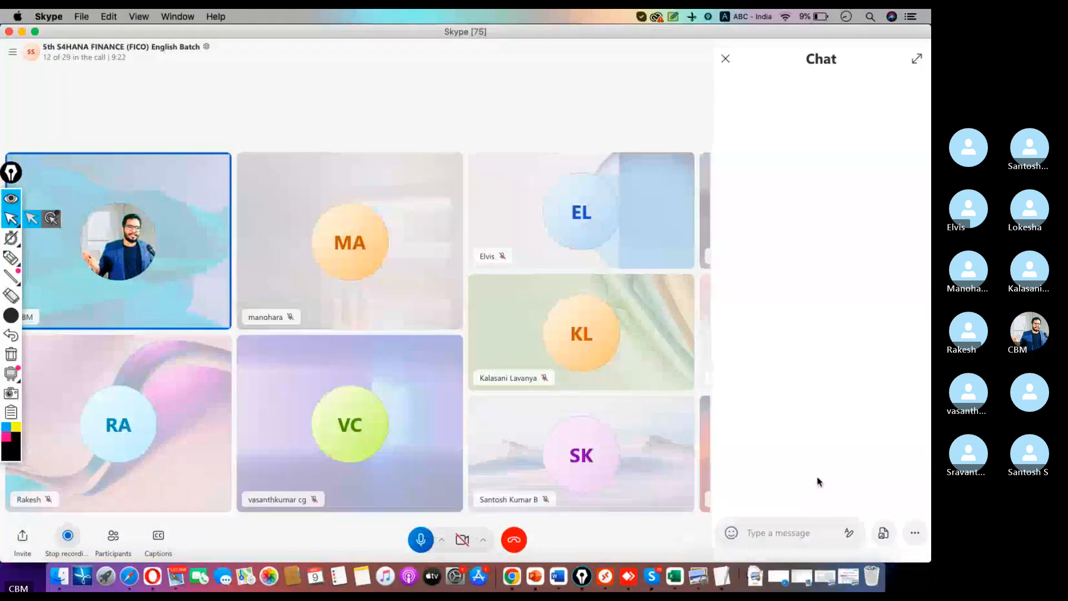
pyautogui.scroll(5, 818, 423)
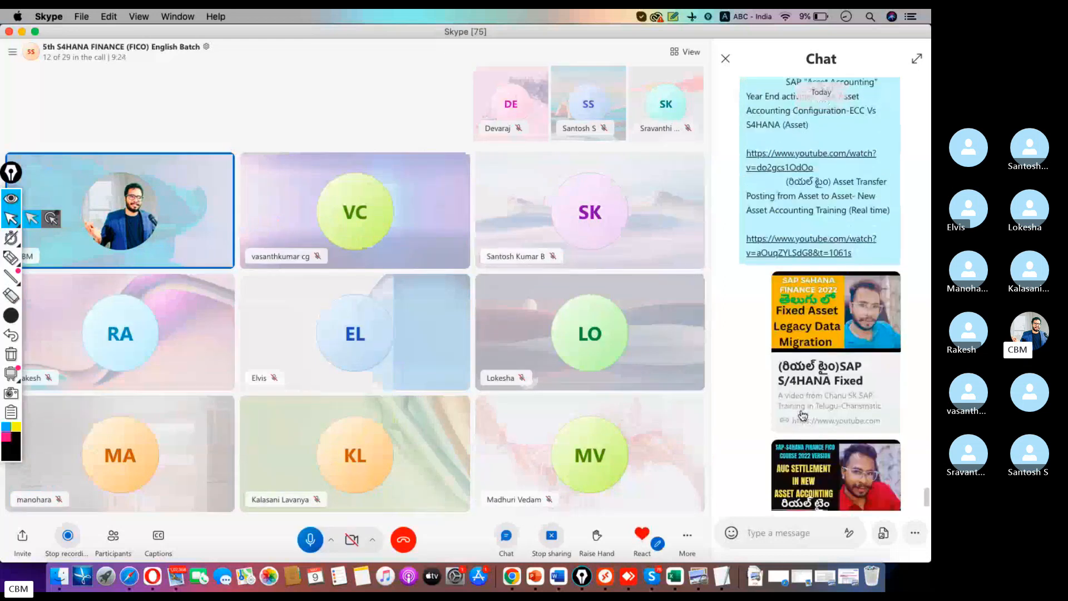
pyautogui.scroll(10, 801, 413)
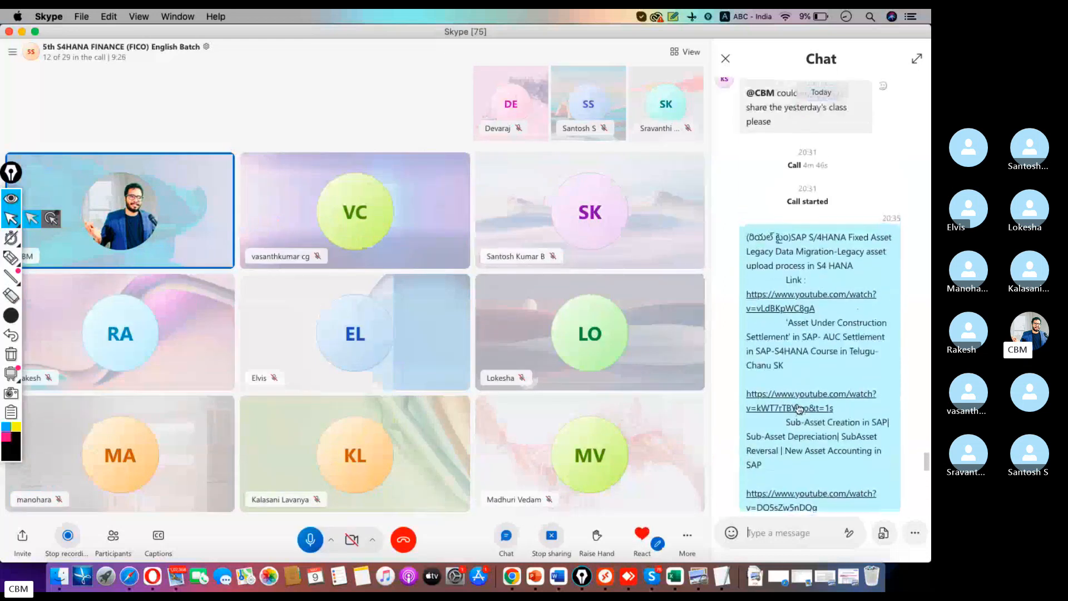
pyautogui.scroll(15, 799, 409)
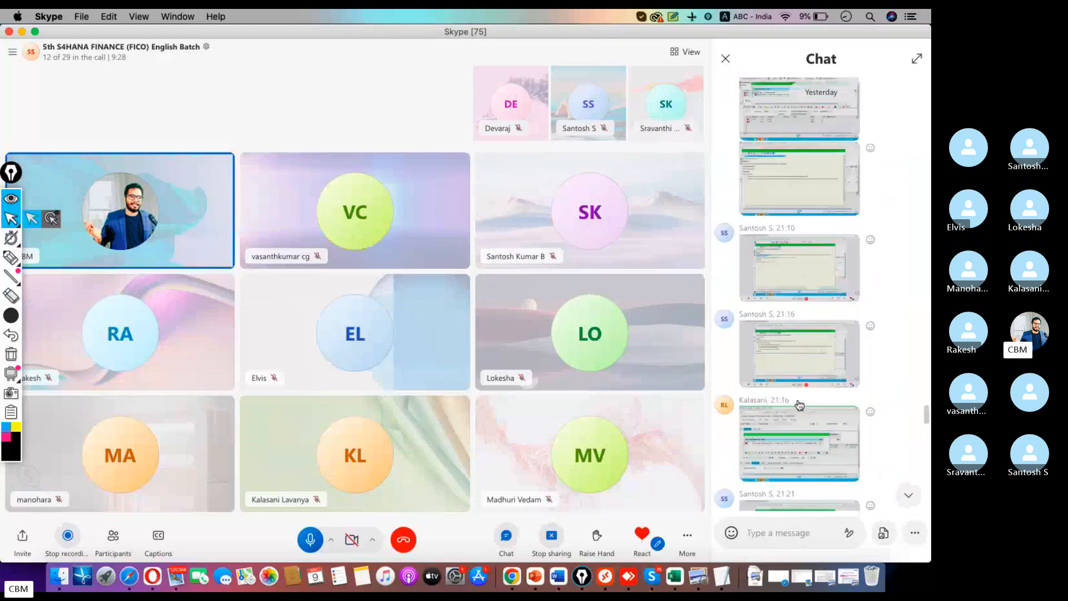
pyautogui.scroll(15, 799, 405)
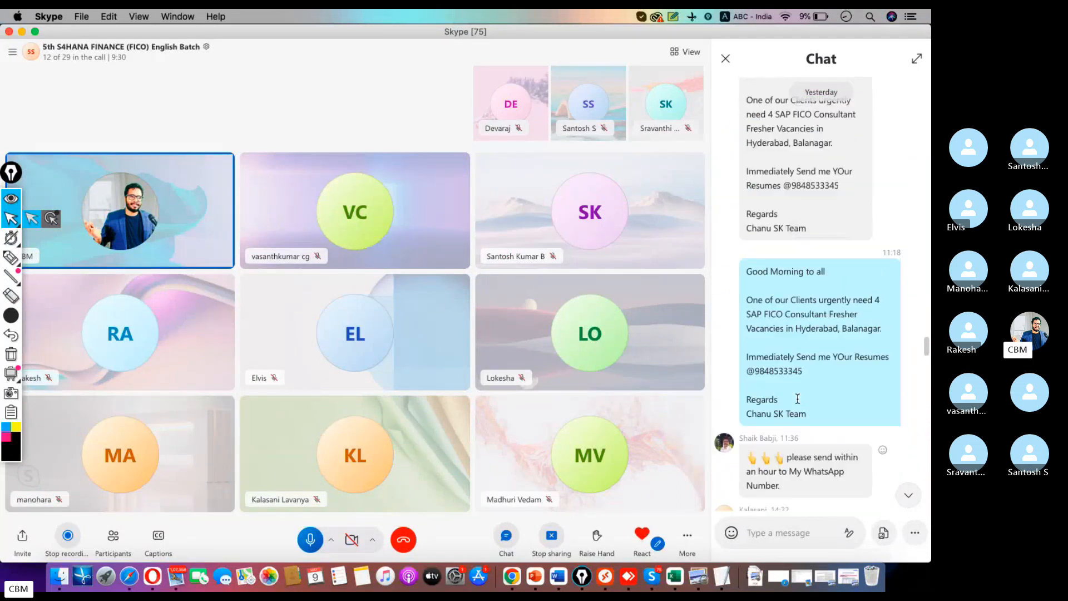
pyautogui.scroll(-5, 804, 405)
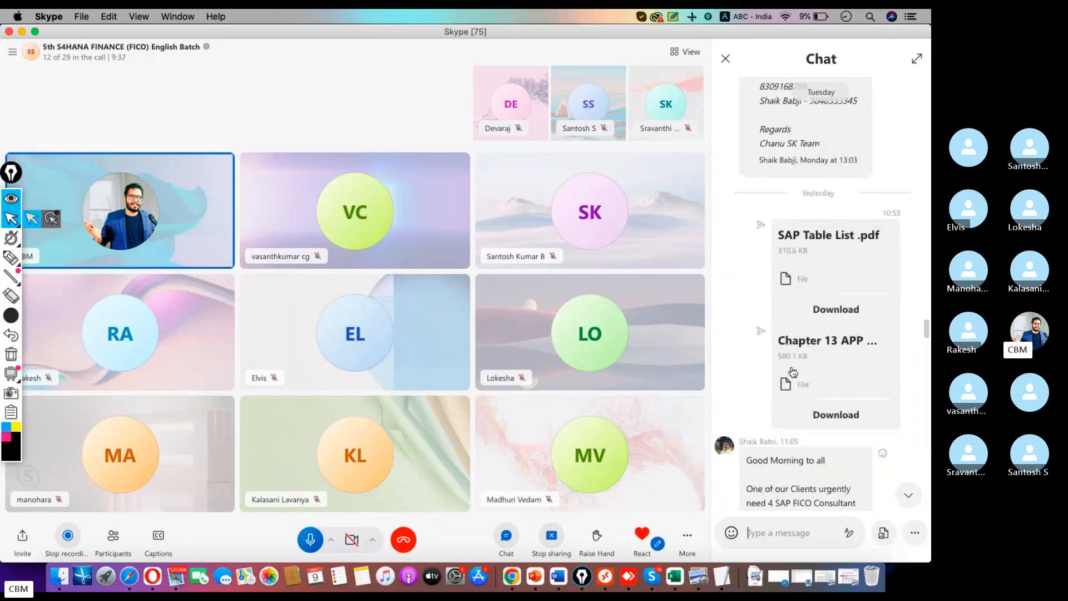
pyautogui.scroll(20, 792, 372)
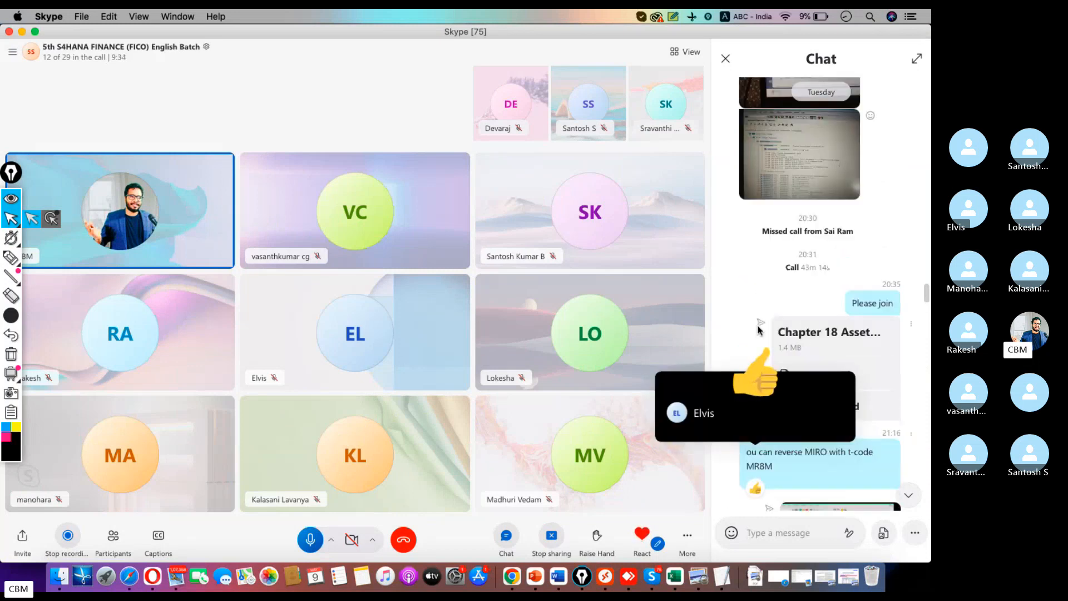
pyautogui.scroll(15, 761, 334)
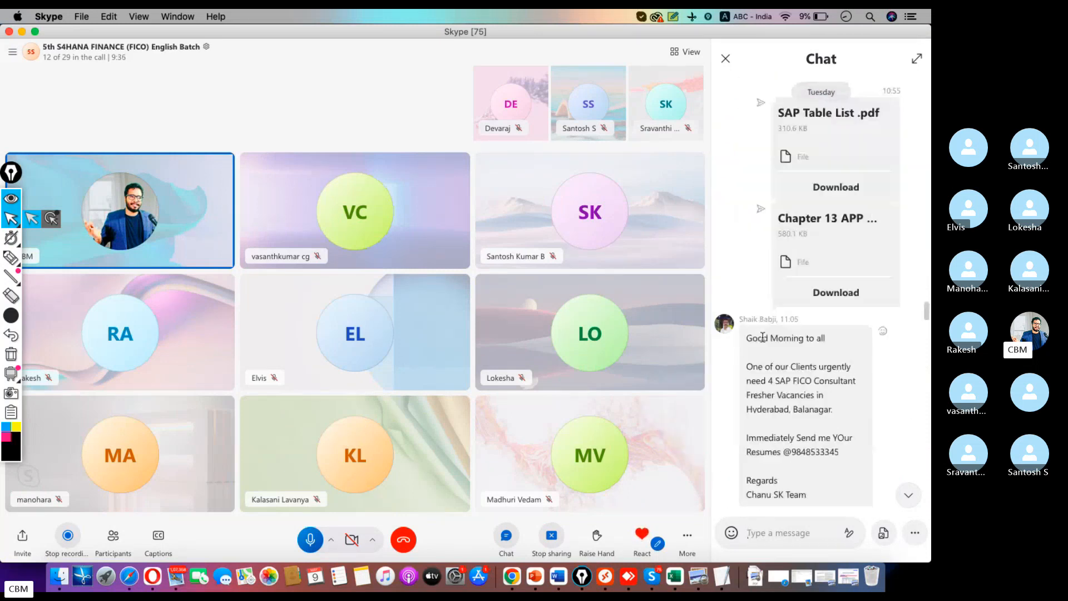
pyautogui.scroll(-20, 762, 337)
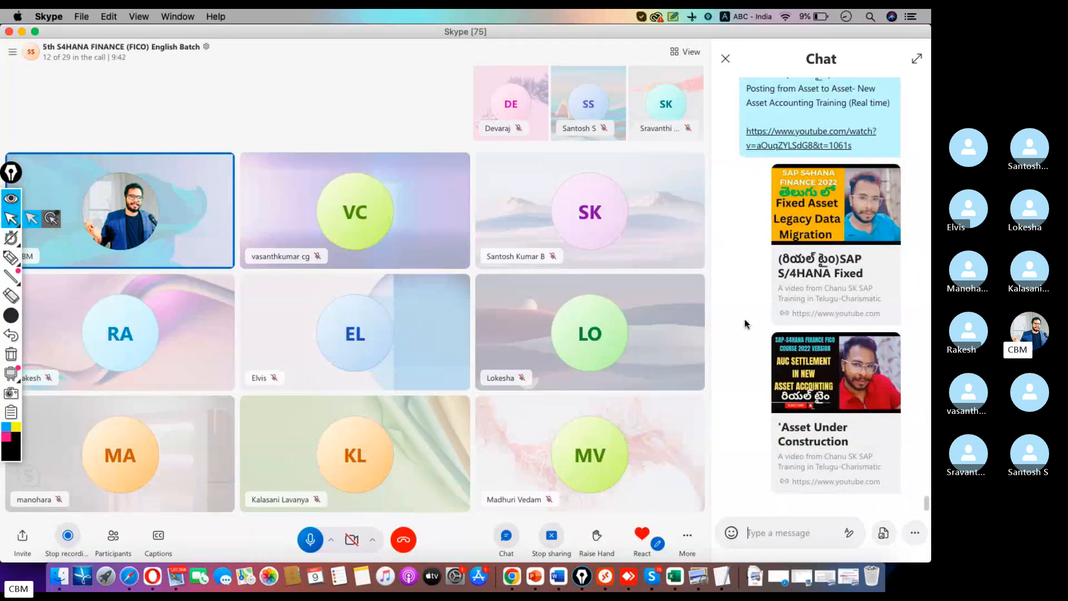
pyautogui.press('super+Tab')
pyautogui.click(723, 546)
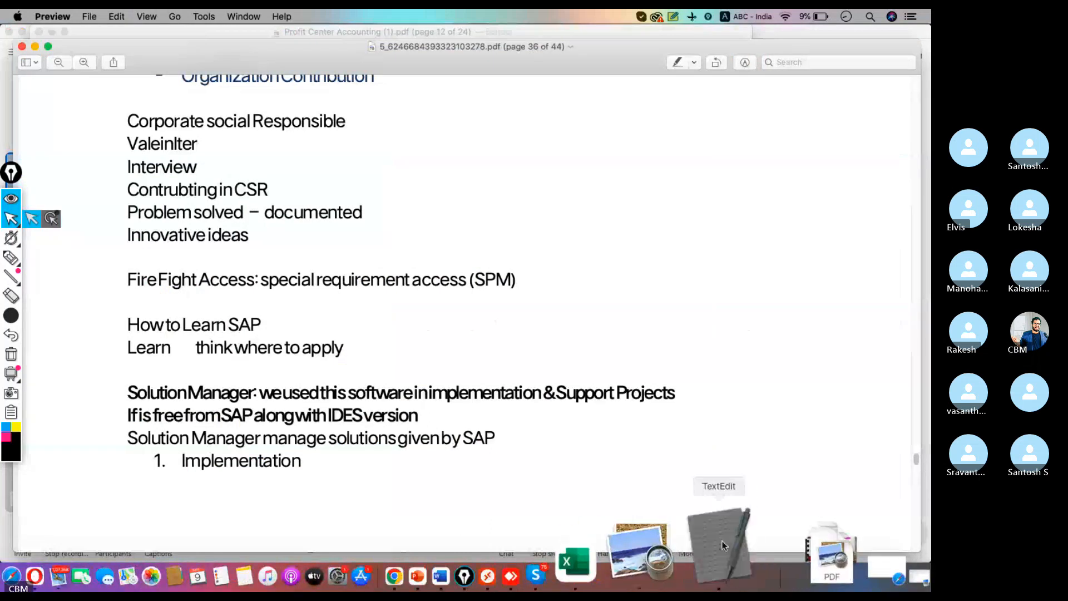
pyautogui.moveTo(501, 541); pyautogui.dragTo(373, 551)
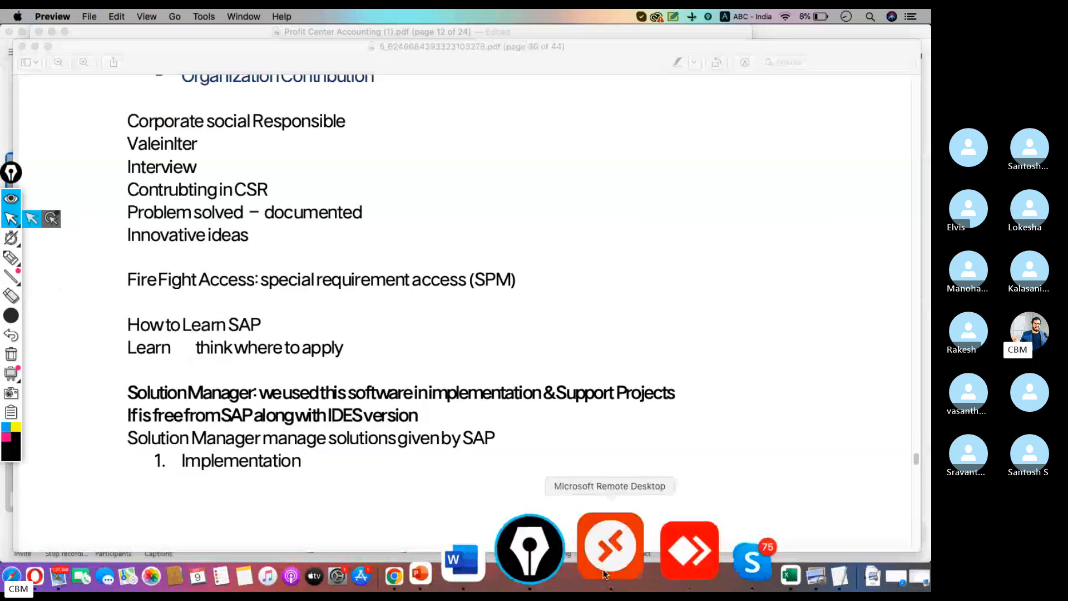
pyautogui.click(615, 551)
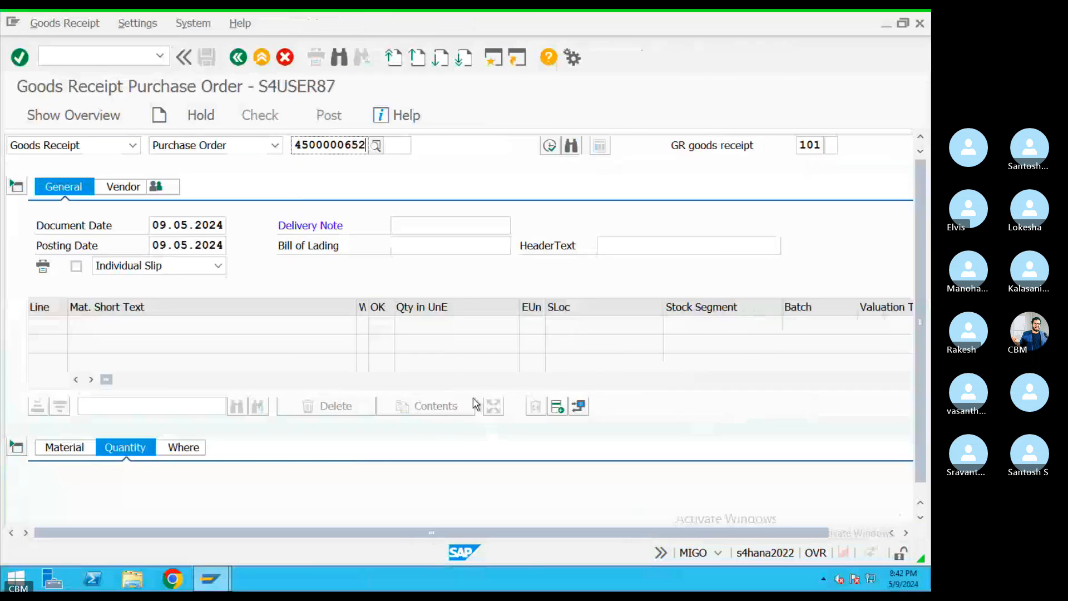
pyautogui.click(549, 146)
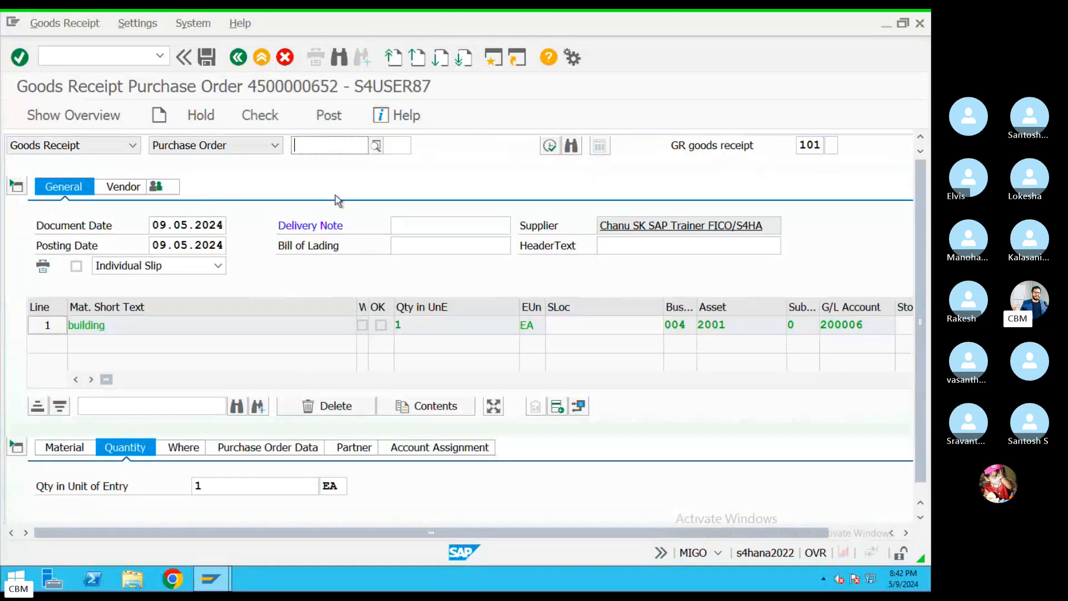
pyautogui.doubleClick(804, 148)
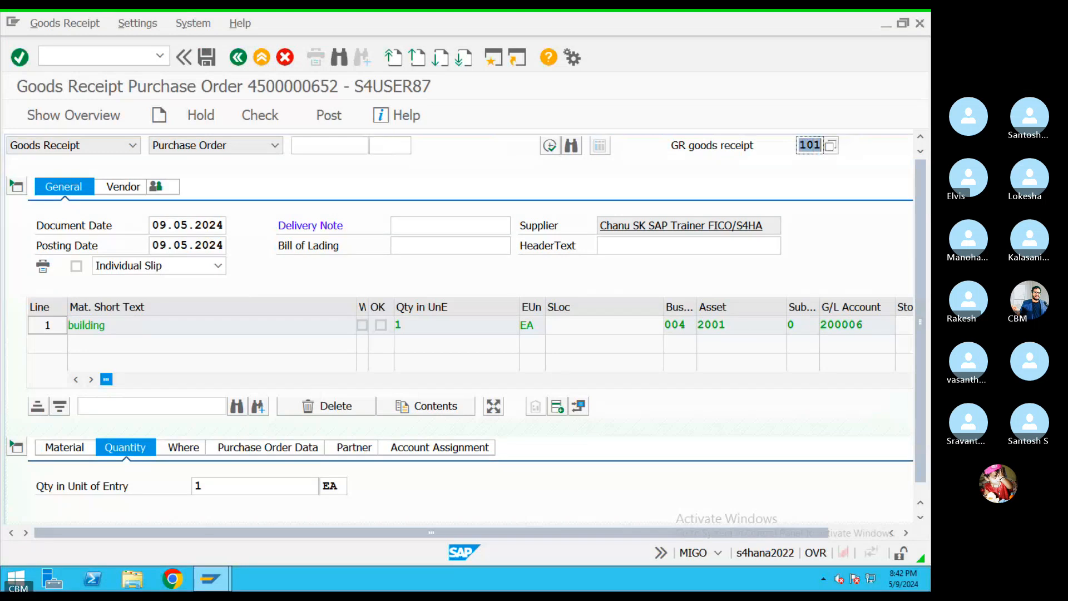
pyautogui.scroll(-1, 919, 314)
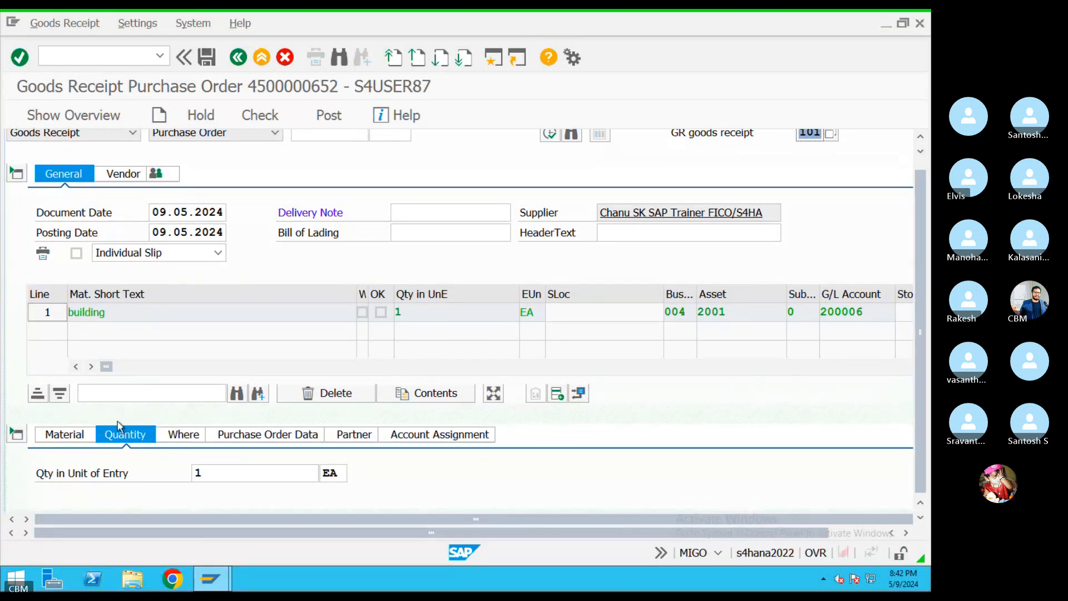
# Review the building item's Material, Quantity, Where, Purchase Order Data, Partner and Account Assignment tabs
pyautogui.click(64, 433)
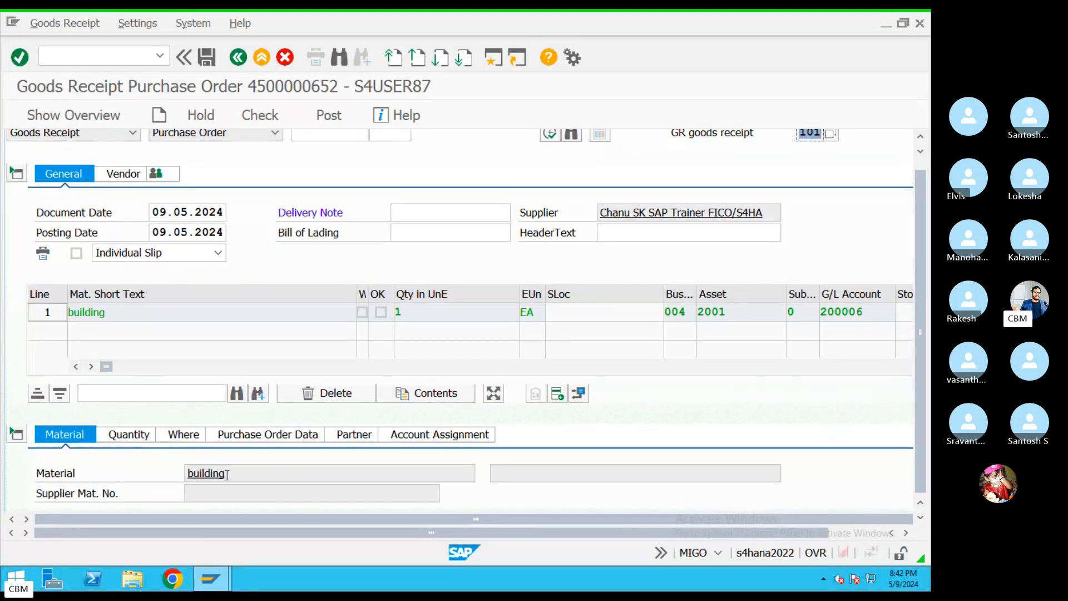
pyautogui.click(129, 435)
pyautogui.click(71, 439)
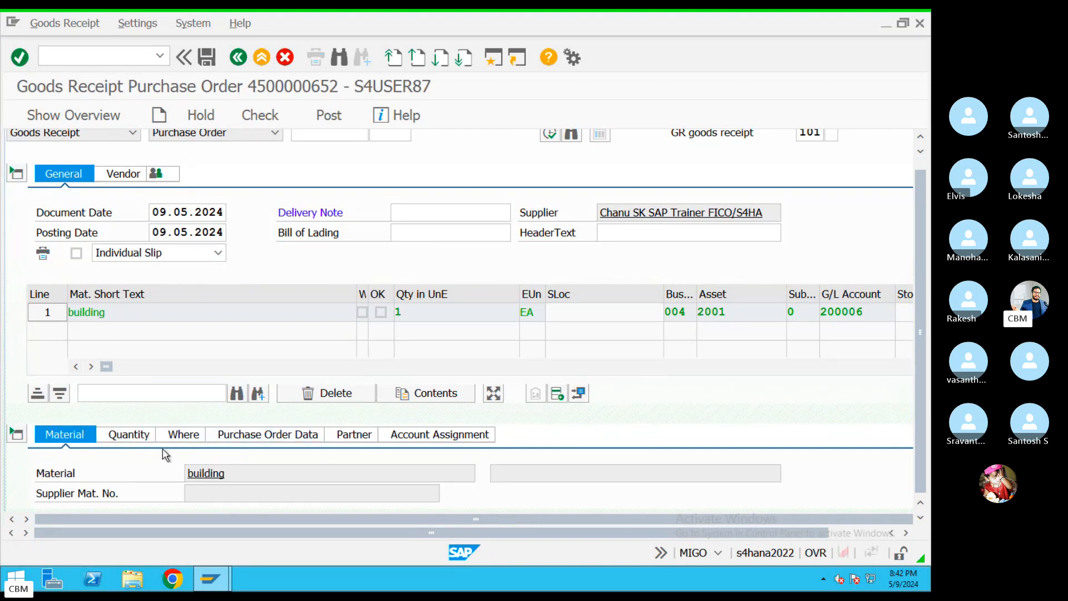
pyautogui.click(134, 439)
pyautogui.click(189, 436)
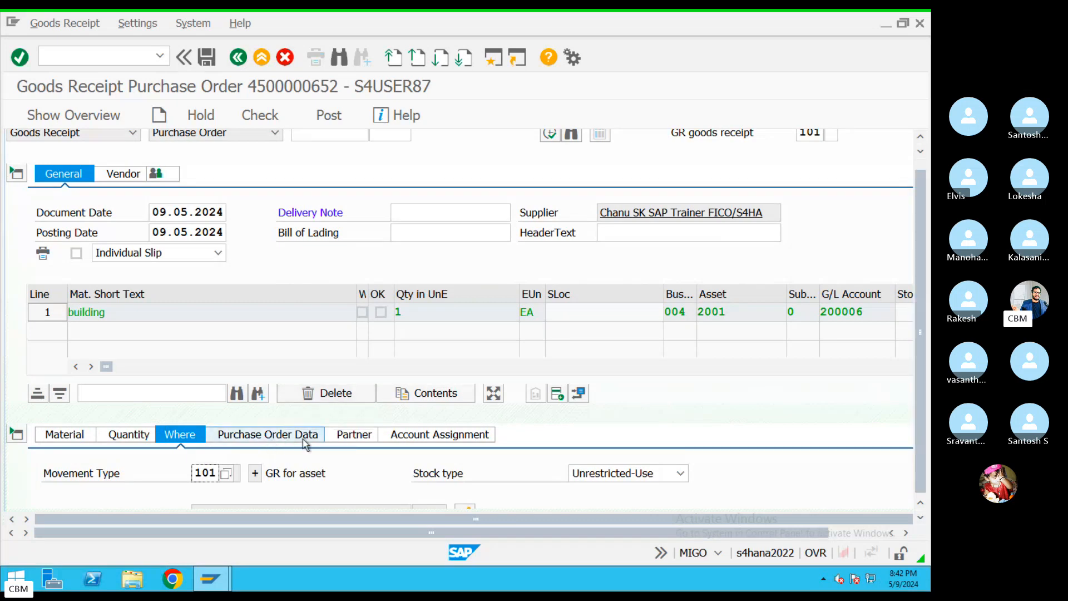
pyautogui.click(263, 435)
pyautogui.click(354, 435)
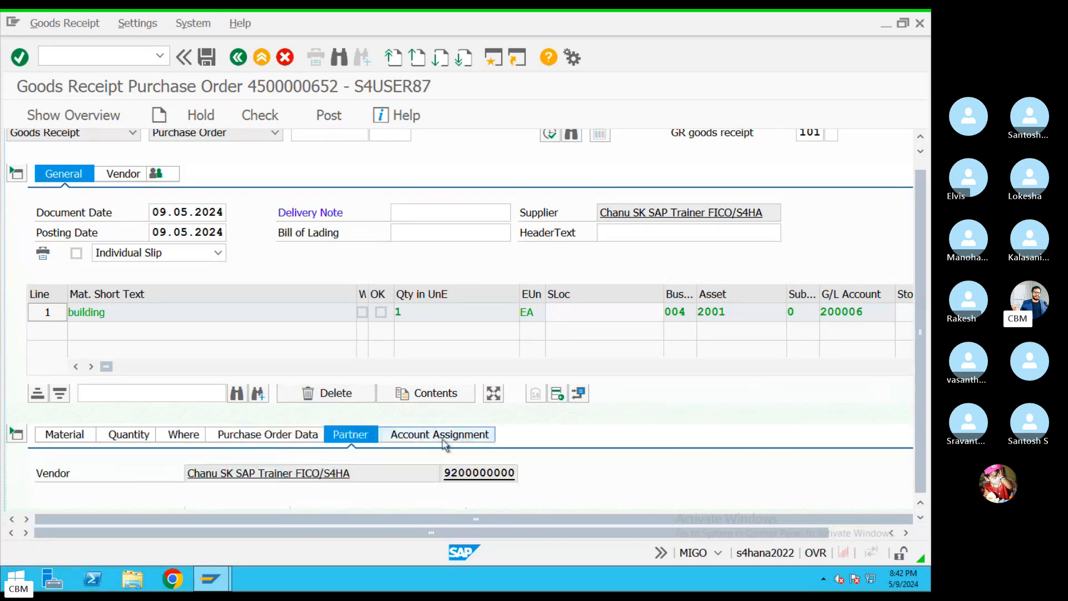
pyautogui.click(440, 437)
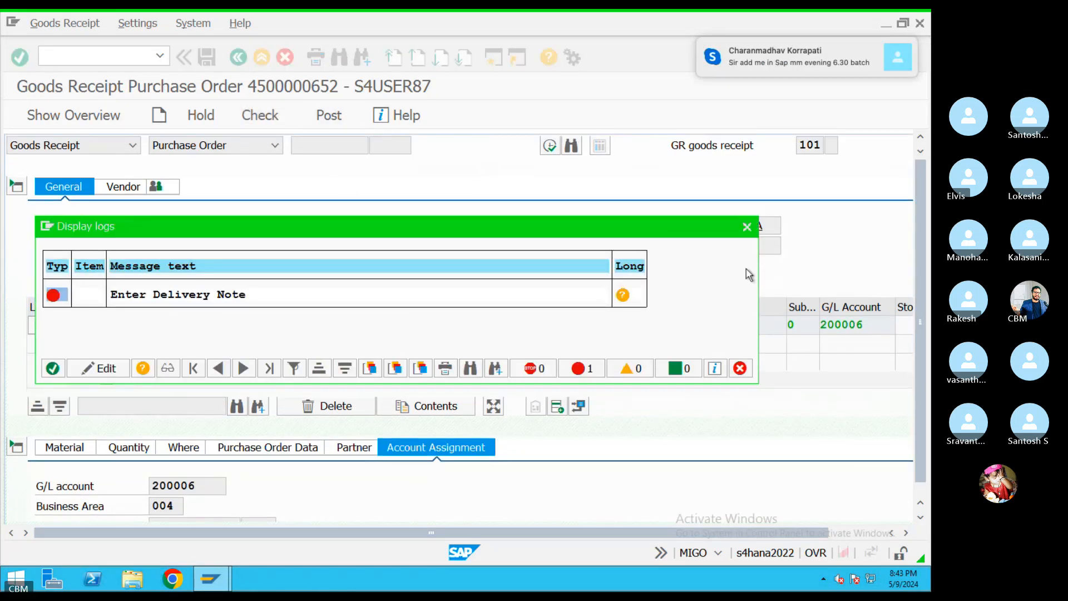
# Enter delivery note DEL4343436 and check the goods receipt
pyautogui.click(746, 227)
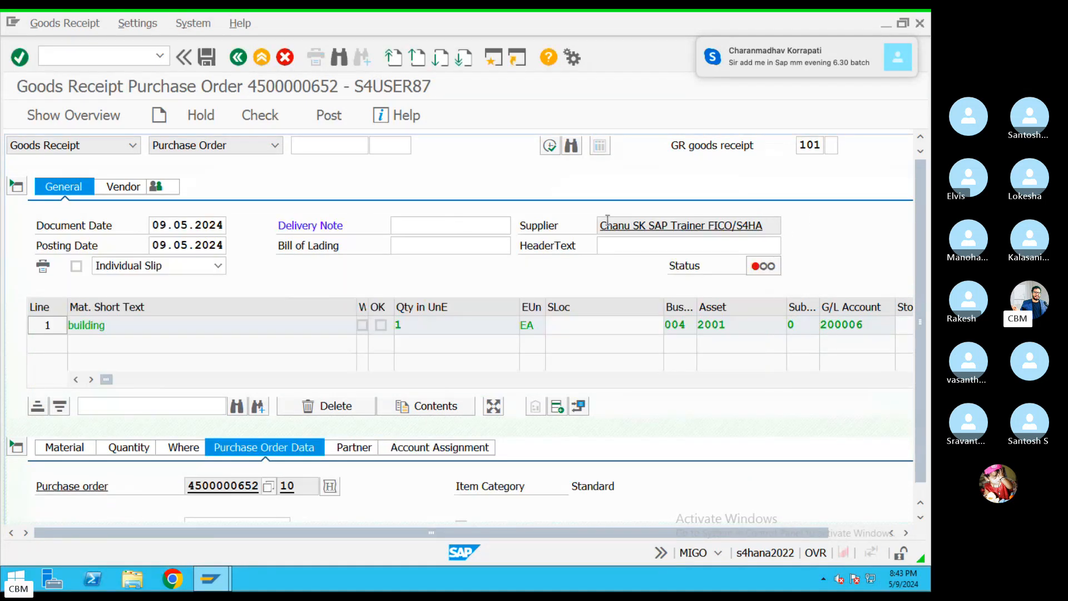
pyautogui.click(448, 226)
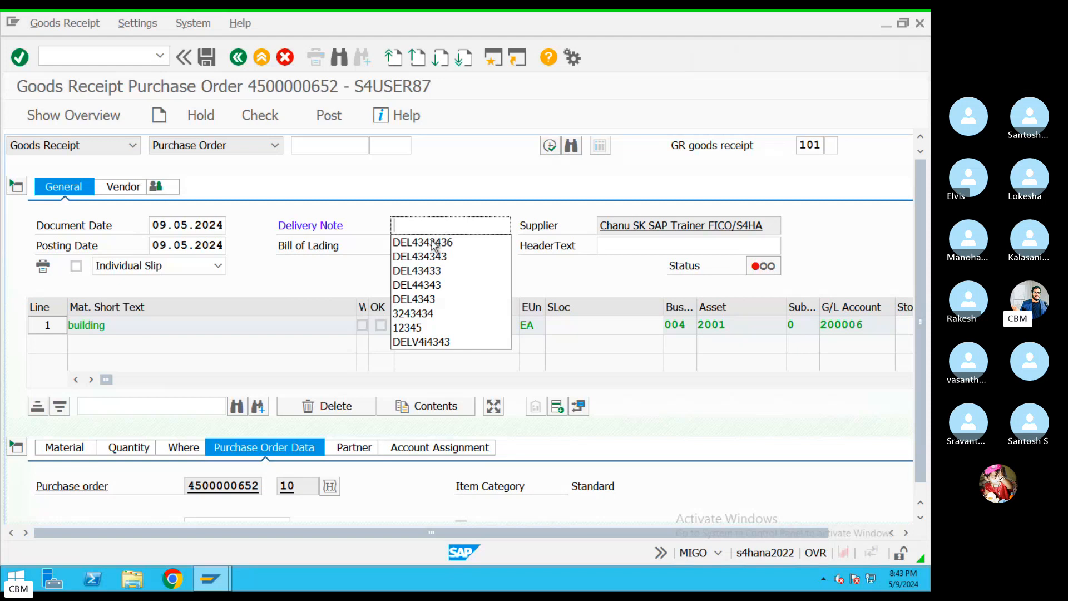
pyautogui.click(435, 243)
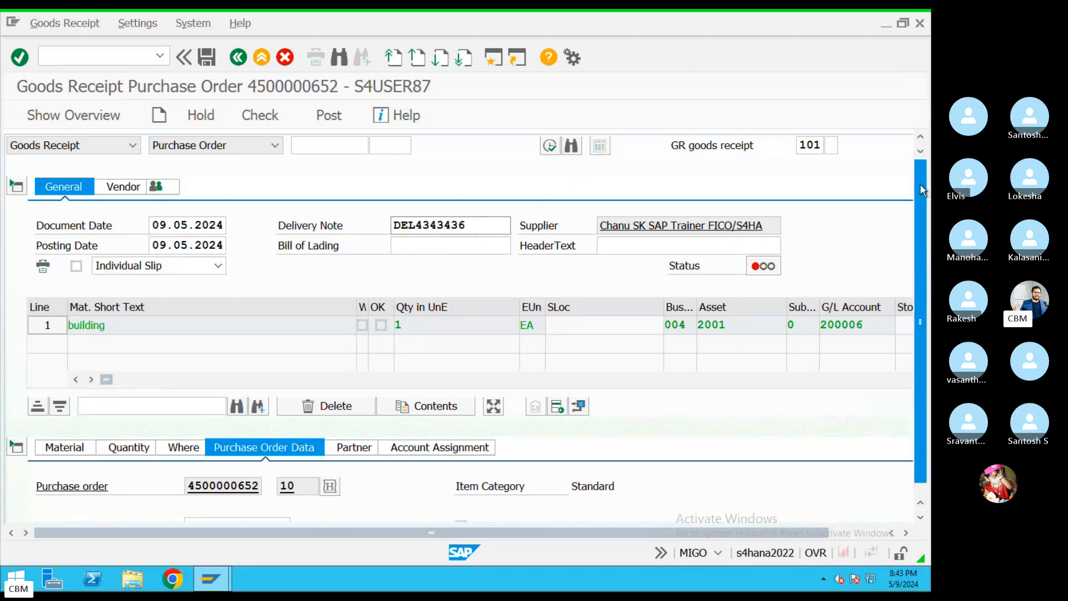
pyautogui.click(553, 148)
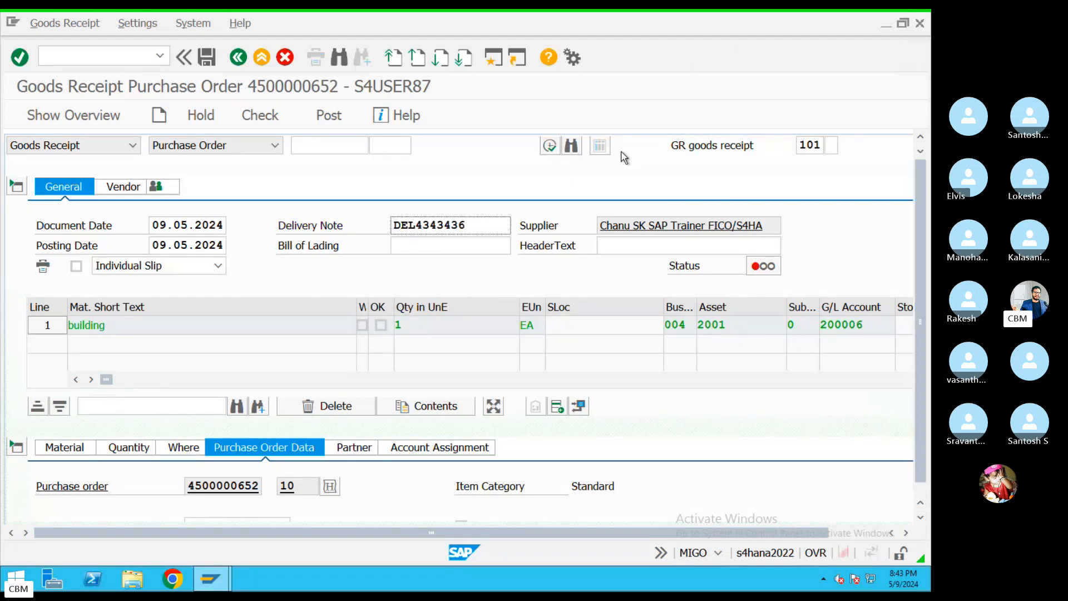
pyautogui.click(293, 125)
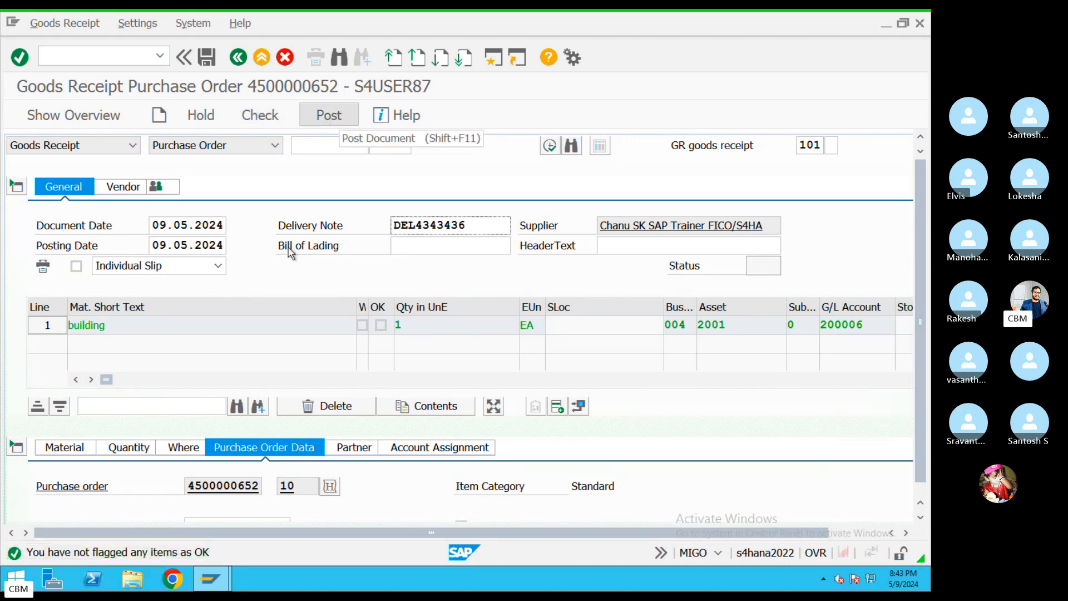
# Flag the building item as OK, leaving the delivery completed indicator unchanged
pyautogui.click(248, 521)
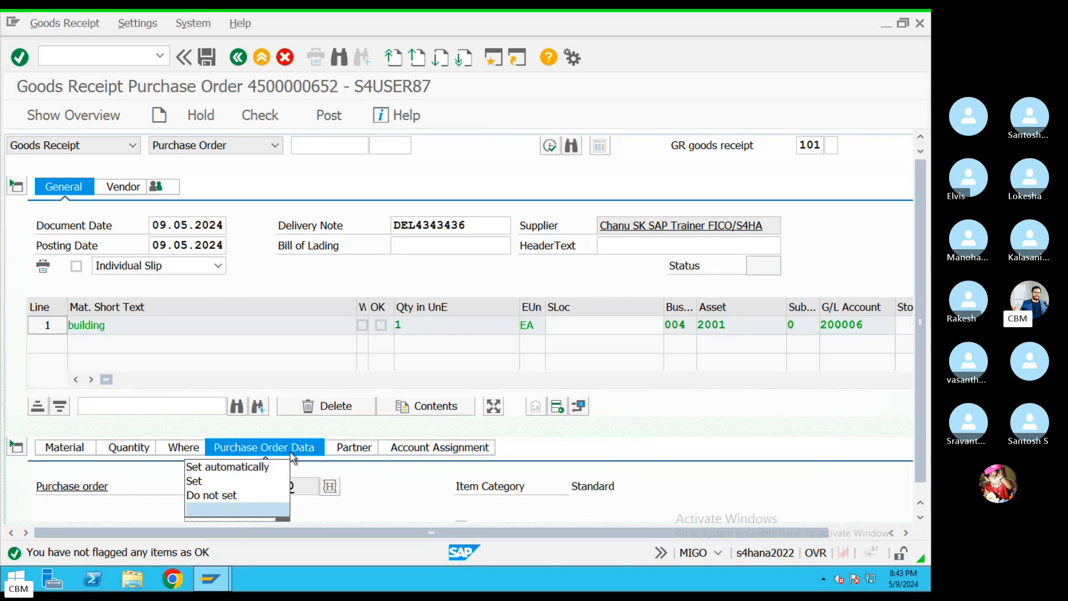
pyautogui.click(128, 439)
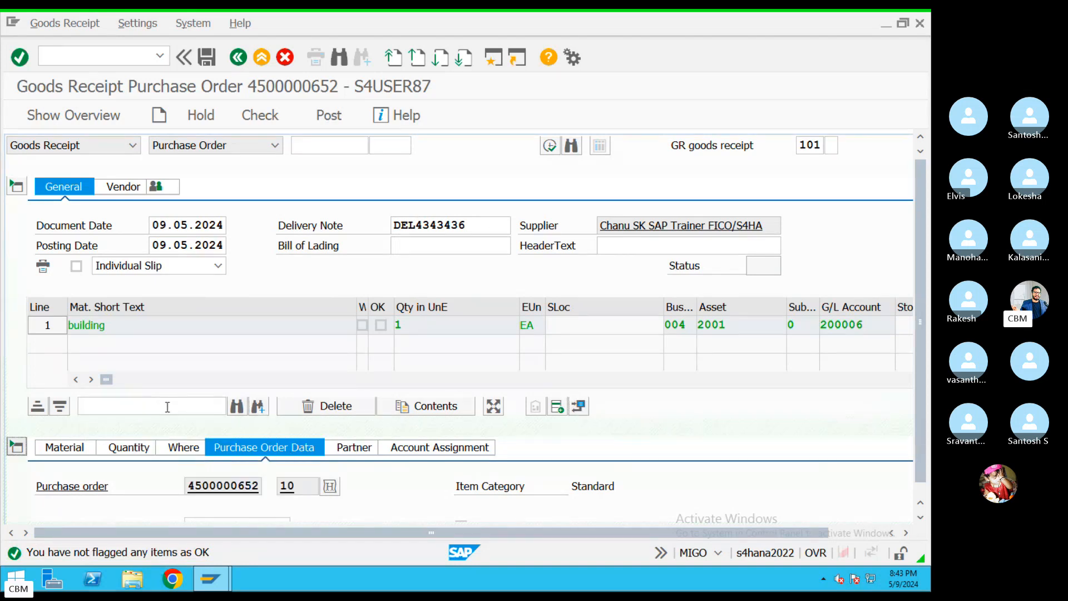
pyautogui.scroll(-3, 170, 413)
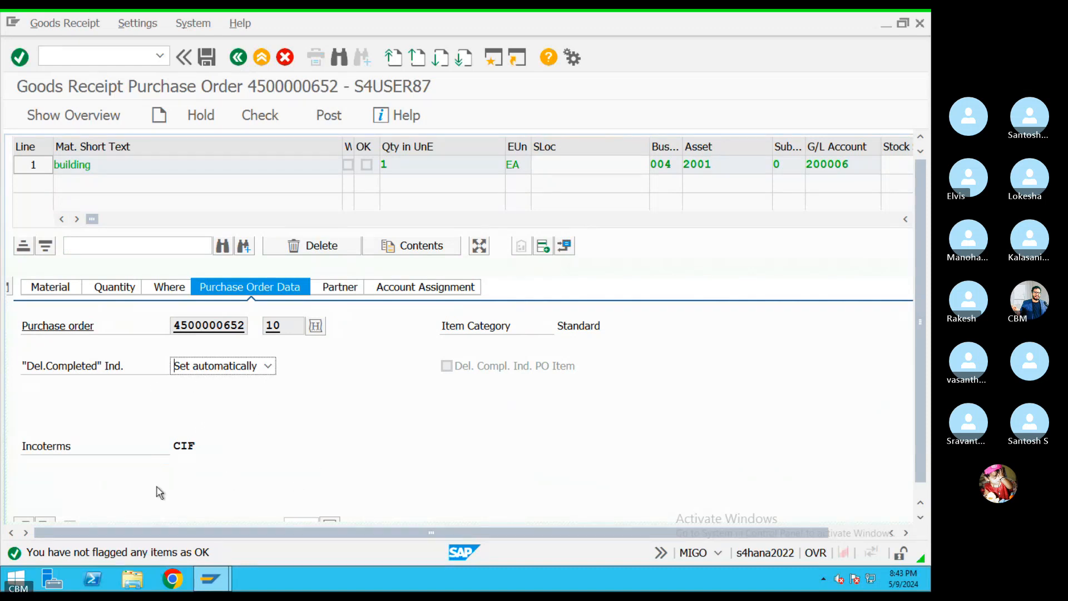
pyautogui.click(93, 521)
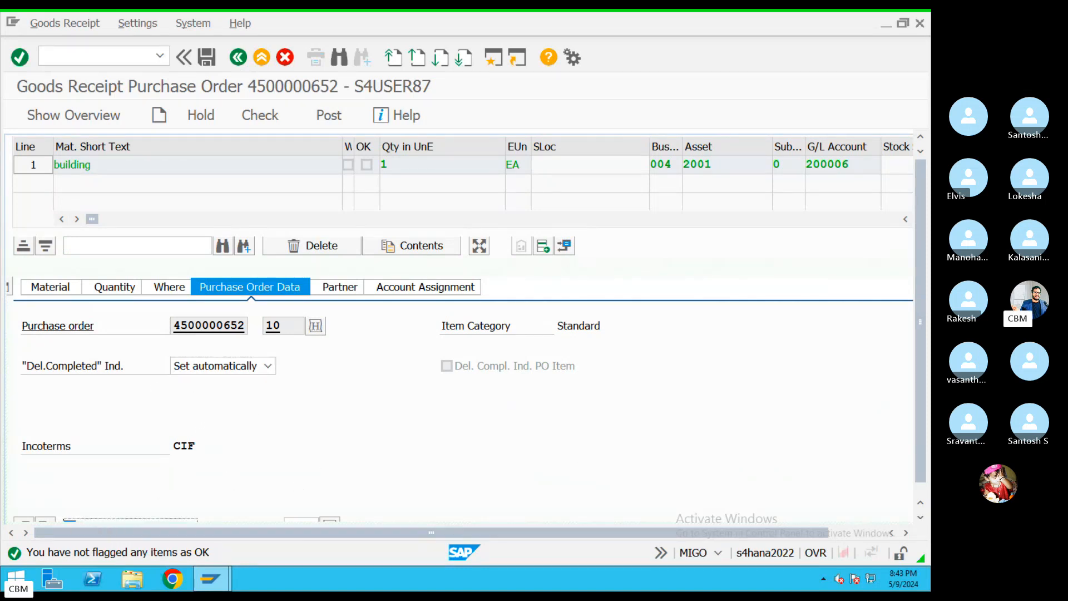
pyautogui.moveTo(921, 446); pyautogui.dragTo(922, 456)
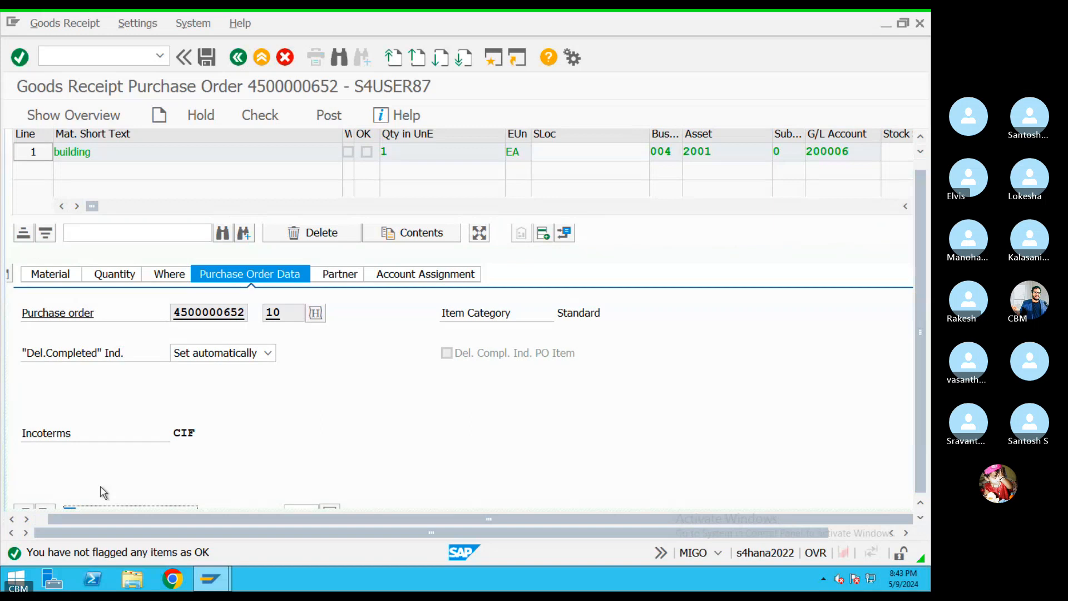
pyautogui.scroll(-1, 139, 482)
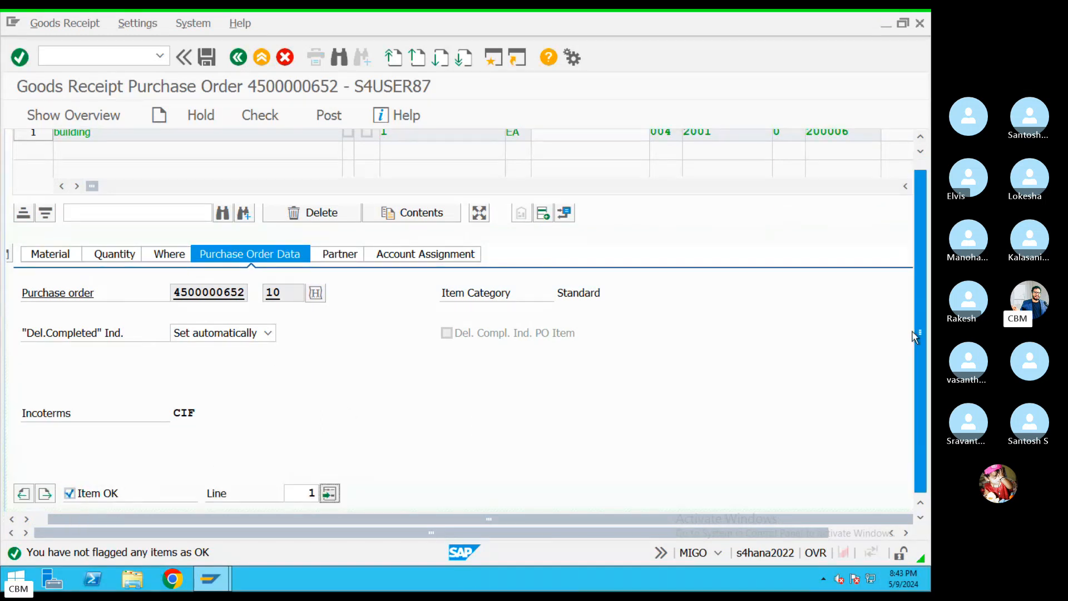
# Review the item's movement, quantity, material, vendor and asset 2001 account assignment details
pyautogui.click(166, 256)
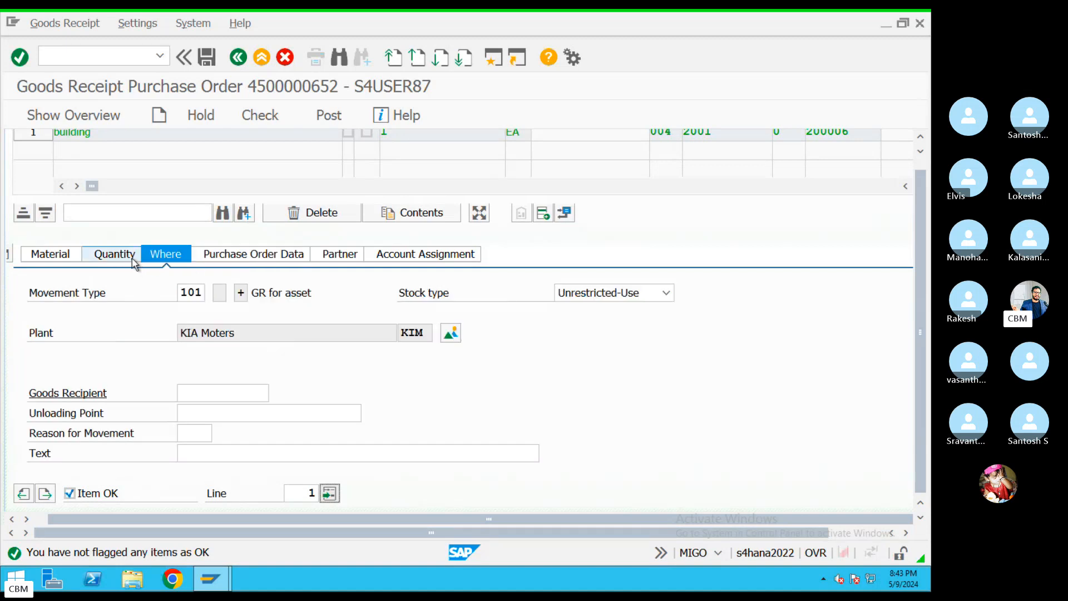
pyautogui.click(133, 259)
pyautogui.click(72, 256)
pyautogui.click(356, 255)
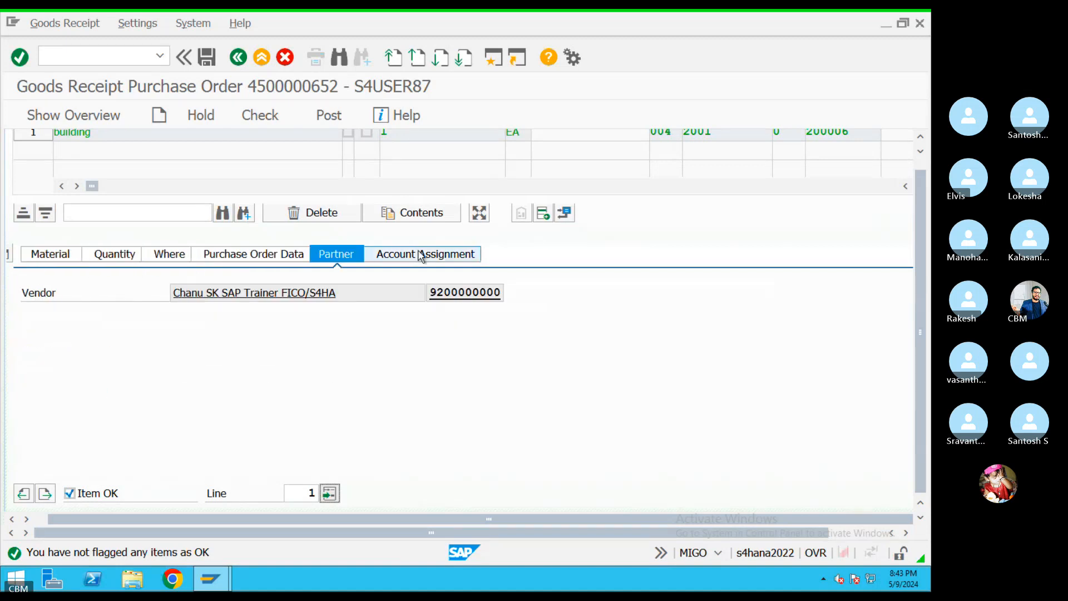
pyautogui.click(421, 256)
pyautogui.moveTo(187, 332); pyautogui.dragTo(71, 333)
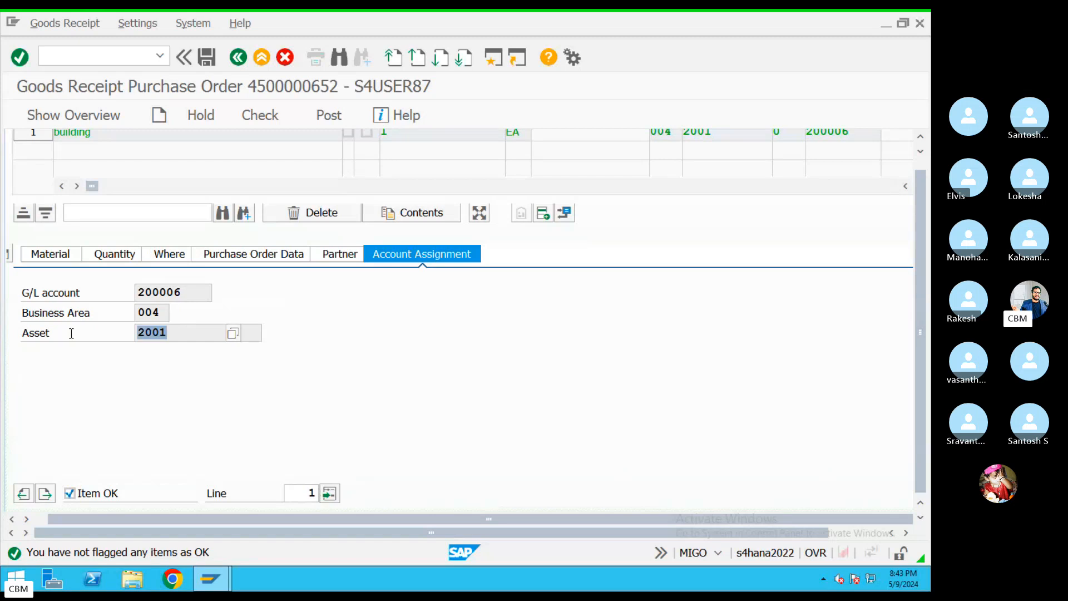
pyautogui.scroll(1, 921, 294)
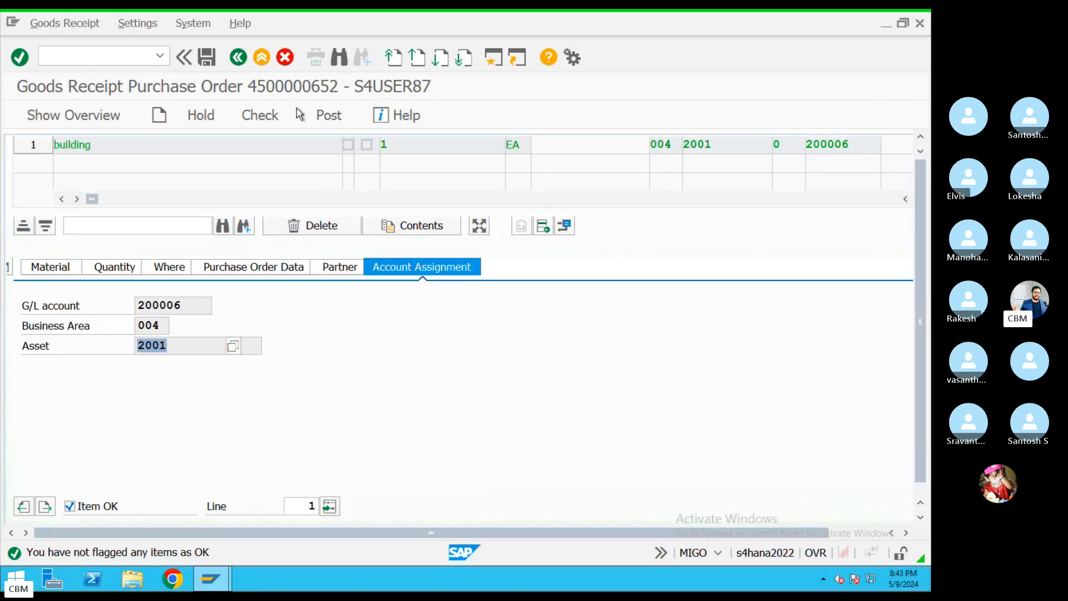
pyautogui.click(272, 120)
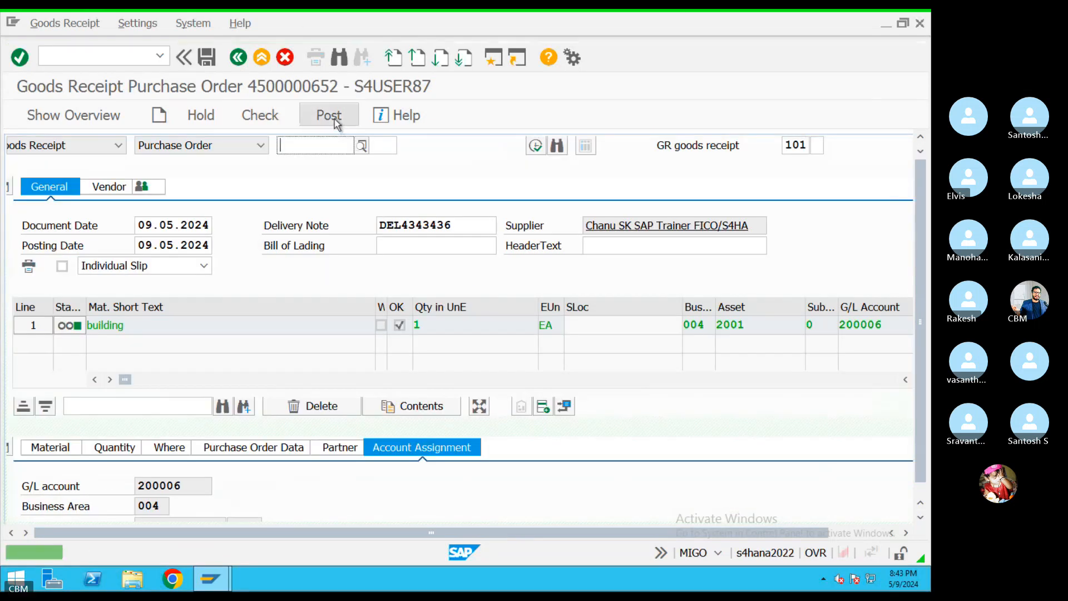
pyautogui.click(334, 117)
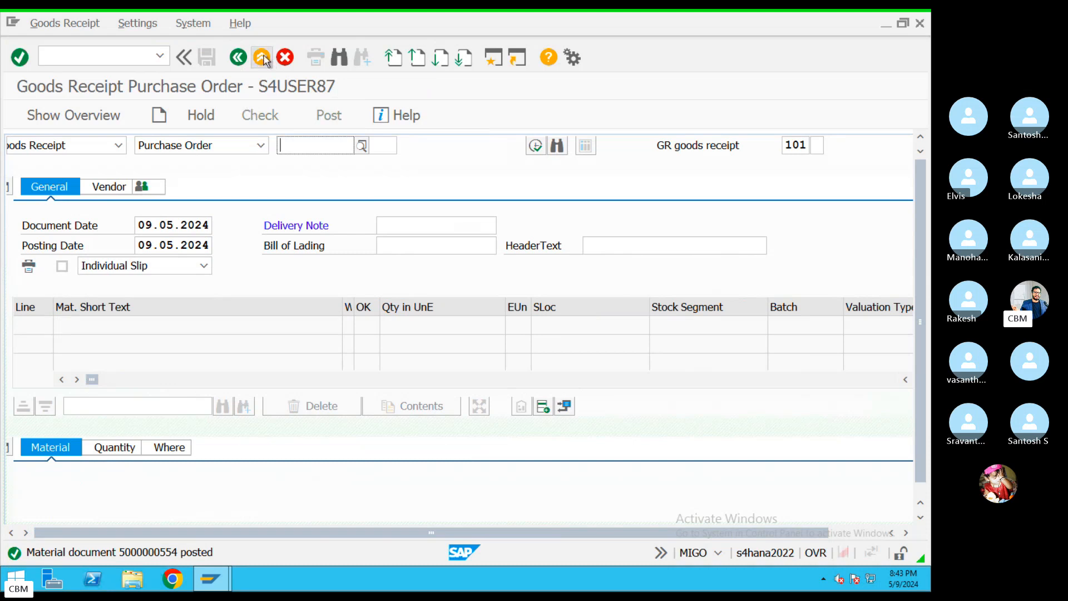
pyautogui.click(285, 57)
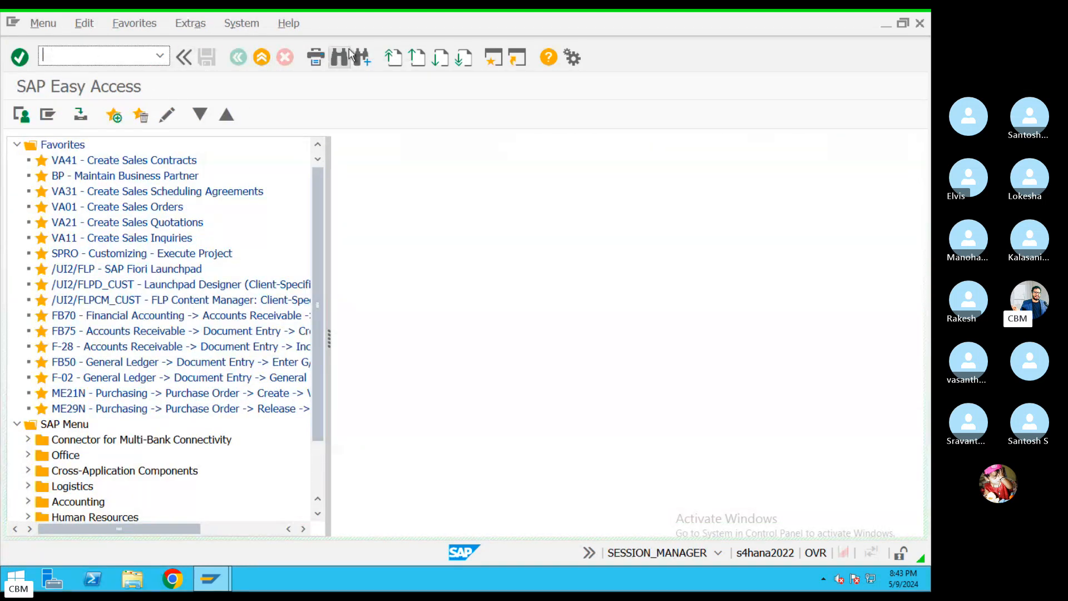
# Open the OB57 user tolerance group table and jump to the logged-in user's row
pyautogui.press('Return')
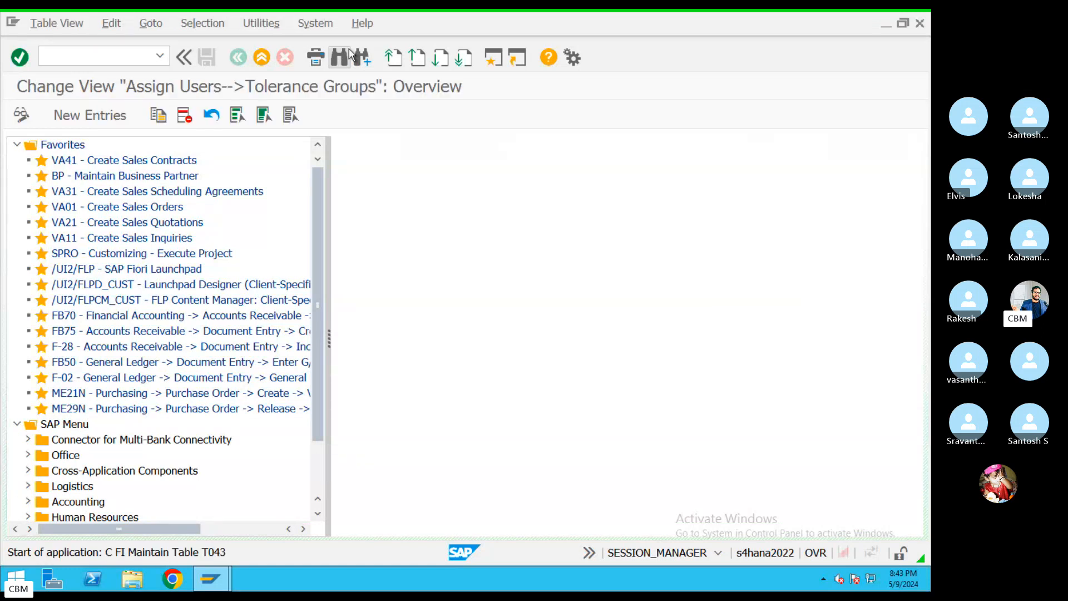
pyautogui.click(287, 526)
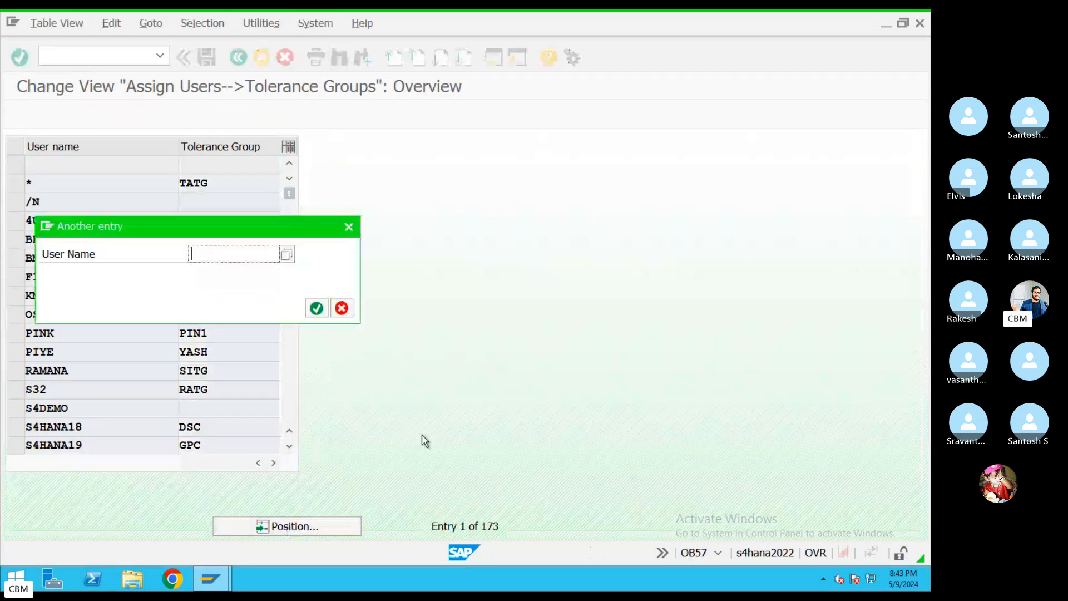
pyautogui.write('s4user87')
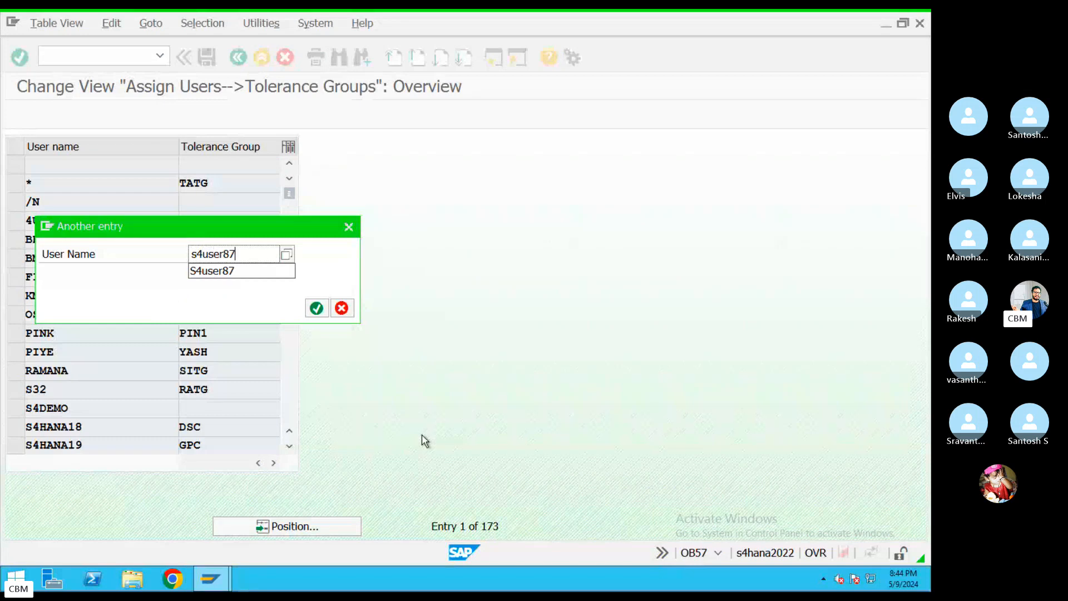
pyautogui.press('Return')
# Replace tolerance group TAM1 with KIM and save it under a customizing request
pyautogui.moveTo(219, 164); pyautogui.dragTo(171, 167)
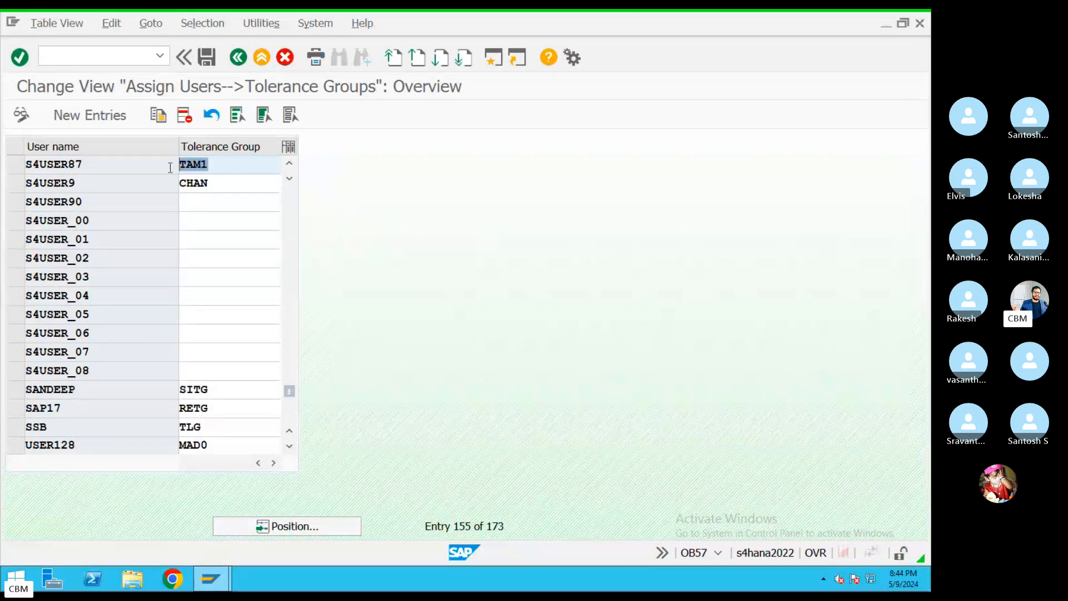
pyautogui.press('BackSpace')
pyautogui.write('ZIM')
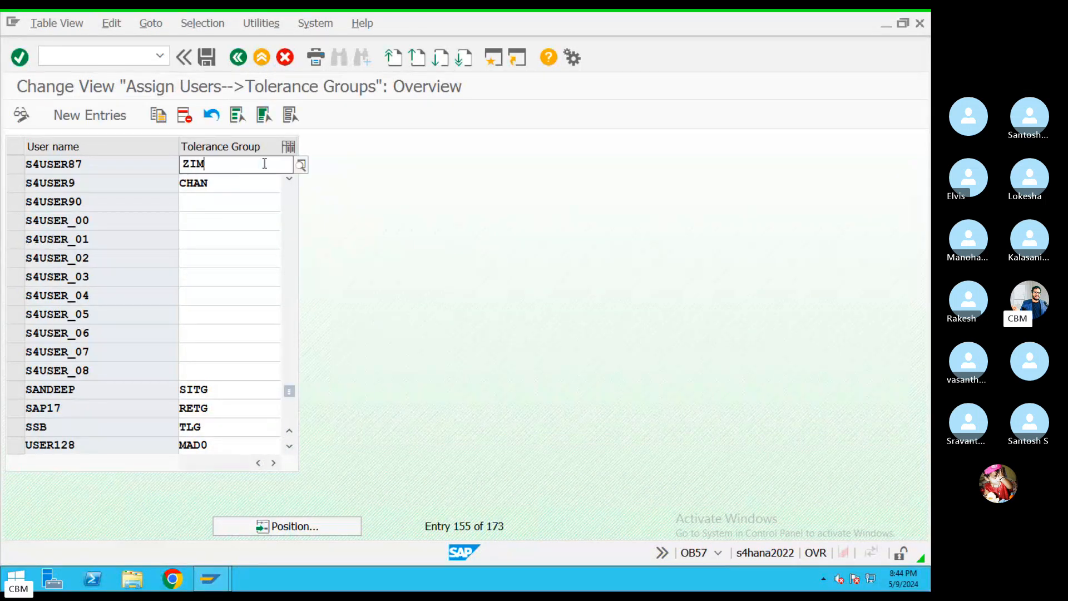
pyautogui.click(208, 61)
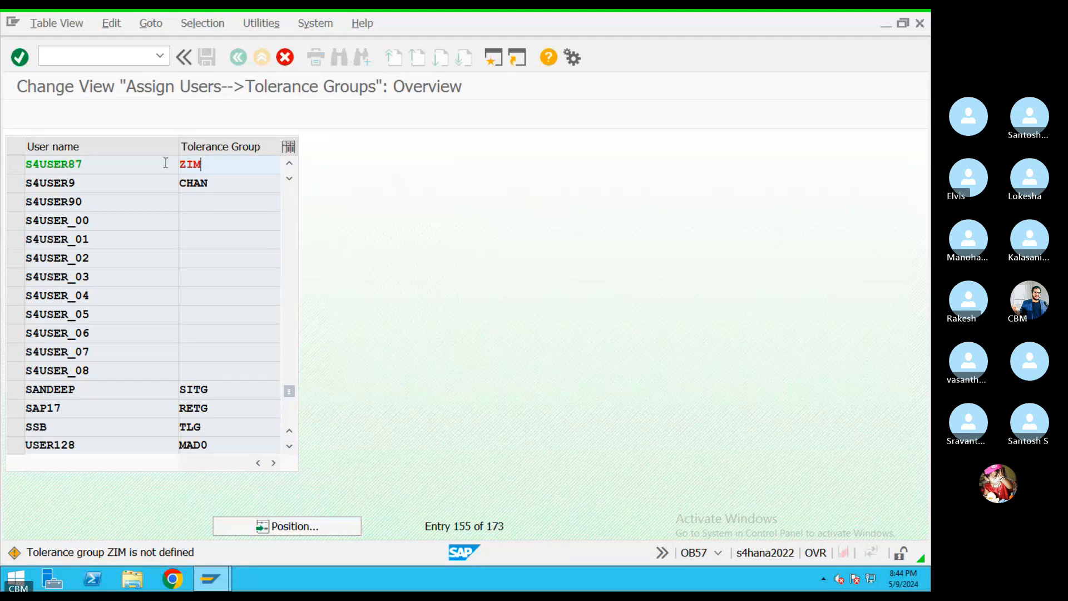
pyautogui.doubleClick(215, 163)
pyautogui.write('KIM')
pyautogui.hotkey('ctrl', 's')
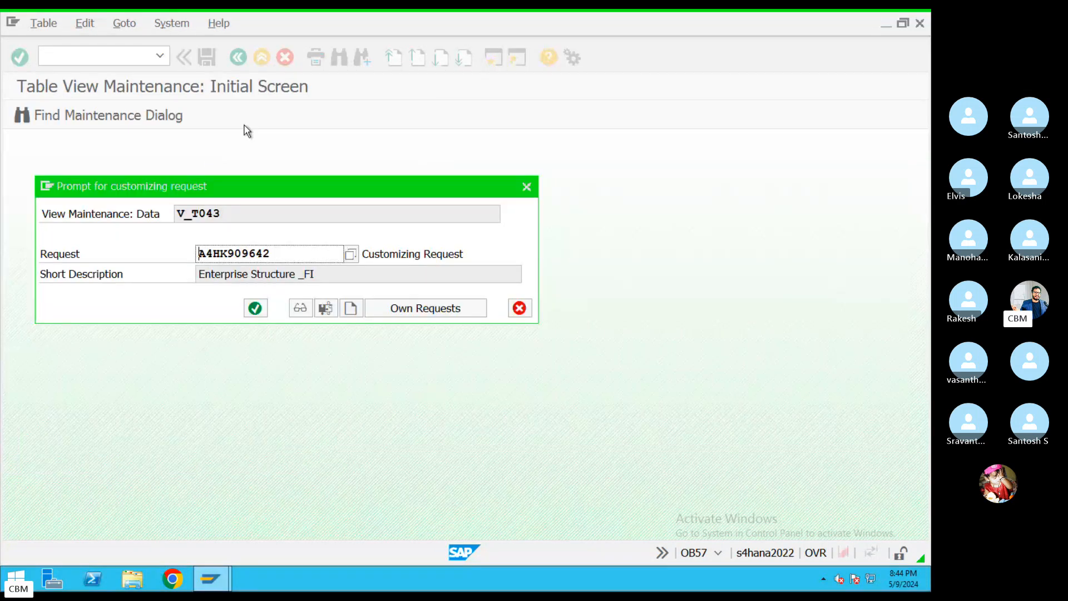
pyautogui.click(250, 308)
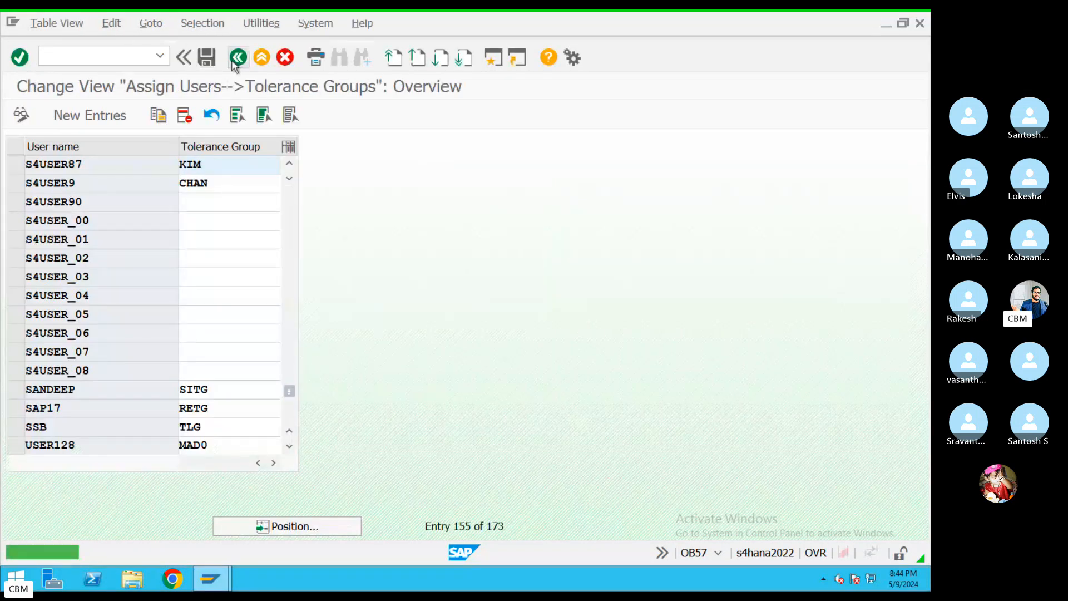
pyautogui.click(237, 59)
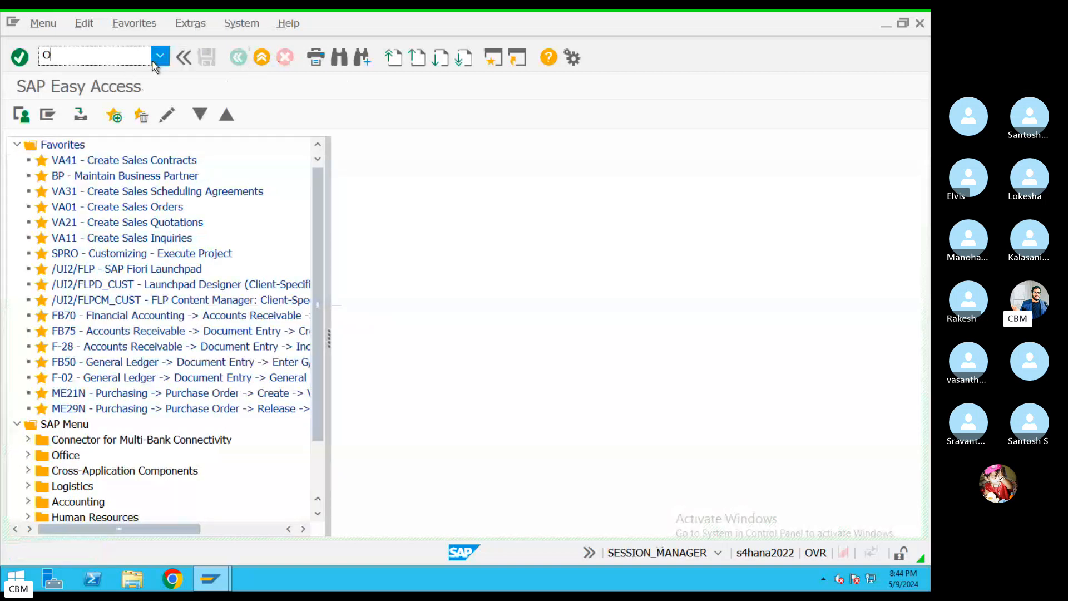
# Open the OBBG country tax procedure table and position it on India (IN)
pyautogui.press('Return')
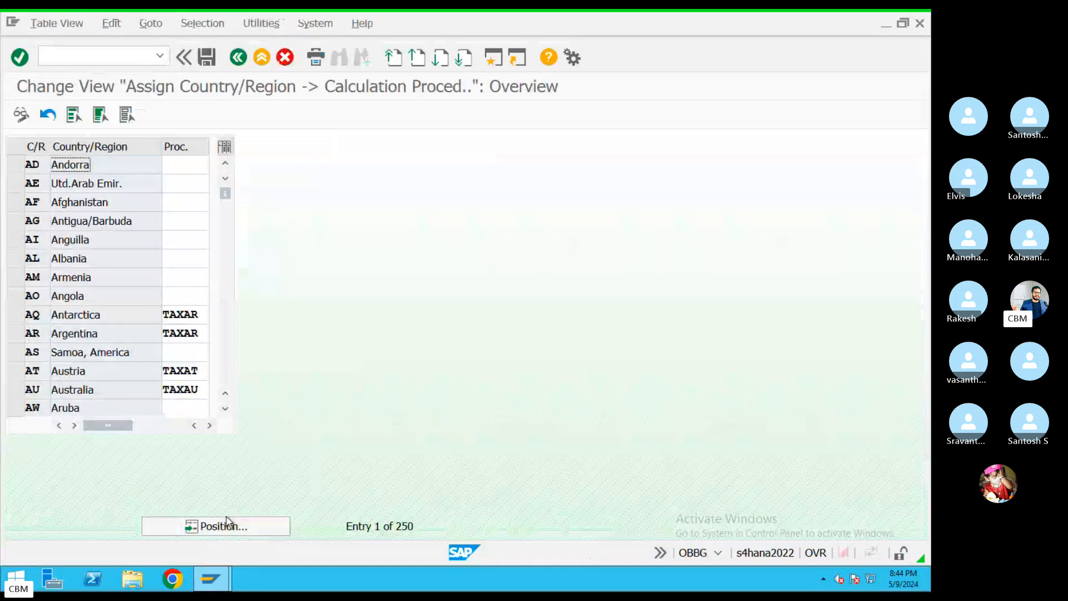
pyautogui.click(234, 528)
pyautogui.write('IN')
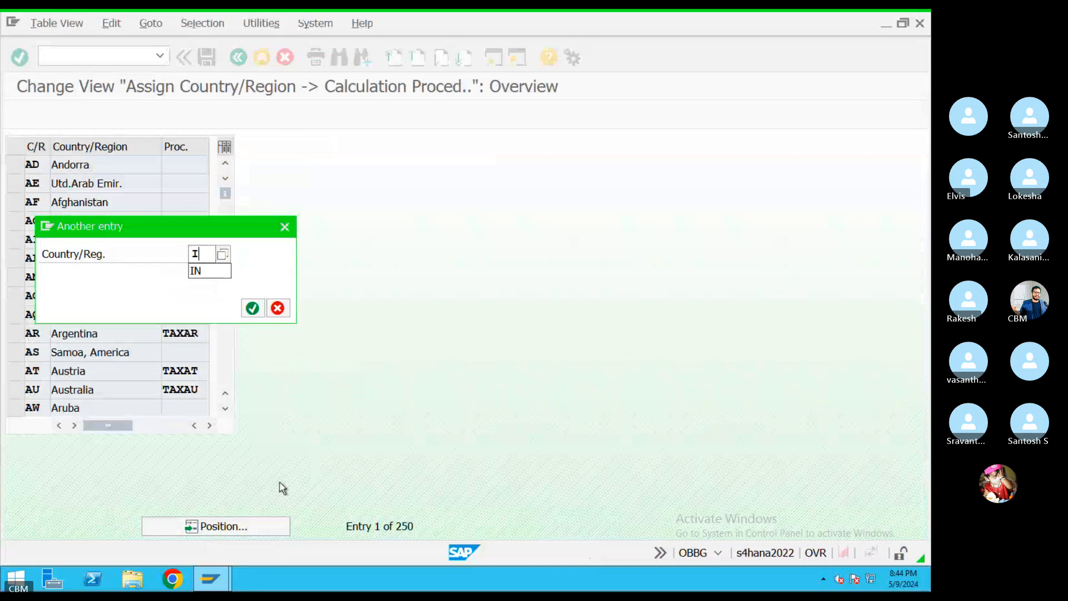
pyautogui.press('Return')
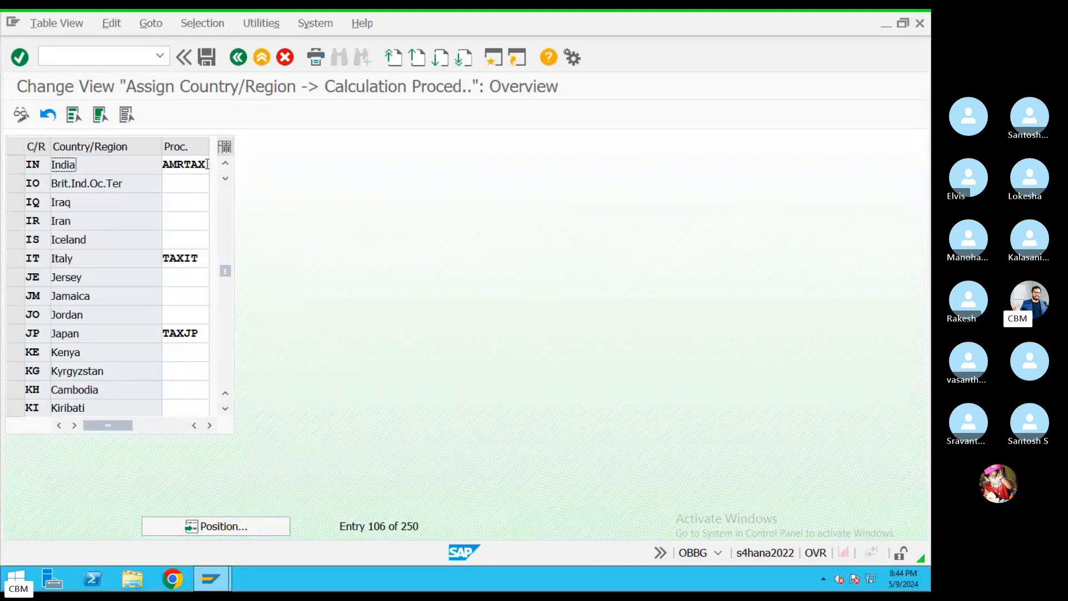
# Change India's procedure from AMRTAX to KIMTAX, save with the customizing request, and go back
pyautogui.moveTo(207, 164); pyautogui.dragTo(153, 170)
pyautogui.press('BackSpace')
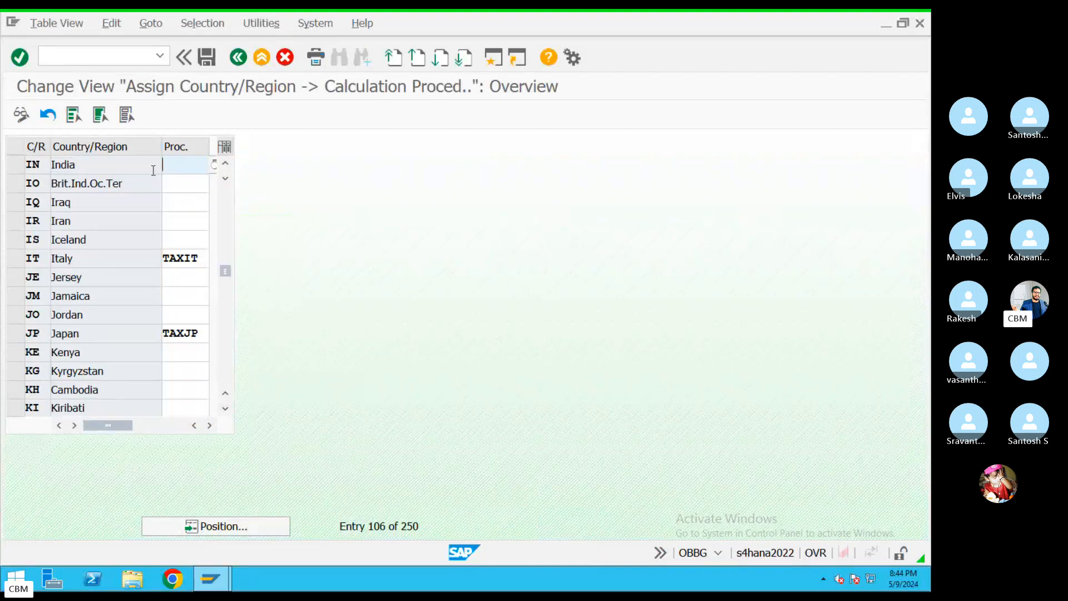
pyautogui.write('KIMTAX')
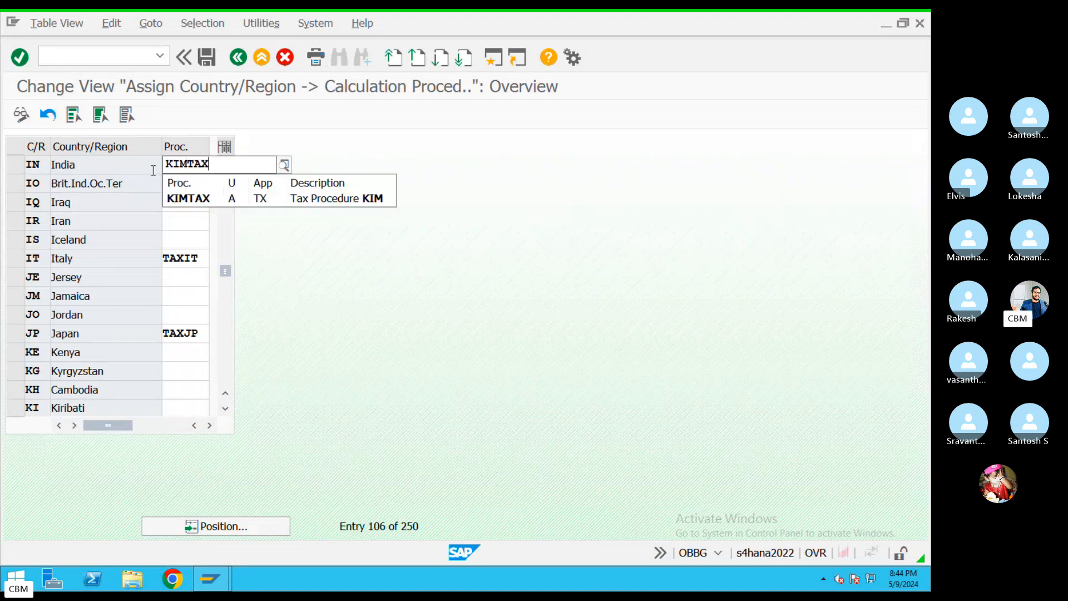
pyautogui.click(191, 198)
pyautogui.click(206, 56)
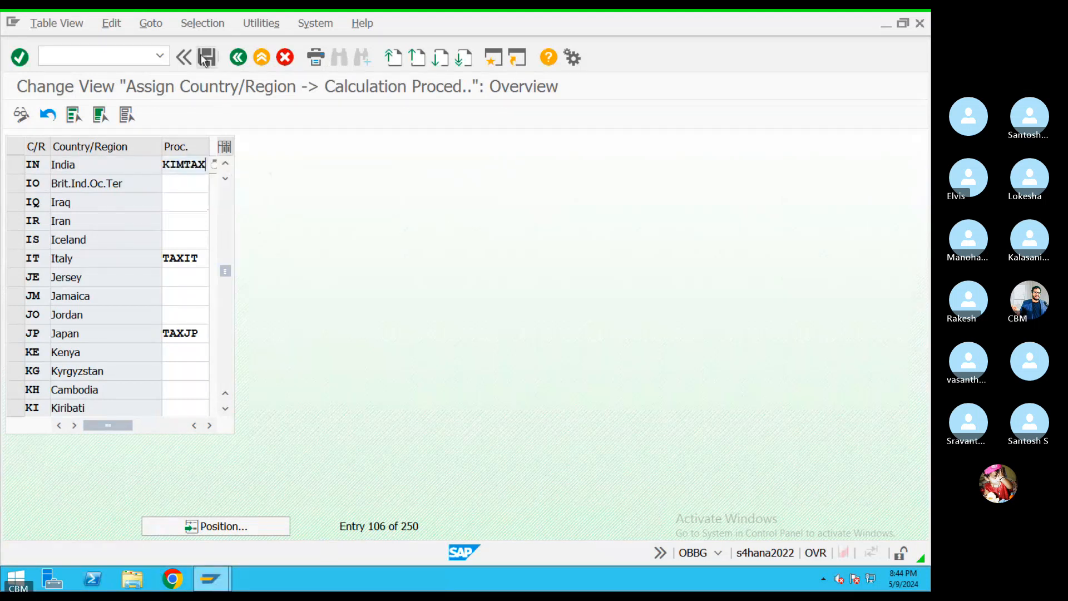
pyautogui.click(255, 308)
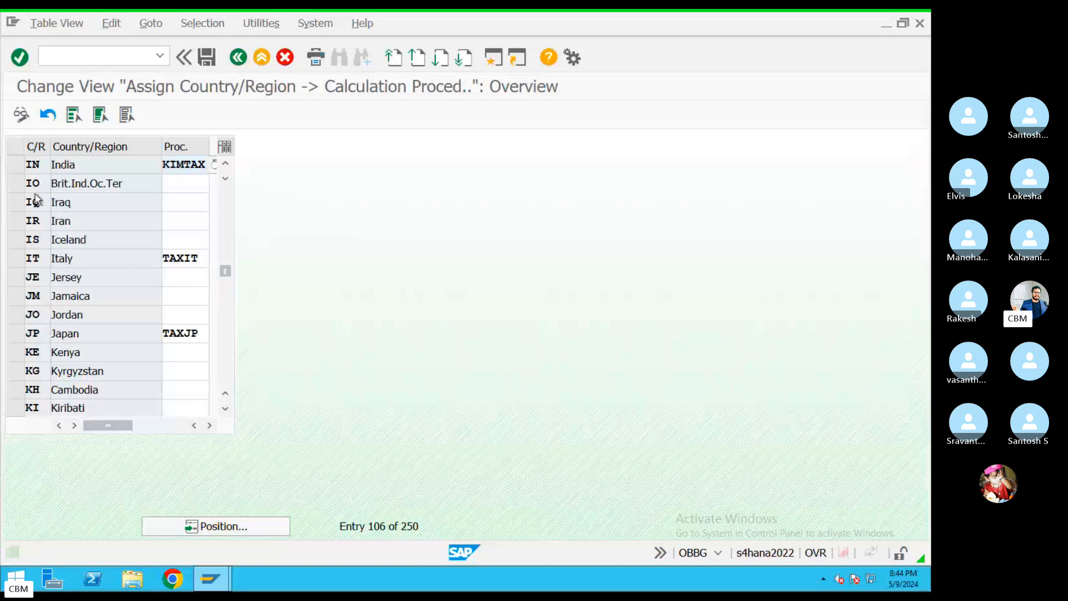
pyautogui.click(237, 58)
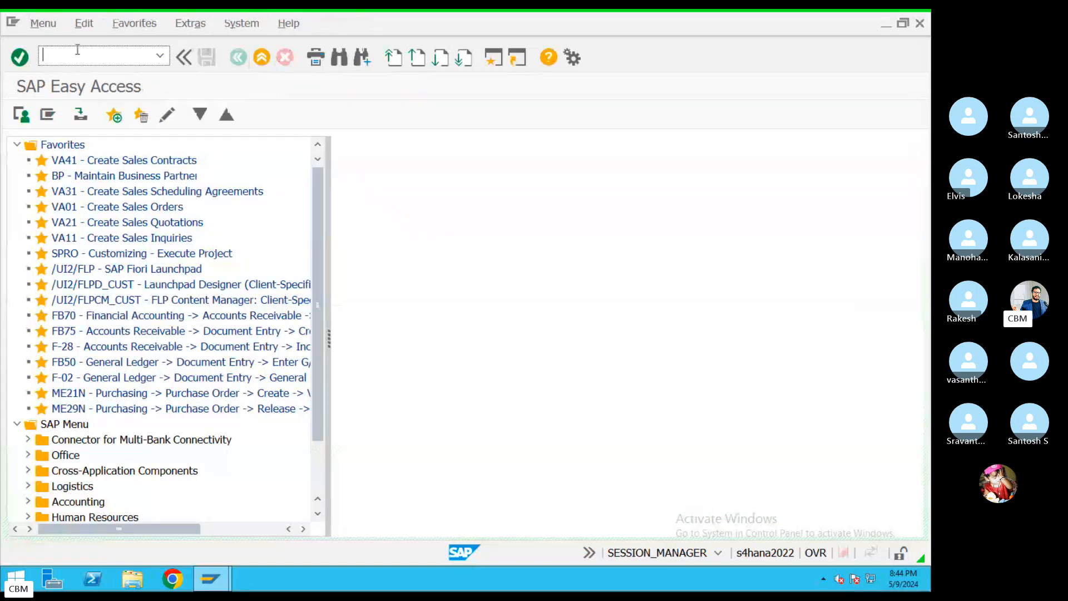
# Start incoming invoice entry with the MIRO transaction
pyautogui.write('ME')
pyautogui.press('BackSpace')
pyautogui.write('IRO')
pyautogui.press('Return')
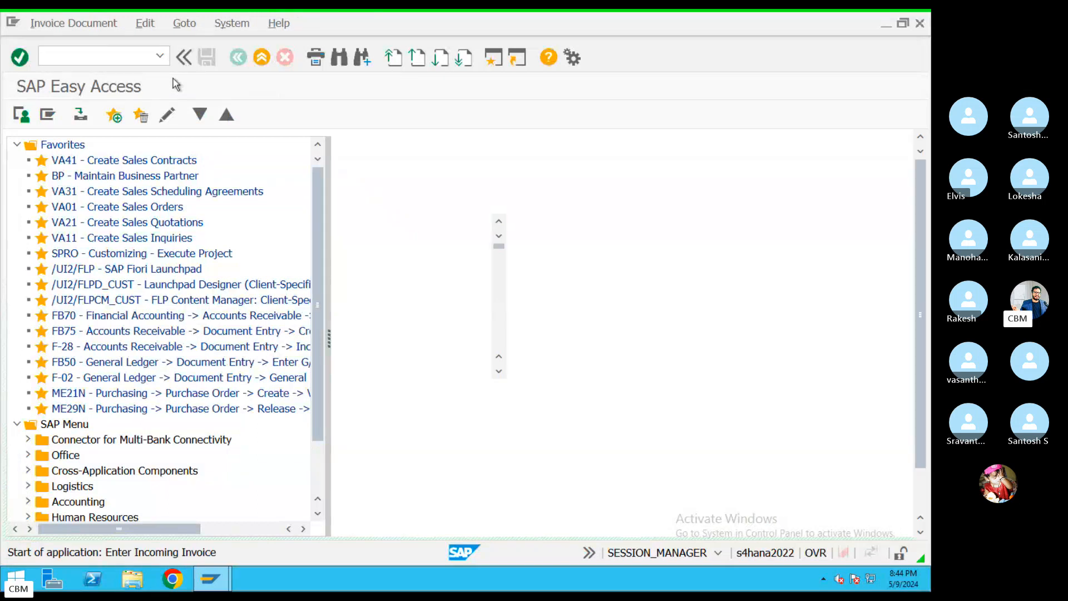
# Set invoice date 09.05.2024 and reference REFE4343 from the recent-values lists
pyautogui.click(165, 229)
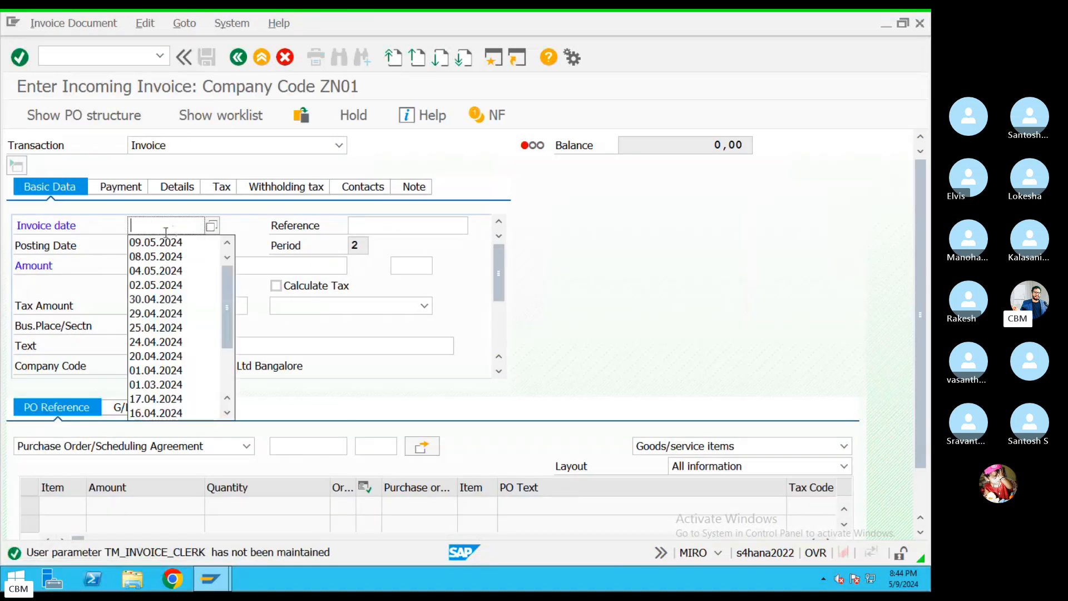
pyautogui.click(165, 242)
pyautogui.click(362, 223)
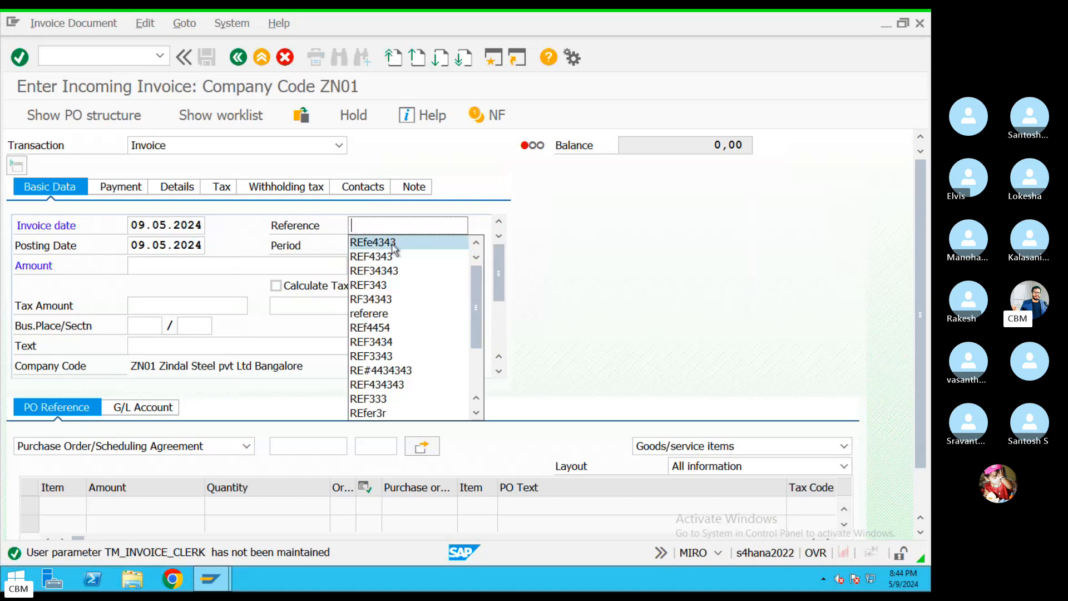
pyautogui.click(389, 240)
pyautogui.click(152, 268)
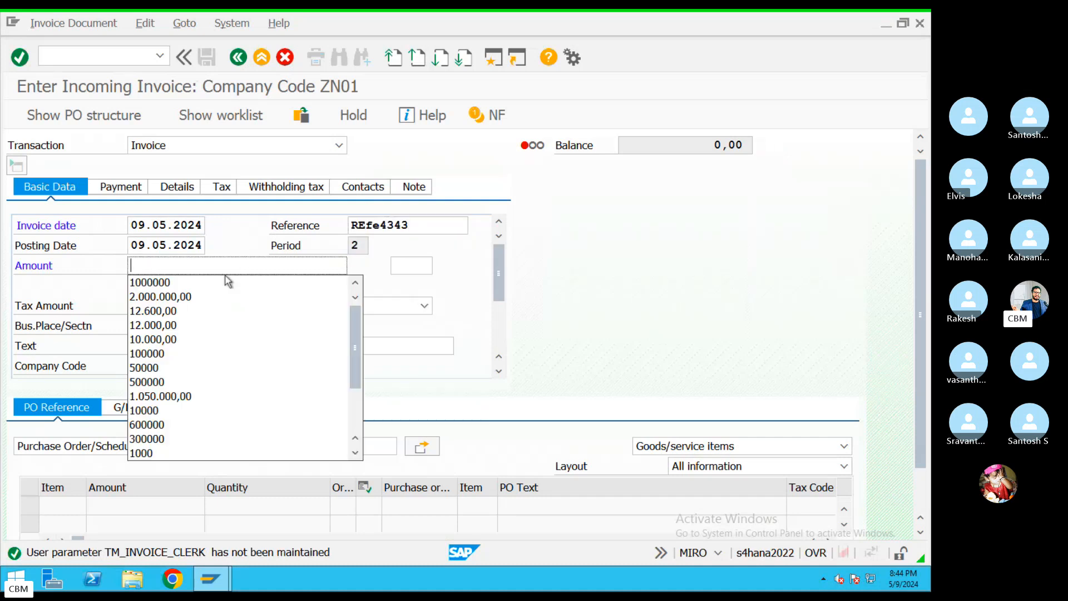
pyautogui.click(414, 326)
# Turn on Calculate Tax with tax code K1 (Input TAX 5%), dismissing the posting periods notice
pyautogui.click(279, 287)
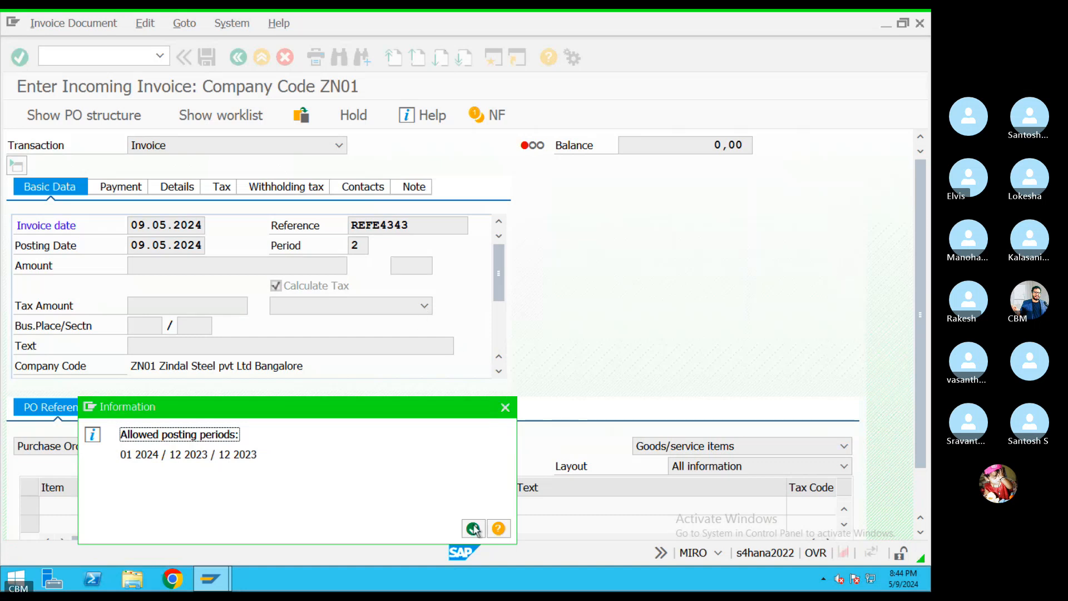
pyautogui.click(473, 529)
pyautogui.click(425, 305)
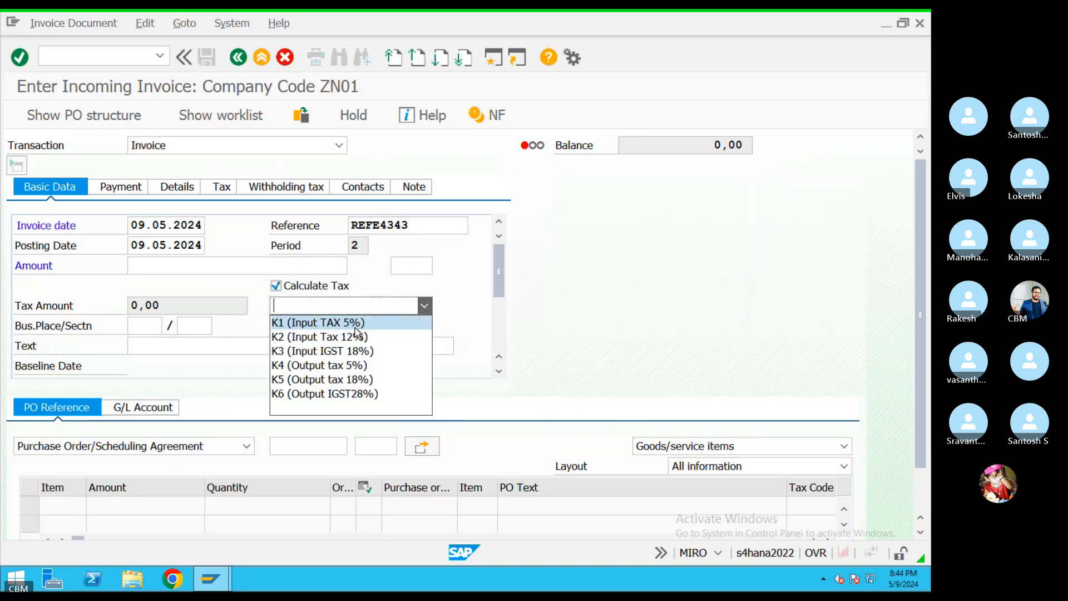
pyautogui.click(303, 320)
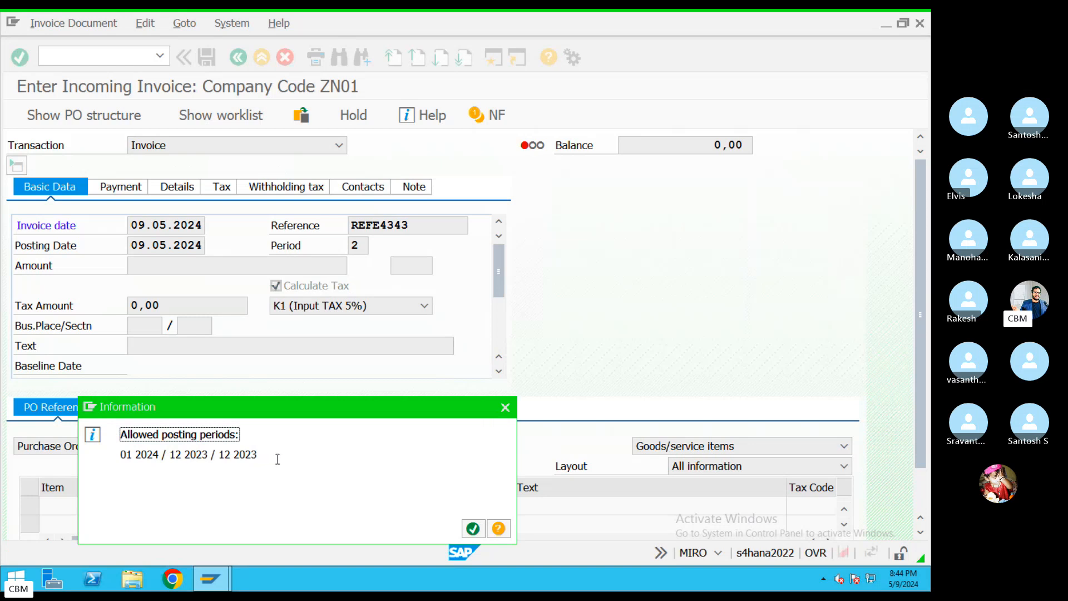
pyautogui.moveTo(278, 459); pyautogui.dragTo(80, 460)
pyautogui.click(474, 529)
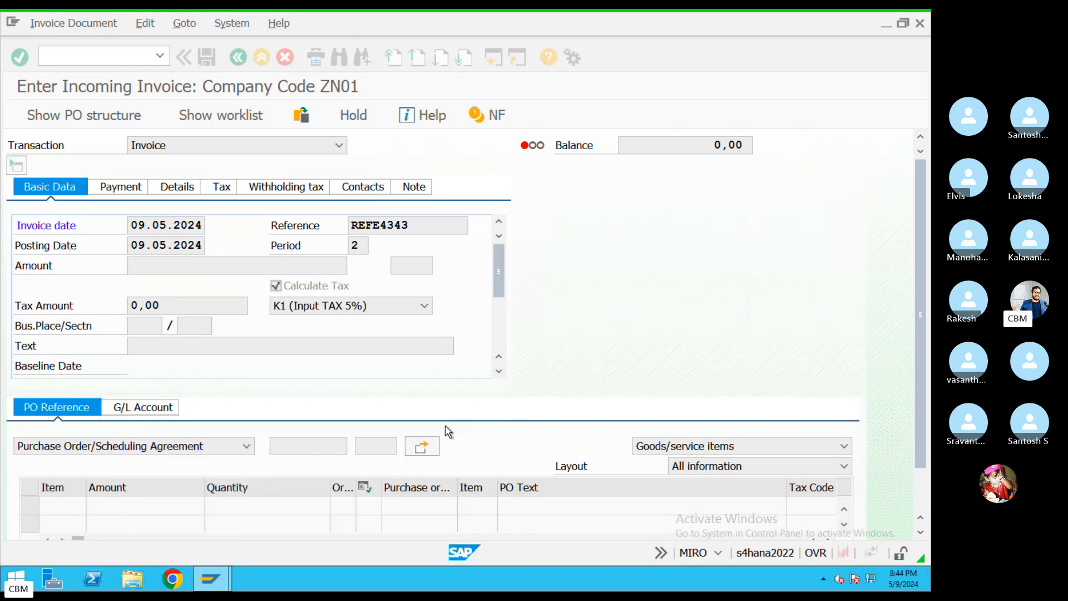
# Fill the invoice text with 'Vendor invoice' from the history list
pyautogui.click(248, 349)
pyautogui.click(248, 349)
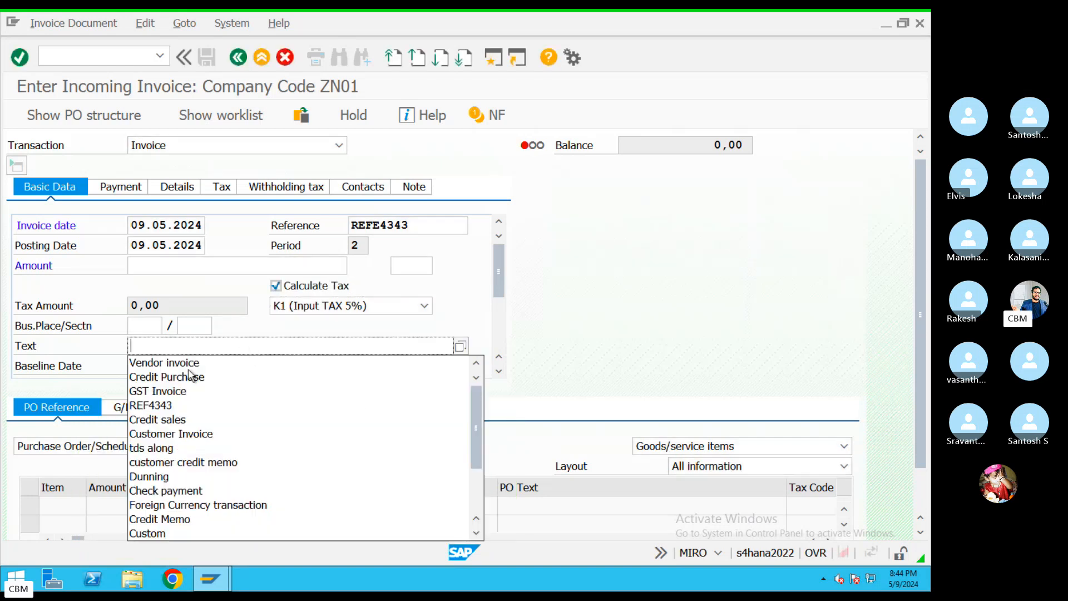
pyautogui.click(189, 377)
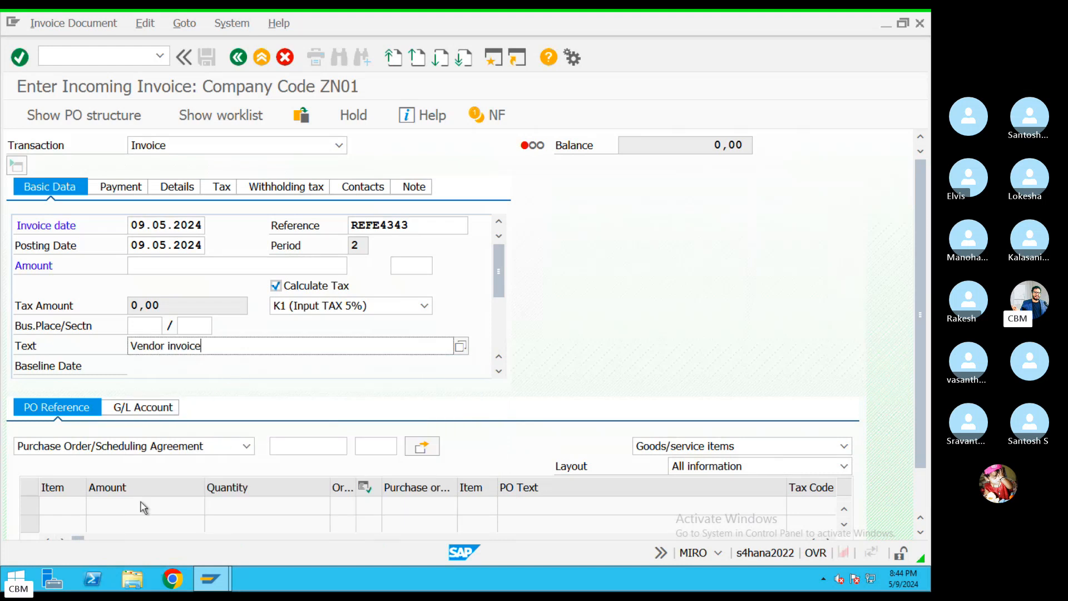
pyautogui.click(309, 445)
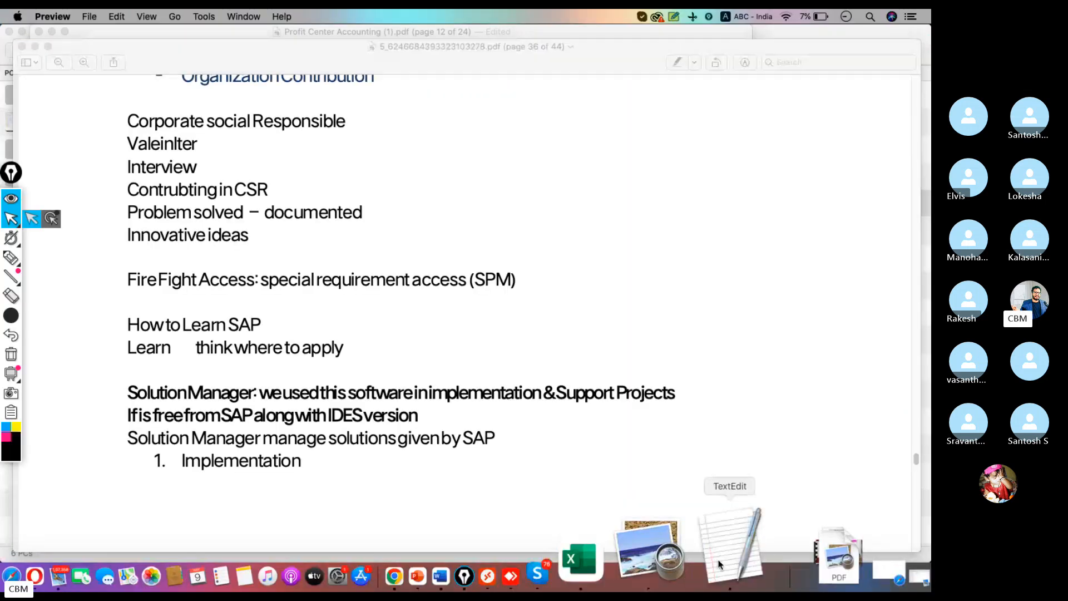
pyautogui.click(725, 563)
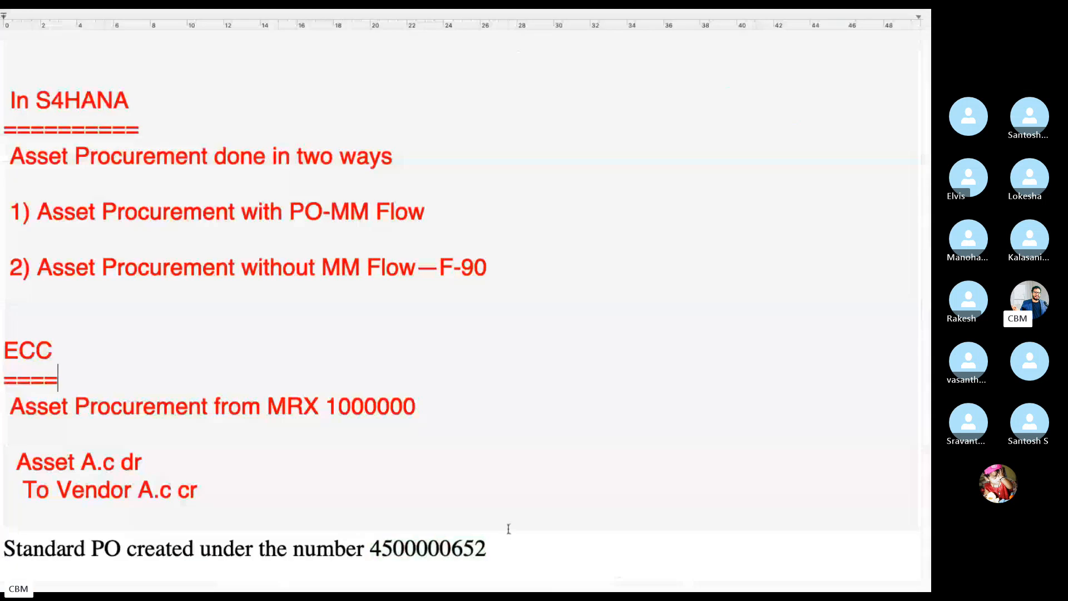
pyautogui.moveTo(487, 547); pyautogui.dragTo(370, 547)
pyautogui.hotkey('ctrl', 'c')
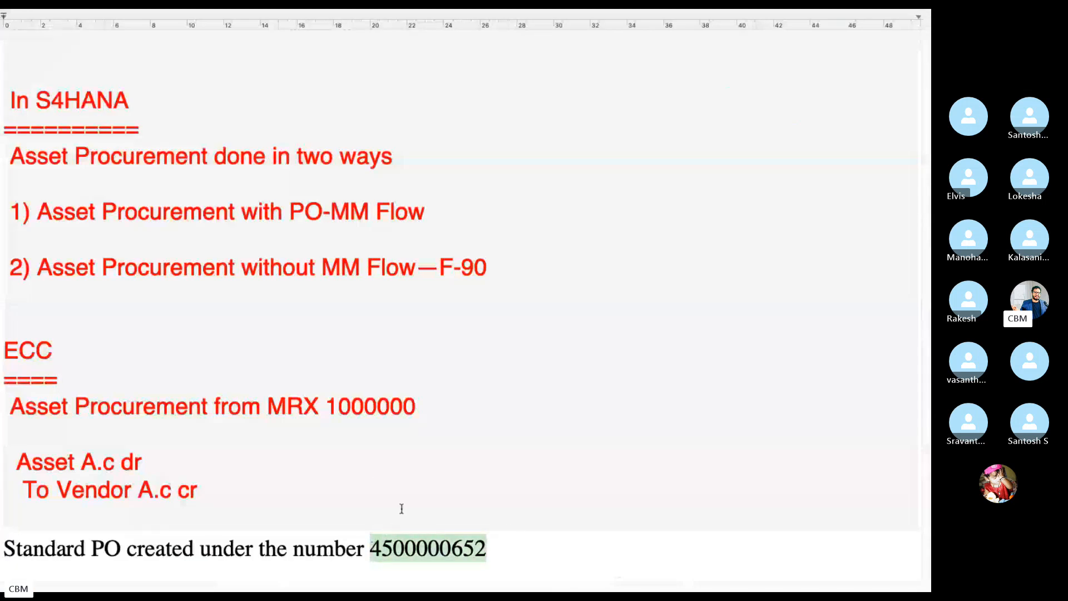
pyautogui.hotkey('ctrl', 'Left')
pyautogui.click(606, 559)
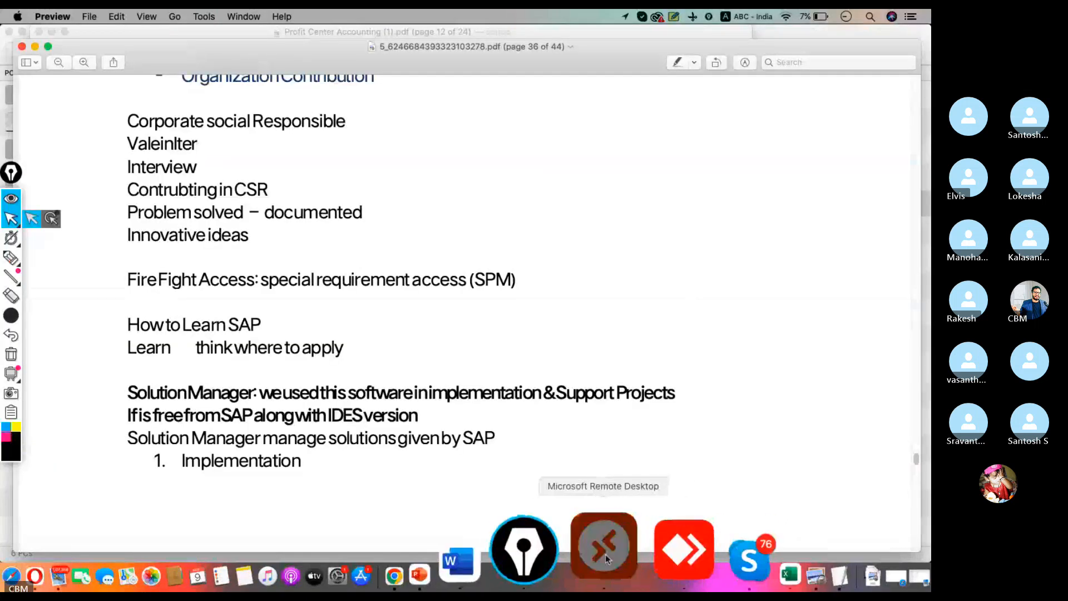
pyautogui.hotkey('ctrl', 'v')
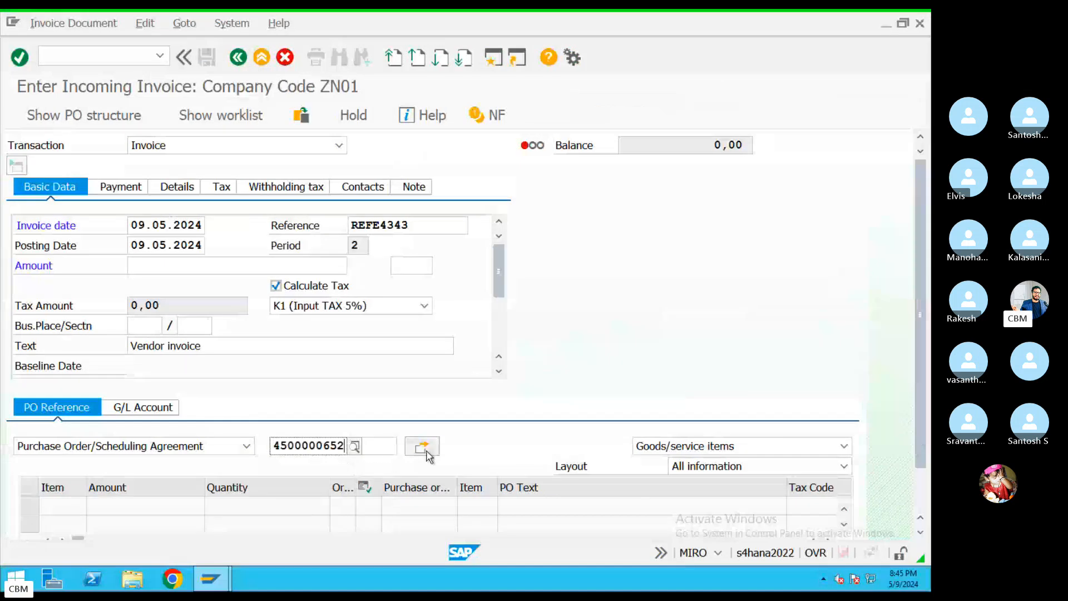
pyautogui.click(426, 448)
pyautogui.click(472, 528)
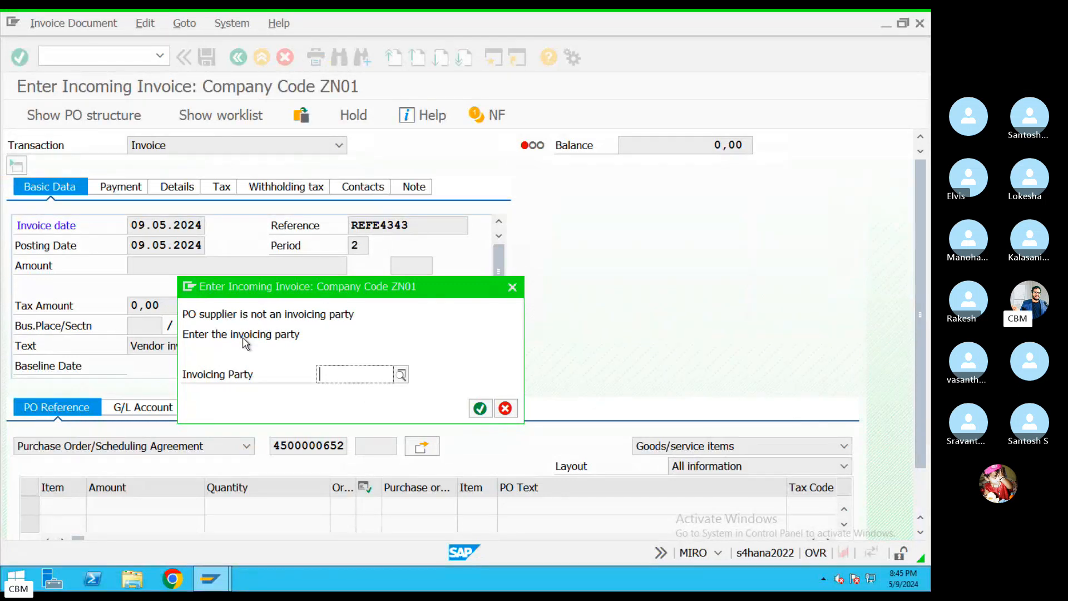
pyautogui.click(401, 374)
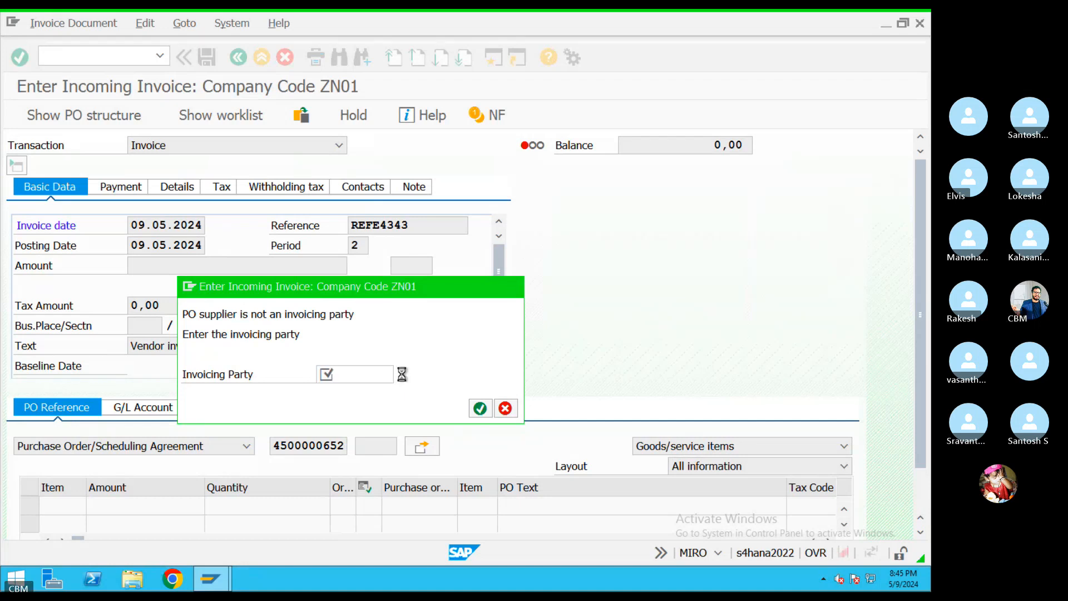
pyautogui.click(521, 368)
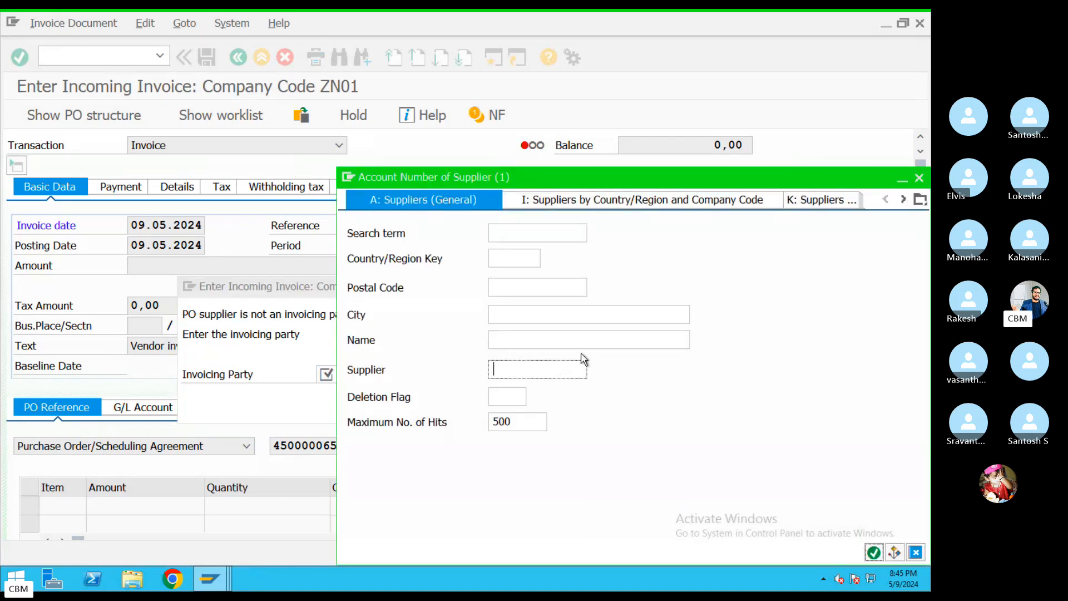
pyautogui.click(608, 210)
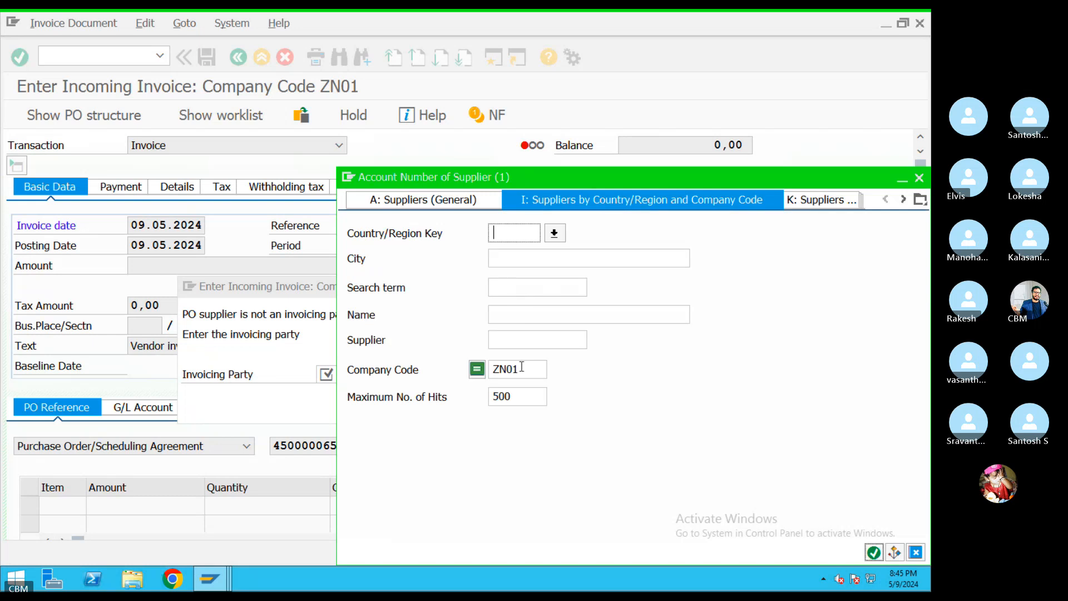
pyautogui.click(919, 177)
pyautogui.click(516, 286)
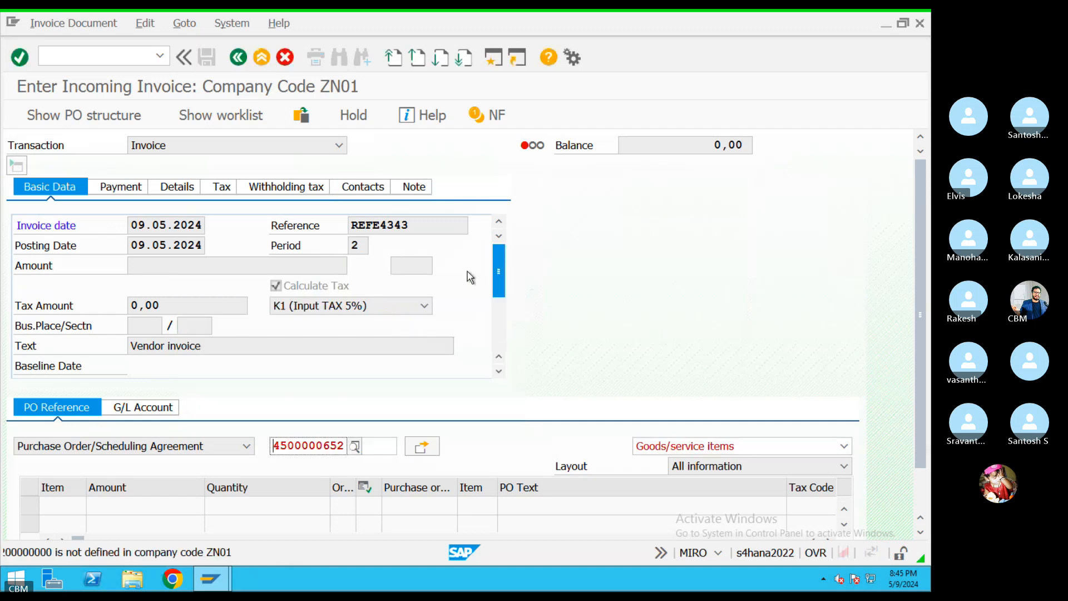
# Check the invoice's company code ZN01 and leave back to Easy Access
pyautogui.moveTo(499, 279); pyautogui.dragTo(497, 304)
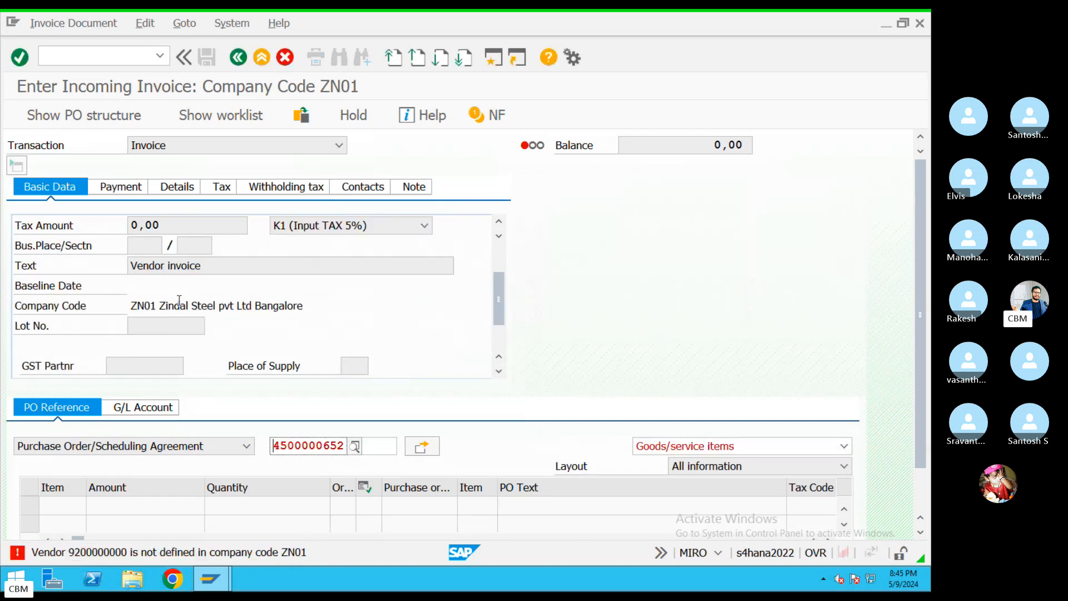
pyautogui.click(121, 307)
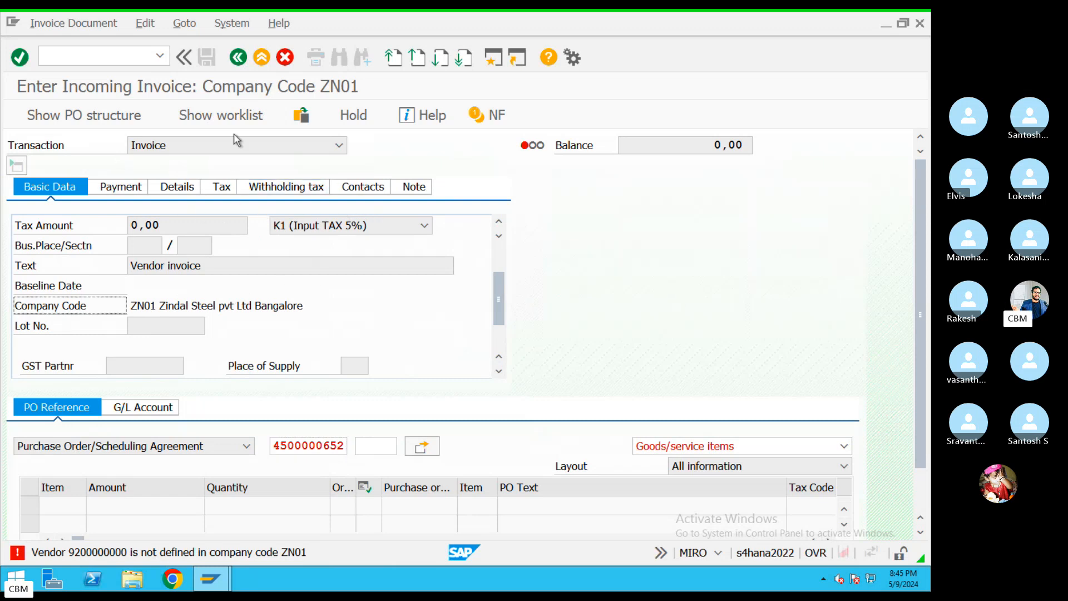
pyautogui.click(239, 56)
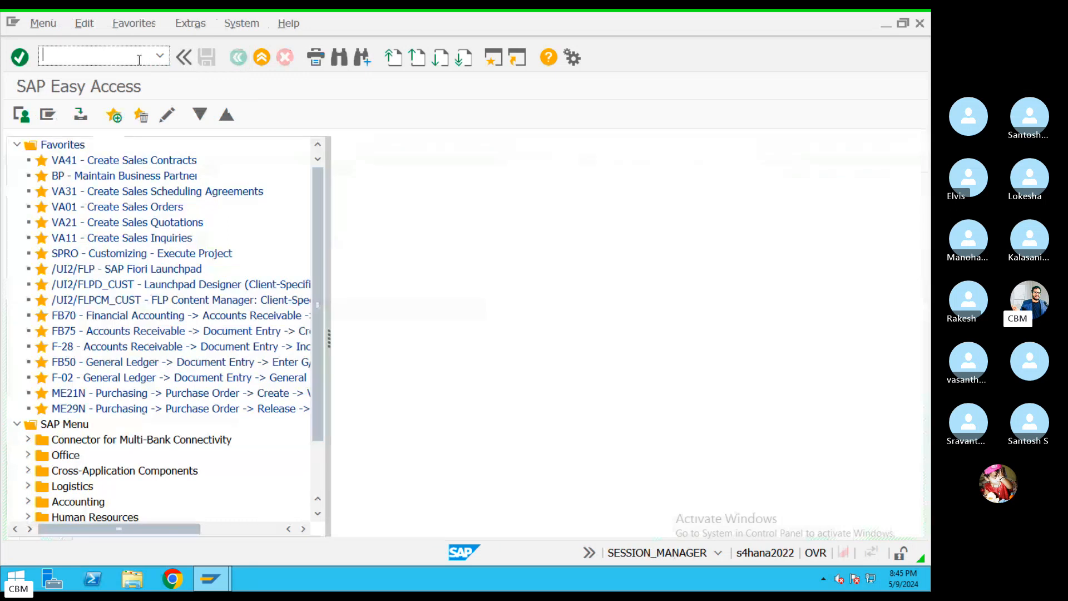
# Rerun MIRO to open a blank incoming invoice for company code ZN01
pyautogui.write('MIRO')
pyautogui.press('Return')
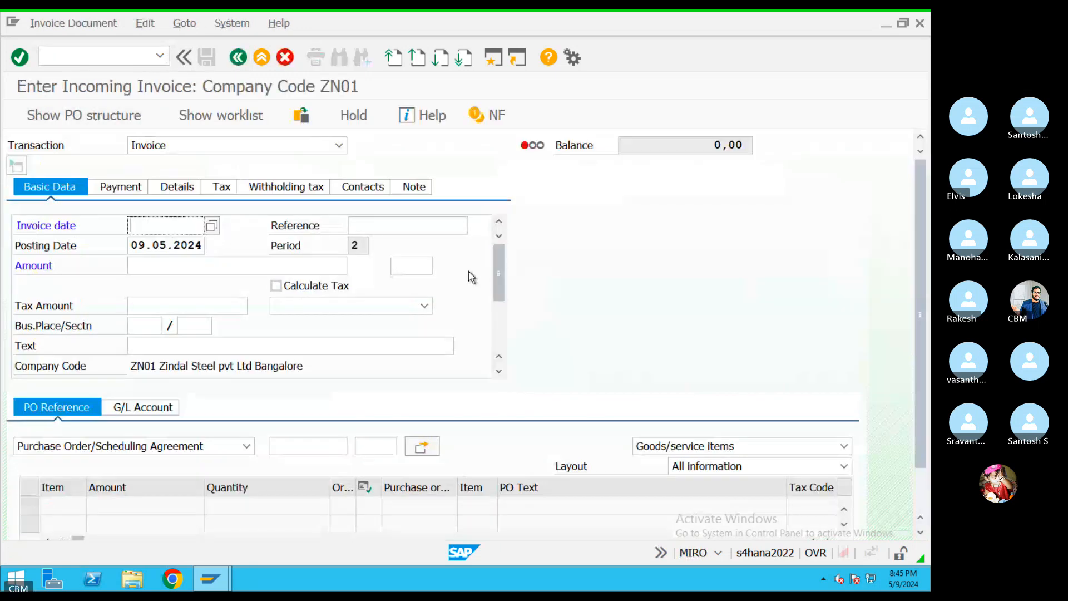
pyautogui.moveTo(499, 268); pyautogui.dragTo(499, 314)
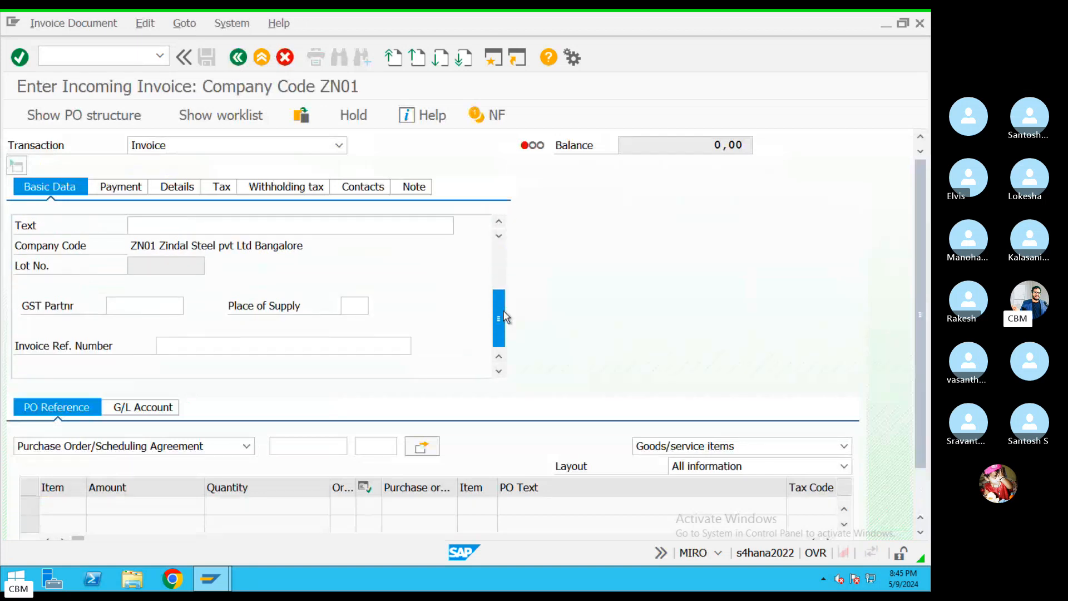
pyautogui.moveTo(143, 245); pyautogui.dragTo(182, 246)
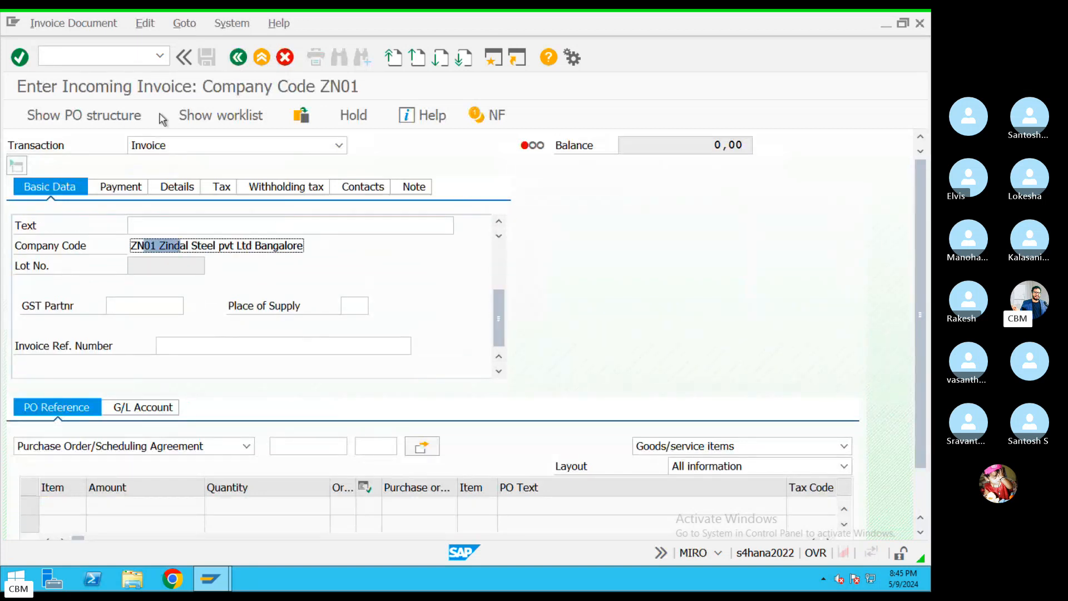
# Show the worklist of held, parked and complete documents and narrow its panel
pyautogui.click(218, 115)
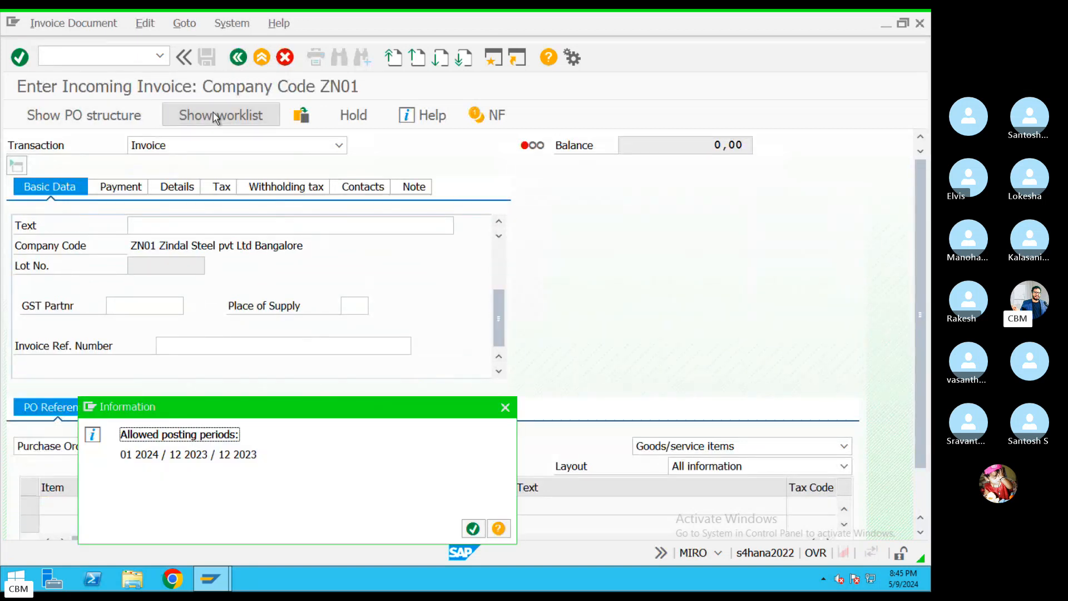
pyautogui.click(504, 407)
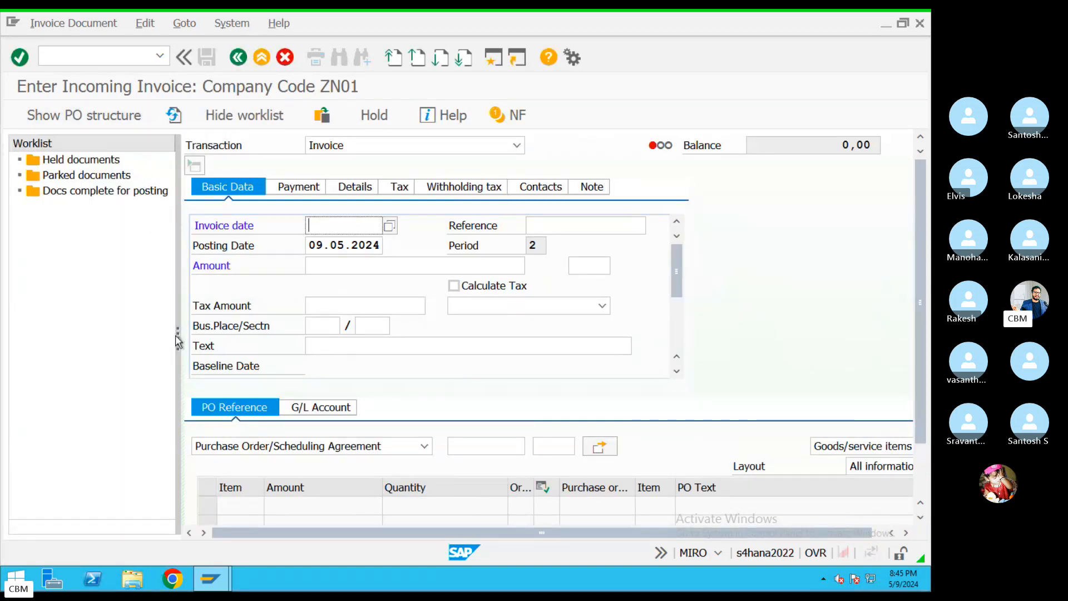
pyautogui.moveTo(178, 340); pyautogui.dragTo(99, 334)
pyautogui.click(61, 25)
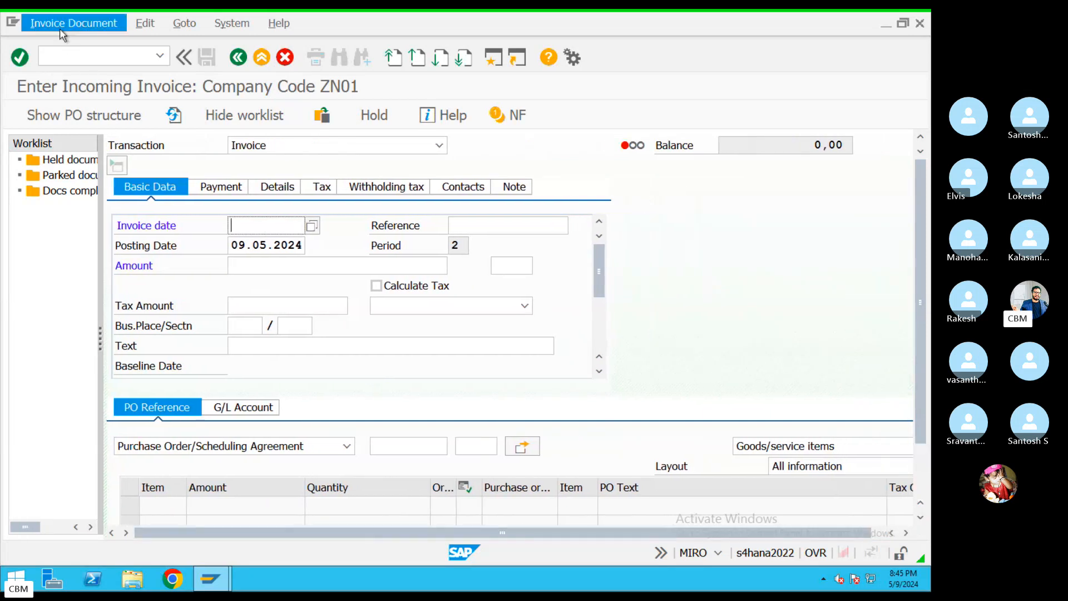
pyautogui.click(62, 44)
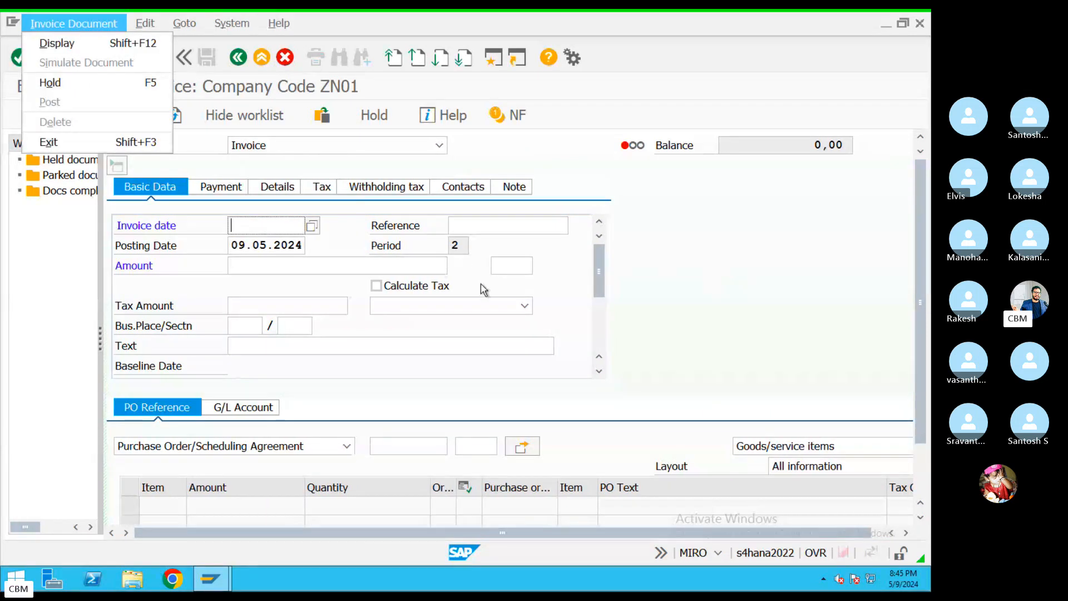
pyautogui.moveTo(595, 275); pyautogui.dragTo(594, 288)
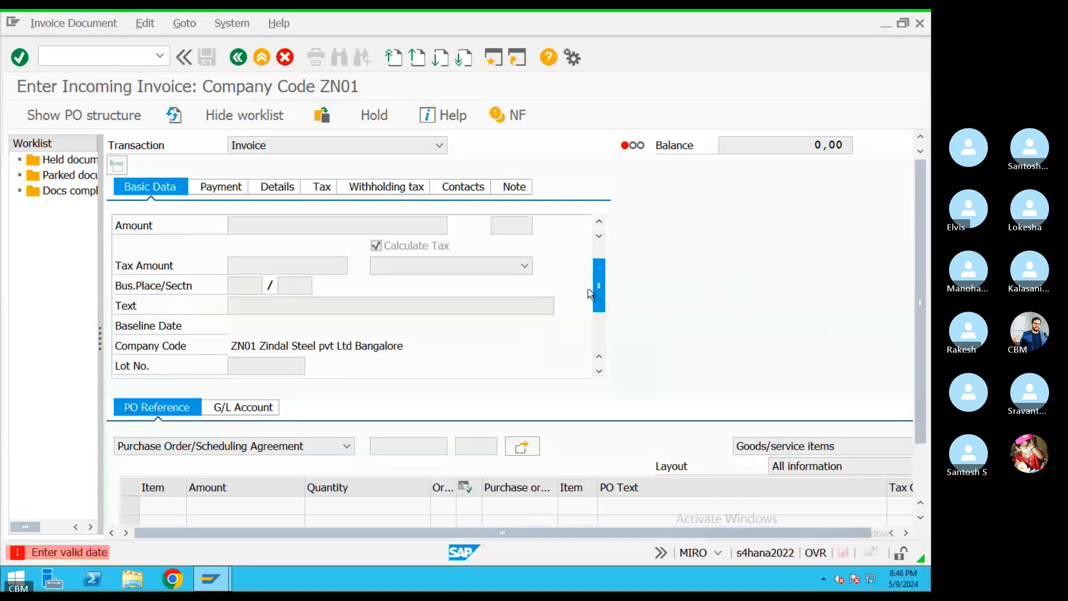
pyautogui.scroll(1, 253, 345)
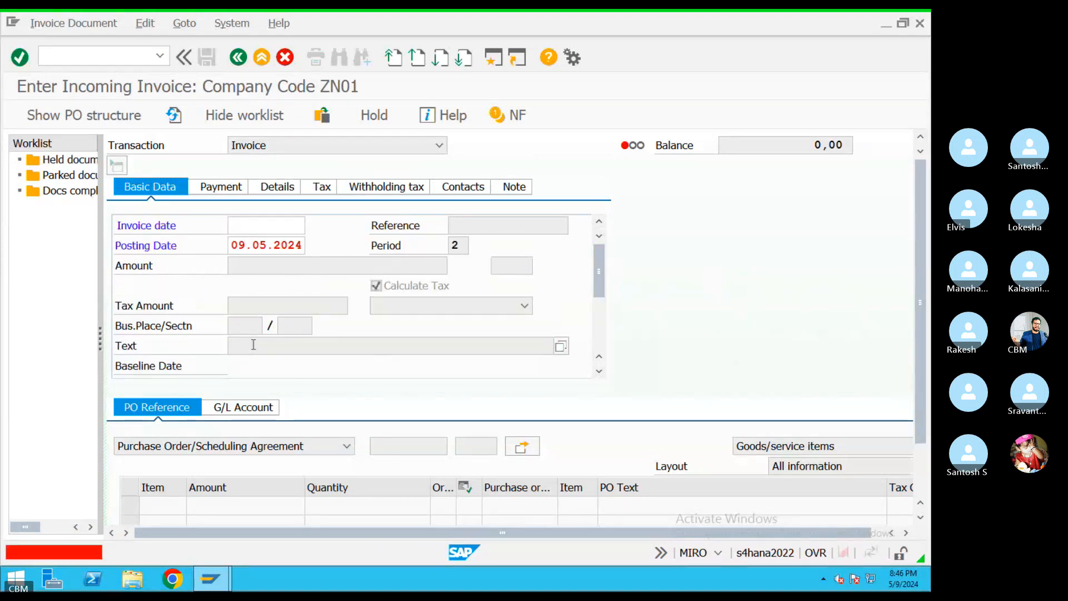
pyautogui.scroll(-3, 291, 344)
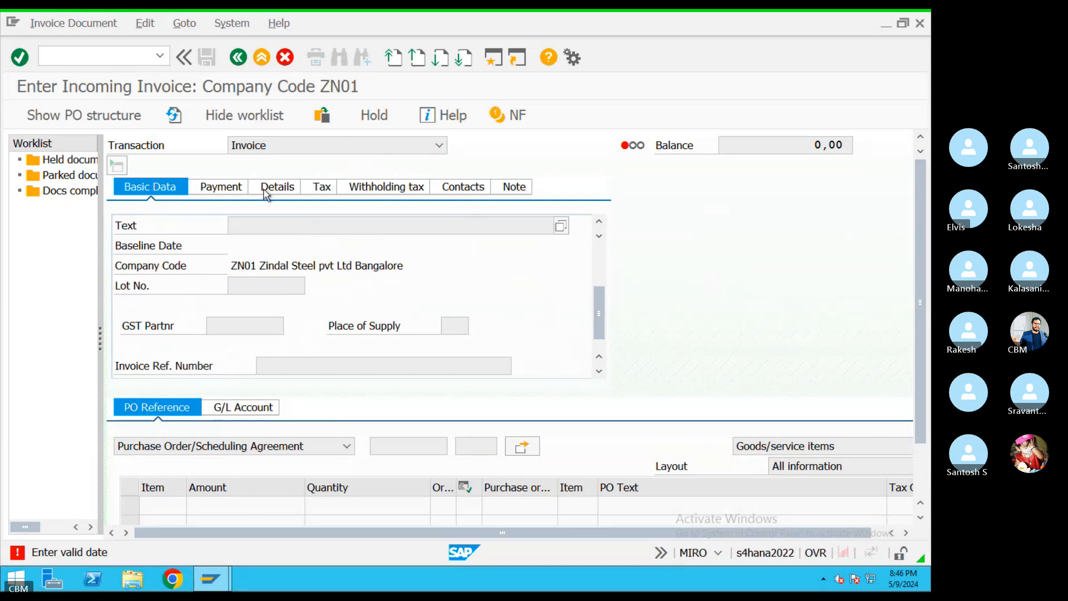
pyautogui.click(237, 192)
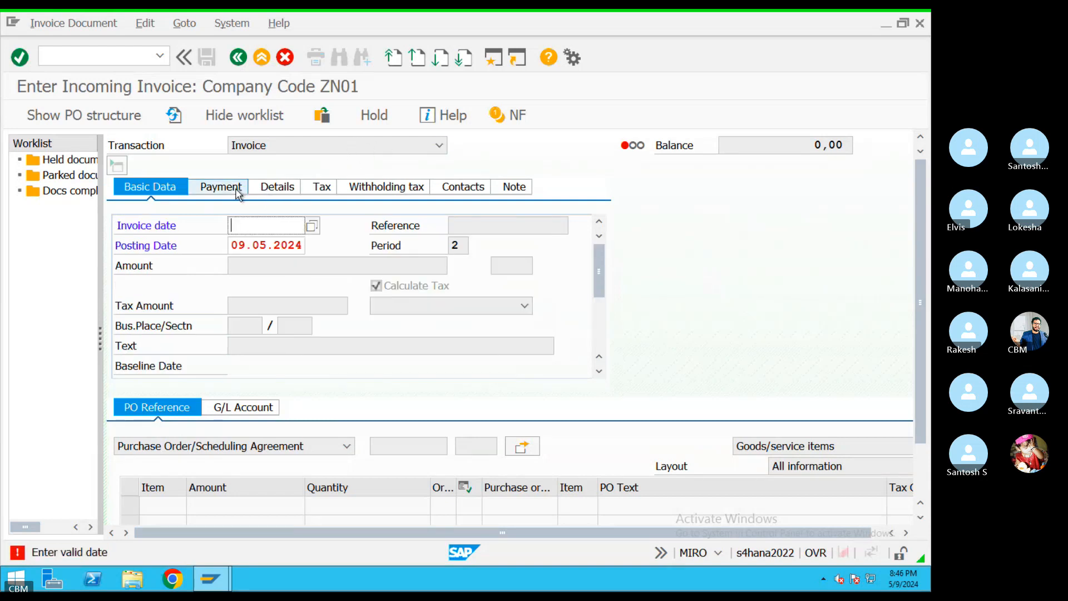
# Pick 9 May 2024 as invoice date from the calendar and acknowledge the posting periods notice
pyautogui.click(312, 226)
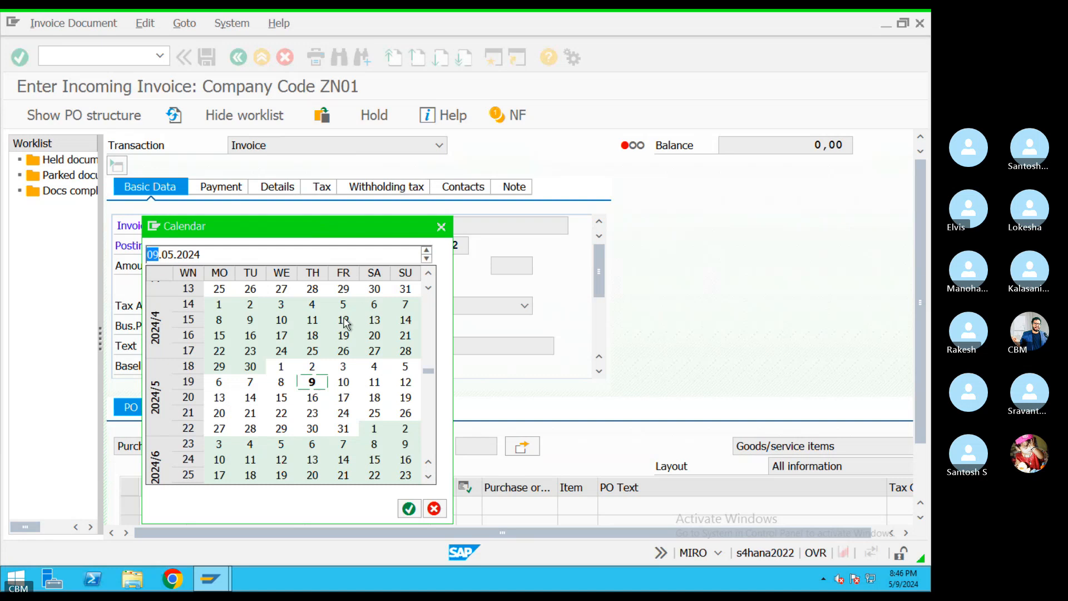
pyautogui.doubleClick(312, 380)
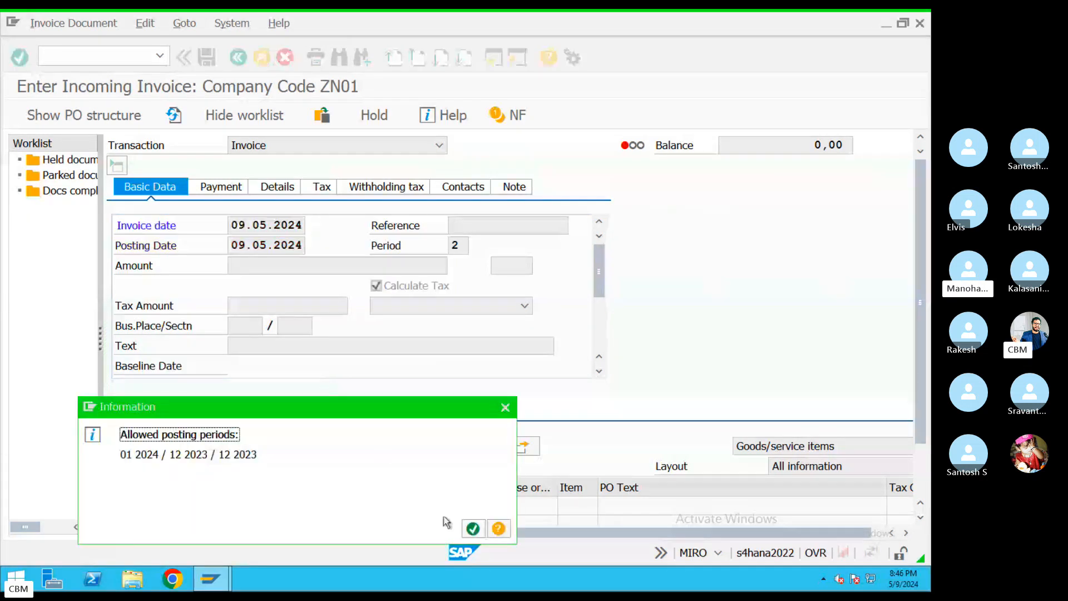
pyautogui.click(471, 528)
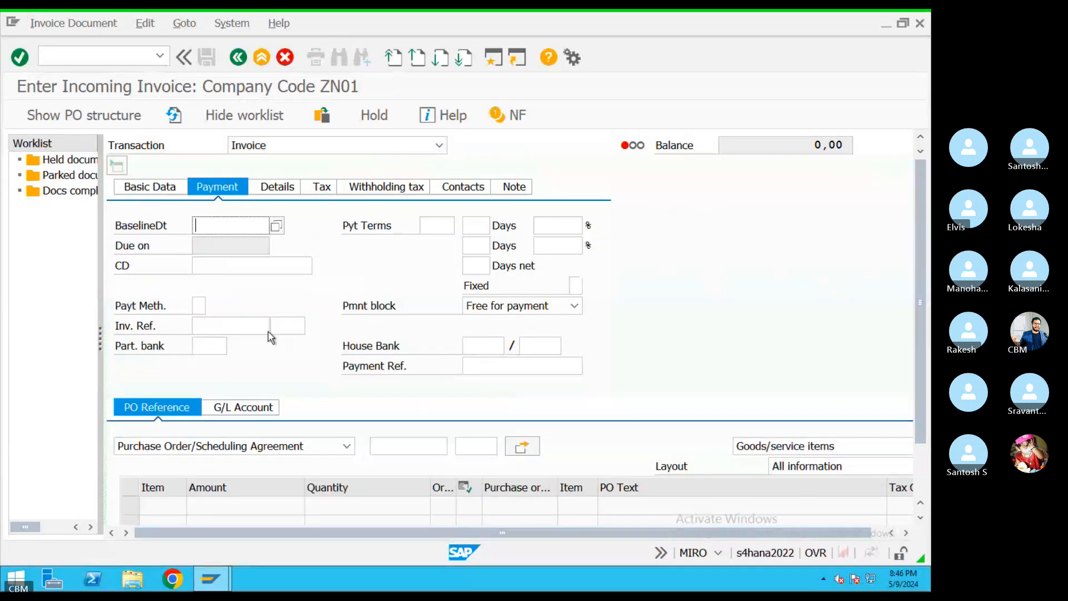
pyautogui.click(154, 191)
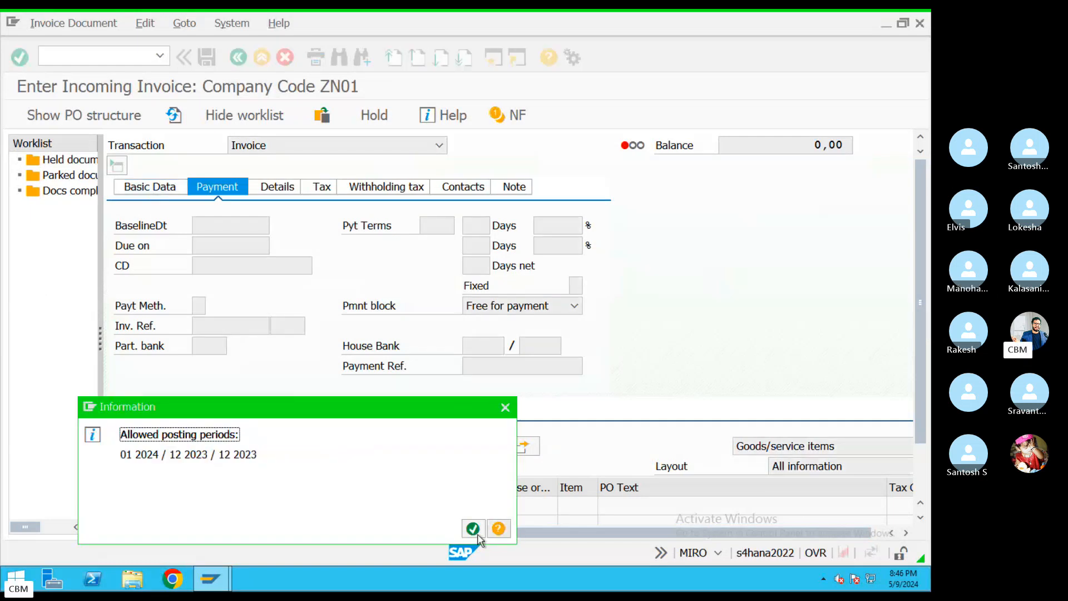
pyautogui.click(472, 529)
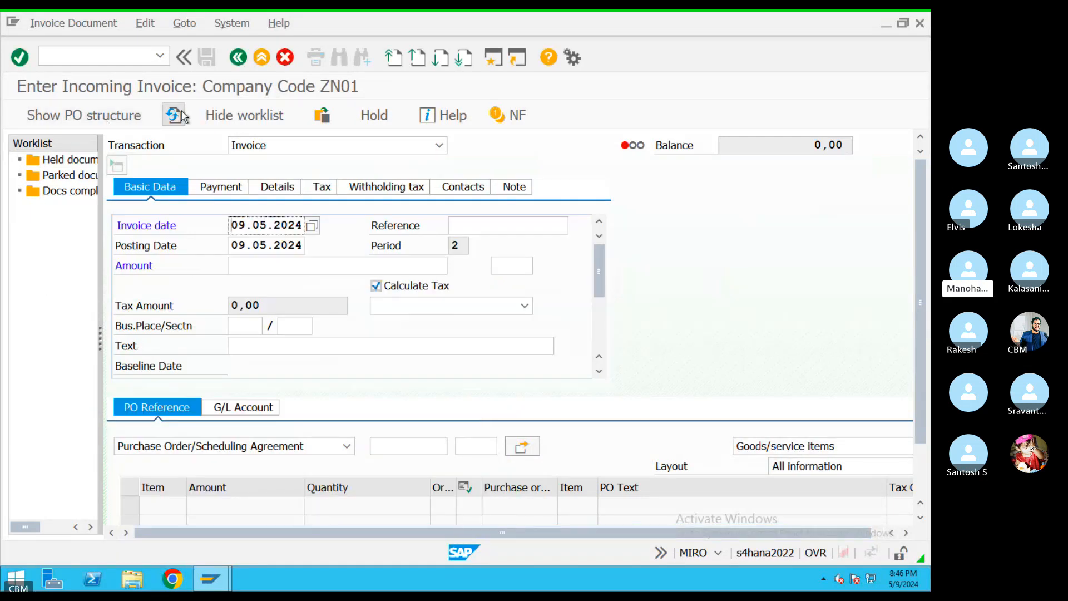
pyautogui.moveTo(593, 273); pyautogui.dragTo(595, 295)
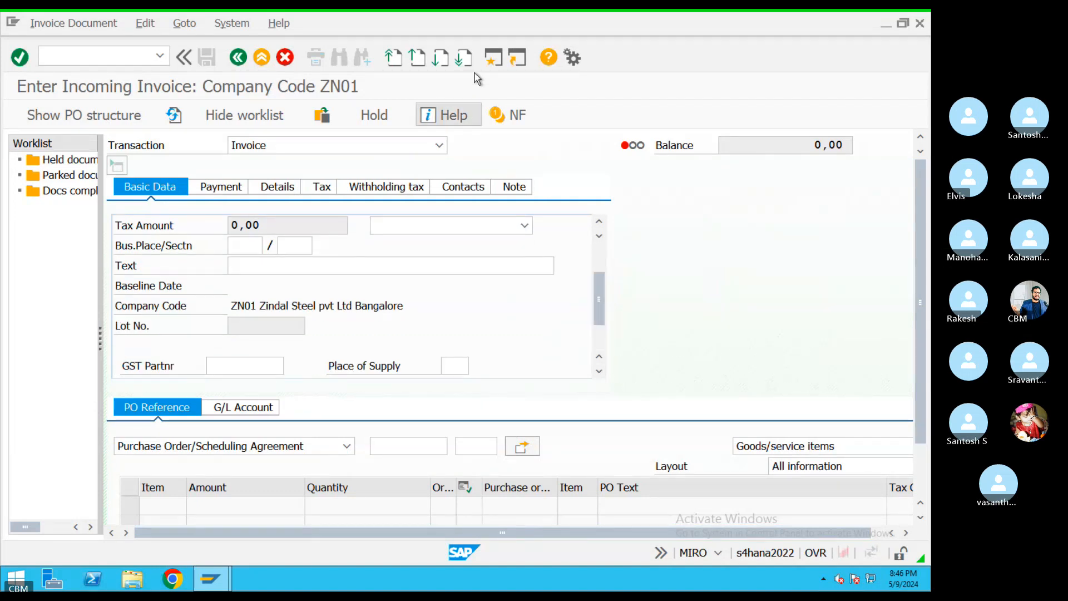
# Open a second SAP session running FS00 central G/L account maintenance
pyautogui.click(493, 64)
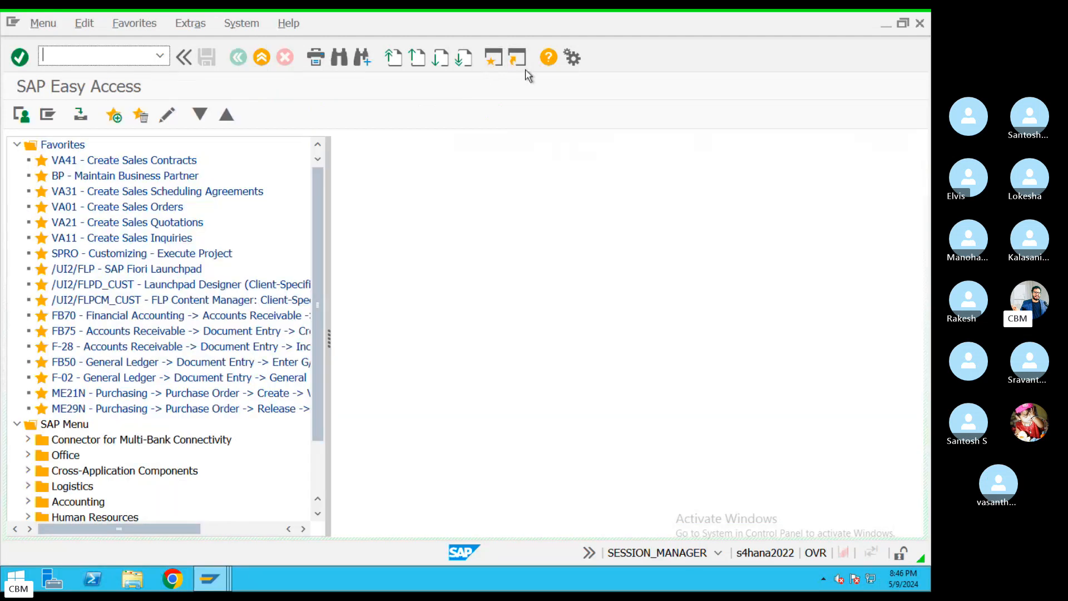
pyautogui.write('FS00')
pyautogui.press('Return')
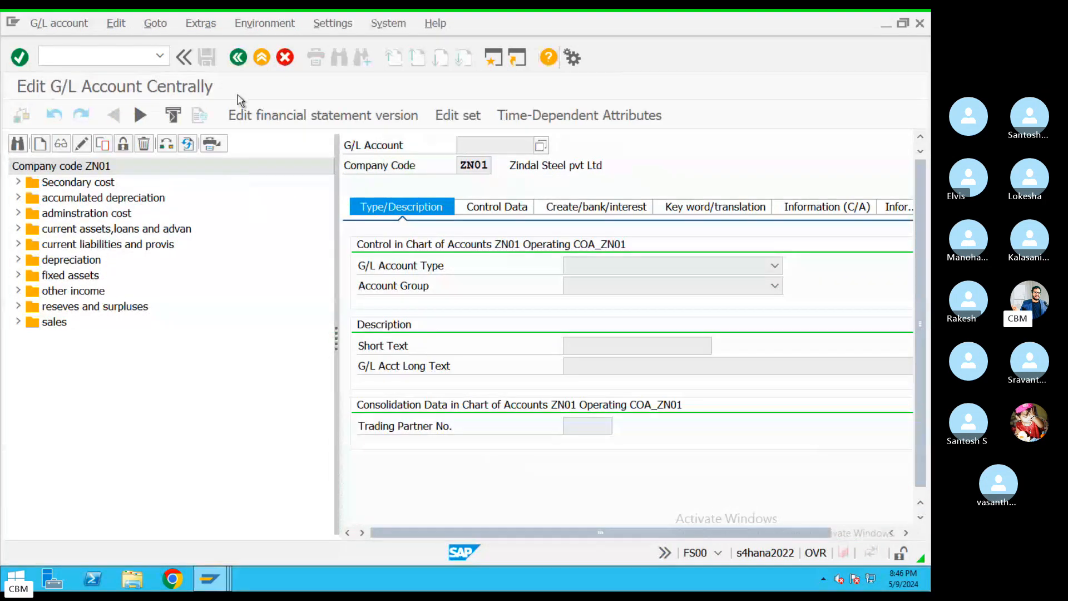
pyautogui.click(238, 57)
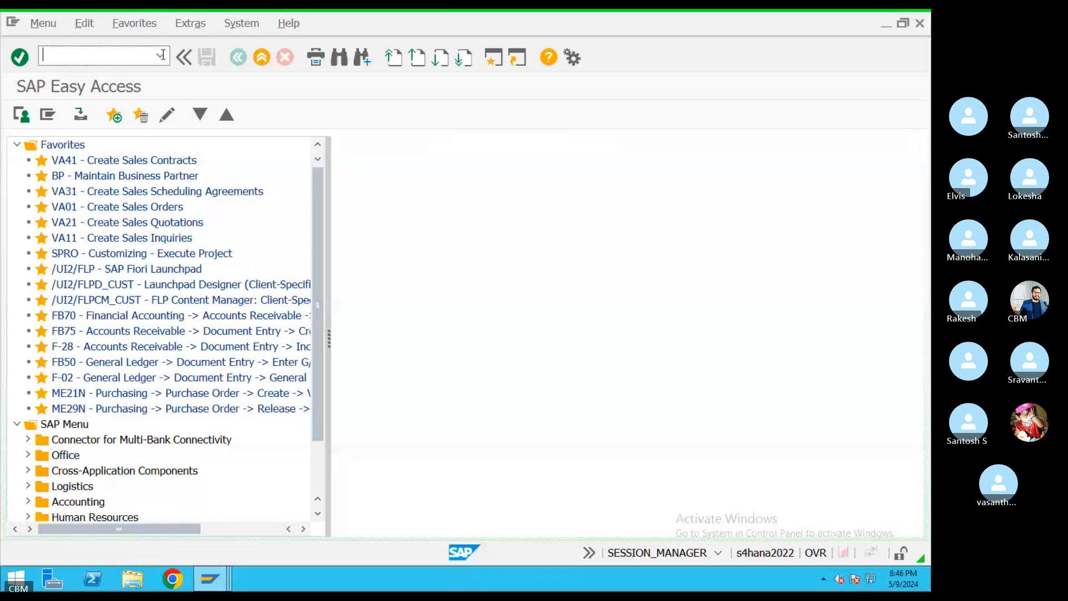
pyautogui.write('FS00')
pyautogui.press('Return')
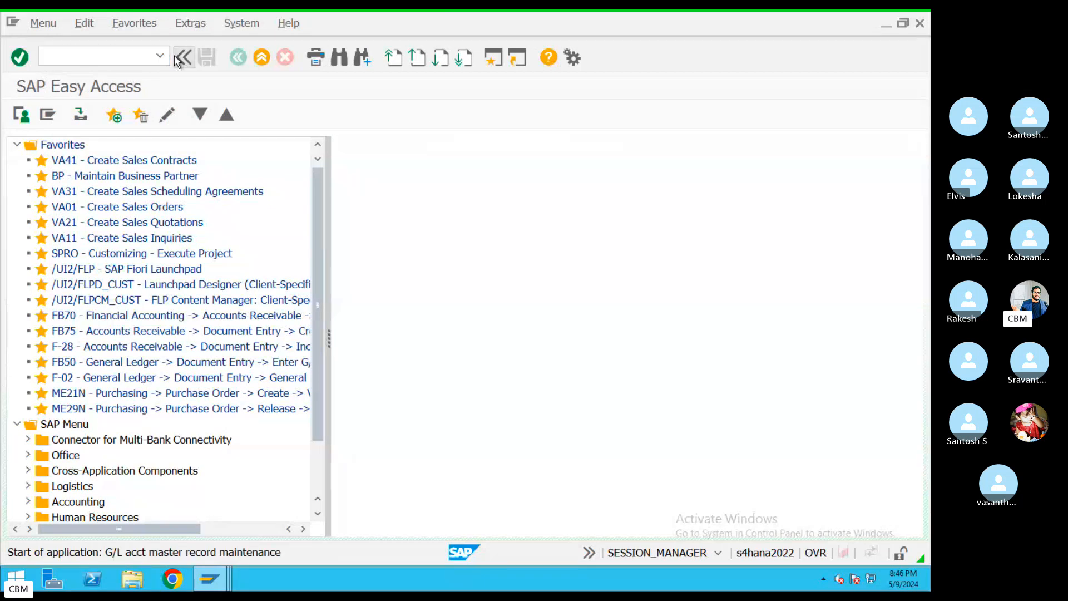
# Switch the account tree to company code KIM, then bring the invoice window back forward
pyautogui.click(166, 144)
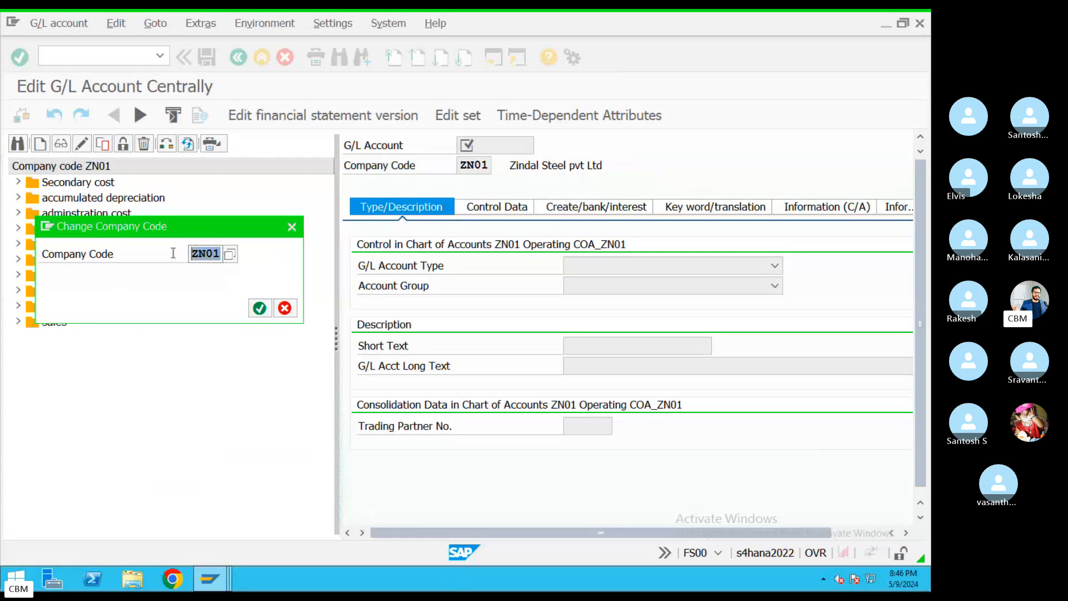
pyautogui.write('KIM')
pyautogui.press('Return')
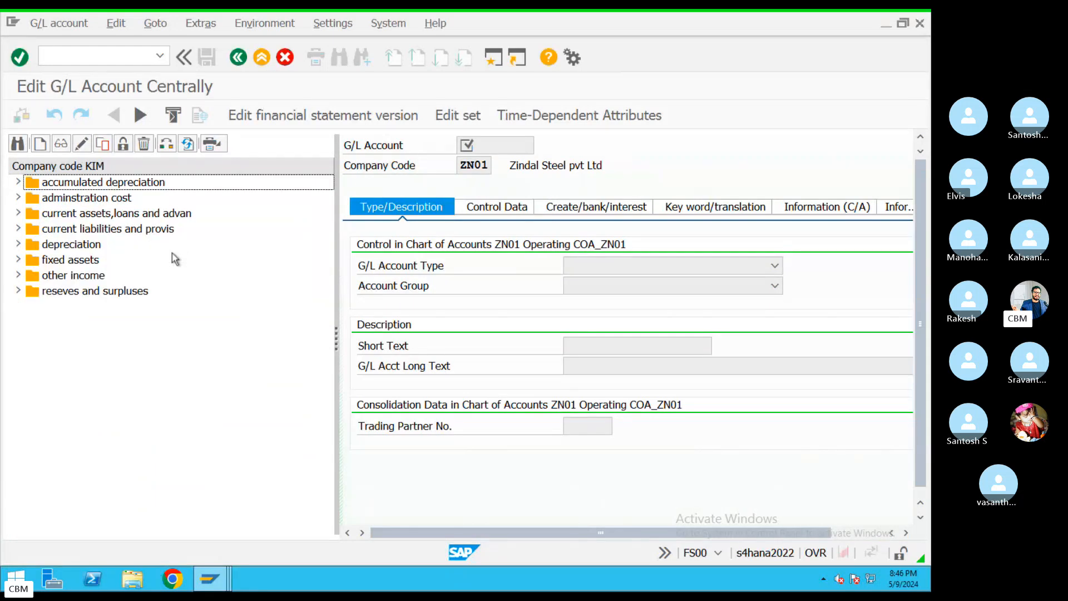
pyautogui.click(209, 577)
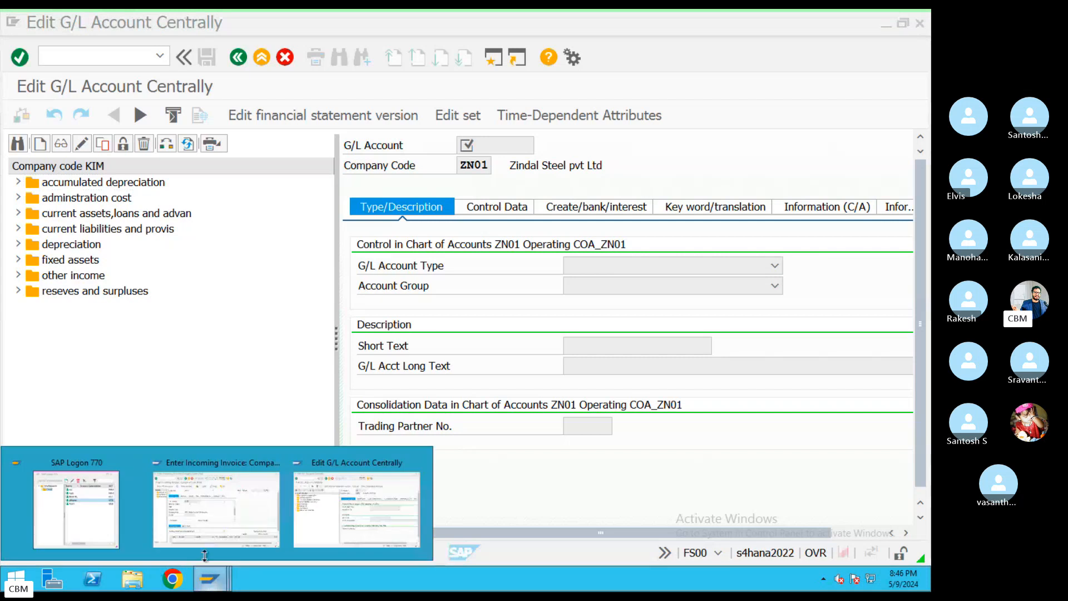
pyautogui.click(230, 520)
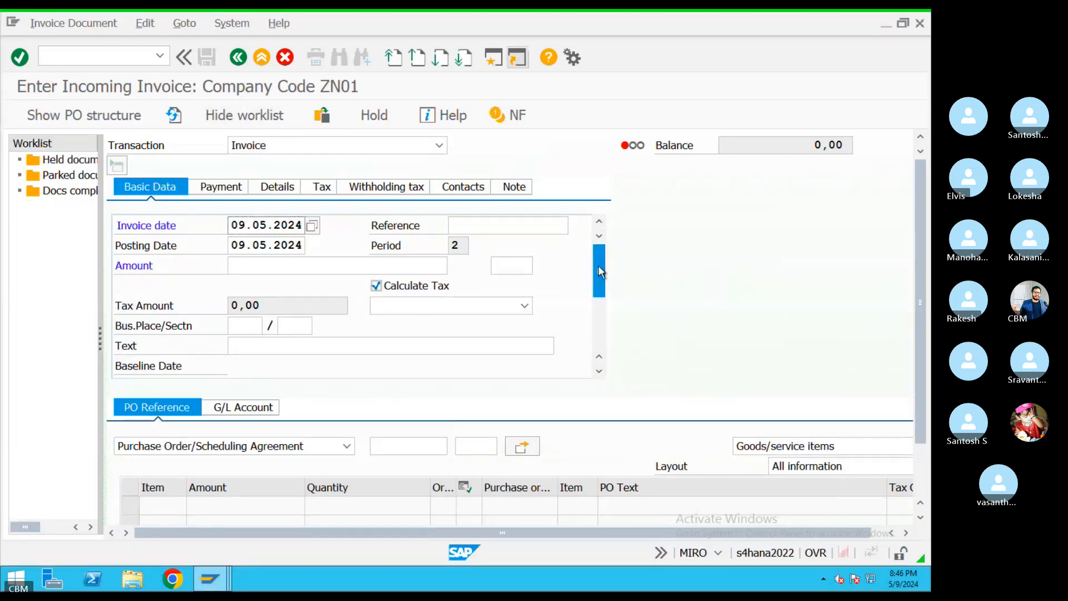
# Leave and rerun MIRO for a fresh invoice, narrowing the PO structure pane
pyautogui.moveTo(599, 288); pyautogui.dragTo(592, 340)
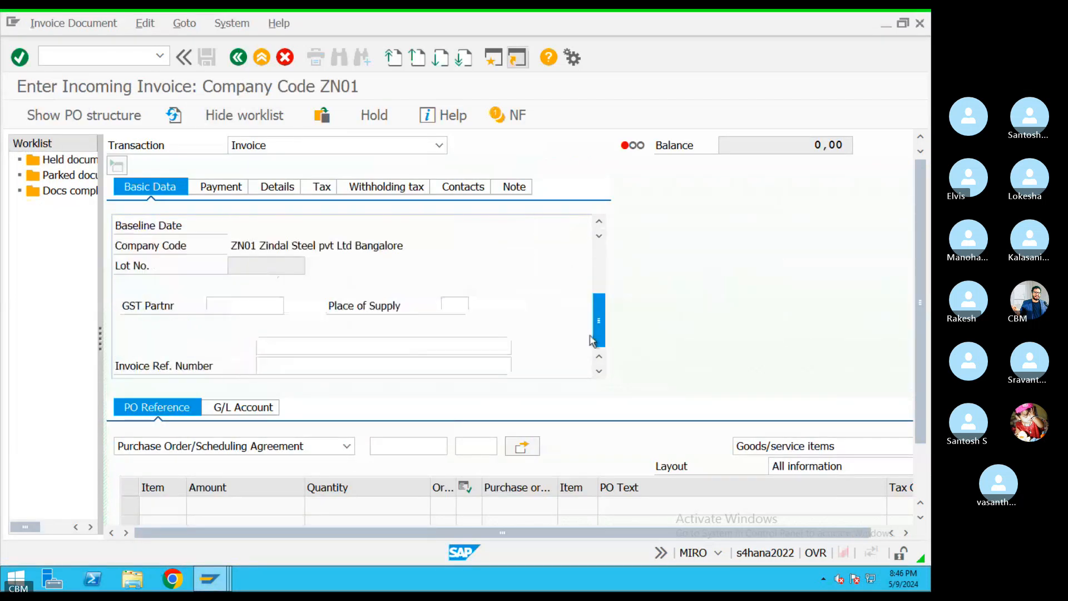
pyautogui.click(238, 56)
pyautogui.write('M')
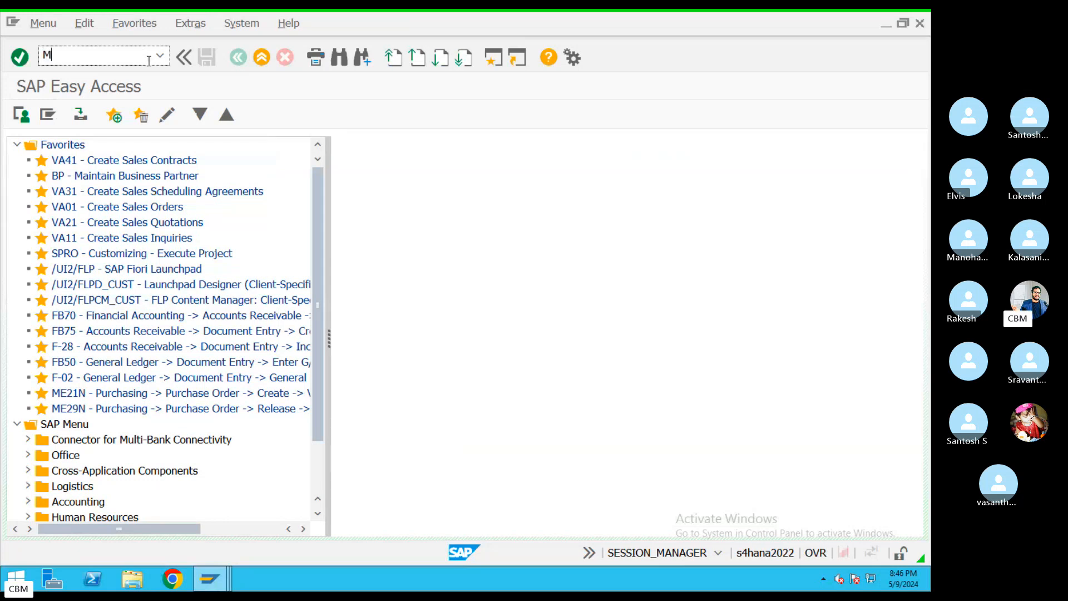
pyautogui.write('IRO')
pyautogui.press('Return')
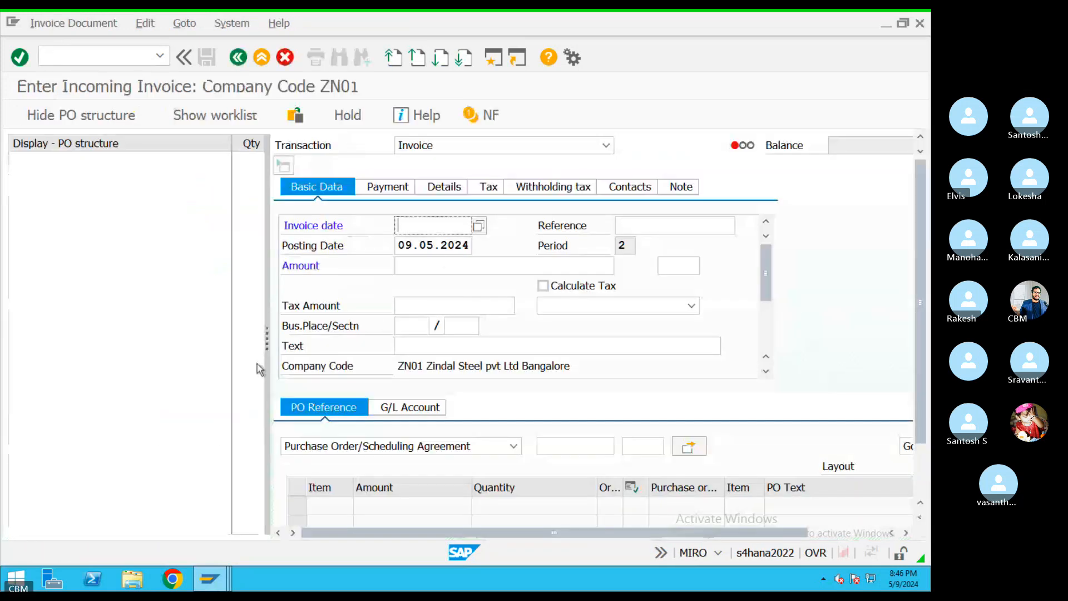
pyautogui.moveTo(249, 340); pyautogui.dragTo(112, 336)
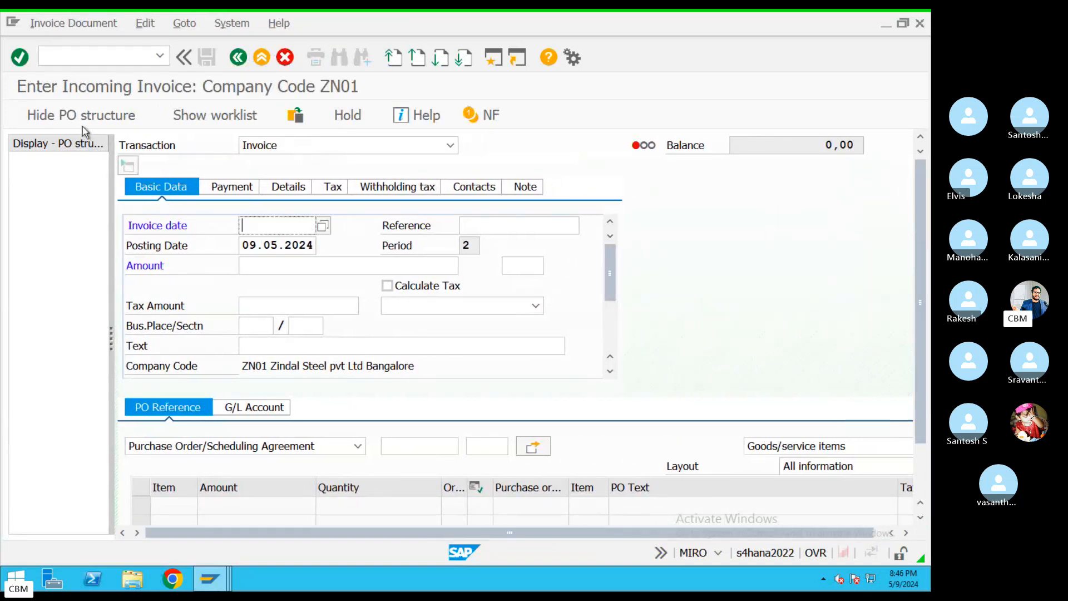
pyautogui.moveTo(610, 274); pyautogui.dragTo(256, 192)
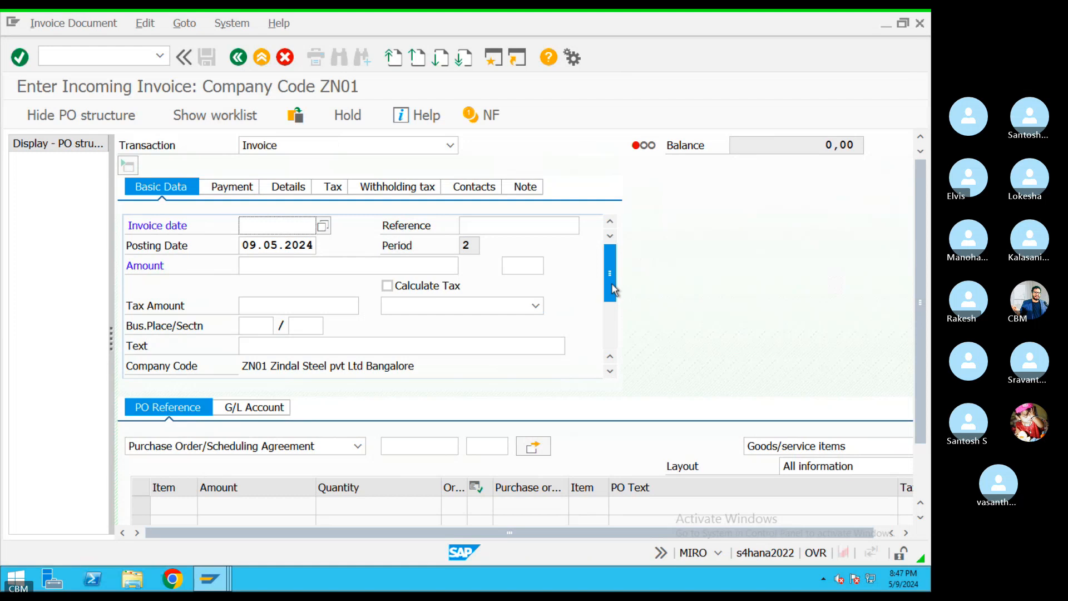
pyautogui.moveTo(614, 290); pyautogui.dragTo(614, 296)
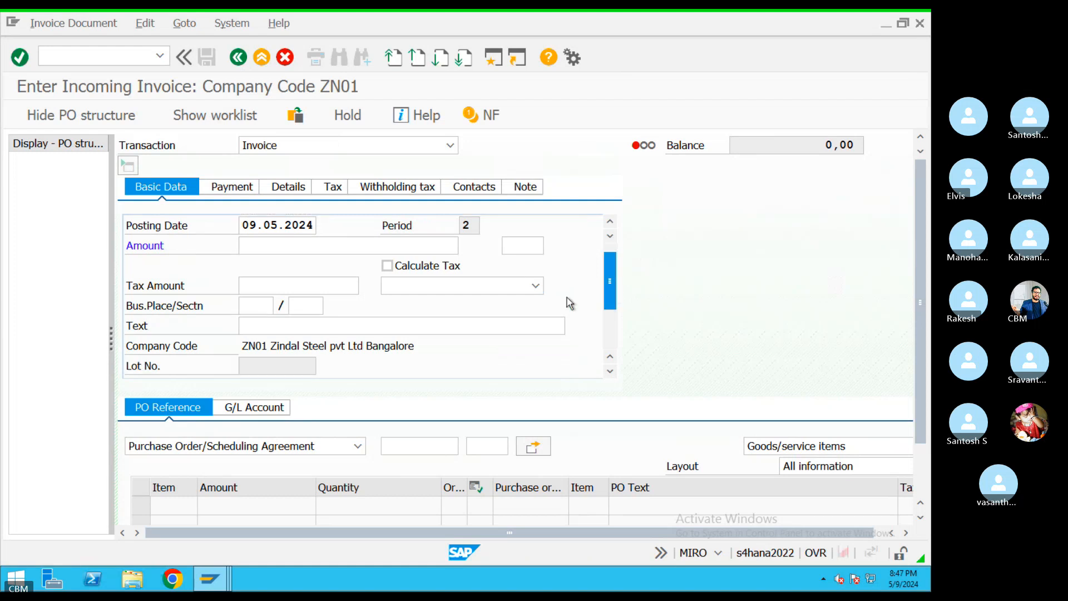
# Check the header, which flags 'Enter valid date', then open invoice help and Company Code functions
pyautogui.click(252, 343)
pyautogui.press('Return')
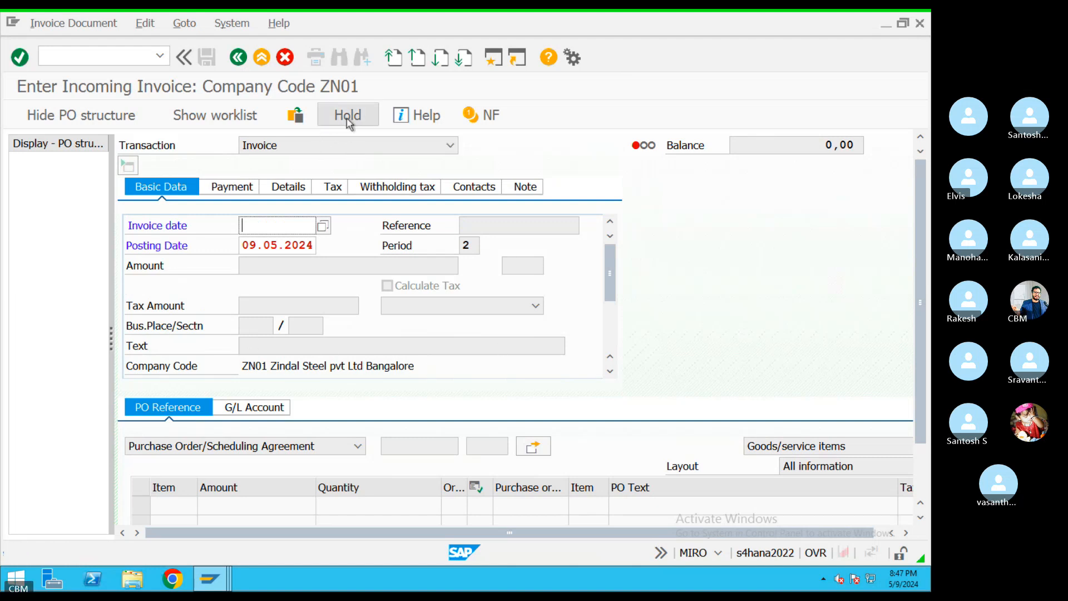
pyautogui.click(418, 118)
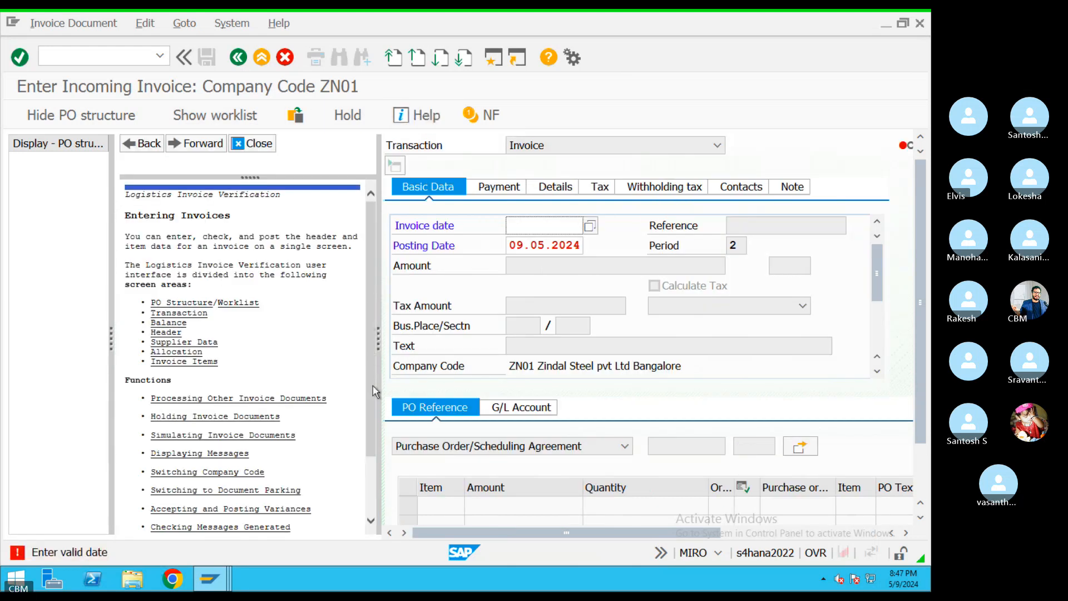
pyautogui.moveTo(379, 342); pyautogui.dragTo(129, 343)
pyautogui.moveTo(639, 275); pyautogui.dragTo(642, 308)
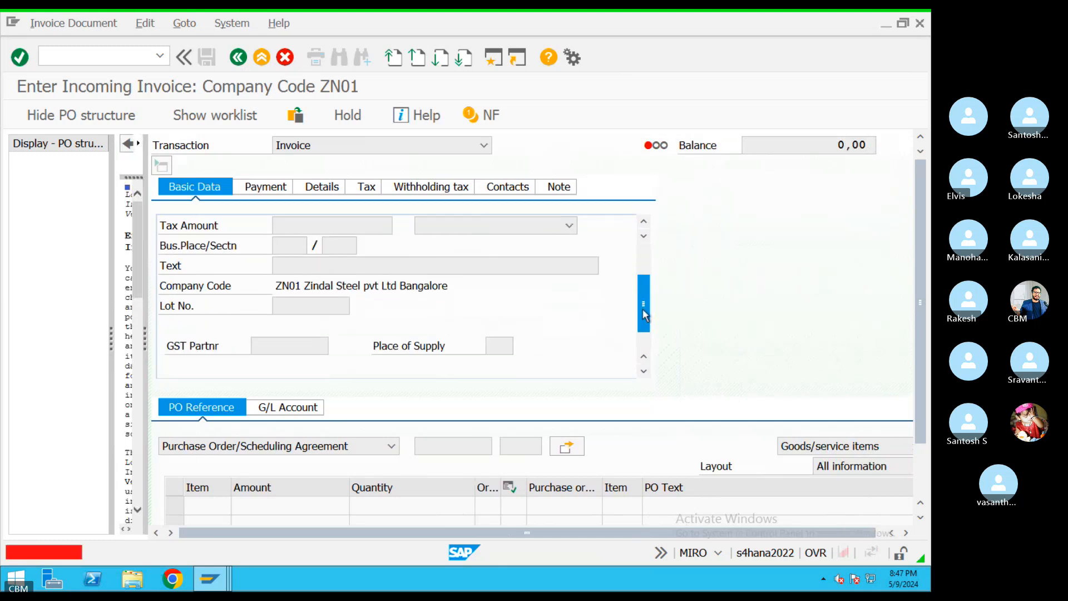
pyautogui.click(220, 290)
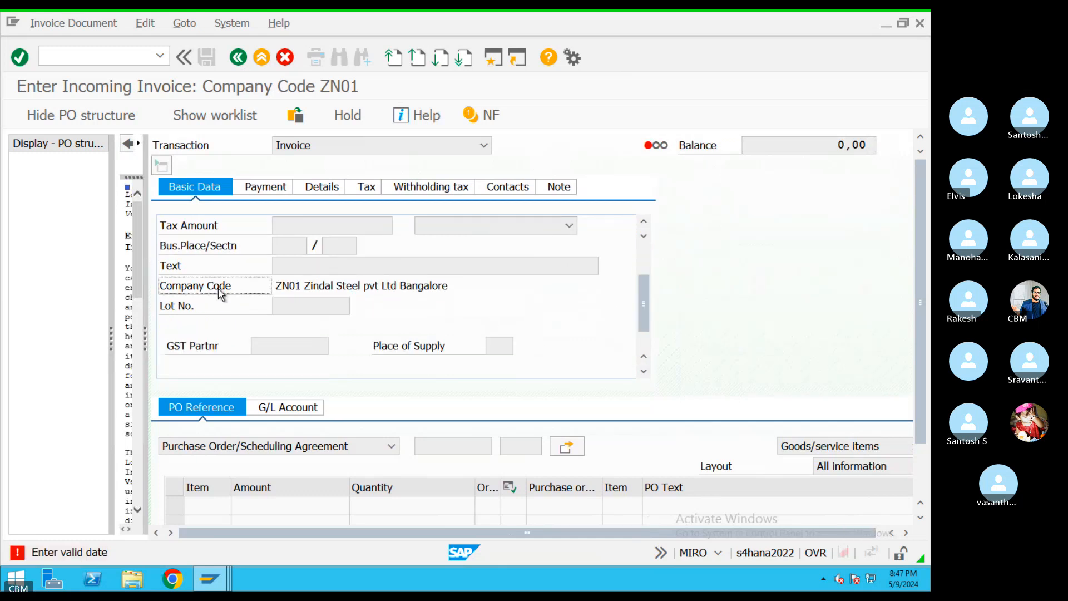
pyautogui.rightClick(220, 290)
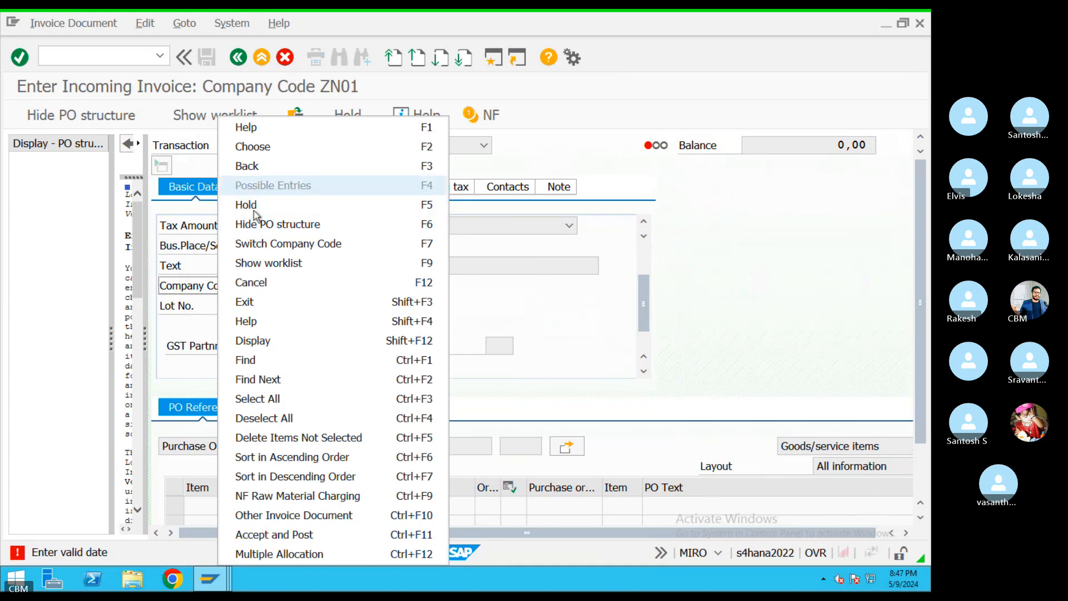
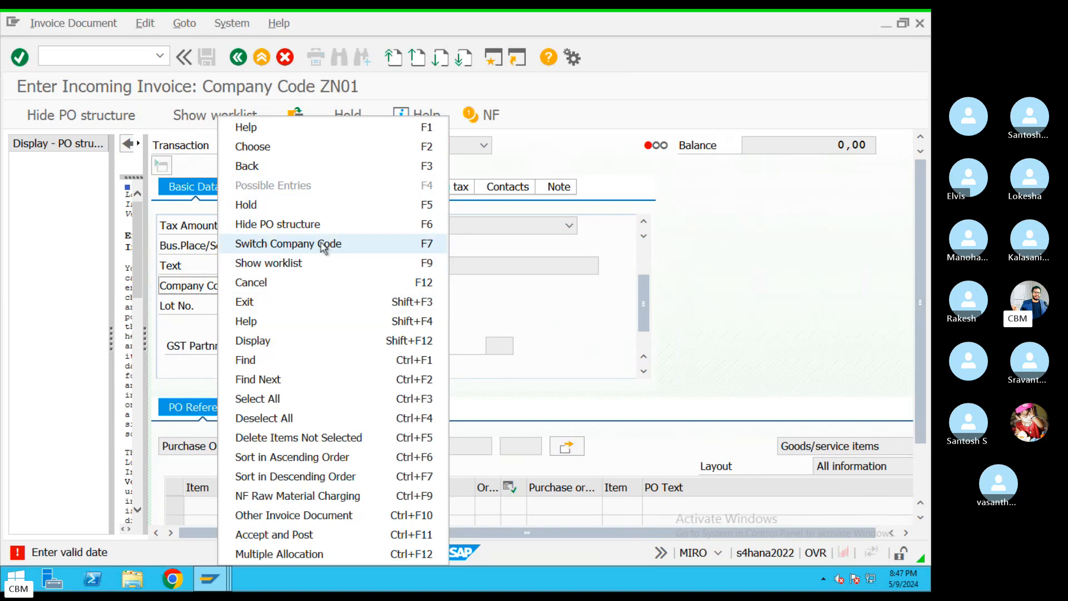
# Switch the invoice entry's company code from ZN01 to KIM
pyautogui.click(285, 246)
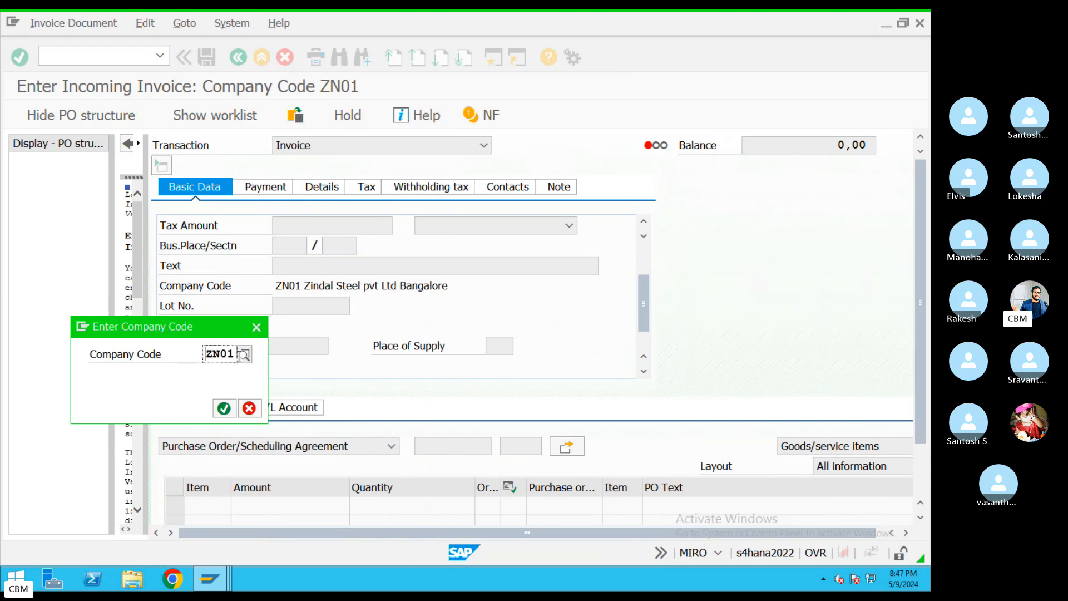
pyautogui.moveTo(242, 355); pyautogui.dragTo(174, 358)
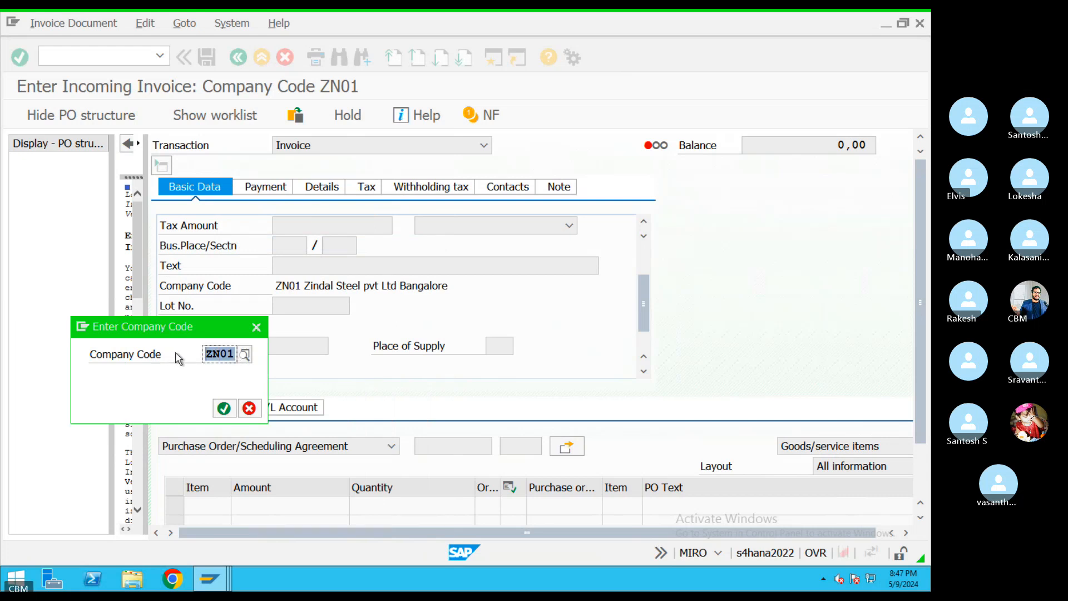
pyautogui.write('KIM')
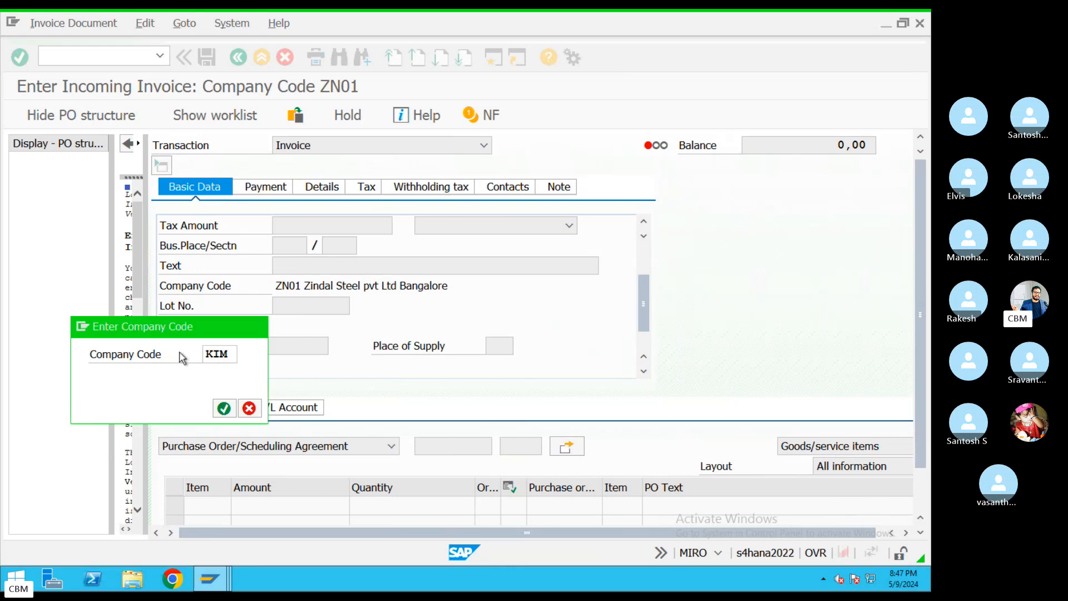
pyautogui.press('Return')
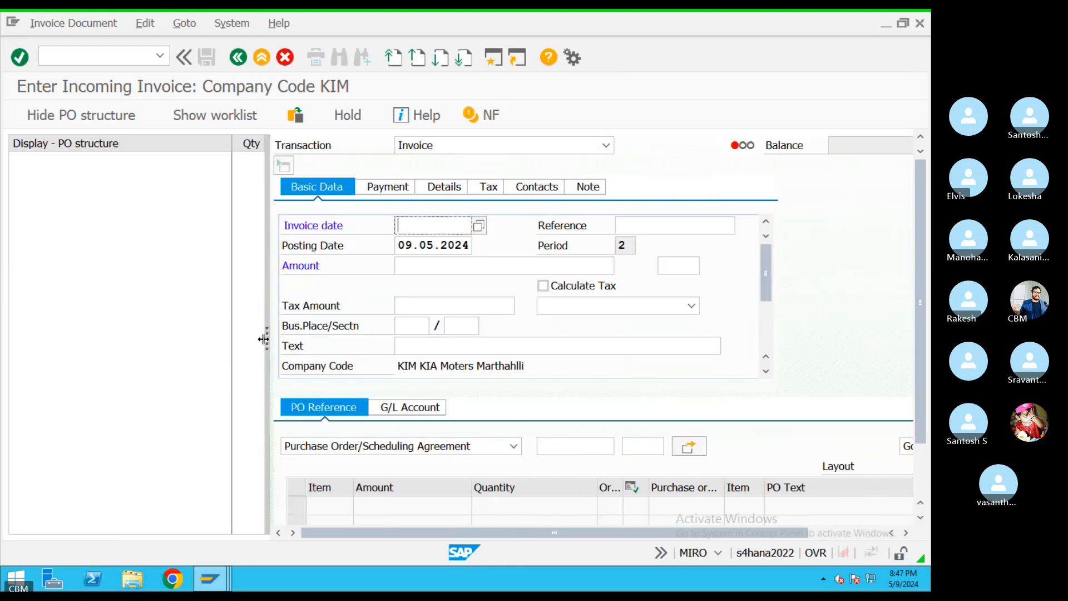
# Widen the invoice form by shrinking the PO structure pane, then go to the purchase order field
pyautogui.moveTo(263, 338); pyautogui.dragTo(48, 342)
pyautogui.click(204, 370)
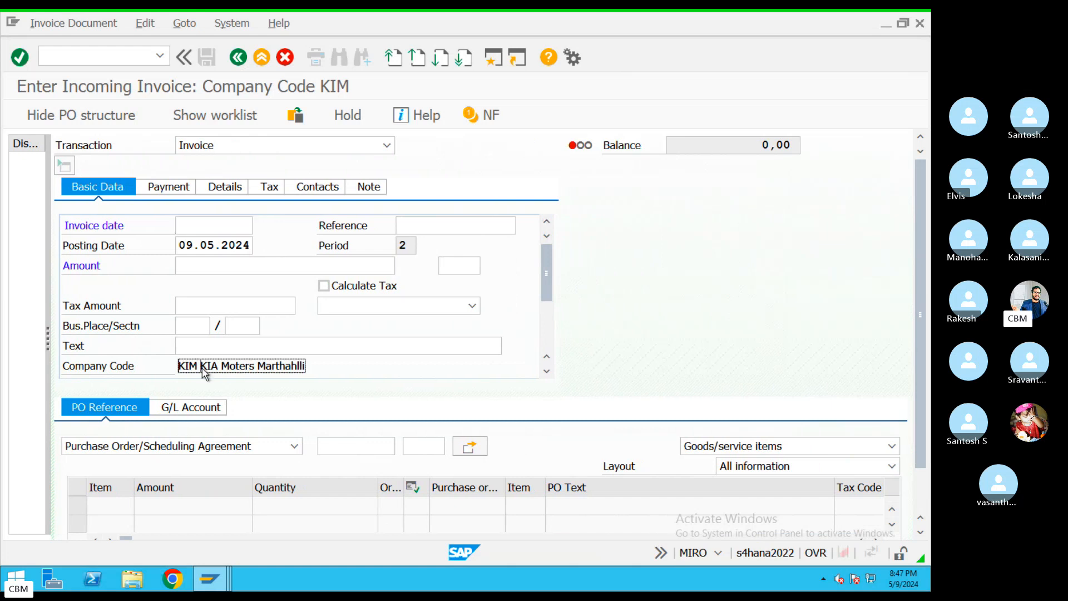
pyautogui.rightClick(204, 370)
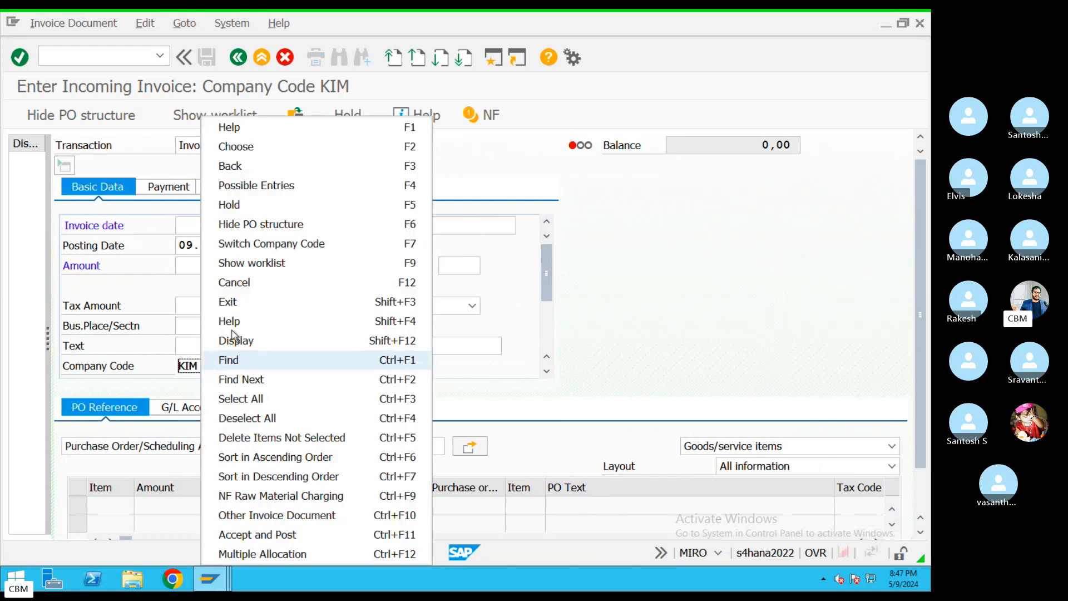
pyautogui.click(704, 291)
pyautogui.click(357, 445)
pyautogui.hotkey('ctrl', 'Left')
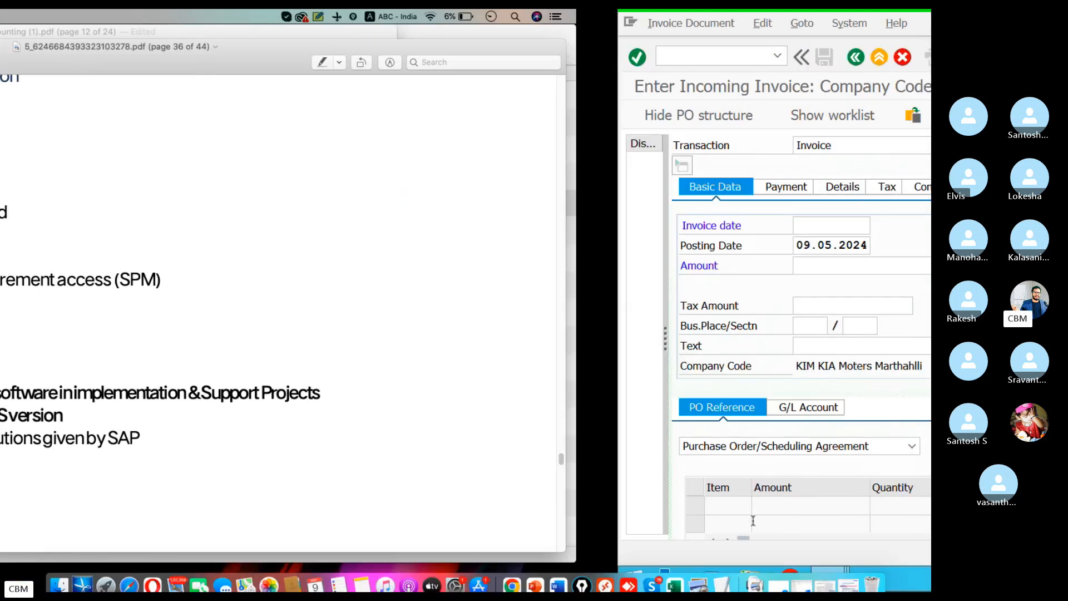
pyautogui.click(728, 550)
pyautogui.click(480, 417)
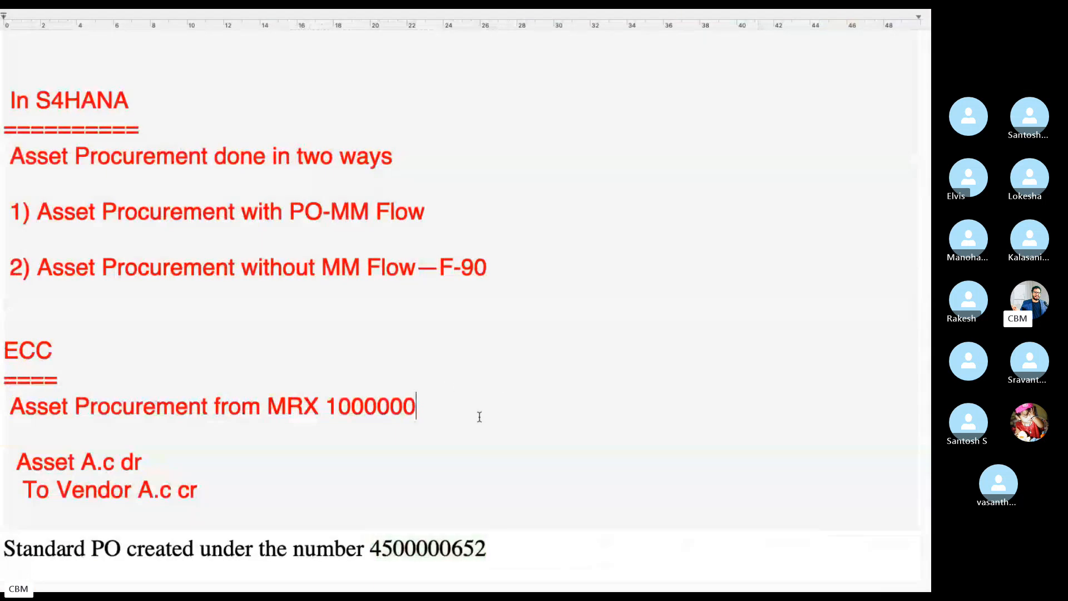
pyautogui.doubleClick(376, 548)
pyautogui.hotkey('ctrl', 'c')
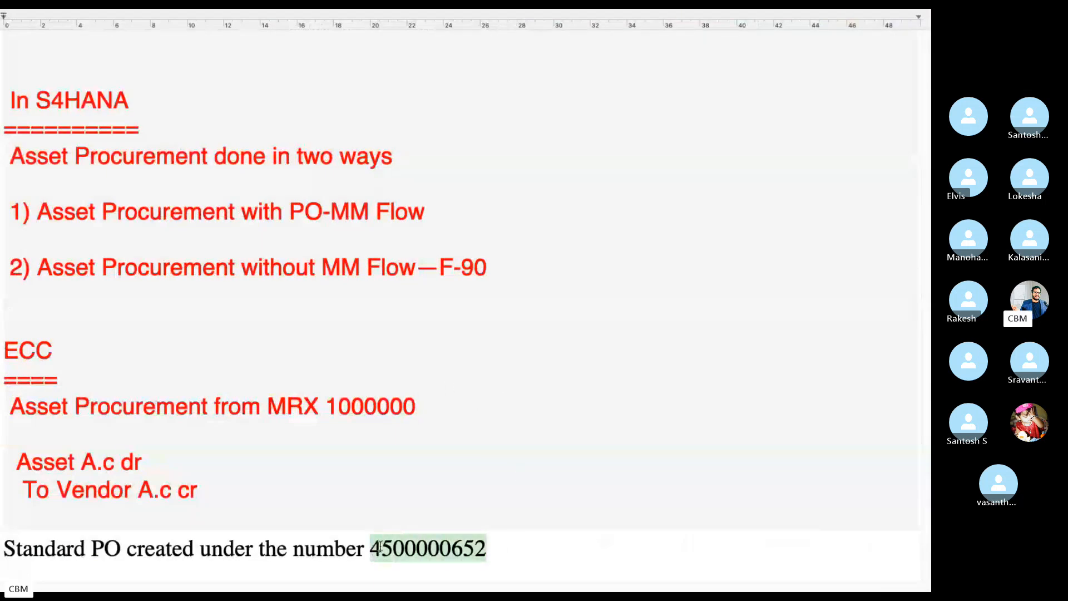
pyautogui.hotkey('ctrl', 'Left')
pyautogui.click(604, 555)
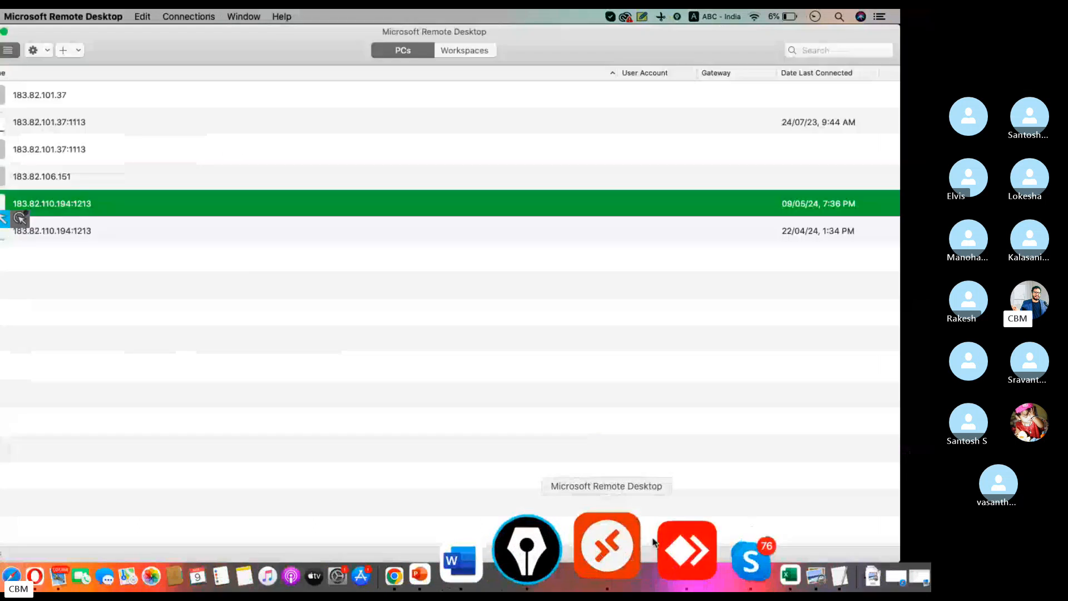
pyautogui.hotkey('ctrl', 'v')
# Validate the PO, set invoice date 09.05.2024 and adopt the PO items
pyautogui.press('Return')
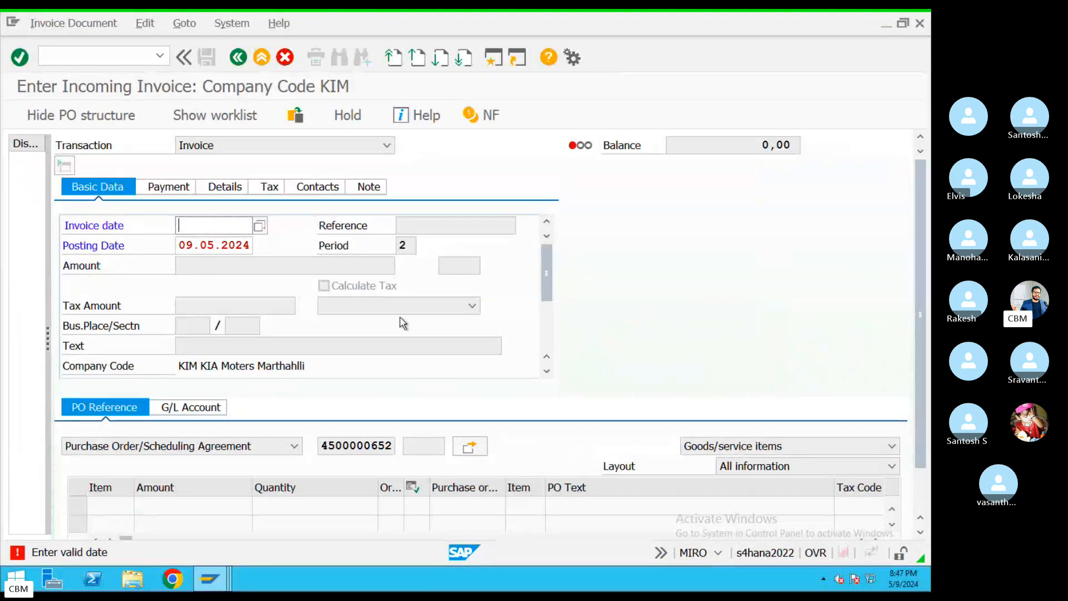
pyautogui.click(259, 225)
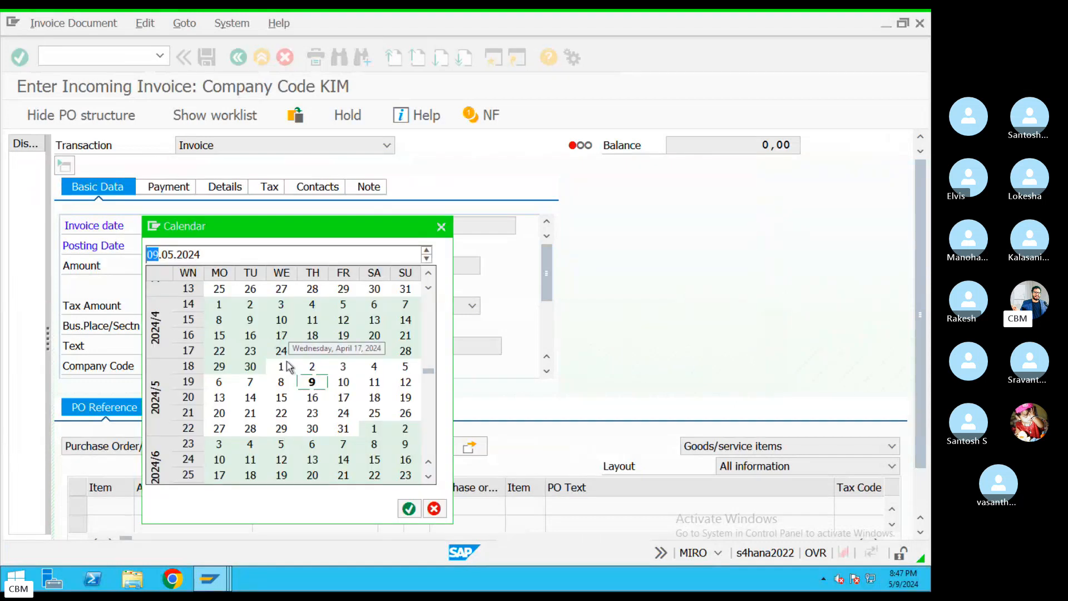
pyautogui.doubleClick(325, 387)
pyautogui.press('Return')
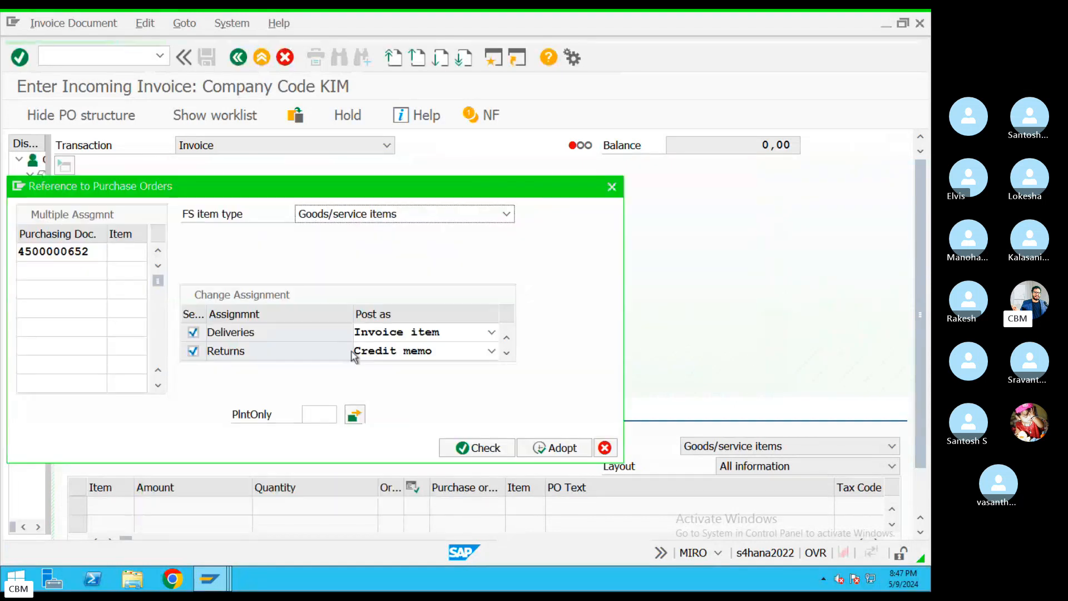
pyautogui.click(544, 454)
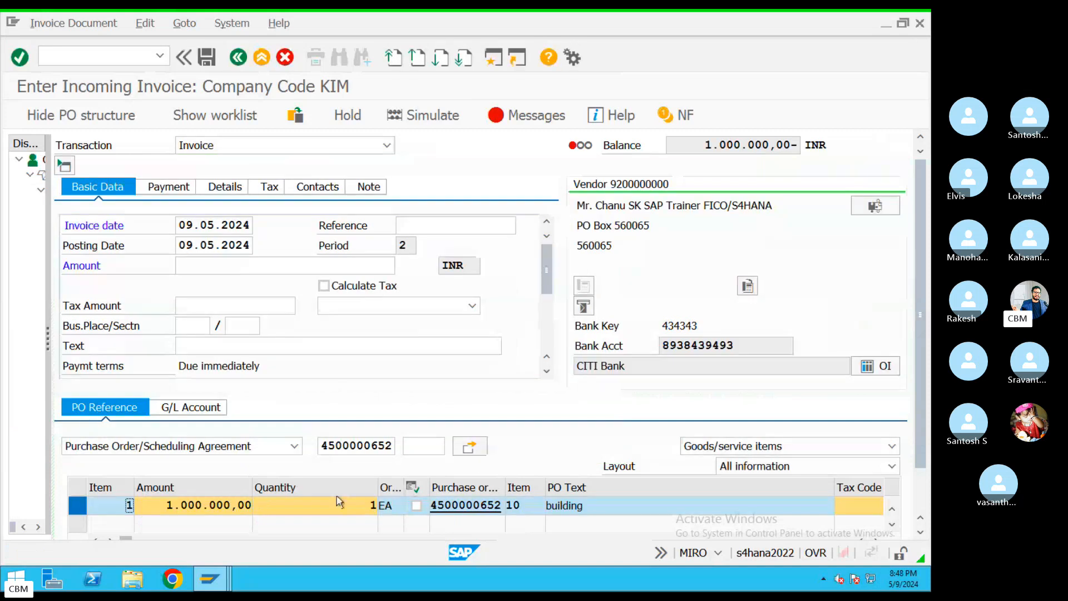
# Turn on tax calculation and use tax code K1 (Input TAX 5%) for item and header
pyautogui.click(323, 286)
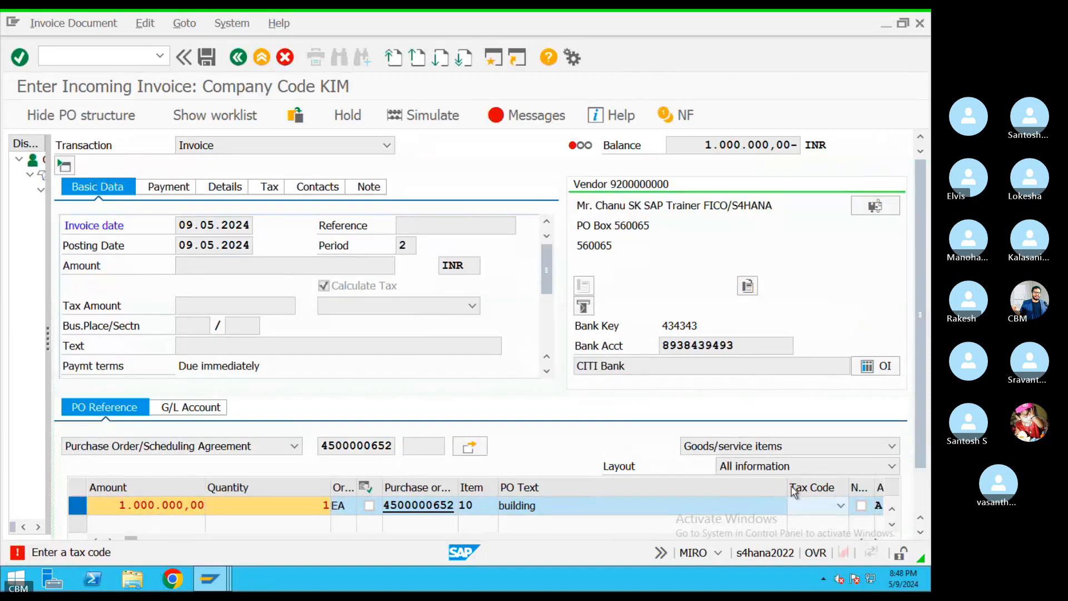
pyautogui.click(841, 505)
pyautogui.click(765, 403)
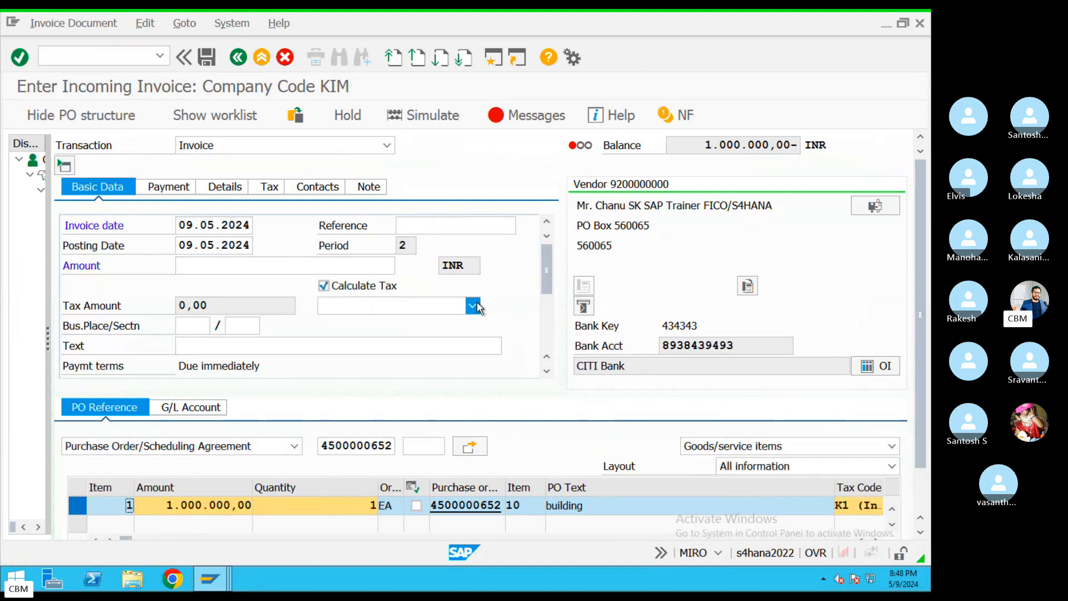
pyautogui.click(479, 305)
pyautogui.click(414, 325)
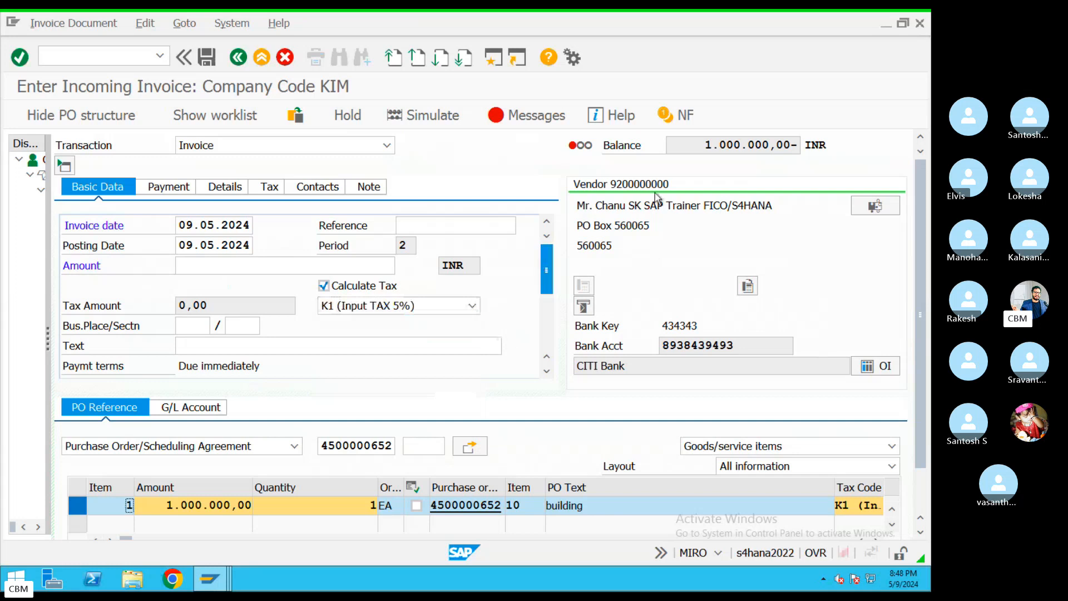
# Enter 1.000.000,00 as the invoice amount so the balance is zero, then check the messages
pyautogui.moveTo(704, 145); pyautogui.dragTo(790, 140)
pyautogui.hotkey('ctrl', 'c')
pyautogui.click(364, 325)
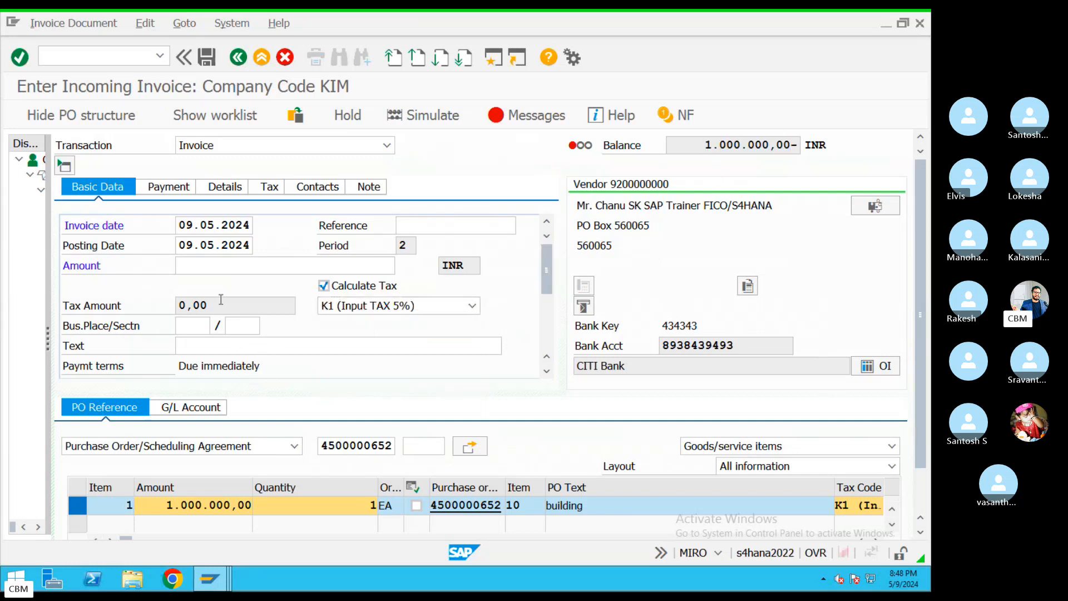
pyautogui.click(211, 266)
pyautogui.hotkey('ctrl', 'v')
pyautogui.press('Return')
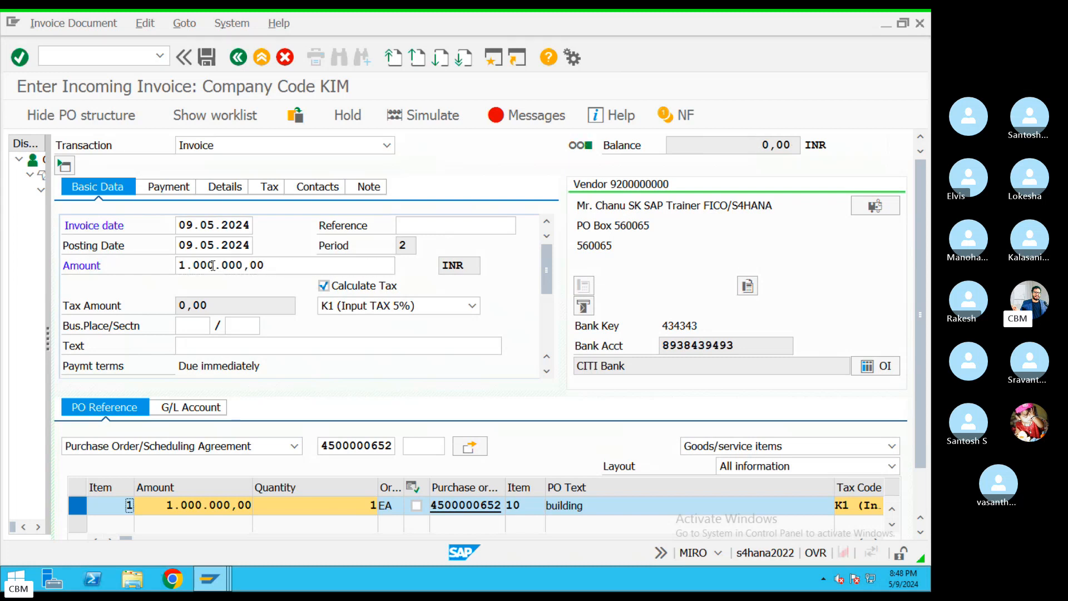
pyautogui.click(501, 115)
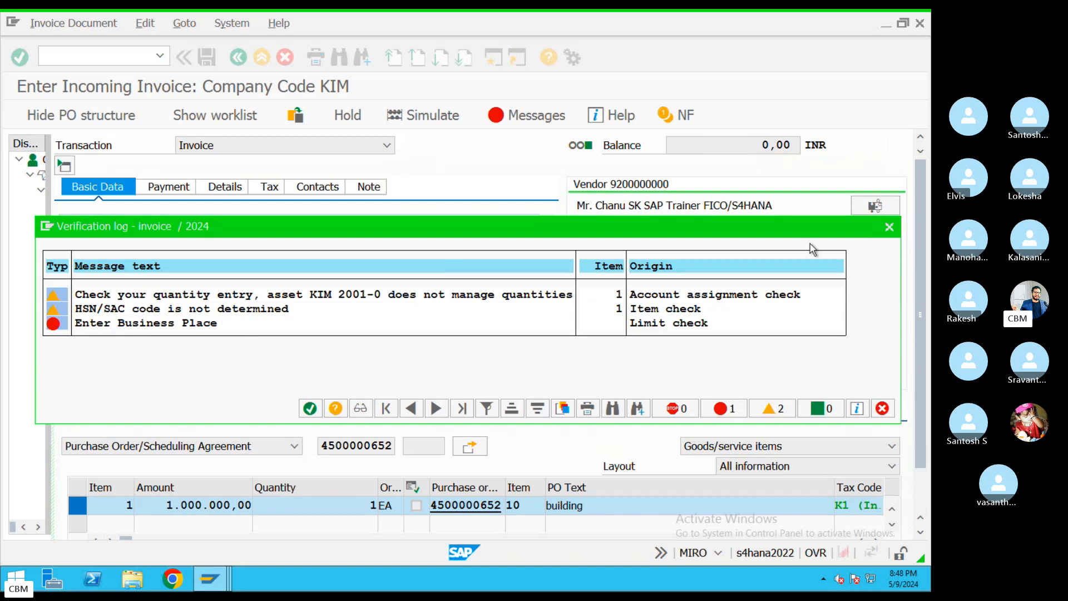
# Close the log, choose BANG as both business place and section, and simulate the posting
pyautogui.click(889, 227)
pyautogui.click(210, 327)
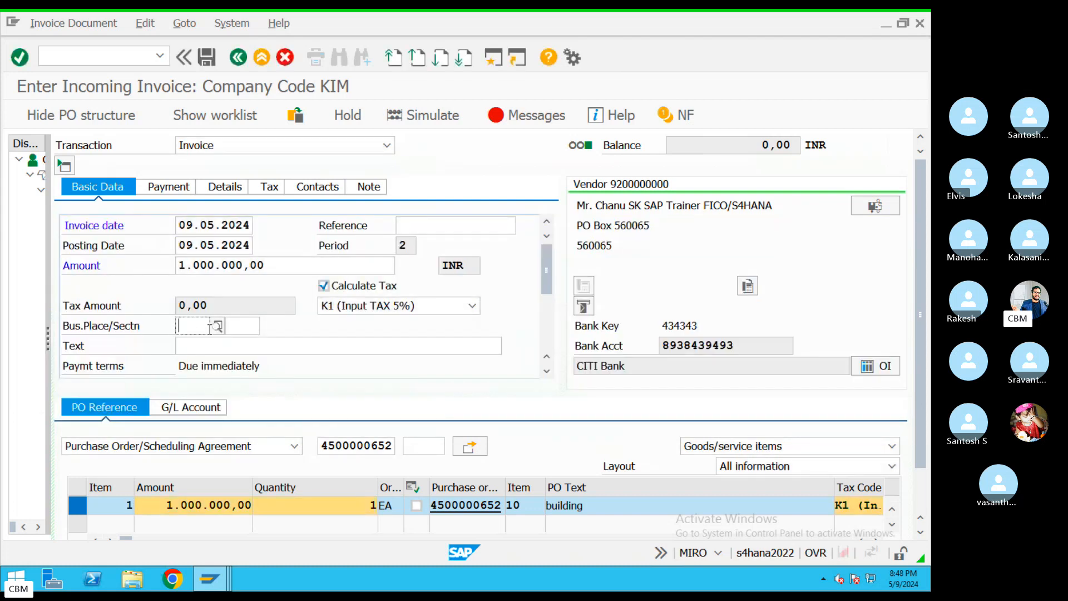
pyautogui.click(217, 327)
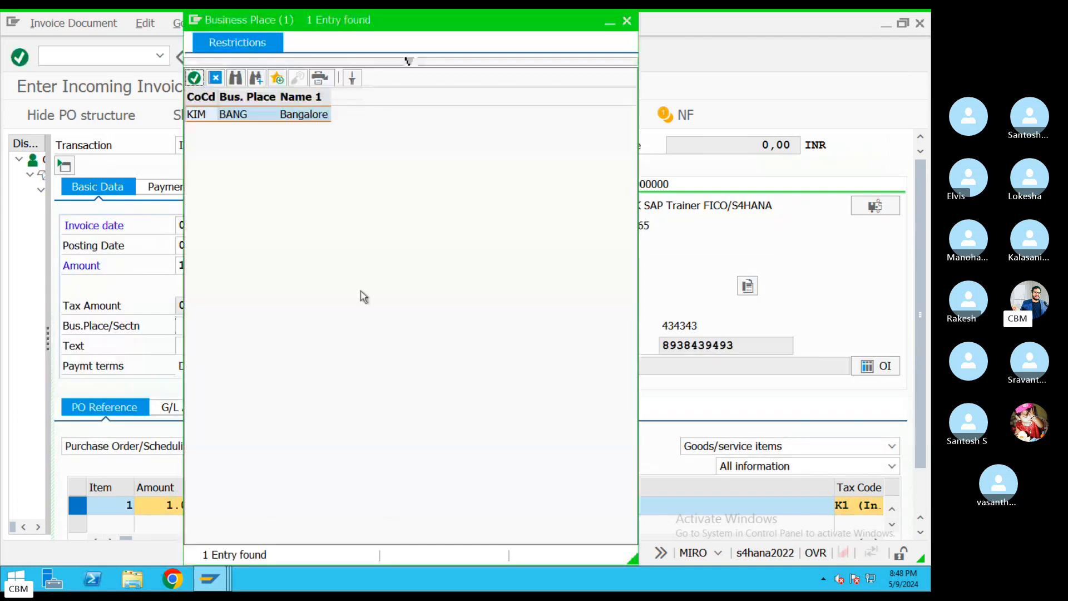
pyautogui.doubleClick(232, 117)
pyautogui.click(245, 323)
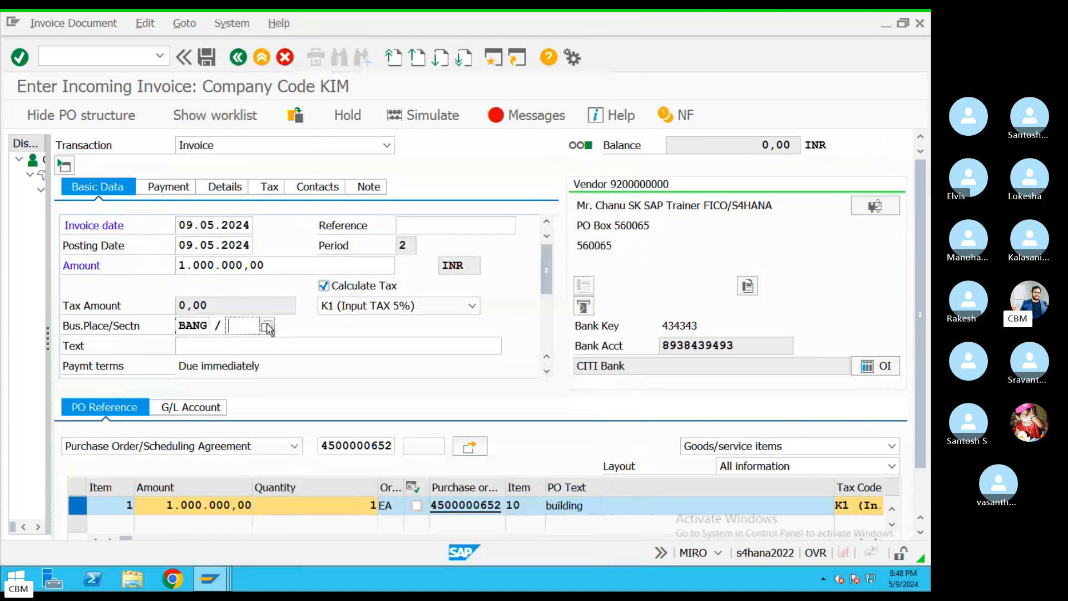
pyautogui.click(268, 327)
pyautogui.doubleClick(267, 115)
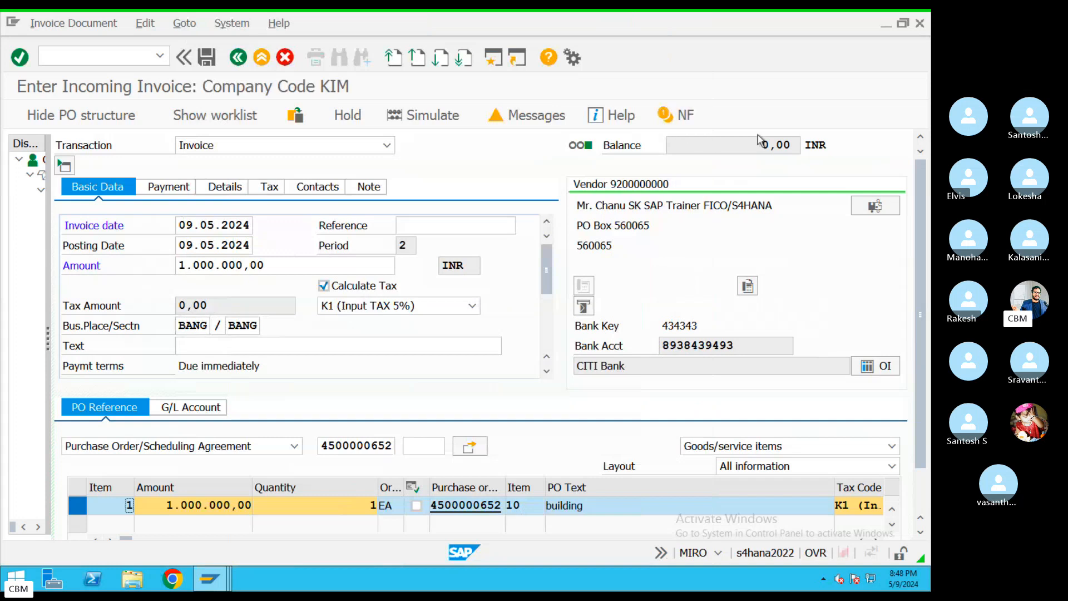
pyautogui.click(428, 115)
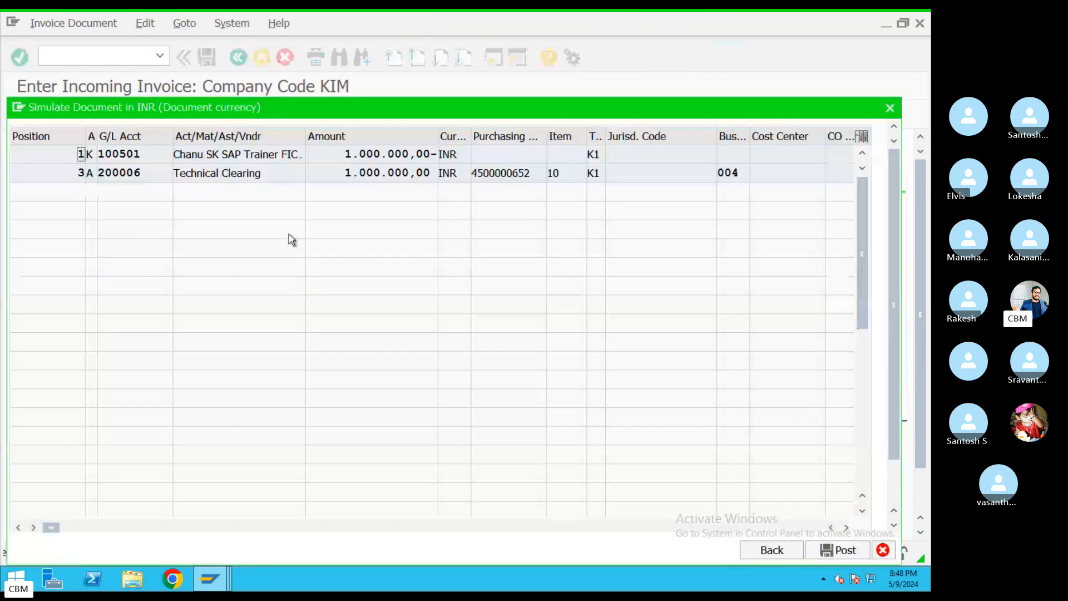
pyautogui.moveTo(248, 150); pyautogui.dragTo(89, 149)
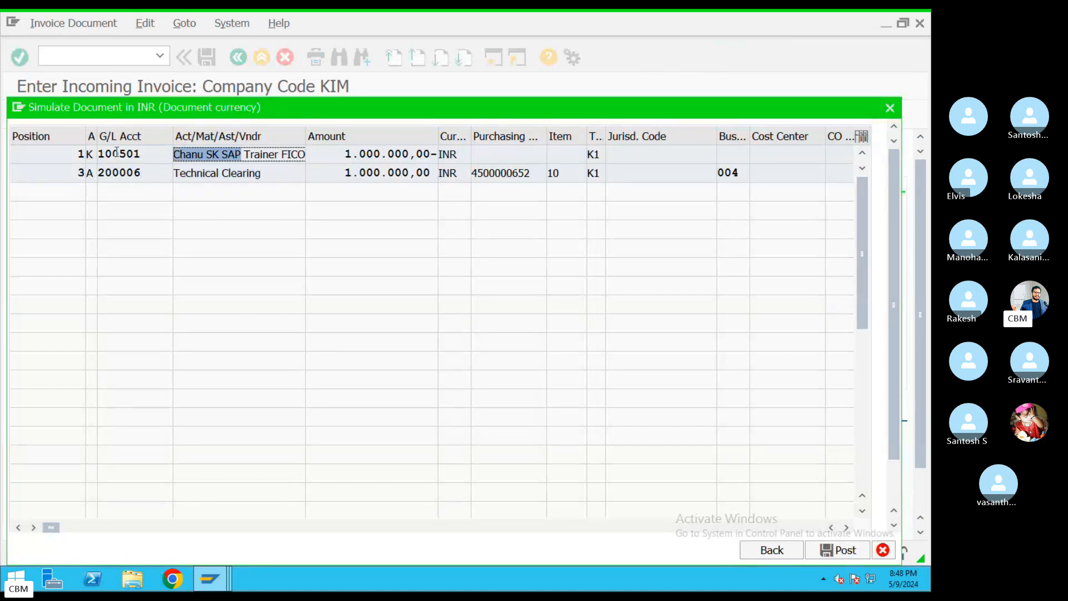
pyautogui.click(179, 176)
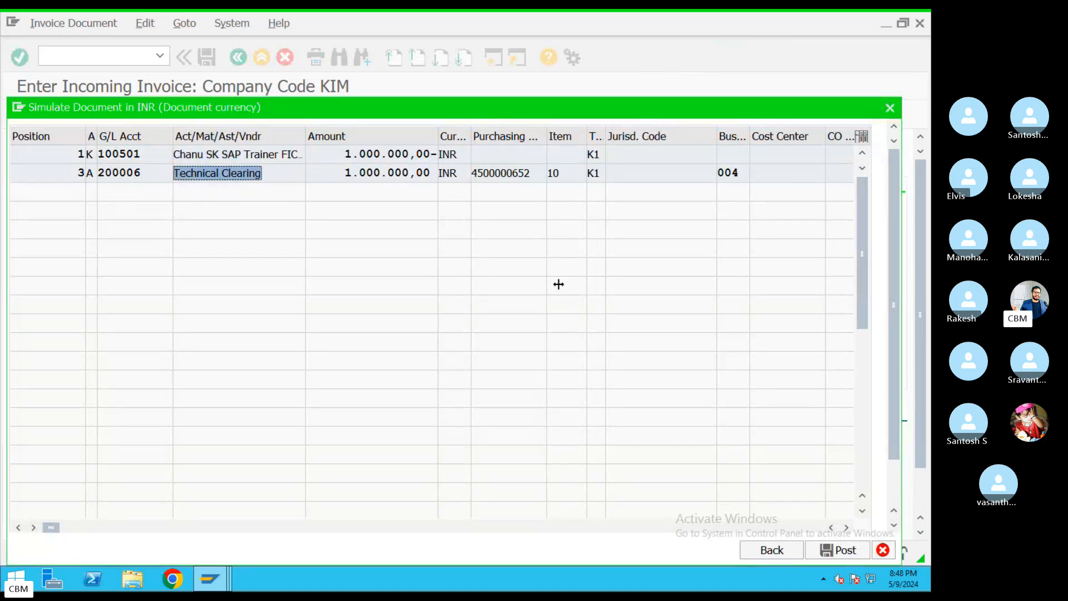
pyautogui.click(861, 550)
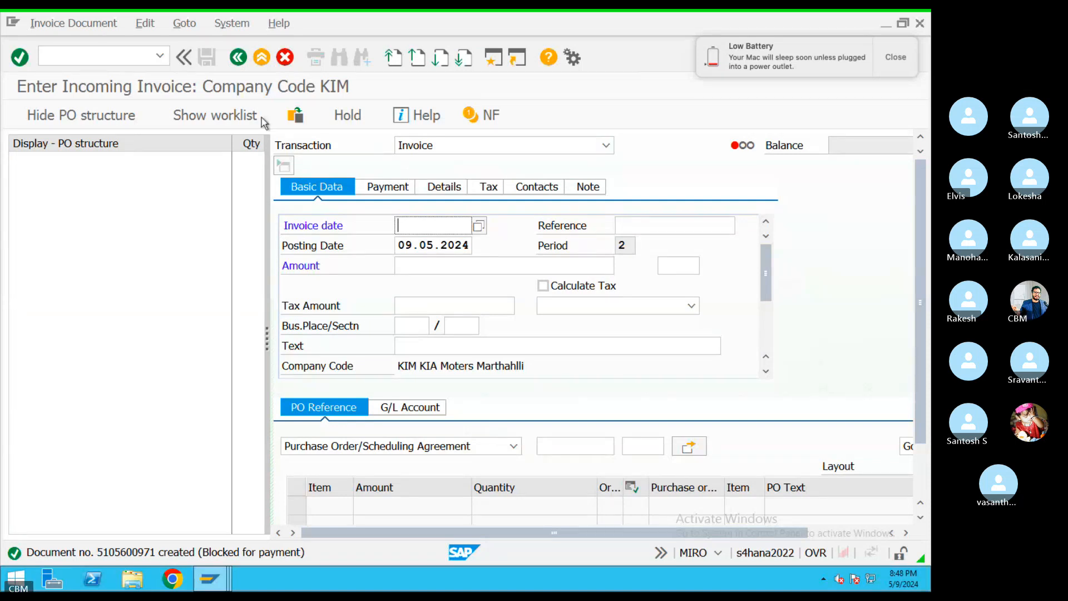
pyautogui.click(67, 22)
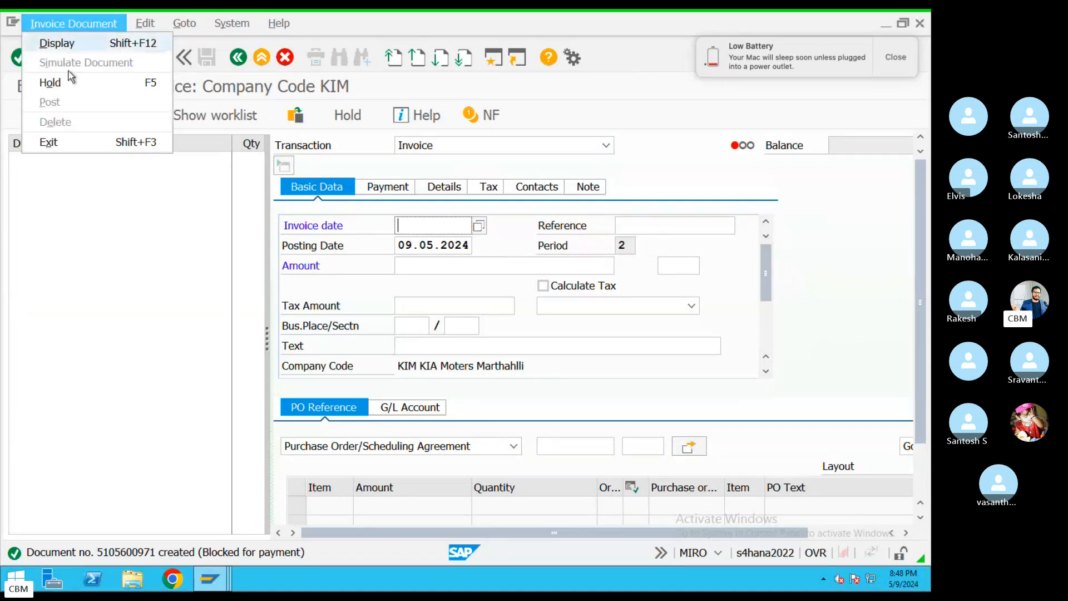
pyautogui.click(56, 41)
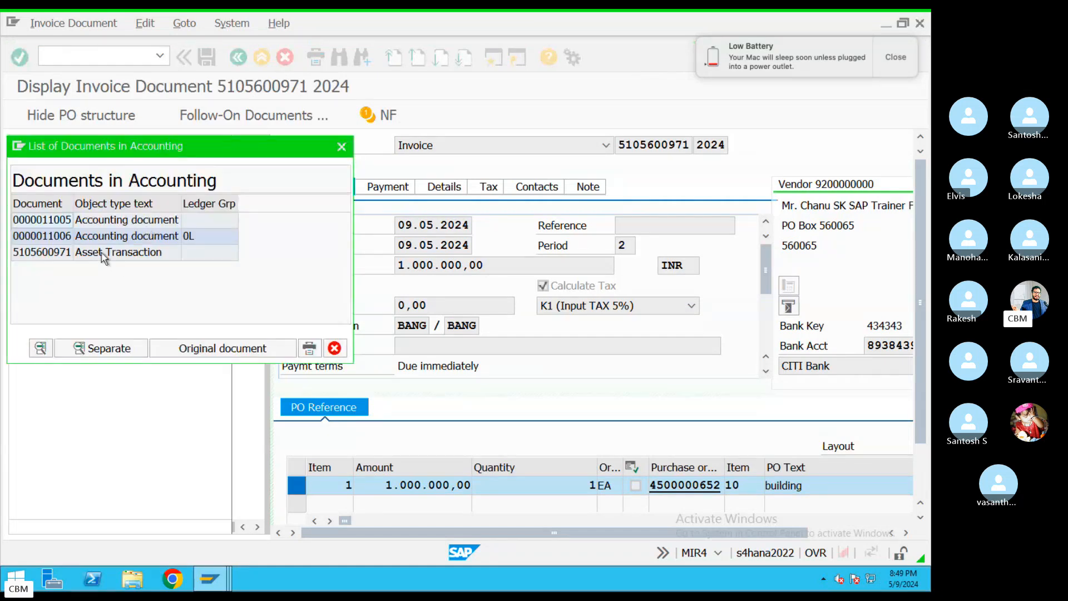
pyautogui.doubleClick(103, 253)
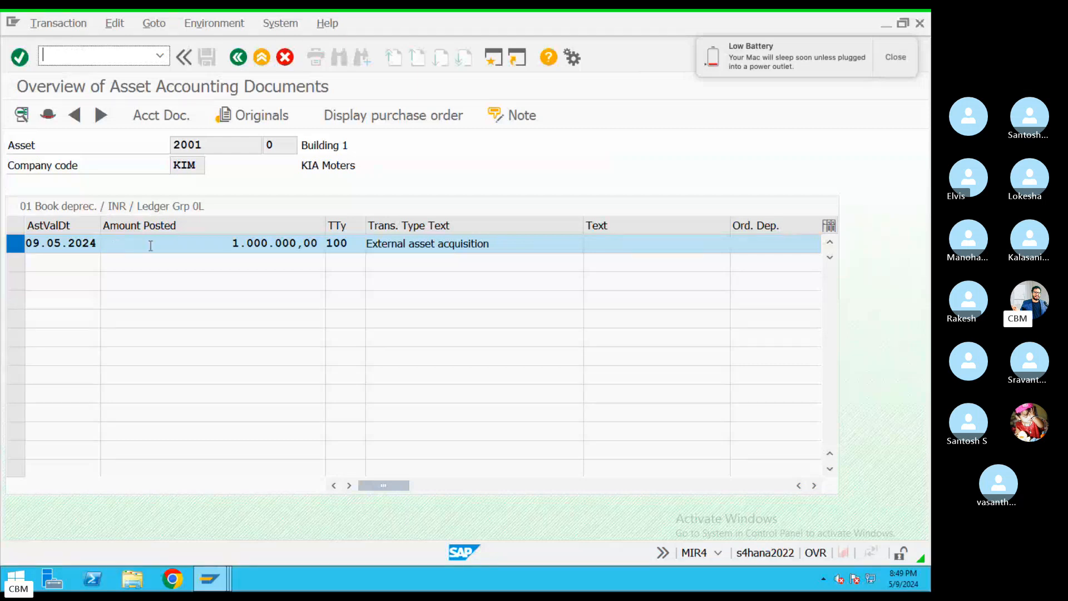
# Inspect accounting document 11006, including line item 2 on account 200006
pyautogui.click(176, 117)
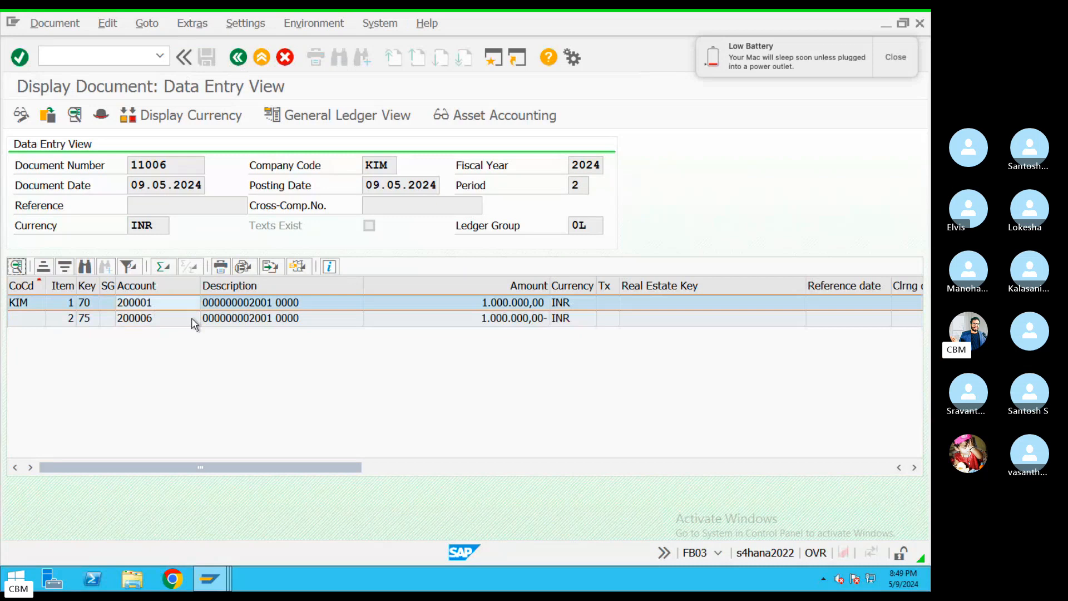
pyautogui.click(156, 317)
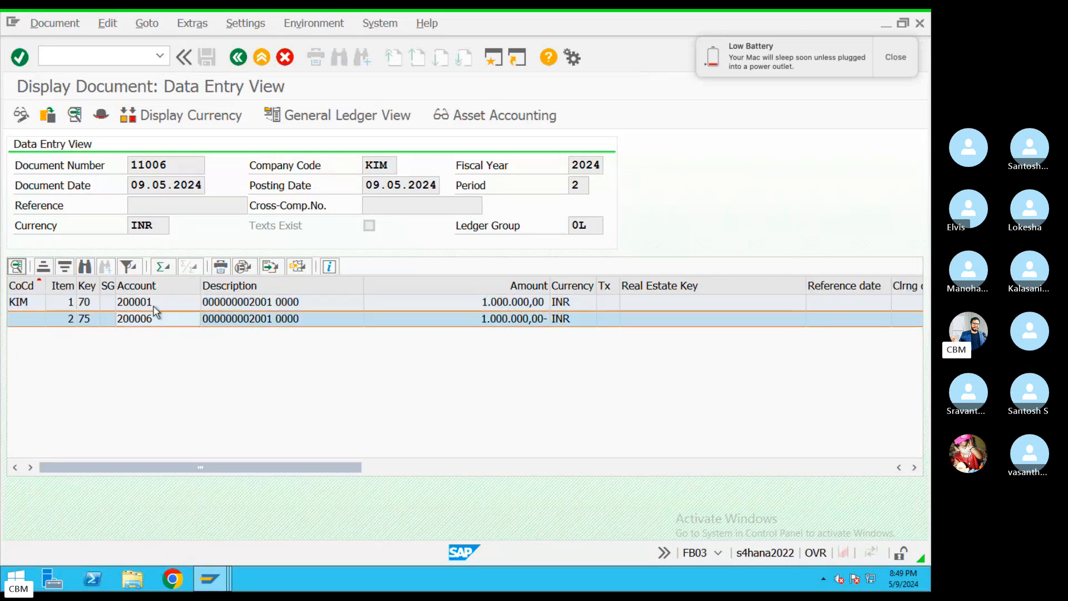
pyautogui.click(238, 57)
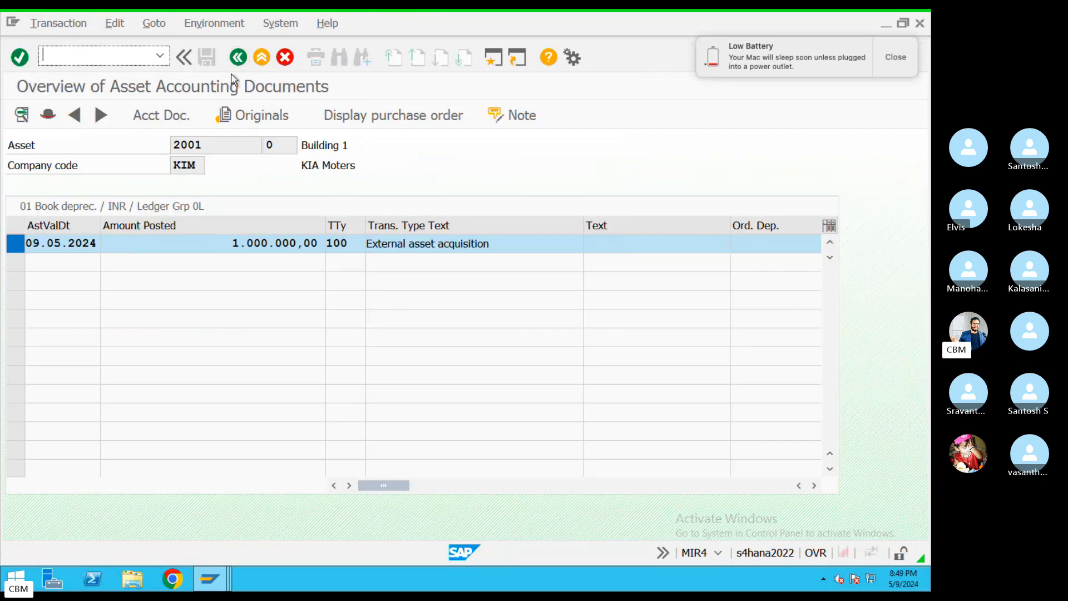
pyautogui.click(238, 57)
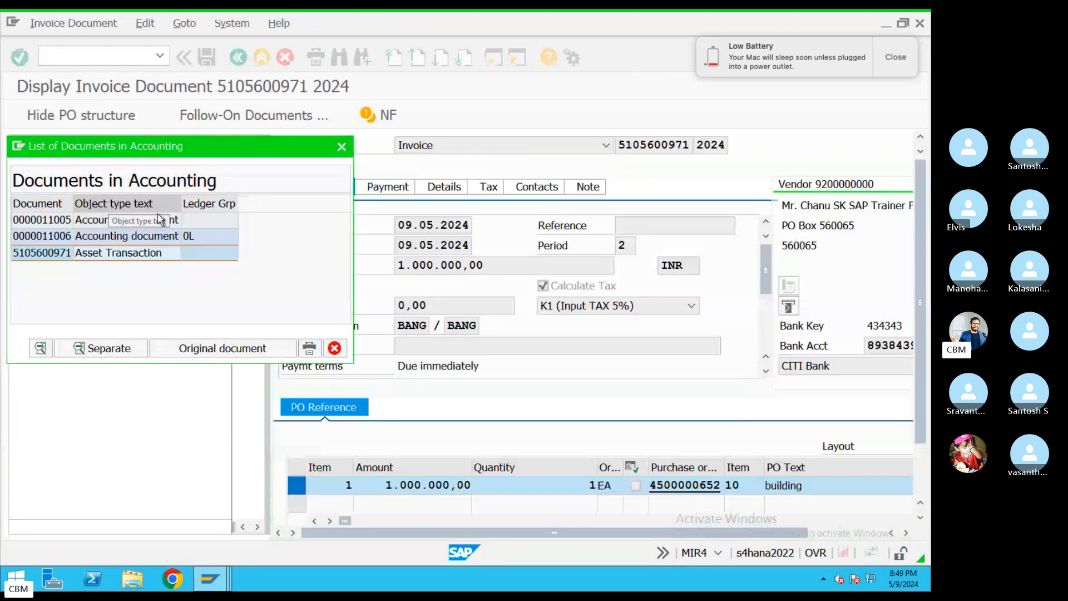
pyautogui.click(131, 236)
pyautogui.press('Escape')
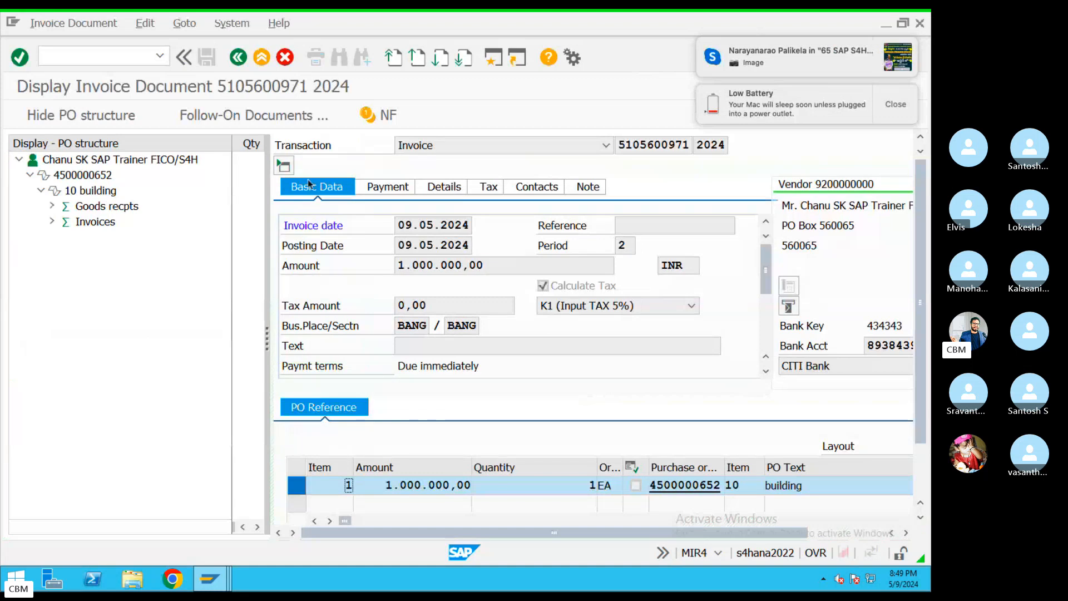
pyautogui.click(239, 115)
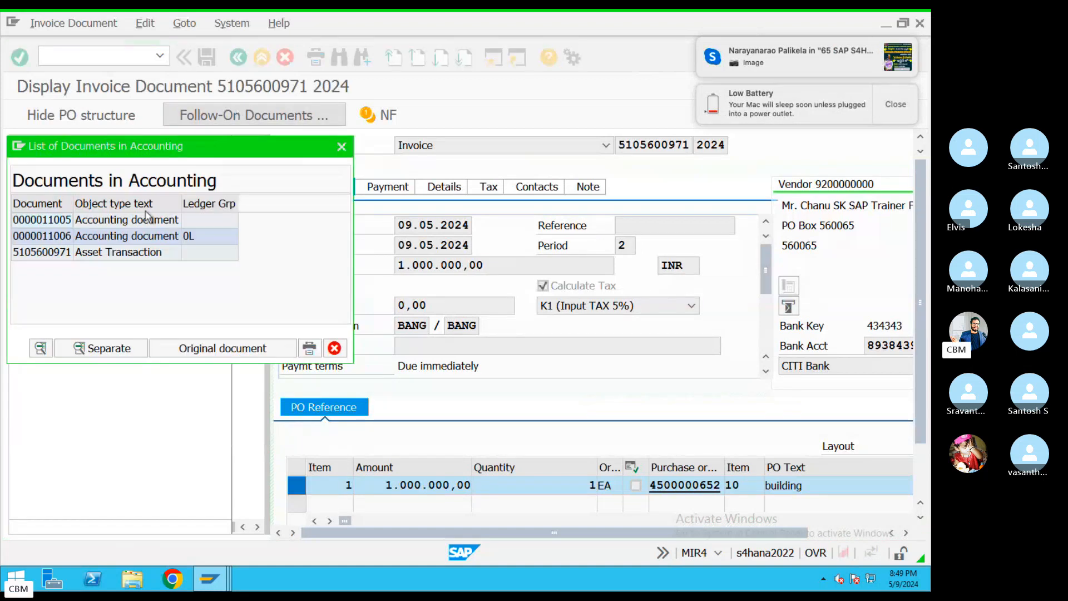
pyautogui.press('Escape')
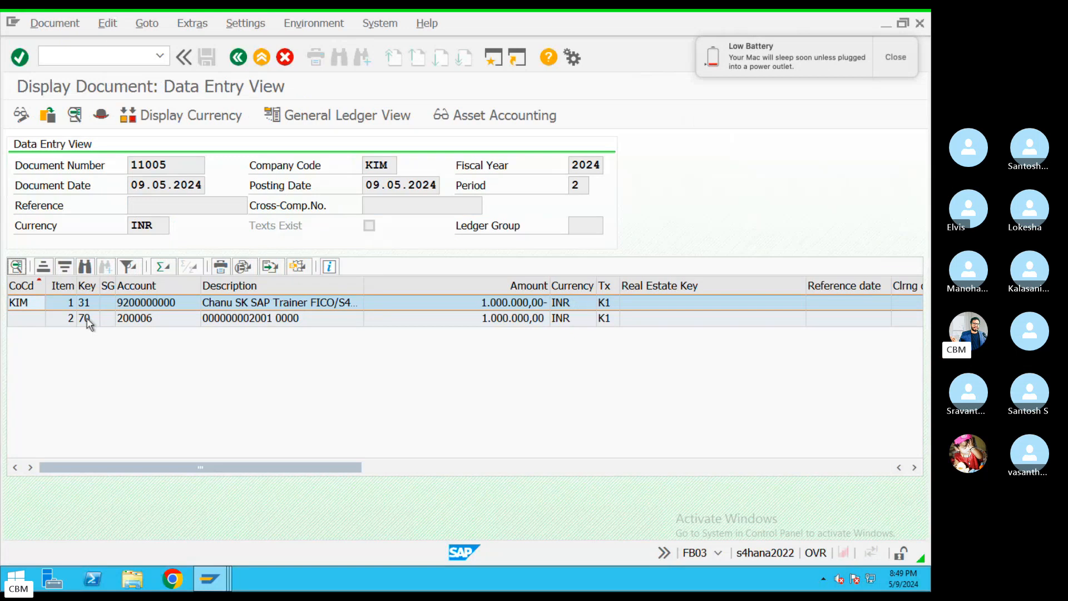
# Review document 11005's vendor and clearing line items and posting keys, then exit to SAP Easy Access
pyautogui.click(89, 322)
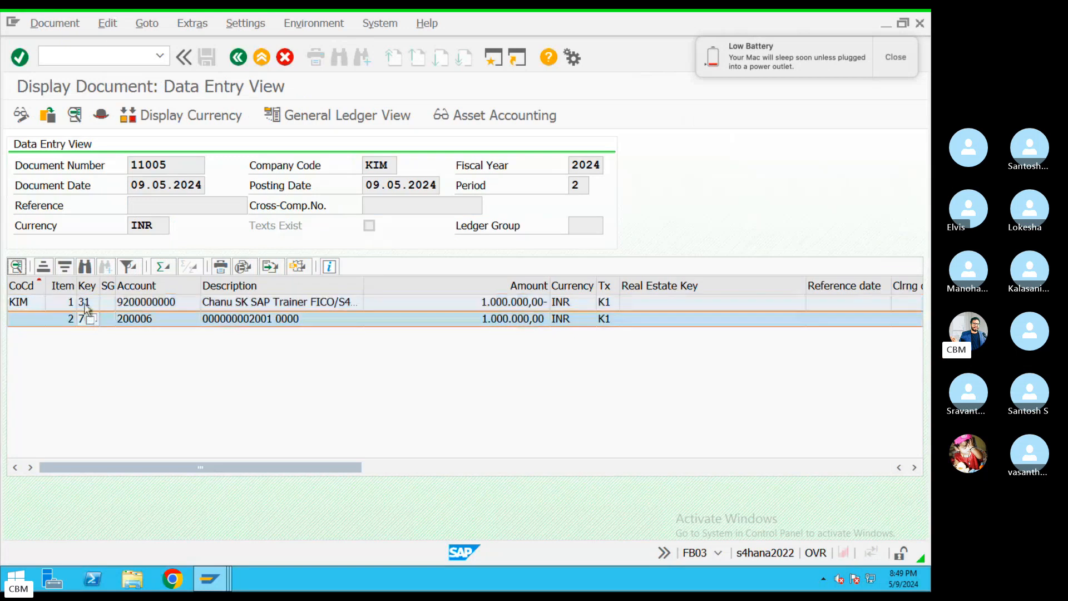
pyautogui.click(85, 306)
pyautogui.click(87, 321)
pyautogui.click(87, 306)
pyautogui.click(91, 323)
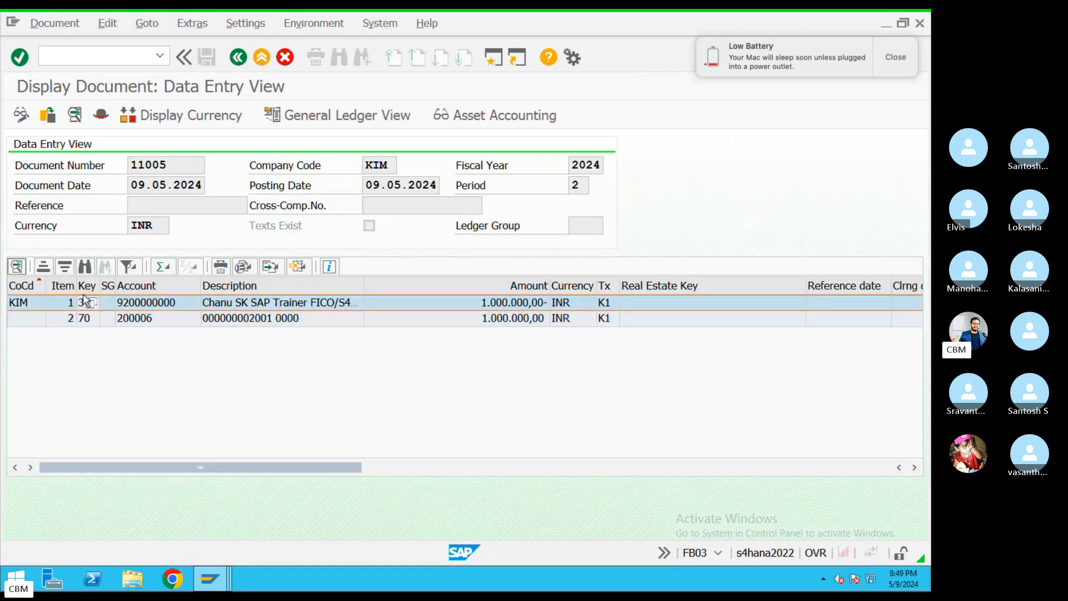
pyautogui.click(87, 287)
pyautogui.click(239, 56)
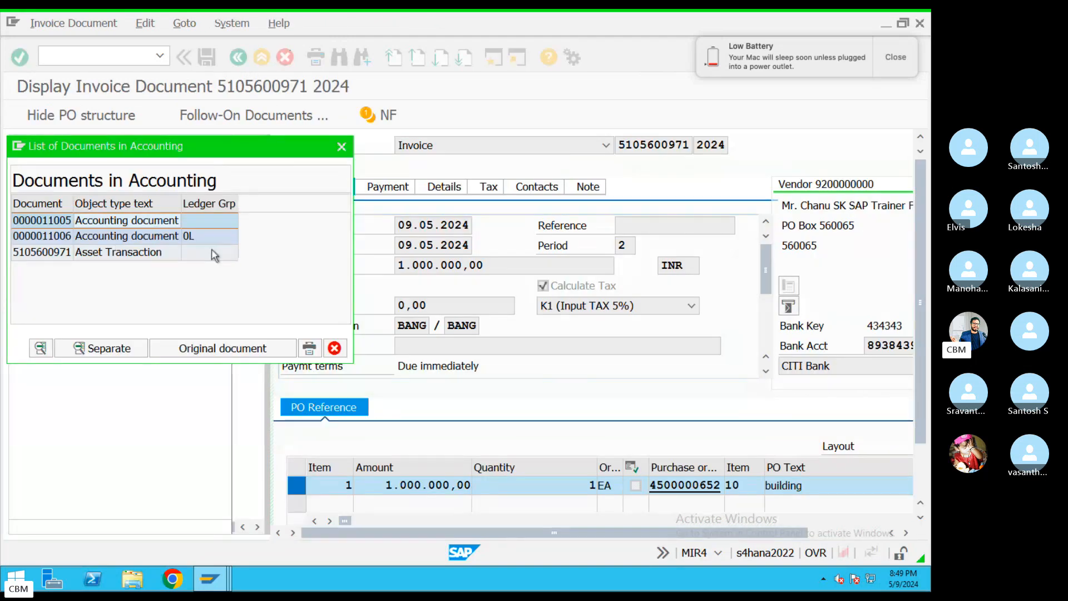
pyautogui.click(341, 147)
pyautogui.click(239, 56)
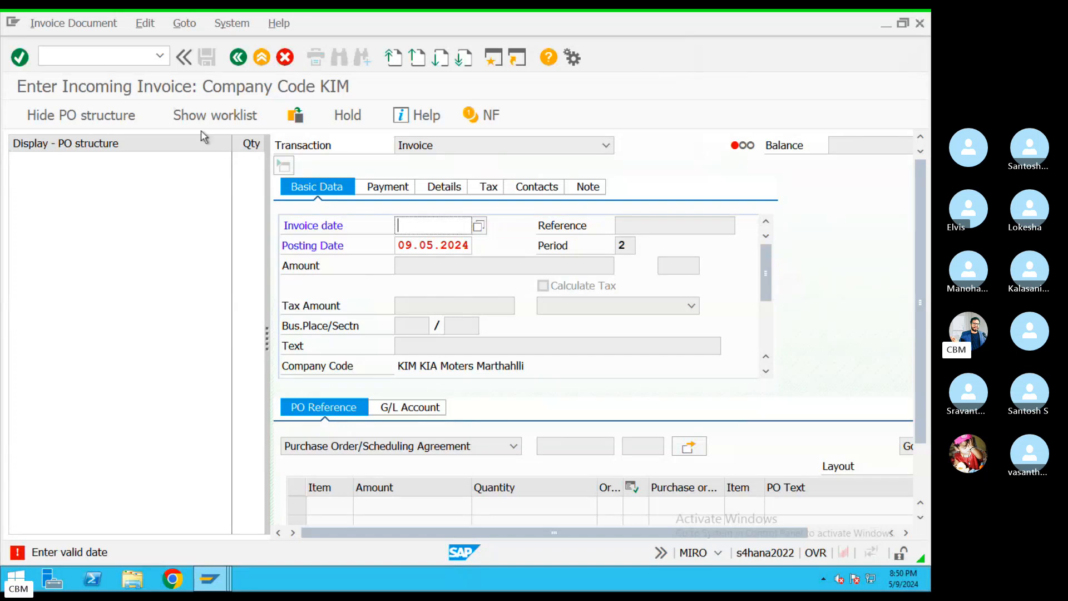
pyautogui.click(265, 54)
pyautogui.write('MIR')
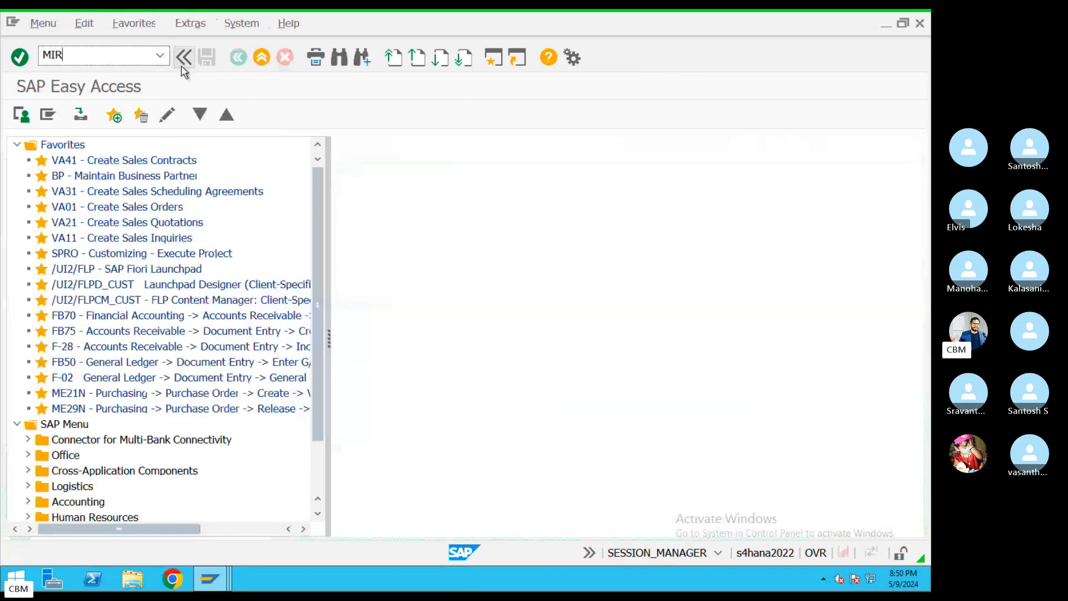
pyautogui.write('4')
pyautogui.press('Return')
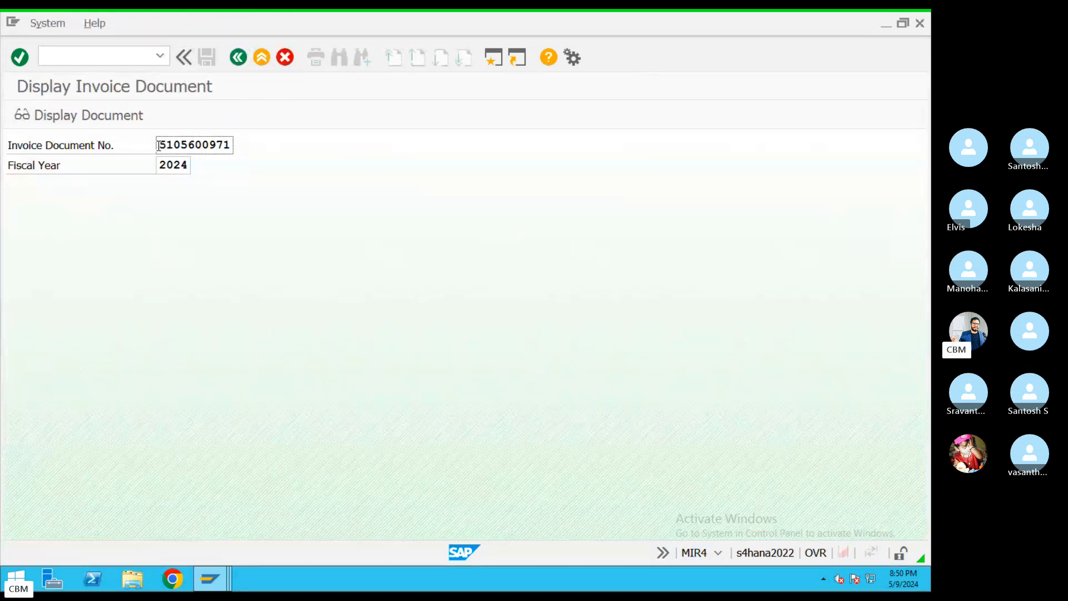
pyautogui.press('Return')
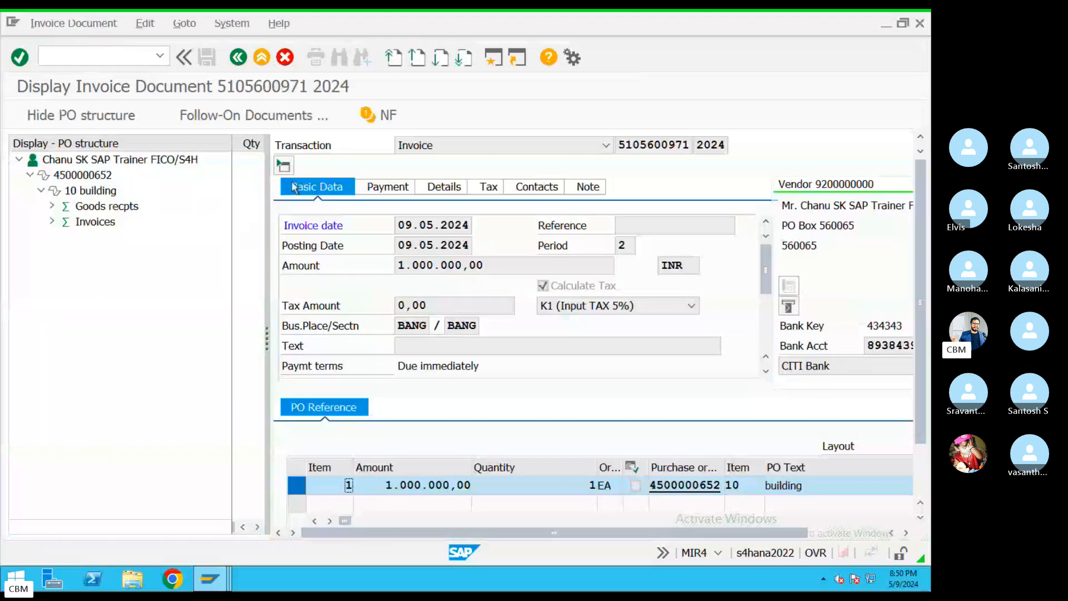
pyautogui.click(253, 115)
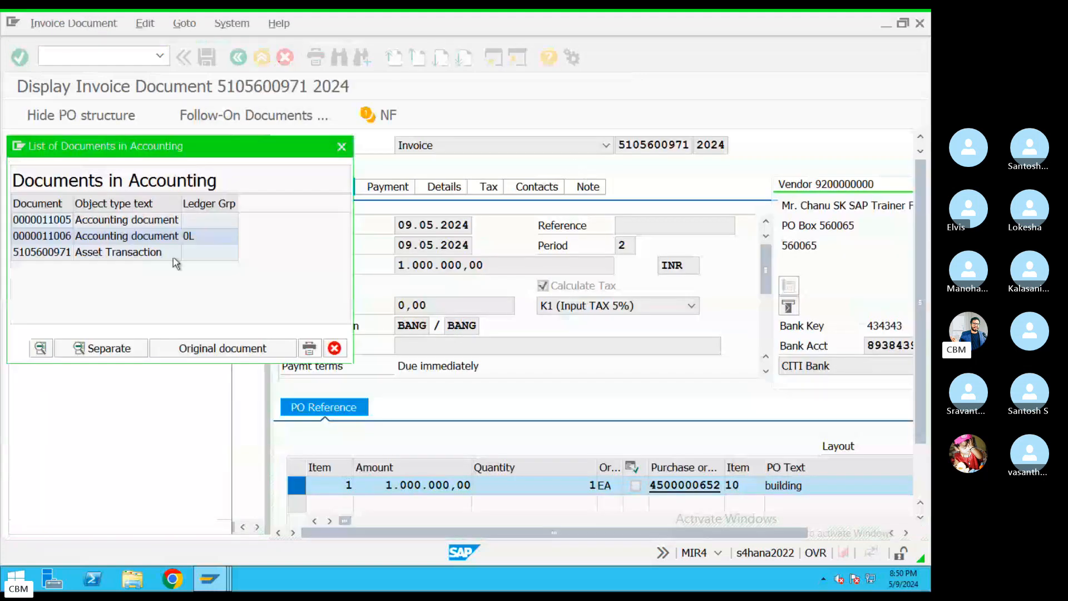
pyautogui.doubleClick(128, 219)
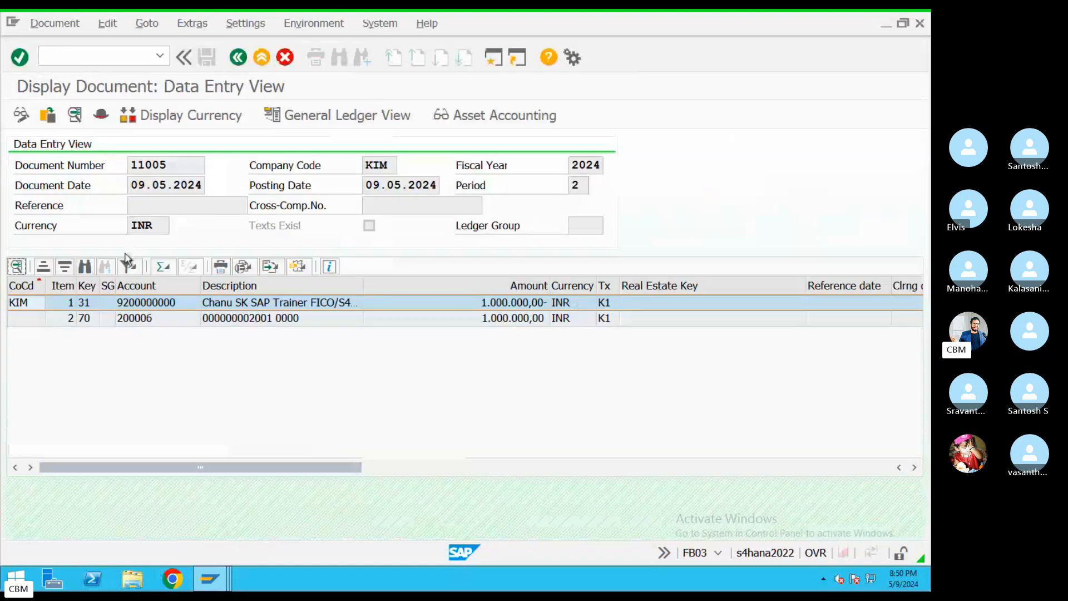
pyautogui.doubleClick(108, 305)
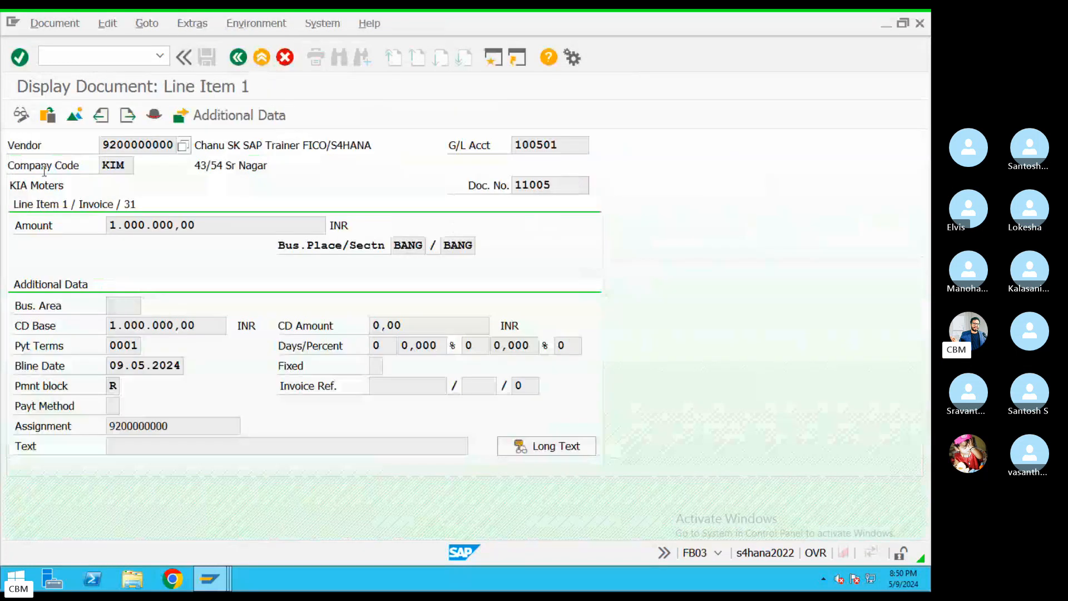
# Clear payment block R on the line item, set the payment method, and save
pyautogui.click(21, 115)
pyautogui.click(117, 386)
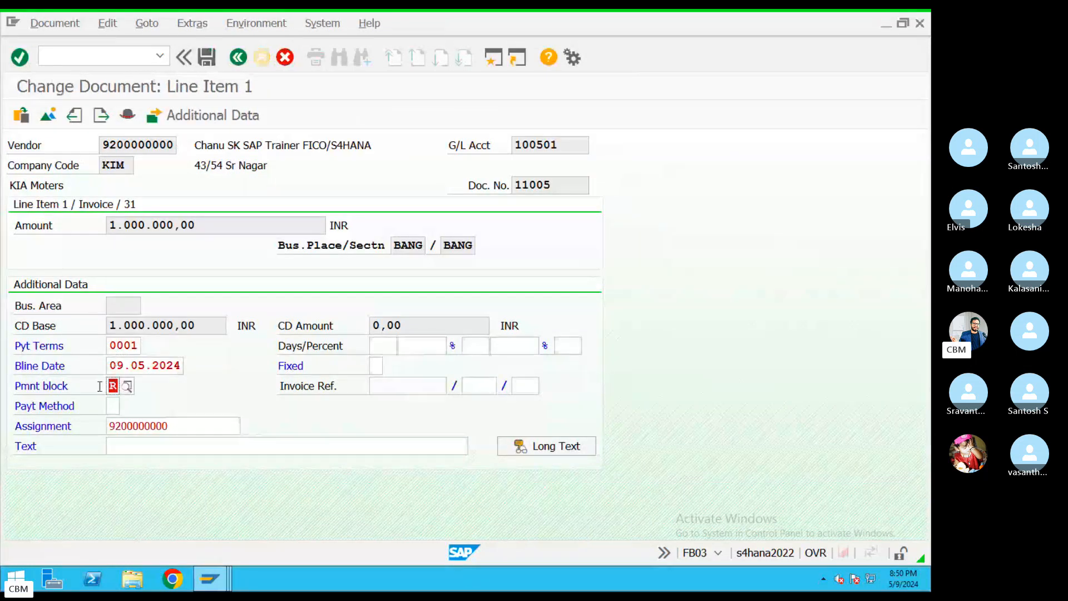
pyautogui.click(117, 407)
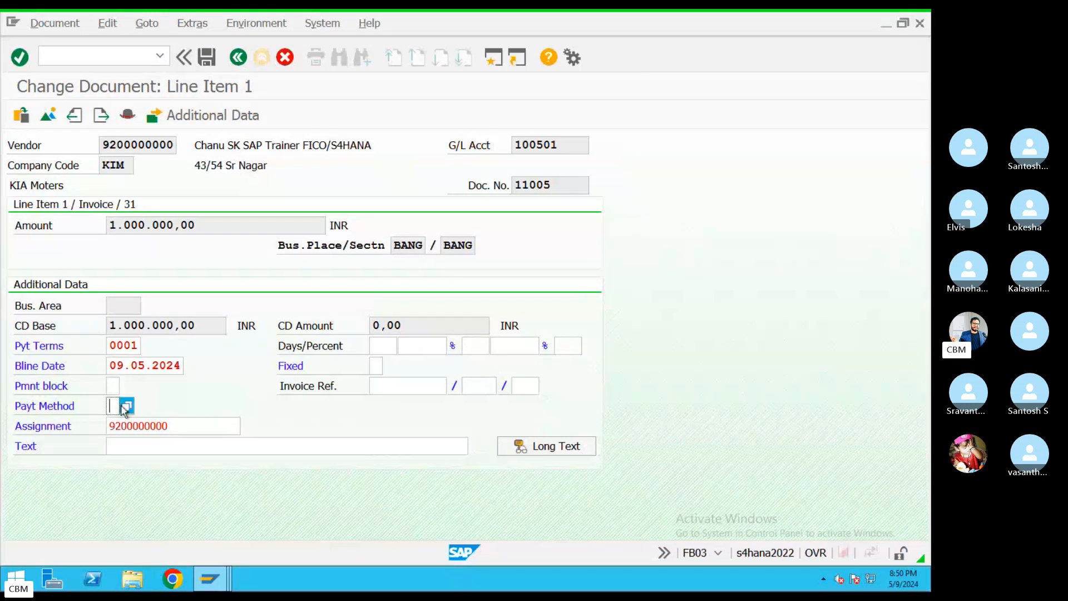
pyautogui.click(125, 408)
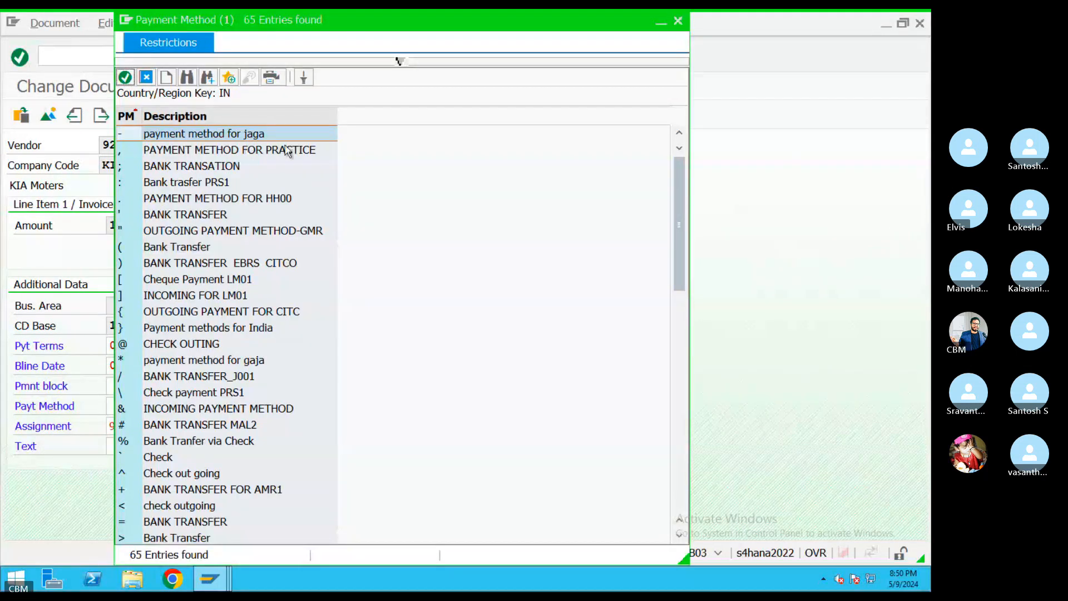
pyautogui.click(678, 21)
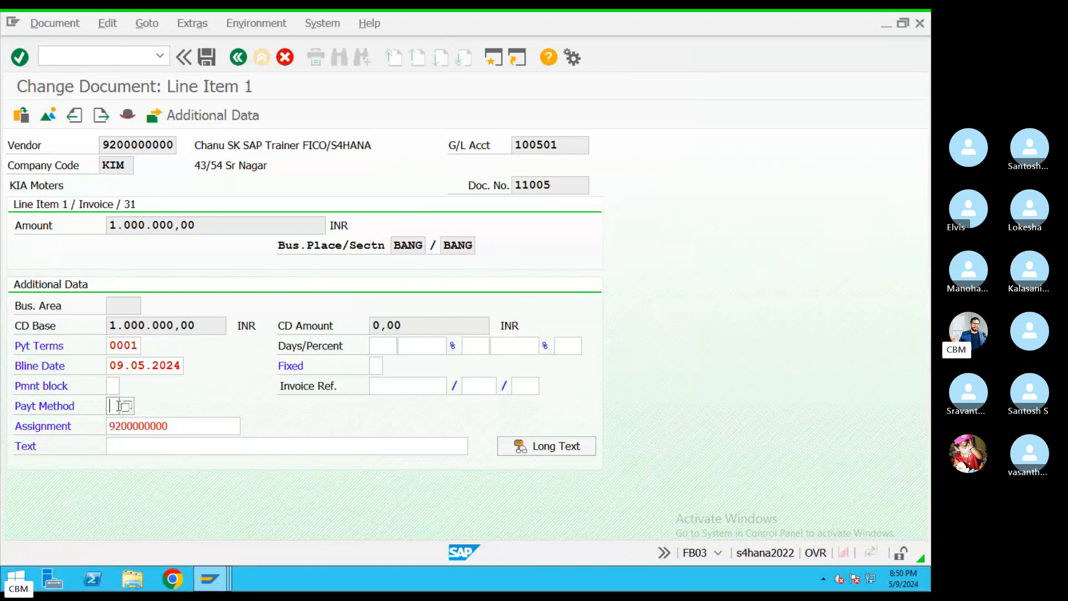
pyautogui.click(207, 57)
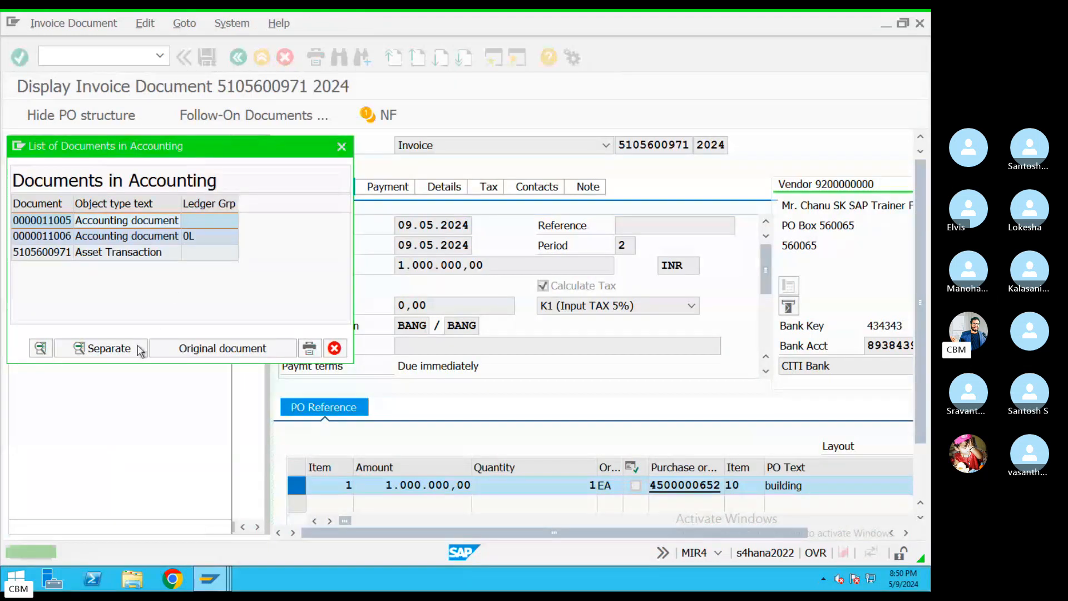
pyautogui.click(342, 148)
pyautogui.click(261, 57)
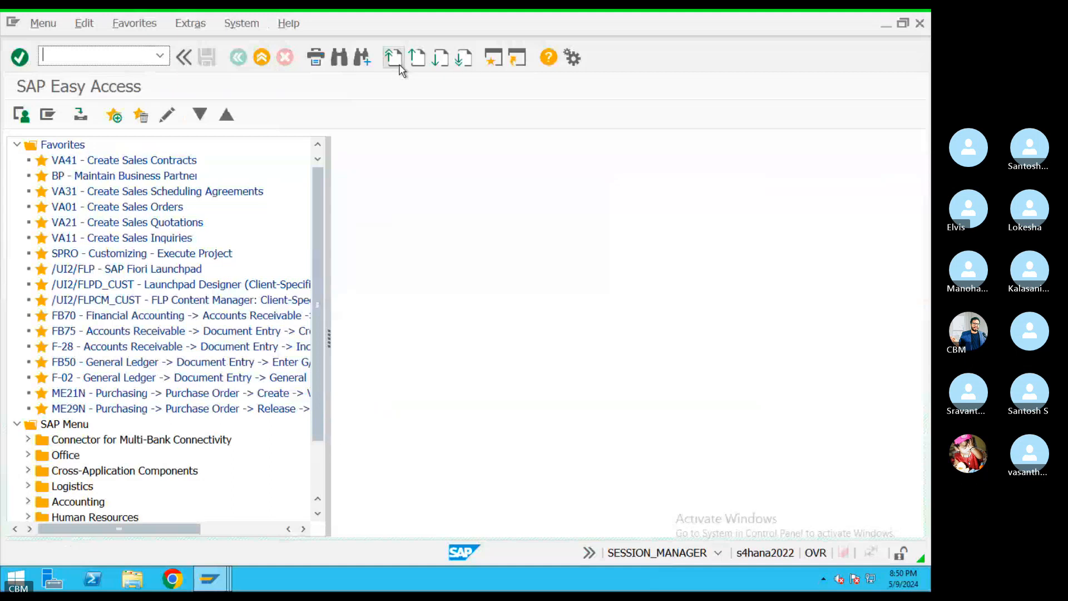
# Start an F110 payment run with identification RUN34 and go to its parameters
pyautogui.write('F110')
pyautogui.press('Return')
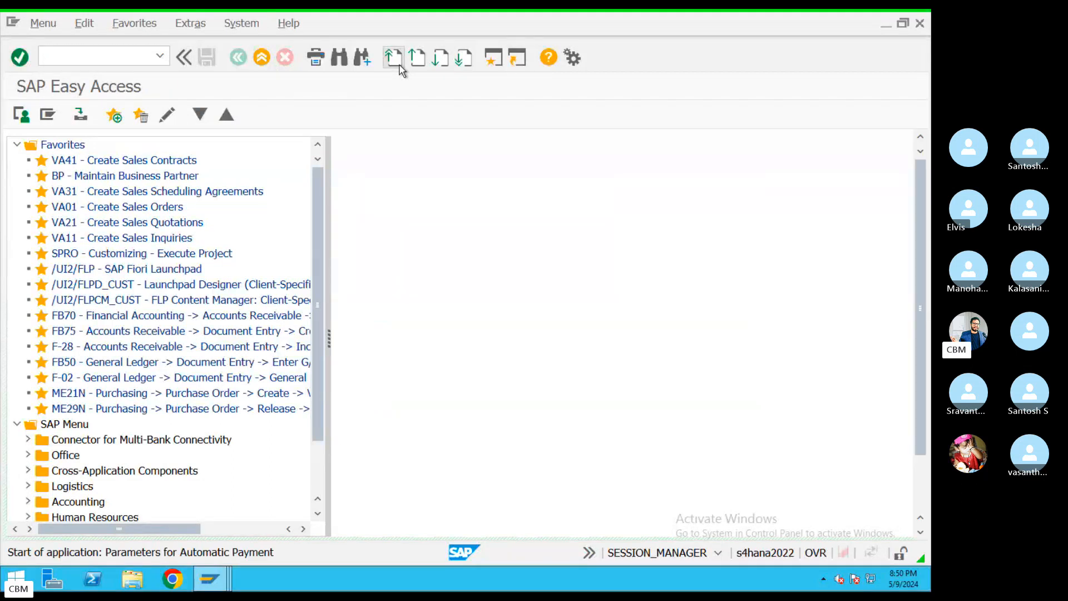
pyautogui.write('09.05.2024')
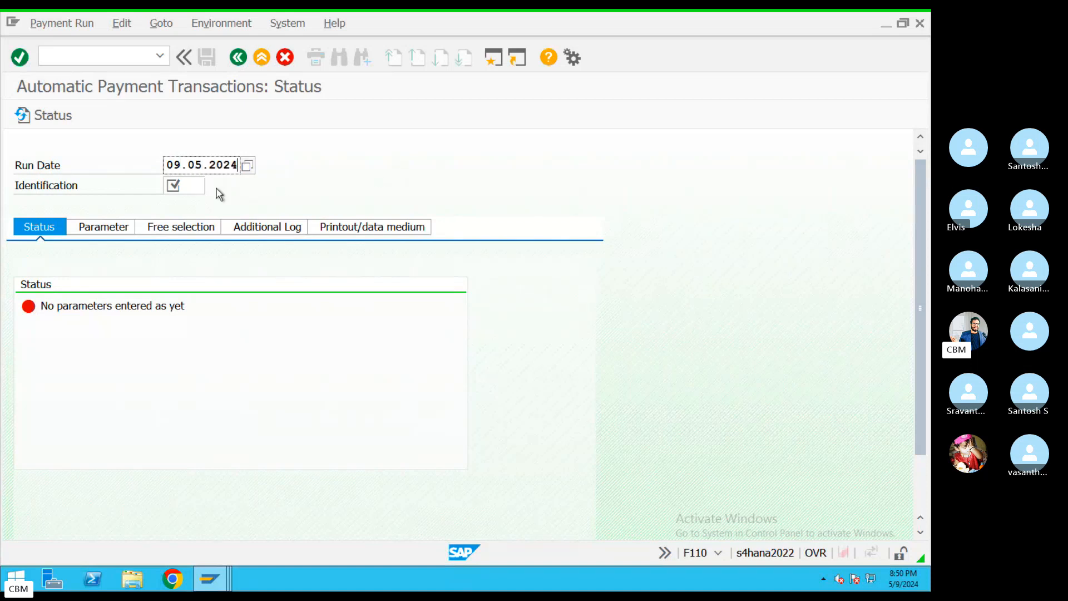
pyautogui.press('Tab')
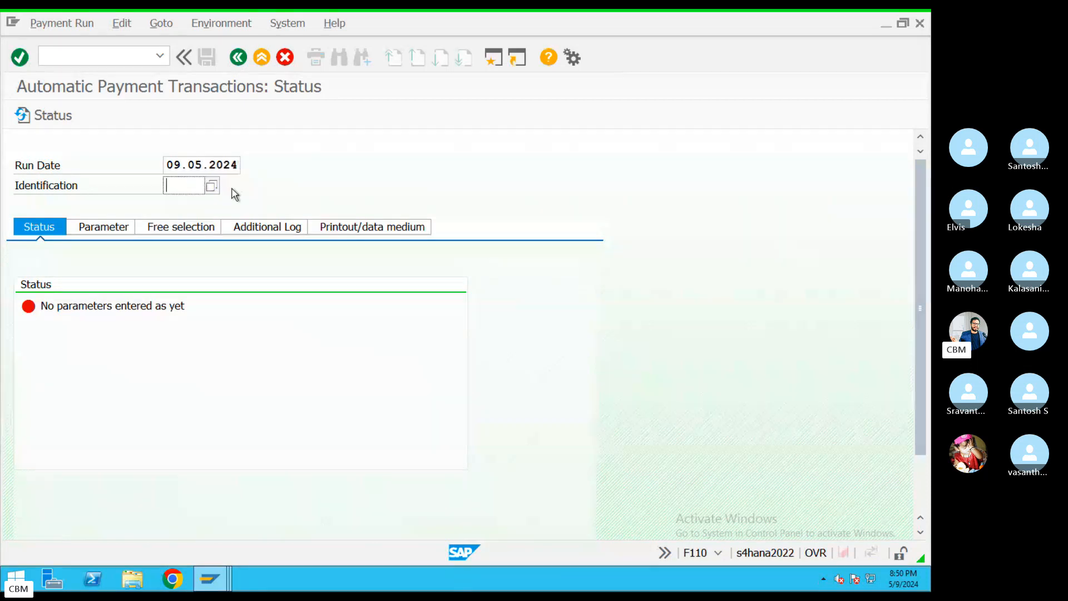
pyautogui.write('RUn34')
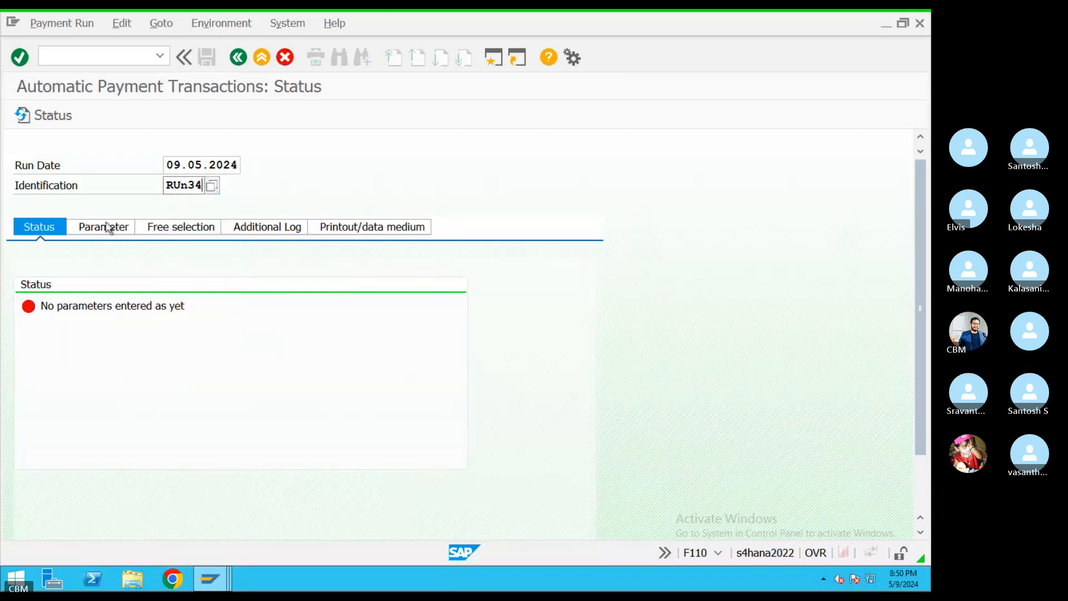
pyautogui.click(106, 227)
# Enter company code KIM, payment method 8, the next posting date and the single KIM supplier
pyautogui.click(72, 349)
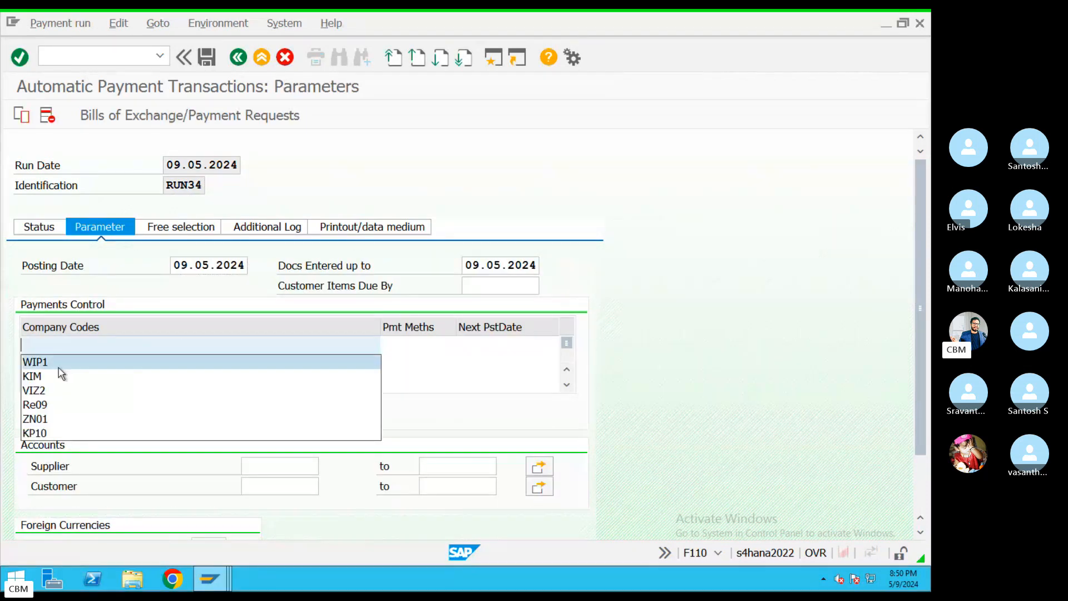
pyautogui.click(58, 374)
pyautogui.click(427, 347)
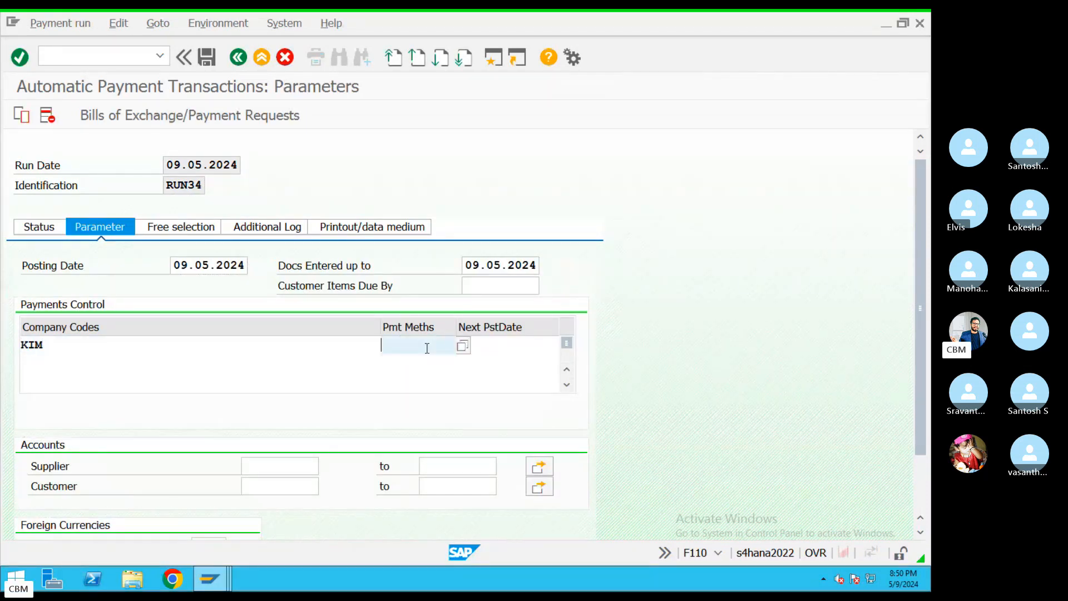
pyautogui.click(510, 343)
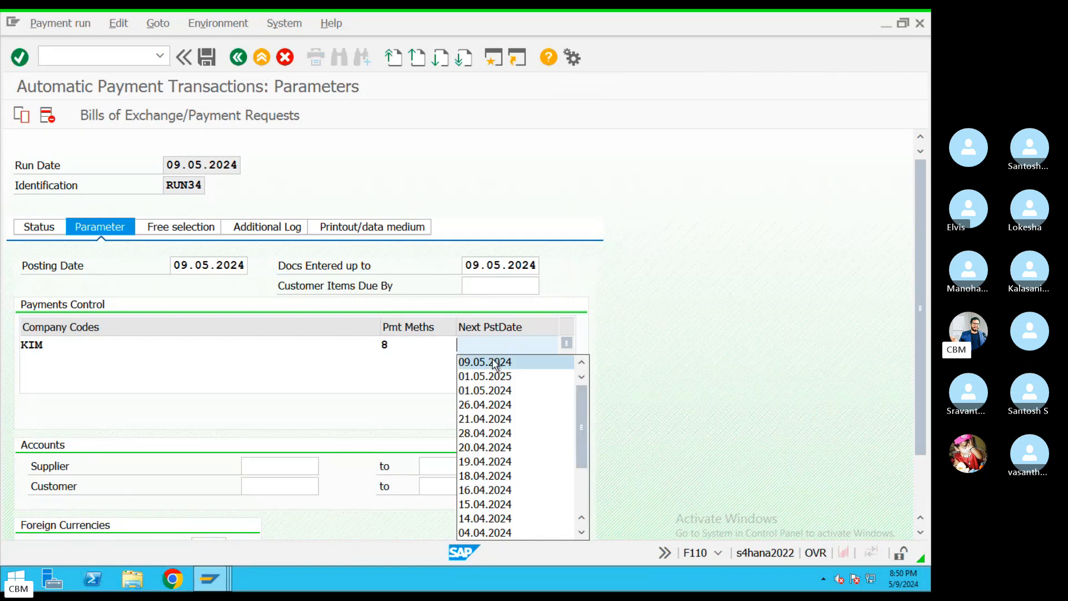
pyautogui.write('10.05.204')
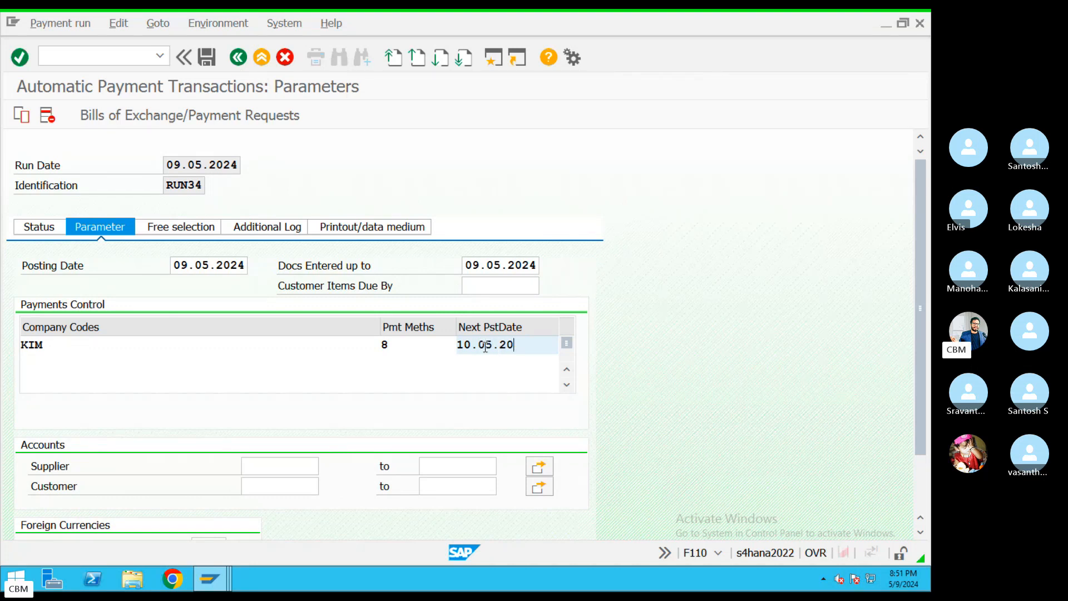
pyautogui.click(280, 461)
pyautogui.press('F4')
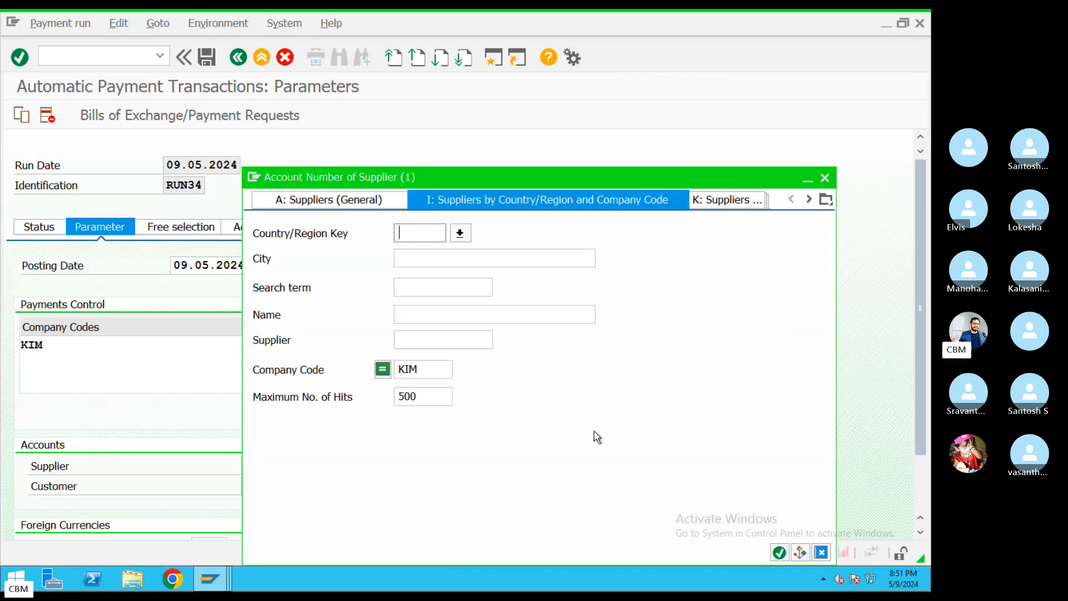
pyautogui.click(783, 554)
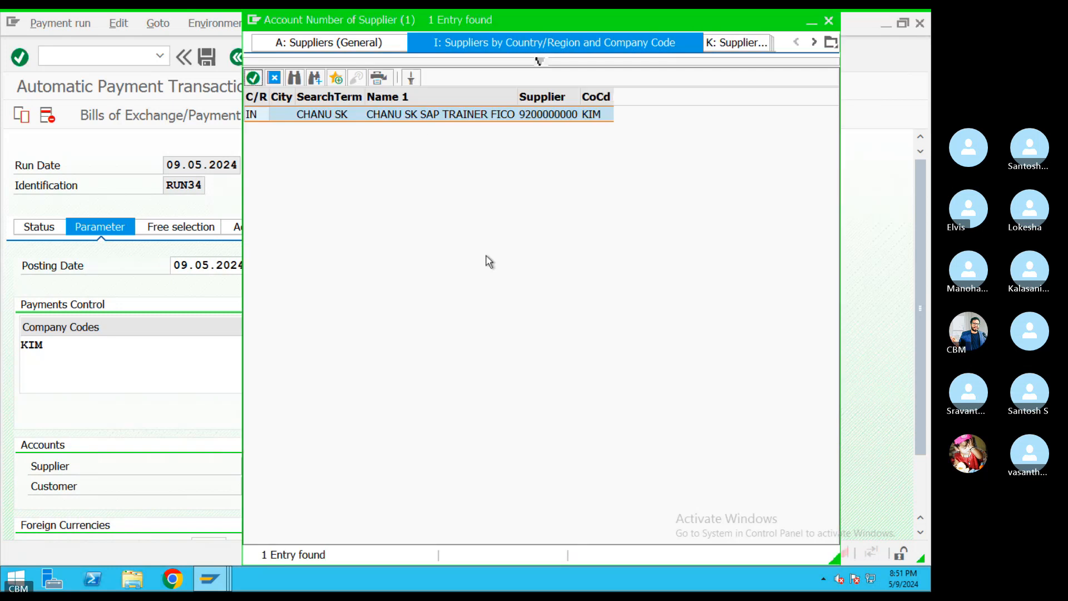
pyautogui.doubleClick(422, 115)
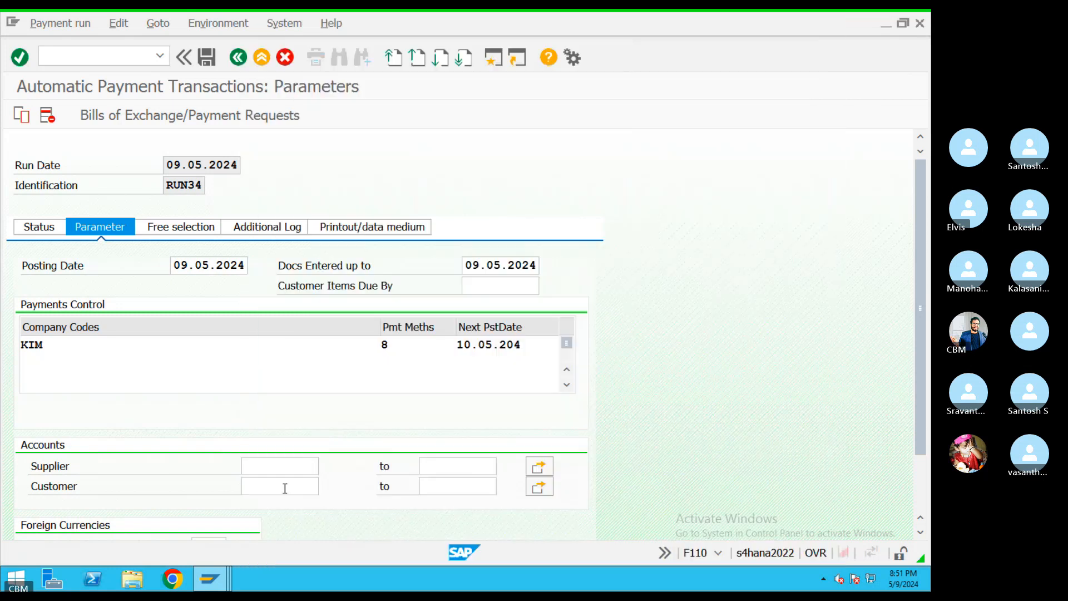
# Log due-date checks and payment method selection, then save the run parameters
pyautogui.click(258, 229)
pyautogui.click(145, 306)
pyautogui.click(27, 326)
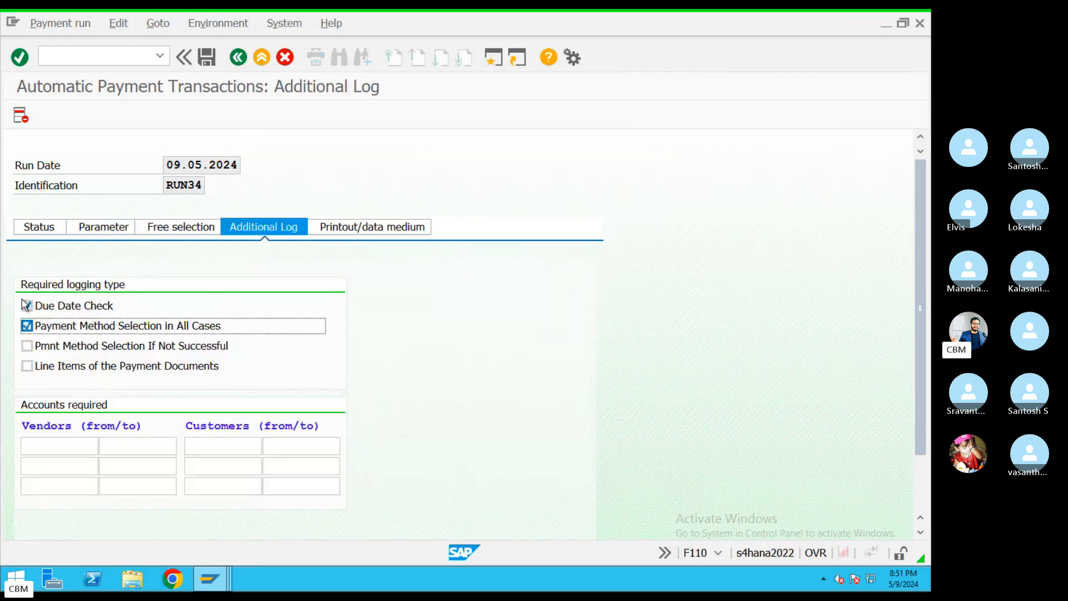
pyautogui.click(59, 235)
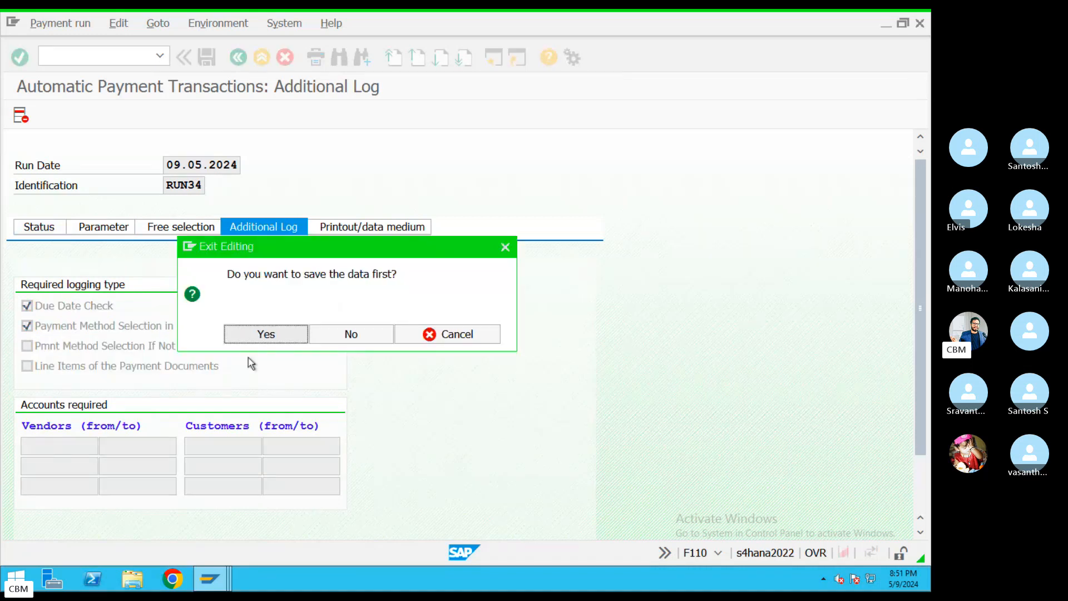
pyautogui.click(261, 334)
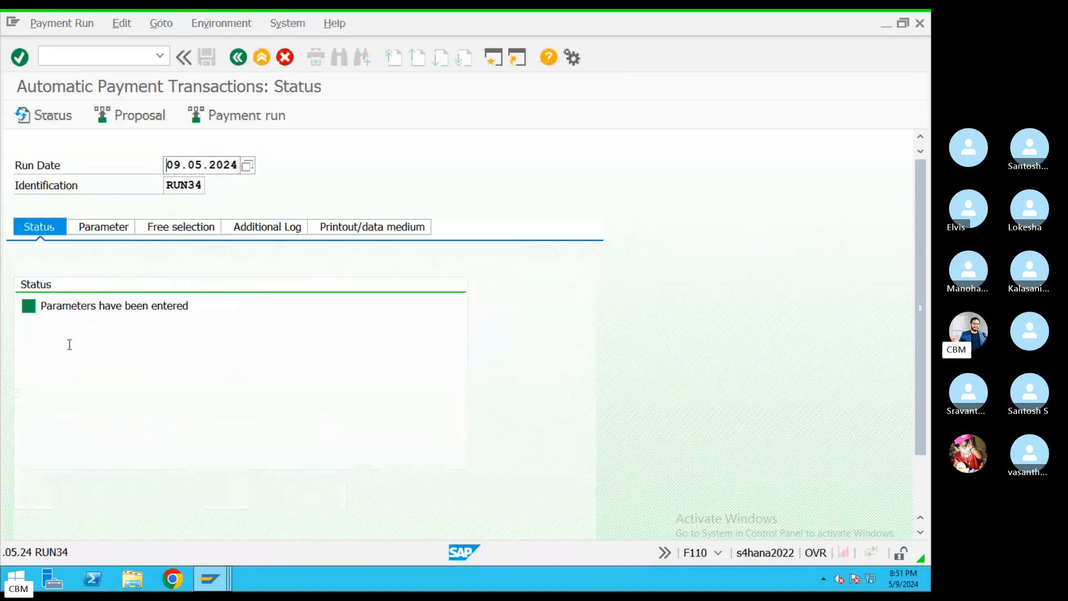
# Schedule the RUN34 payment proposal to start immediately
pyautogui.click(131, 117)
pyautogui.click(308, 334)
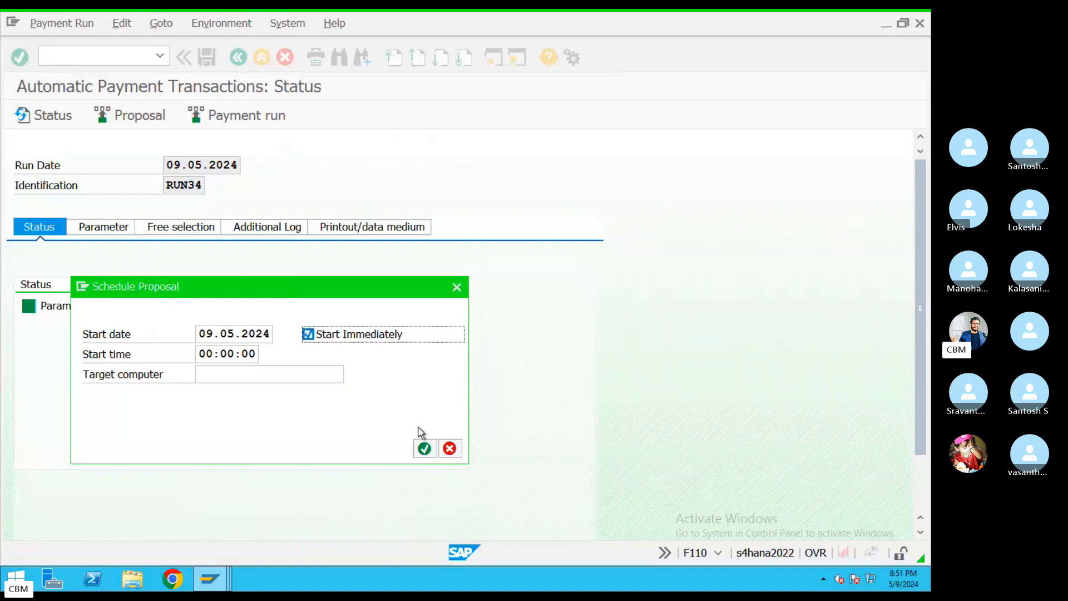
pyautogui.click(424, 448)
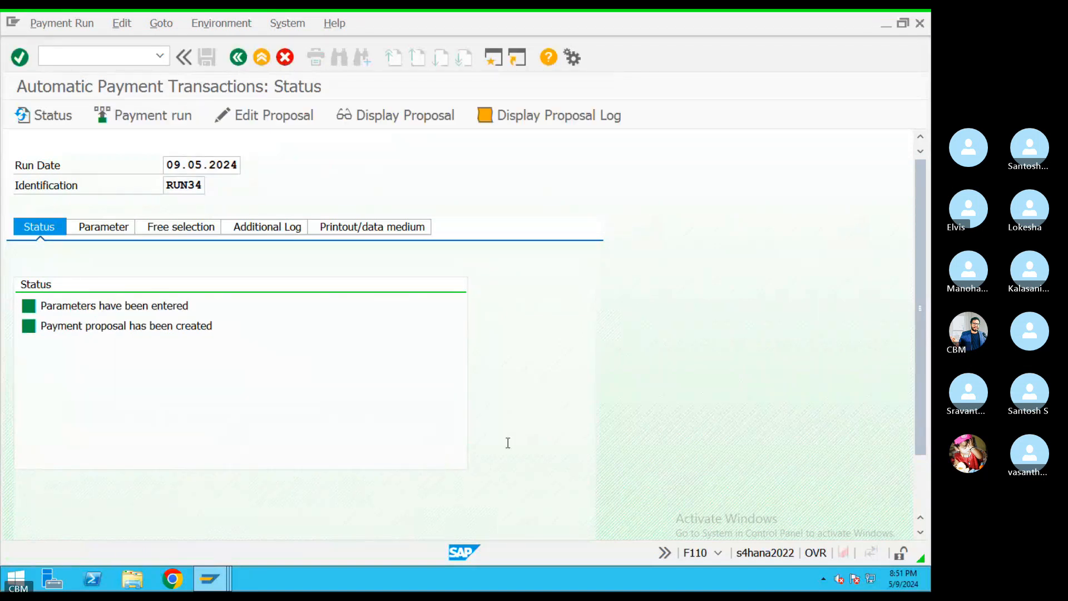
# Edit the proposal down to the supplier's open invoice line item
pyautogui.click(285, 122)
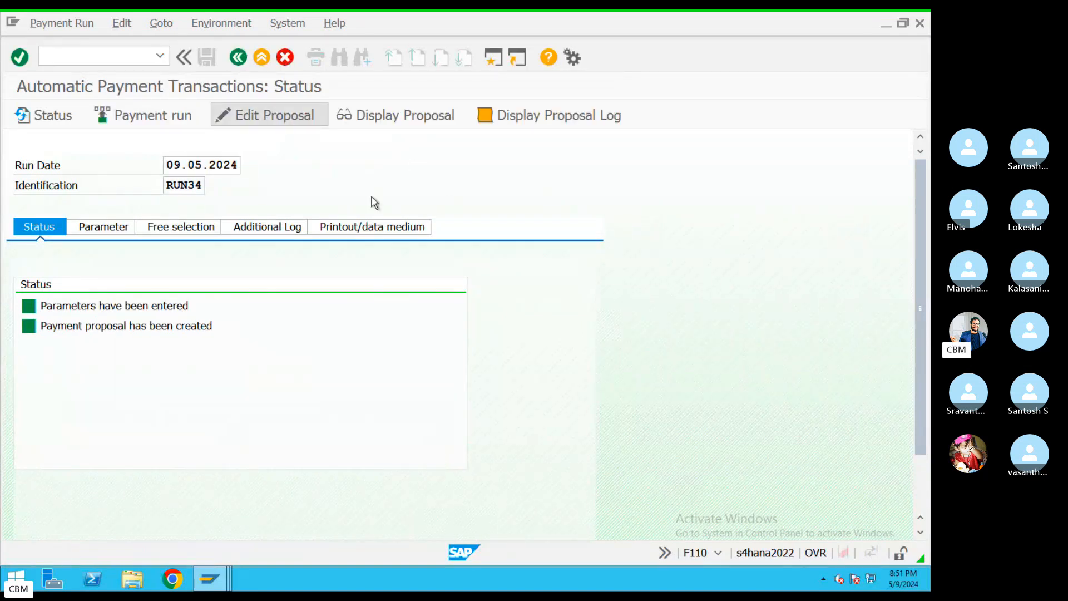
pyautogui.click(366, 387)
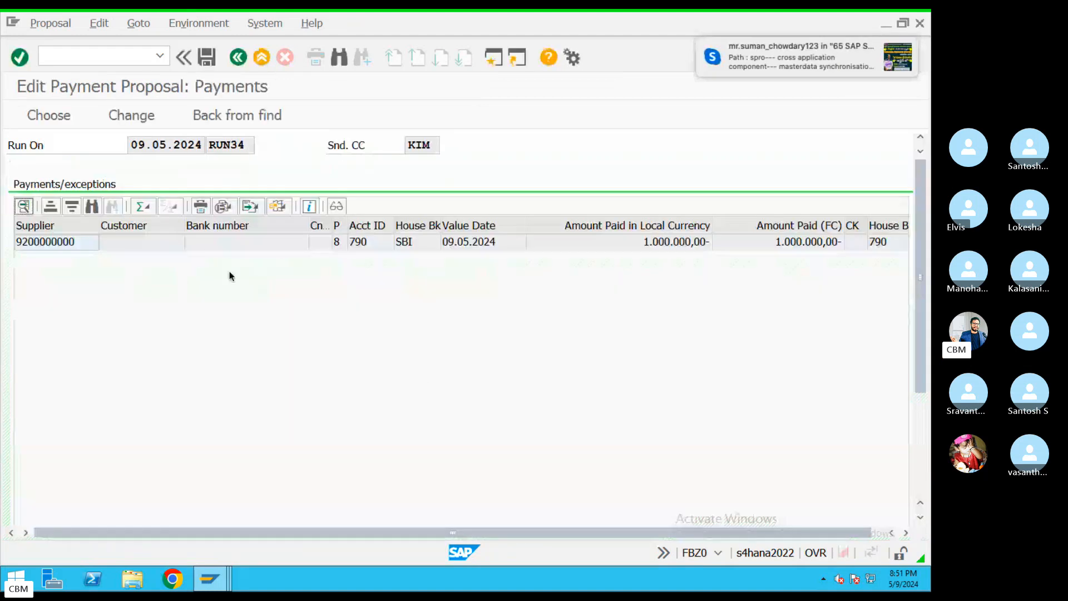
pyautogui.doubleClick(100, 245)
pyautogui.doubleClick(295, 323)
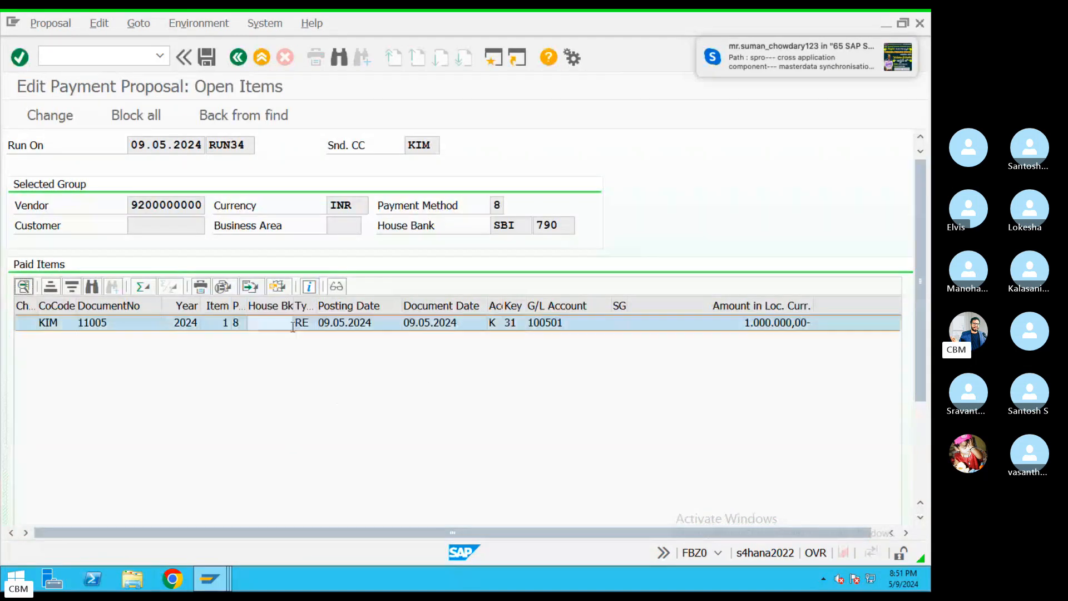
# Reallocate the payment to house bank SBI with account ID 790
pyautogui.click(380, 548)
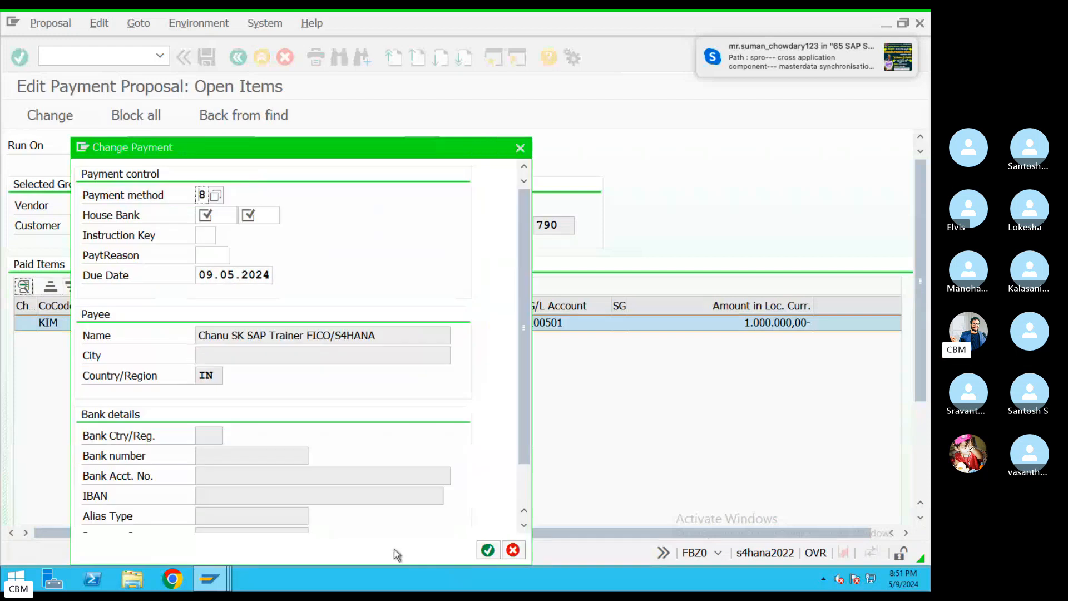
pyautogui.click(217, 216)
pyautogui.click(244, 216)
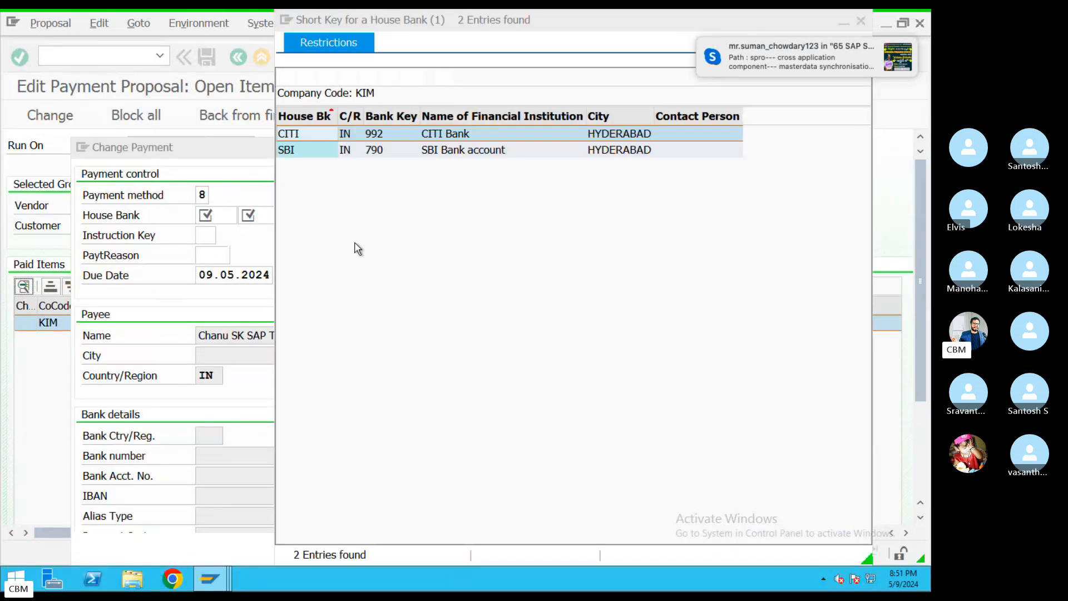
pyautogui.doubleClick(323, 152)
pyautogui.click(262, 216)
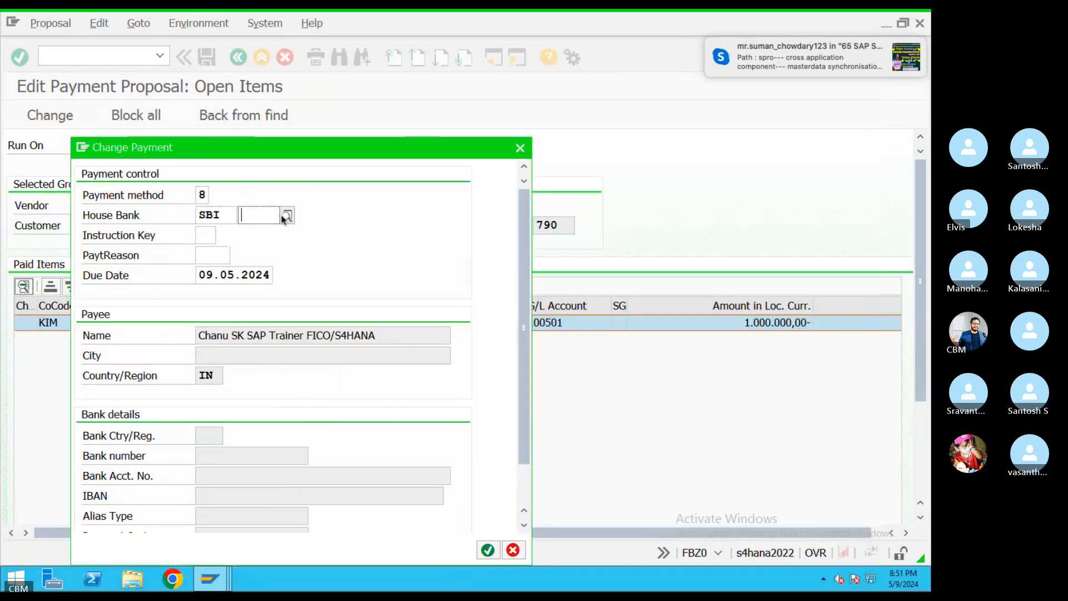
pyautogui.click(288, 216)
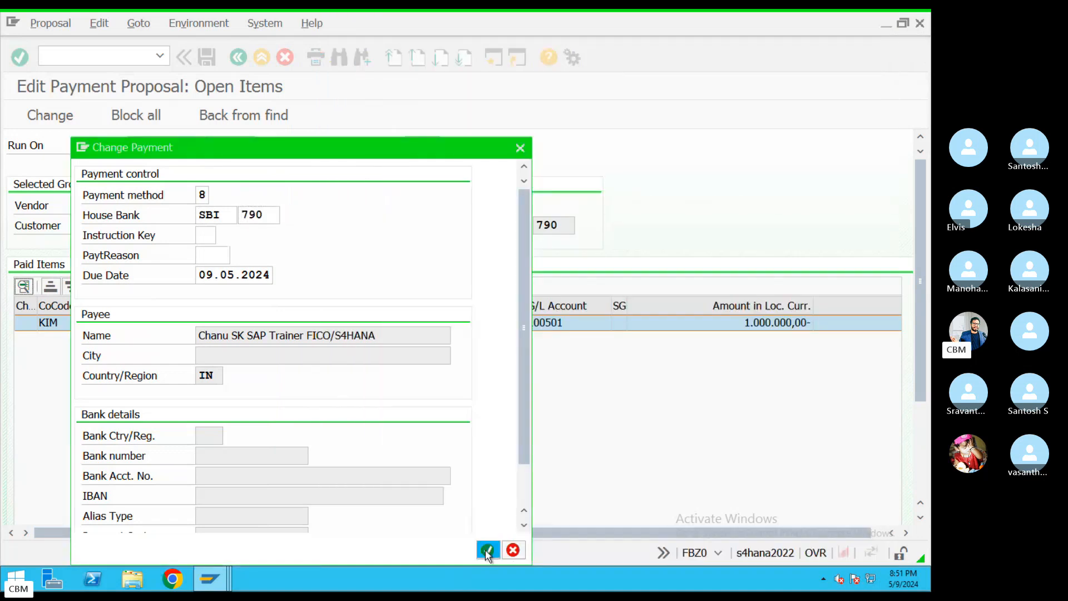
pyautogui.click(486, 550)
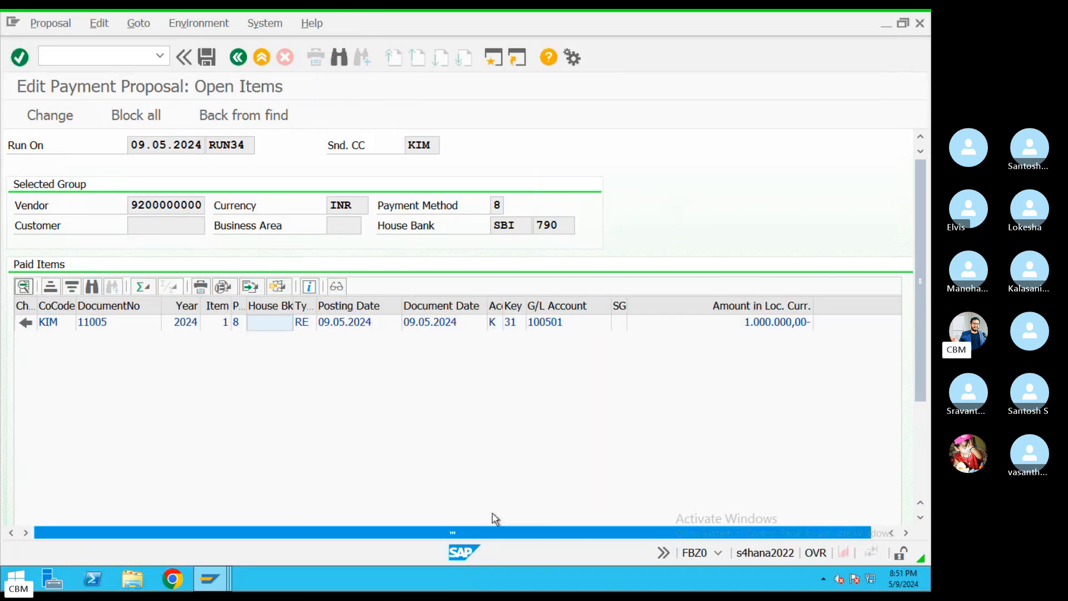
pyautogui.click(239, 57)
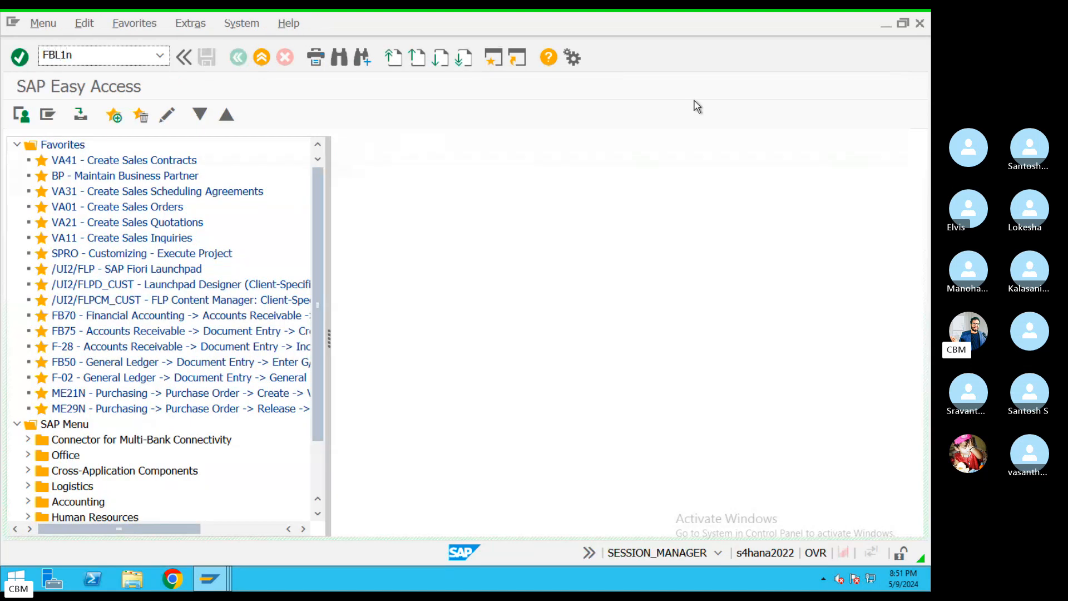
# List the supplier's open line items with FBL1N
pyautogui.write('FBL1n')
pyautogui.press('Return')
pyautogui.click(21, 115)
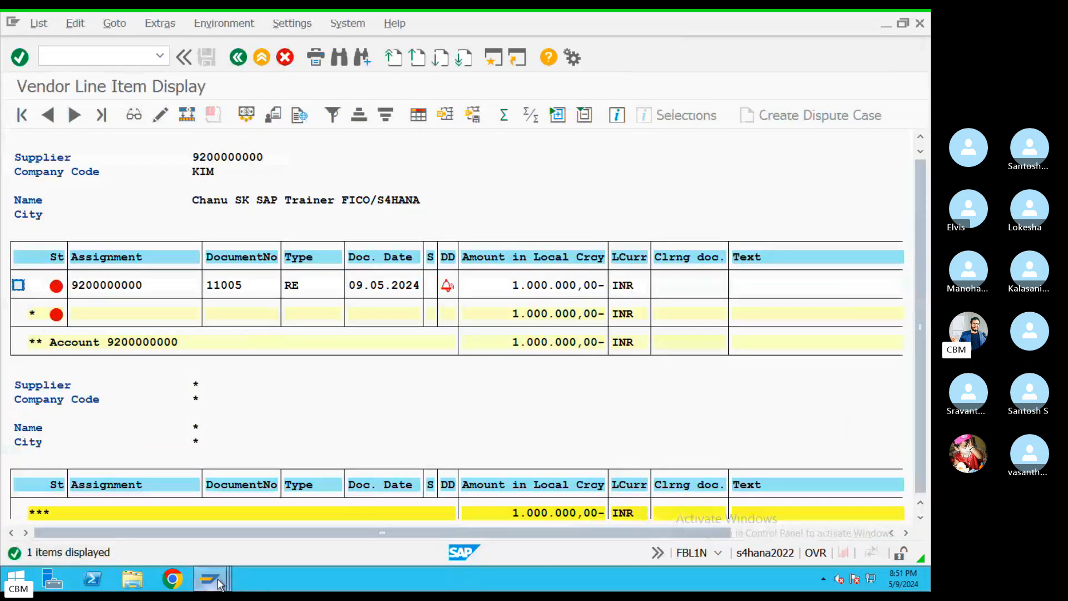
# Carry out payment run RUN34 from the F110 proposal and confirm it
pyautogui.moveTo(223, 586)
pyautogui.click(247, 531)
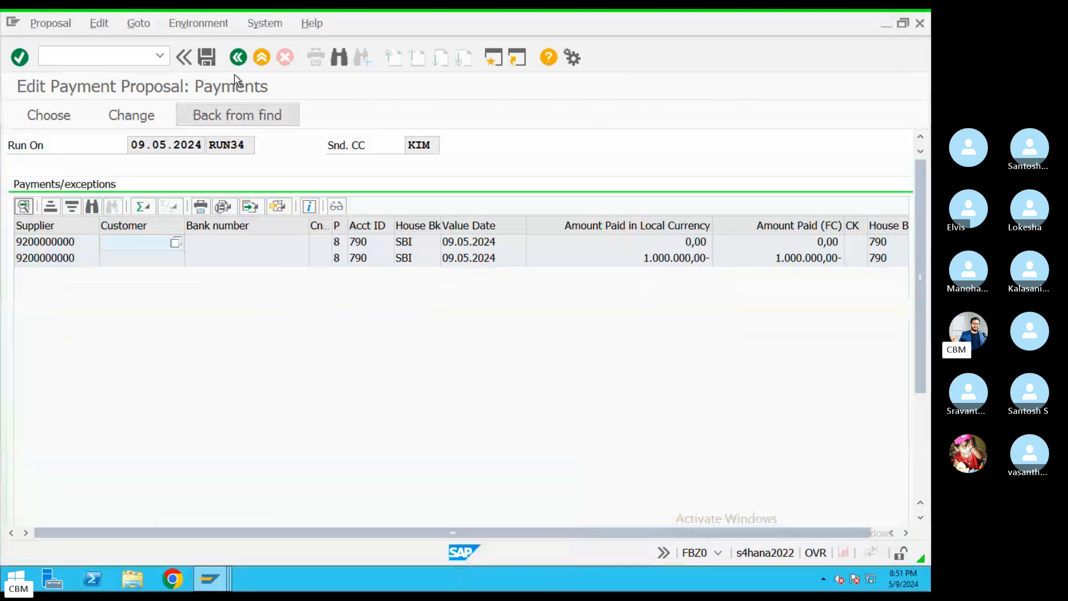
pyautogui.click(238, 58)
pyautogui.click(148, 115)
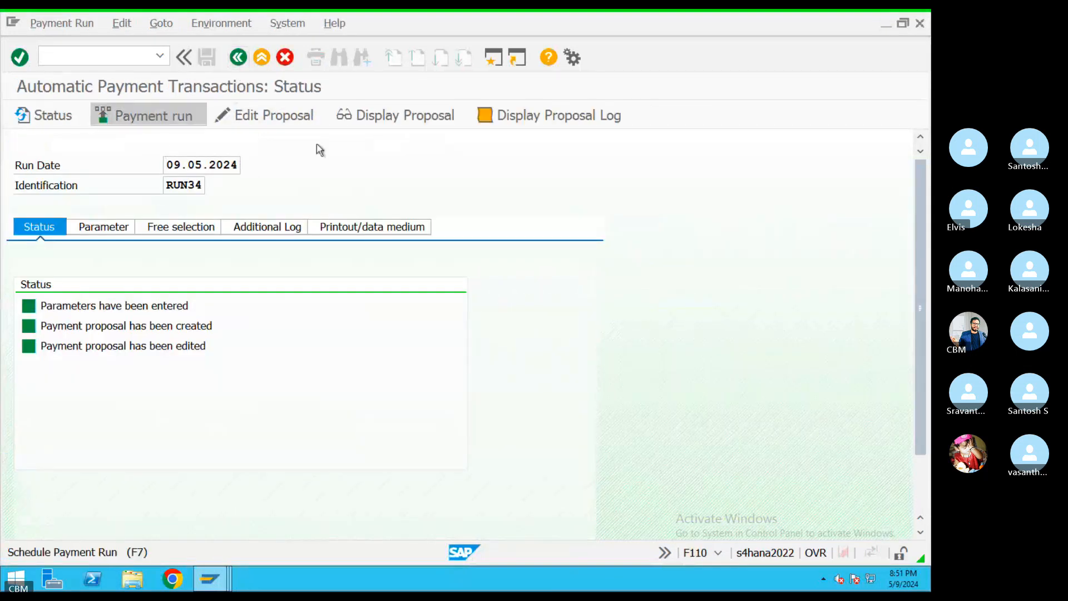
pyautogui.click(423, 449)
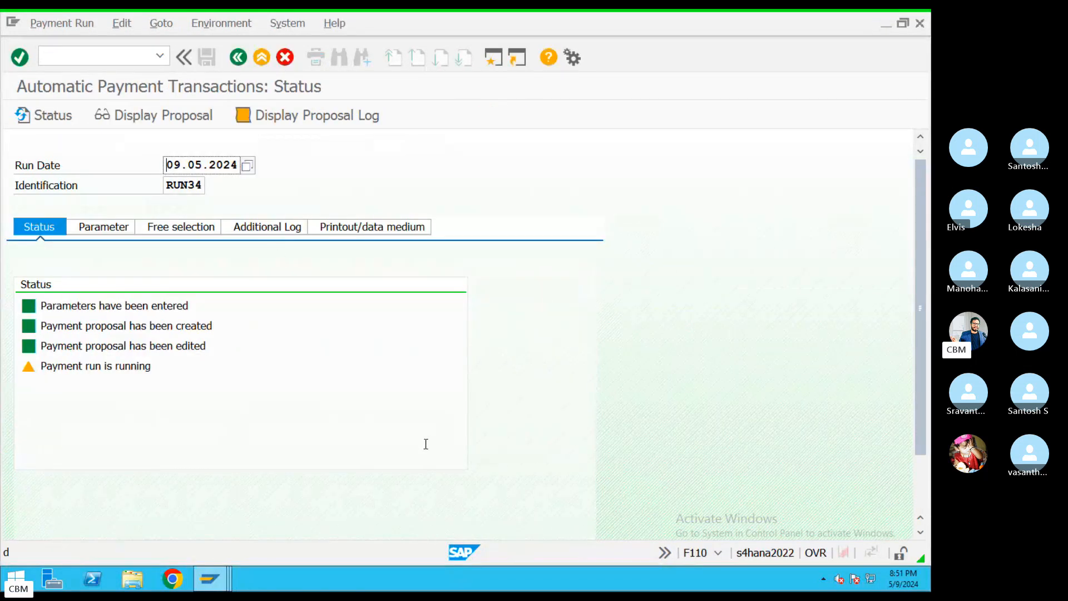
# Refresh the vendor line item report to confirm the 1,000,000 INR item is no longer open
pyautogui.moveTo(210, 579)
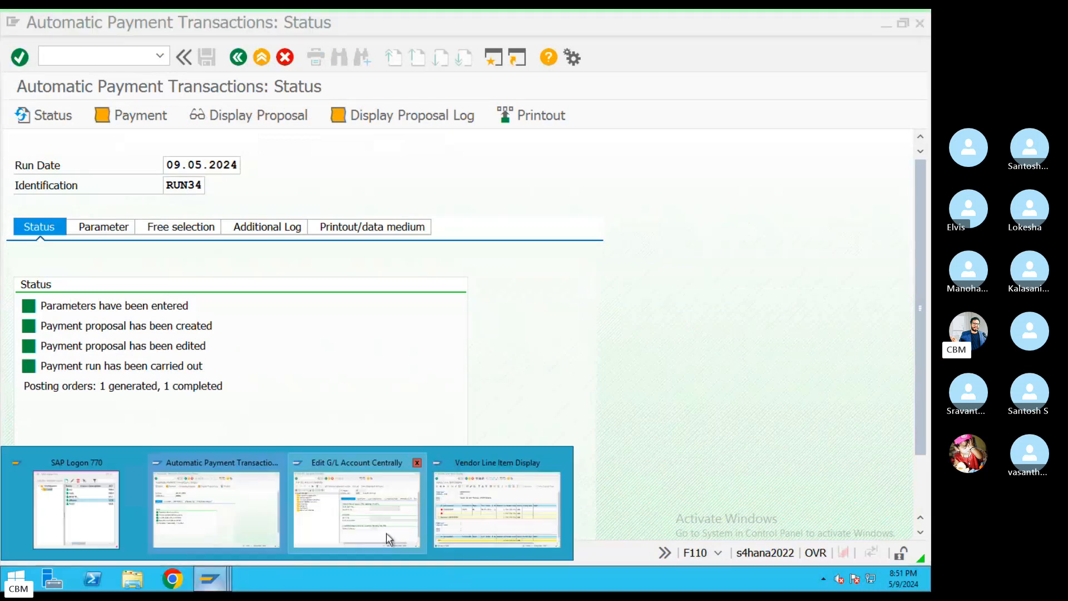
pyautogui.click(356, 509)
pyautogui.click(499, 503)
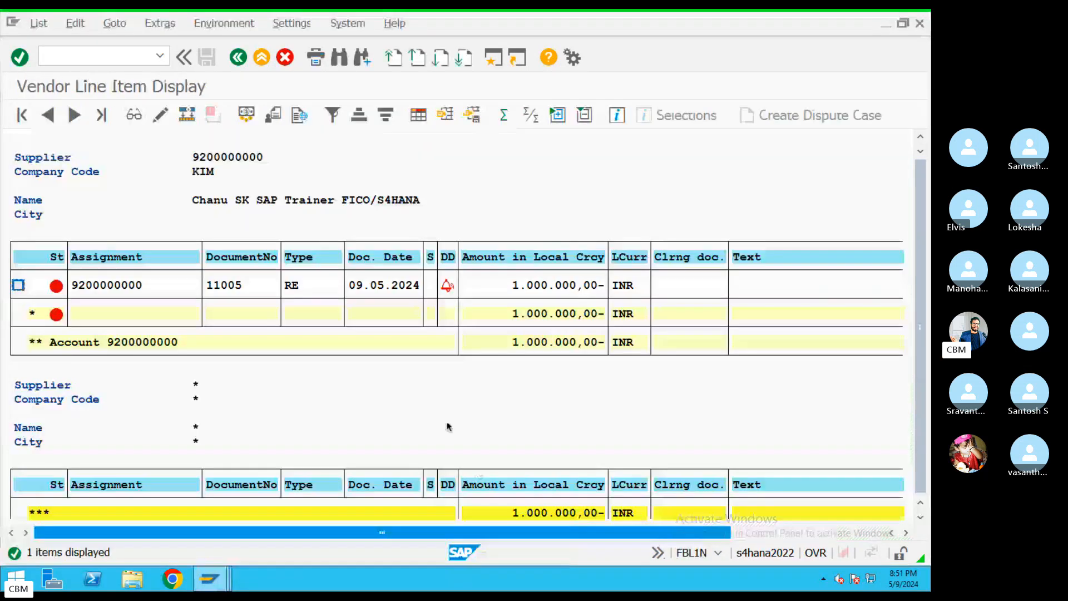
pyautogui.click(54, 30)
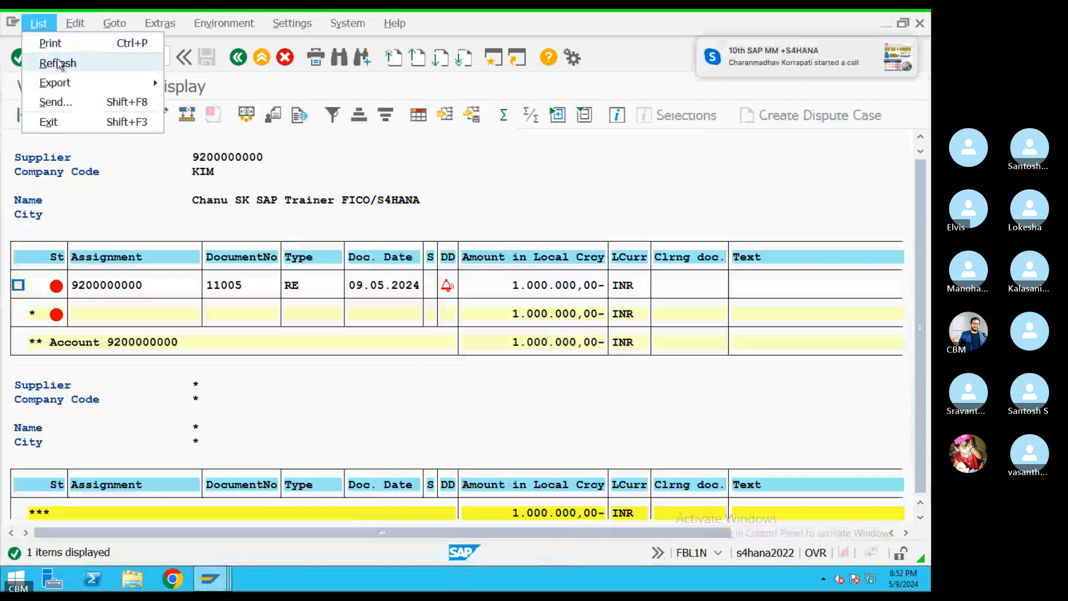
pyautogui.click(52, 61)
pyautogui.click(473, 508)
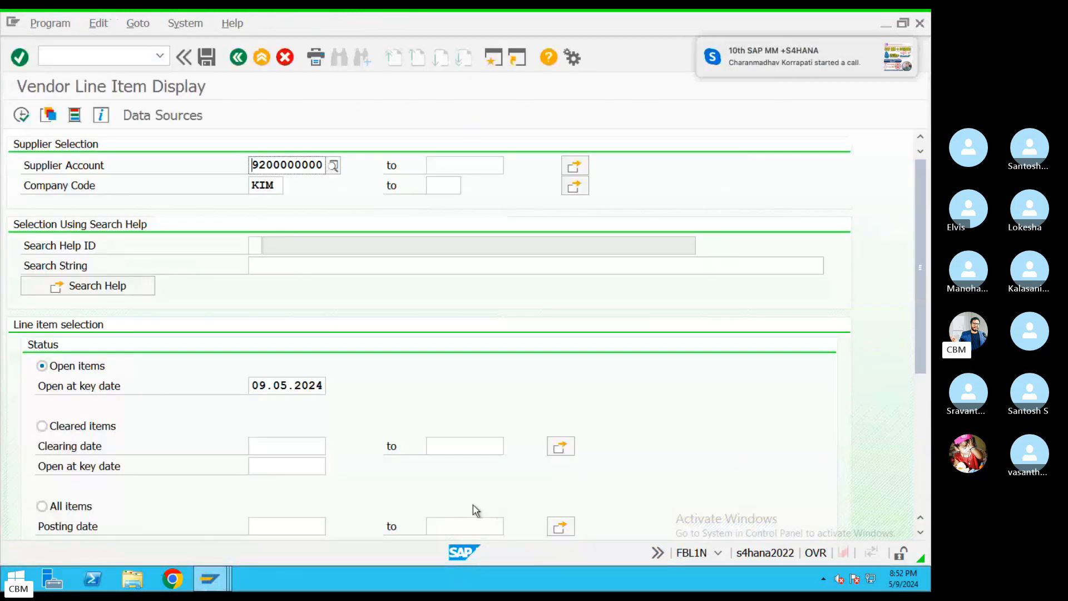
pyautogui.hotkey('ctrl', 'Left')
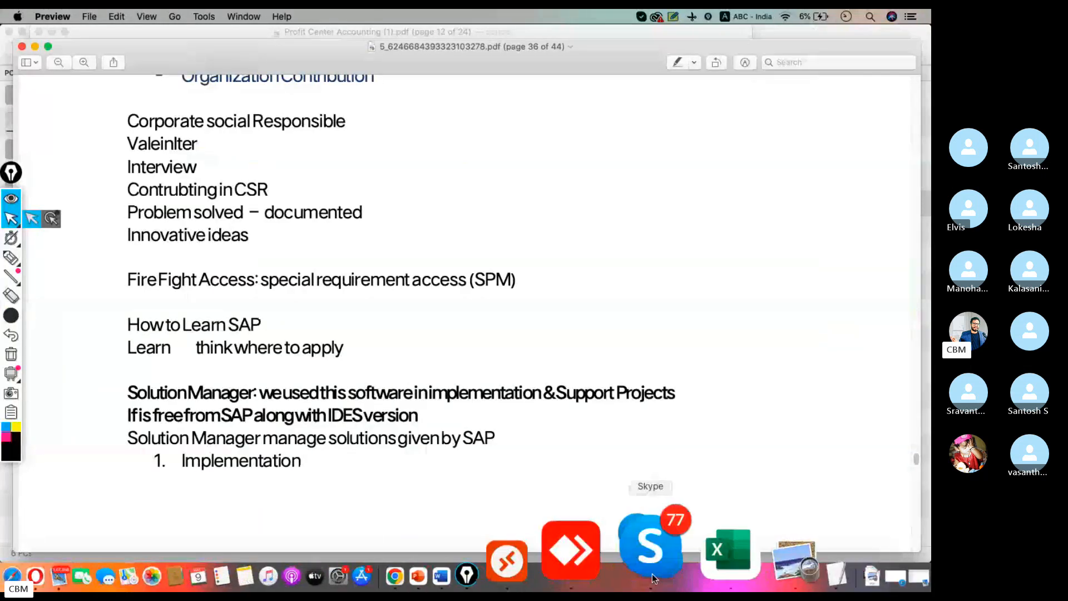
# Scroll the Skype group chat and enlarge the classmates' error screenshots one by one
pyautogui.click(652, 573)
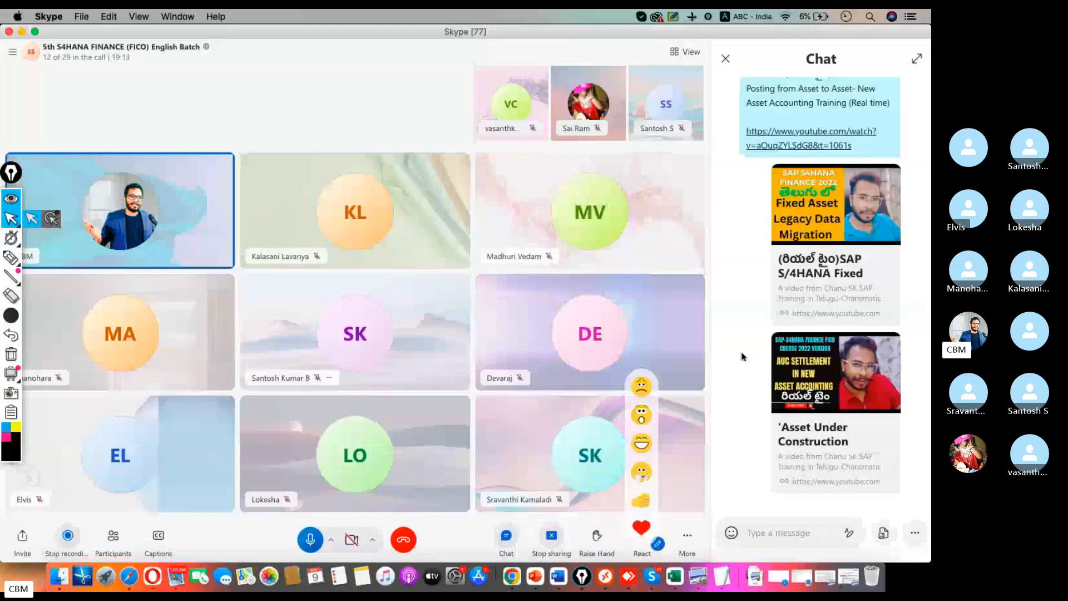
pyautogui.scroll(5, 760, 307)
pyautogui.scroll(10, 760, 307)
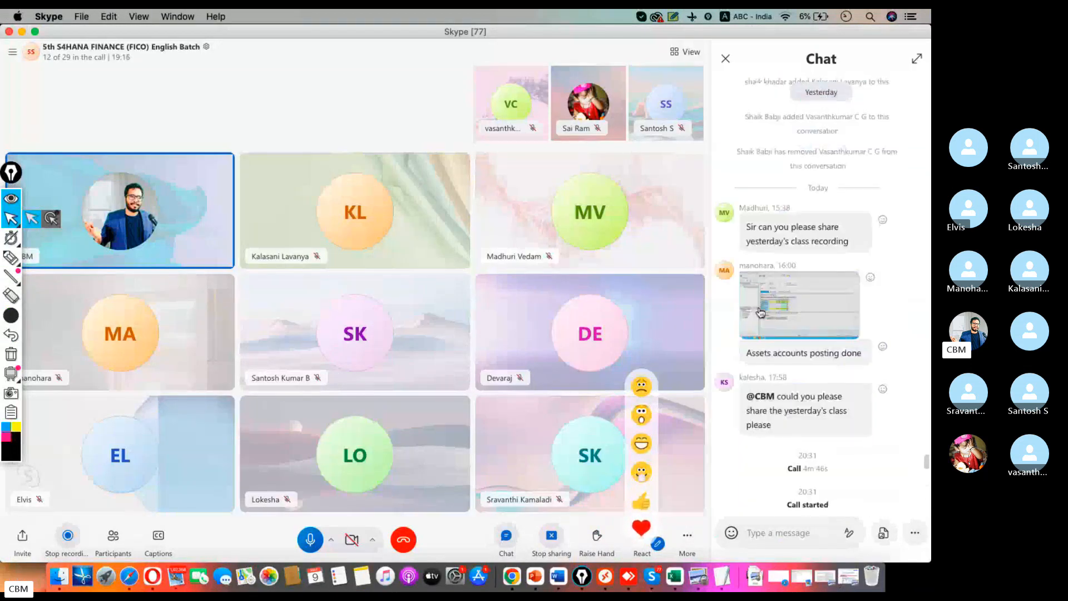
pyautogui.scroll(-10, 809, 341)
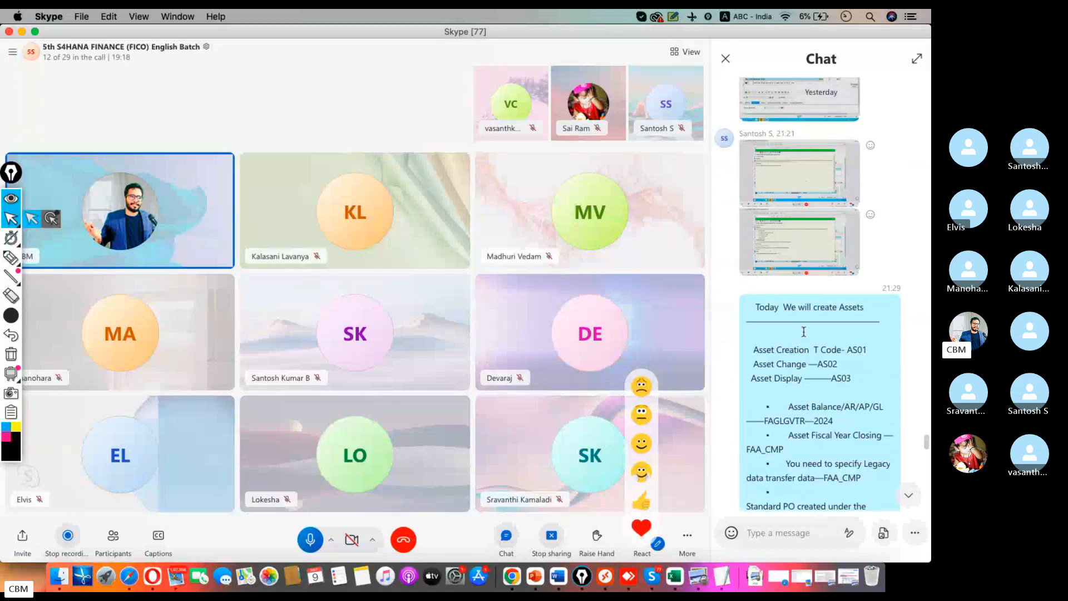
pyautogui.scroll(8, 804, 335)
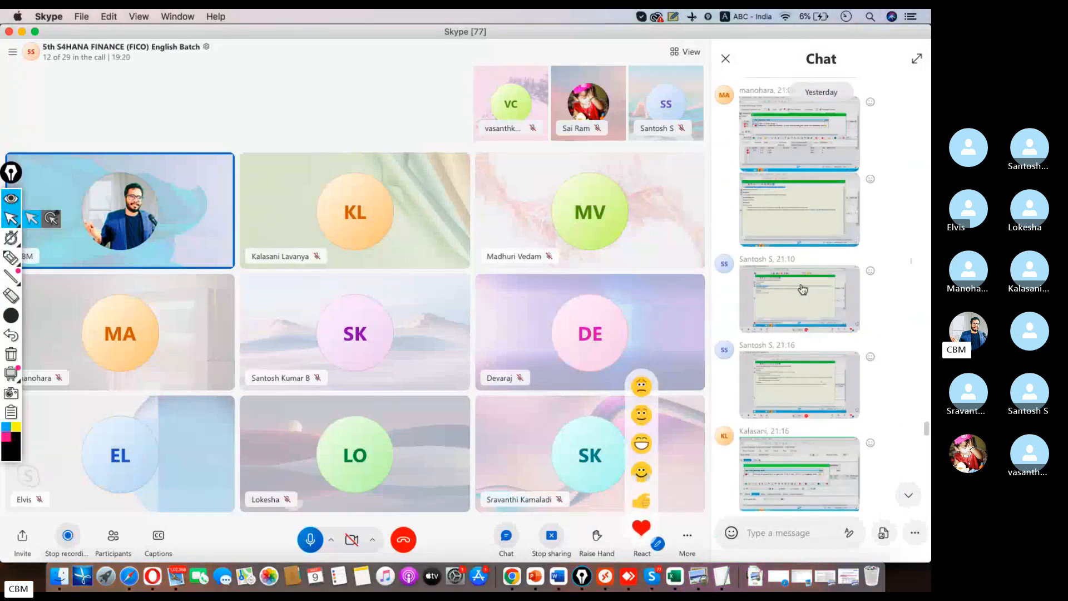
pyautogui.scroll(5, 802, 299)
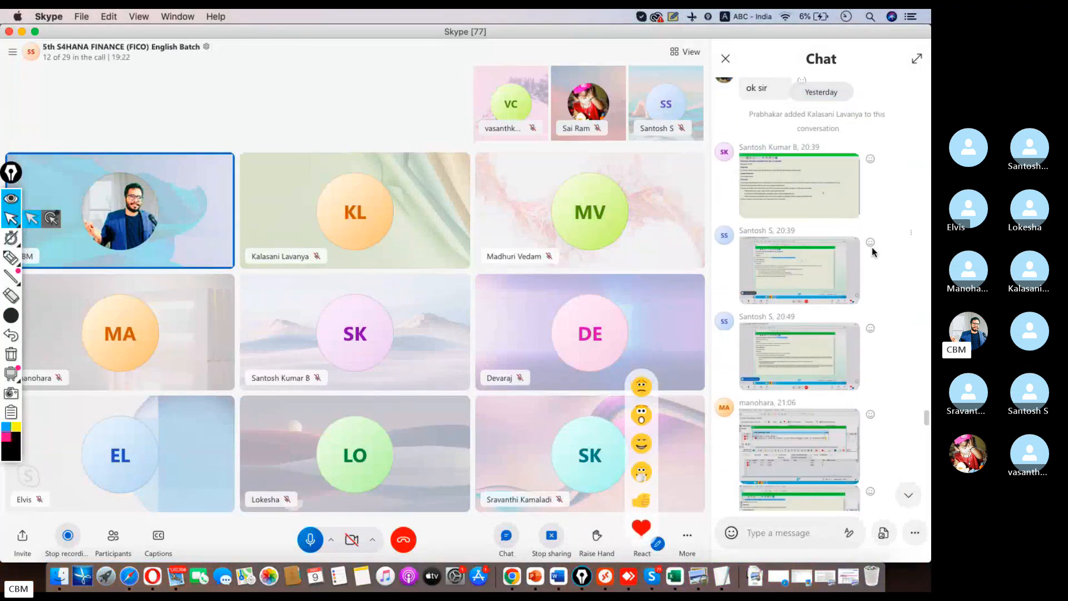
pyautogui.click(781, 195)
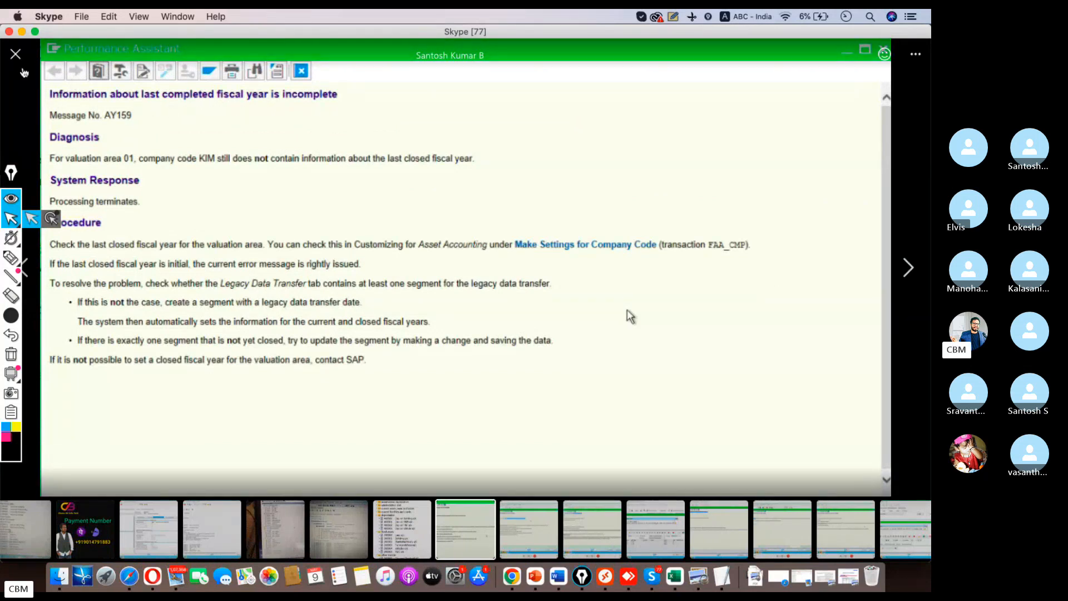
pyautogui.press('Escape')
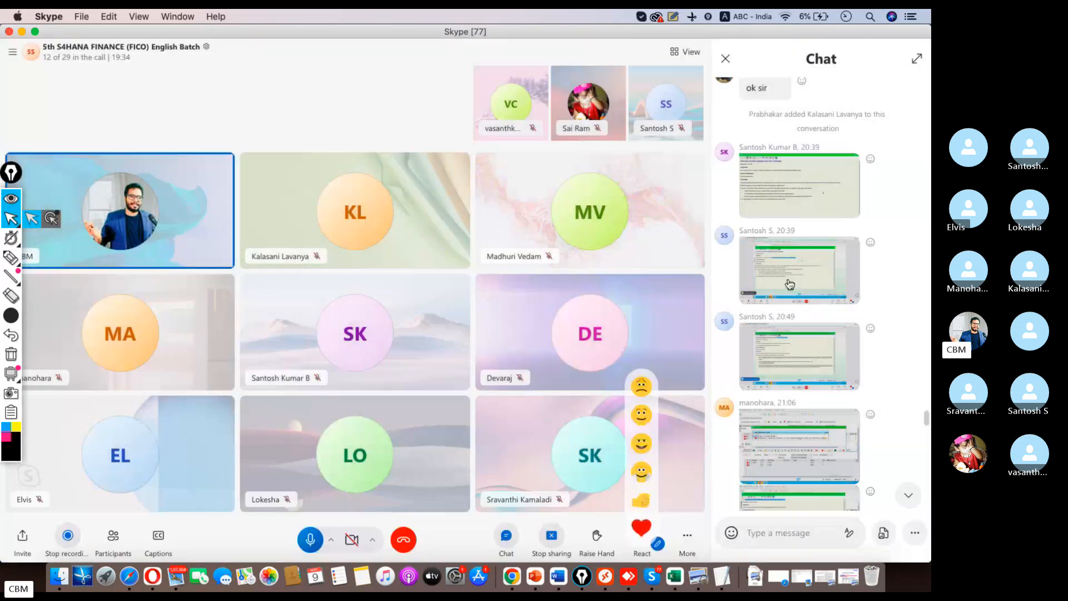
pyautogui.click(788, 283)
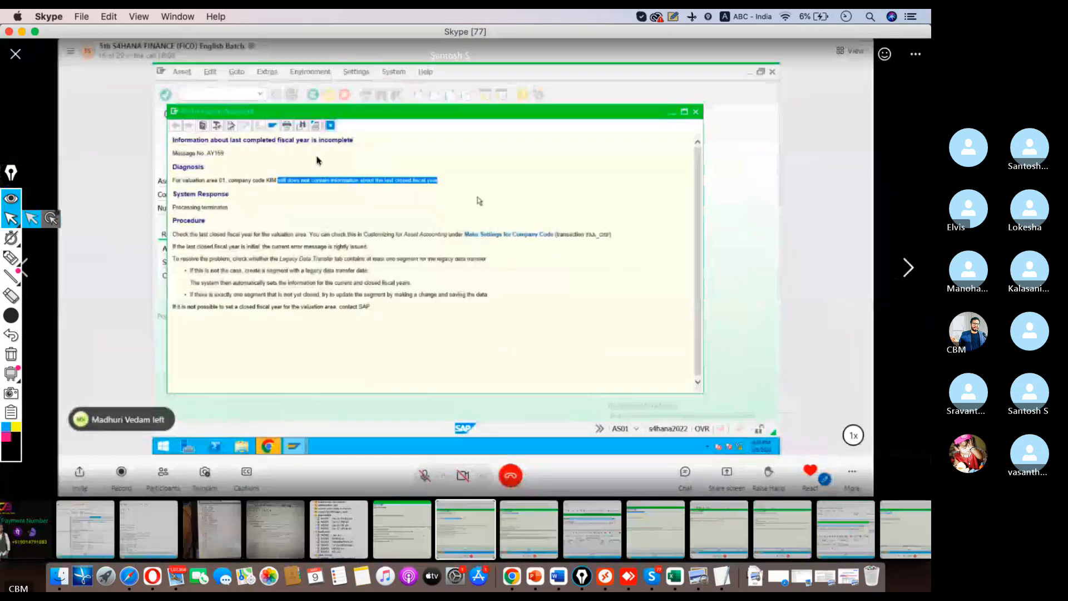
pyautogui.click(17, 60)
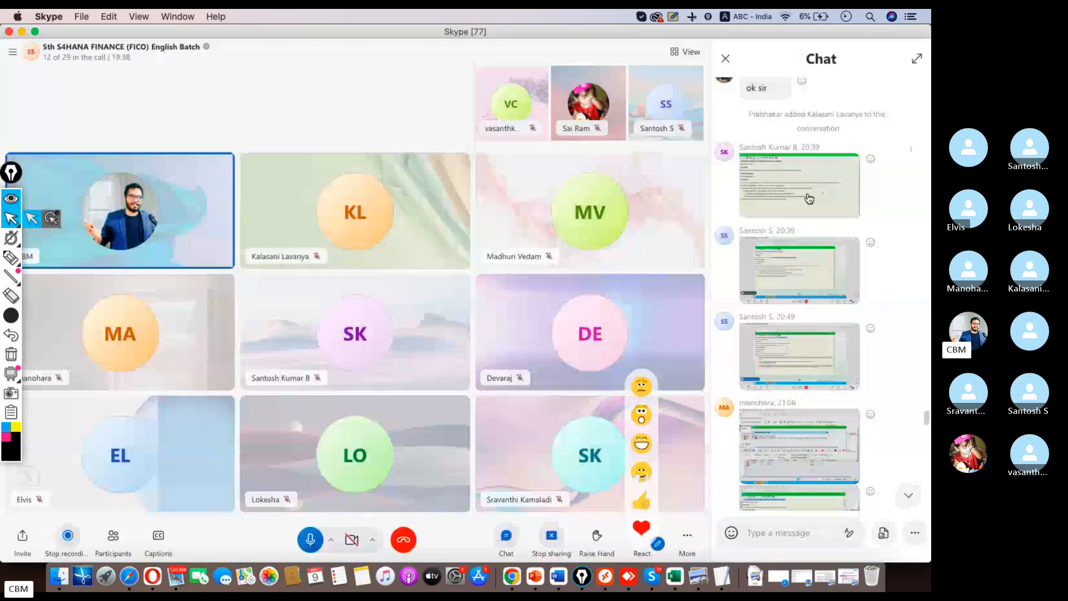
pyautogui.click(808, 198)
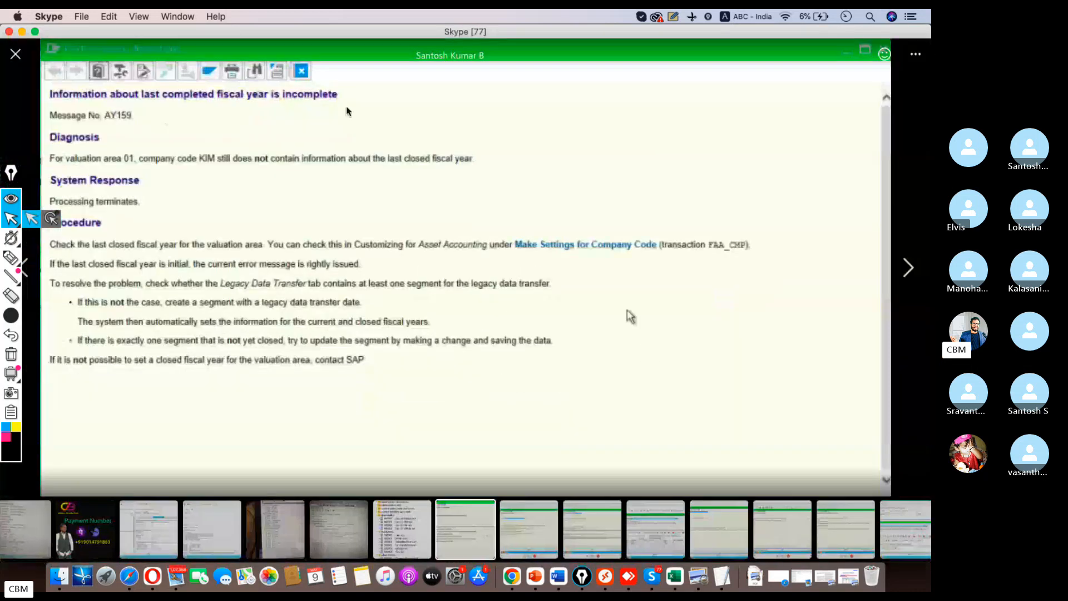
pyautogui.click(16, 58)
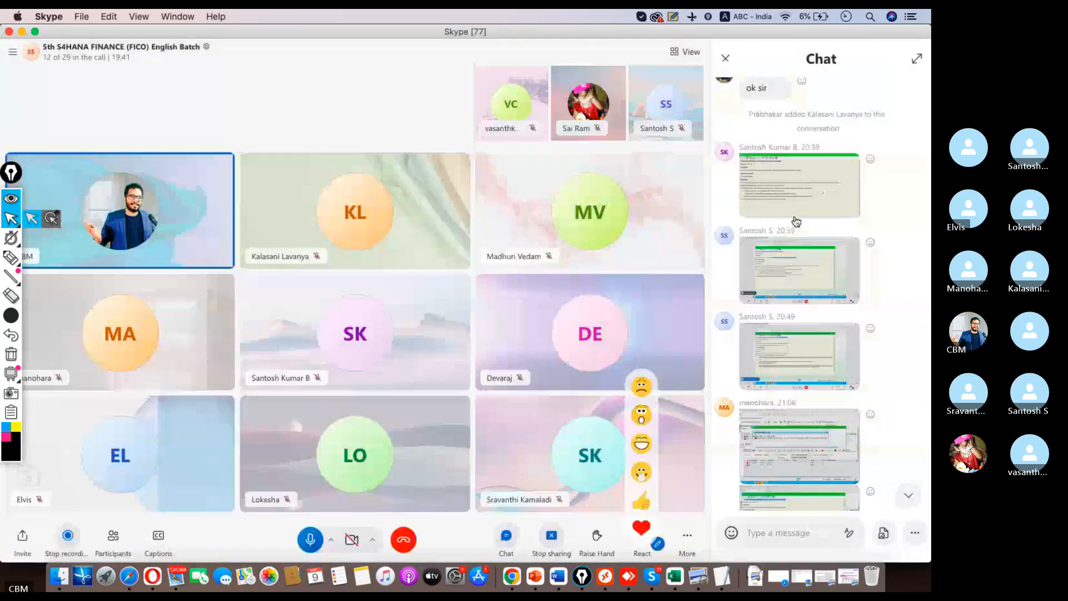
# Scroll through the chat once more, then hide the chat panel
pyautogui.scroll(-10, 826, 363)
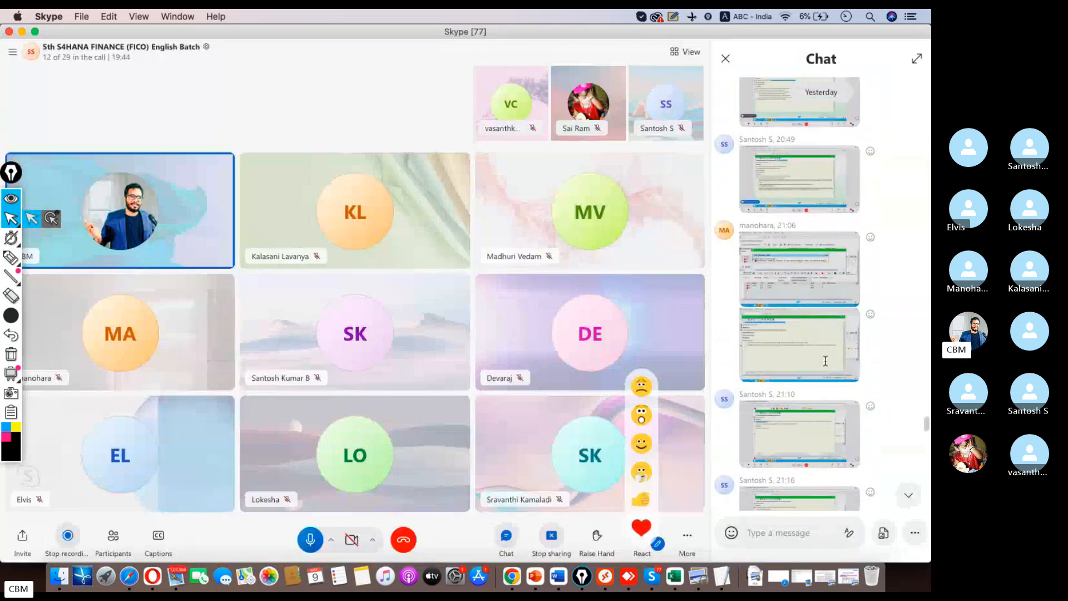
pyautogui.scroll(-5, 825, 366)
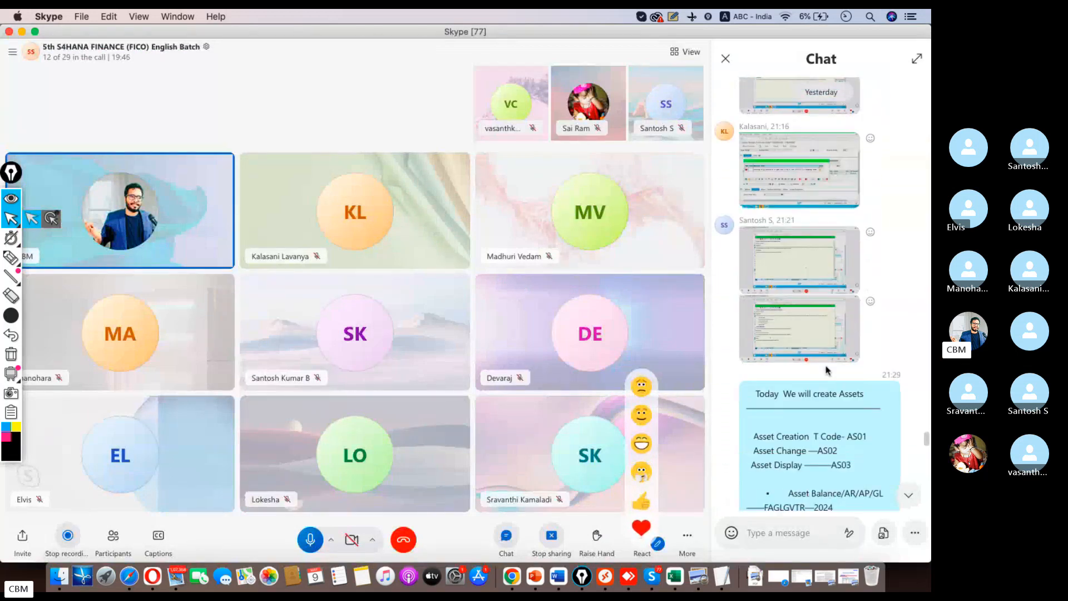
pyautogui.scroll(10, 825, 370)
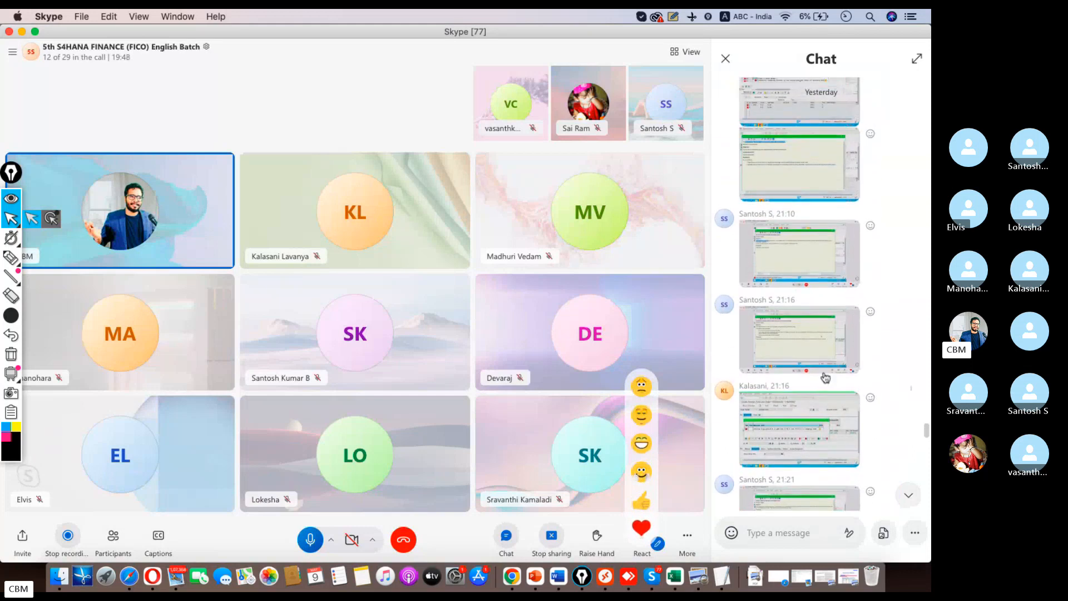
pyautogui.scroll(8, 824, 372)
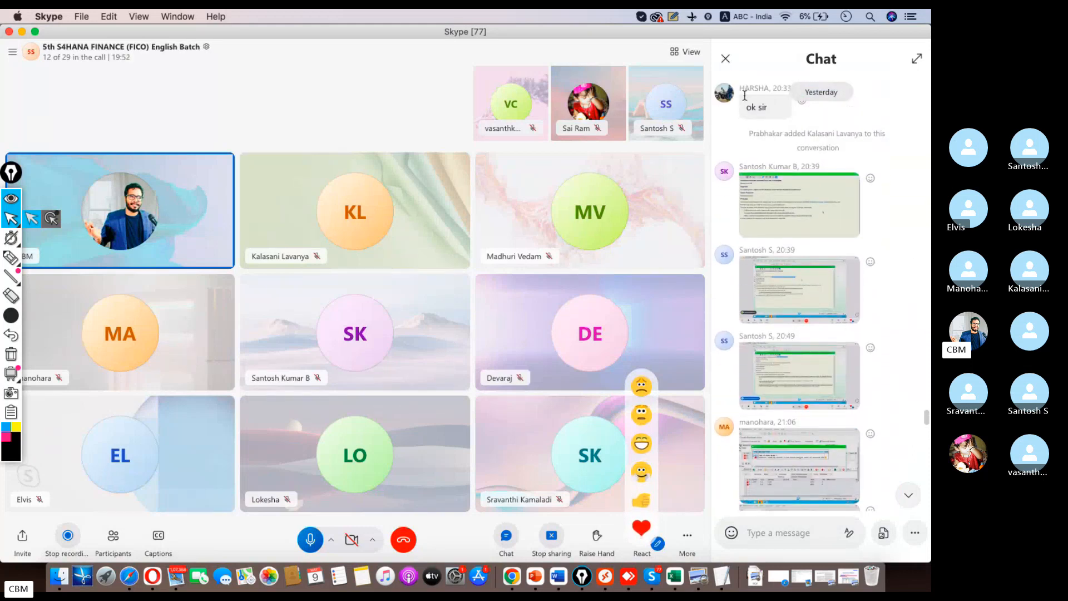
pyautogui.click(725, 58)
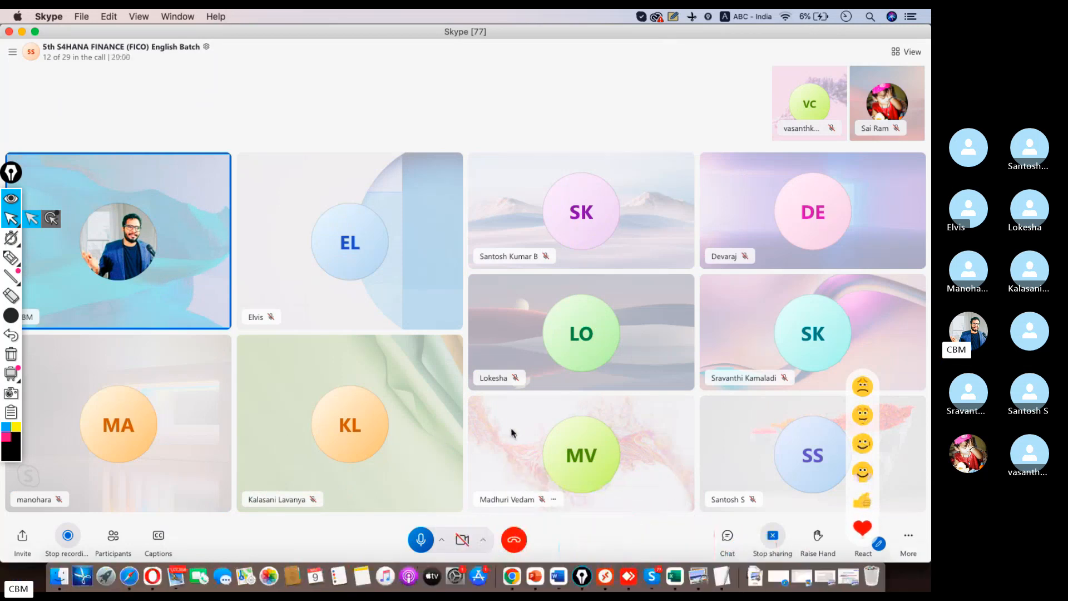
# Highlight the procurement with PO-MM flow and F-90 without-MM-flow lines in the notes, then return to SAP
pyautogui.click(716, 552)
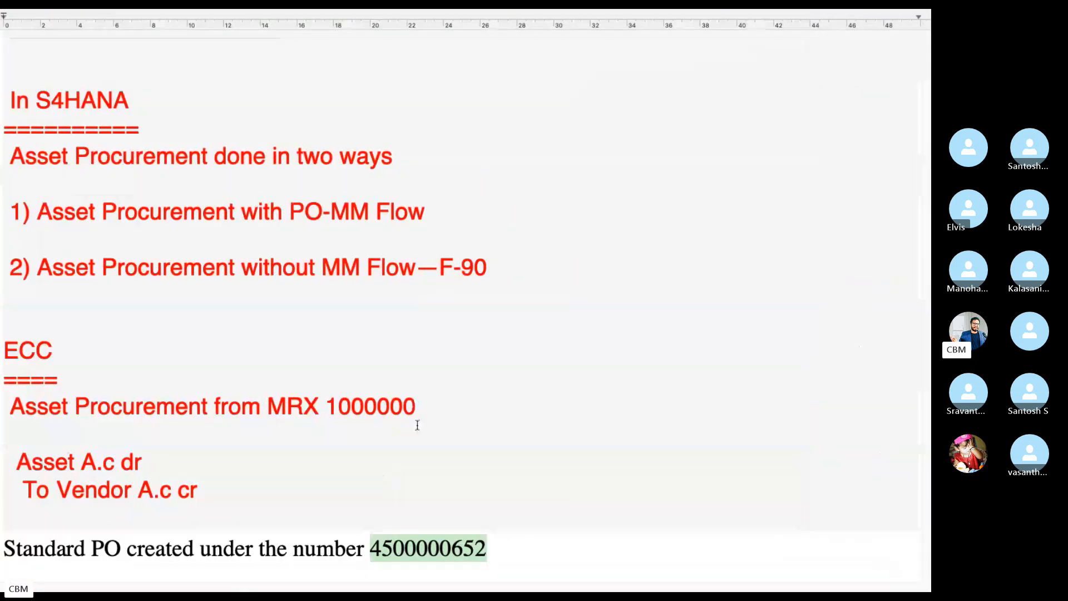
pyautogui.moveTo(488, 268); pyautogui.dragTo(2, 270)
pyautogui.moveTo(241, 268); pyautogui.dragTo(397, 265)
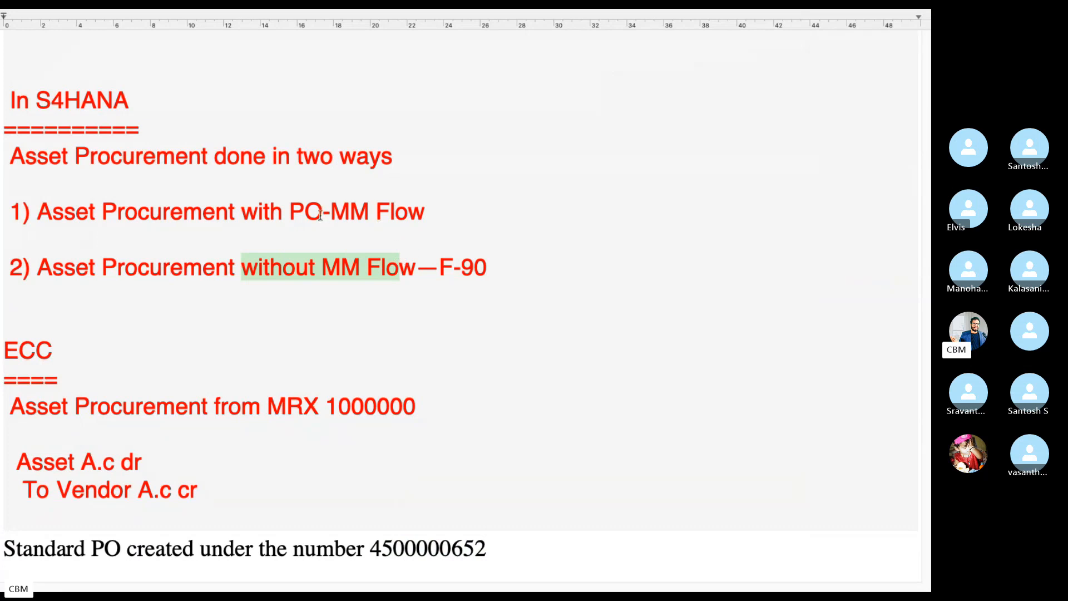
pyautogui.moveTo(429, 212); pyautogui.dragTo(2, 215)
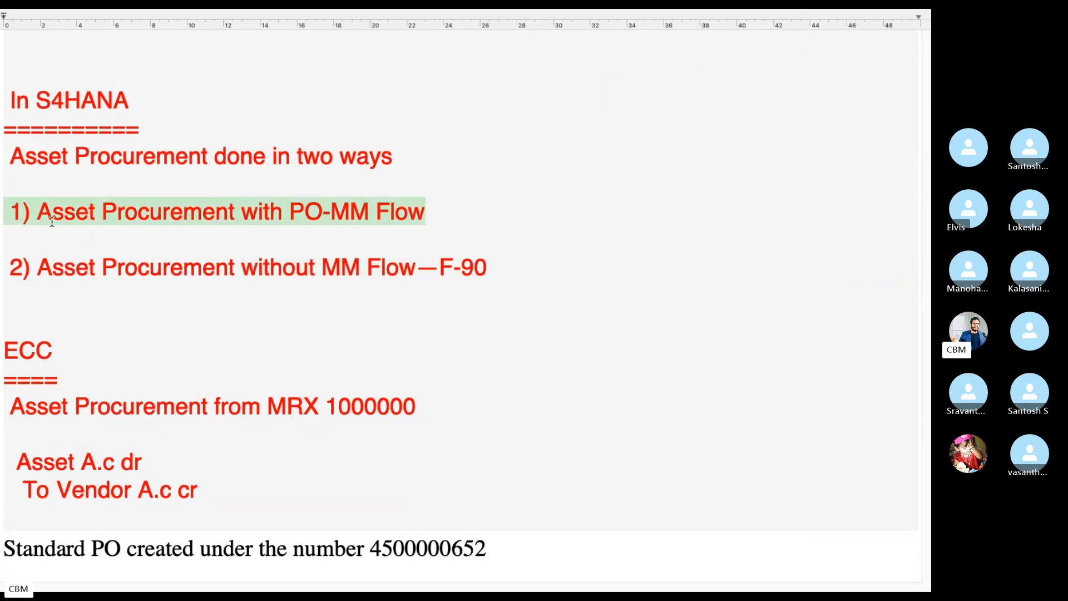
pyautogui.moveTo(555, 268); pyautogui.dragTo(49, 261)
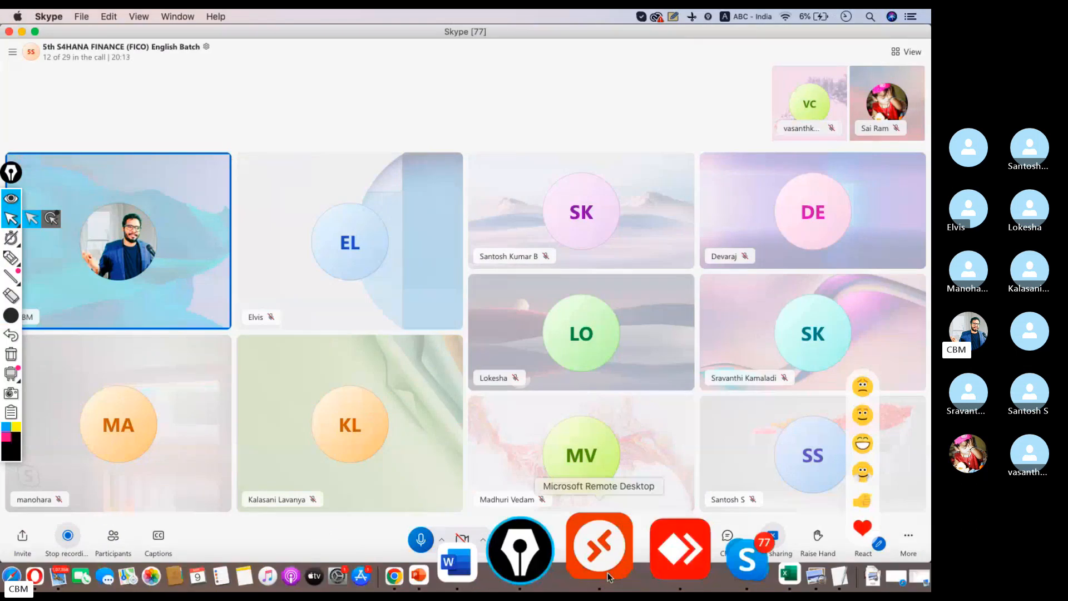
pyautogui.click(607, 568)
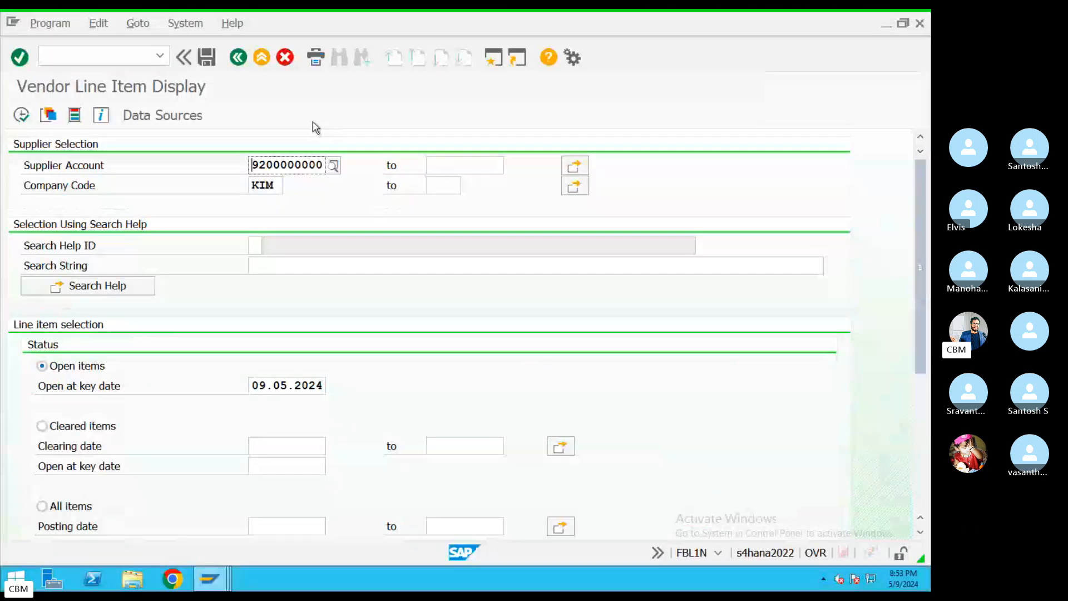
# Start F-90 with document date 09.05.2024 copied from the posting date and reference REF343
pyautogui.click(261, 58)
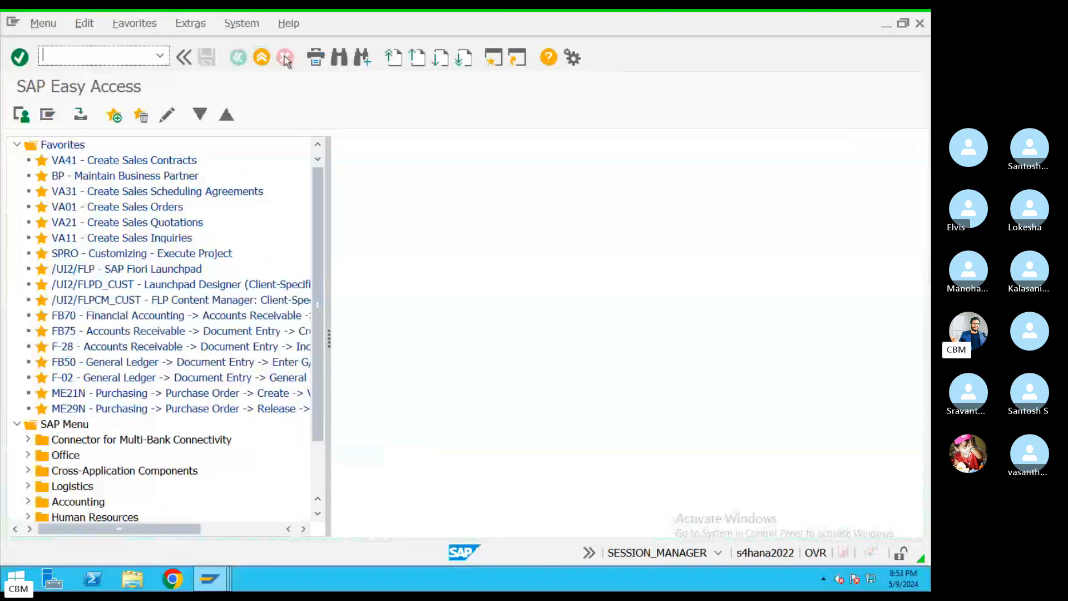
pyautogui.press('Return')
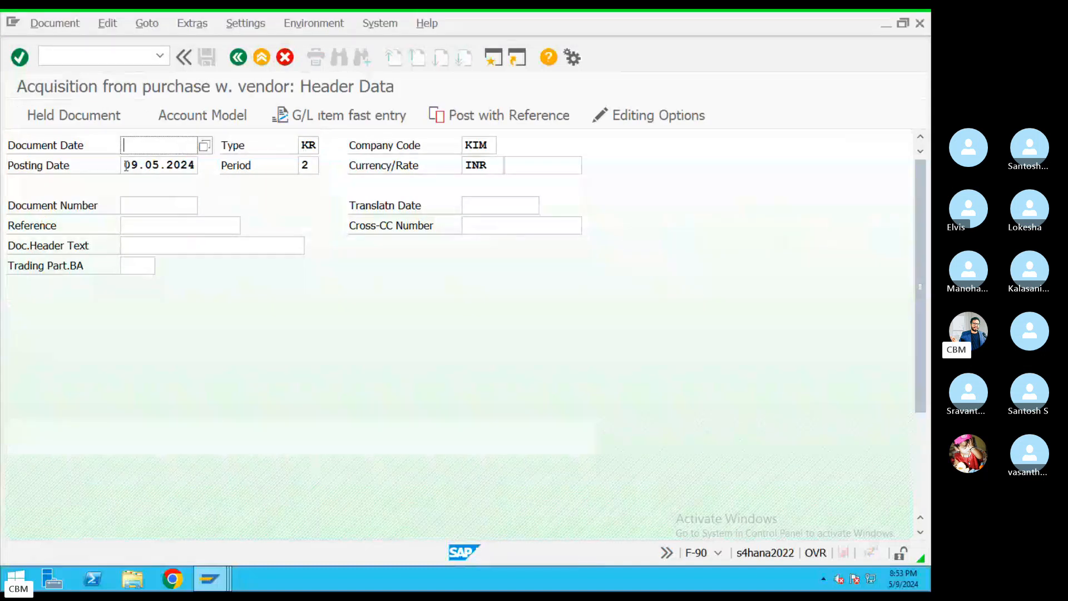
pyautogui.moveTo(127, 165); pyautogui.dragTo(165, 165)
pyautogui.hotkey('ctrl', 'c')
pyautogui.hotkey('shift', 'Tab')
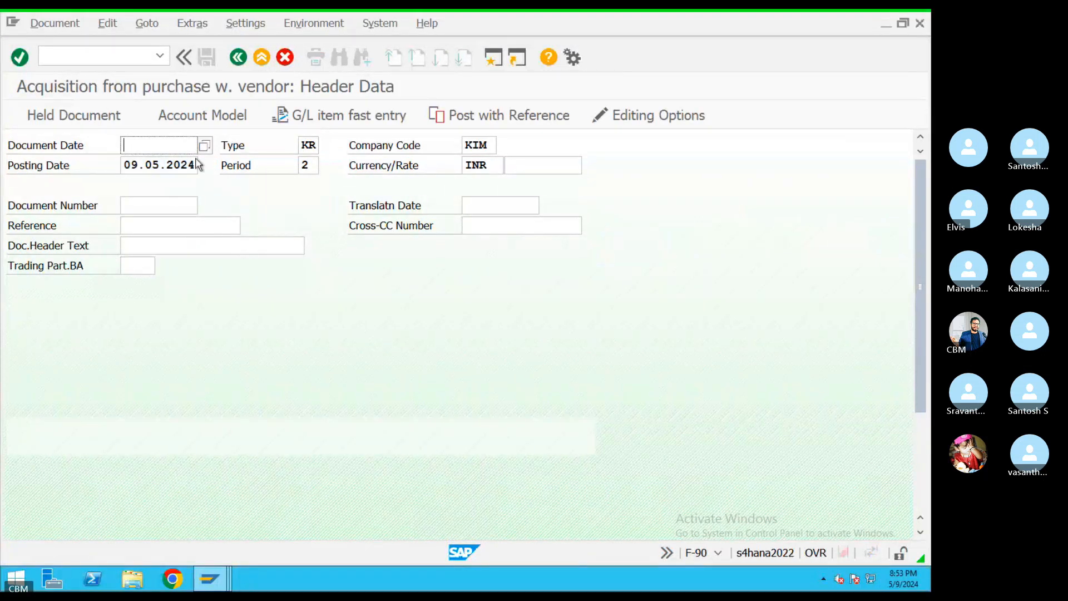
pyautogui.hotkey('ctrl', 'v')
pyautogui.moveTo(316, 144); pyautogui.dragTo(282, 144)
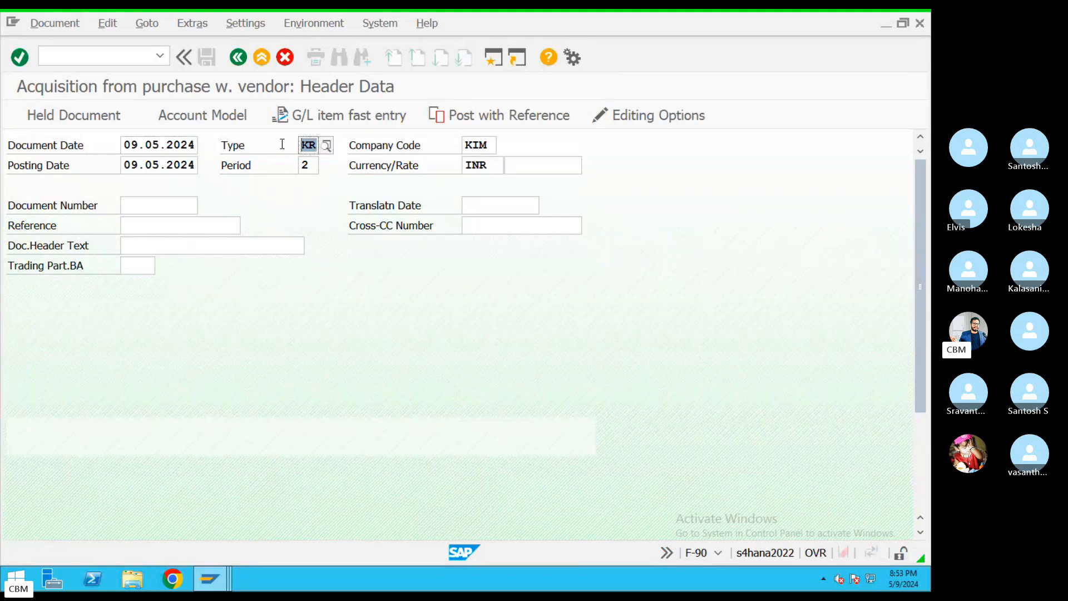
pyautogui.click(165, 230)
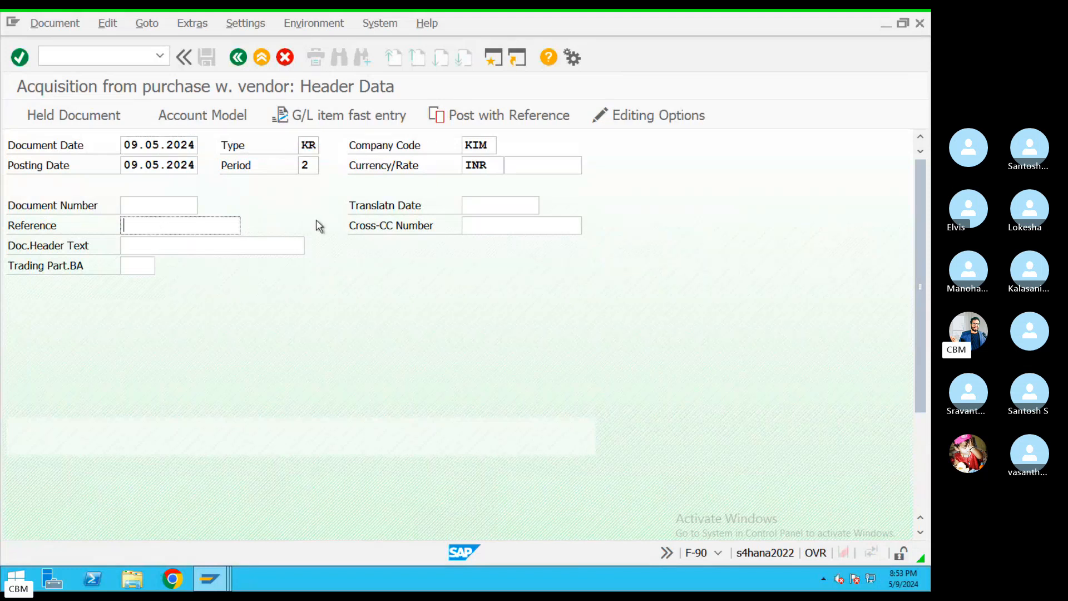
pyautogui.write('REF343')
pyautogui.click(178, 294)
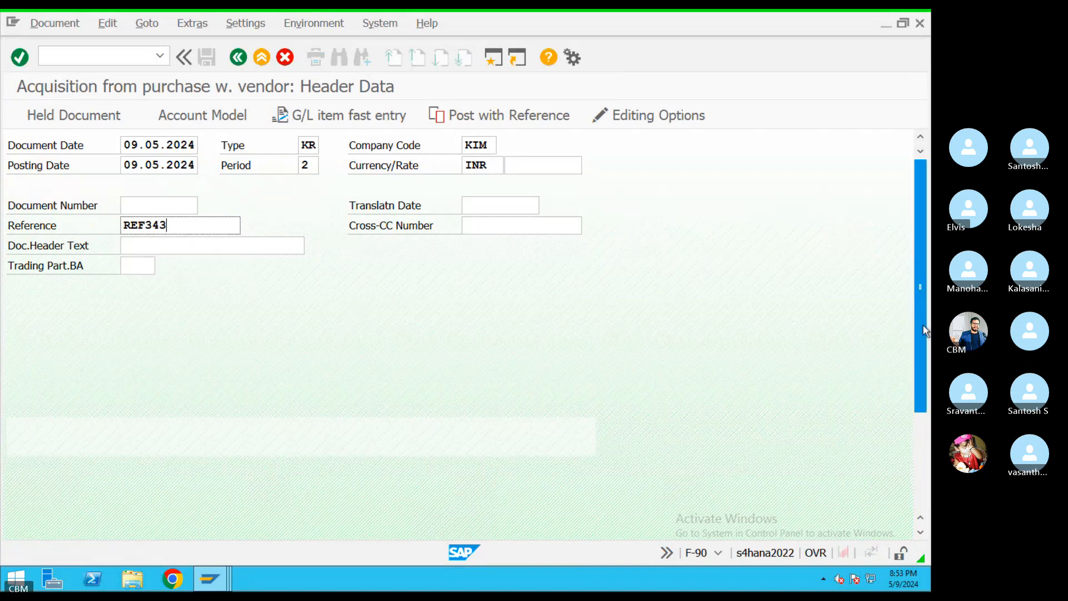
pyautogui.moveTo(922, 325); pyautogui.dragTo(922, 421)
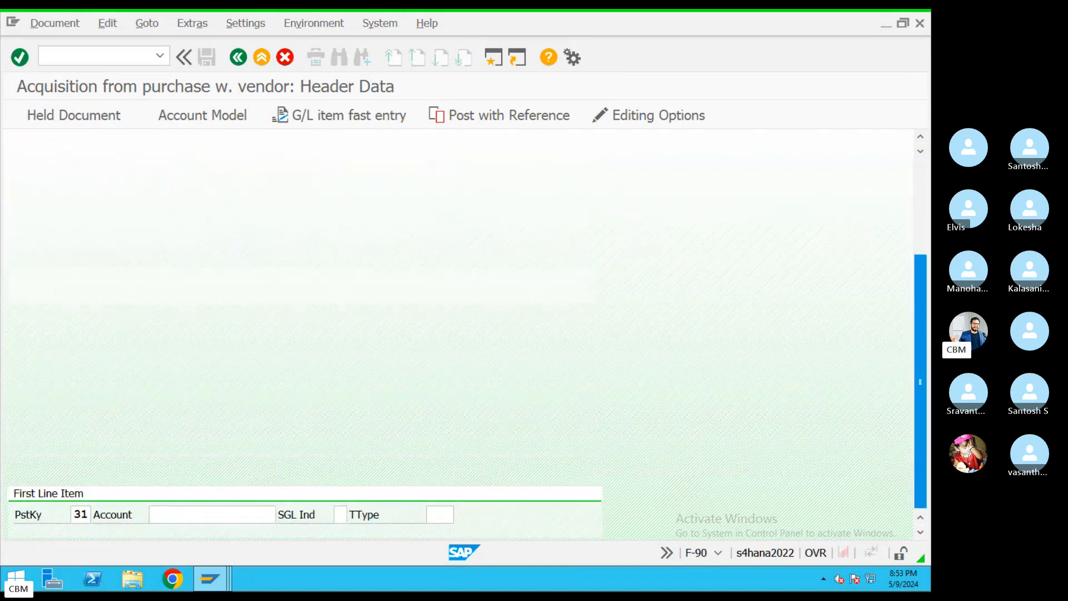
# Search suppliers for company KIM and pick the only one as the first line item account
pyautogui.click(170, 514)
pyautogui.click(282, 514)
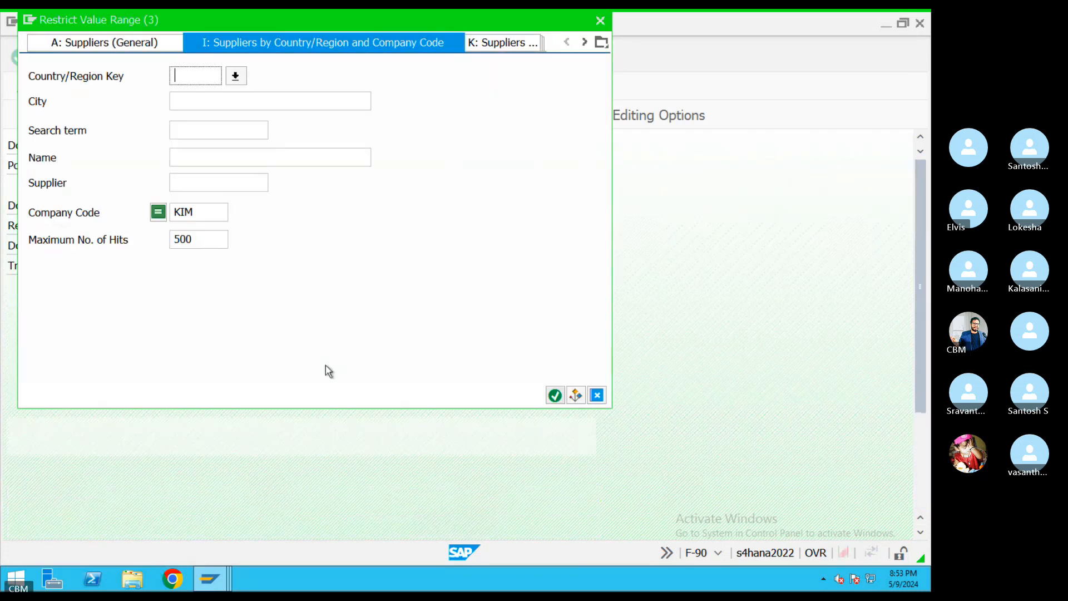
pyautogui.click(551, 400)
pyautogui.doubleClick(252, 116)
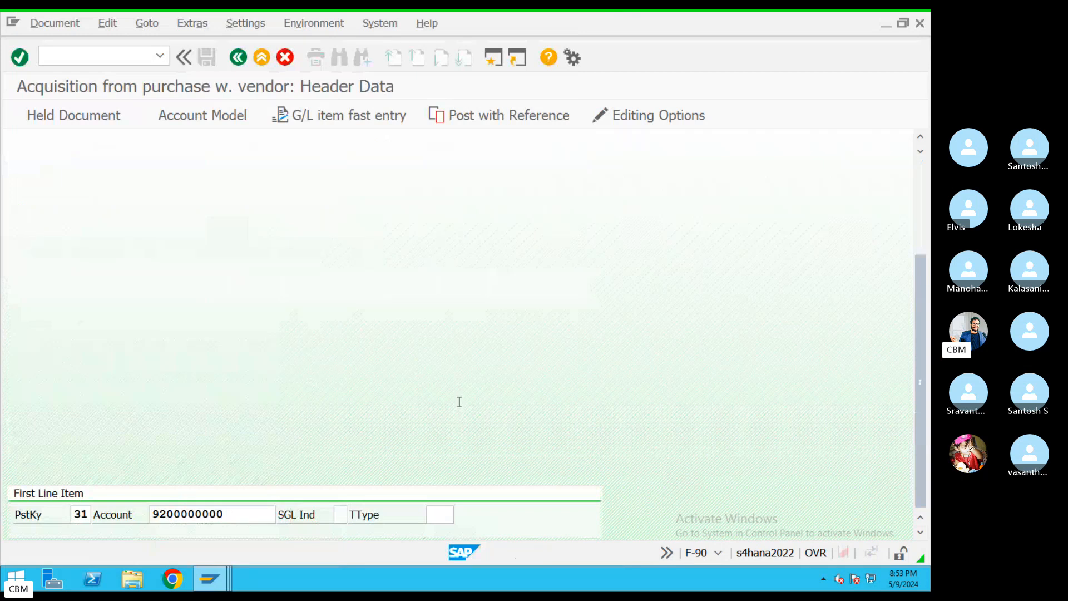
pyautogui.press('Return')
# Set the vendor item amount to 2000000 with text 'test'
pyautogui.write('20000')
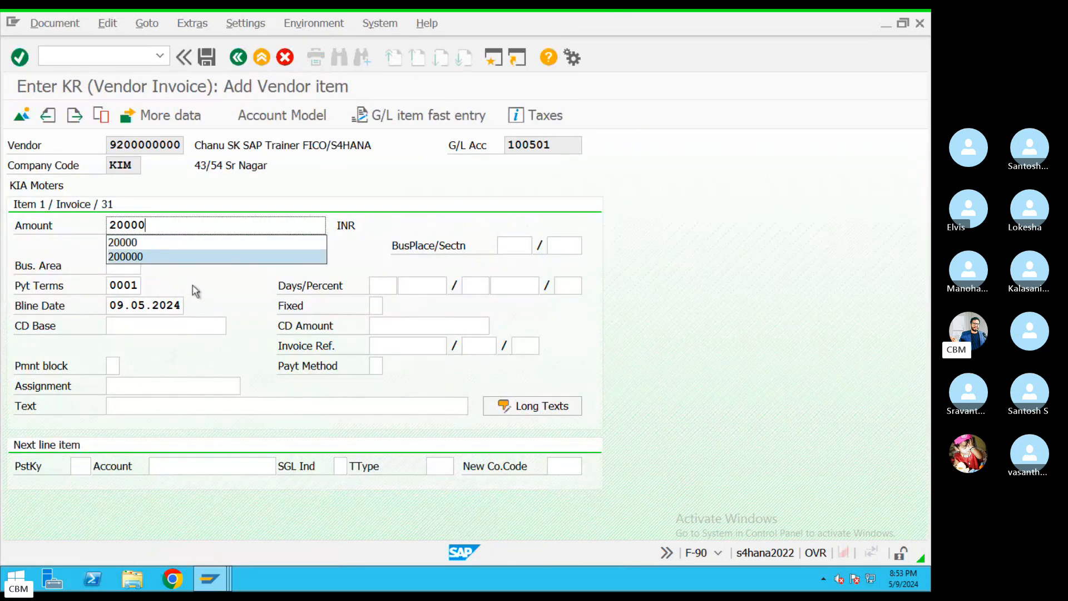
pyautogui.write('0')
pyautogui.click(166, 406)
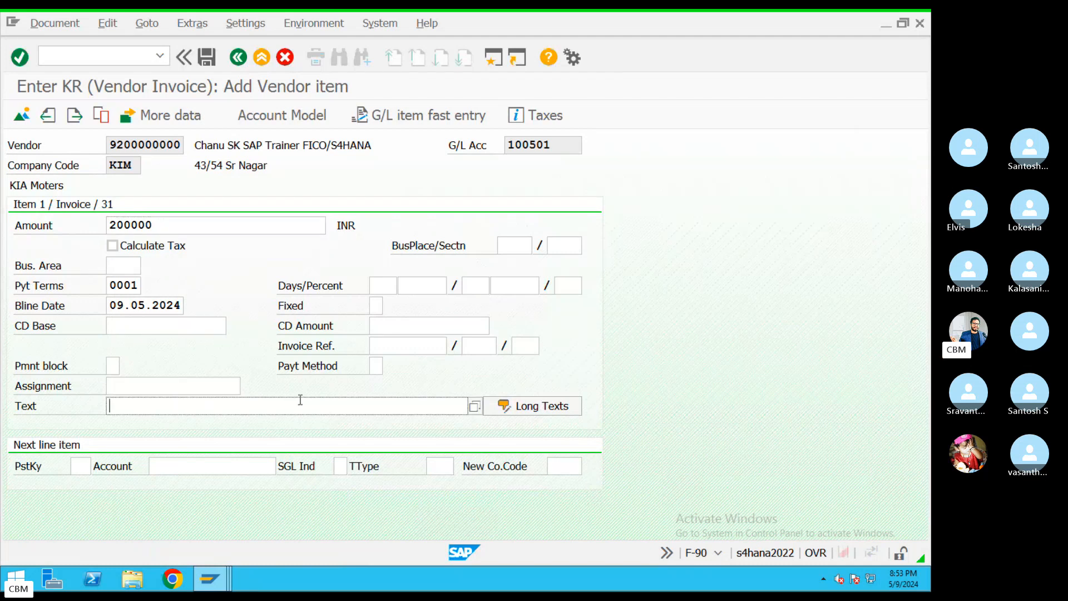
pyautogui.write('test')
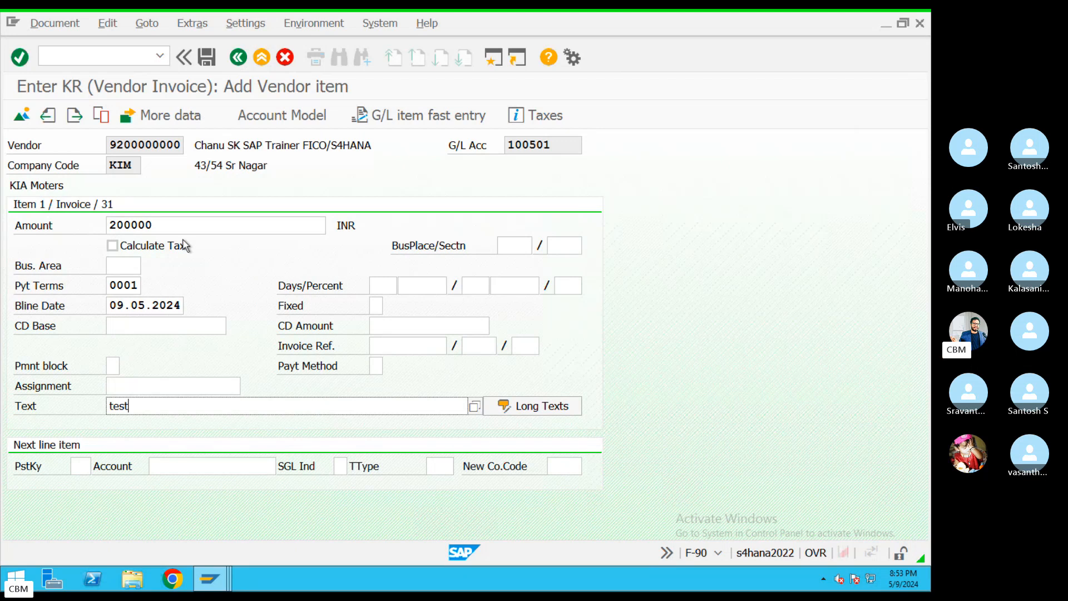
pyautogui.moveTo(166, 227); pyautogui.dragTo(74, 234)
pyautogui.click(176, 224)
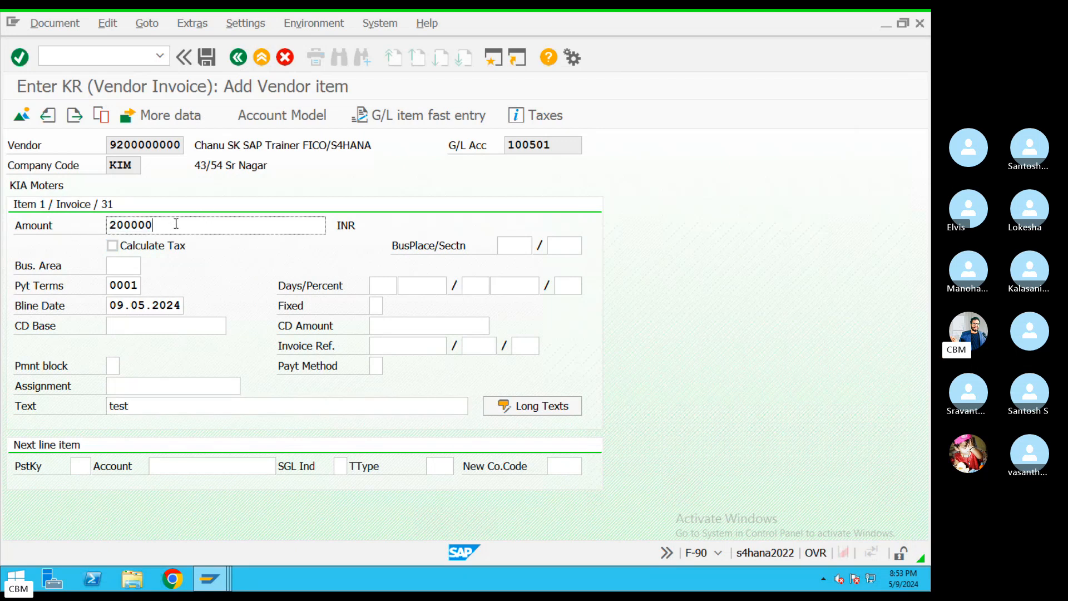
pyautogui.doubleClick(143, 224)
# Add a posting key 70 debit line for asset Building 1 (2001)
pyautogui.click(80, 471)
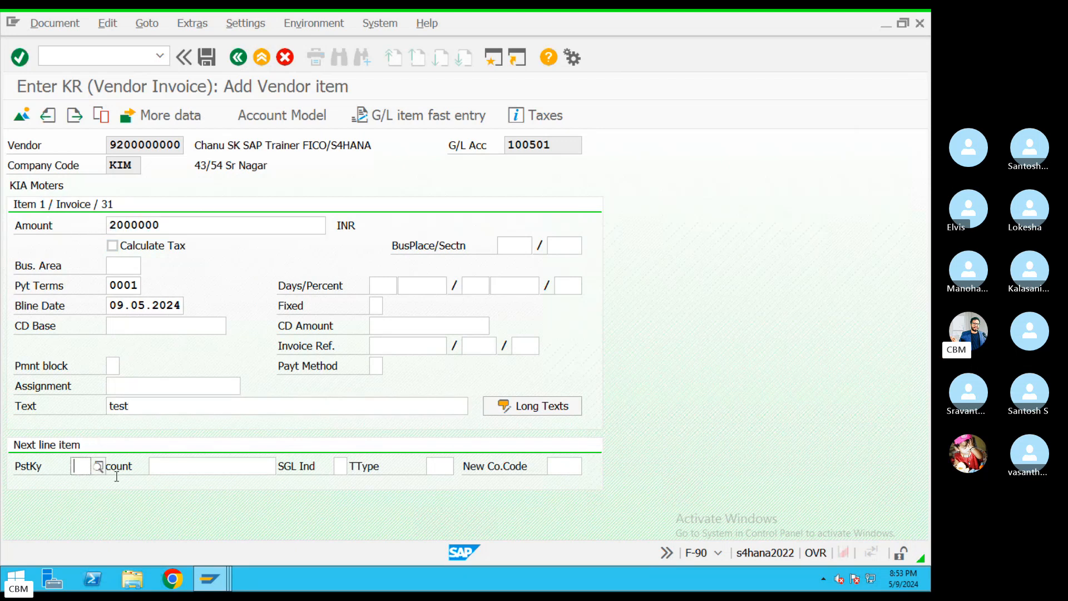
pyautogui.write('70')
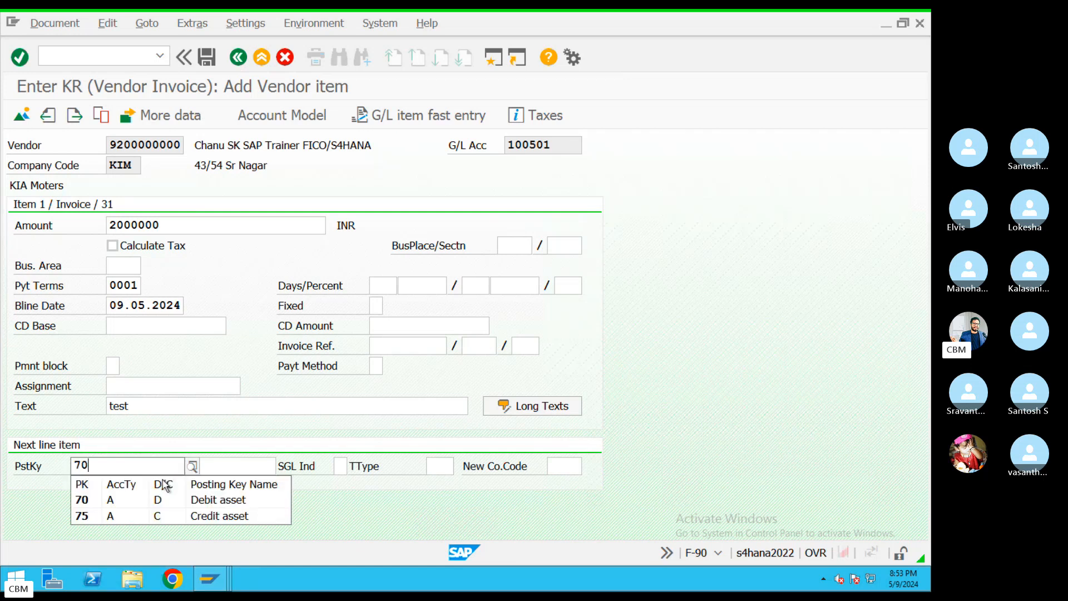
pyautogui.click(227, 505)
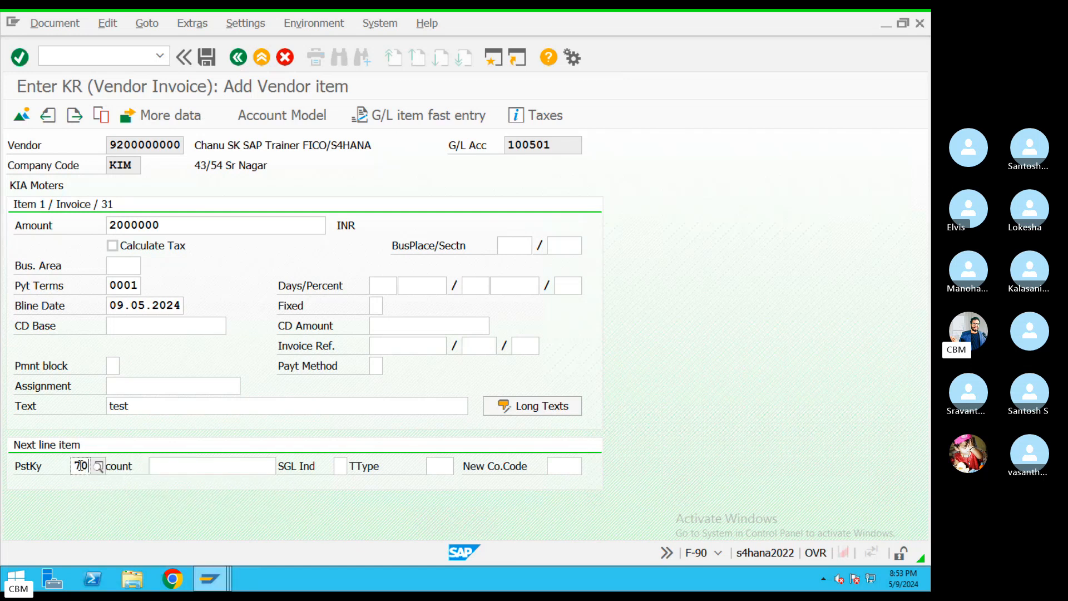
pyautogui.click(210, 466)
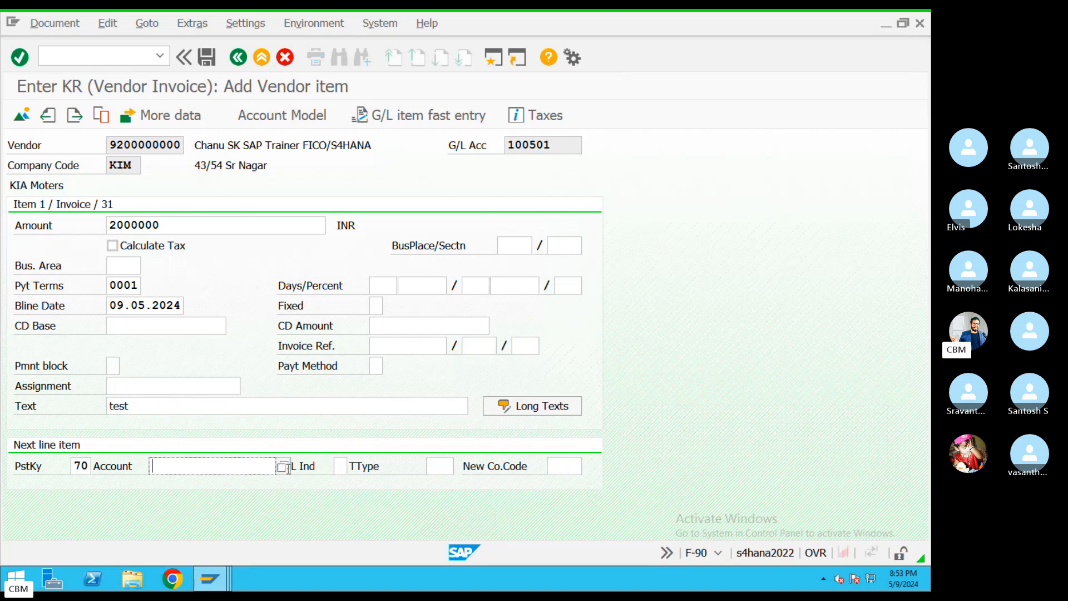
pyautogui.click(289, 470)
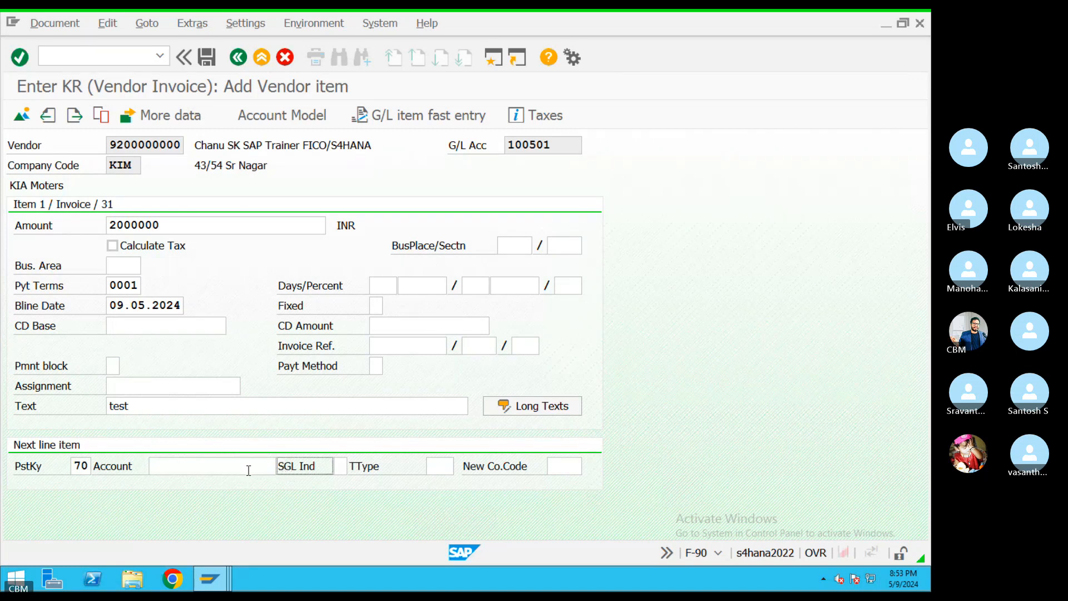
pyautogui.click(248, 470)
pyautogui.click(274, 468)
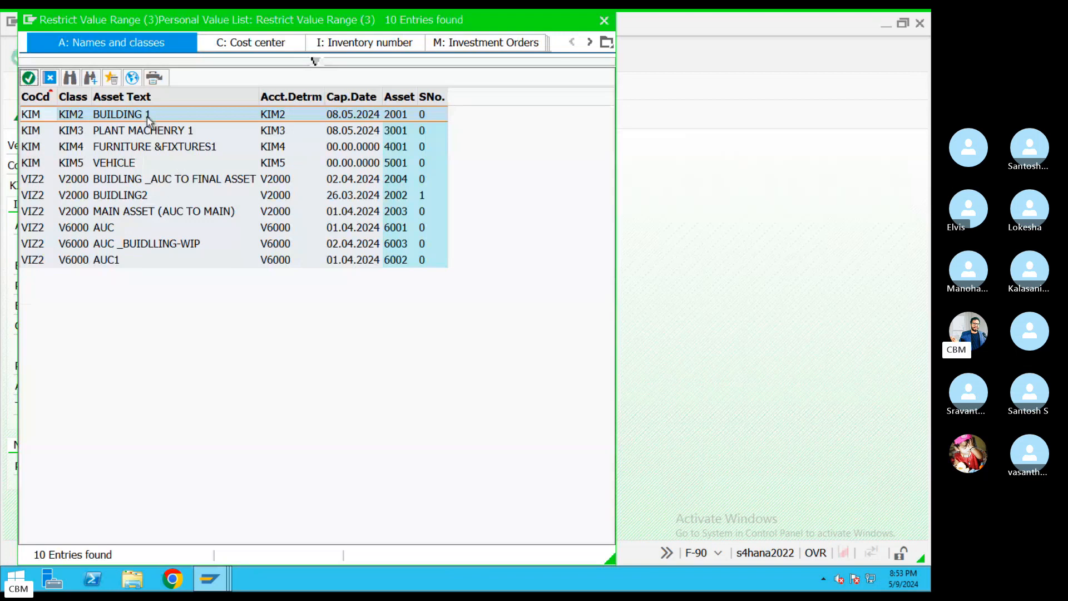
pyautogui.doubleClick(137, 115)
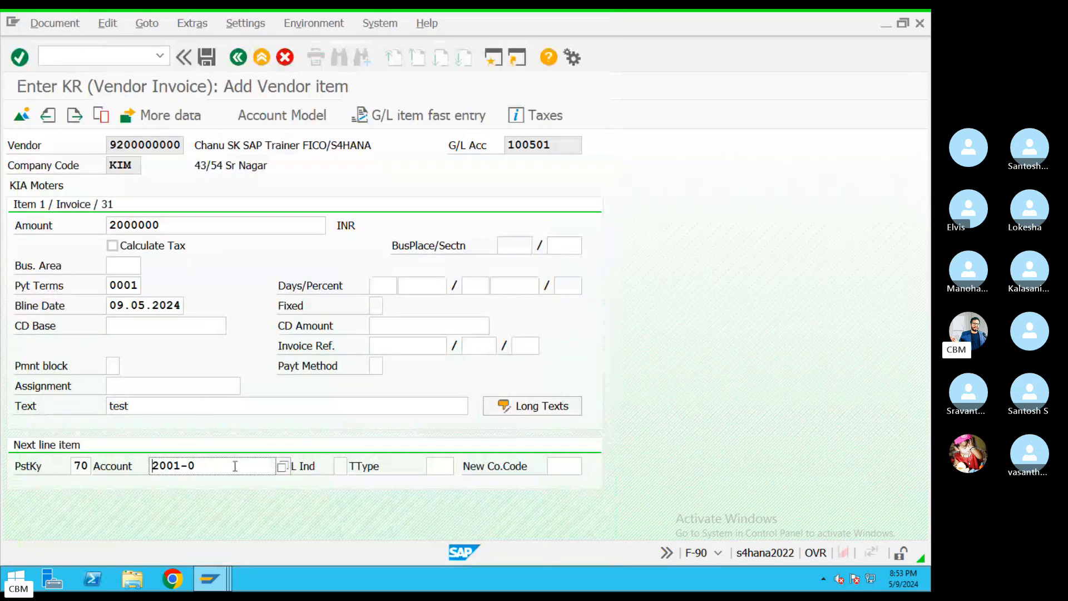
pyautogui.press('Return')
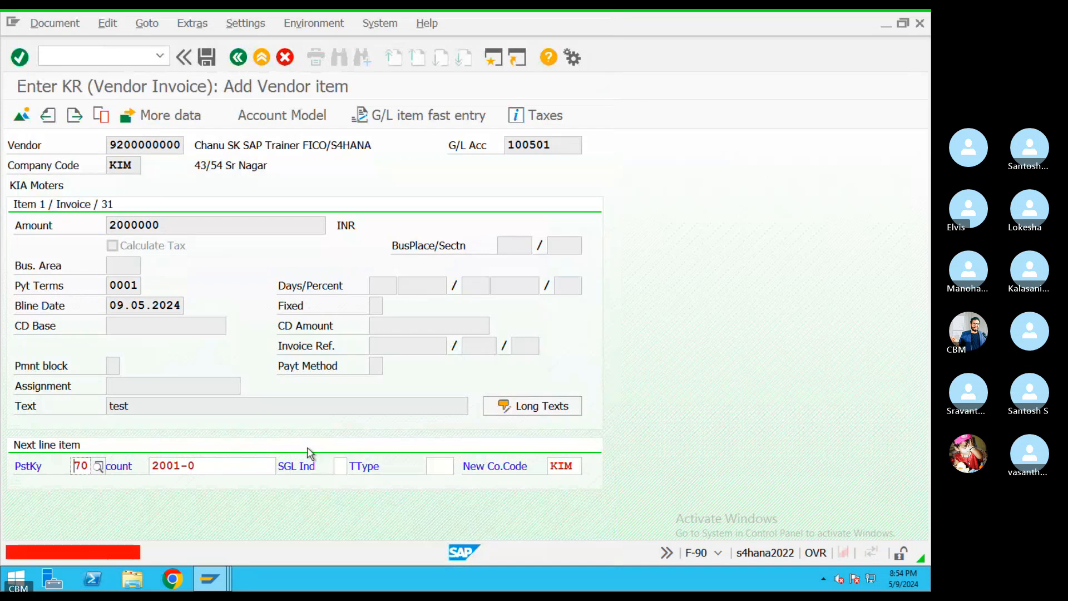
# Choose transaction type 100, External asset acquisition, for the asset line
pyautogui.click(432, 465)
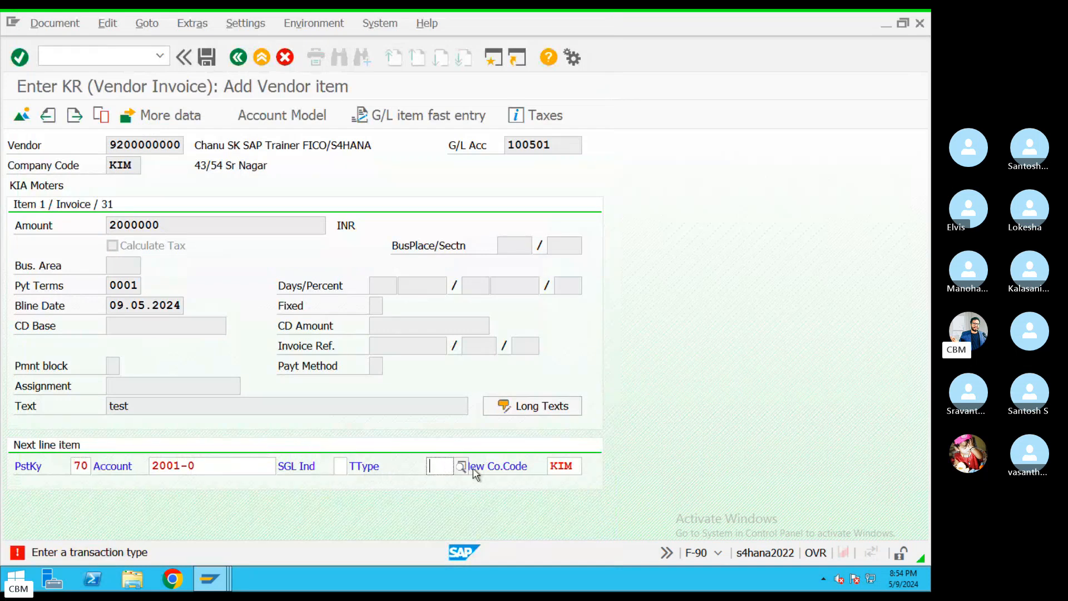
pyautogui.click(461, 467)
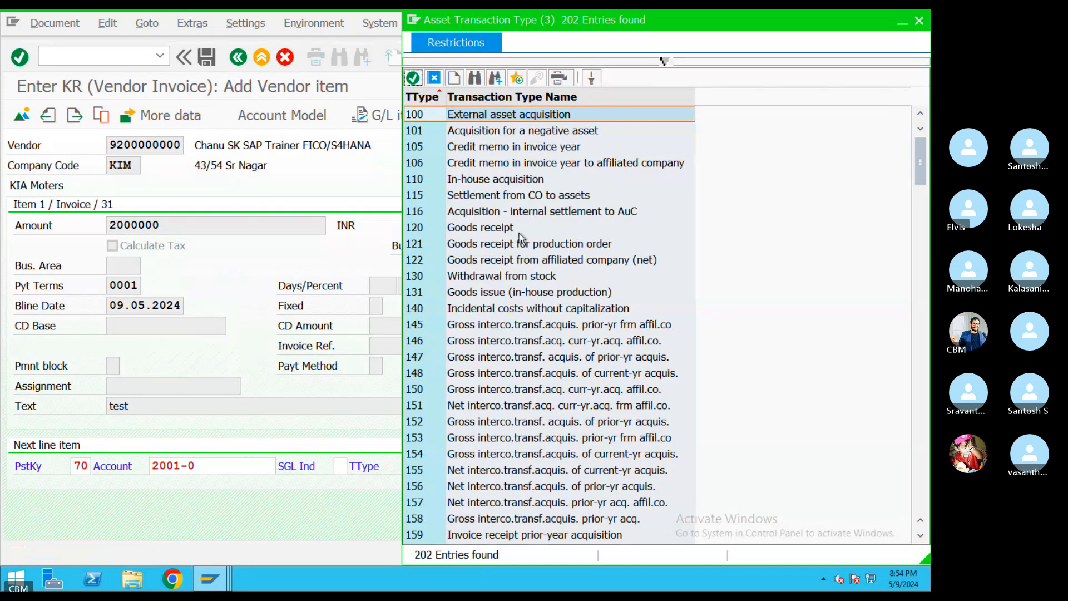
pyautogui.click(462, 183)
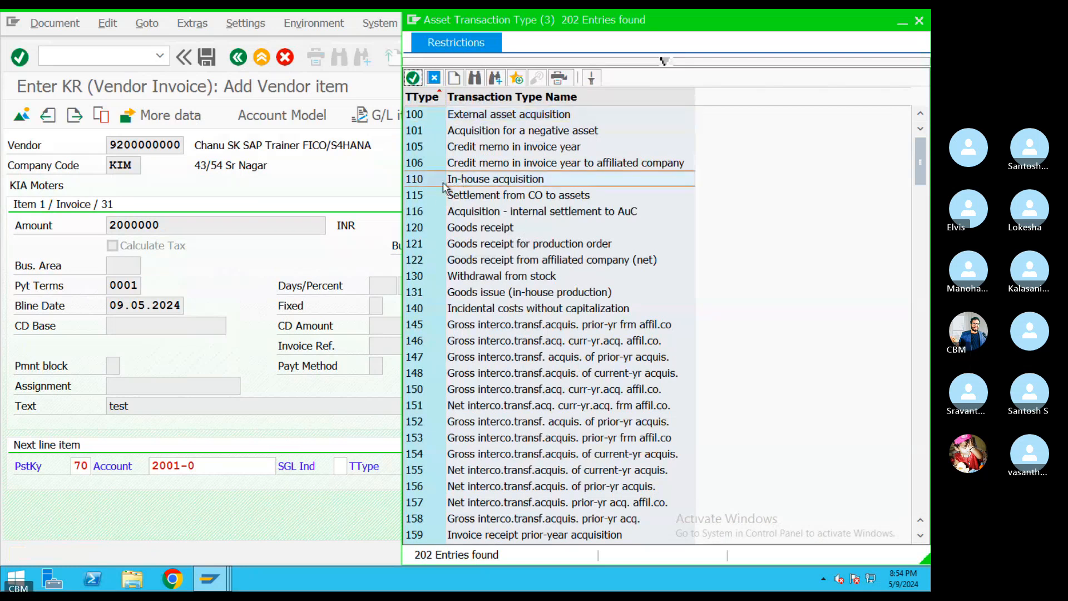
pyautogui.doubleClick(487, 117)
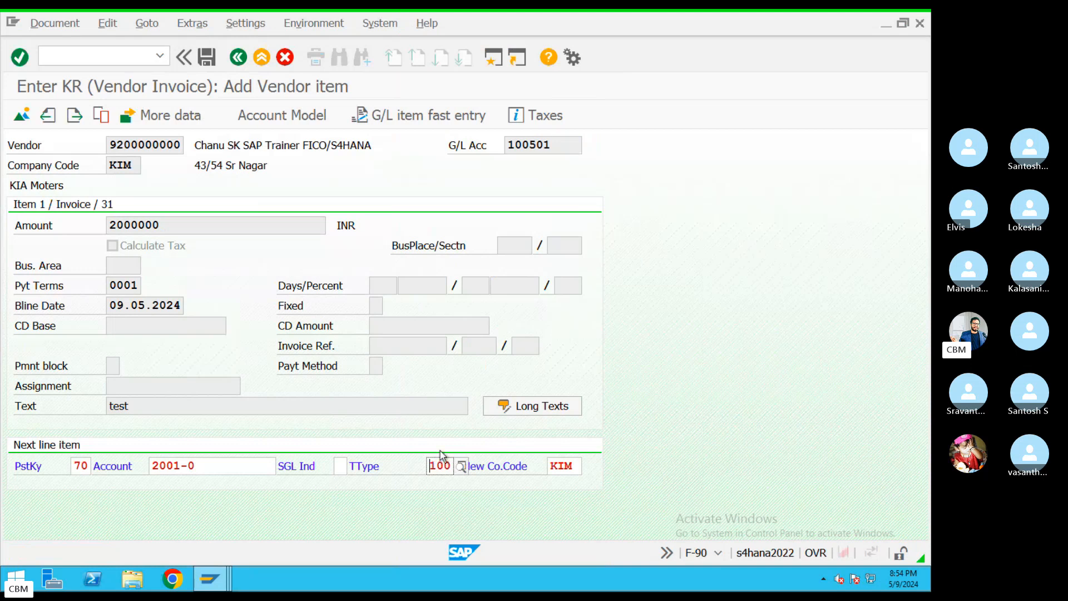
pyautogui.press('Return')
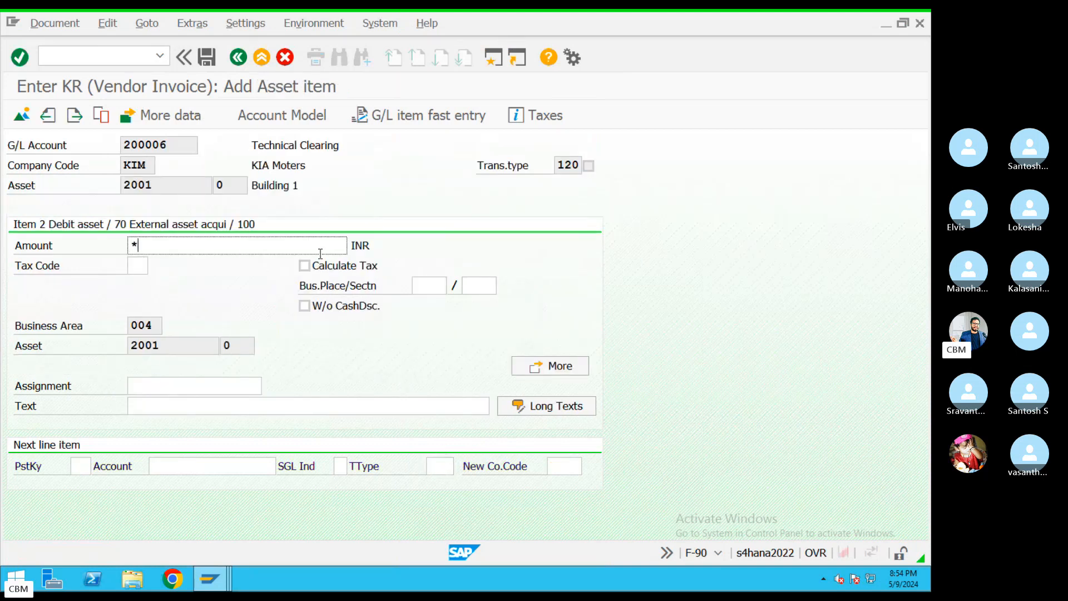
# Enter + as the asset line text and simulate the document
pyautogui.click(238, 407)
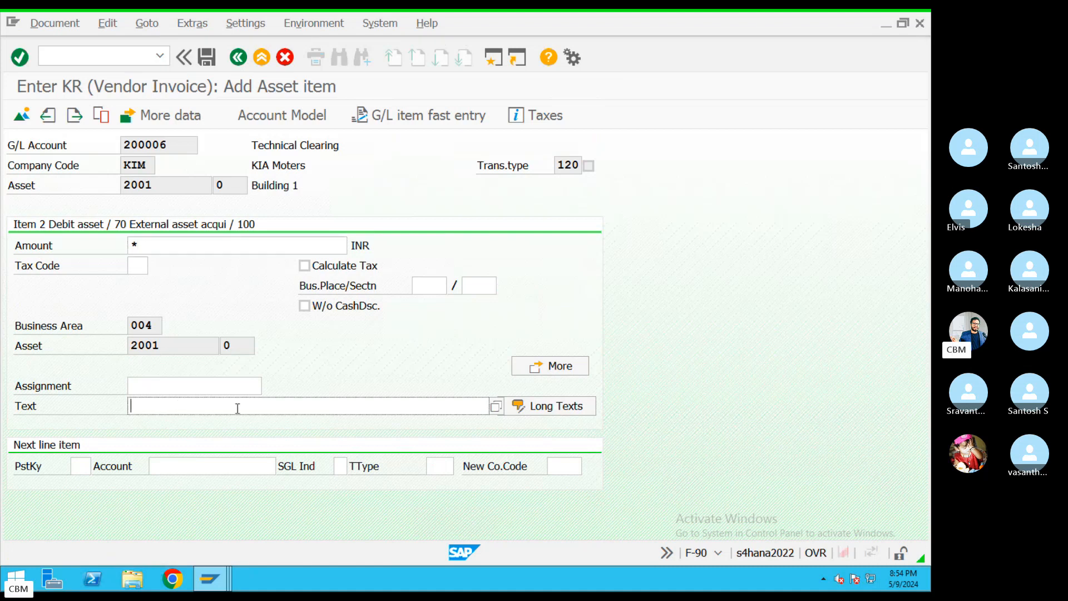
pyautogui.write('+')
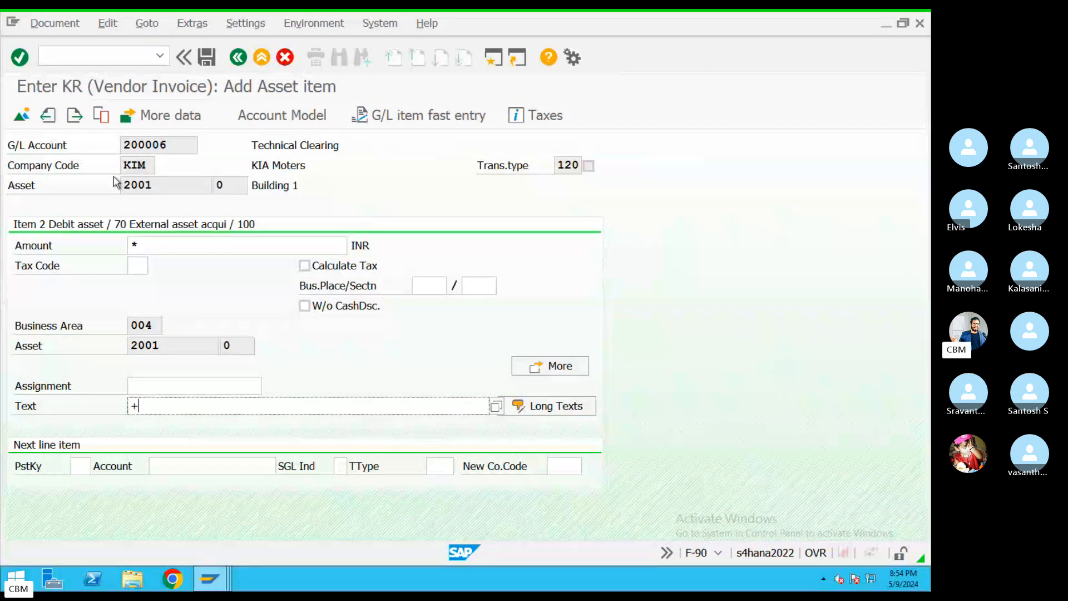
pyautogui.click(53, 24)
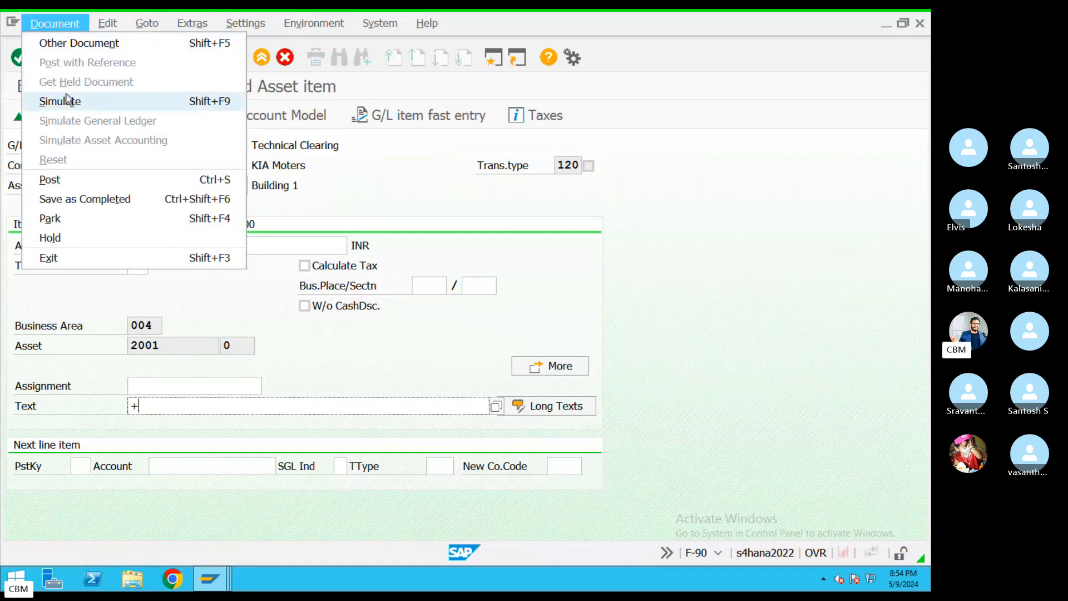
pyautogui.click(58, 101)
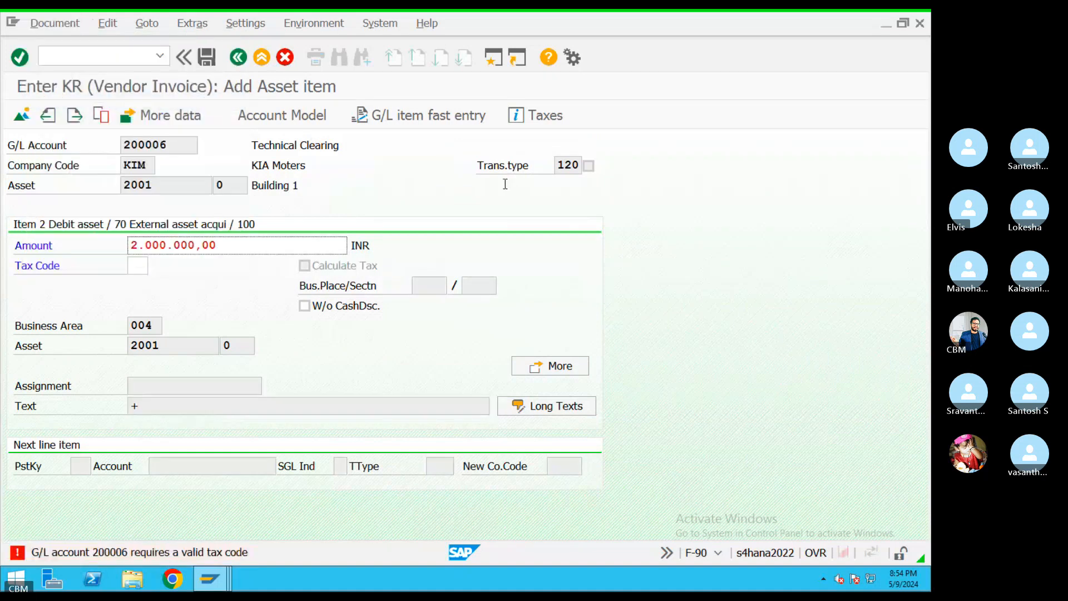
# Set tax code K1 on the asset line and simulate again to see the balanced 2.000.000,00 overview
pyautogui.click(137, 268)
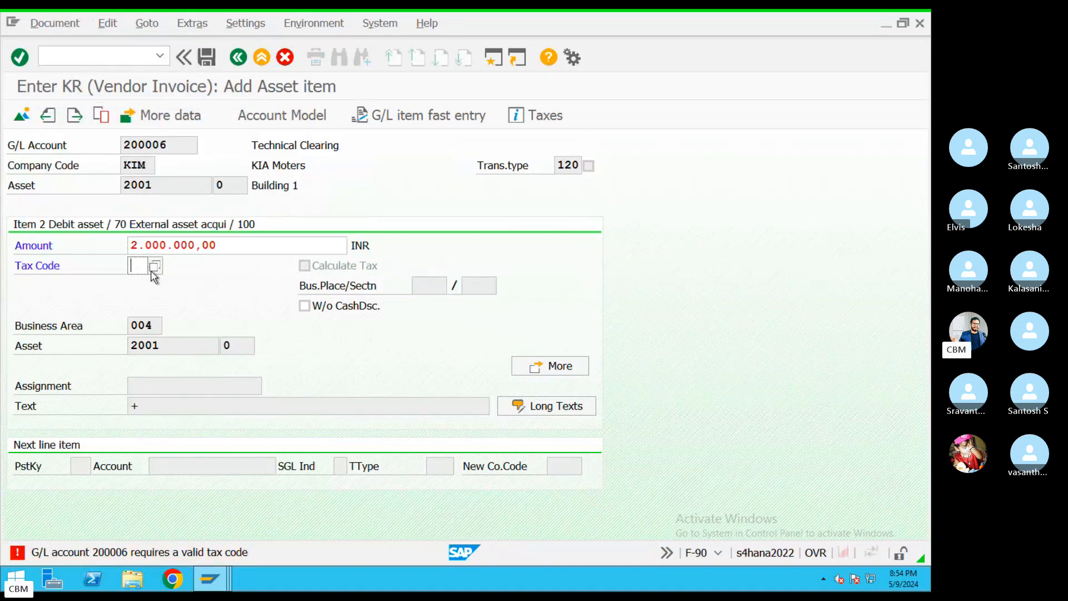
pyautogui.click(155, 268)
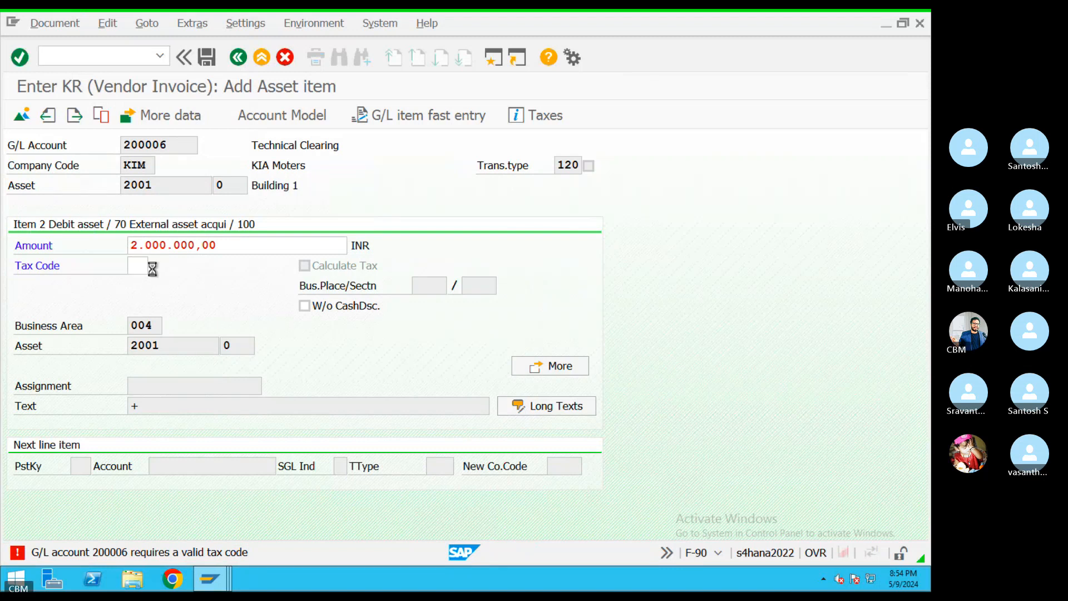
pyautogui.doubleClick(78, 118)
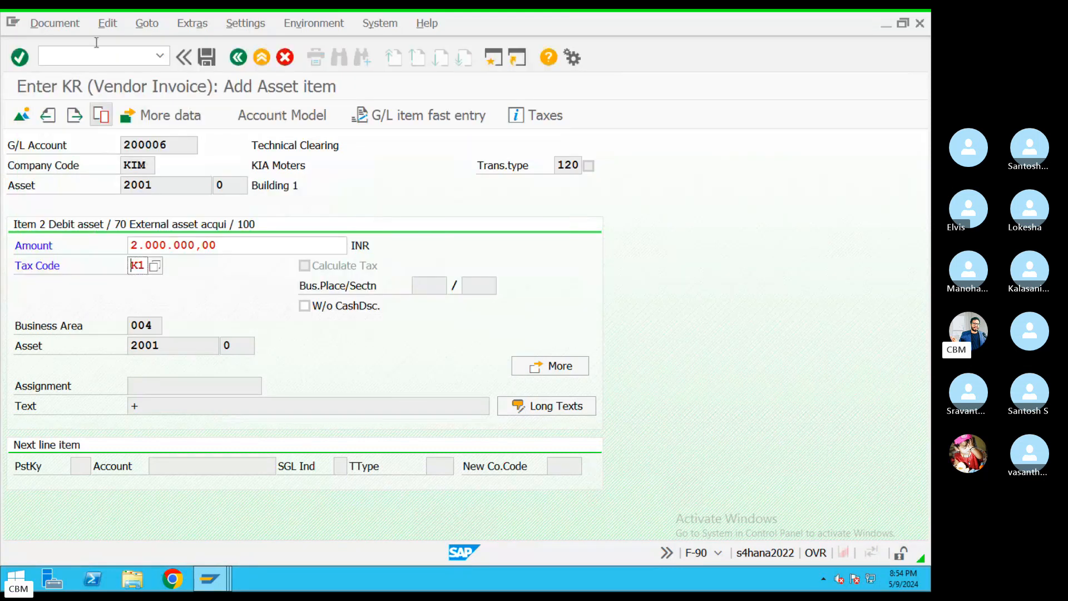
pyautogui.click(55, 23)
pyautogui.click(61, 101)
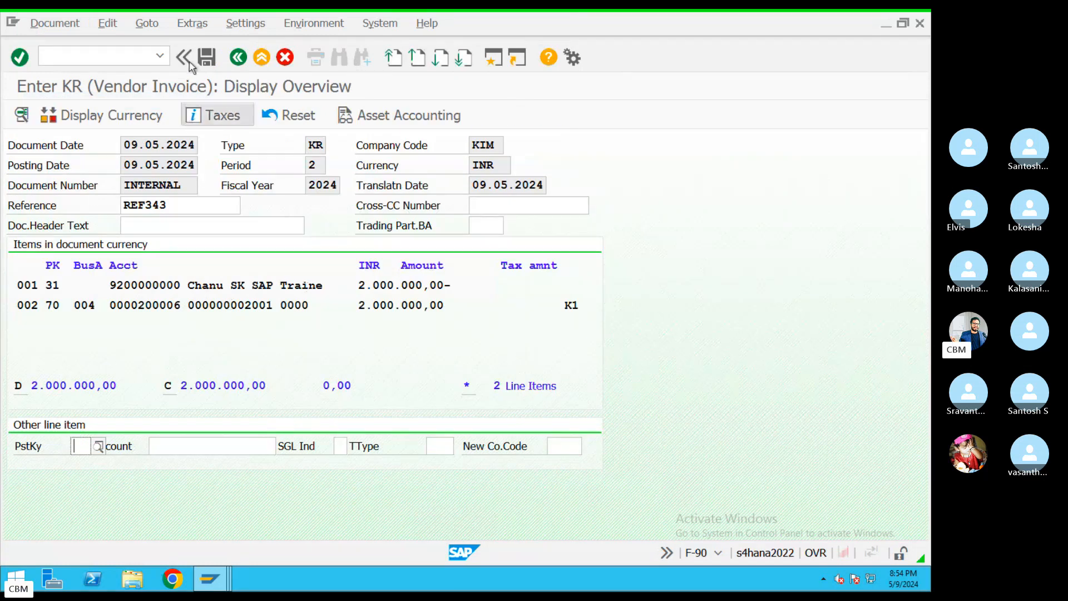
pyautogui.click(207, 58)
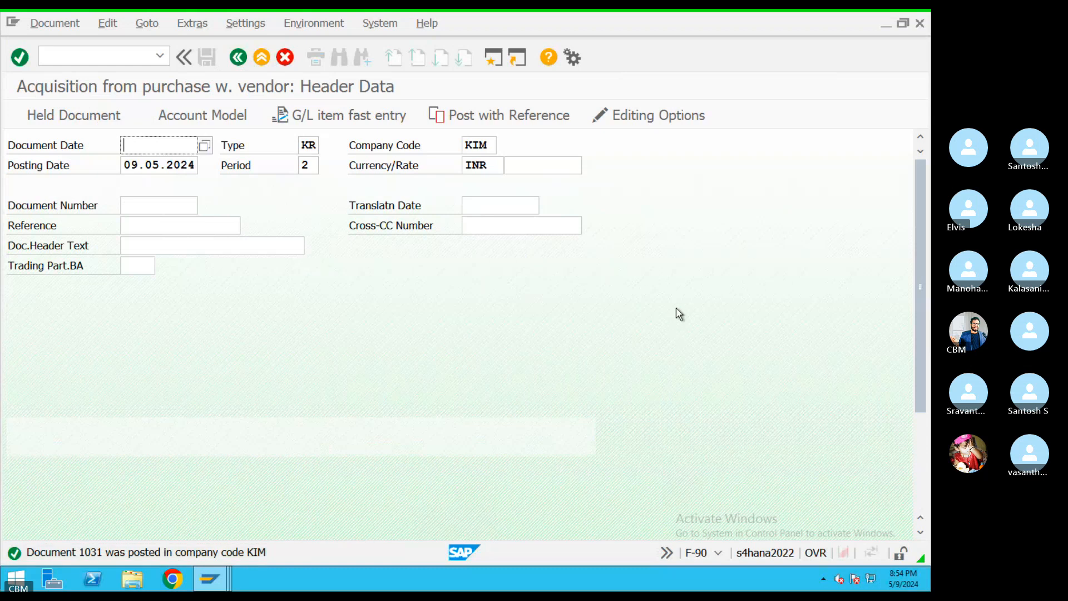
pyautogui.click(59, 28)
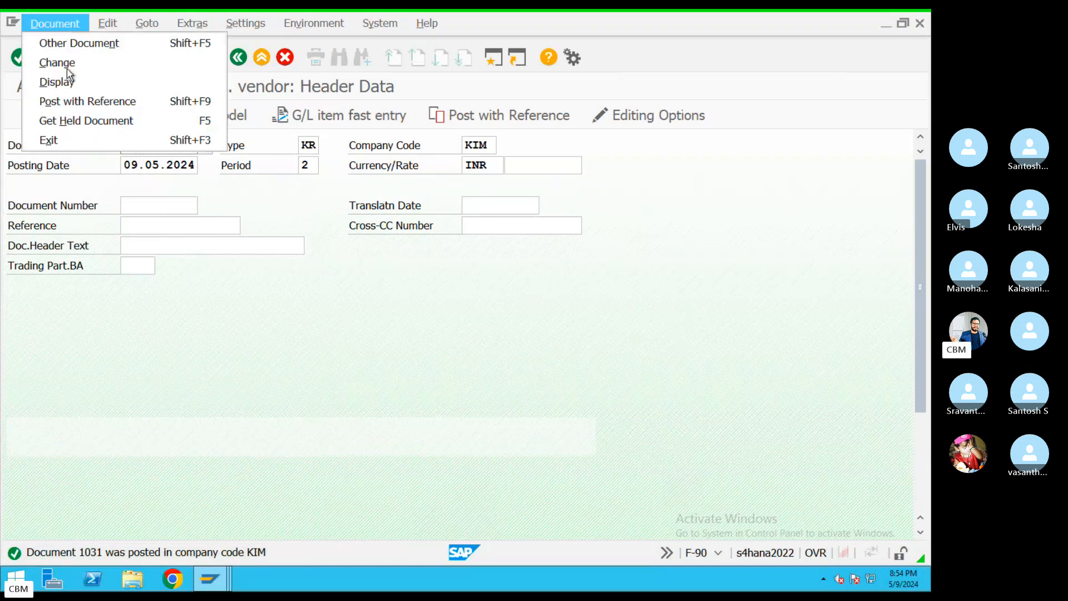
pyautogui.click(61, 82)
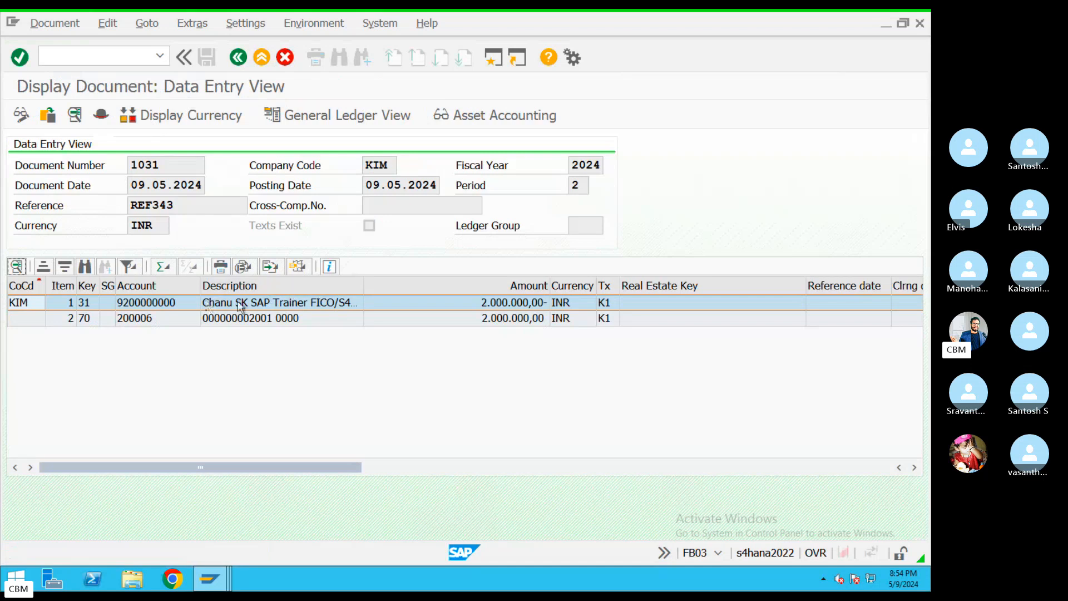
pyautogui.click(109, 323)
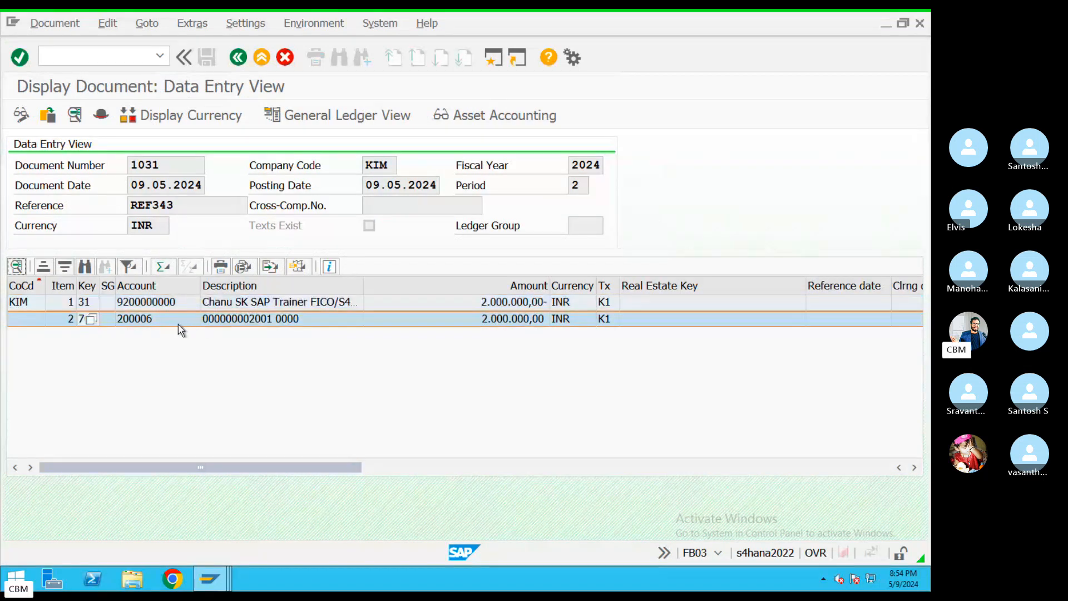
pyautogui.click(93, 302)
pyautogui.click(276, 320)
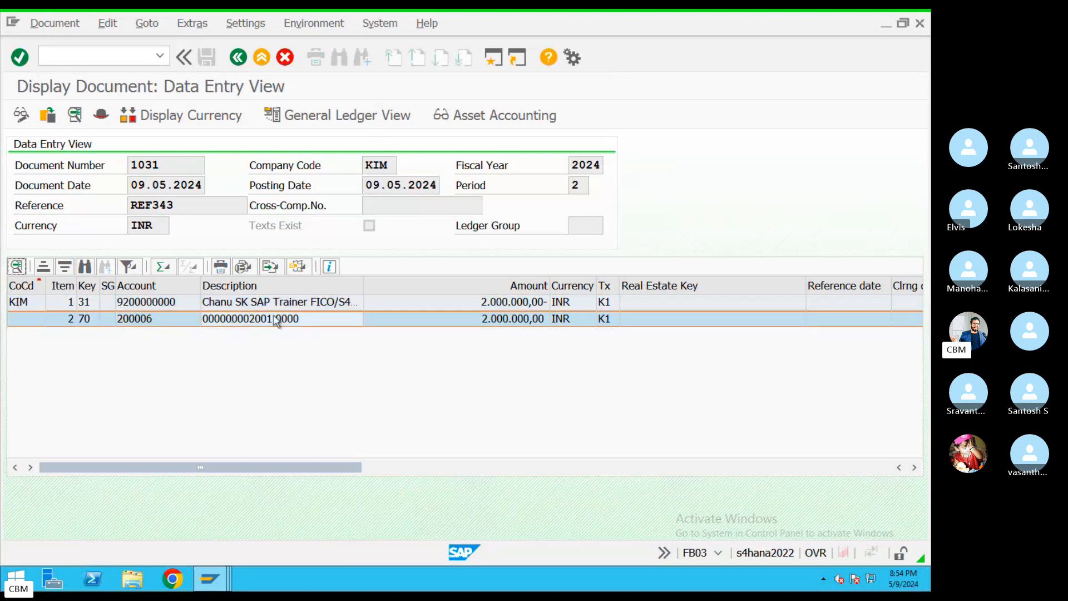
pyautogui.click(92, 303)
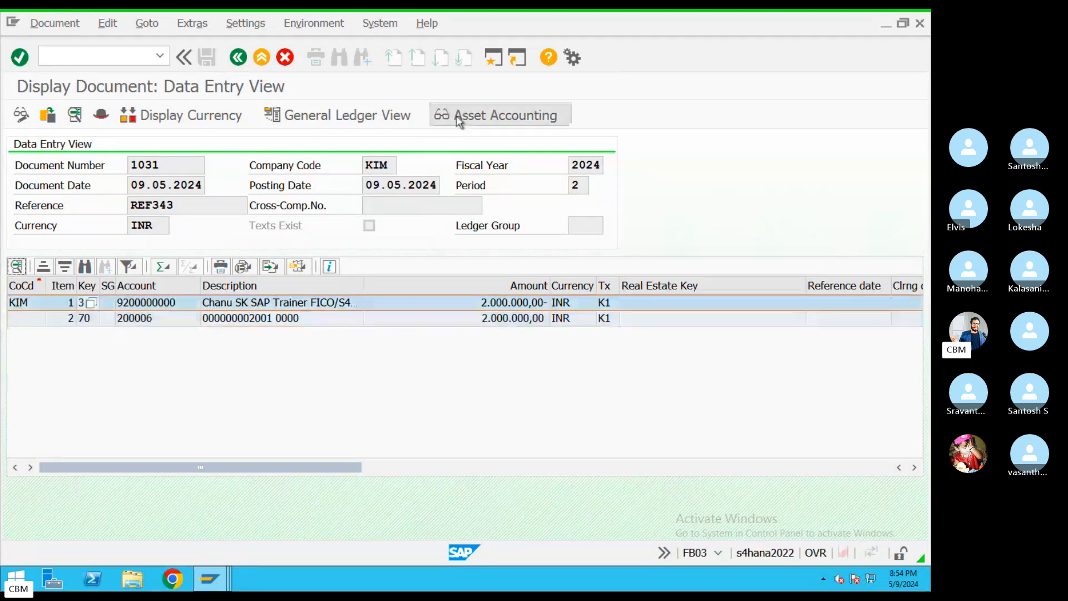
pyautogui.click(500, 118)
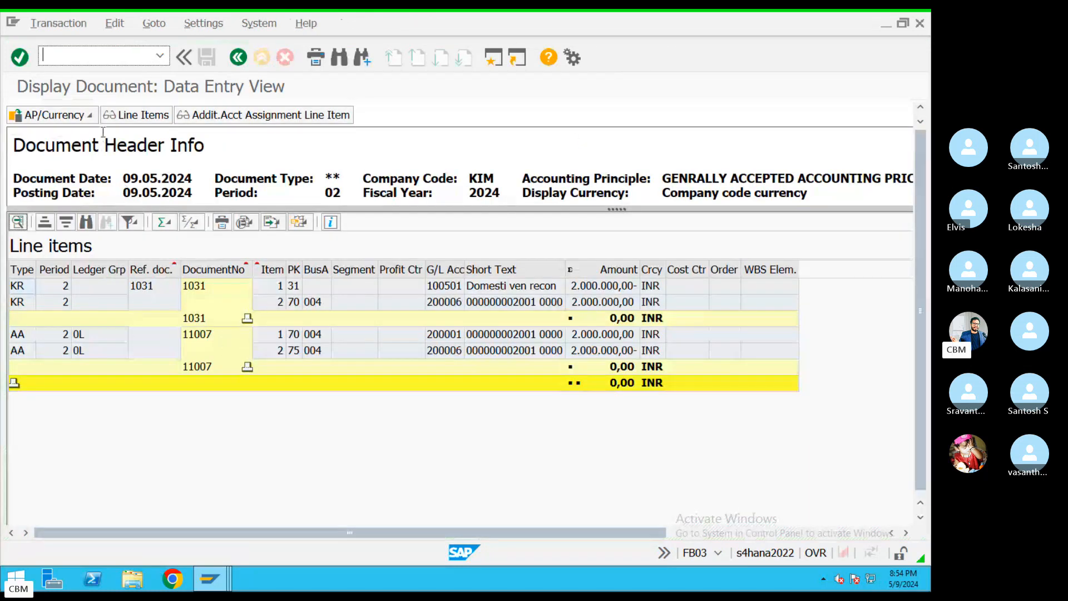
pyautogui.click(93, 121)
pyautogui.moveTo(139, 143)
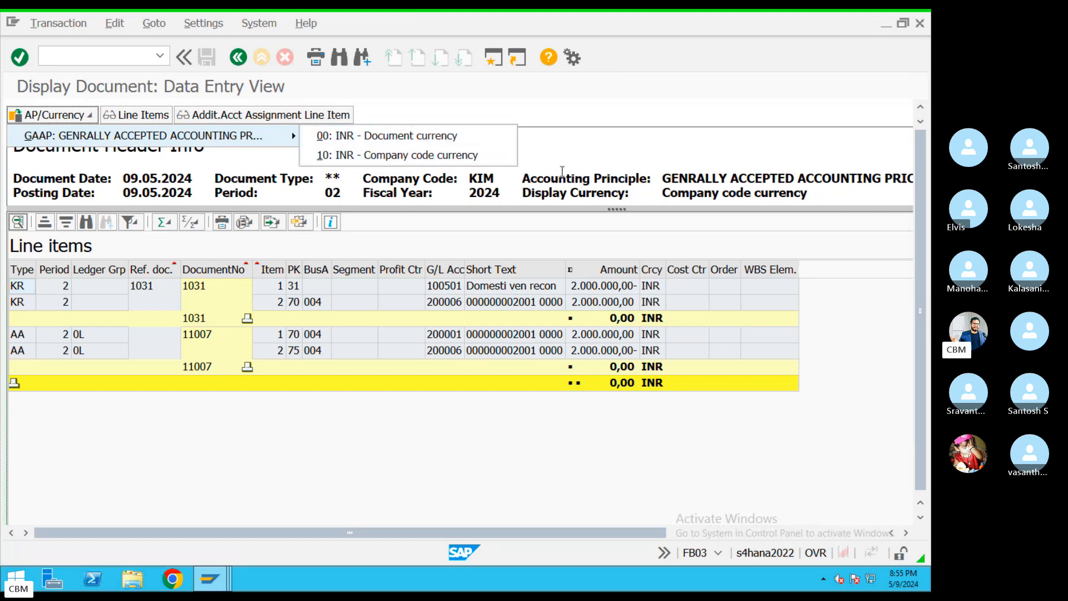
pyautogui.click(561, 167)
pyautogui.click(445, 287)
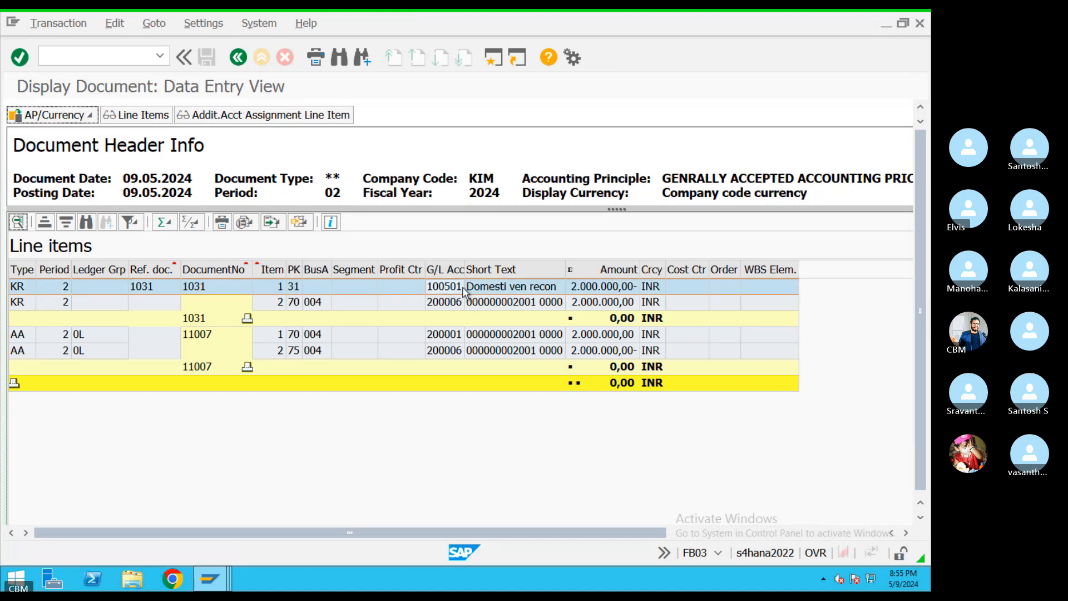
pyautogui.click(455, 338)
pyautogui.click(447, 349)
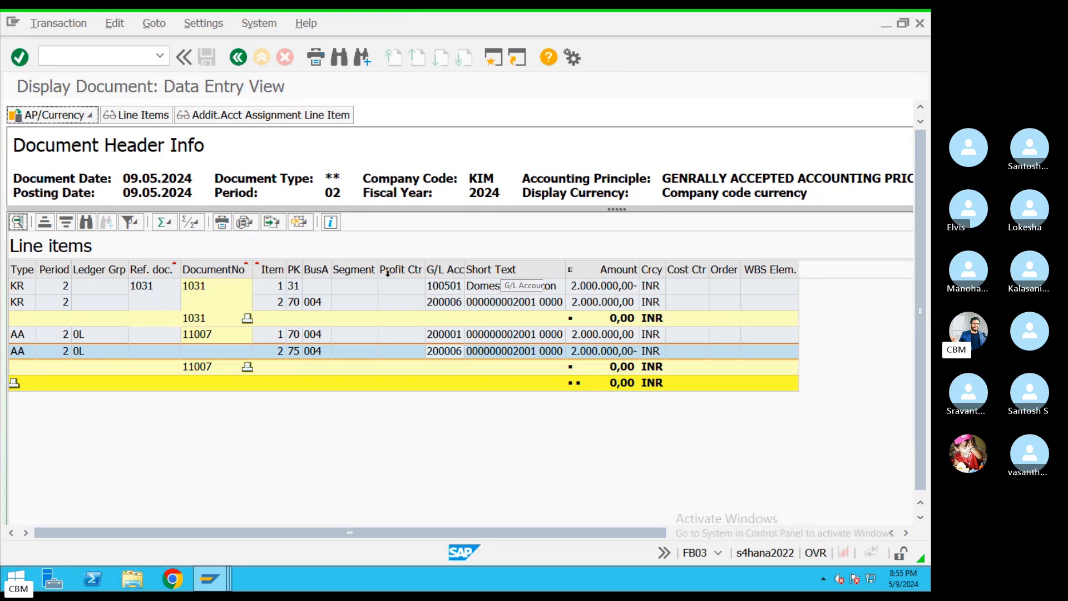
pyautogui.click(82, 337)
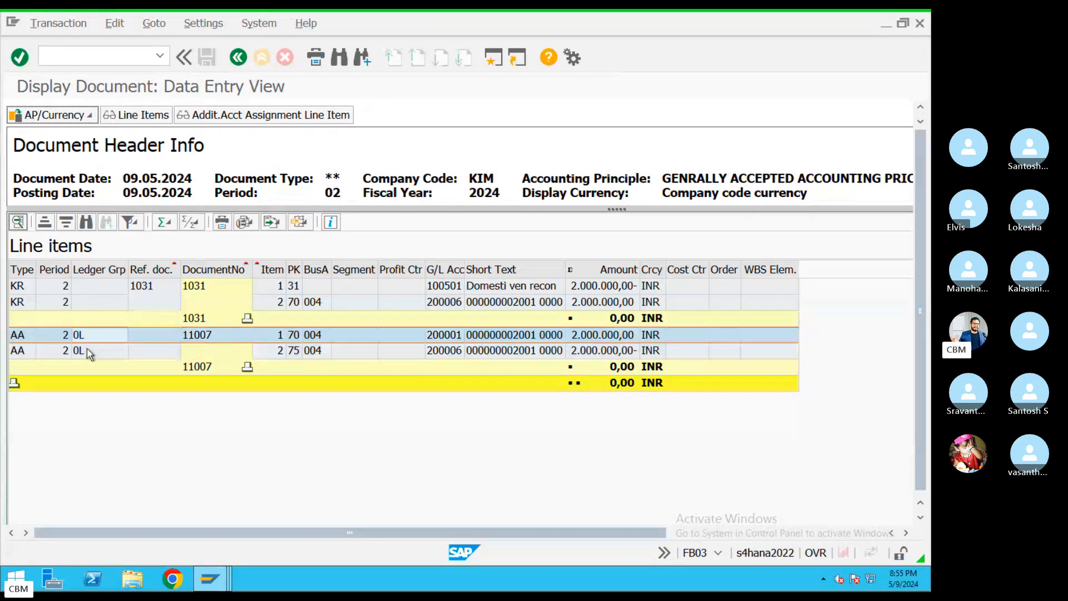
pyautogui.click(89, 352)
pyautogui.click(88, 115)
pyautogui.moveTo(102, 136)
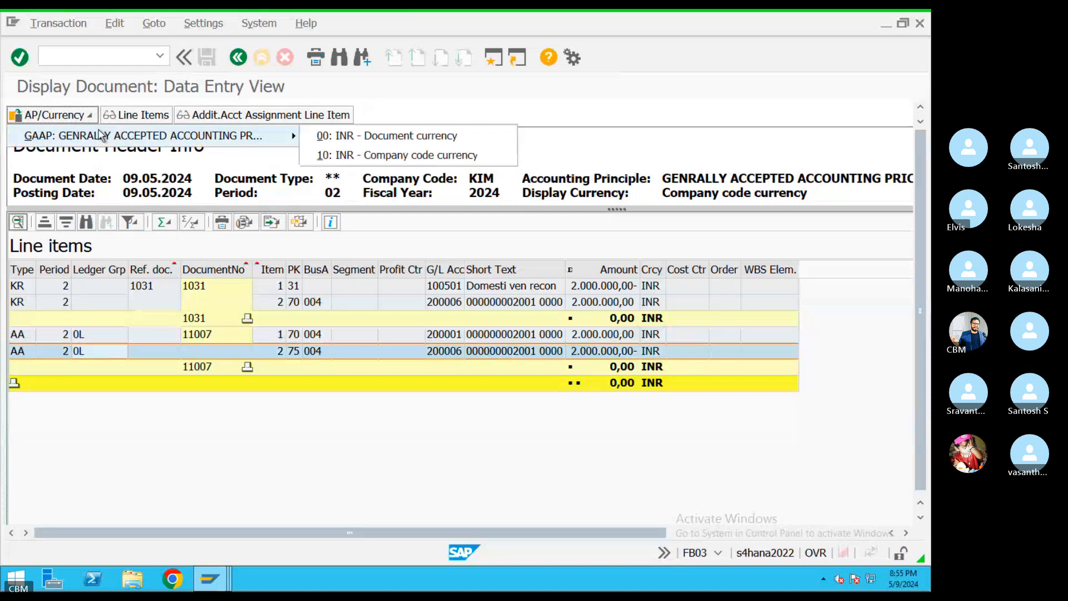
pyautogui.click(333, 139)
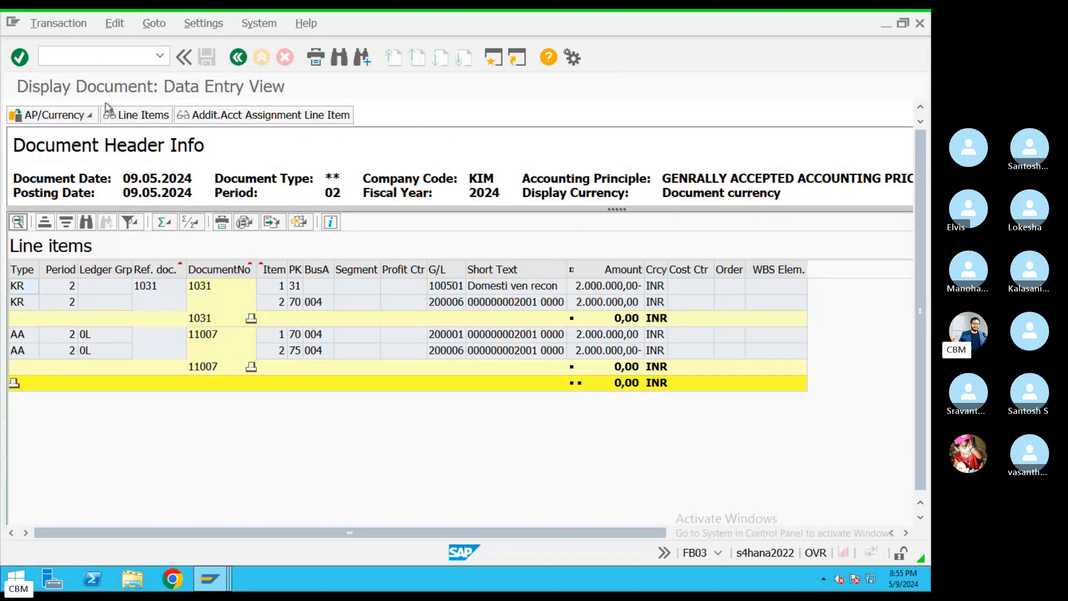
pyautogui.click(93, 115)
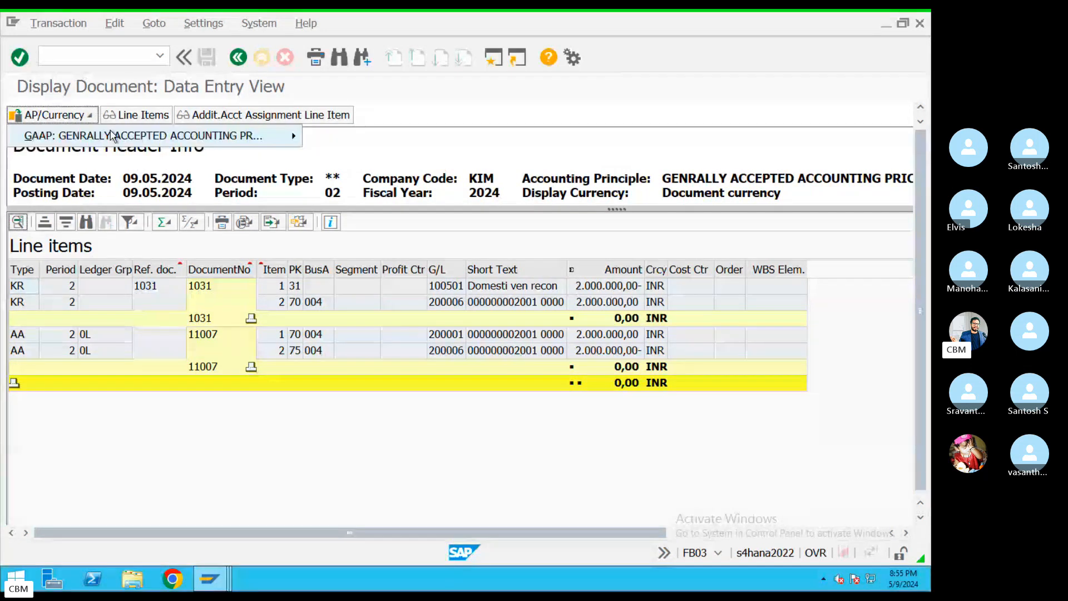
pyautogui.moveTo(289, 134)
pyautogui.click(354, 155)
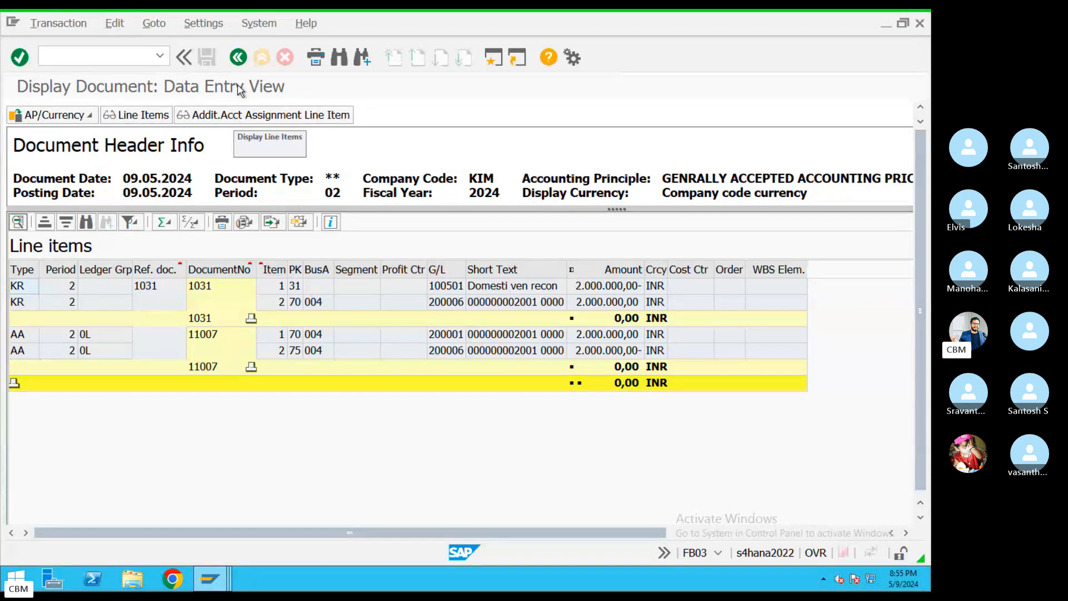
pyautogui.click(238, 57)
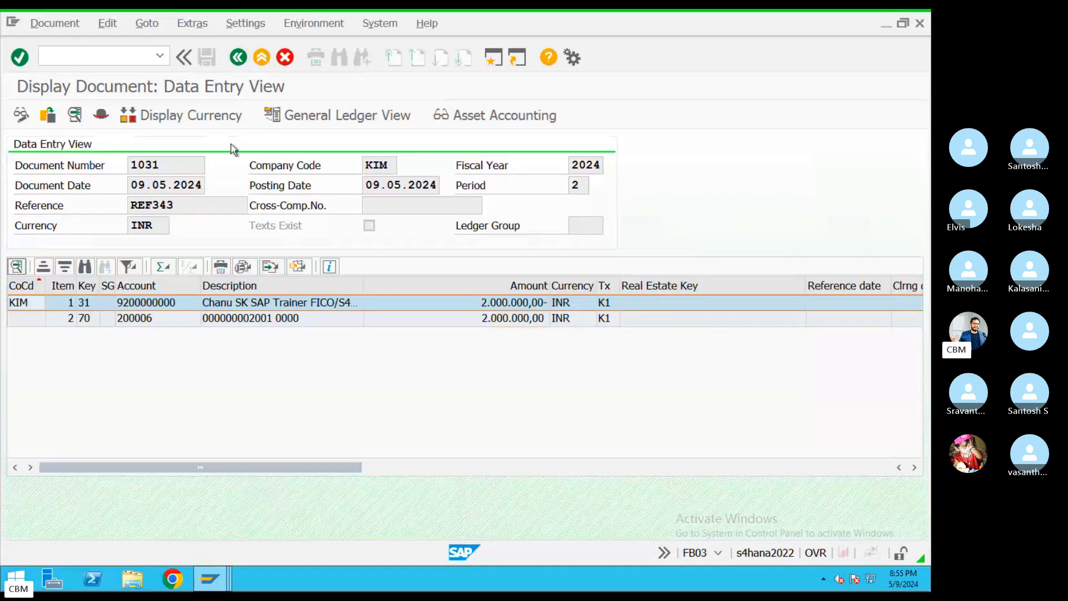
# Return to the F-90 header and enter a new document date and reference REF4343
pyautogui.click(238, 57)
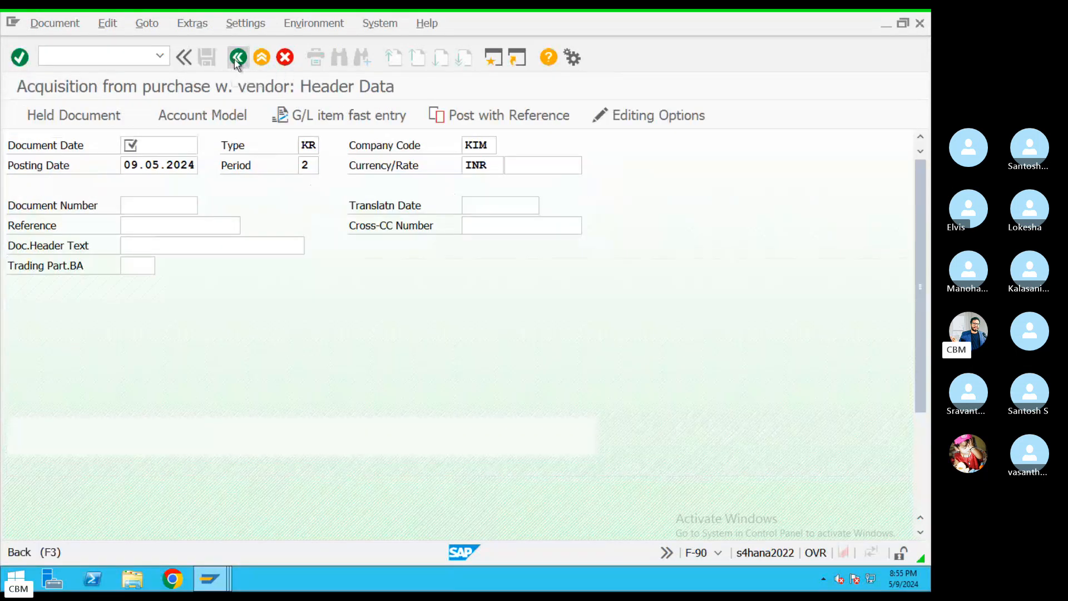
pyautogui.click(237, 60)
pyautogui.click(405, 375)
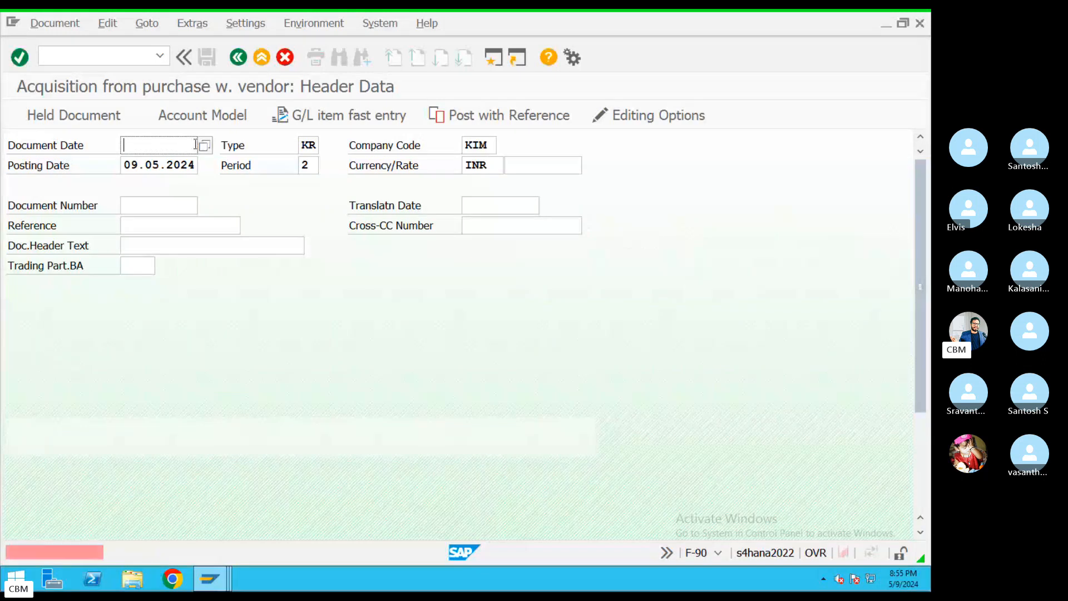
pyautogui.click(204, 145)
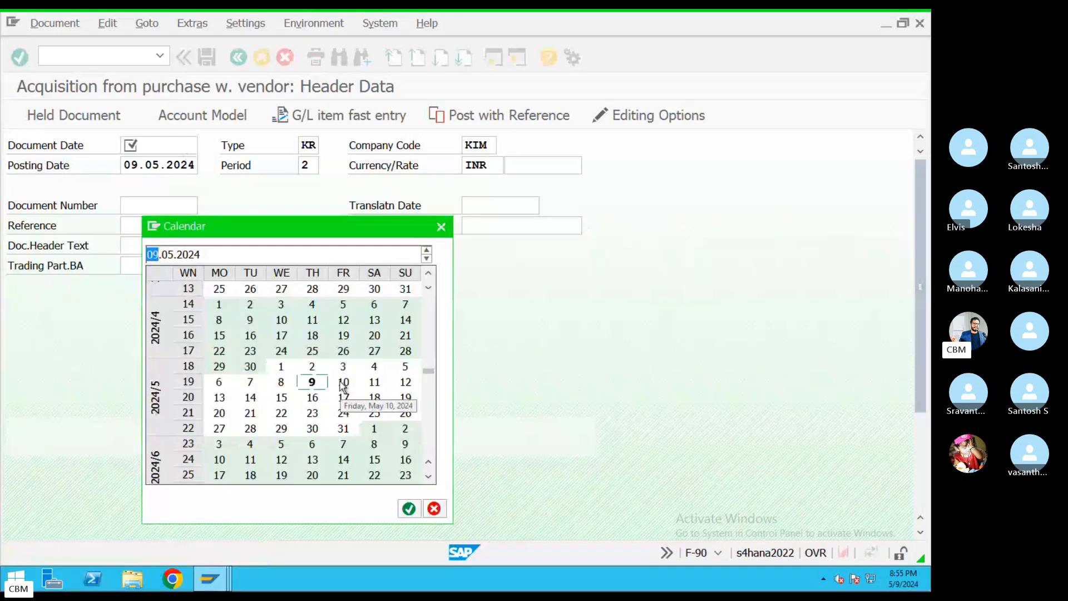
pyautogui.doubleClick(343, 382)
pyautogui.click(194, 226)
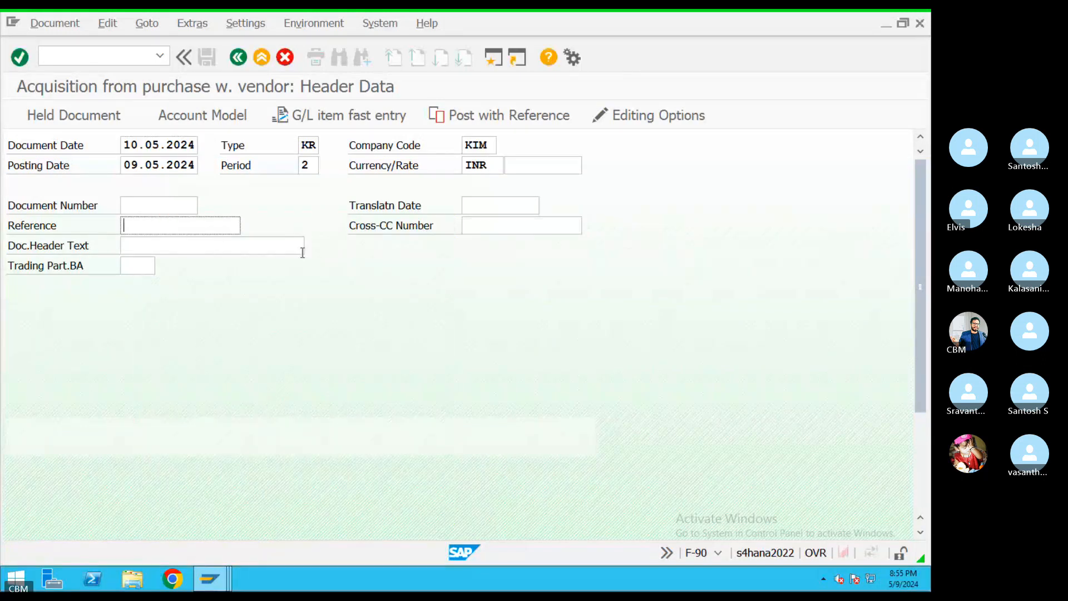
pyautogui.write('REF4343')
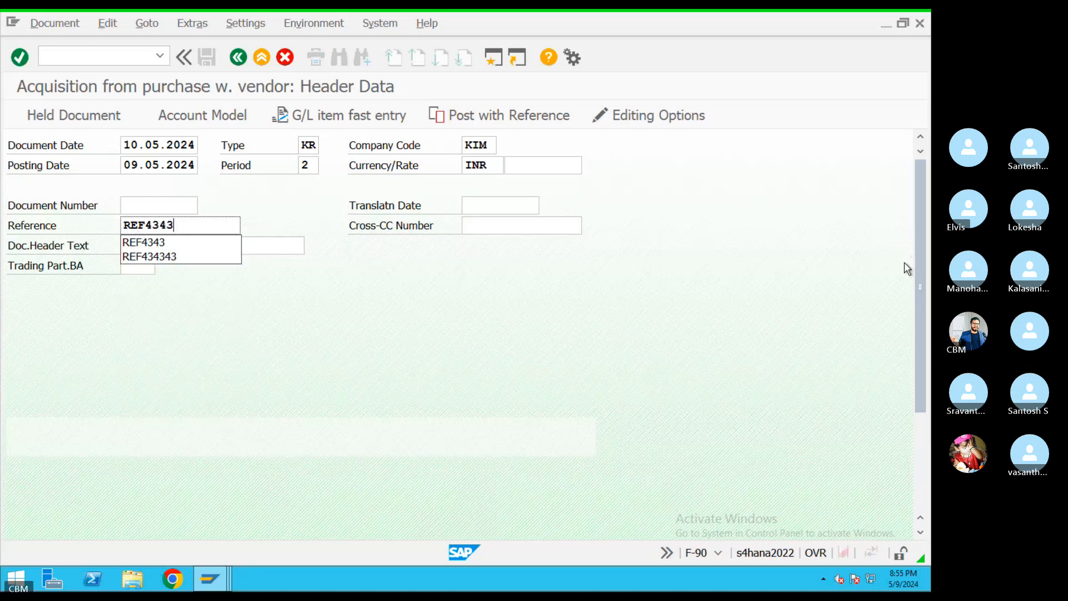
pyautogui.scroll(-5, 923, 316)
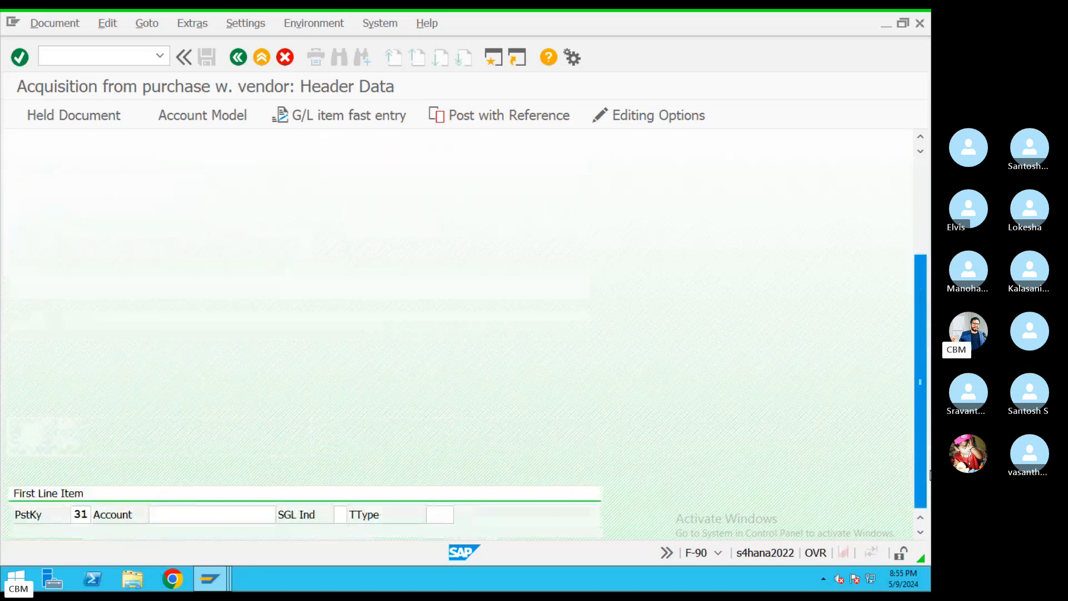
# Search suppliers for company KIM and choose the only one as the first line account
pyautogui.click(239, 521)
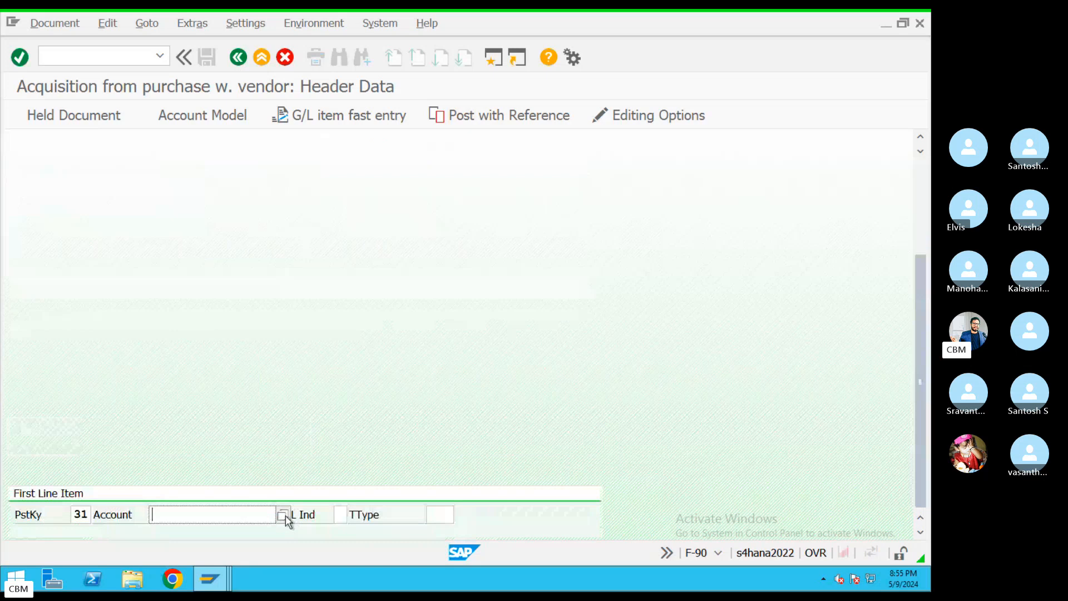
pyautogui.click(284, 516)
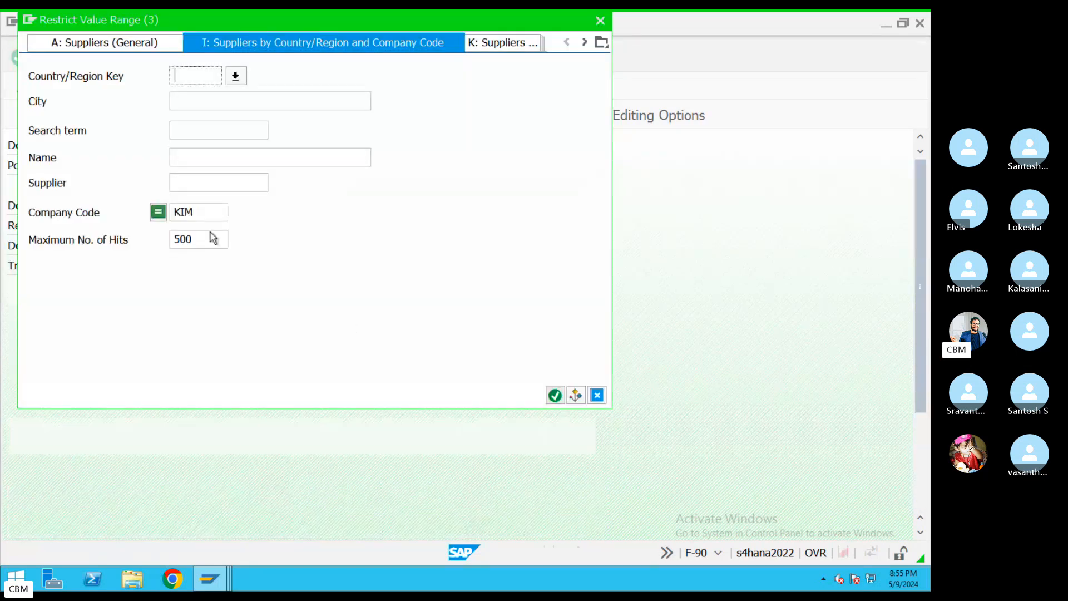
pyautogui.click(554, 395)
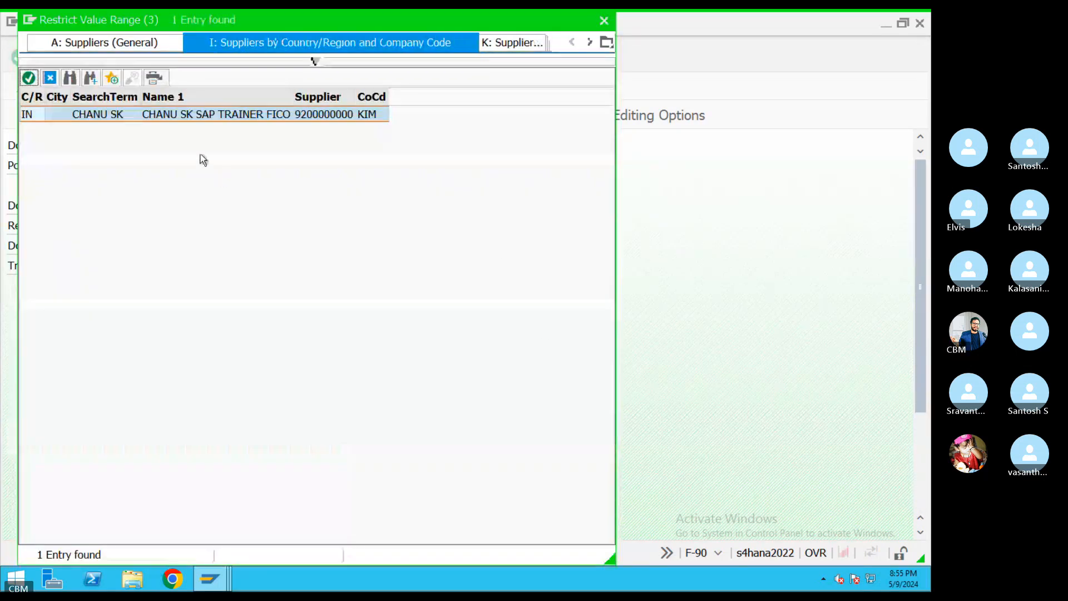
pyautogui.doubleClick(112, 111)
pyautogui.moveTo(918, 378); pyautogui.dragTo(895, 216)
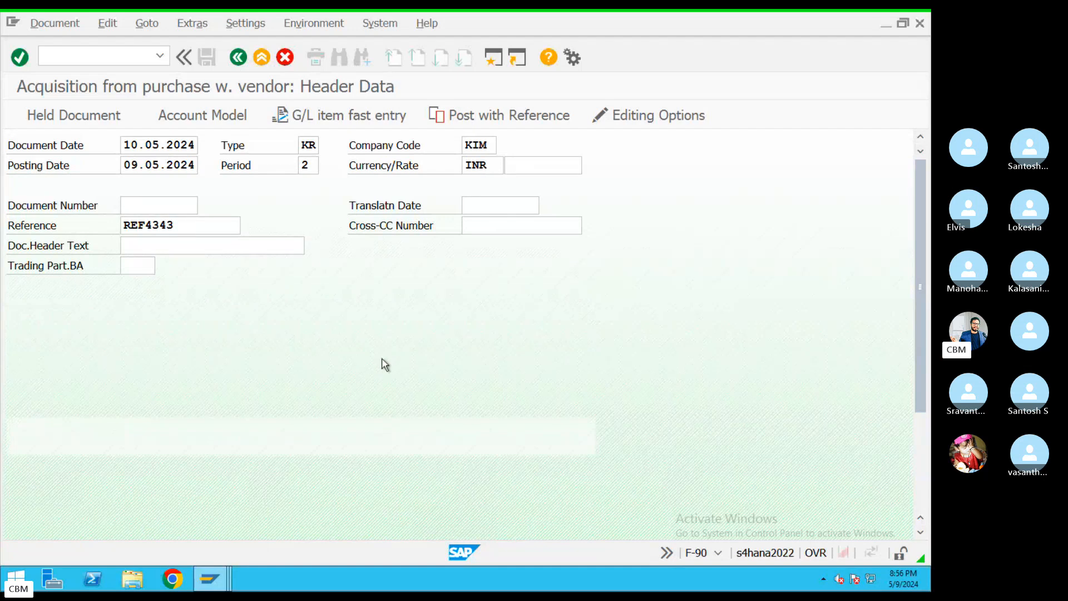
pyautogui.scroll(-2, 385, 365)
# Correct the document date to 09.05.2024 and proceed to vendor item entry
pyautogui.press('Return')
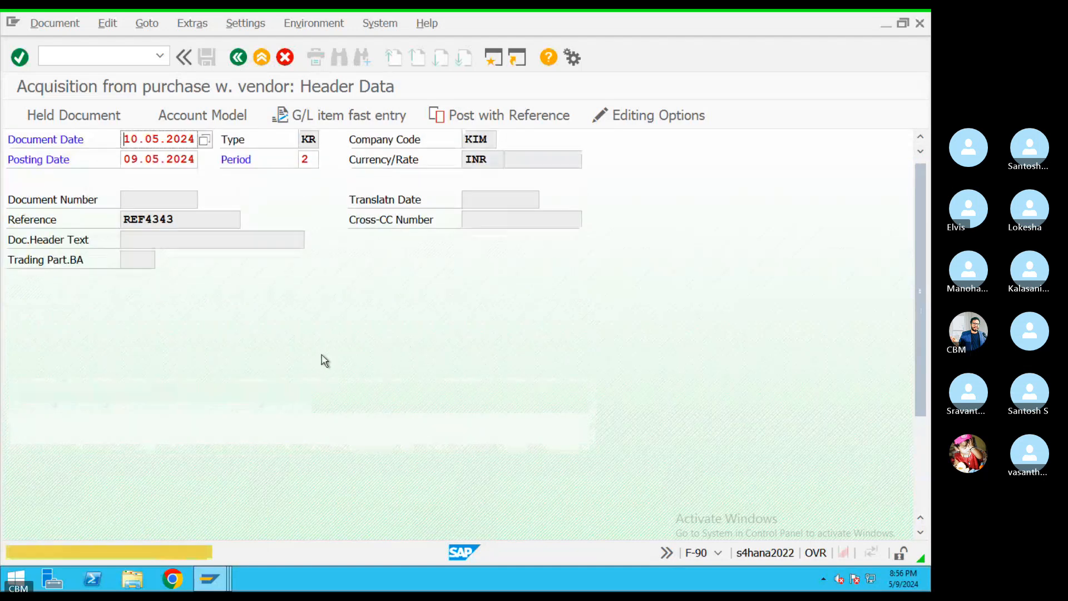
pyautogui.click(205, 147)
pyautogui.doubleClick(313, 385)
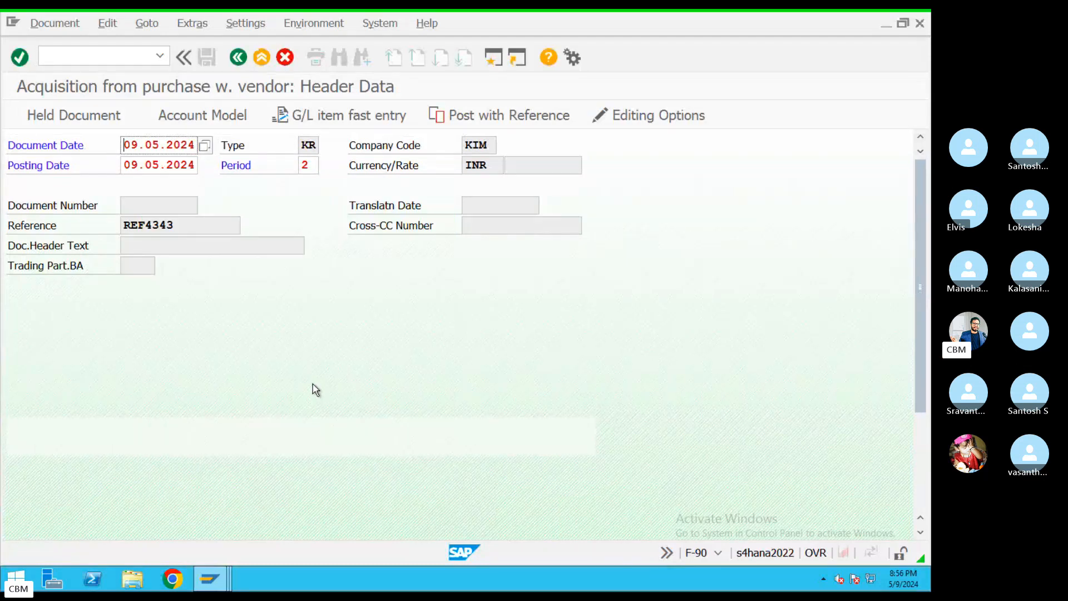
pyautogui.press('Return')
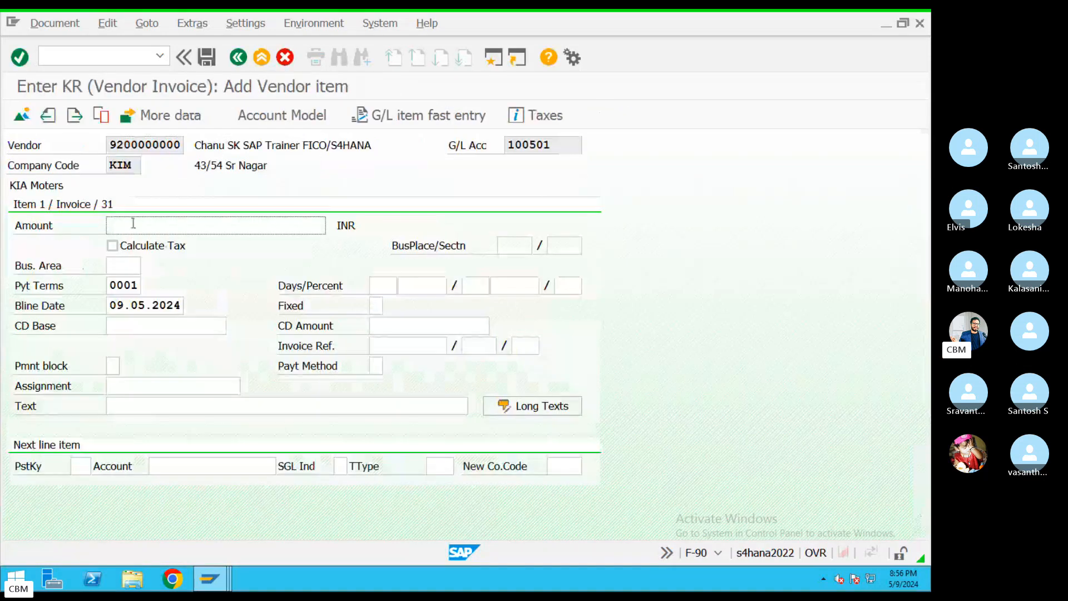
# Enter vendor amount 5000000 and add a debit asset line for asset 3001 Plant Machenry 1
pyautogui.write('5')
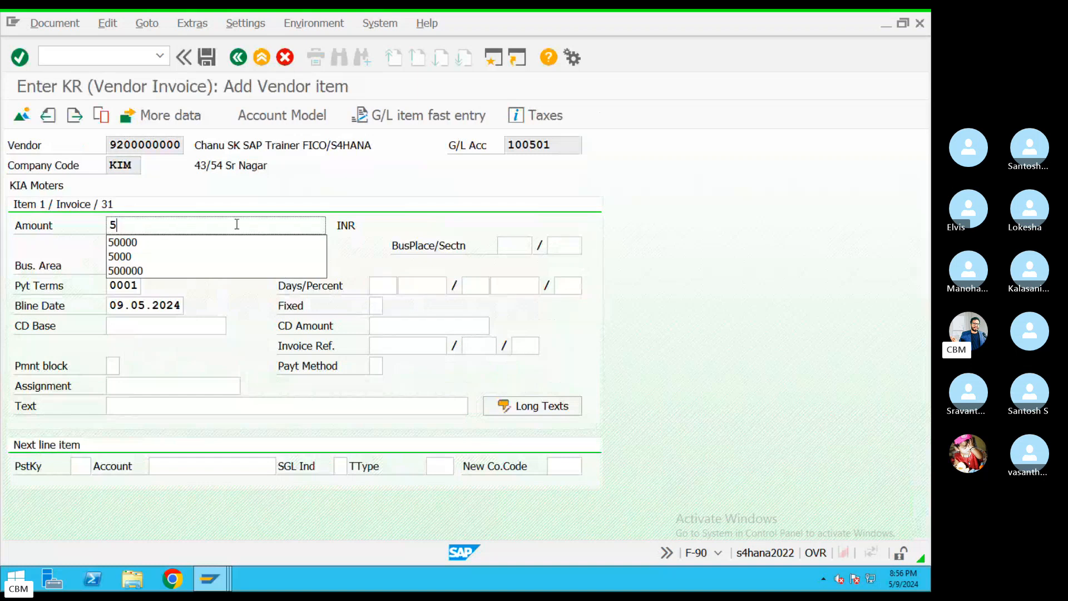
pyautogui.write('000000')
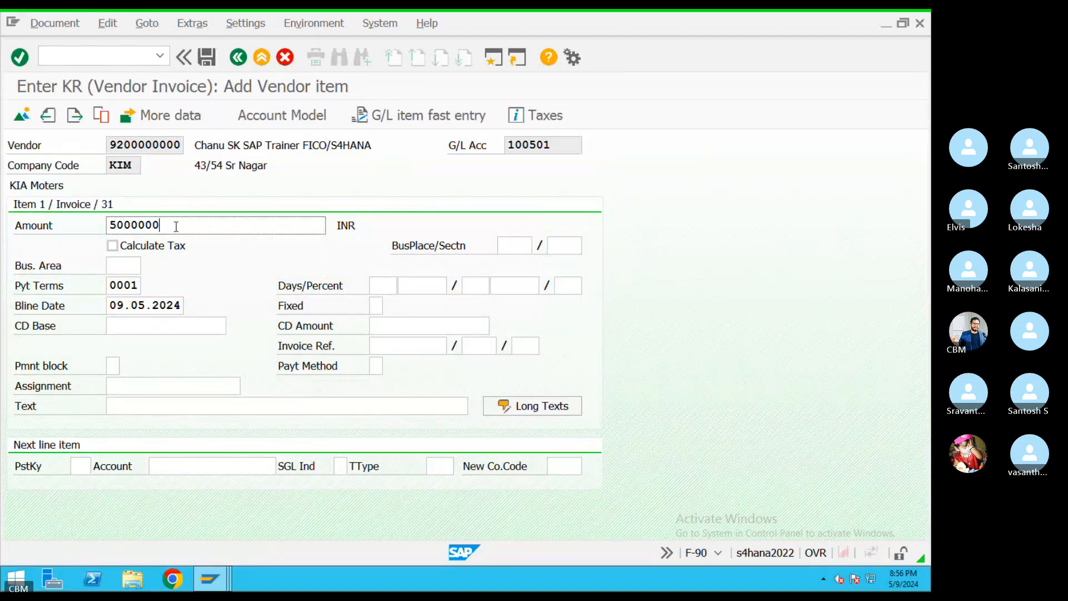
pyautogui.moveTo(179, 228); pyautogui.dragTo(89, 225)
pyautogui.click(87, 465)
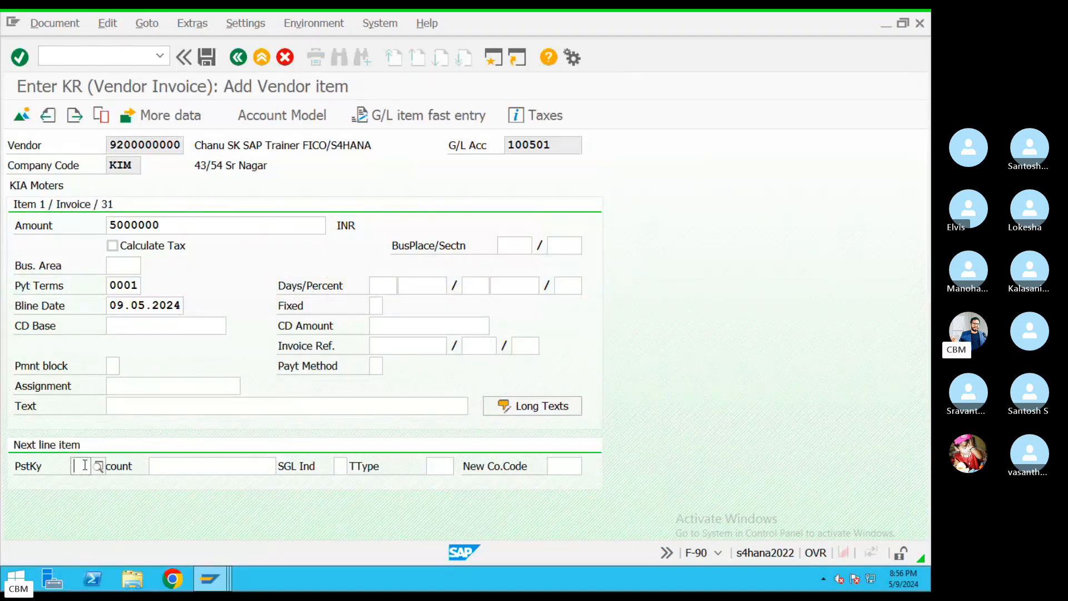
pyautogui.write('70')
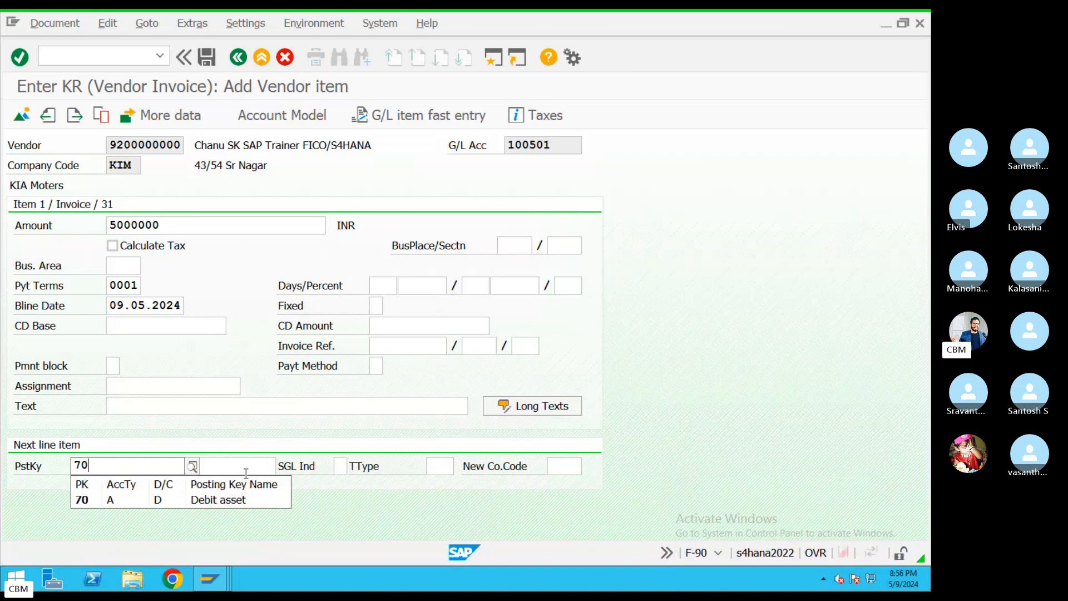
pyautogui.click(246, 467)
pyautogui.click(282, 466)
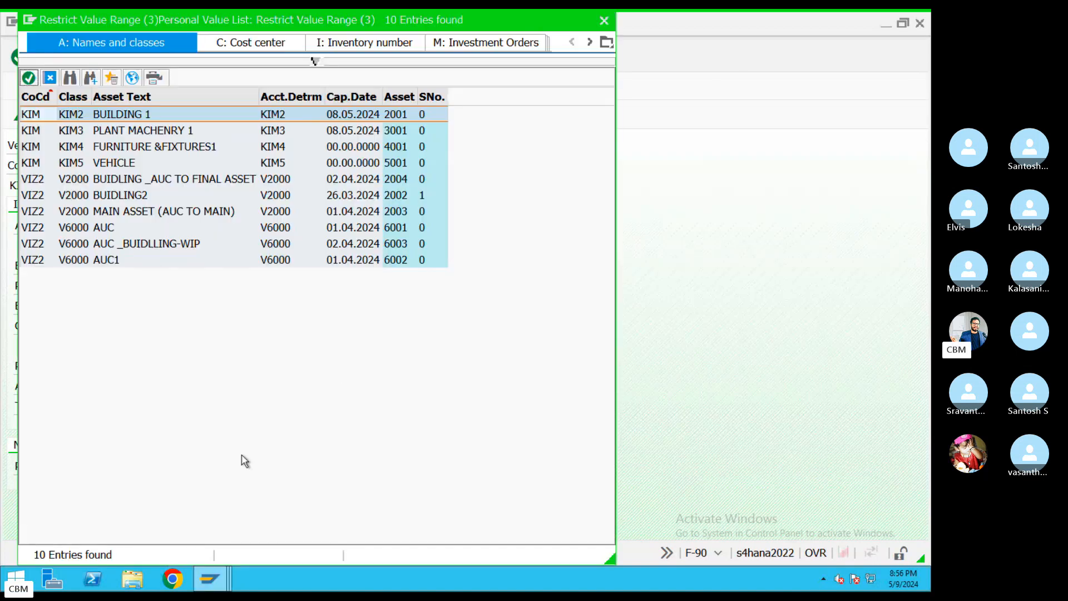
pyautogui.doubleClick(143, 132)
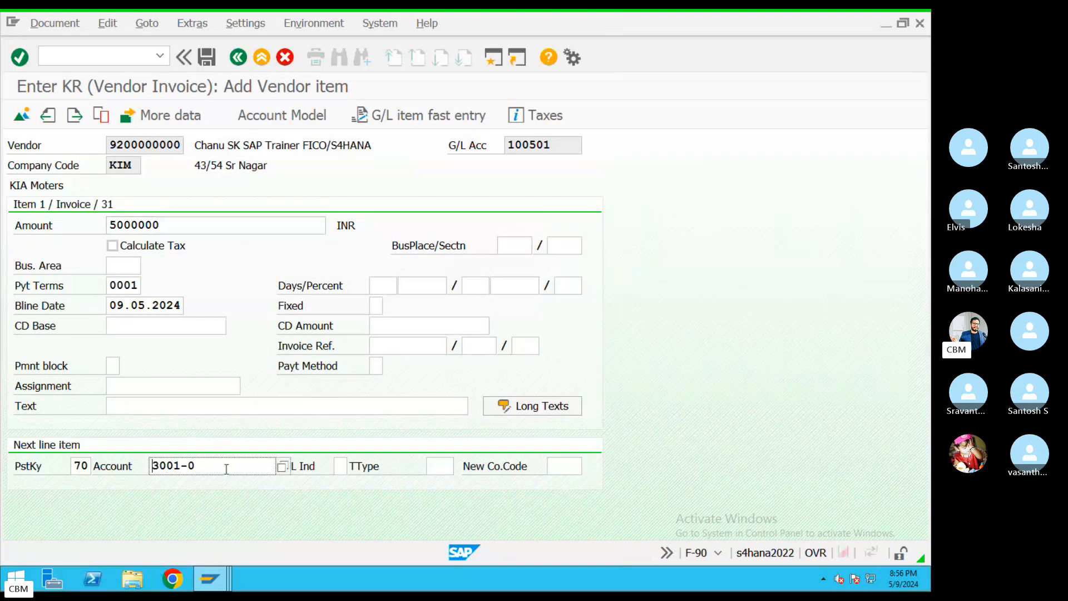
pyautogui.press('Return')
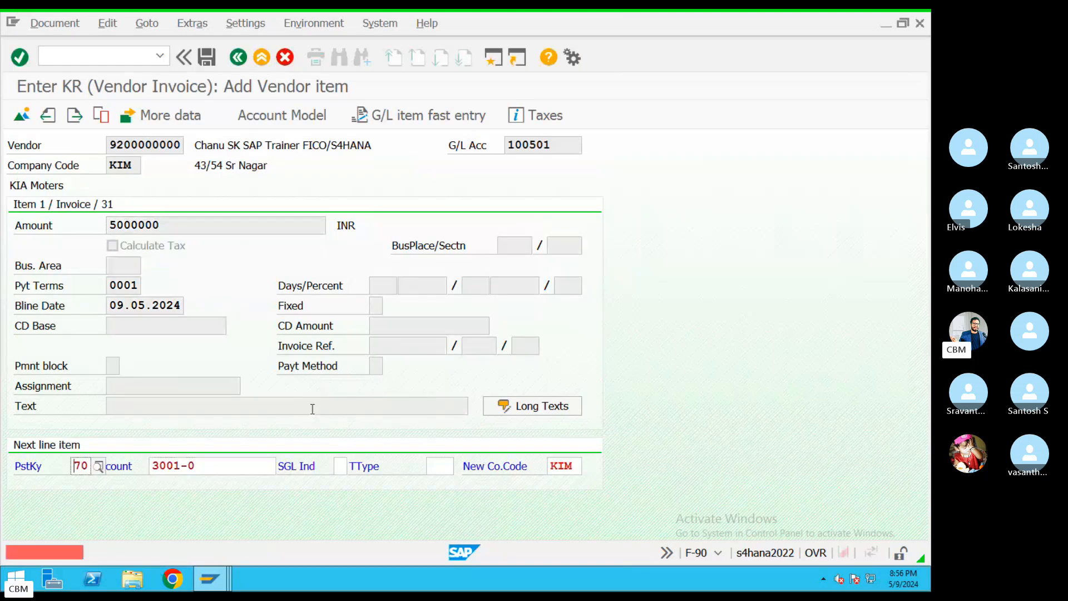
# Choose transaction type 100, External asset acquisition, and open the asset 3001 item
pyautogui.click(439, 469)
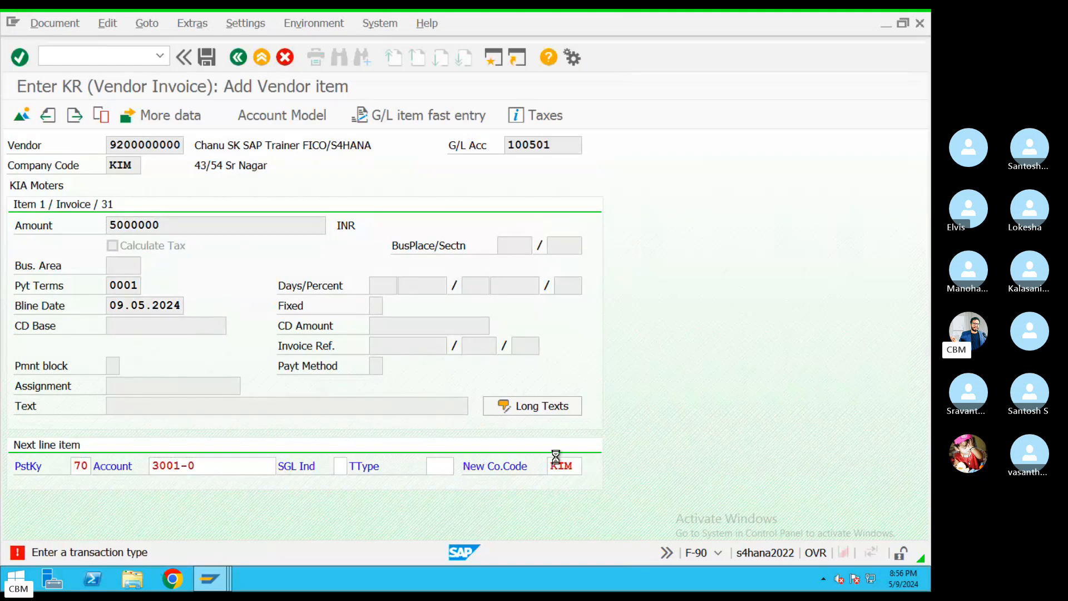
pyautogui.press('F4')
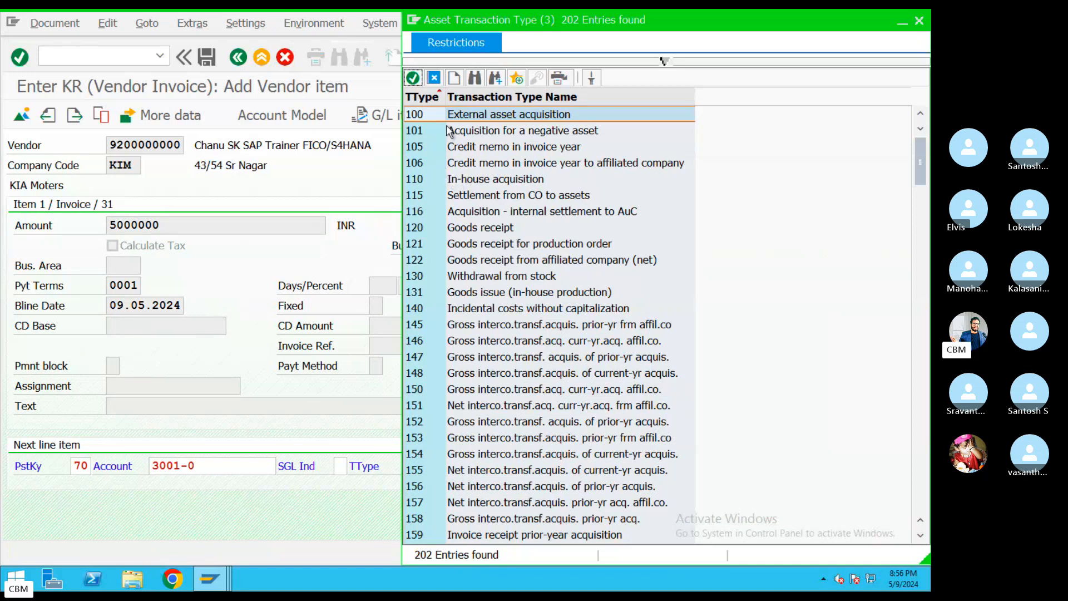
pyautogui.doubleClick(452, 114)
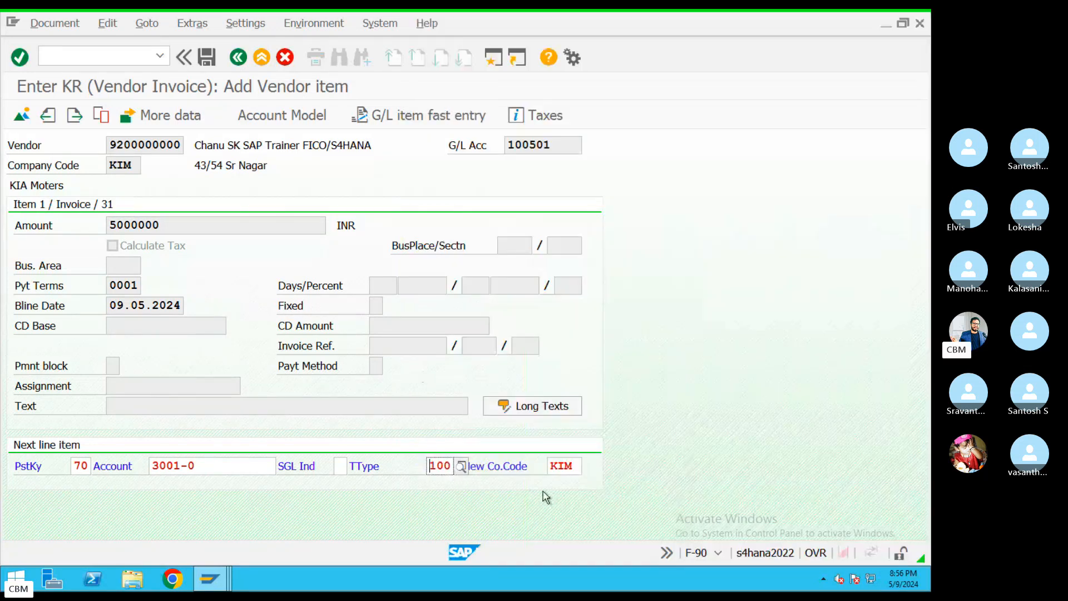
pyautogui.press('Return')
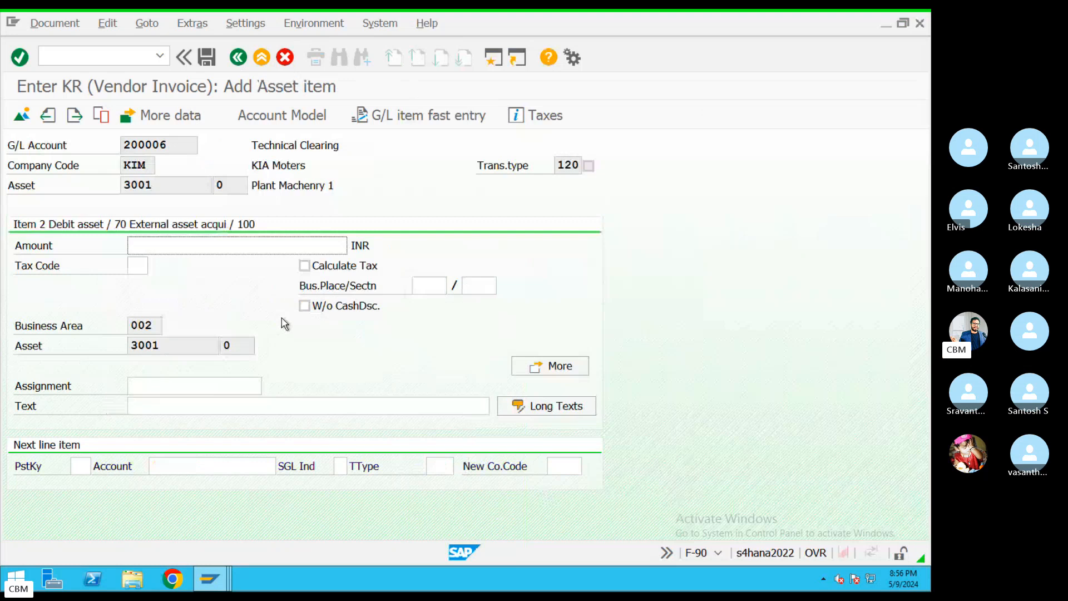
# Give asset 3001 amount 2500000 and text 'Asset Procurment', and add a posting key 70 line for asset 4001
pyautogui.write('2500000')
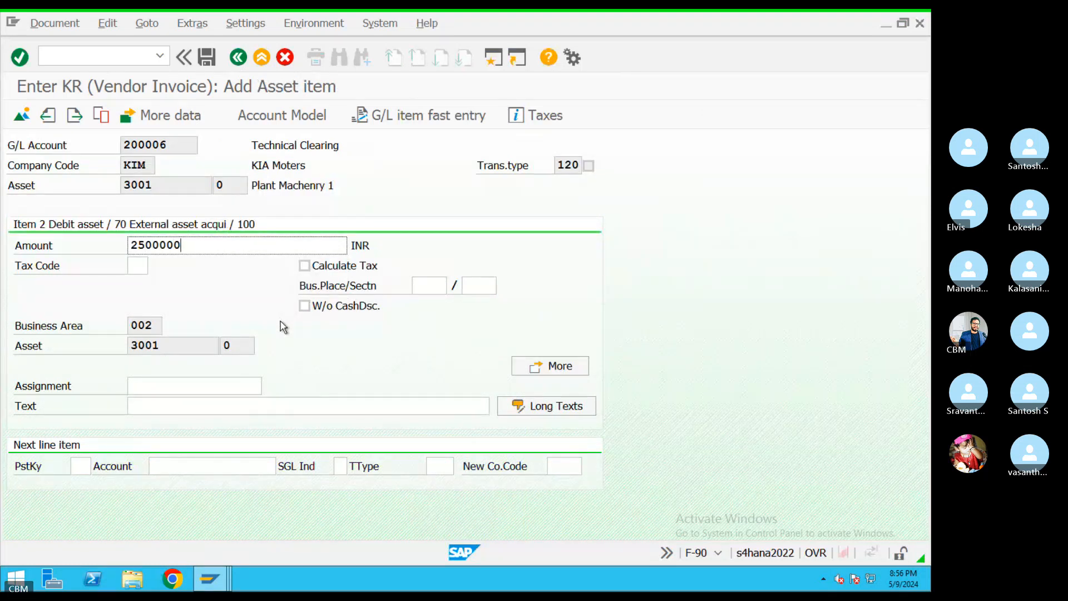
pyautogui.moveTo(201, 248); pyautogui.dragTo(47, 277)
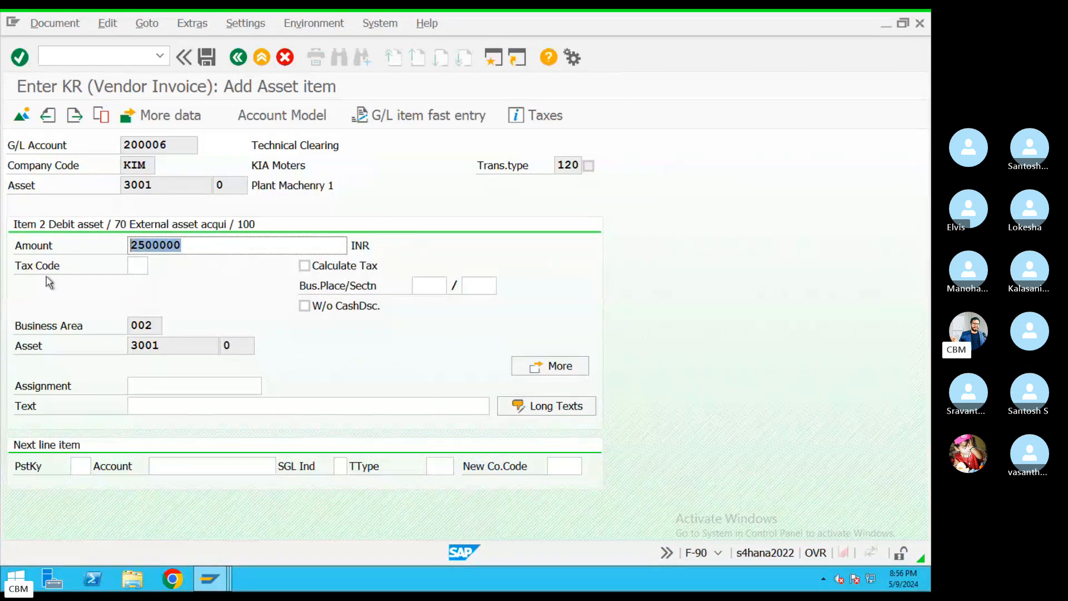
pyautogui.click(174, 411)
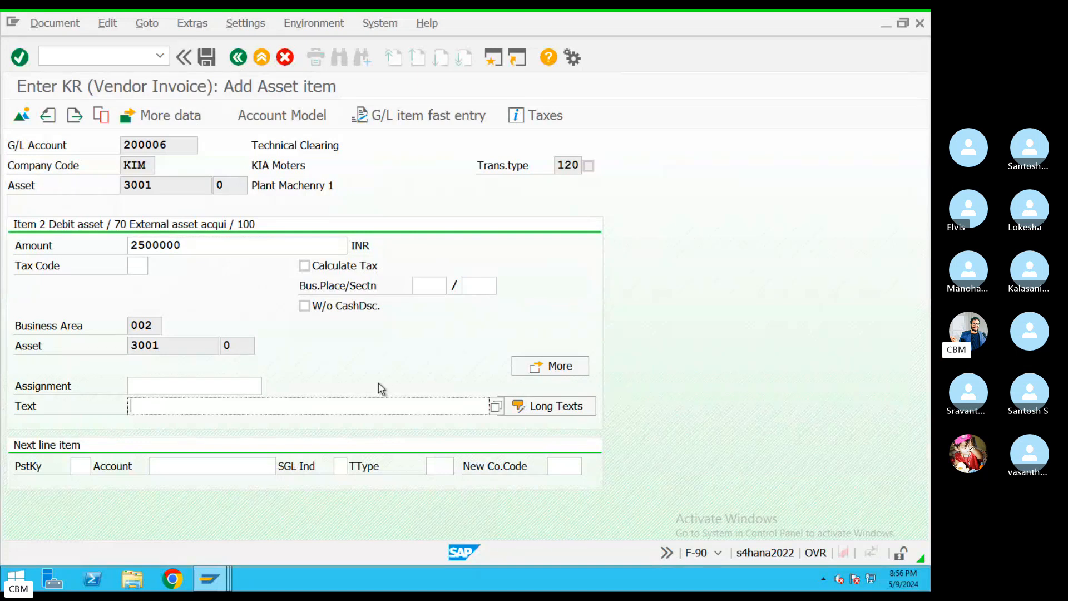
pyautogui.write('Ass')
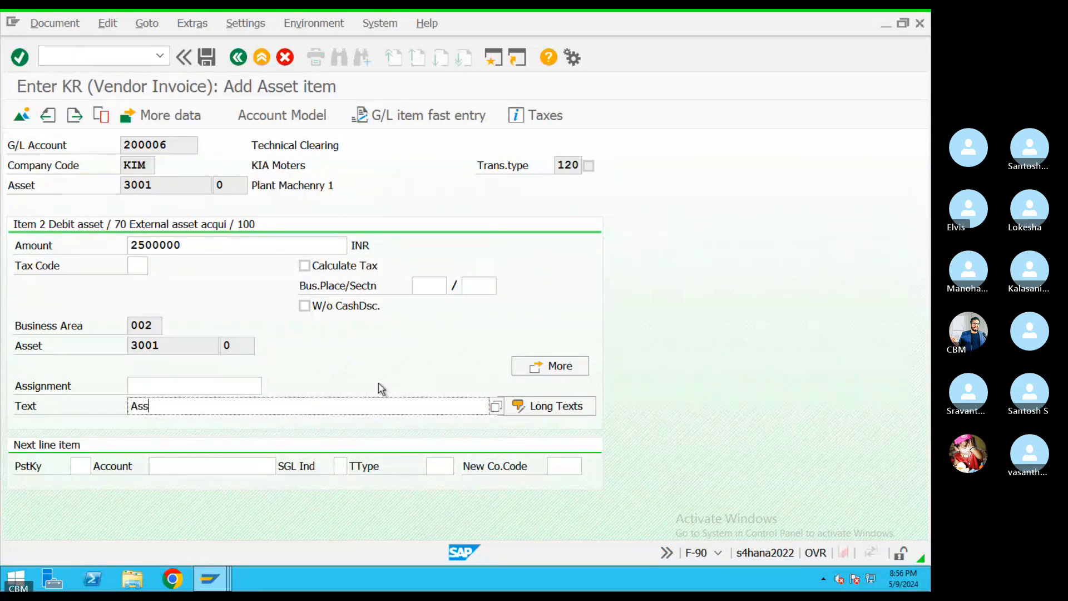
pyautogui.write('eet PRr')
pyautogui.write('ro')
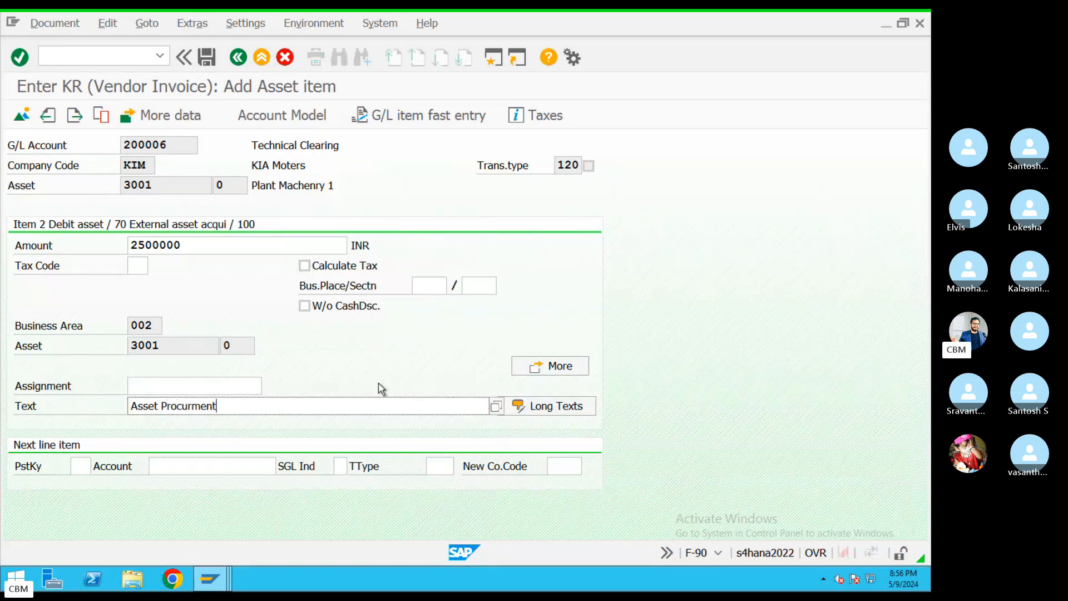
pyautogui.press('Tab')
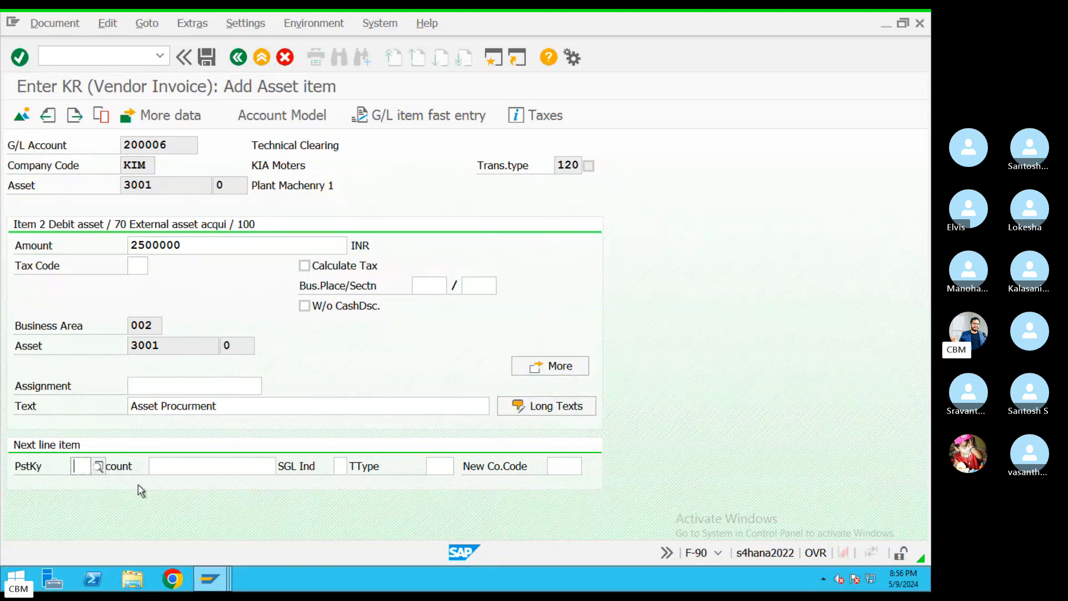
pyautogui.write('7')
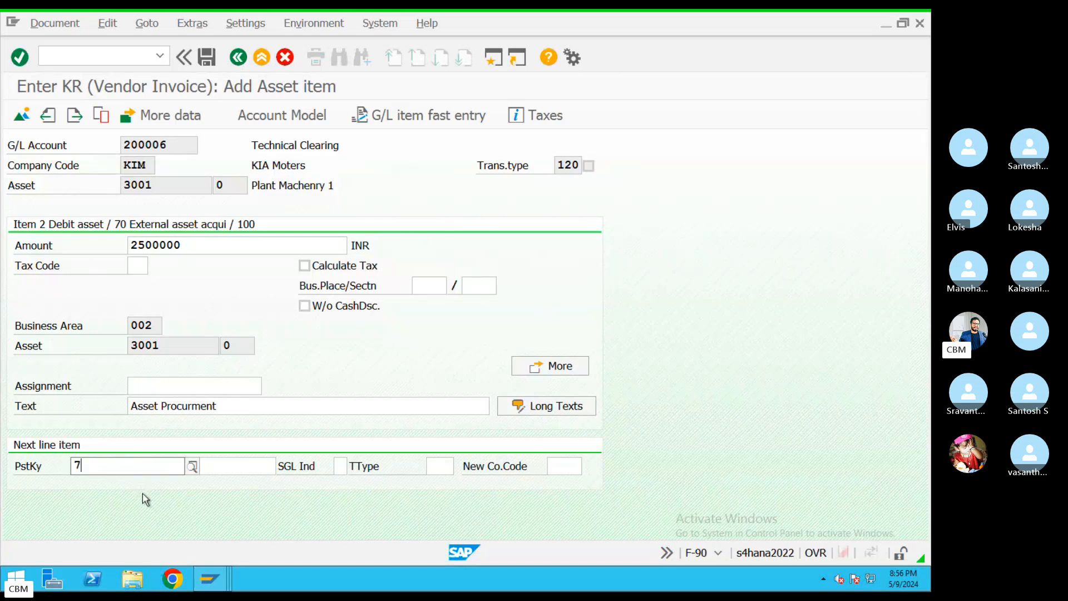
pyautogui.write('0')
pyautogui.click(234, 465)
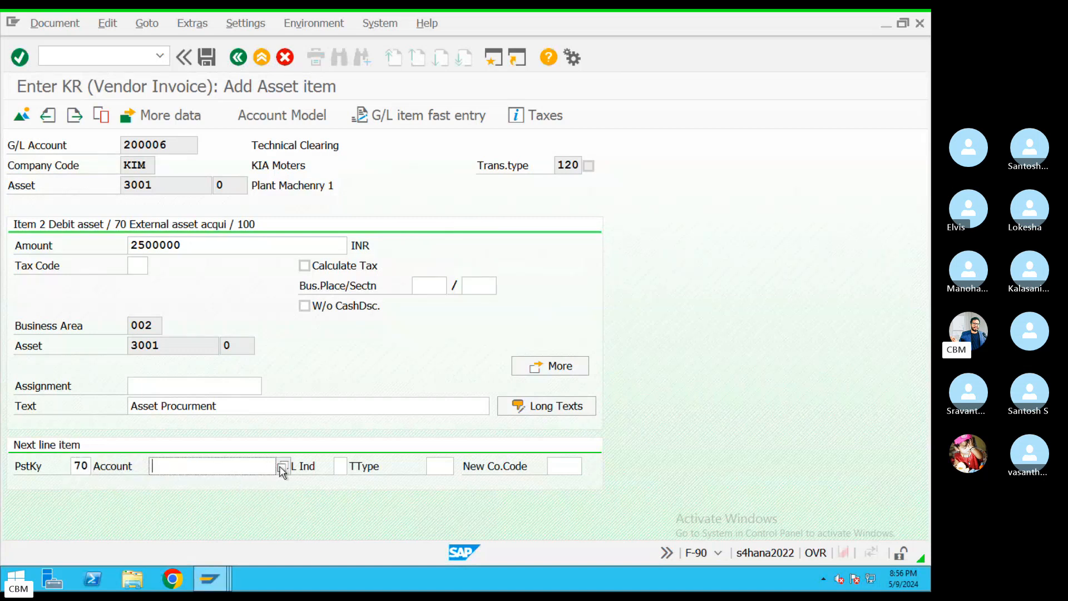
pyautogui.click(282, 467)
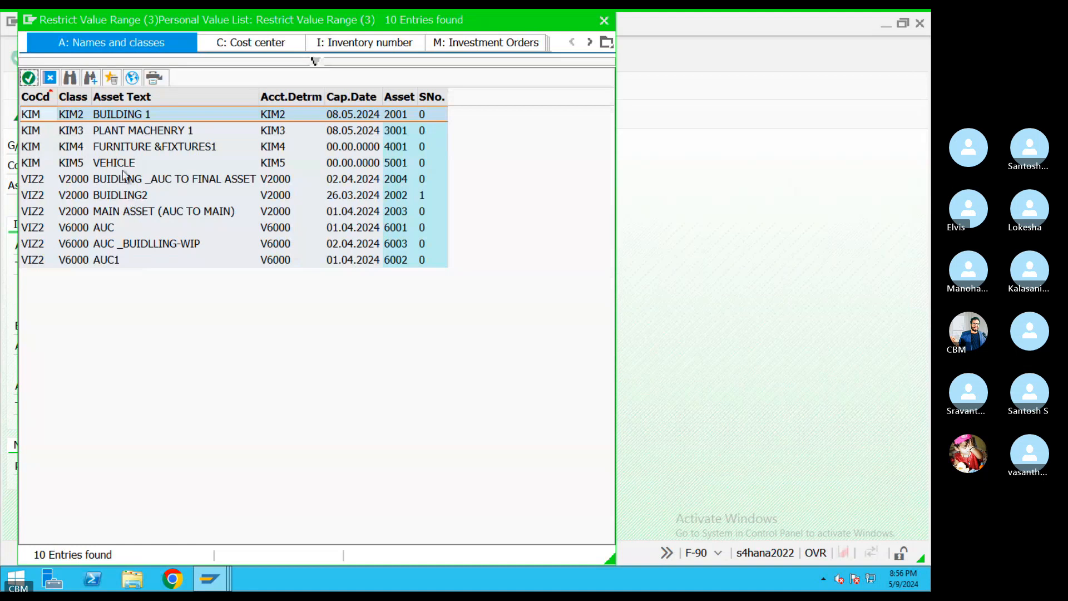
pyautogui.doubleClick(118, 149)
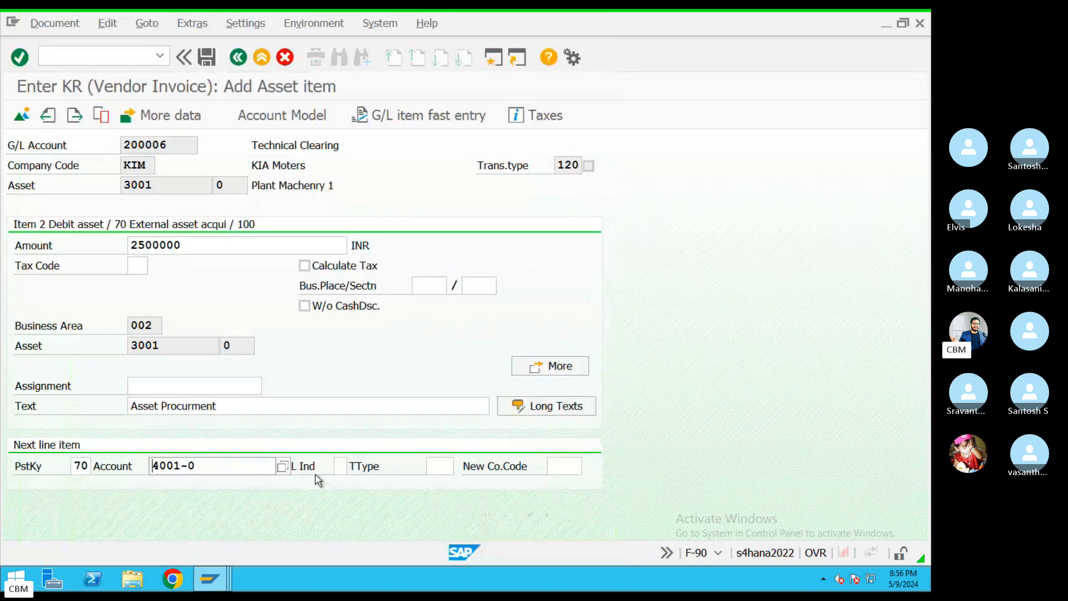
pyautogui.press('Return')
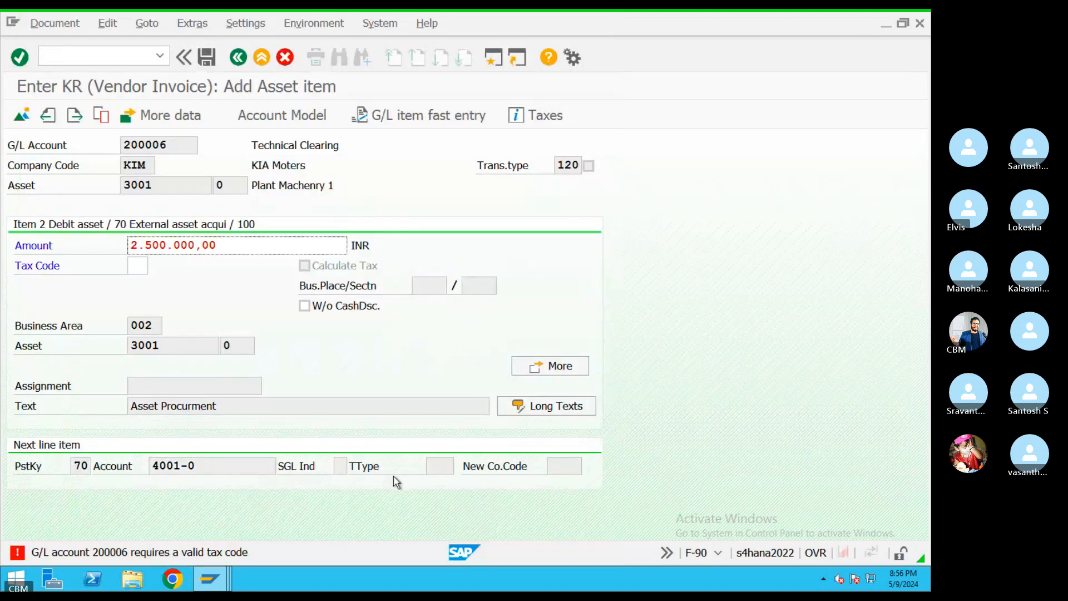
# Set tax code K1 on the asset 3001 line
pyautogui.click(148, 266)
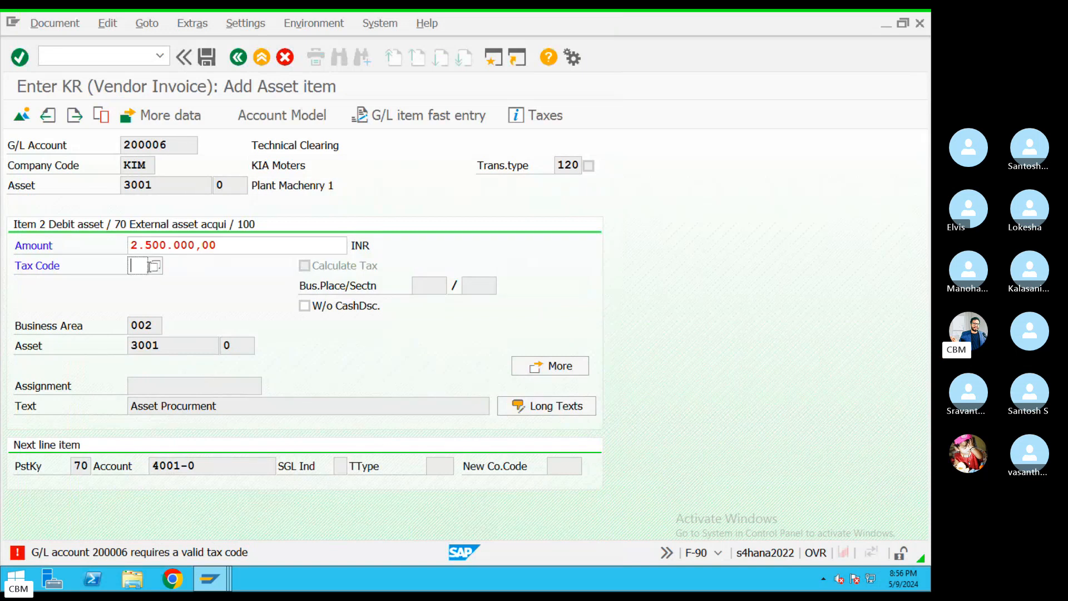
pyautogui.click(156, 268)
pyautogui.doubleClick(63, 114)
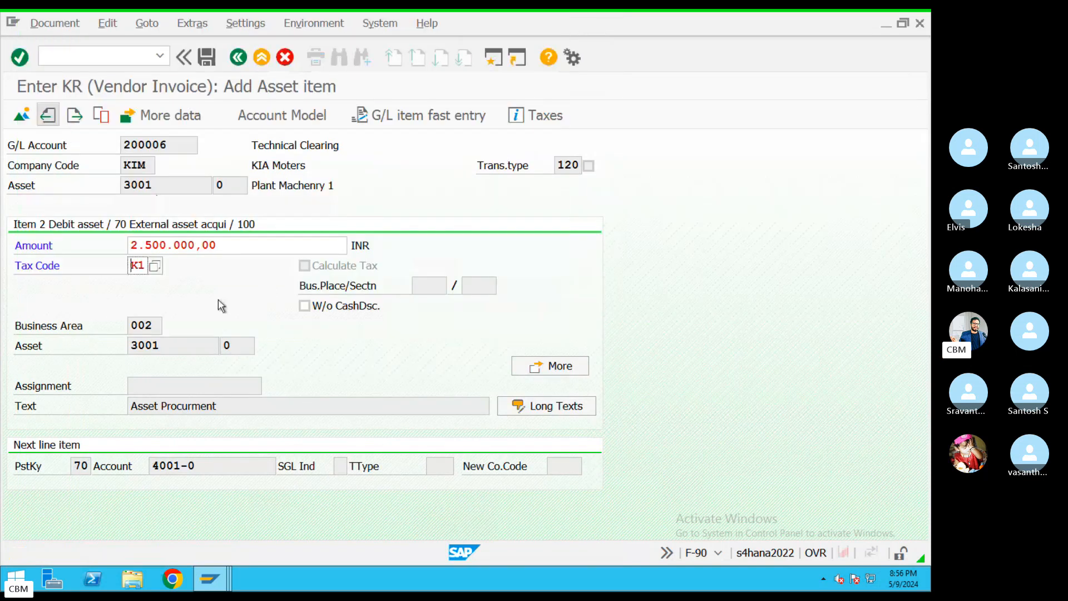
pyautogui.moveTo(143, 265); pyautogui.dragTo(118, 265)
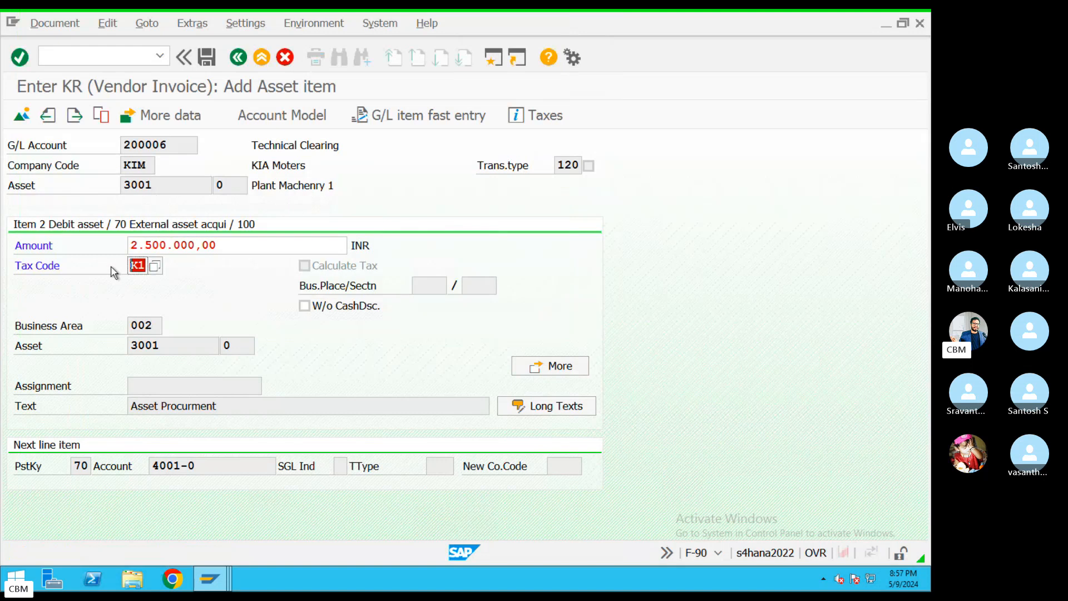
pyautogui.press('Return')
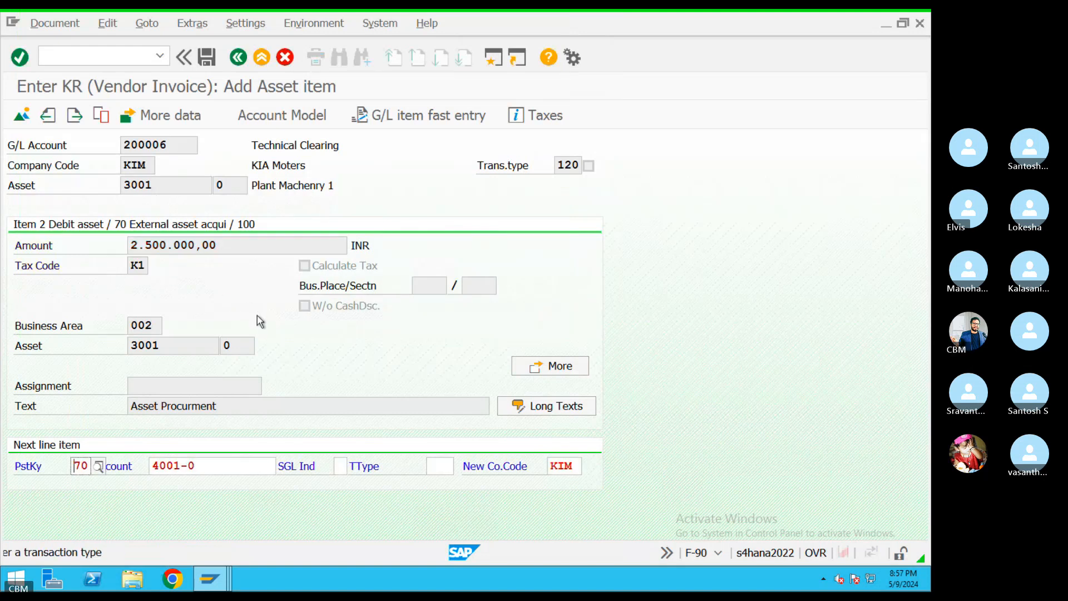
# Choose transaction type 100, External asset acquisition, for the asset 4001 line
pyautogui.click(439, 465)
pyautogui.press('F4')
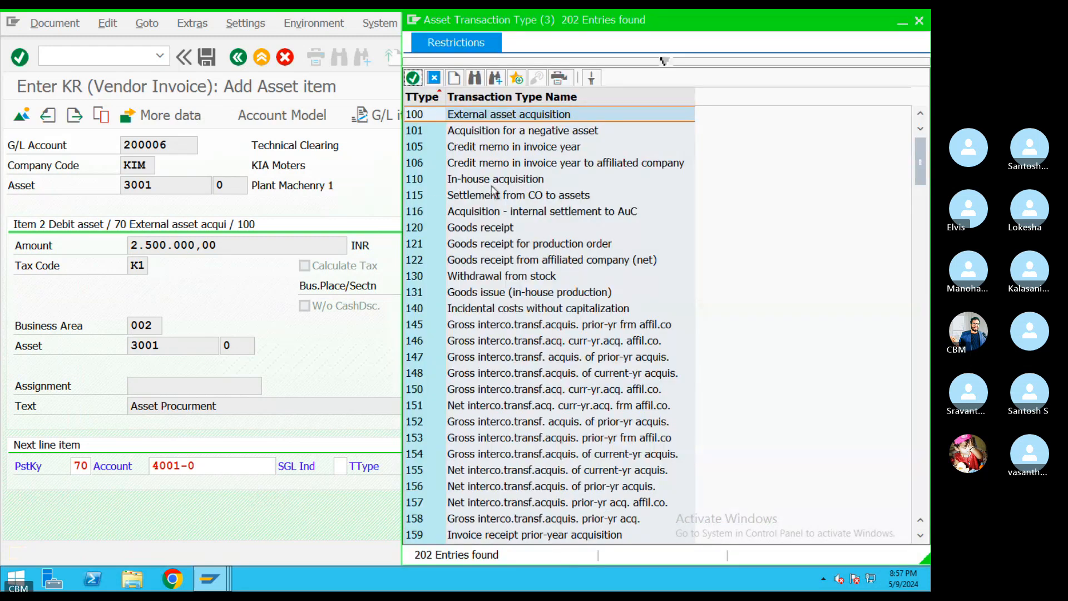
pyautogui.click(465, 119)
pyautogui.doubleClick(466, 114)
pyautogui.press('Return')
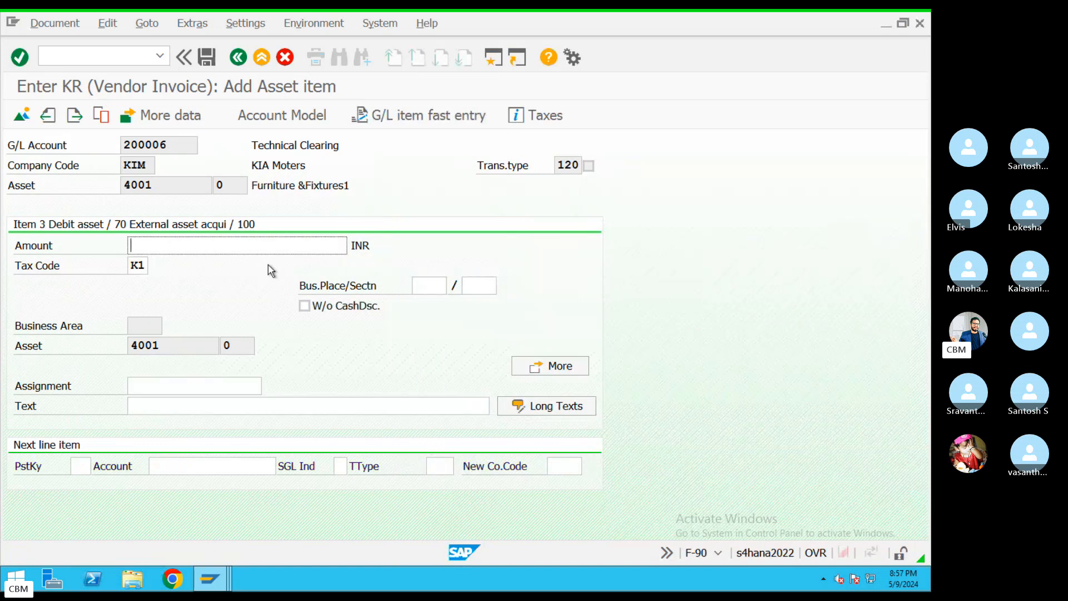
# Correct the asset 4001 amount to 2500000 and preview the balanced 5.000.000,00 document
pyautogui.write('250000')
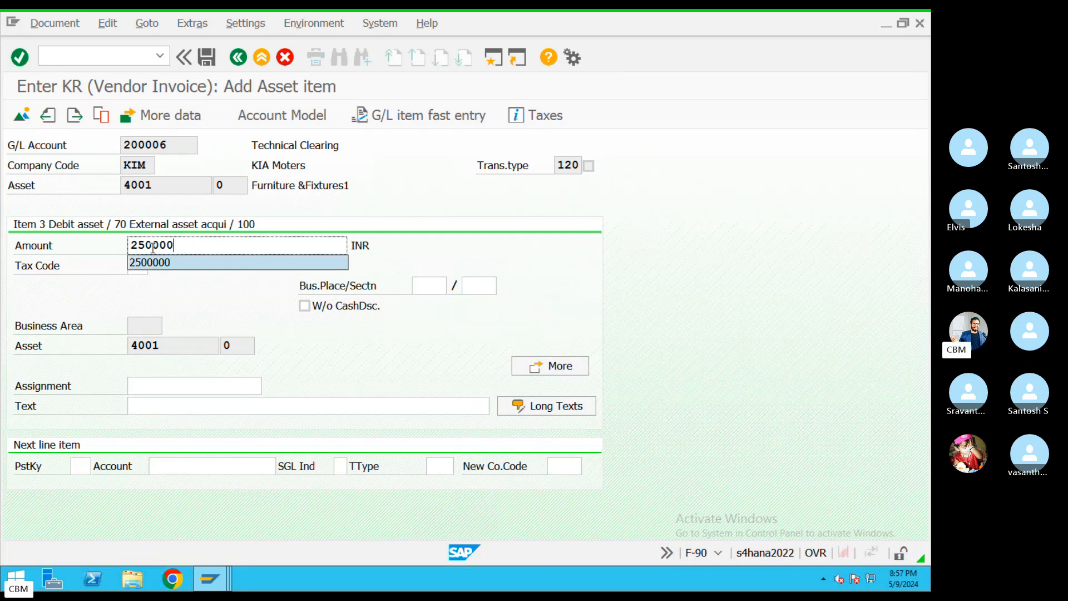
pyautogui.moveTo(151, 246); pyautogui.dragTo(168, 245)
pyautogui.write('000')
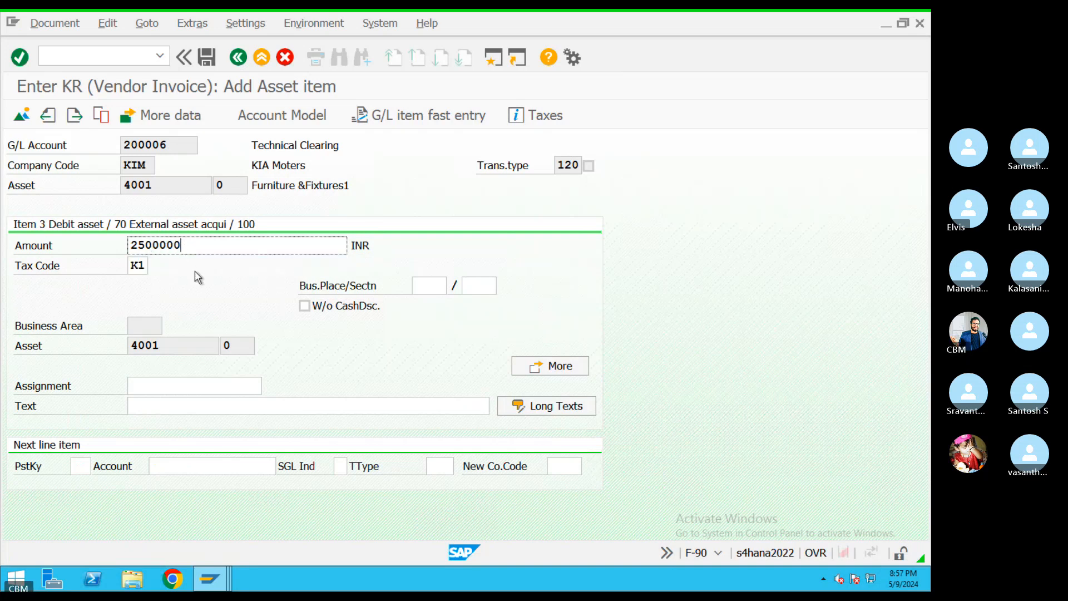
pyautogui.click(149, 408)
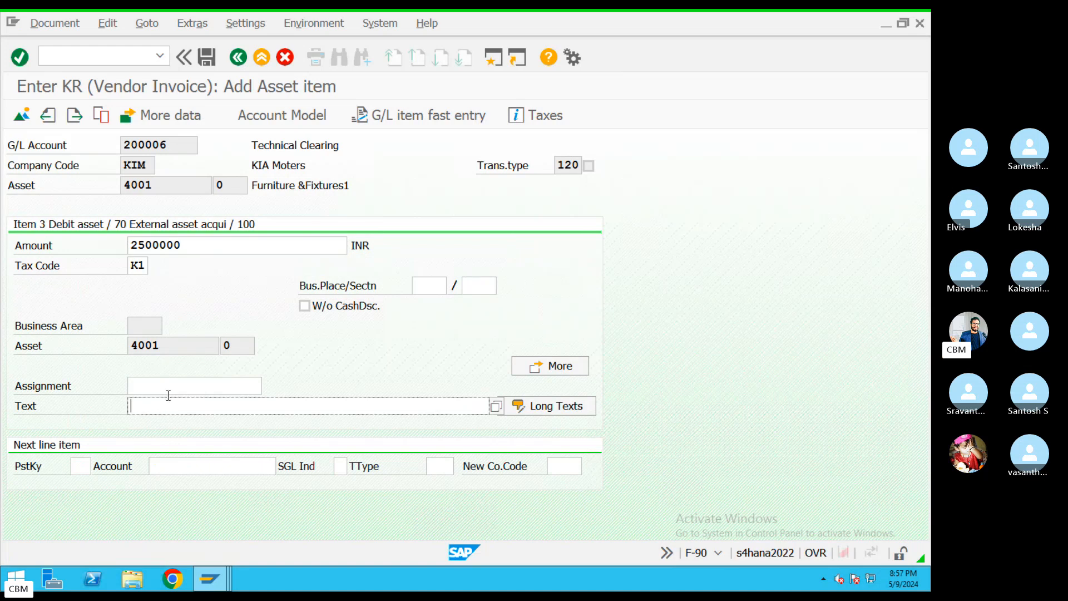
pyautogui.click(64, 27)
# Simulate the invoice and check the 5.000.000,00 vendor credit against two 2.500.000,00 lines
pyautogui.click(82, 100)
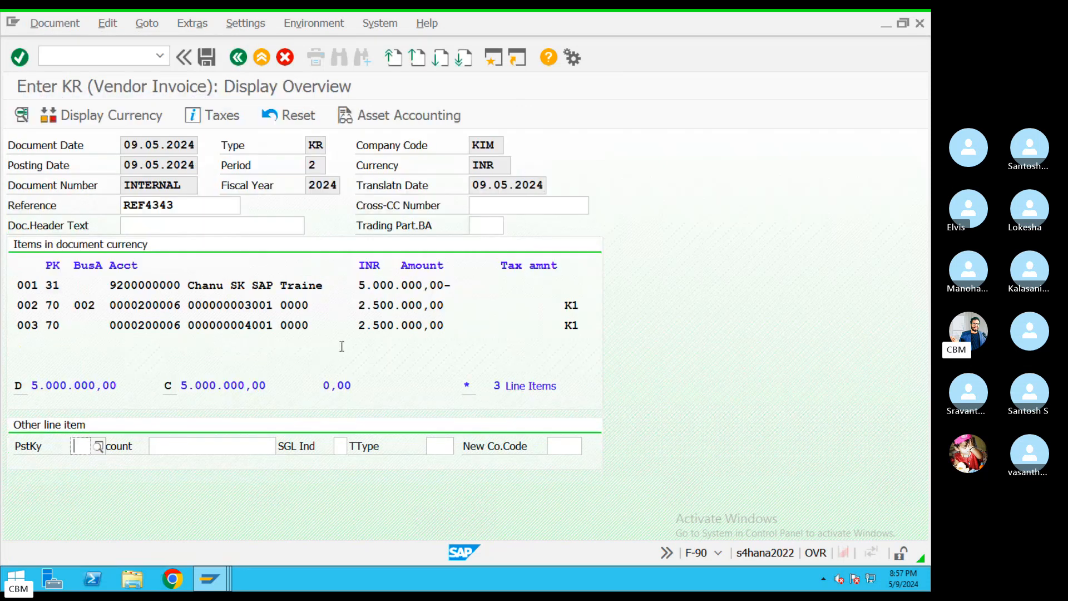
pyautogui.moveTo(385, 288); pyautogui.dragTo(452, 281)
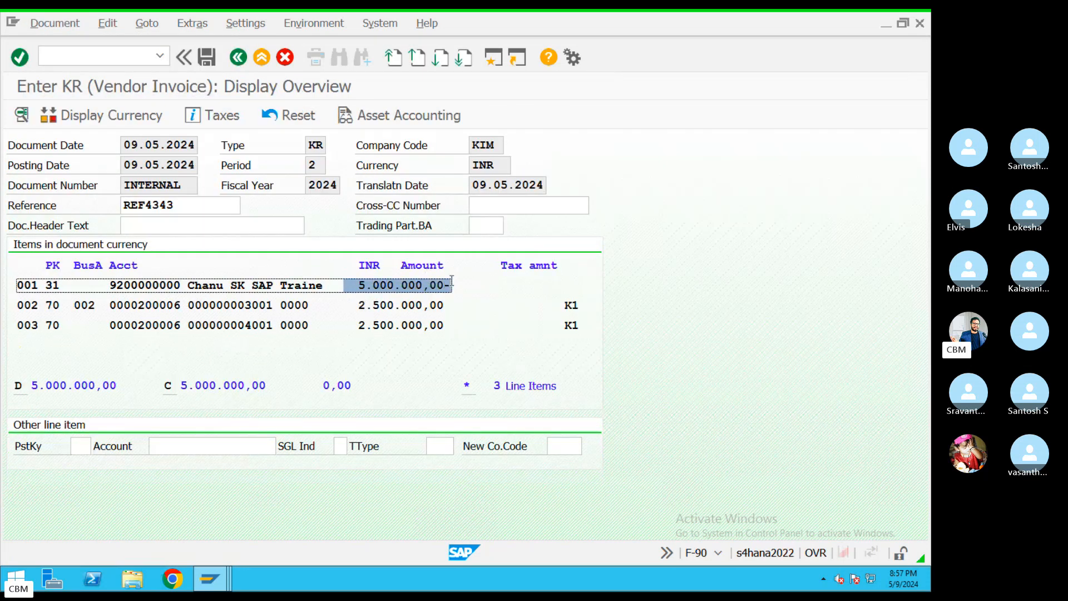
pyautogui.moveTo(345, 306); pyautogui.dragTo(464, 302)
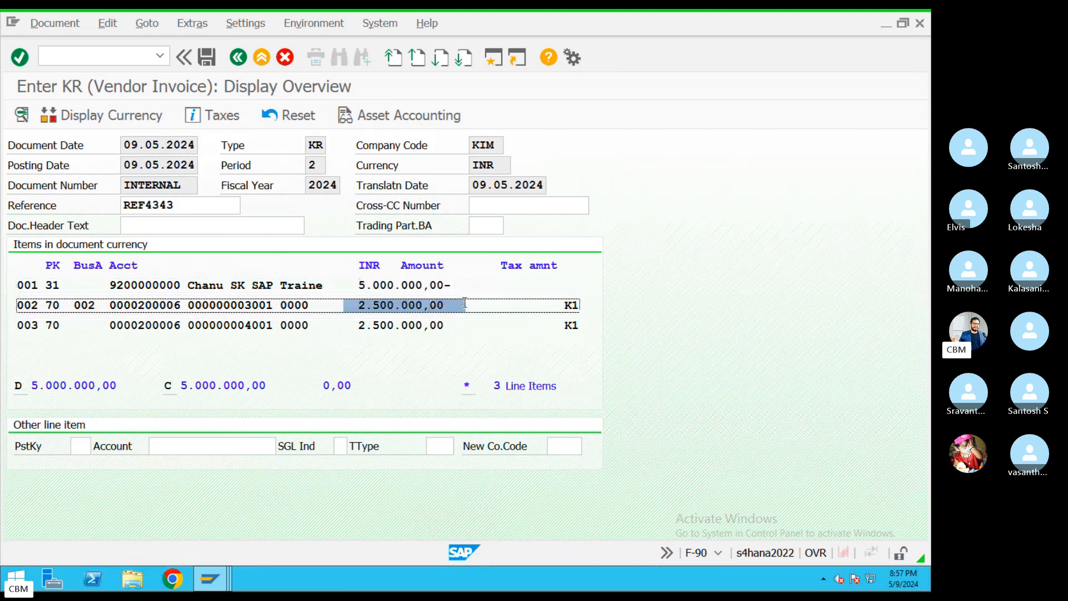
pyautogui.moveTo(359, 325); pyautogui.dragTo(460, 309)
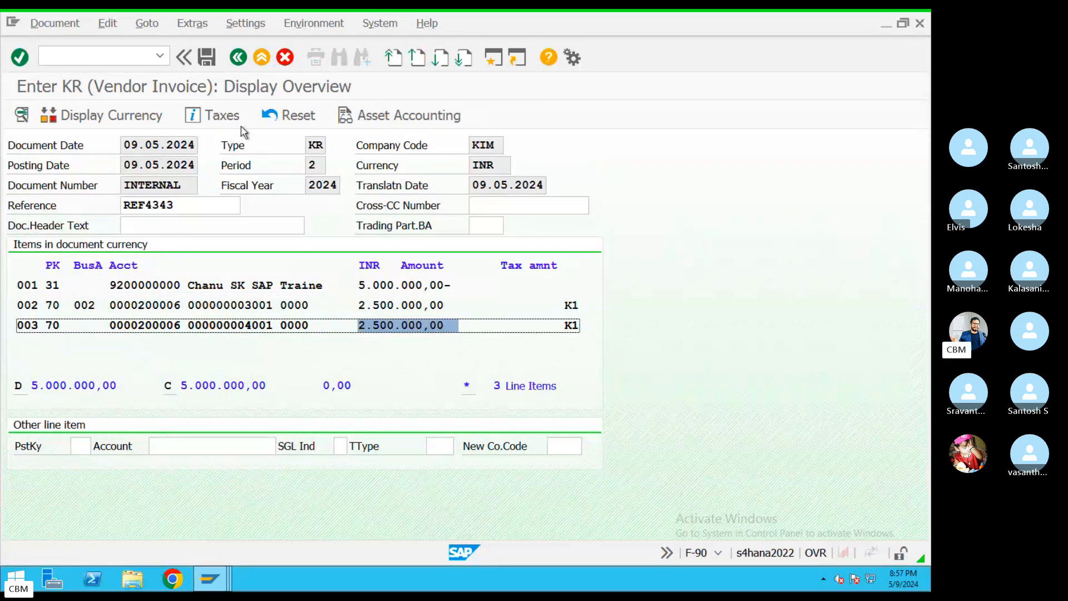
# Post the vendor invoice as document 1032 and open it for display
pyautogui.click(201, 58)
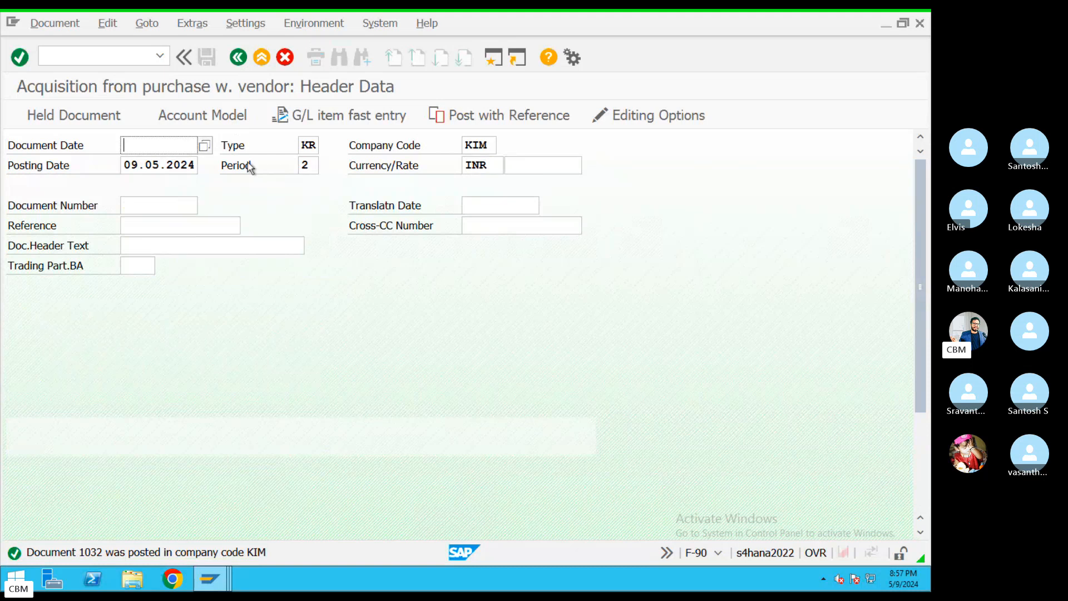
pyautogui.click(53, 23)
pyautogui.click(53, 81)
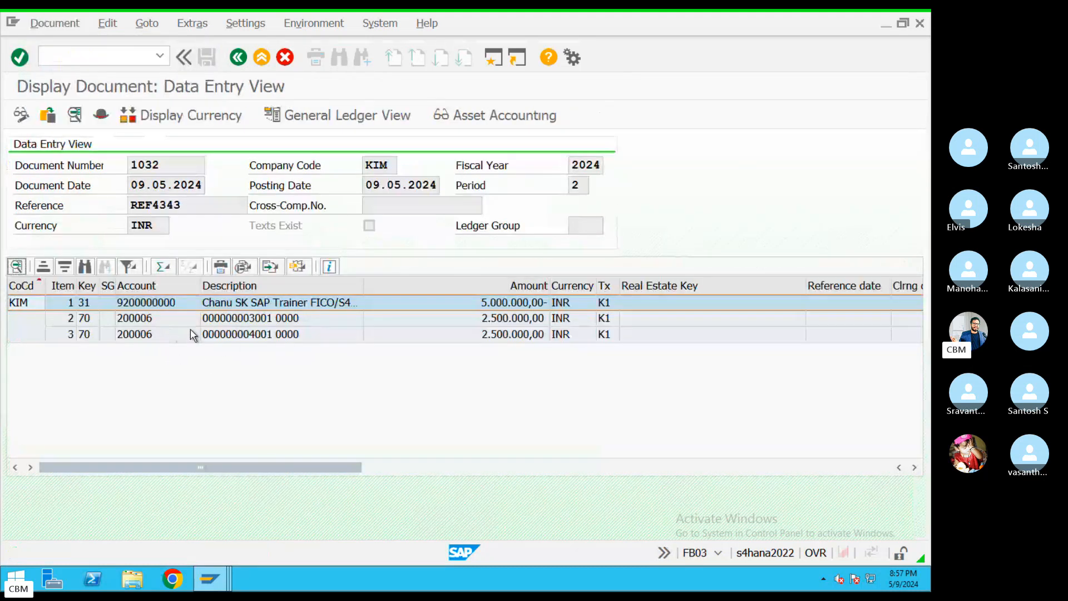
pyautogui.click(210, 335)
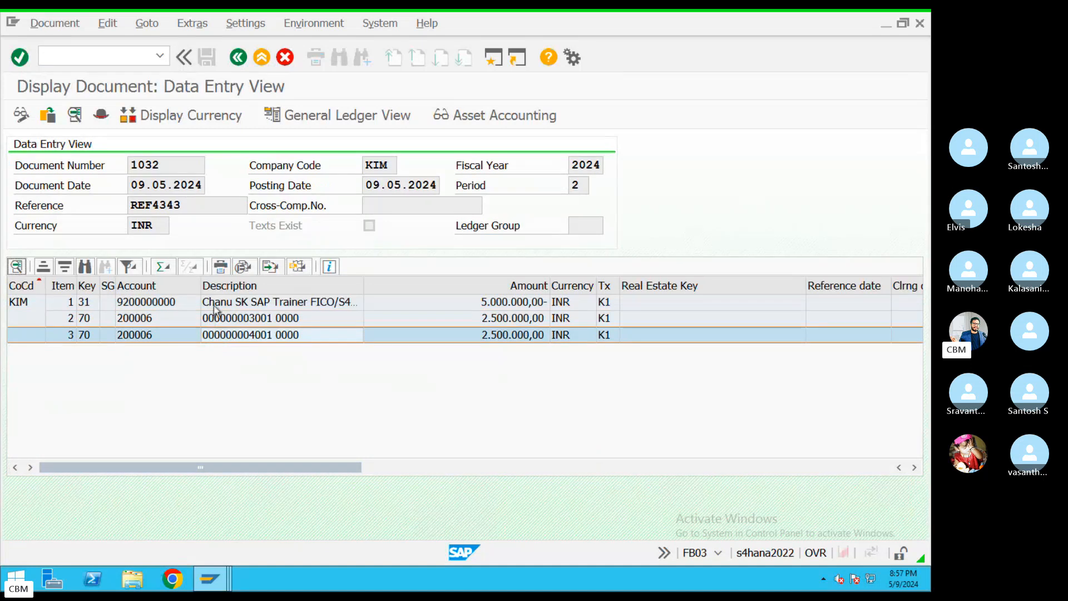
pyautogui.click(215, 303)
pyautogui.click(217, 336)
pyautogui.click(222, 303)
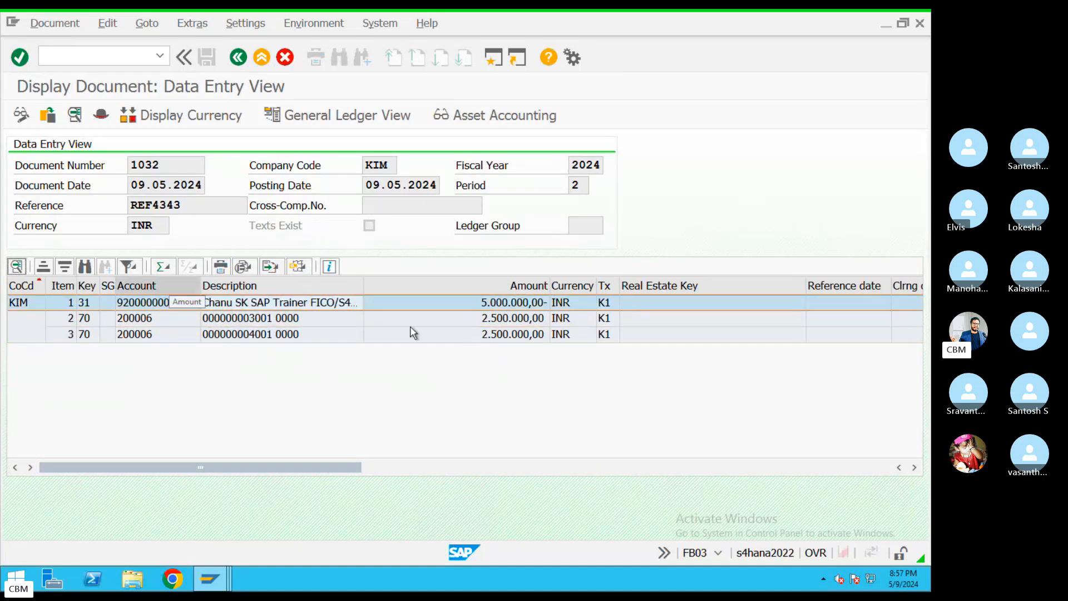
pyautogui.click(522, 119)
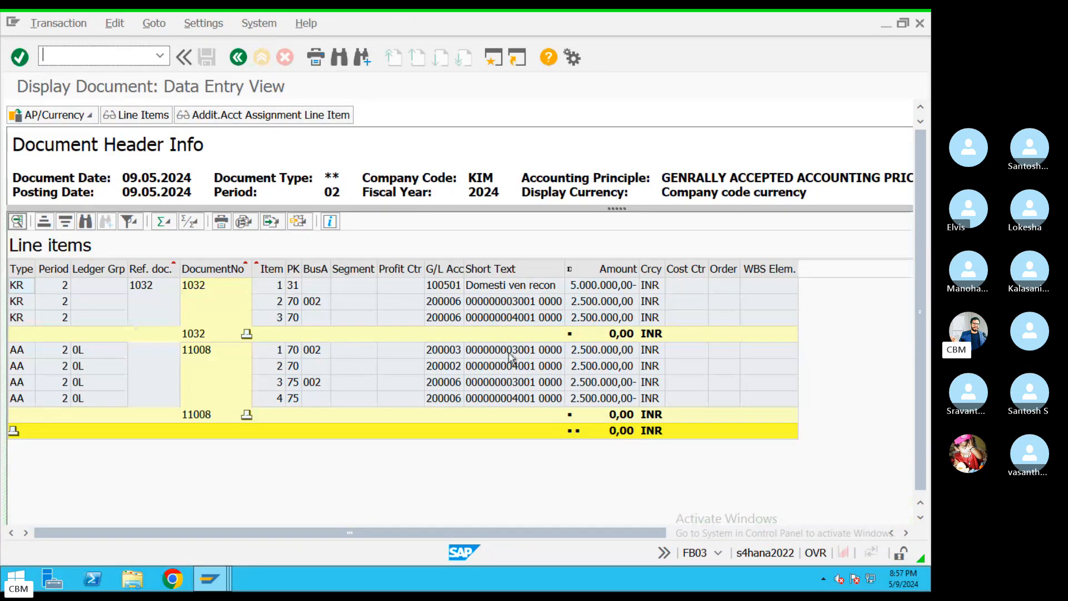
pyautogui.click(88, 117)
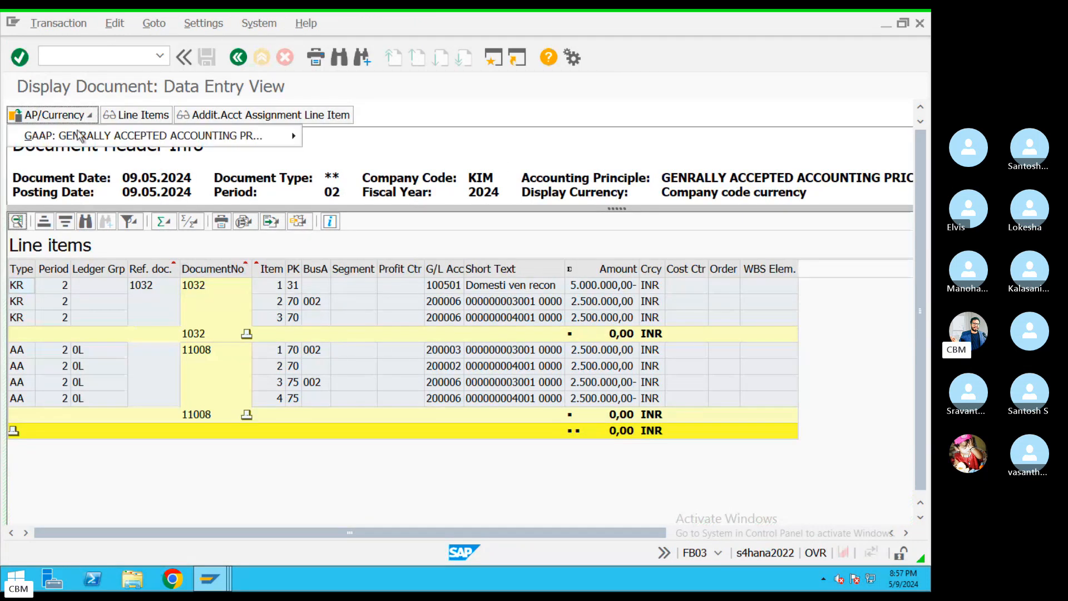
pyautogui.moveTo(133, 142)
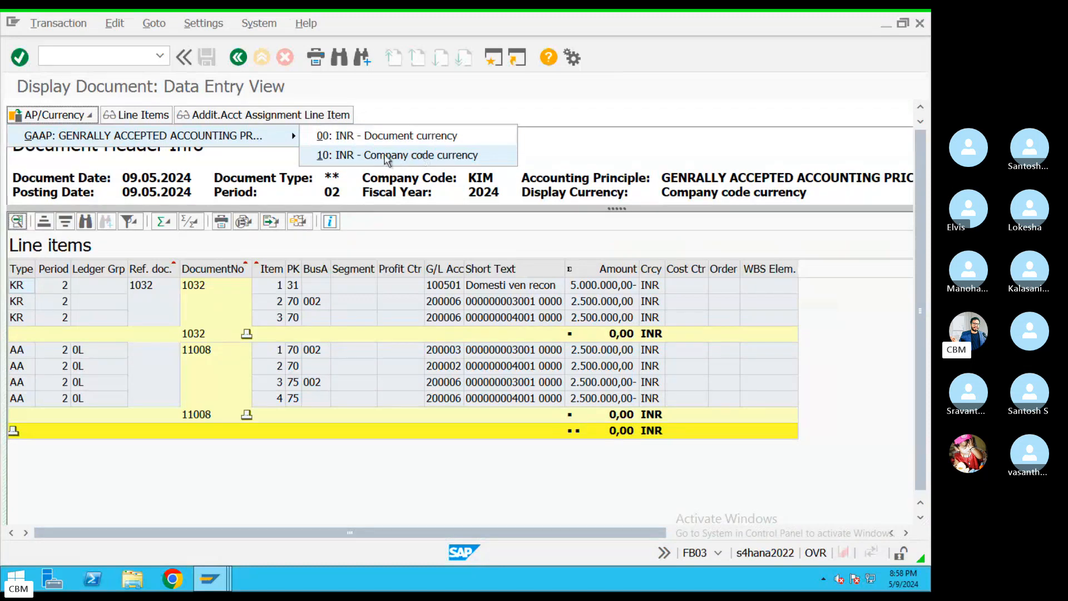
pyautogui.click(418, 156)
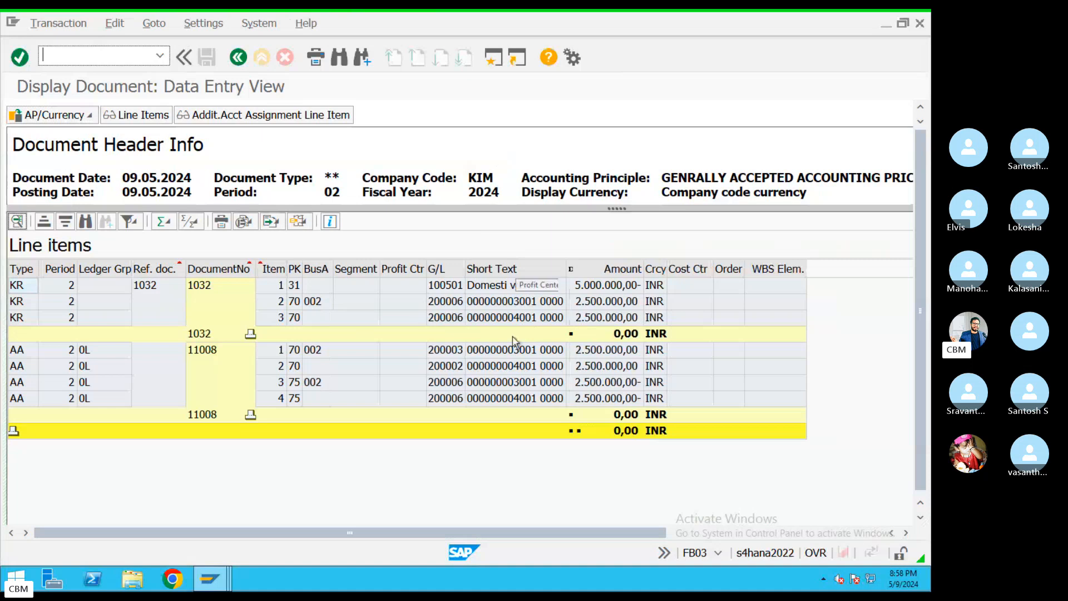
pyautogui.click(238, 57)
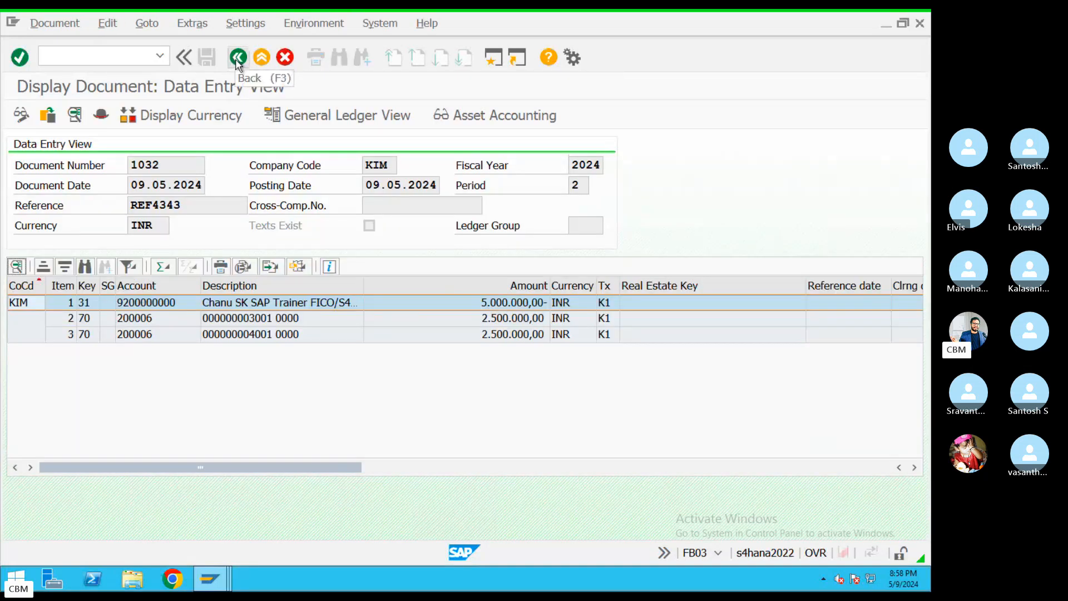
pyautogui.click(237, 58)
# Exit the F-90 entry without saving, then return to the remote SAP session
pyautogui.click(237, 58)
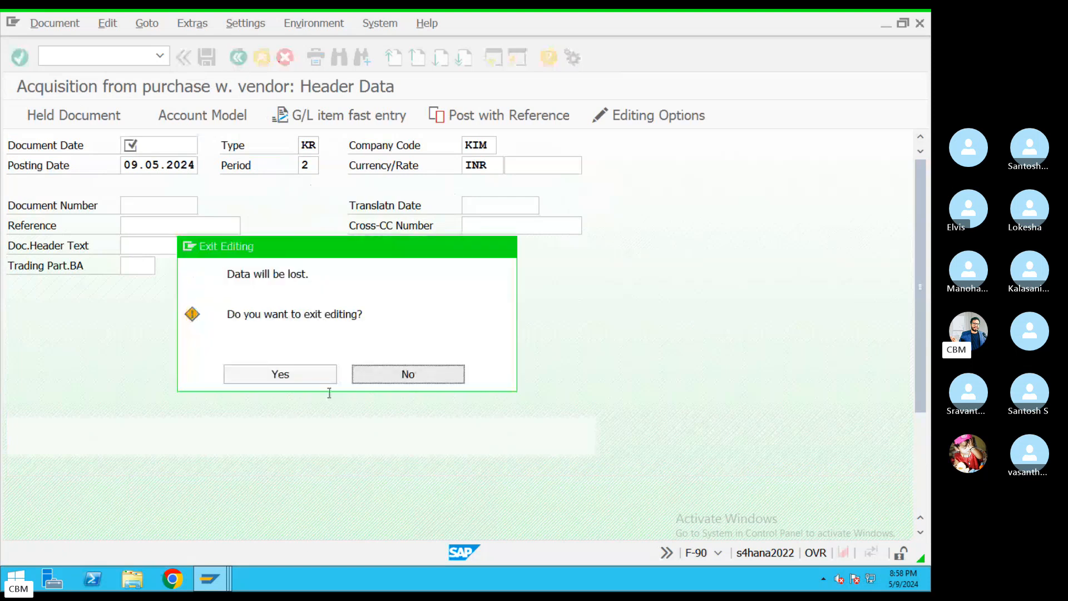
pyautogui.click(305, 377)
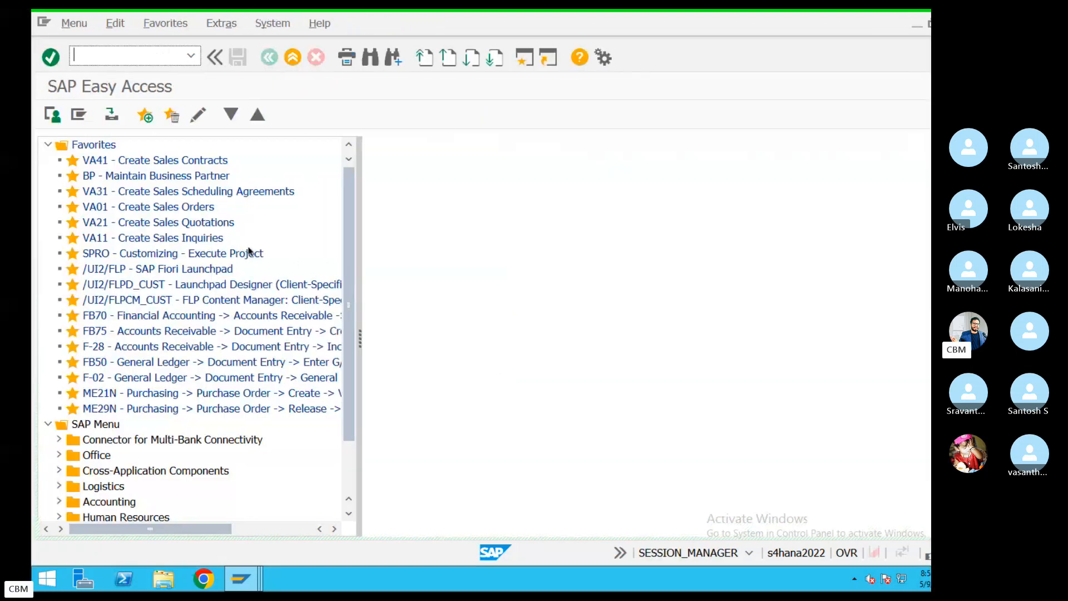
pyautogui.hotkey('ctrl', 'Left')
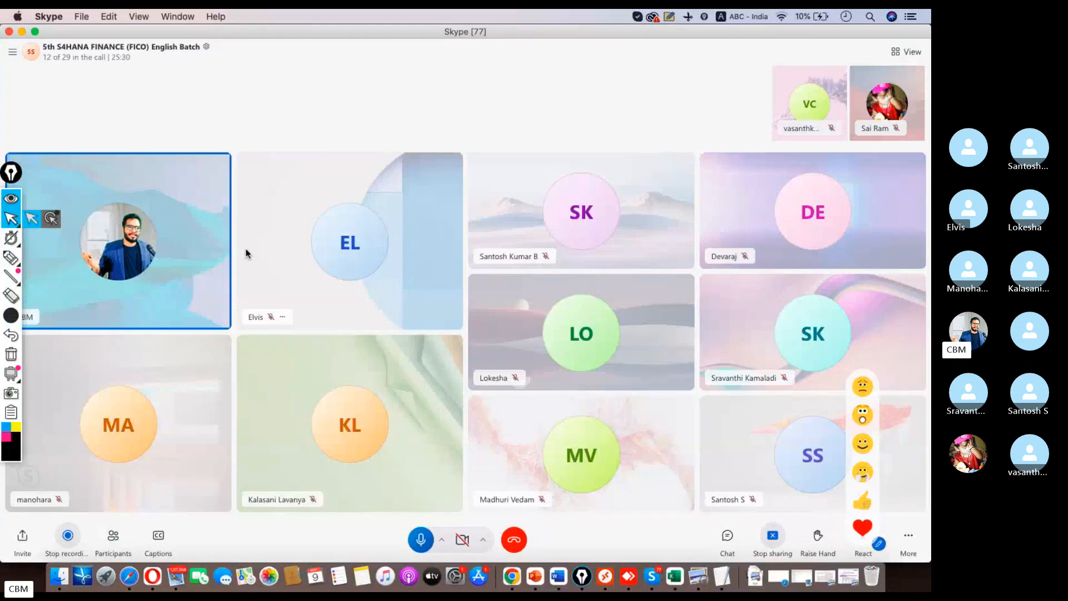
pyautogui.click(605, 576)
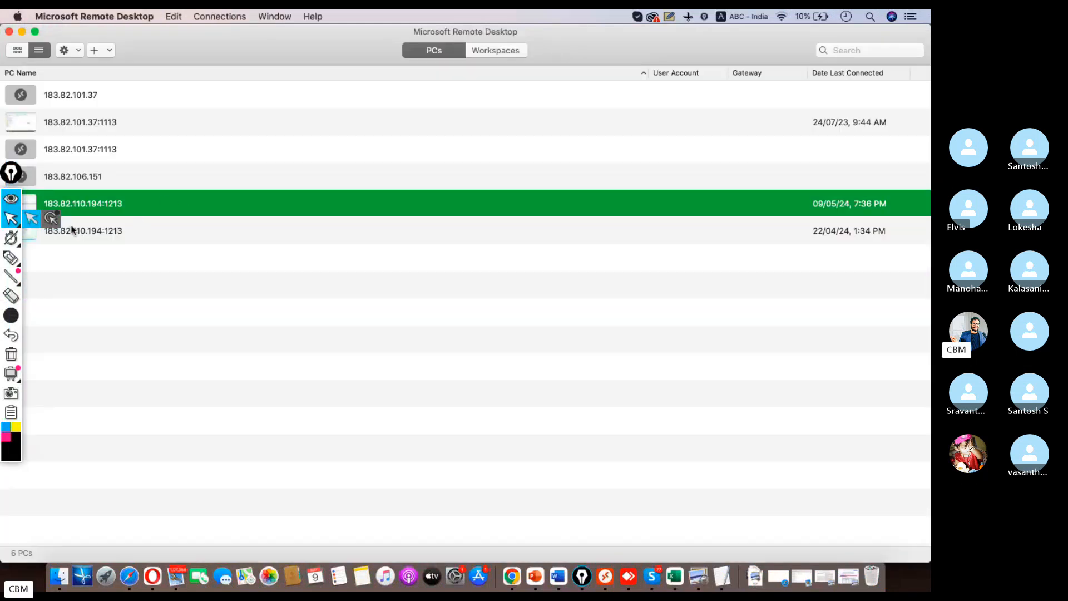
pyautogui.doubleClick(142, 215)
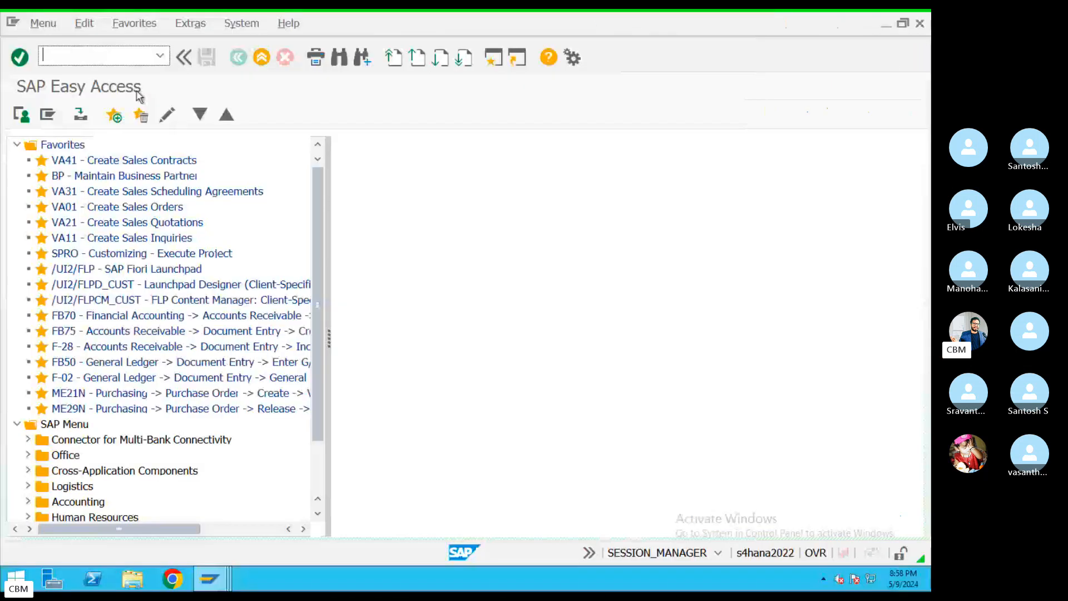
# Query table ACDOCA in SE16 for company code KIM with no maximum hits limit
pyautogui.click(110, 63)
pyautogui.write('SE16n')
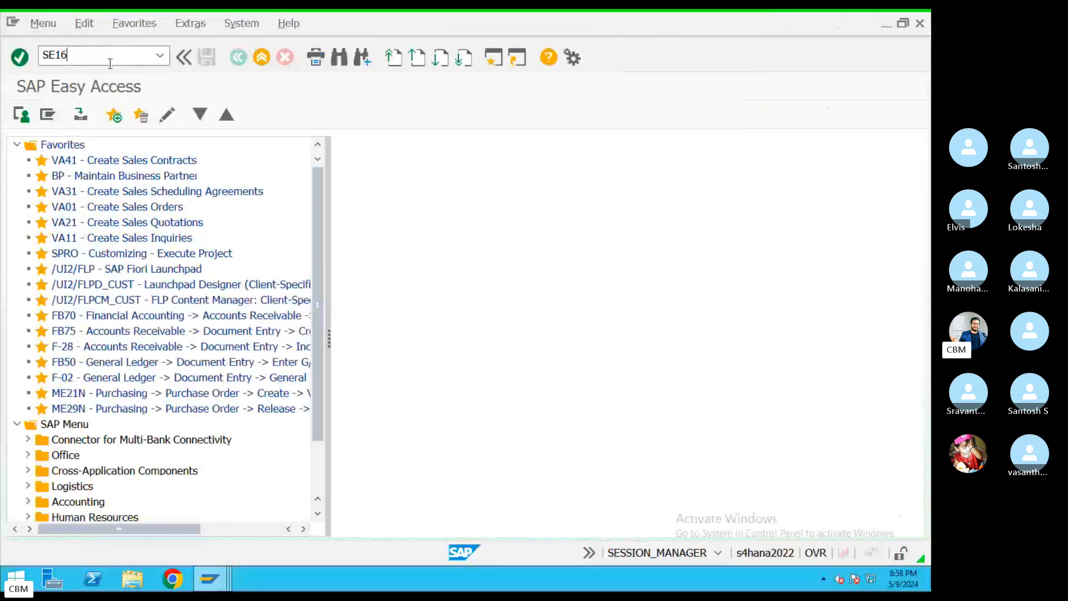
pyautogui.press('Return')
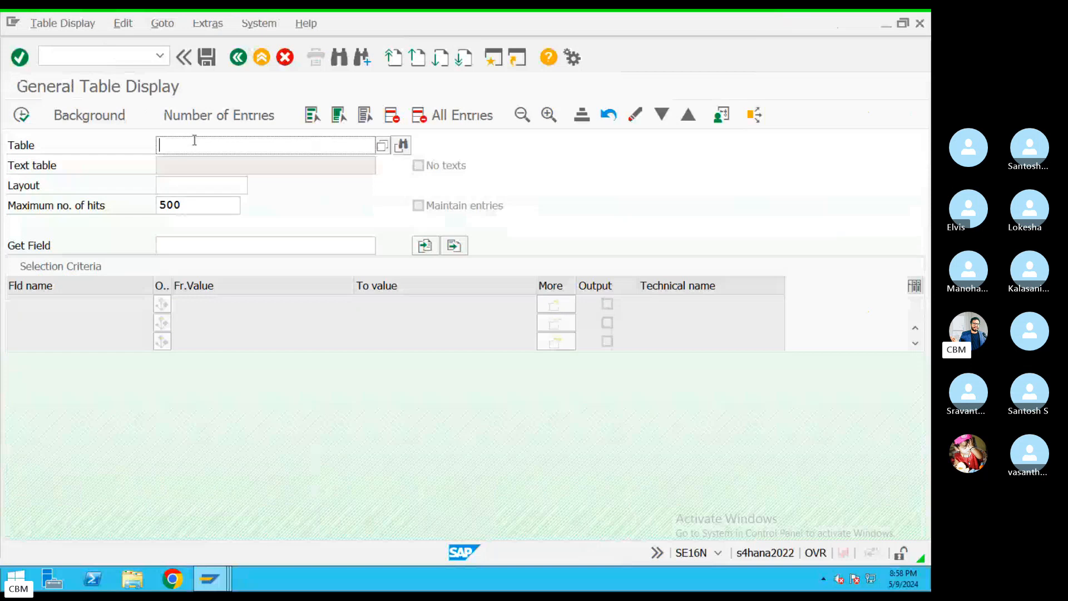
pyautogui.write('ACDOCA')
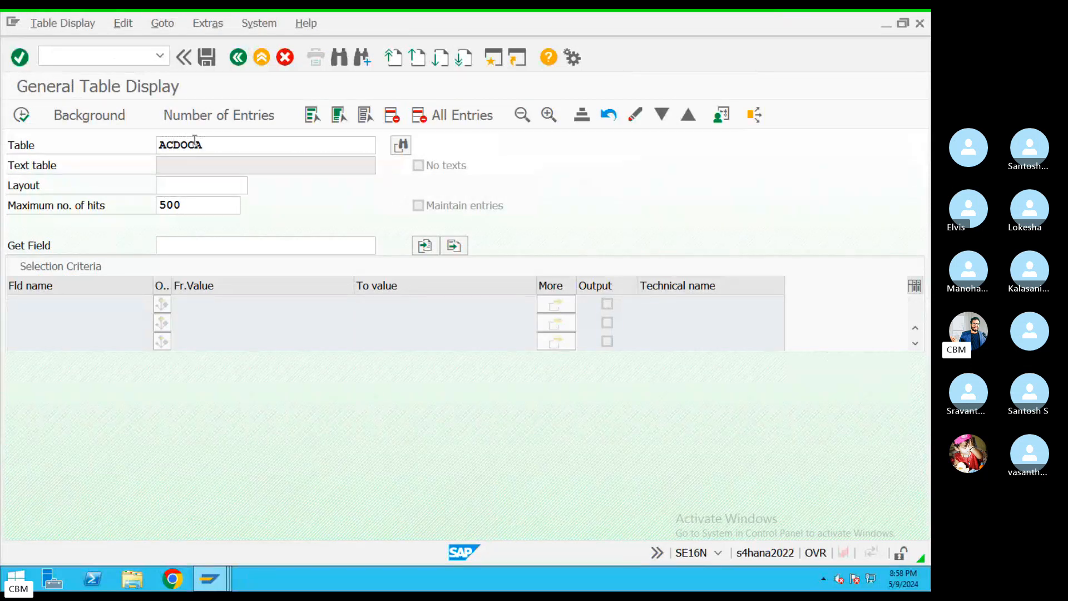
pyautogui.press('Return')
pyautogui.doubleClick(191, 205)
pyautogui.press('BackSpace')
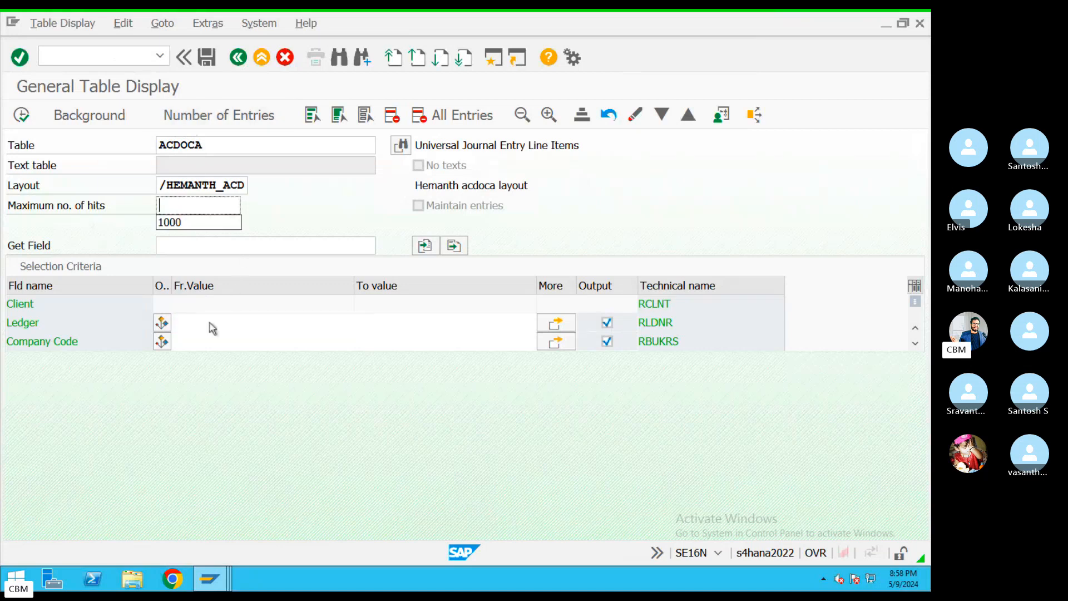
pyautogui.click(216, 344)
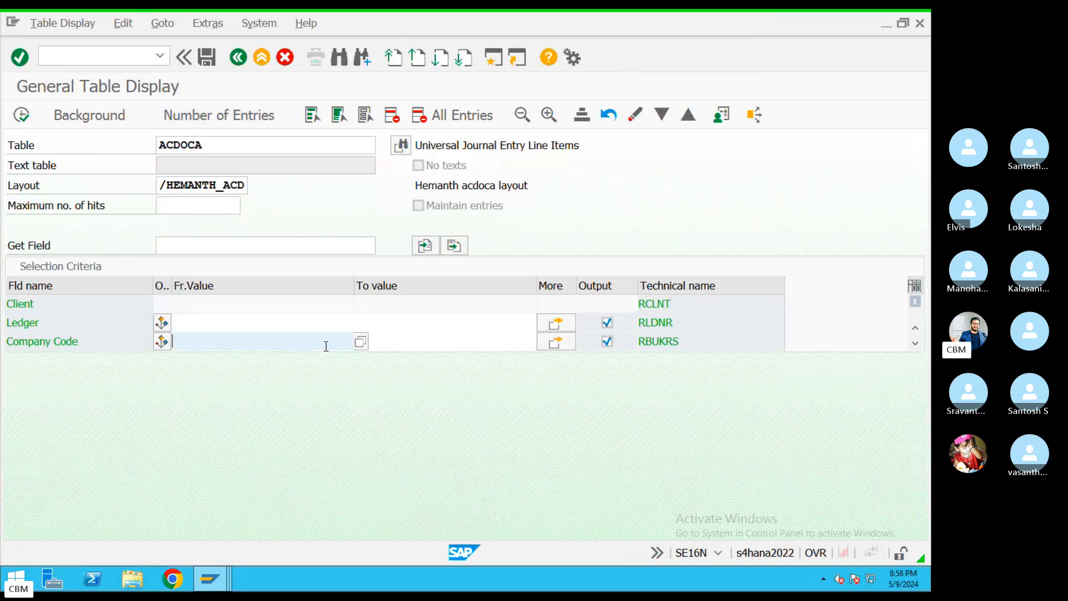
pyautogui.write('KIM')
pyautogui.click(21, 115)
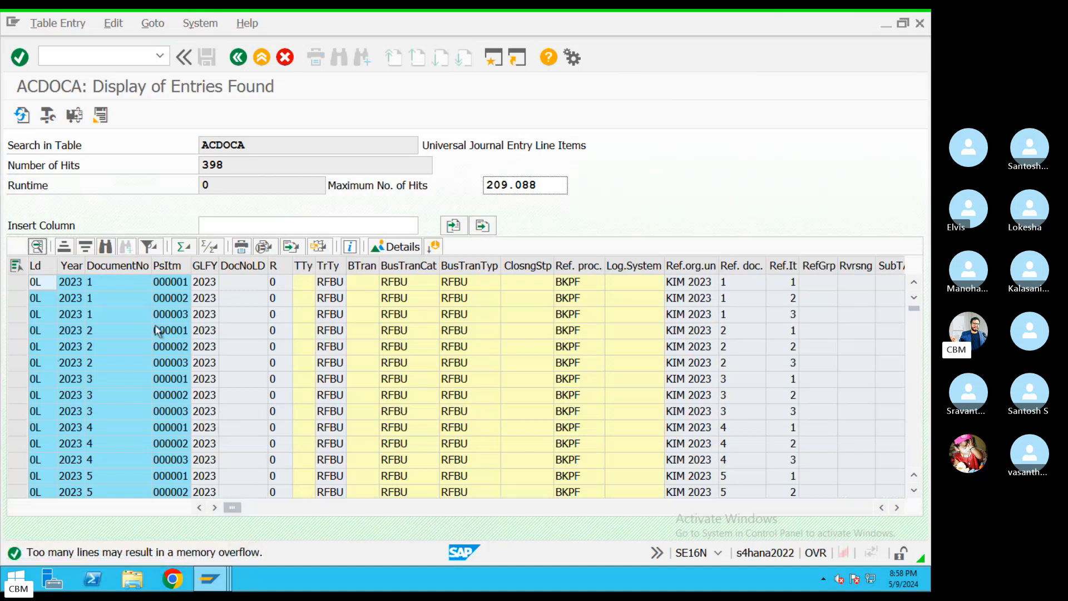
# Filter the ACDOCA results' Type column to AA, then open a new SAP session
pyautogui.click(328, 507)
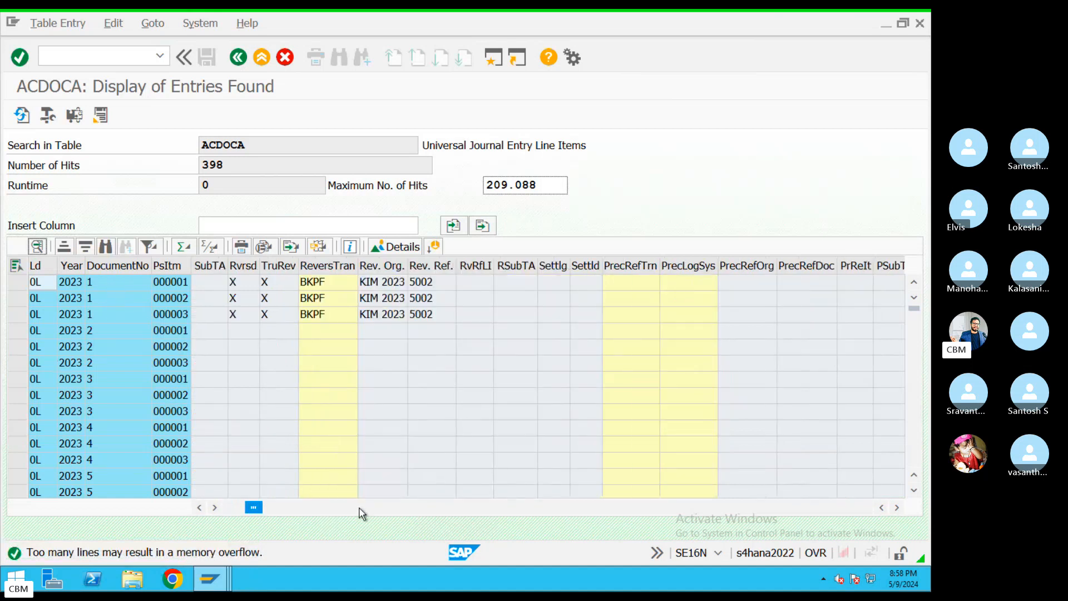
pyautogui.click(357, 507)
pyautogui.click(450, 510)
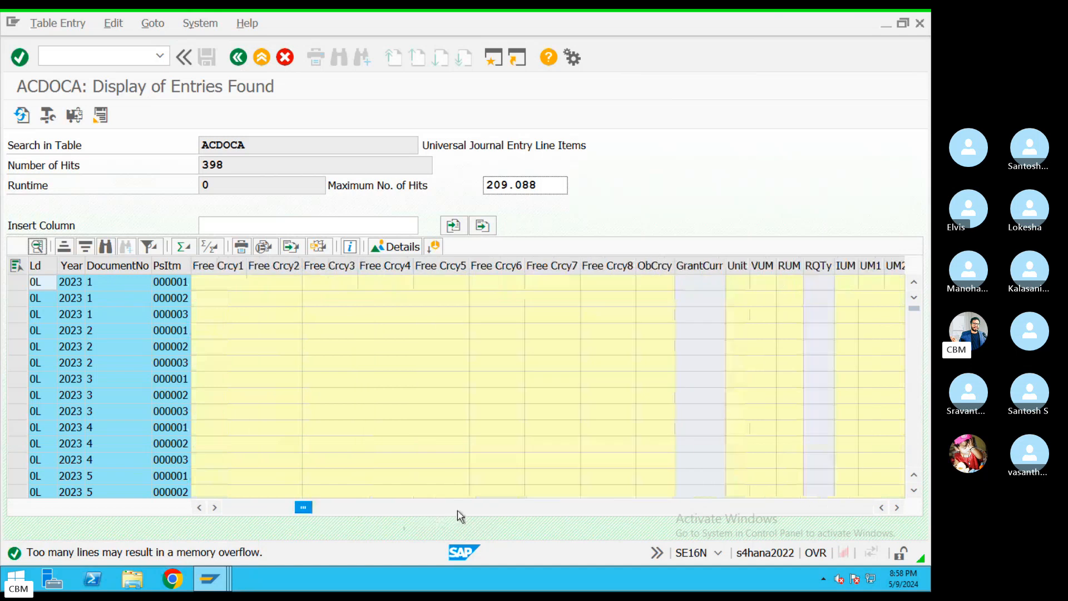
pyautogui.click(472, 511)
pyautogui.click(480, 511)
pyautogui.click(490, 510)
pyautogui.click(506, 510)
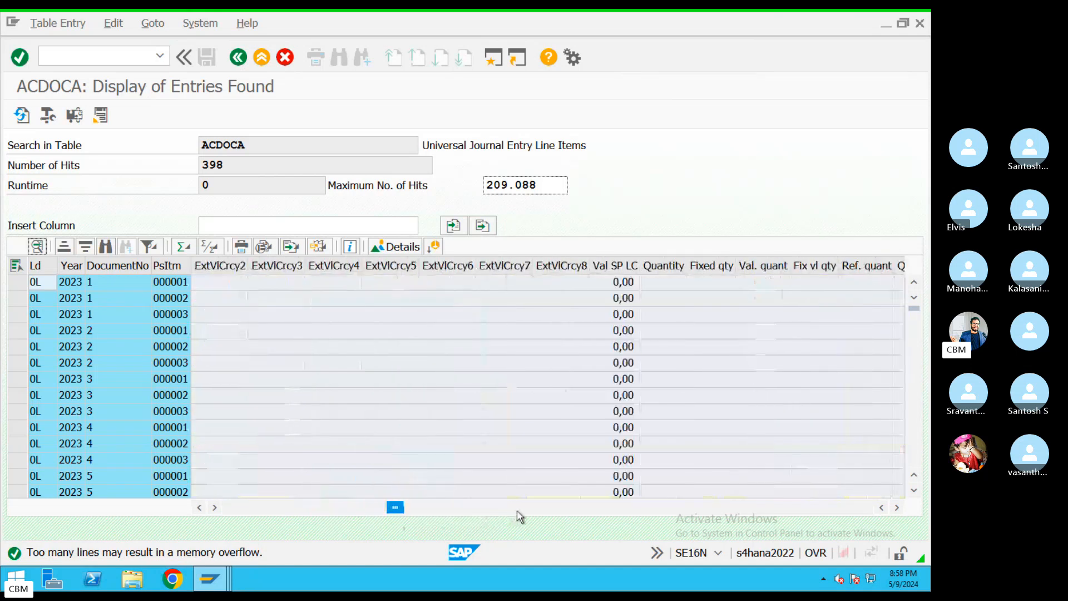
pyautogui.click(534, 511)
pyautogui.click(548, 510)
pyautogui.click(557, 509)
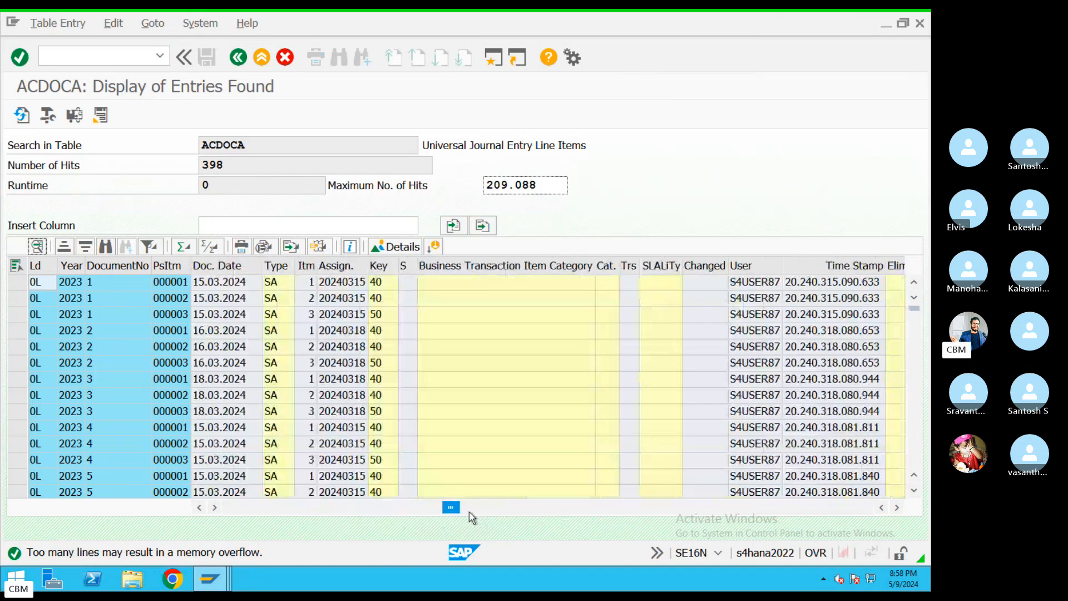
pyautogui.click(276, 266)
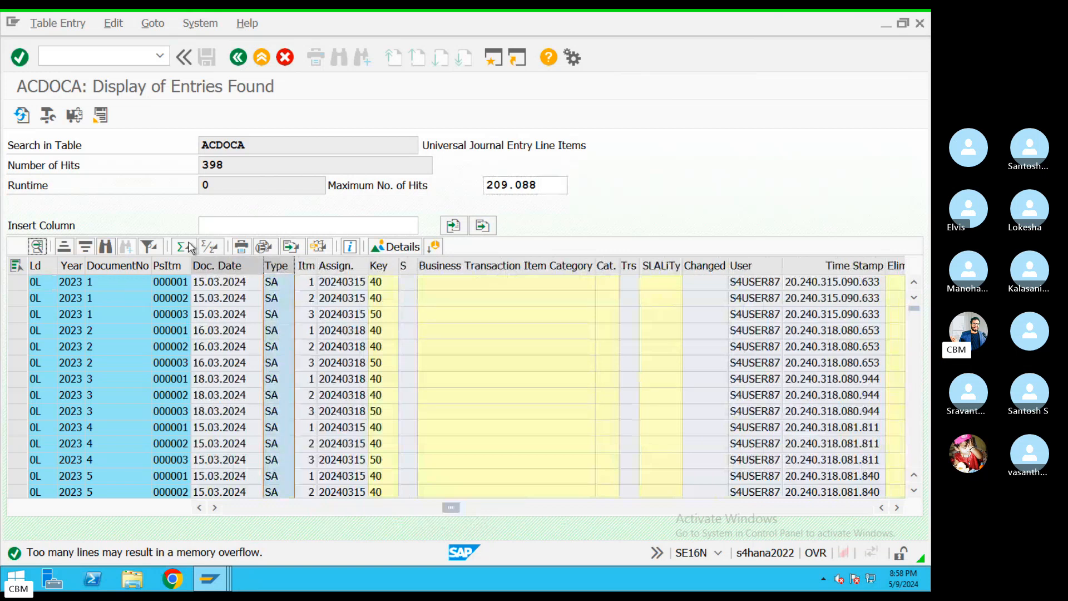
pyautogui.click(159, 251)
pyautogui.click(192, 268)
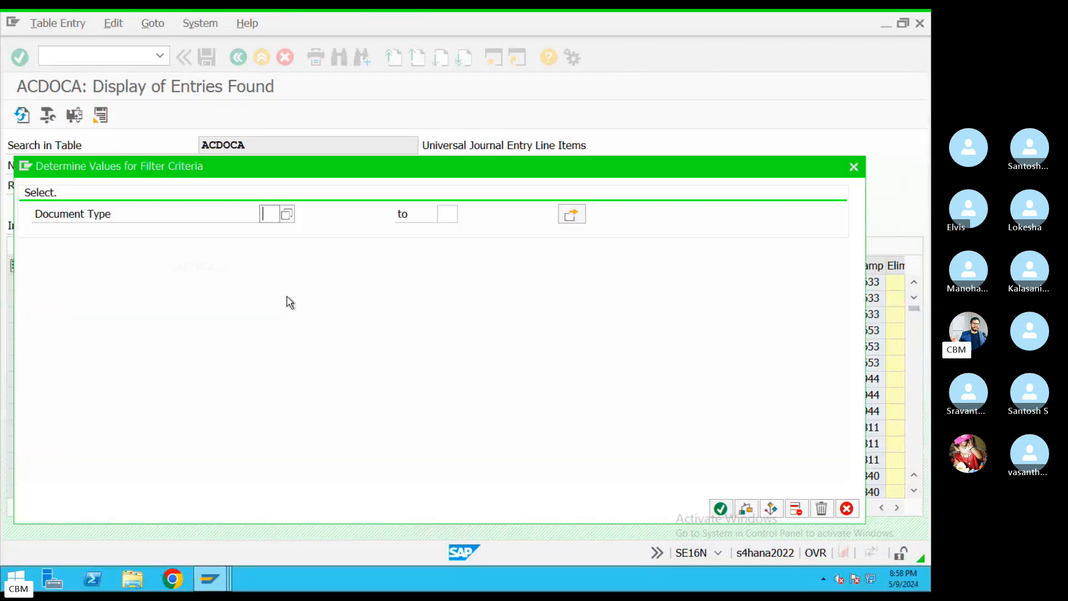
pyautogui.write('AA')
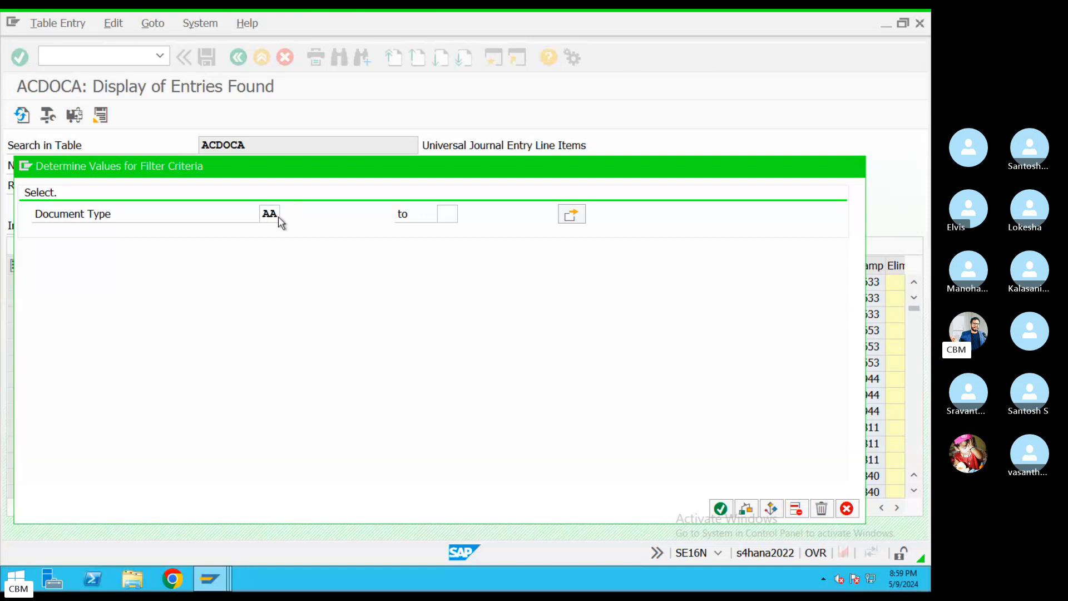
pyautogui.press('Return')
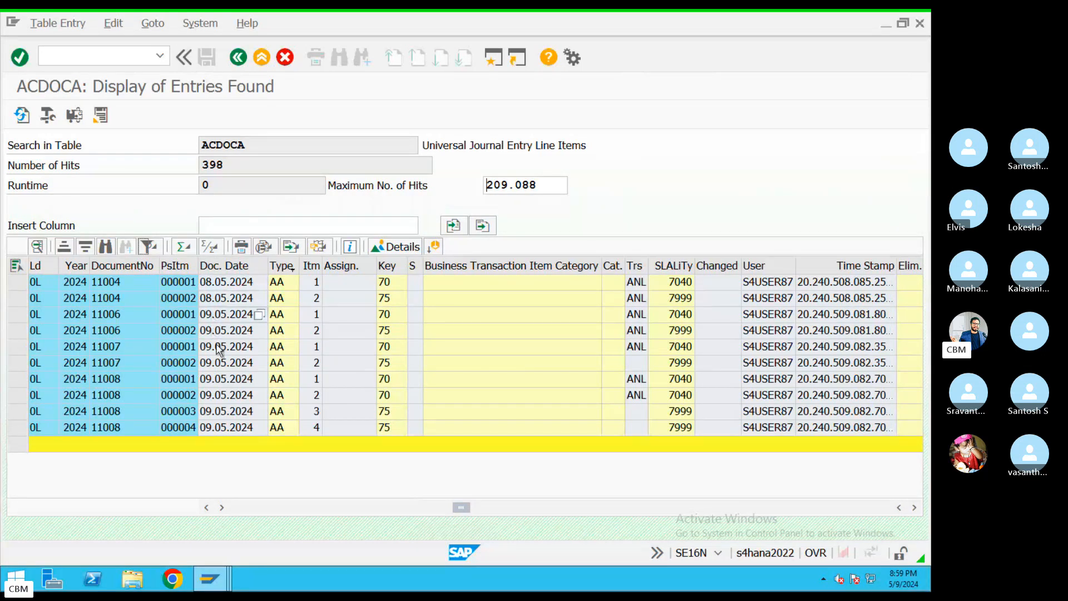
pyautogui.click(113, 398)
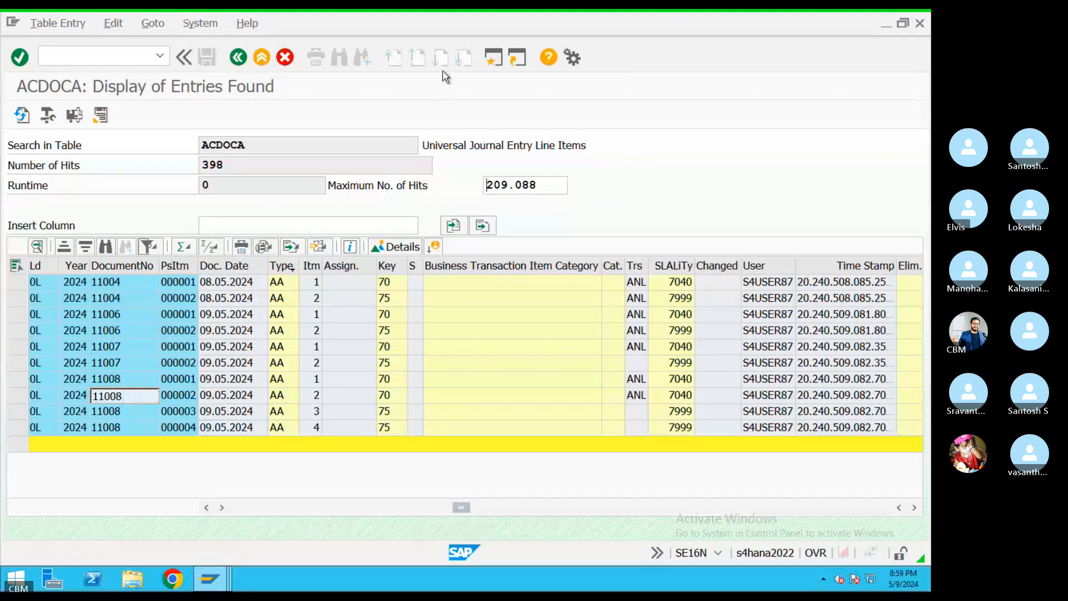
pyautogui.click(497, 60)
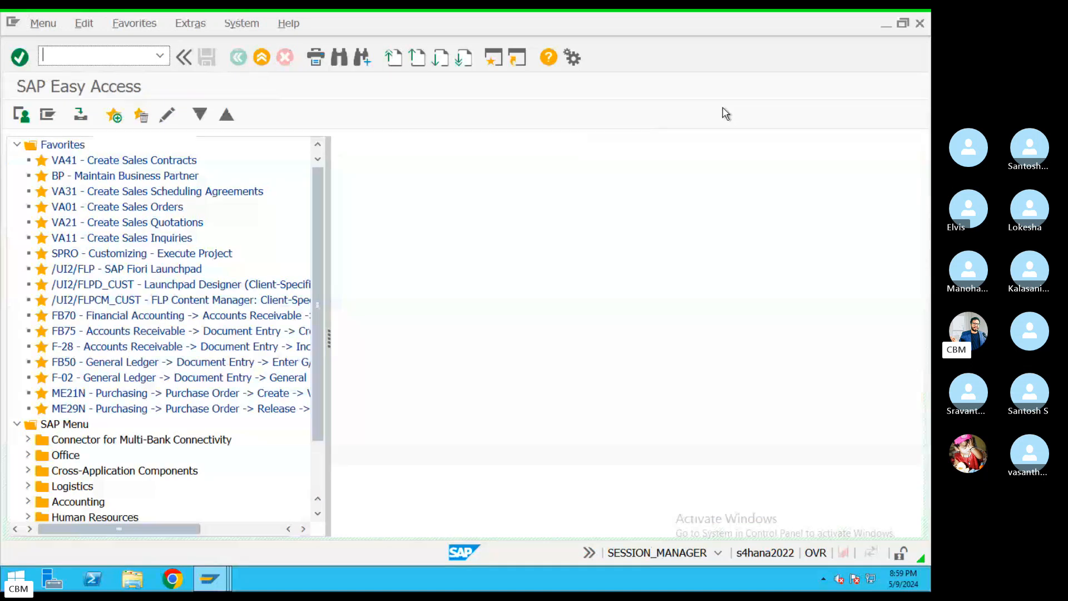
# List asset 4001's accounting documents, noting its External asset acquisition transaction type
pyautogui.press('Return')
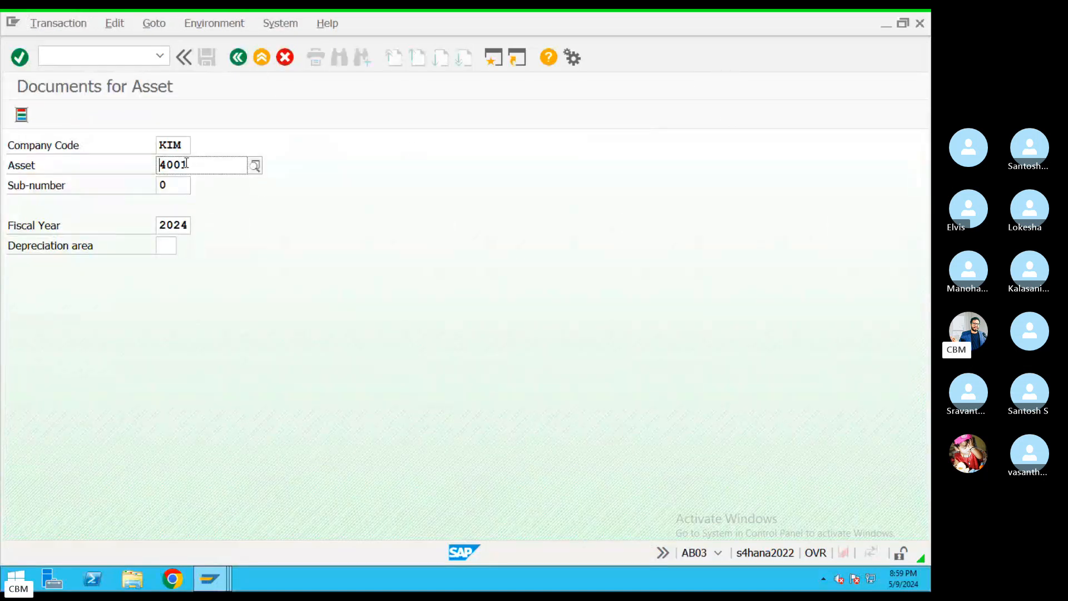
pyautogui.moveTo(189, 164); pyautogui.dragTo(103, 162)
pyautogui.press('Return')
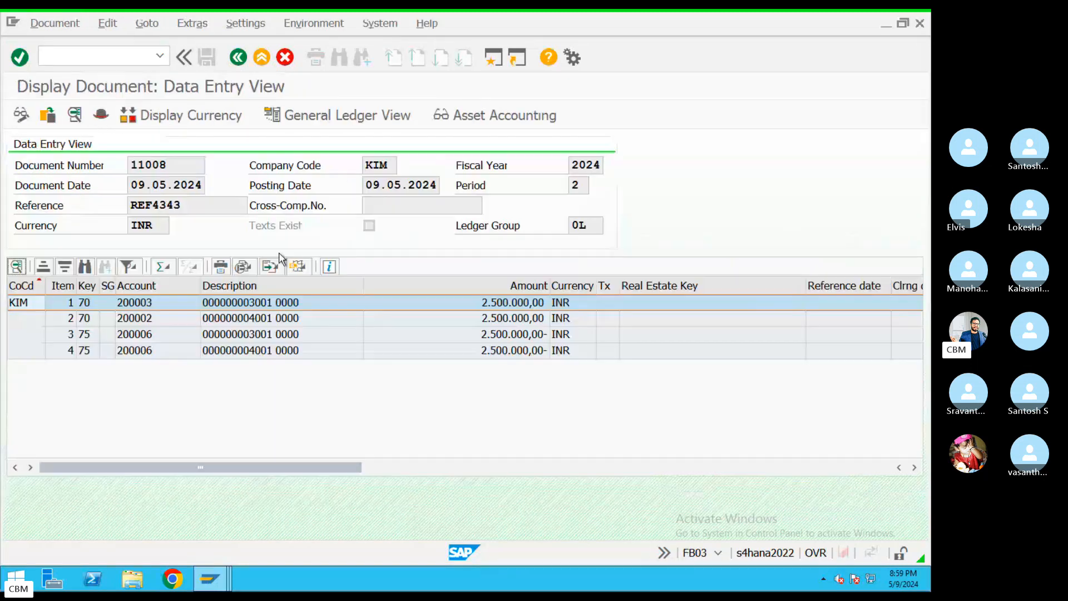
pyautogui.click(239, 57)
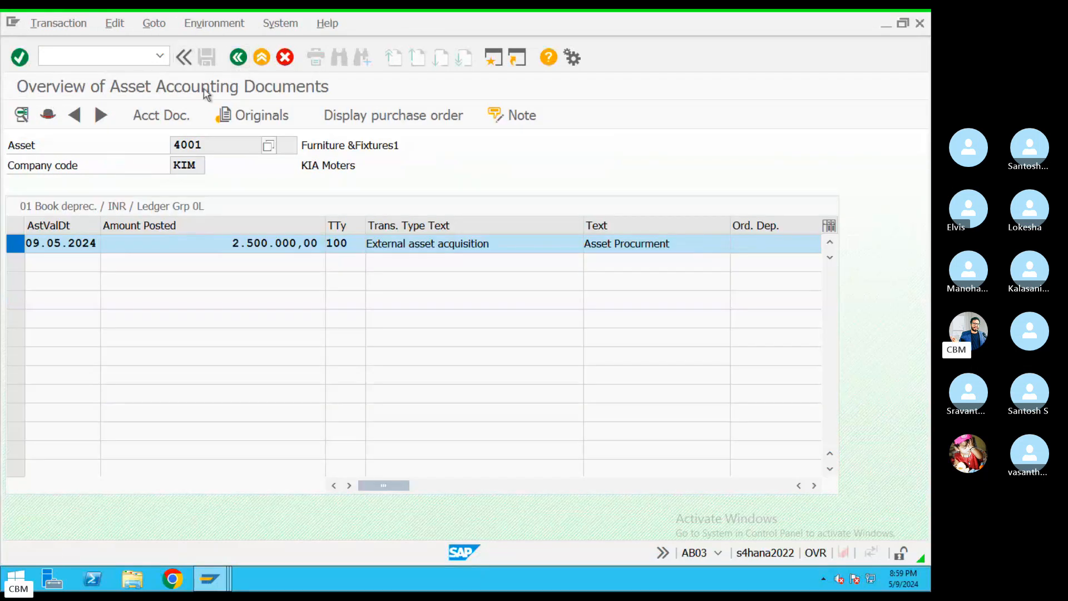
pyautogui.moveTo(489, 244); pyautogui.dragTo(391, 243)
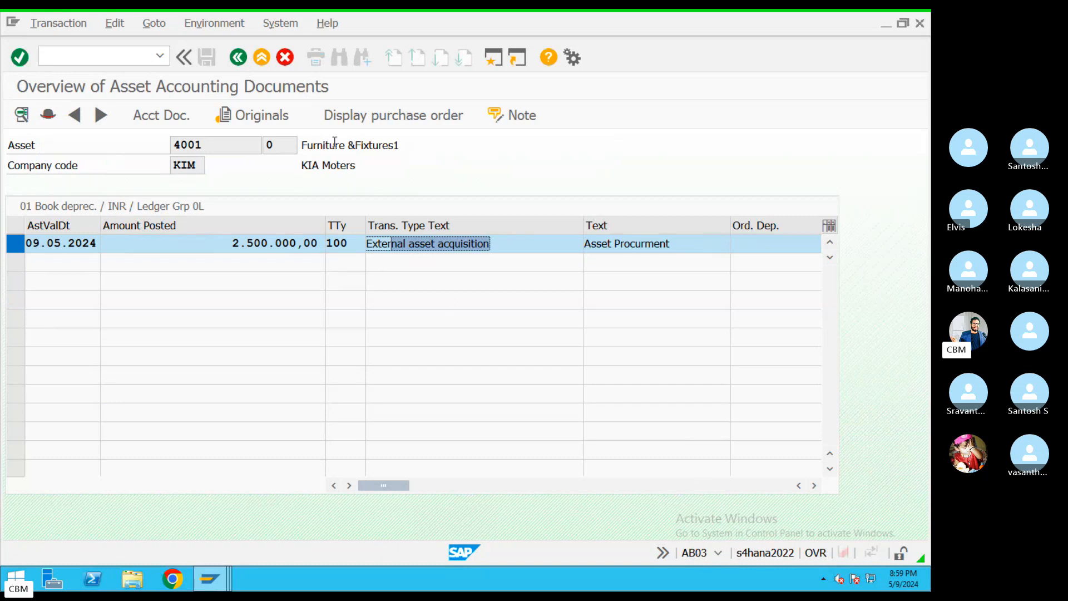
# Back out to the start screen and bring the remote SAP session into view
pyautogui.click(239, 58)
pyautogui.hotkey('ctrl', 'Left')
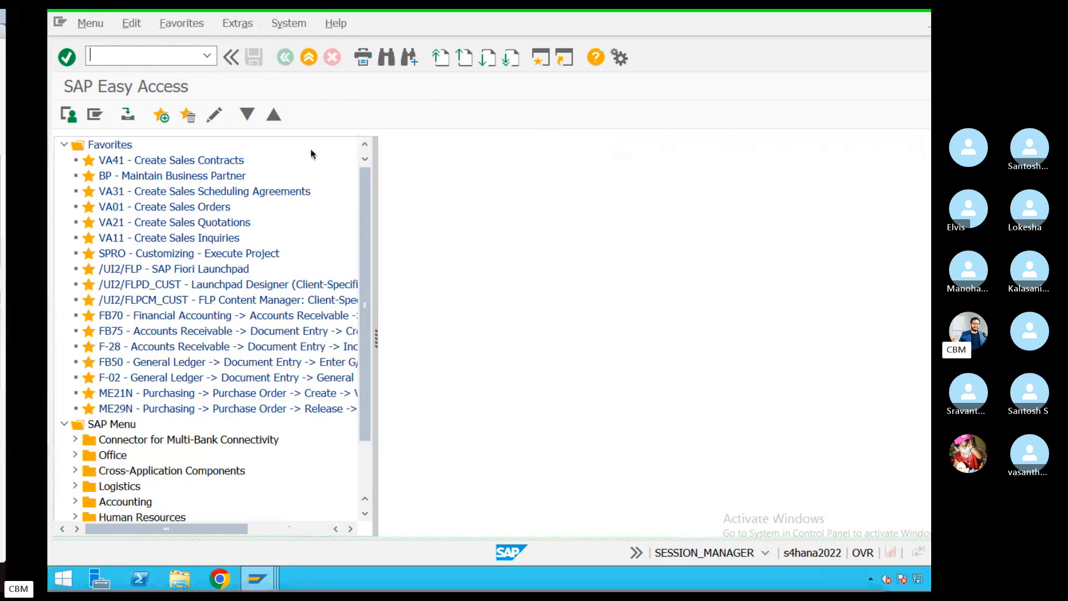
pyautogui.click(604, 568)
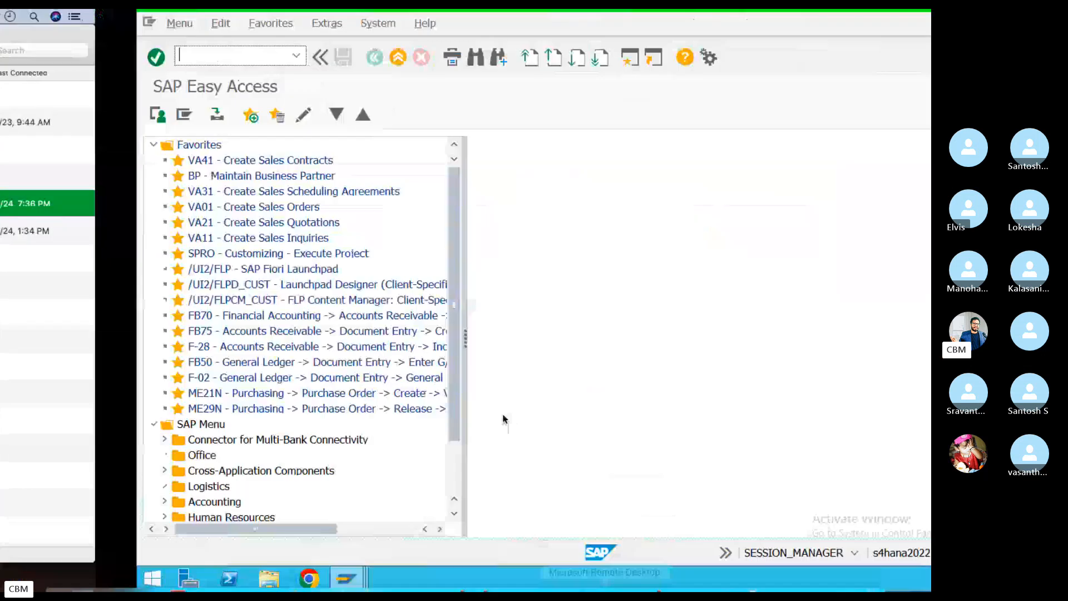
# Find document number 11004 in the ACDOCA entries list
pyautogui.moveTo(219, 580)
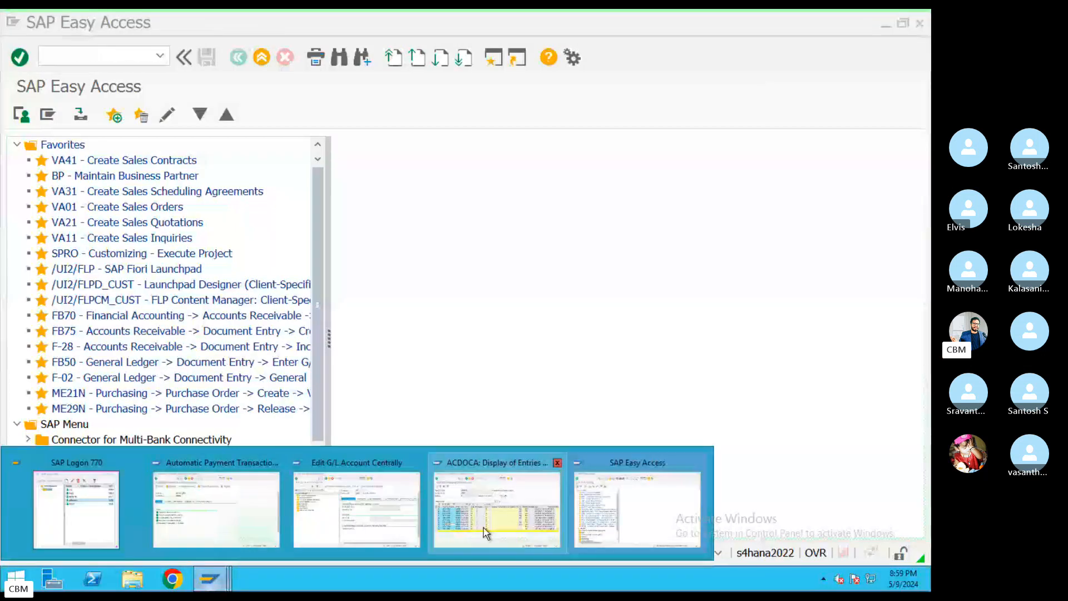
pyautogui.click(490, 490)
pyautogui.click(102, 283)
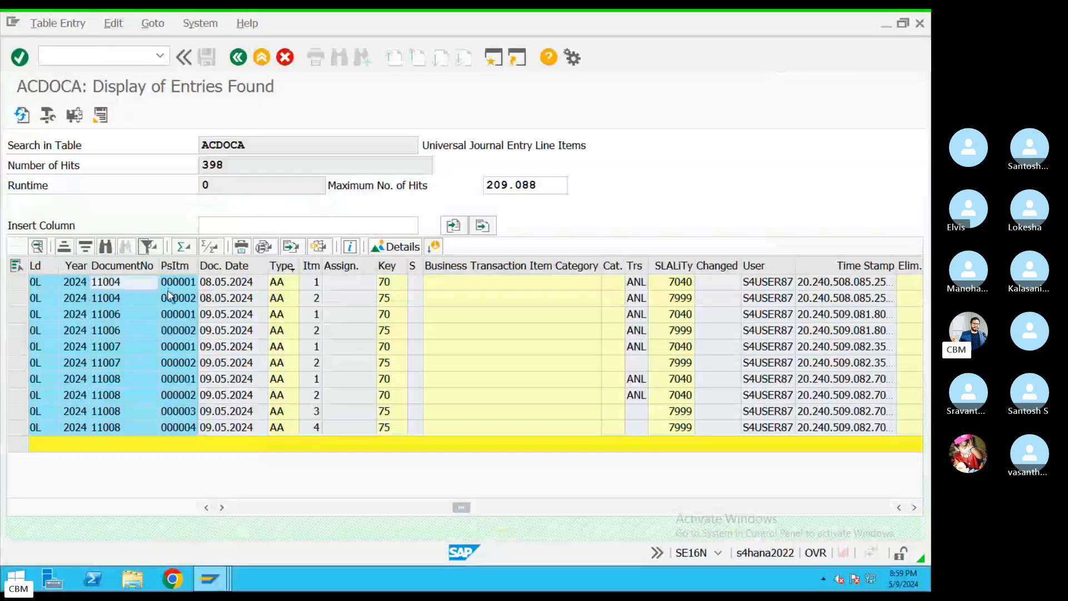
pyautogui.click(110, 288)
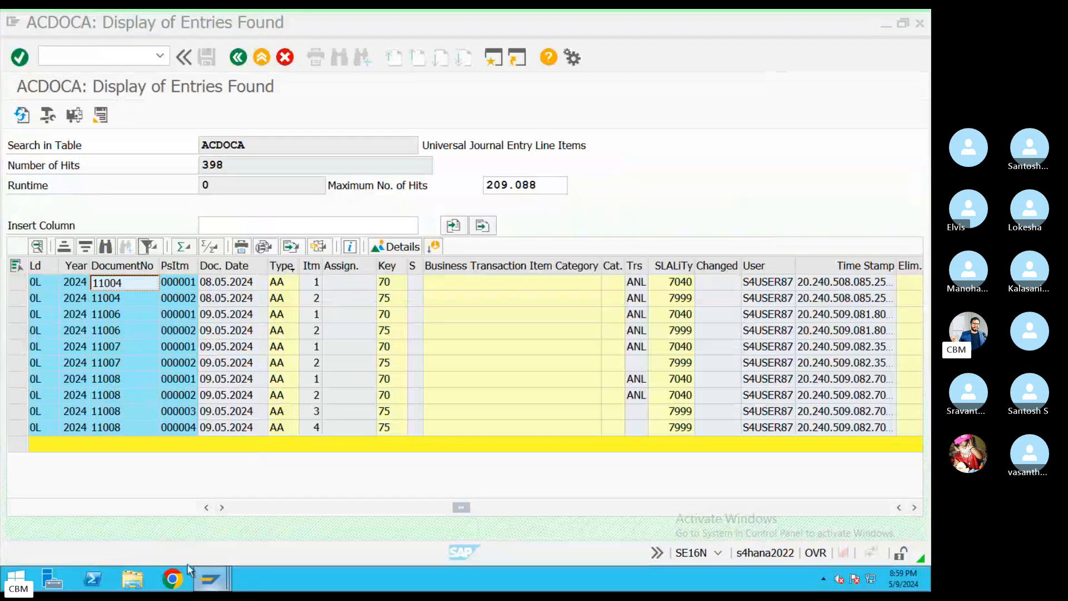
# Display document 11004 with FB03 and check its 2.000.000,00 INR line items
pyautogui.moveTo(209, 579)
pyautogui.click(586, 501)
pyautogui.write('F')
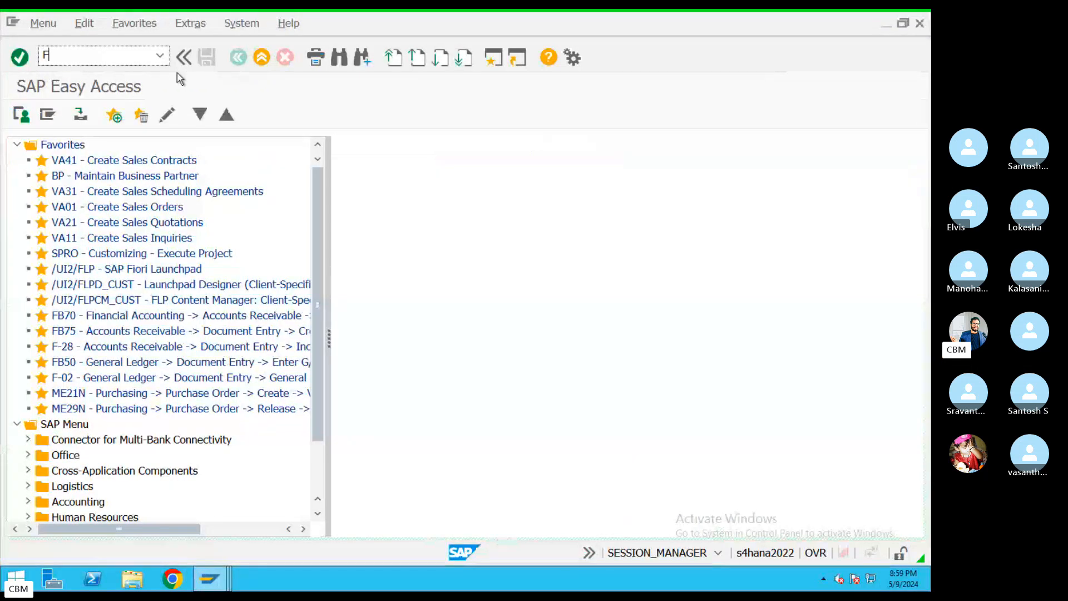
pyautogui.write('B03')
pyautogui.press('Return')
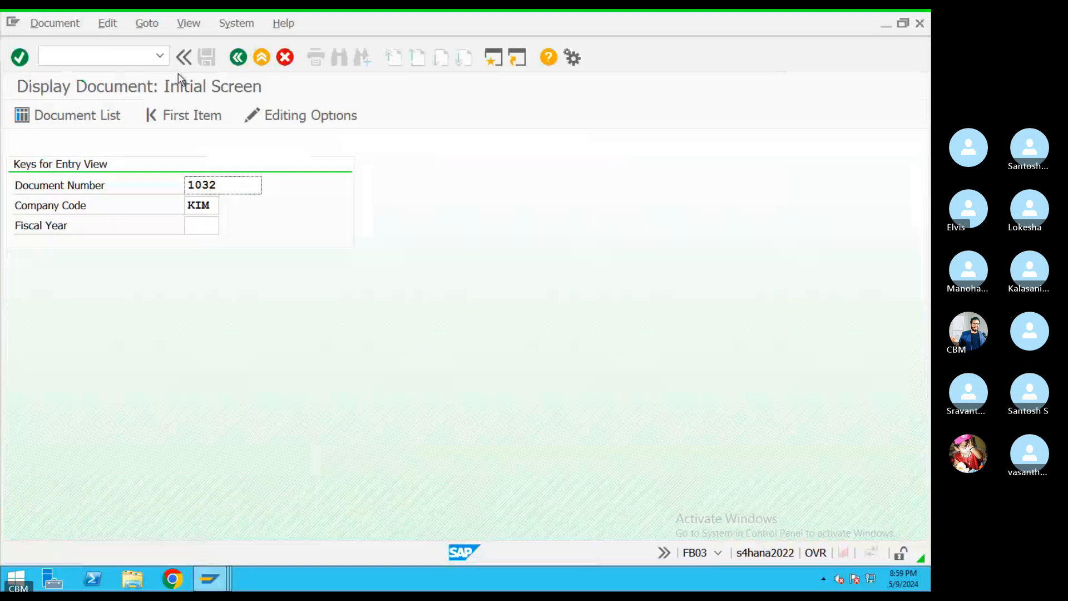
pyautogui.doubleClick(200, 184)
pyautogui.write('11004')
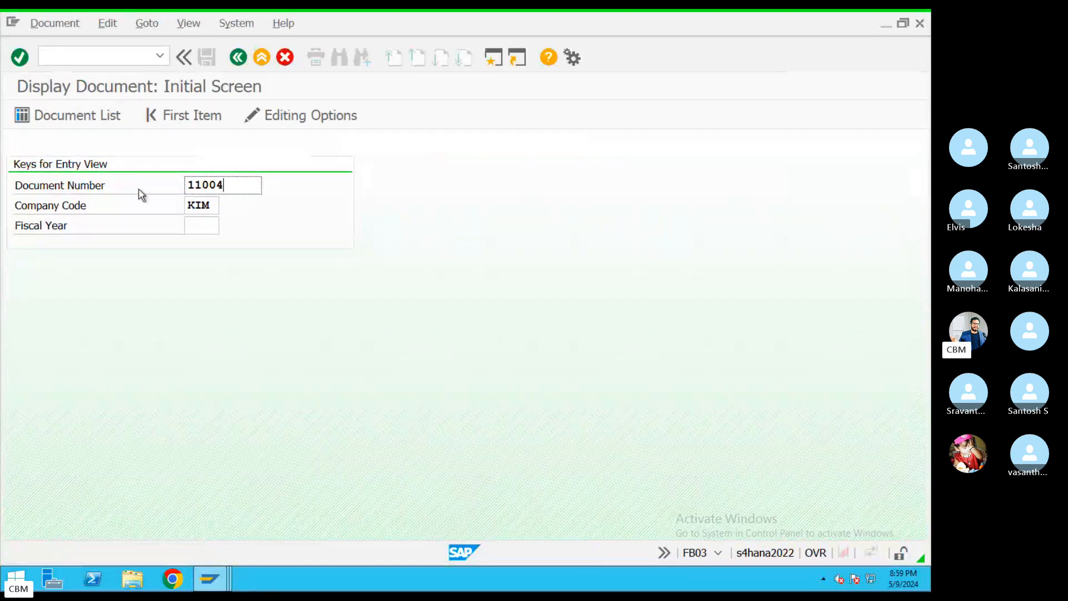
pyautogui.press('Return')
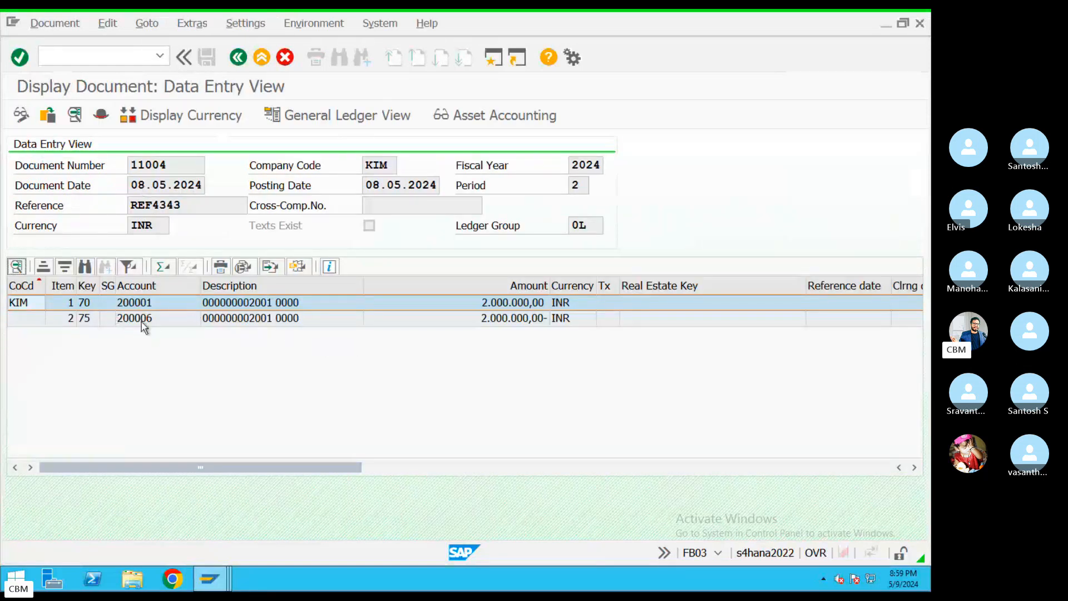
pyautogui.click(85, 319)
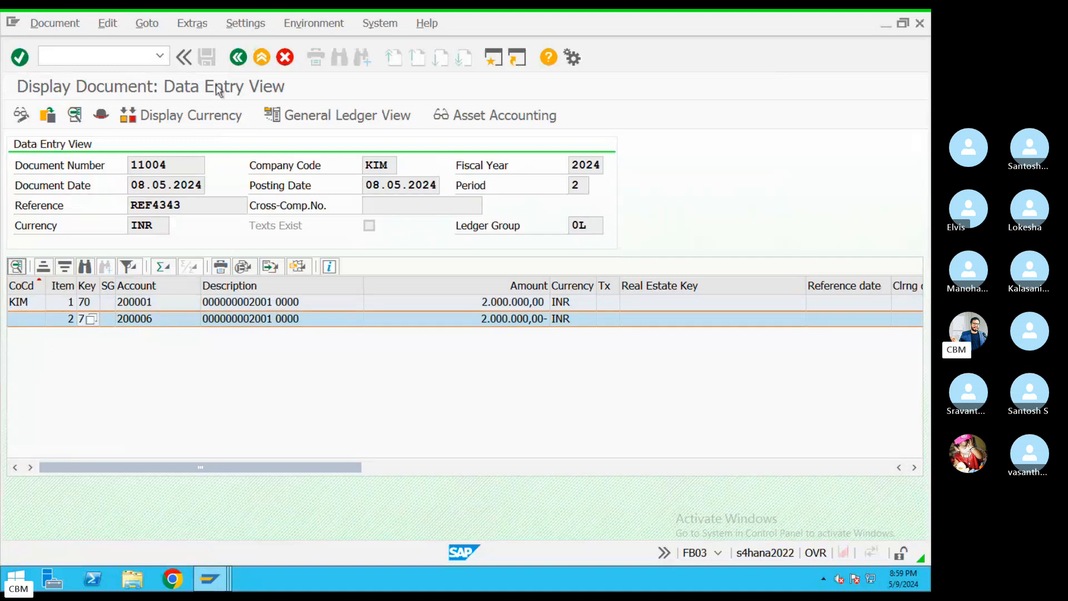
# Return to the start screen and list asset 4001's accounting documents again
pyautogui.click(238, 57)
pyautogui.click(238, 57)
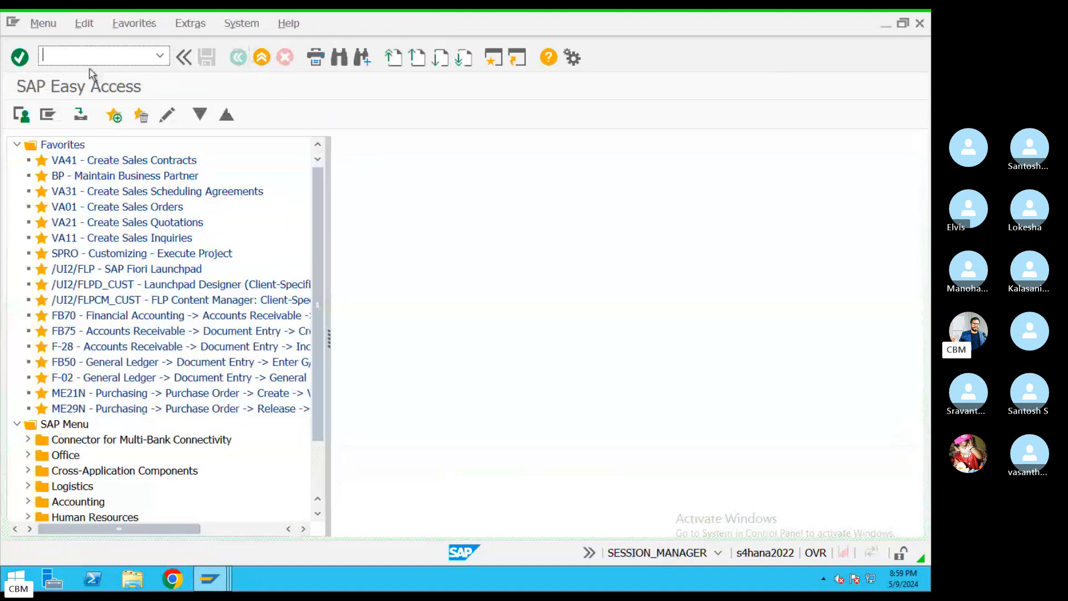
pyautogui.press('Return')
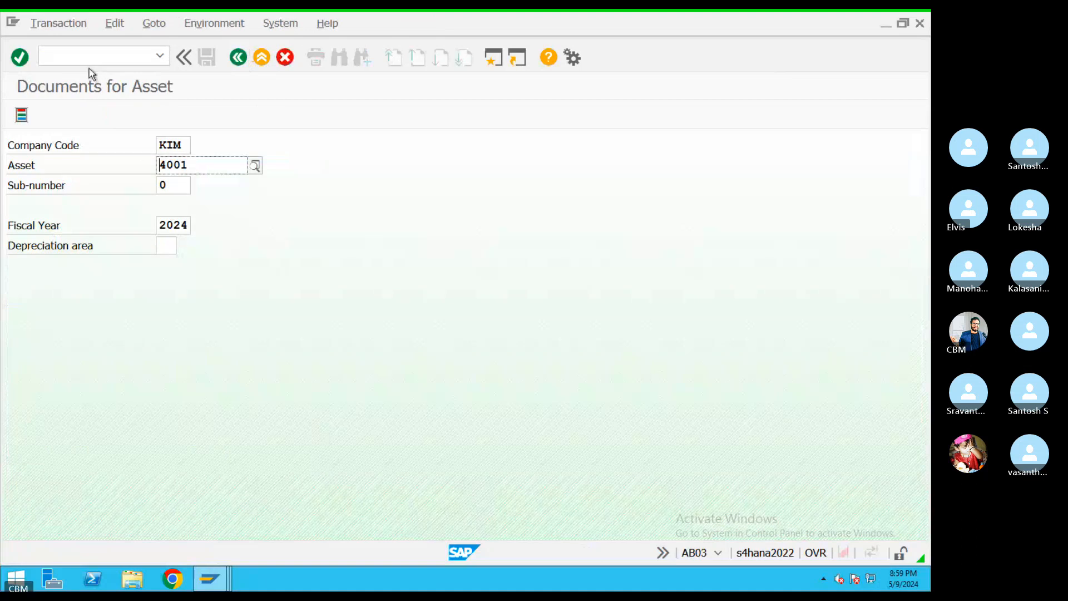
pyautogui.hotkey('ctrl', 'a')
pyautogui.press('Return')
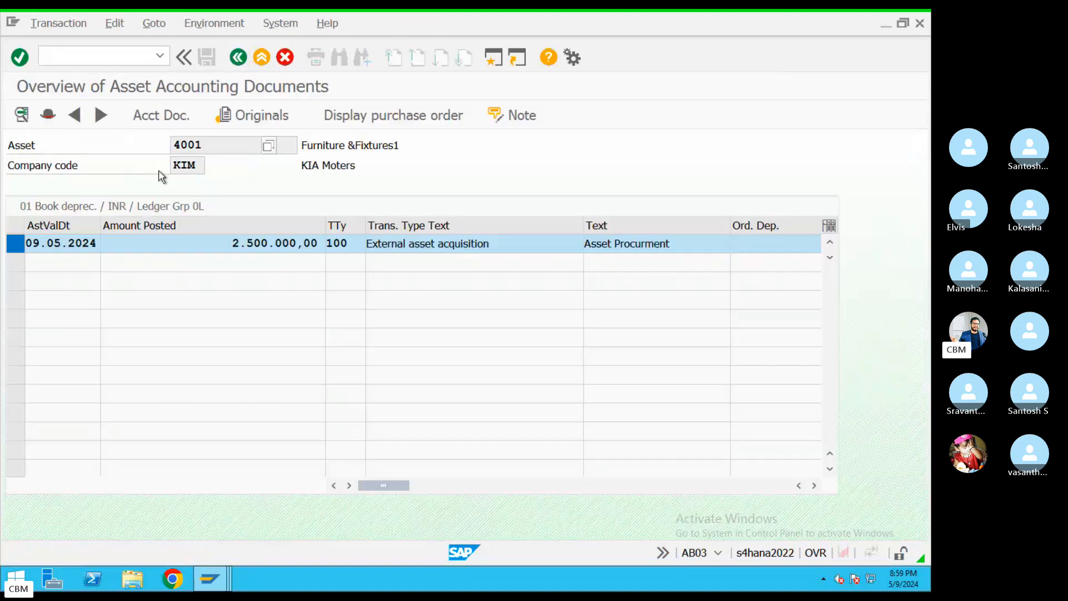
pyautogui.click(238, 57)
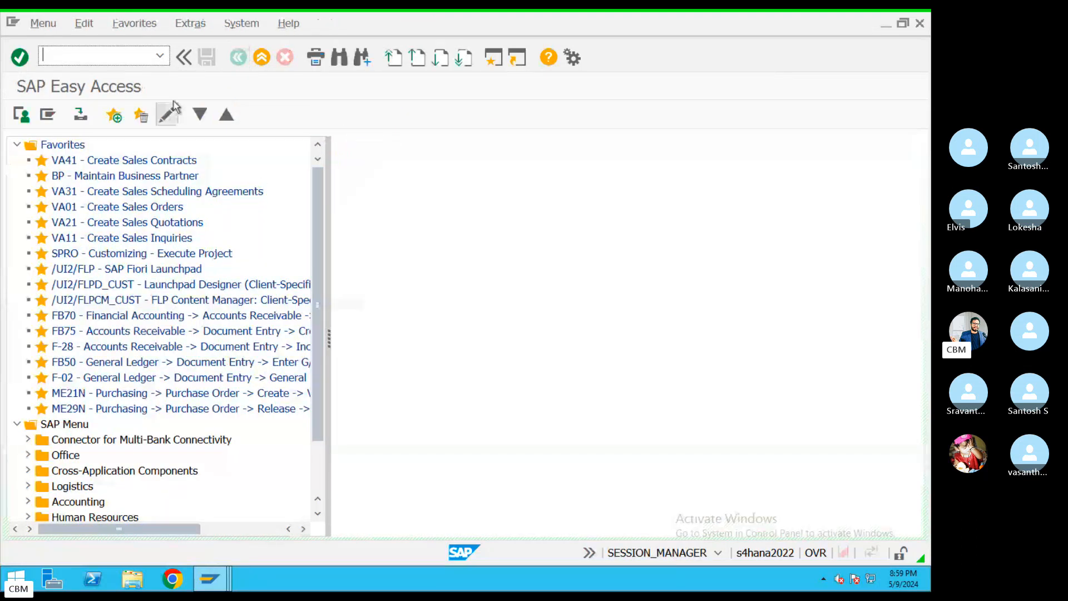
# Pick asset 3001 from the F4 list and view accounting document 11008 with its vendor invoice lines
pyautogui.press('Return')
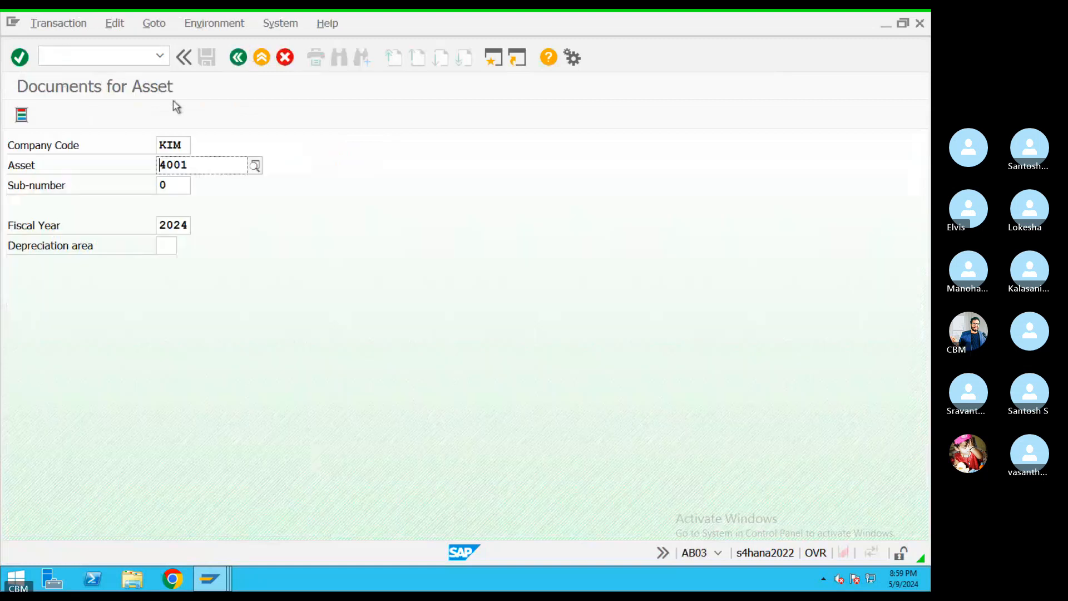
pyautogui.press('Return')
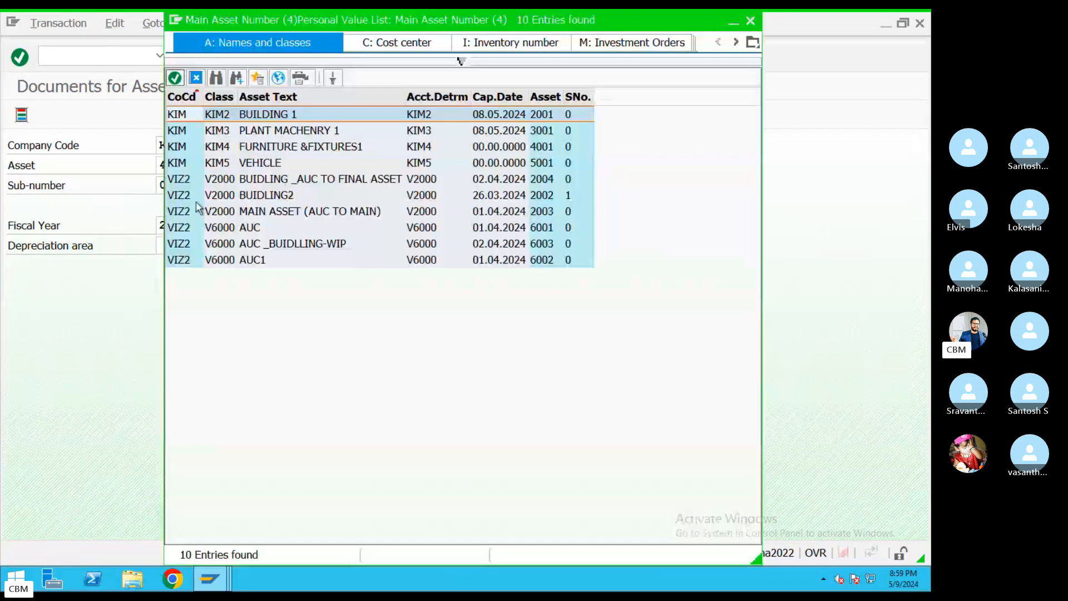
pyautogui.doubleClick(248, 132)
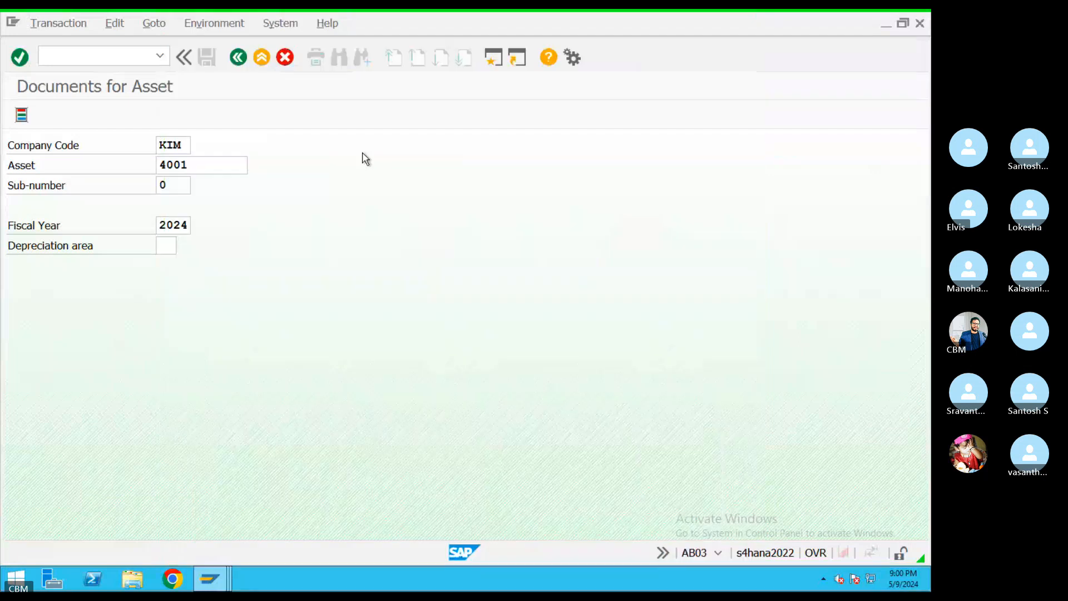
pyautogui.press('Return')
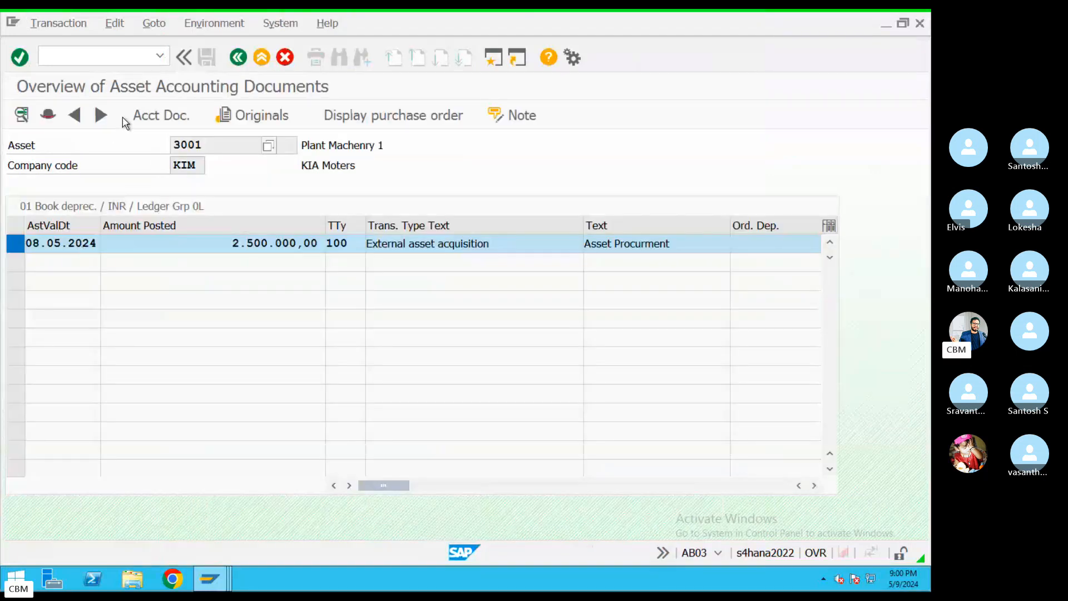
pyautogui.click(161, 115)
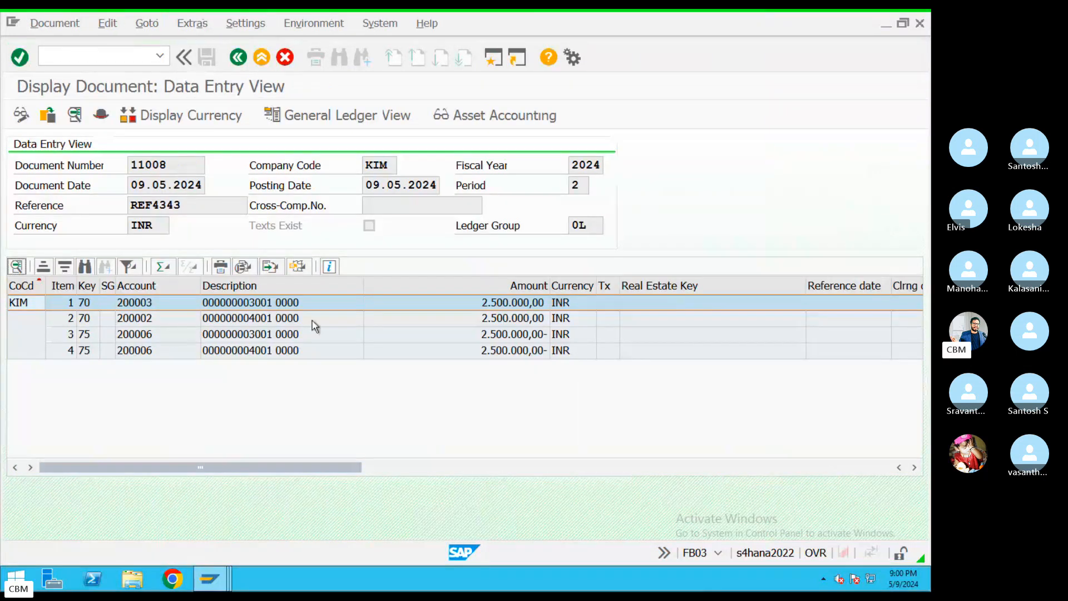
pyautogui.click(494, 115)
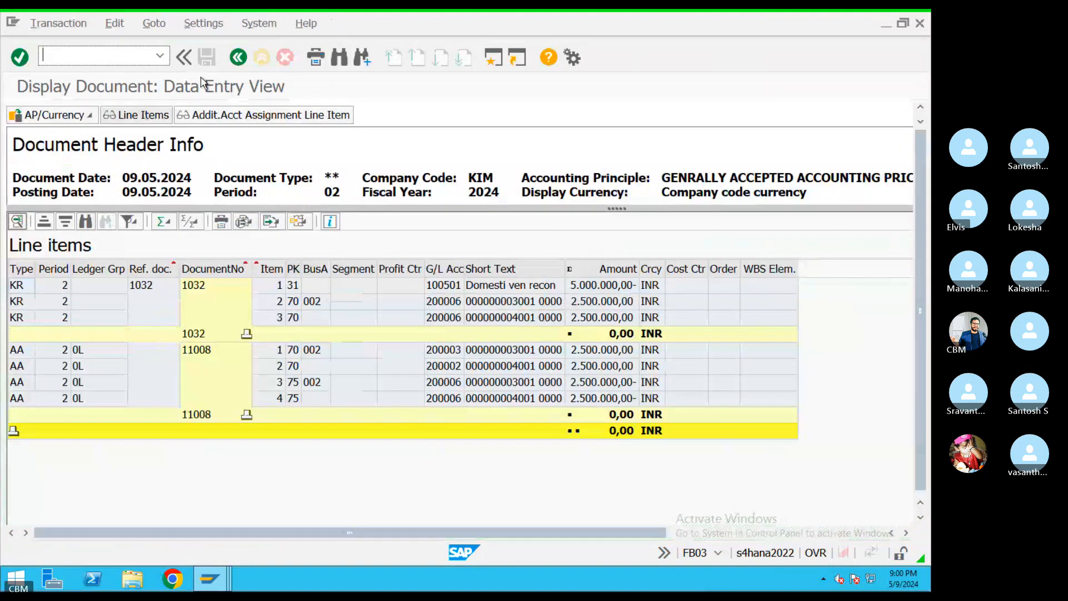
pyautogui.click(238, 58)
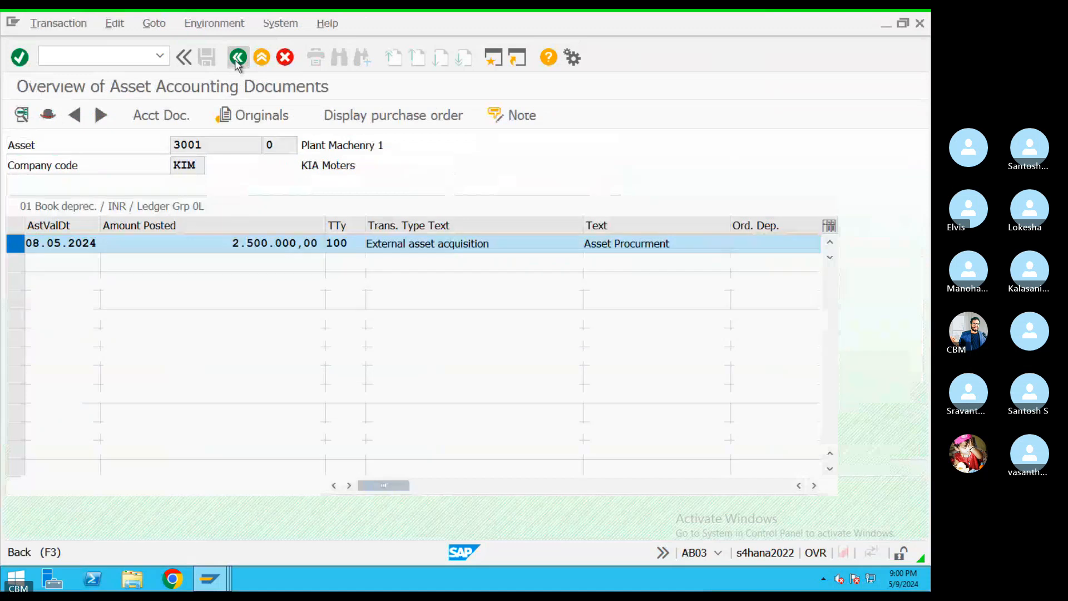
pyautogui.click(238, 57)
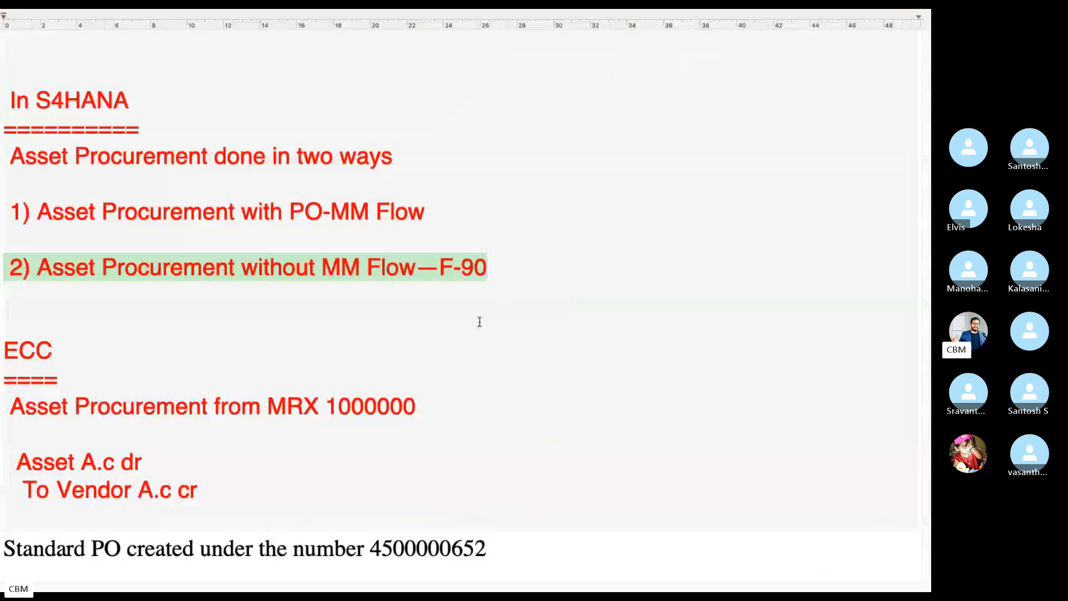
pyautogui.click(502, 306)
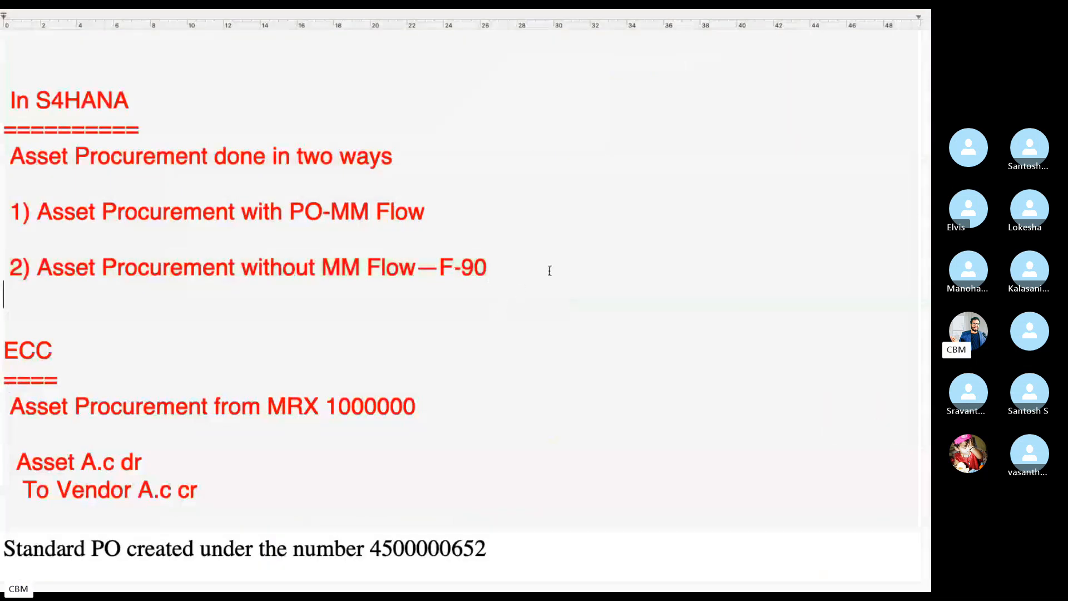
pyautogui.click(522, 237)
pyautogui.moveTo(531, 266); pyautogui.dragTo(2, 157)
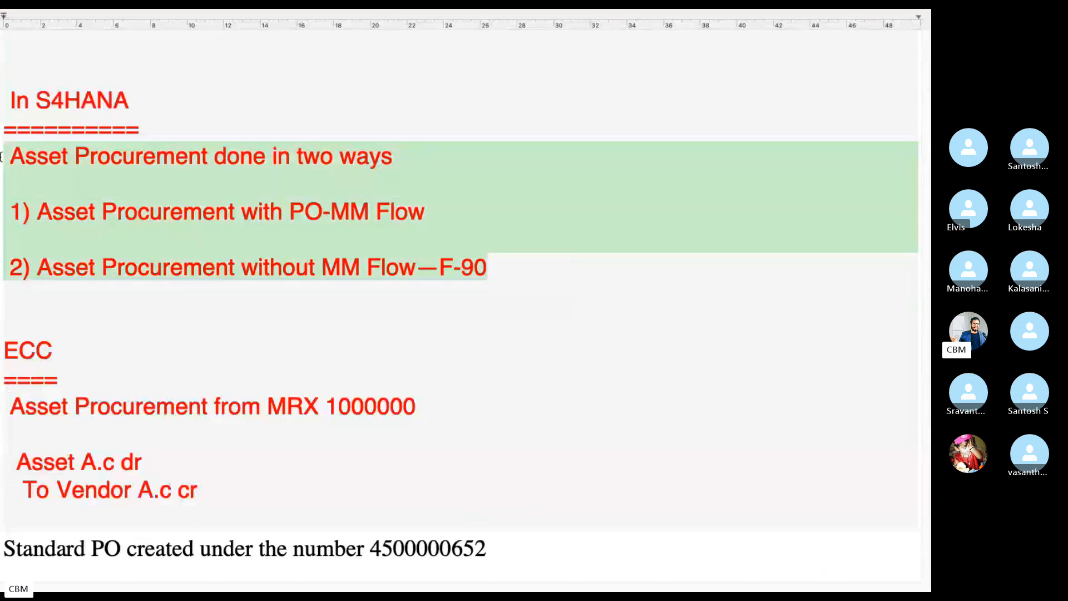
pyautogui.click(462, 342)
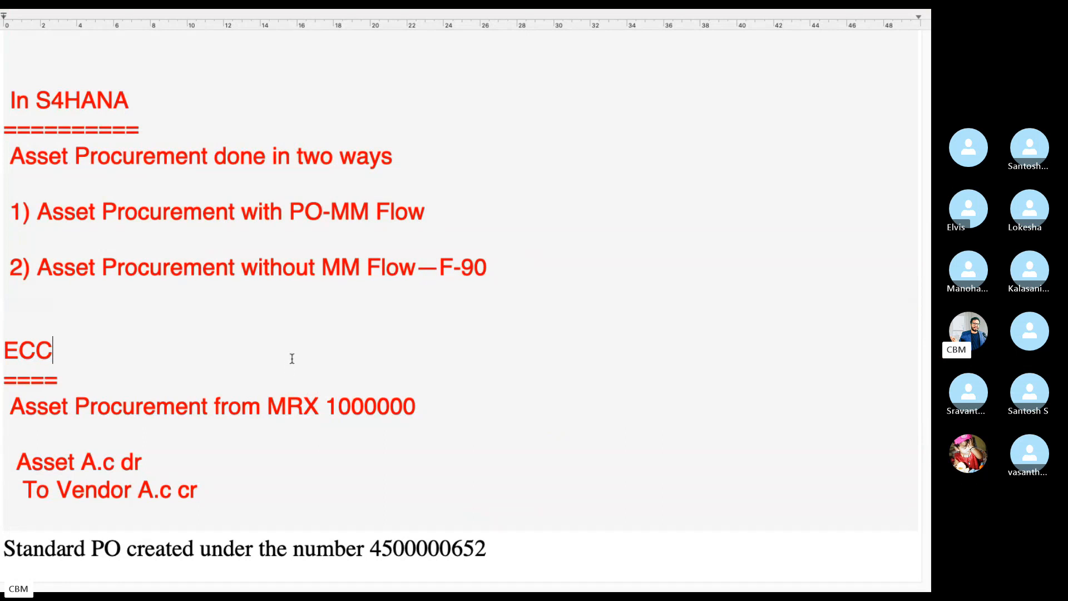
pyautogui.hotkey('ctrl', 'Left')
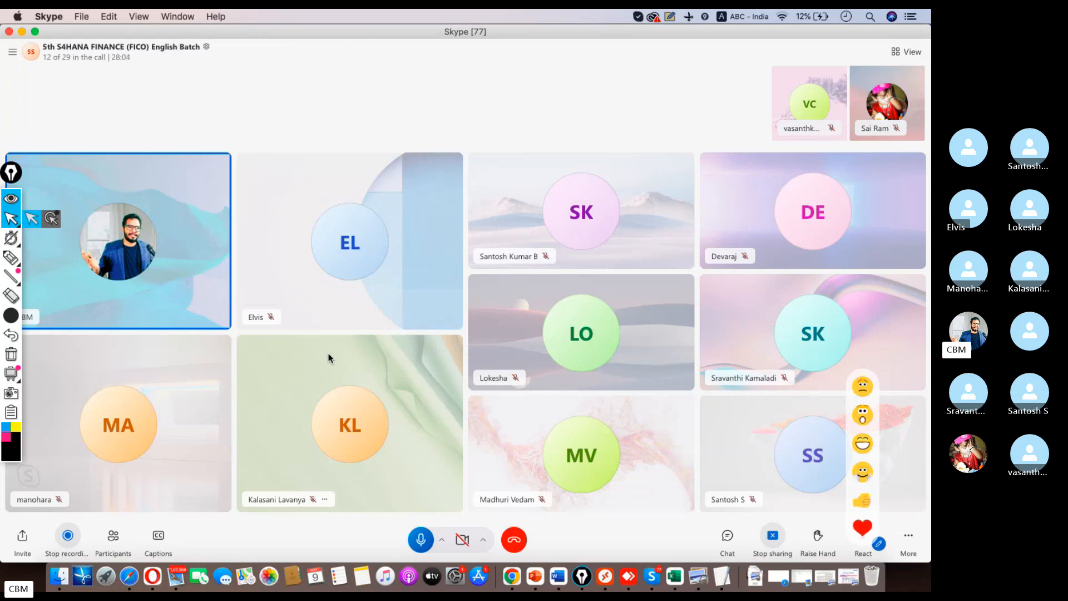
# Bring the remote SAP Easy Access session back in front of the Skype call
pyautogui.click(615, 573)
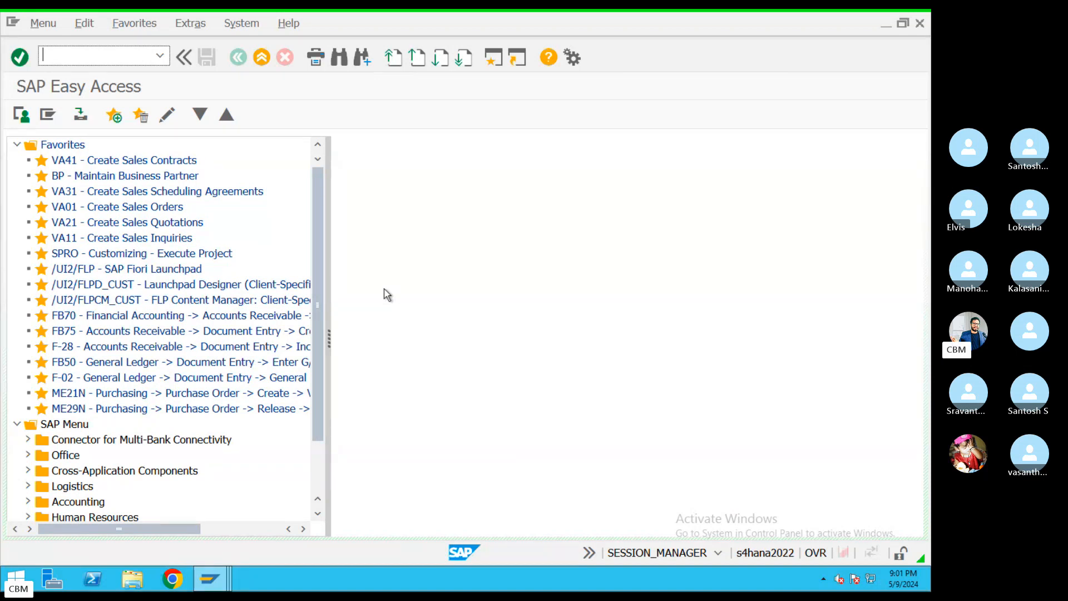
# Run AFAB for company KIM with principle GAAP and period 02, and view posting-parameter info
pyautogui.write('AFAB')
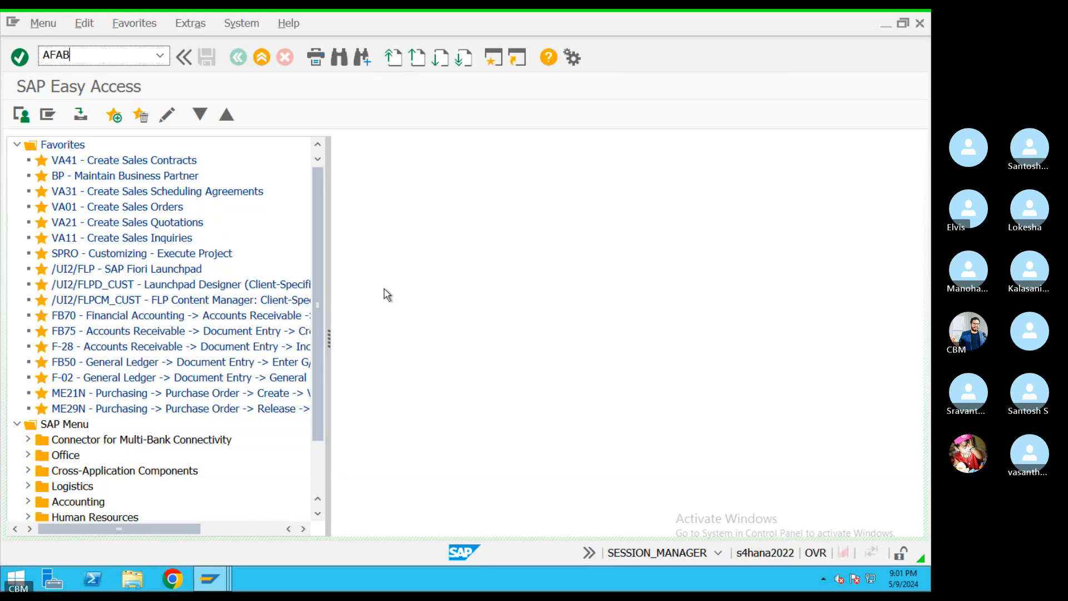
pyautogui.press('Return')
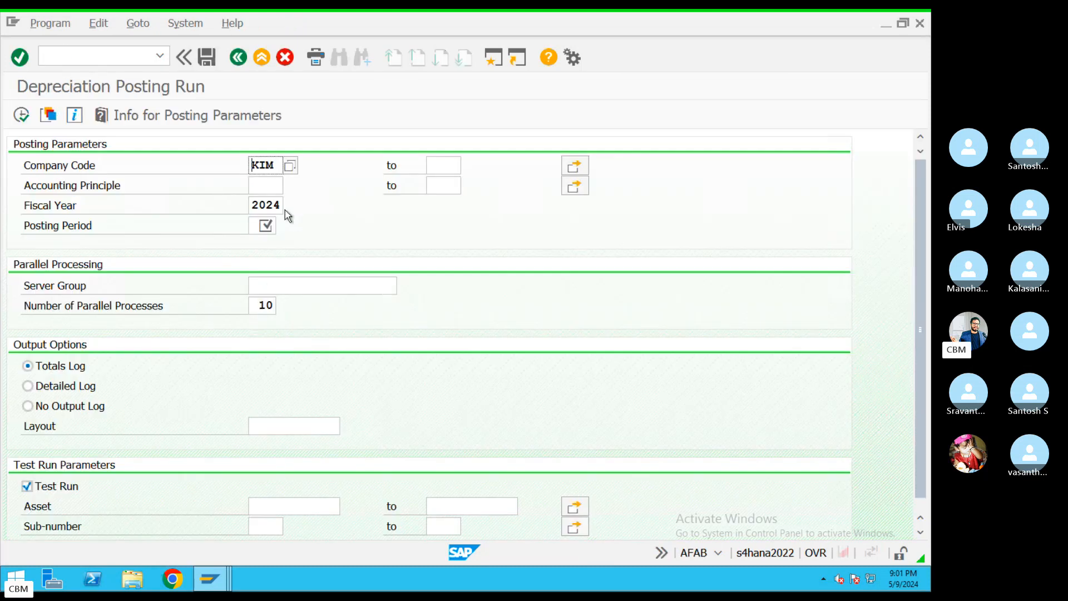
pyautogui.moveTo(275, 166); pyautogui.dragTo(239, 166)
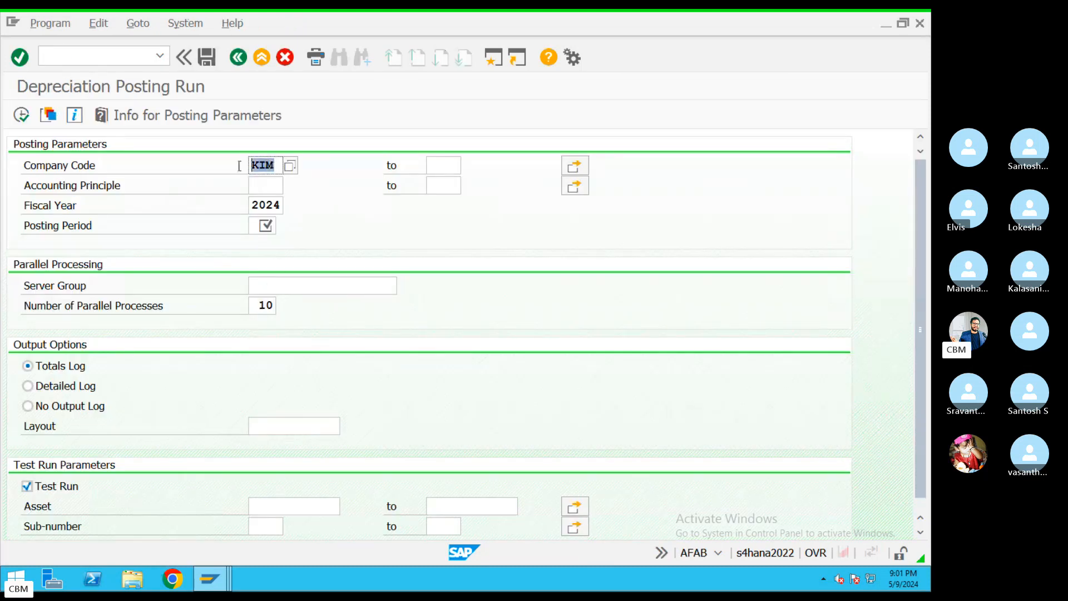
pyautogui.click(270, 187)
pyautogui.press('F4')
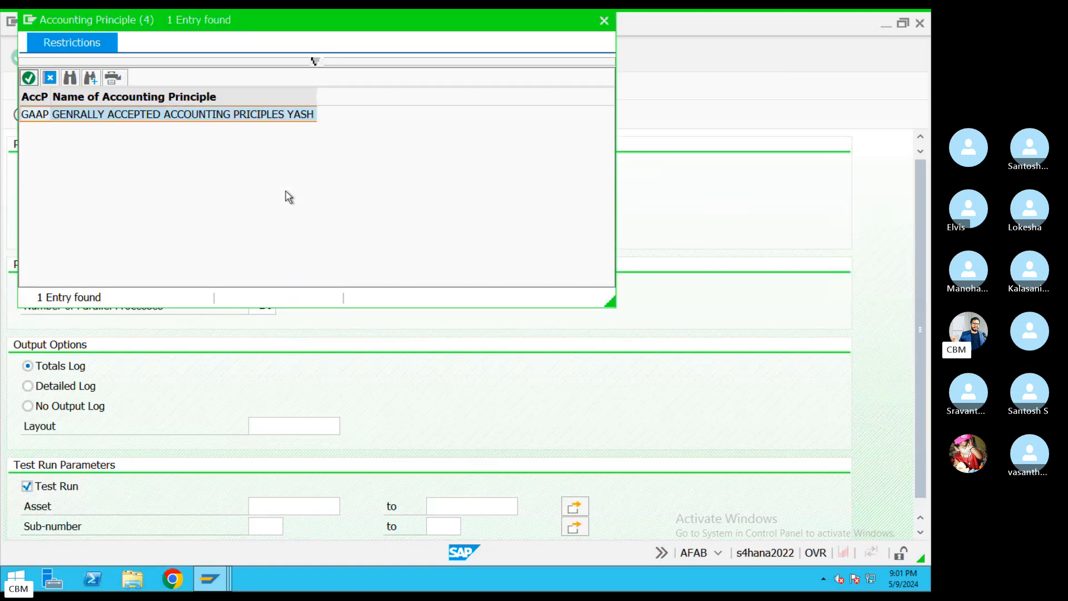
pyautogui.doubleClick(163, 118)
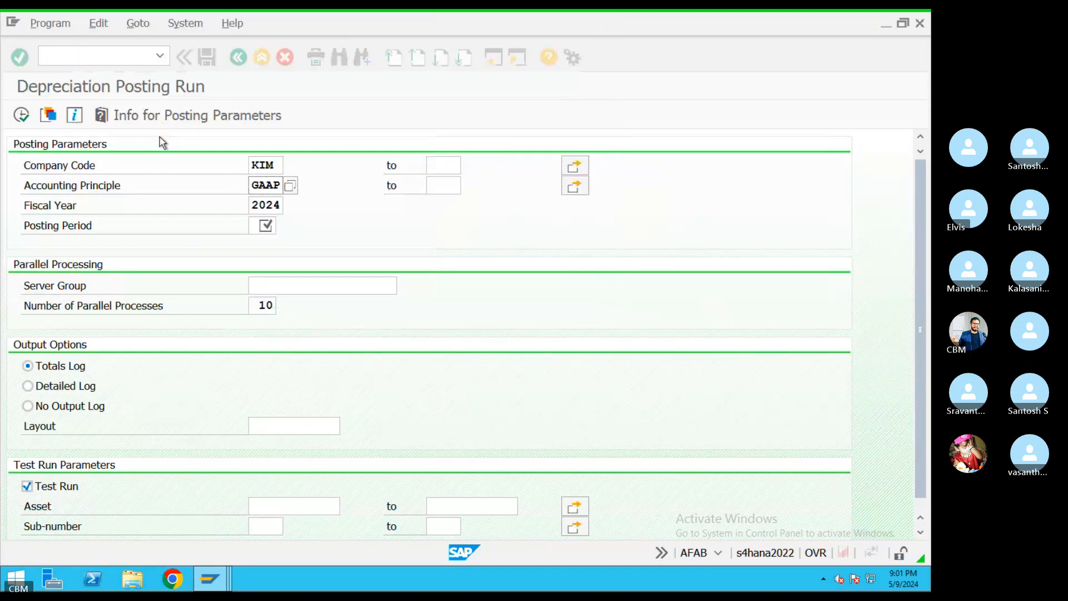
pyautogui.click(256, 228)
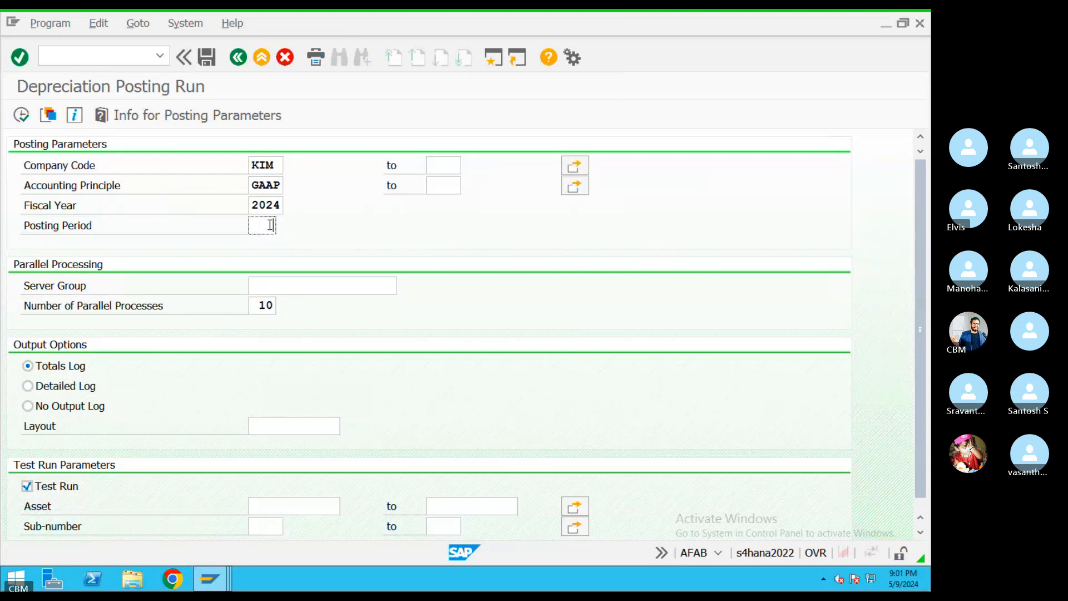
pyautogui.write('02')
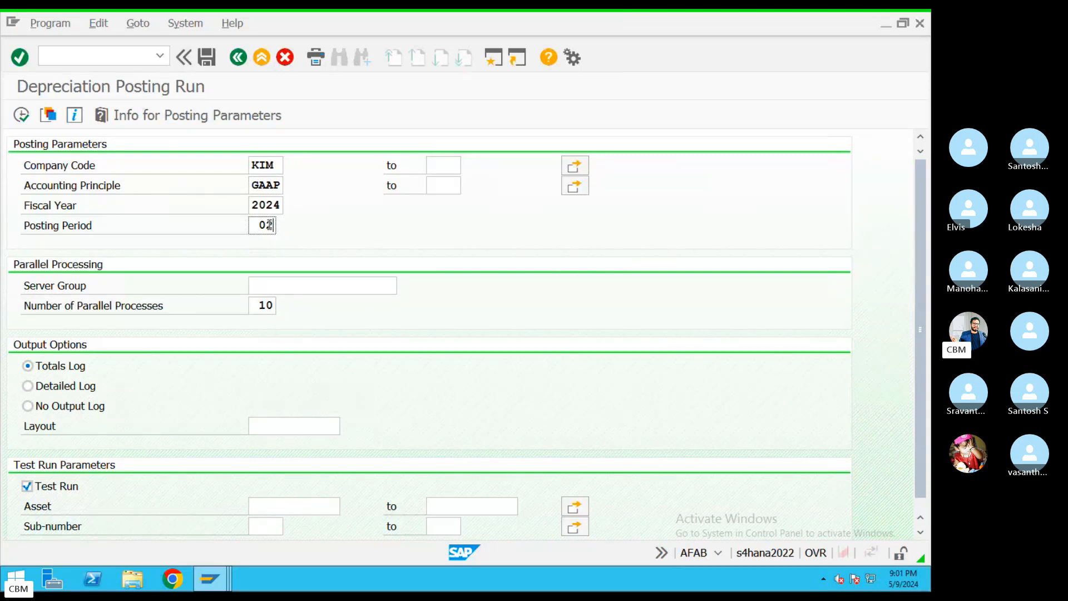
pyautogui.moveTo(259, 225); pyautogui.dragTo(315, 218)
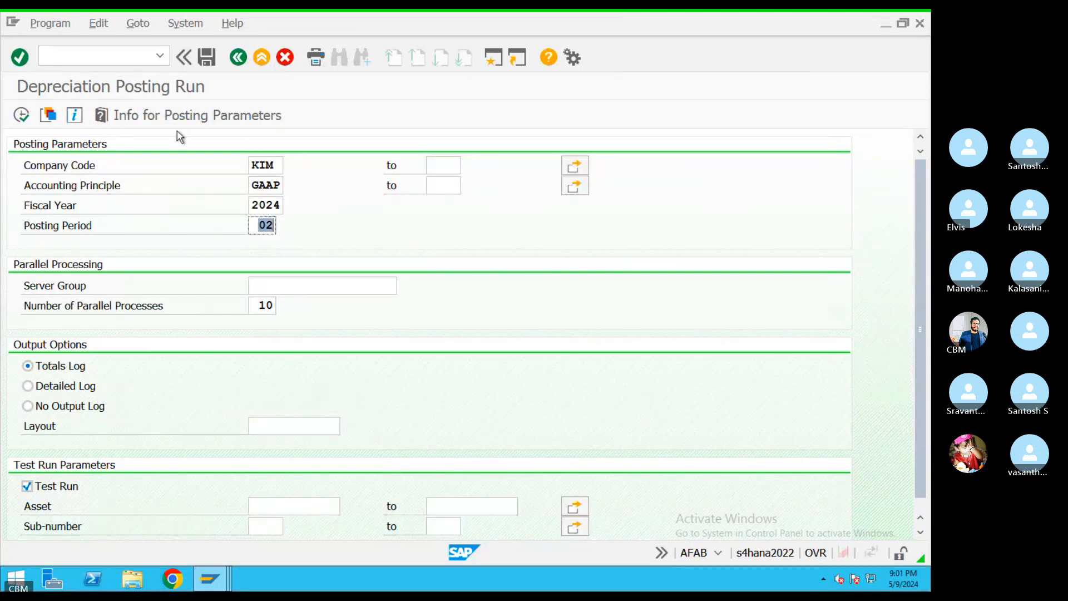
pyautogui.click(192, 117)
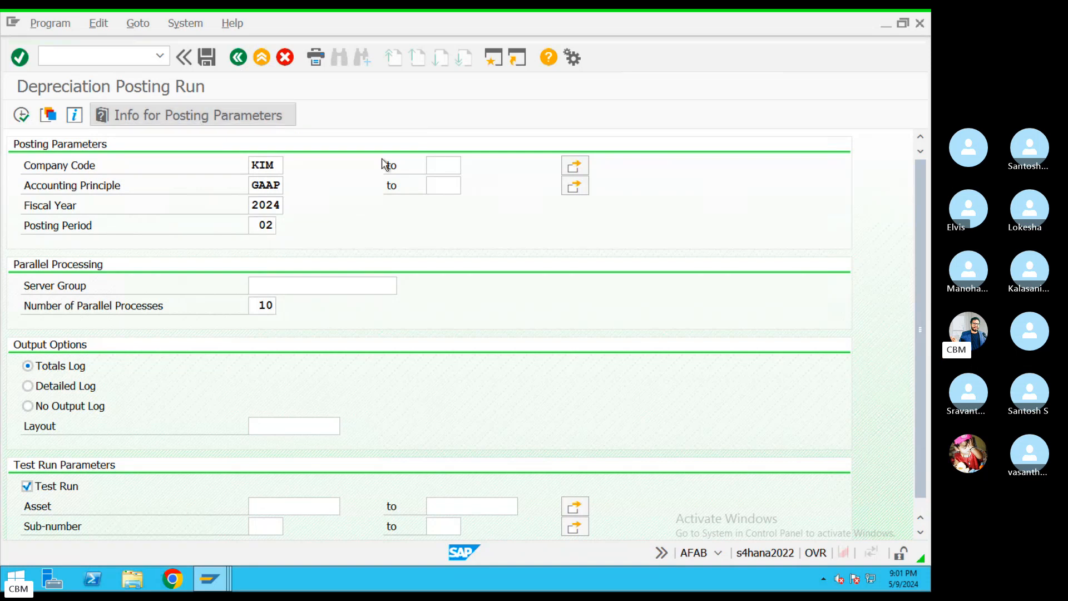
pyautogui.click(504, 233)
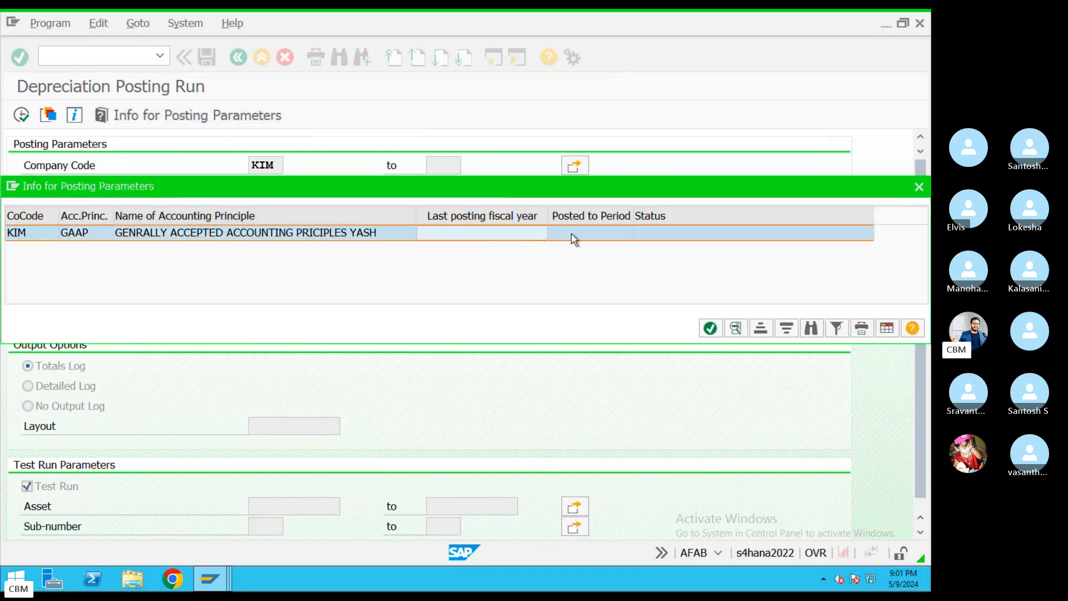
pyautogui.click(578, 238)
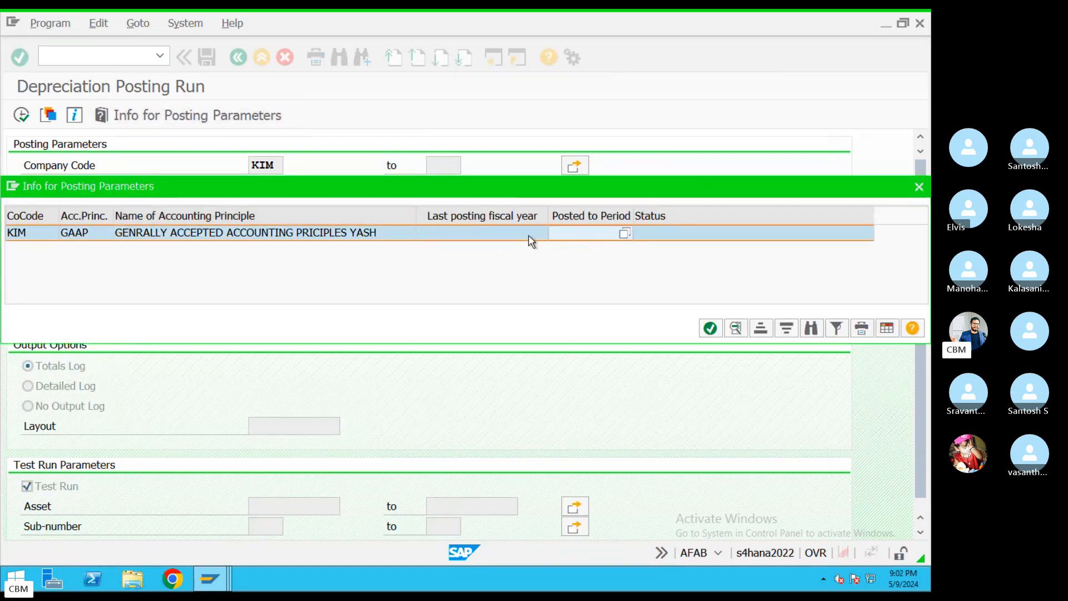
pyautogui.click(300, 239)
pyautogui.click(576, 235)
pyautogui.click(919, 187)
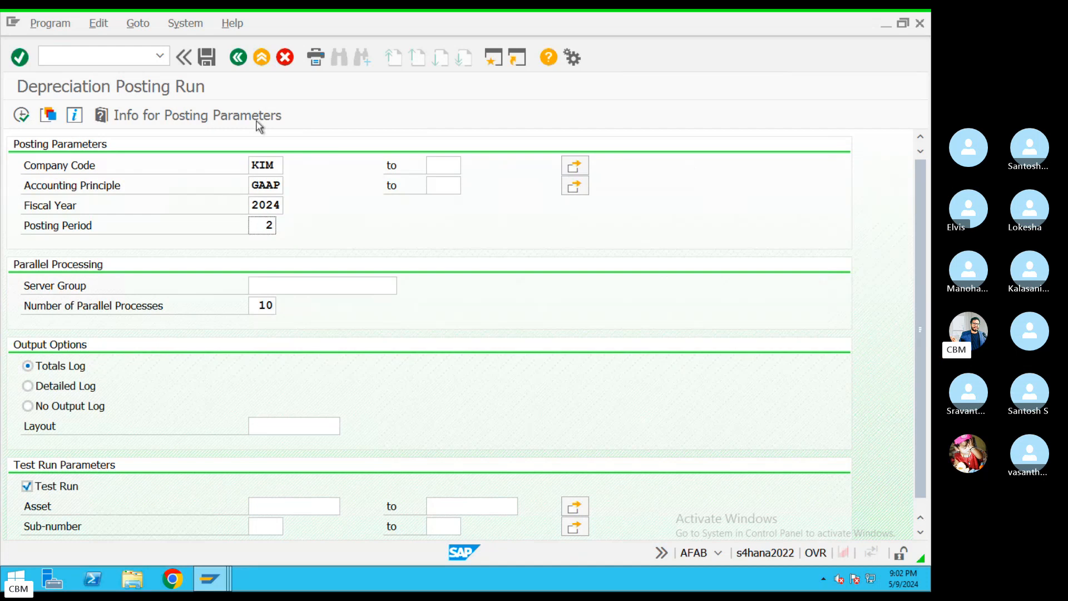
# Review the KIM, GAAP and 2024 selection fields, then reopen the posting-parameter info
pyautogui.doubleClick(257, 186)
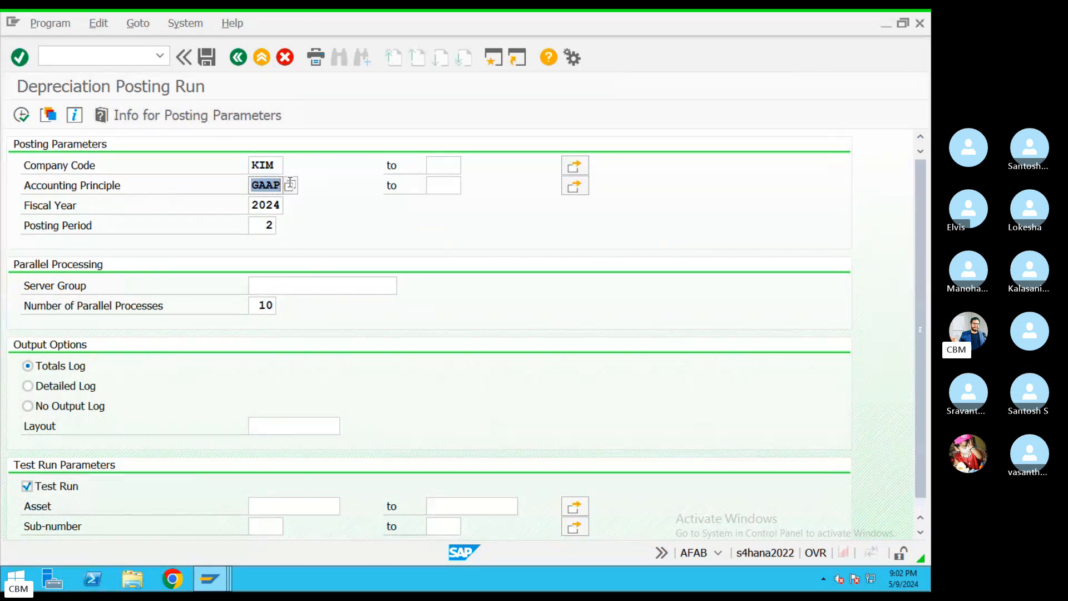
pyautogui.click(440, 182)
pyautogui.click(439, 166)
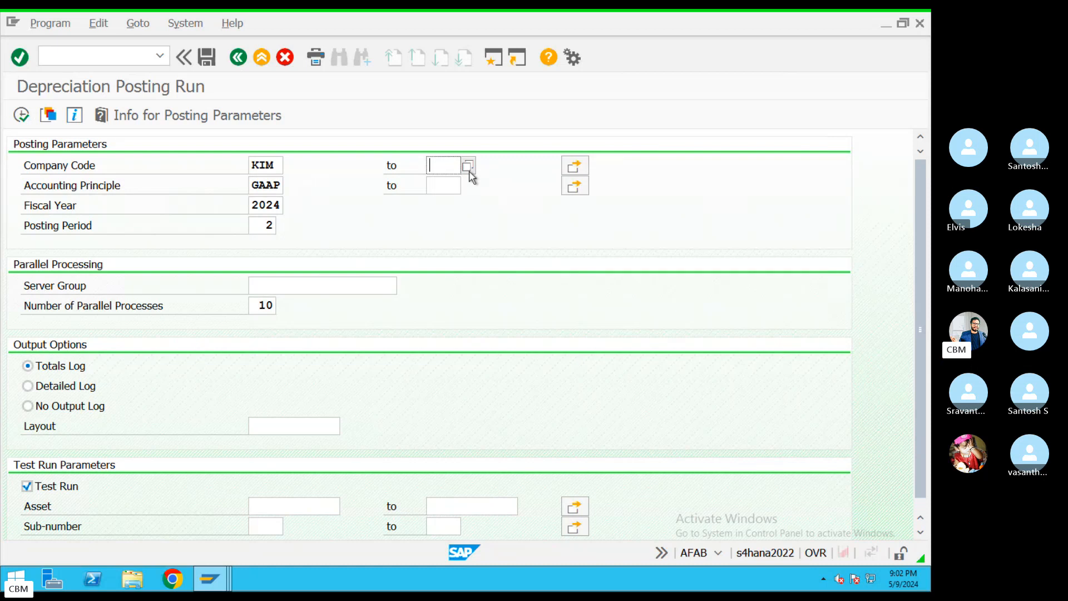
pyautogui.moveTo(280, 165); pyautogui.dragTo(229, 165)
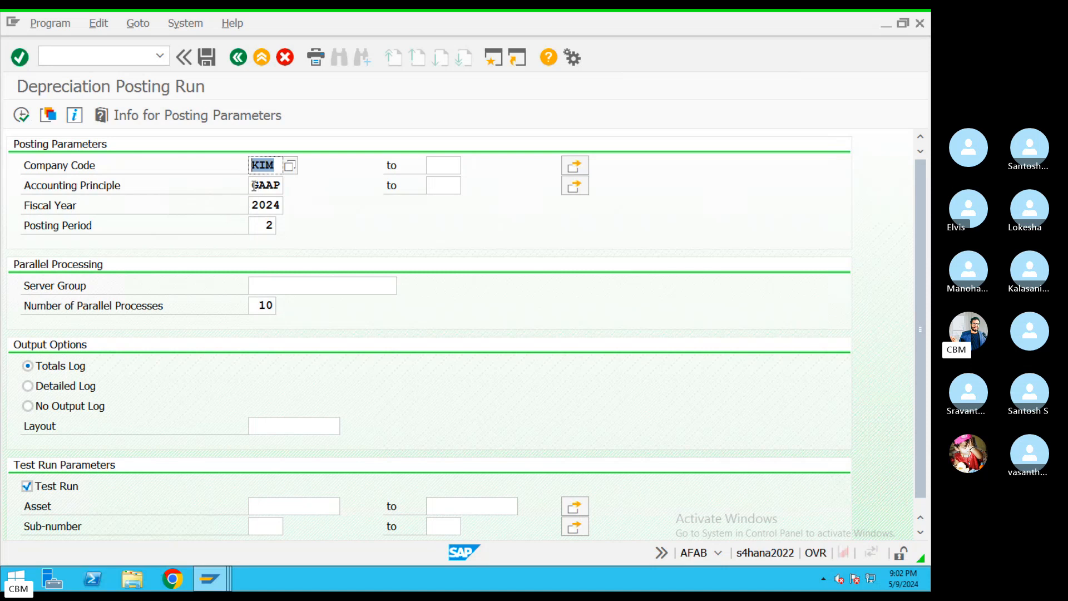
pyautogui.moveTo(254, 185); pyautogui.dragTo(282, 185)
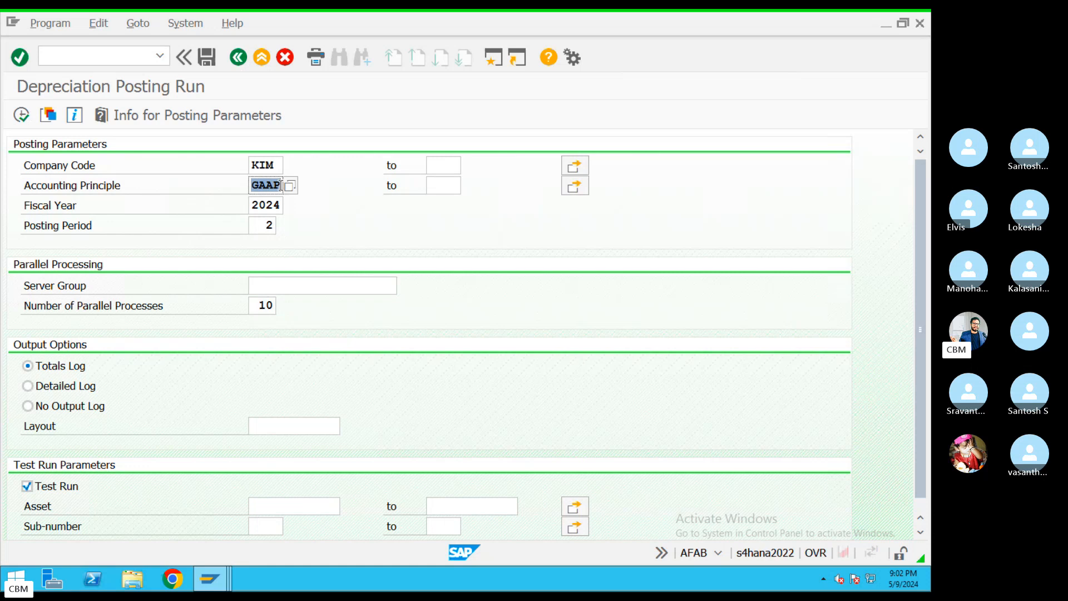
pyautogui.click(434, 185)
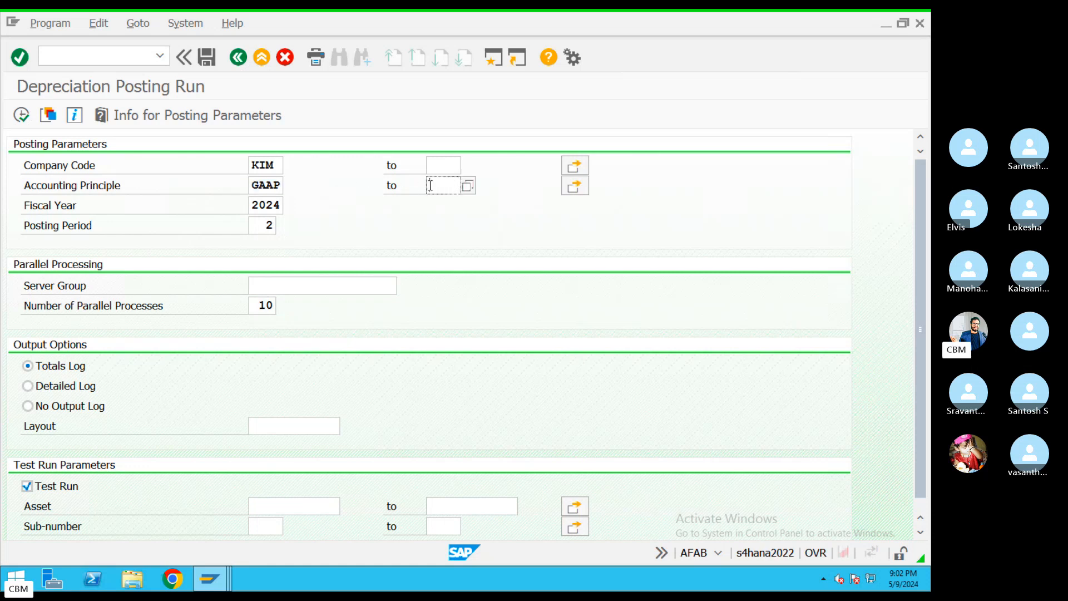
pyautogui.moveTo(254, 205); pyautogui.dragTo(293, 226)
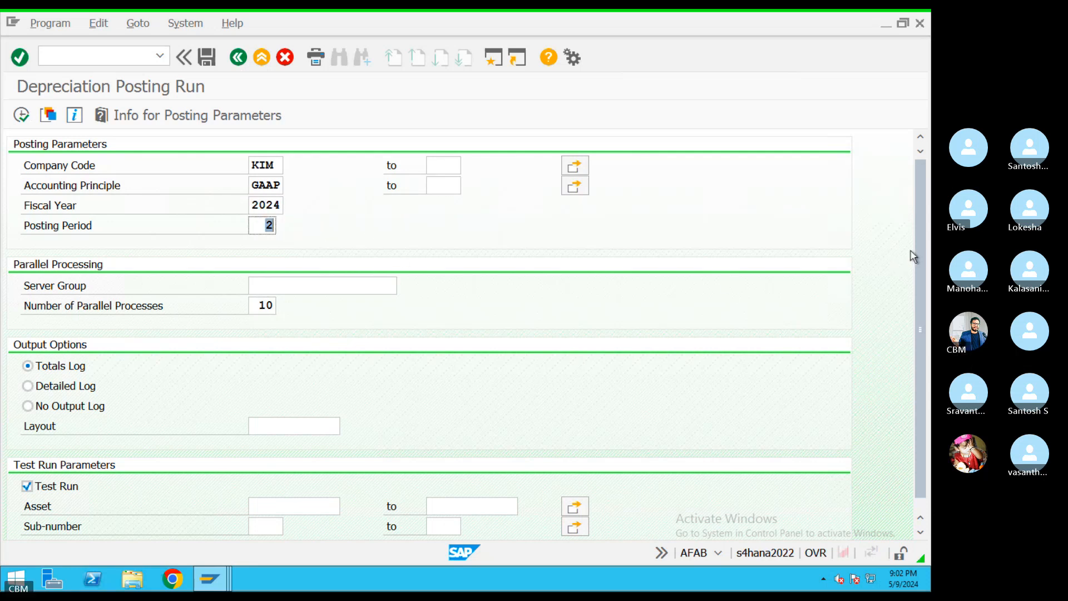
pyautogui.moveTo(917, 336); pyautogui.dragTo(917, 369)
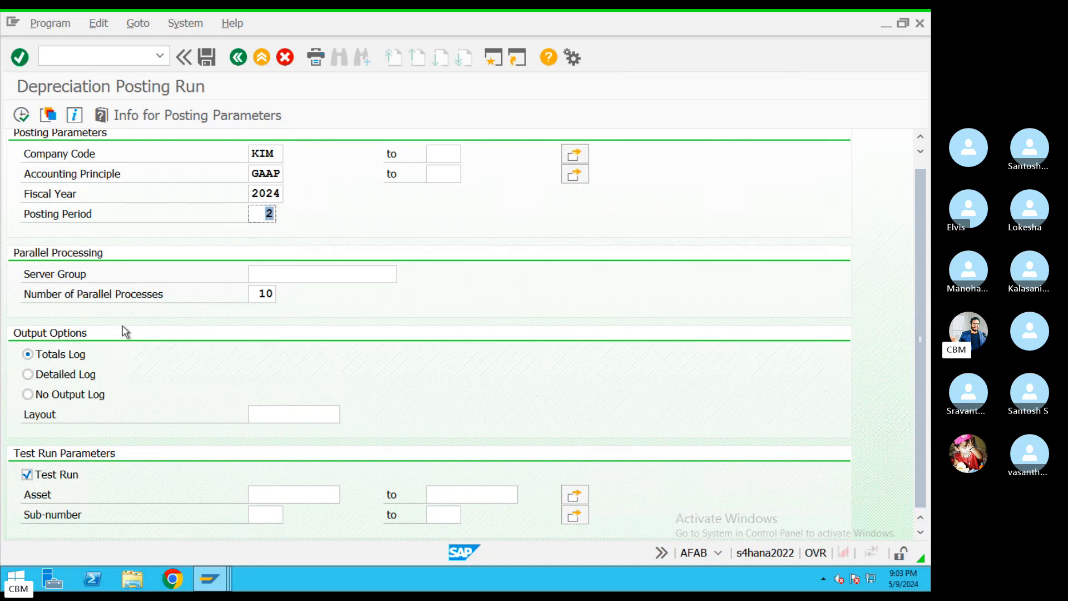
pyautogui.click(255, 117)
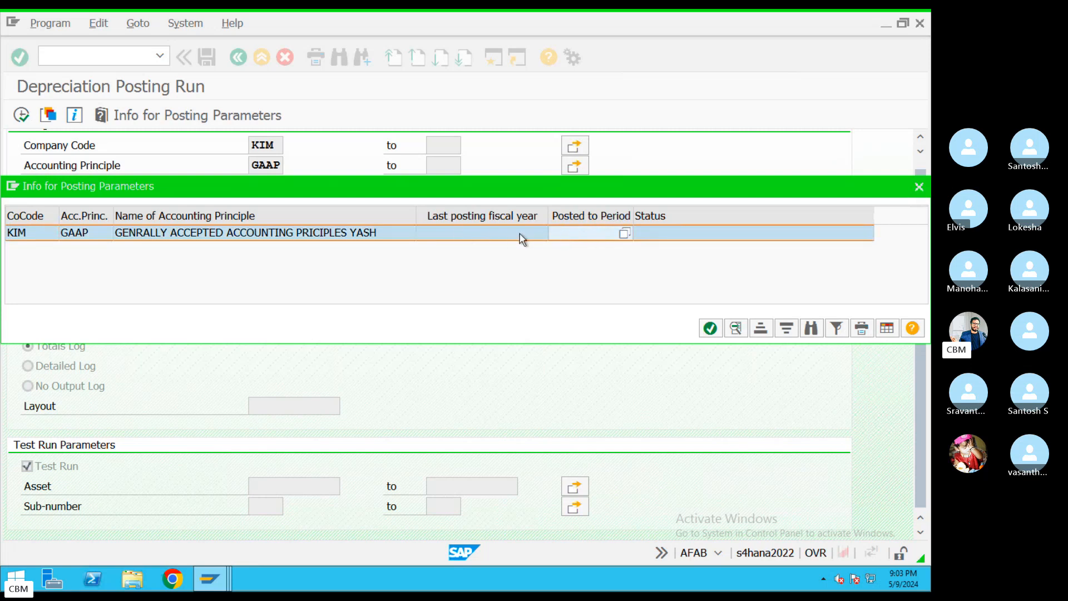
# Close the posting-parameter info and review the GAAP, 2024 and period 2 fields
pyautogui.click(919, 187)
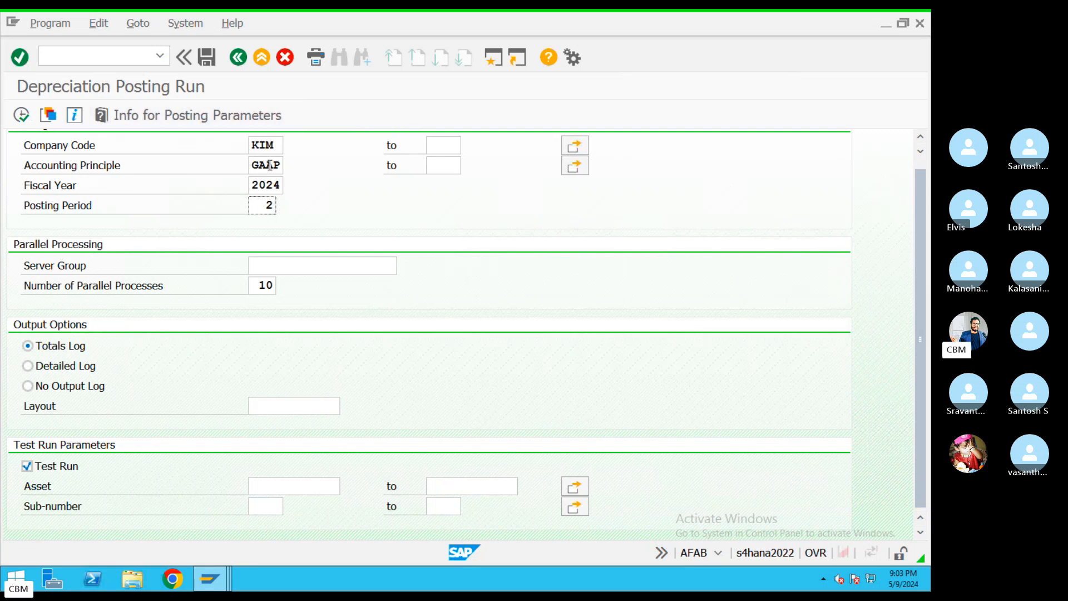
pyautogui.moveTo(253, 165); pyautogui.dragTo(296, 161)
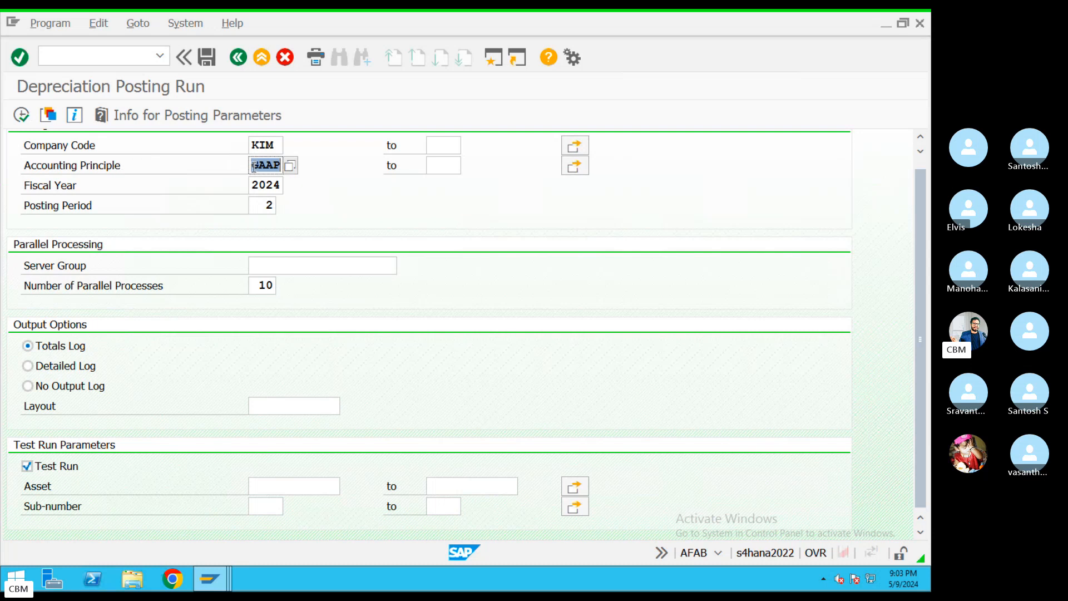
pyautogui.click(450, 165)
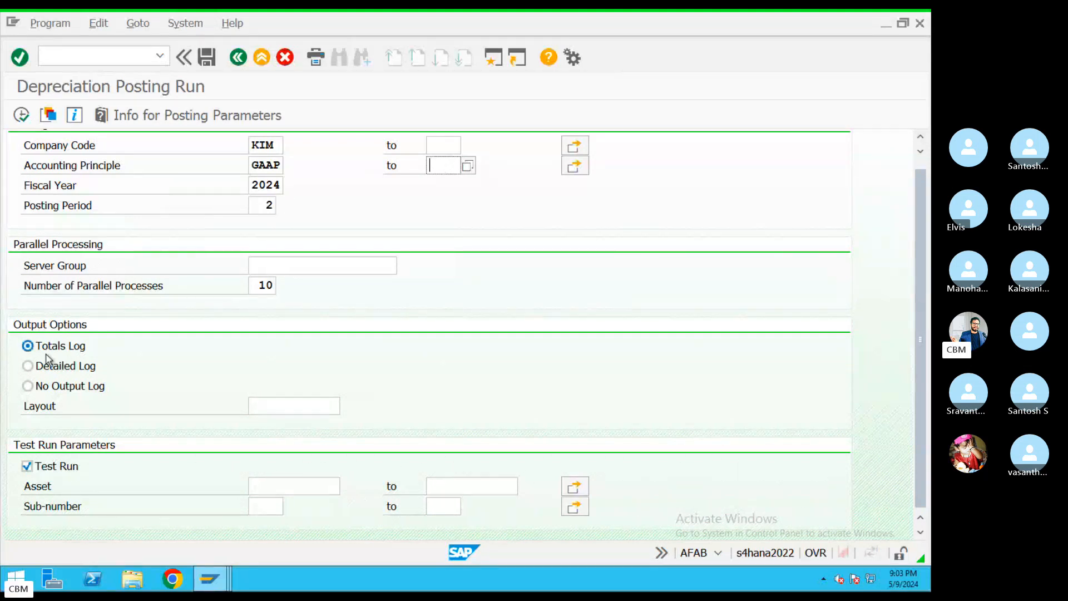
pyautogui.doubleClick(262, 186)
pyautogui.press('Tab')
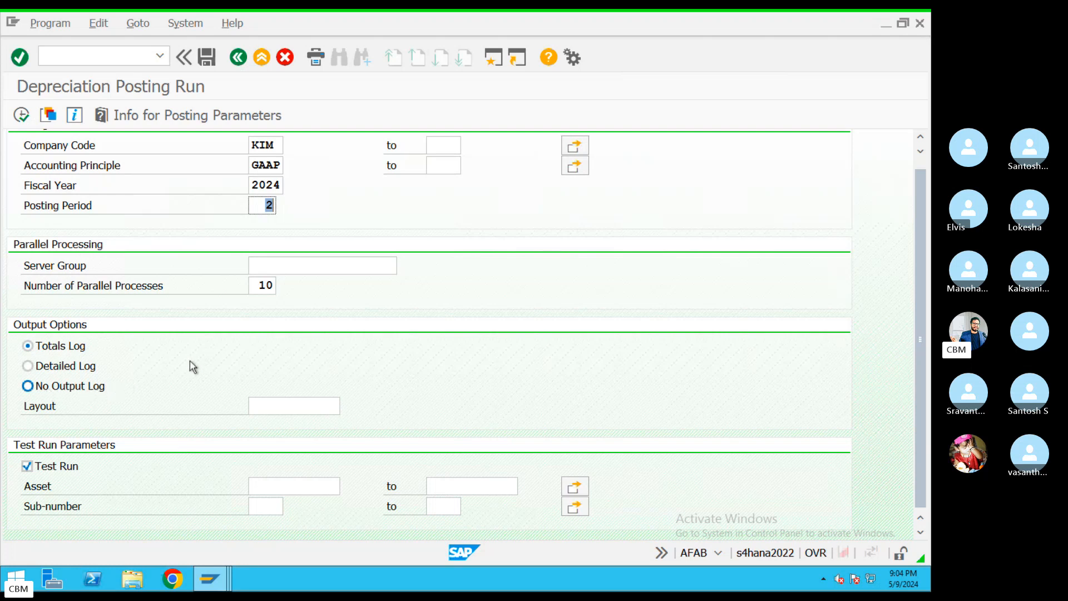
# Test-run KIM's depreciation, read error NR751 about missing RF_BELEG interval 05, then open a second session
pyautogui.click(21, 117)
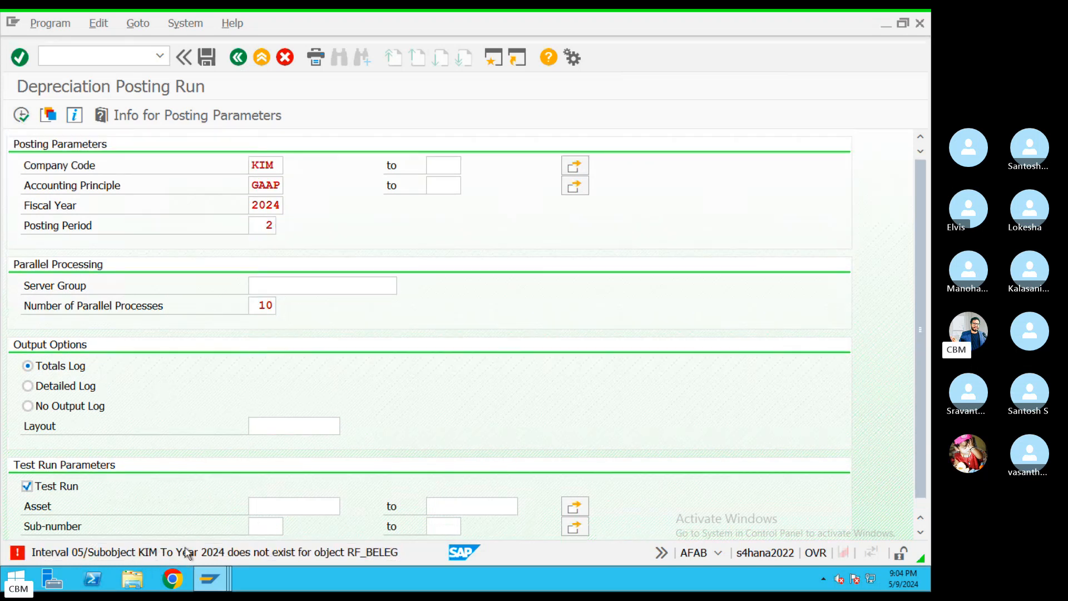
pyautogui.doubleClick(181, 554)
pyautogui.moveTo(30, 124); pyautogui.dragTo(379, 118)
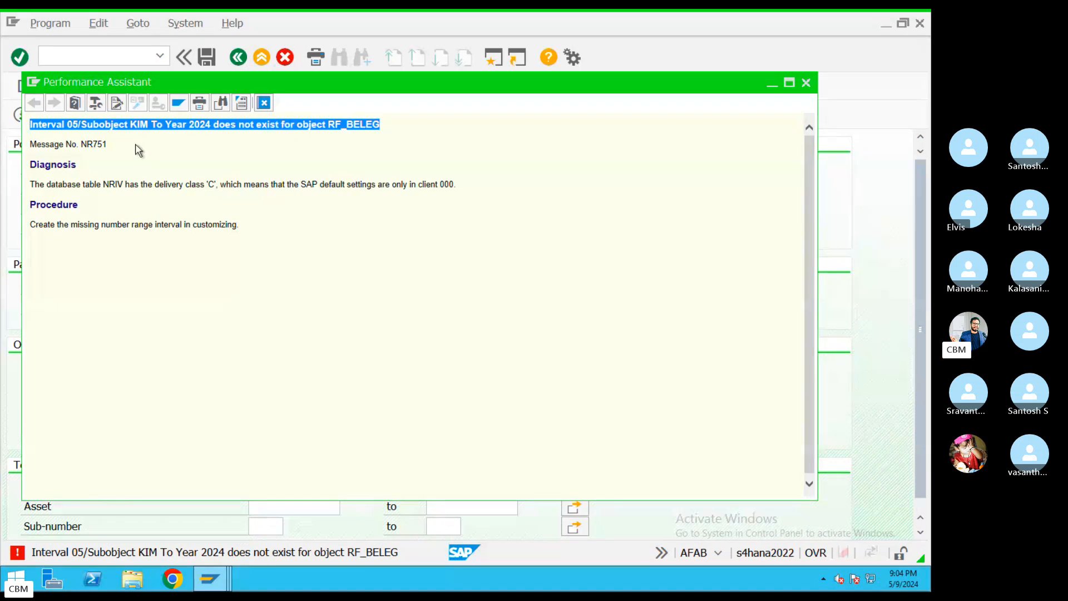
pyautogui.click(74, 127)
pyautogui.moveTo(74, 127); pyautogui.dragTo(34, 127)
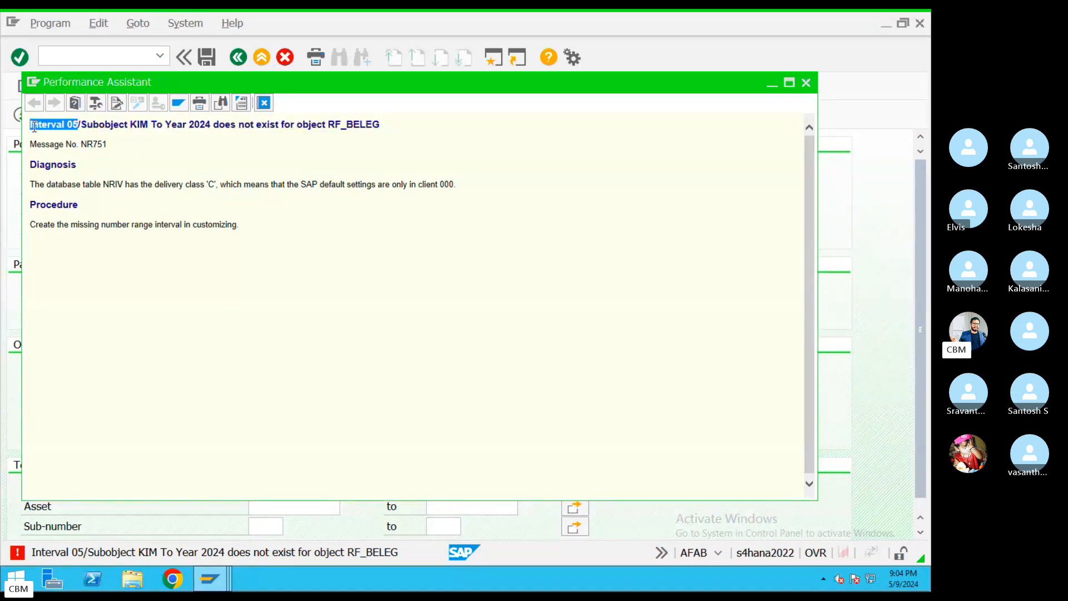
pyautogui.click(264, 104)
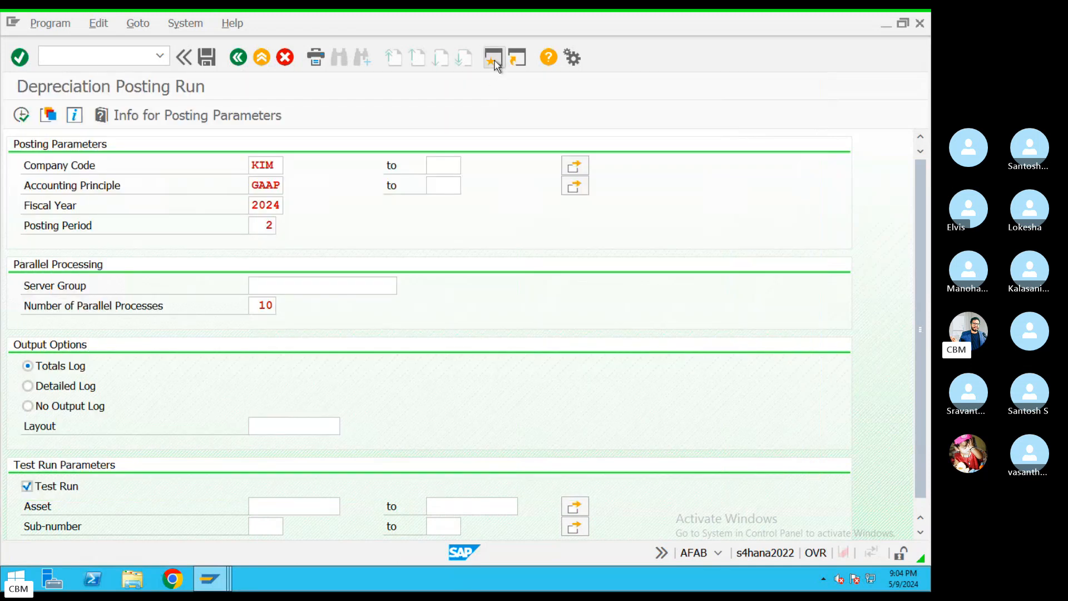
pyautogui.click(495, 62)
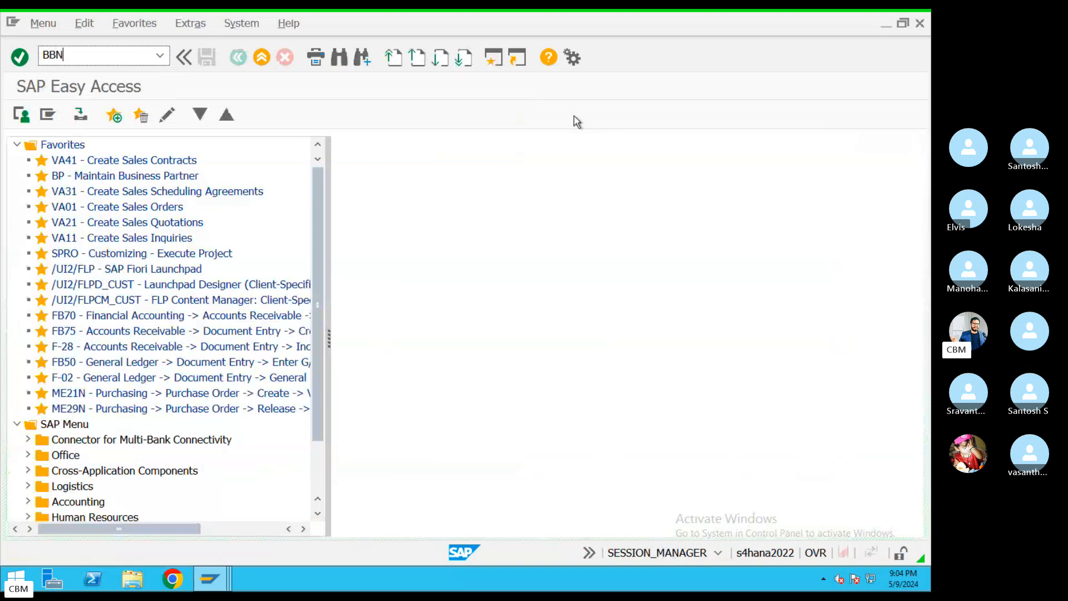
# Open FBN1's accounting-document number range intervals for company code KIM in change mode
pyautogui.press('BackSpace')
pyautogui.press('BackSpace')
pyautogui.press('BackSpace')
pyautogui.write('FBN1')
pyautogui.press('Return')
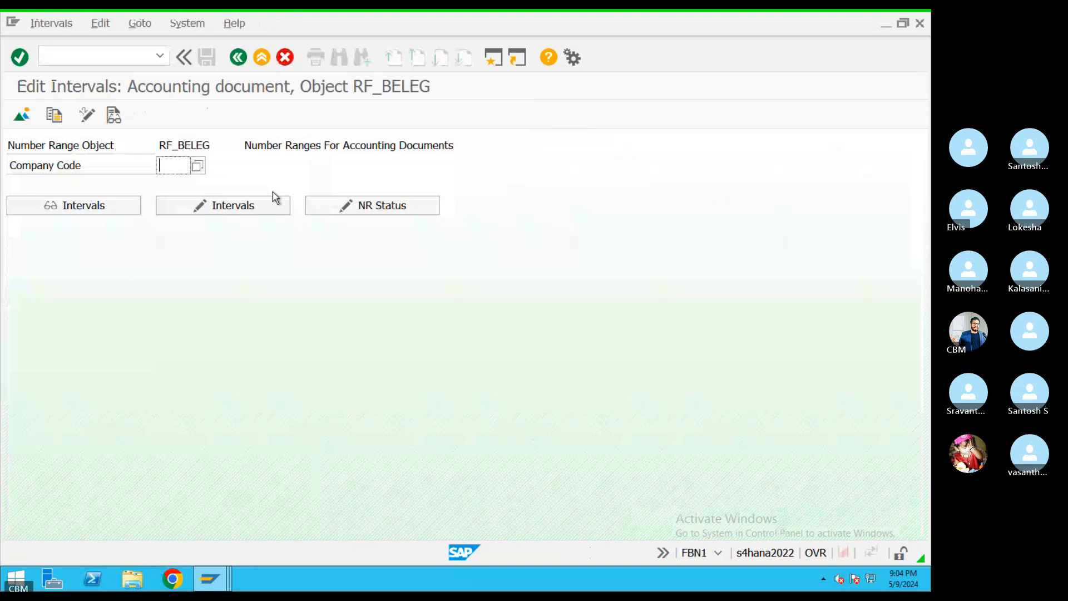
pyautogui.write('KIM')
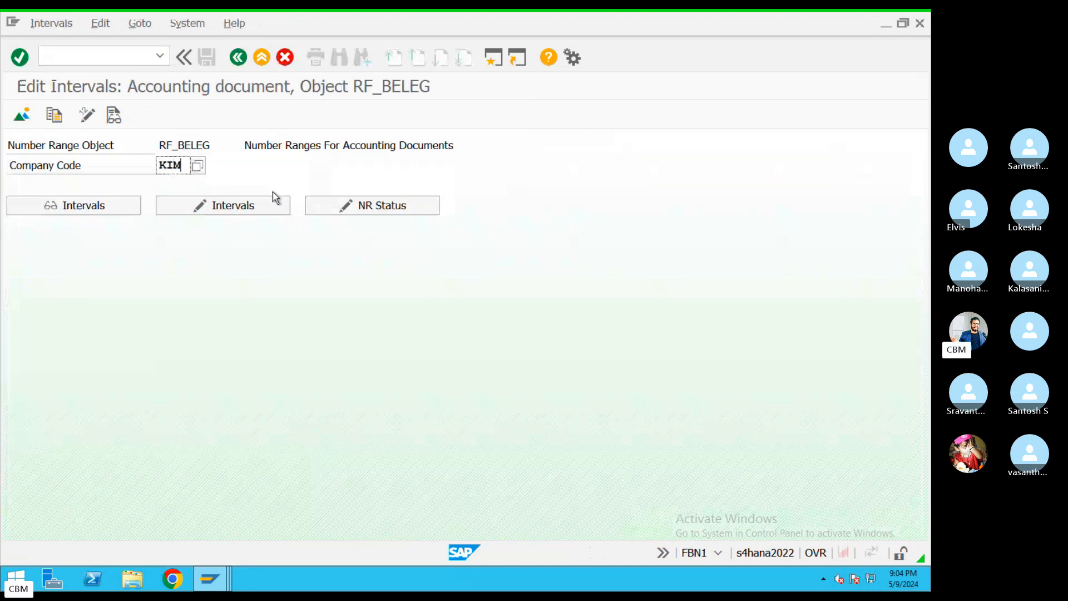
pyautogui.click(260, 209)
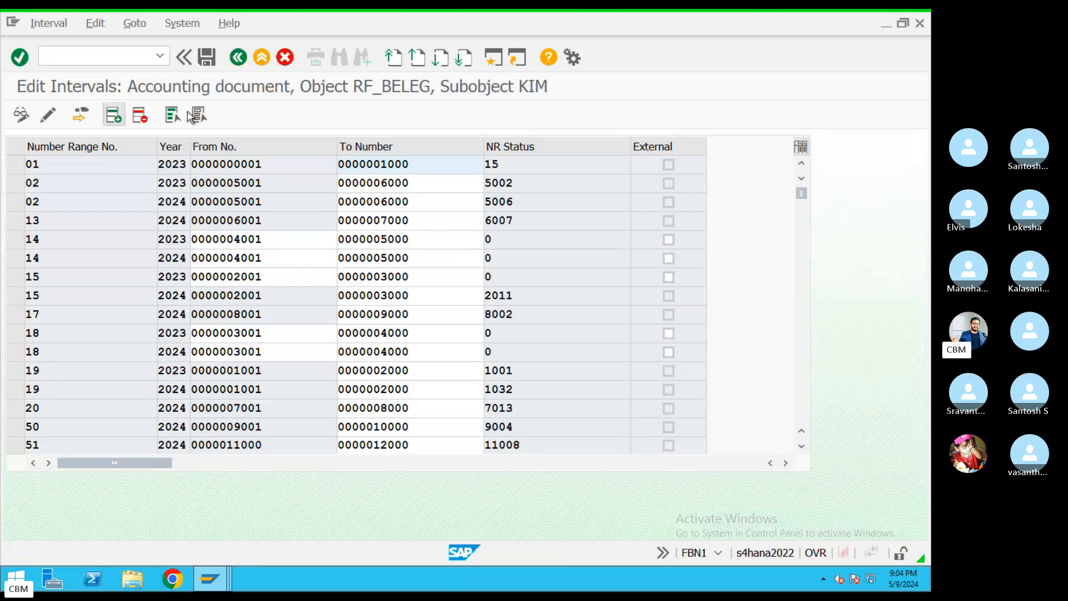
pyautogui.click(238, 58)
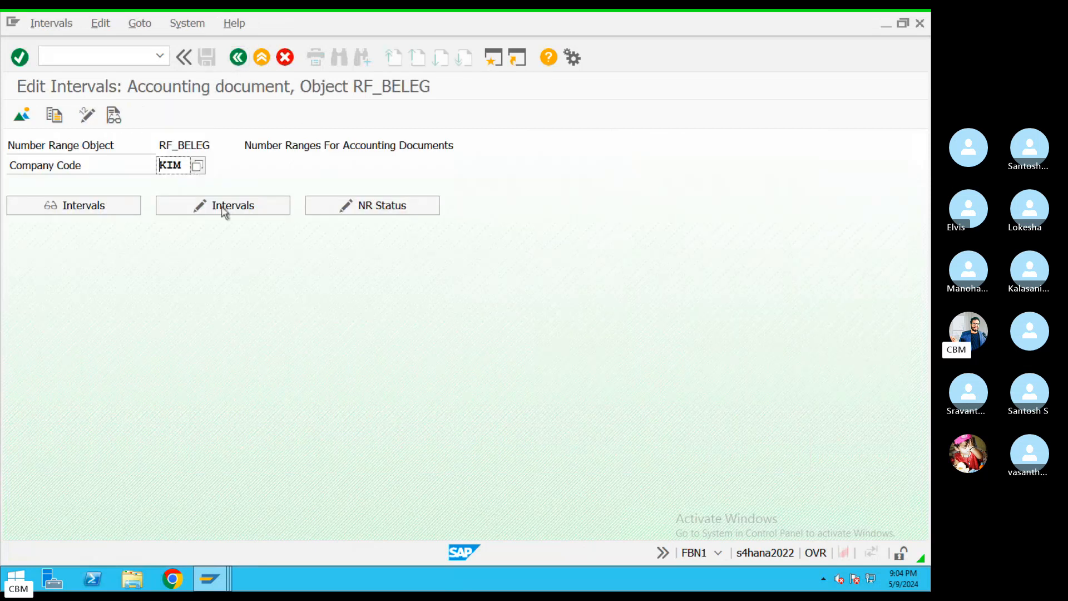
pyautogui.click(225, 212)
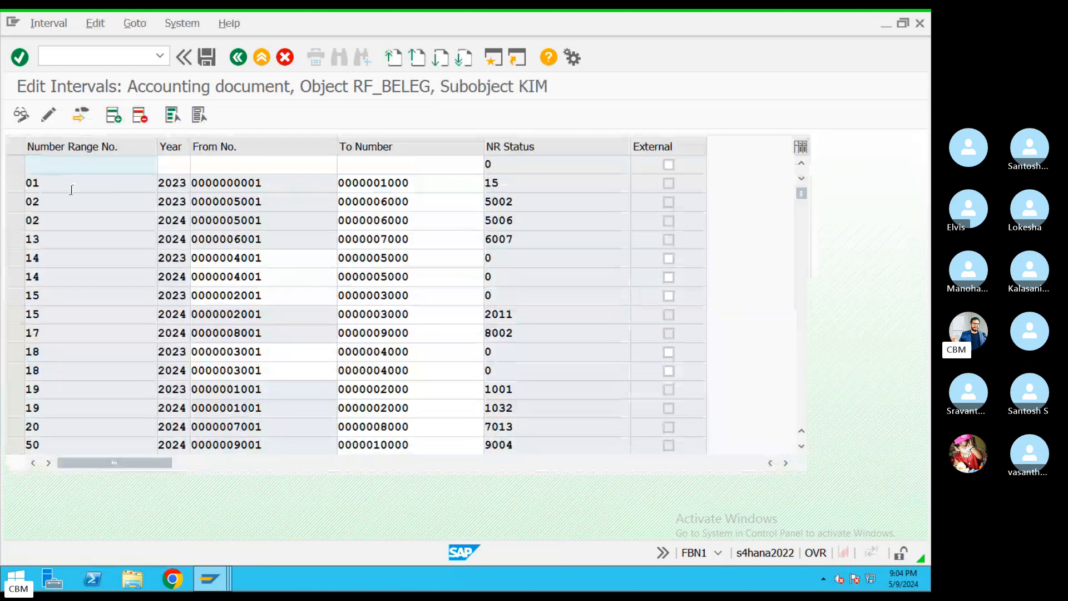
pyautogui.write('05')
pyautogui.press('Tab')
pyautogui.write('2023')
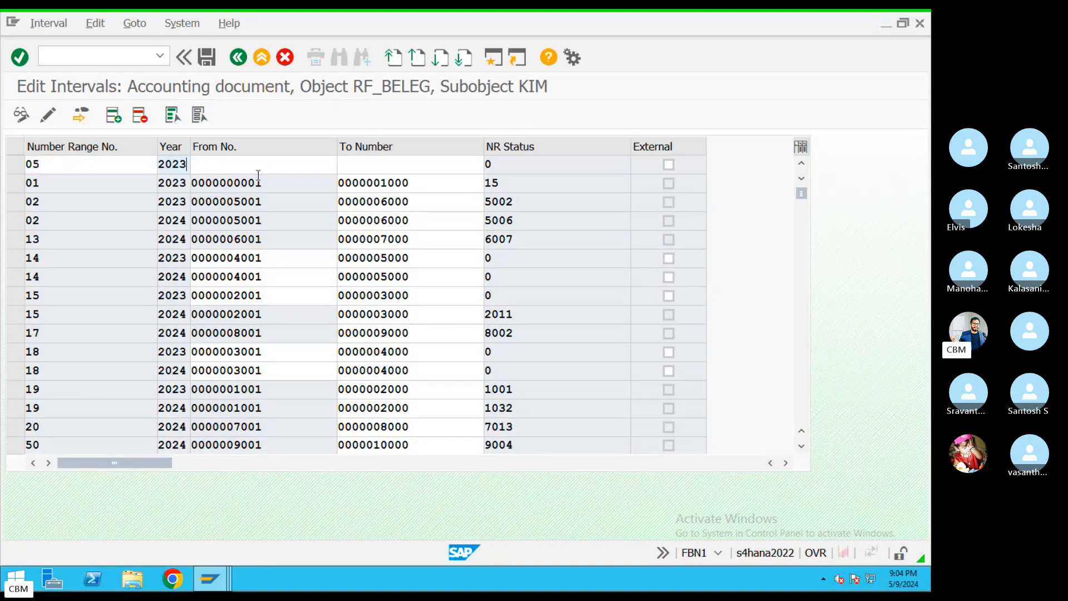
pyautogui.scroll(-1, 310, 381)
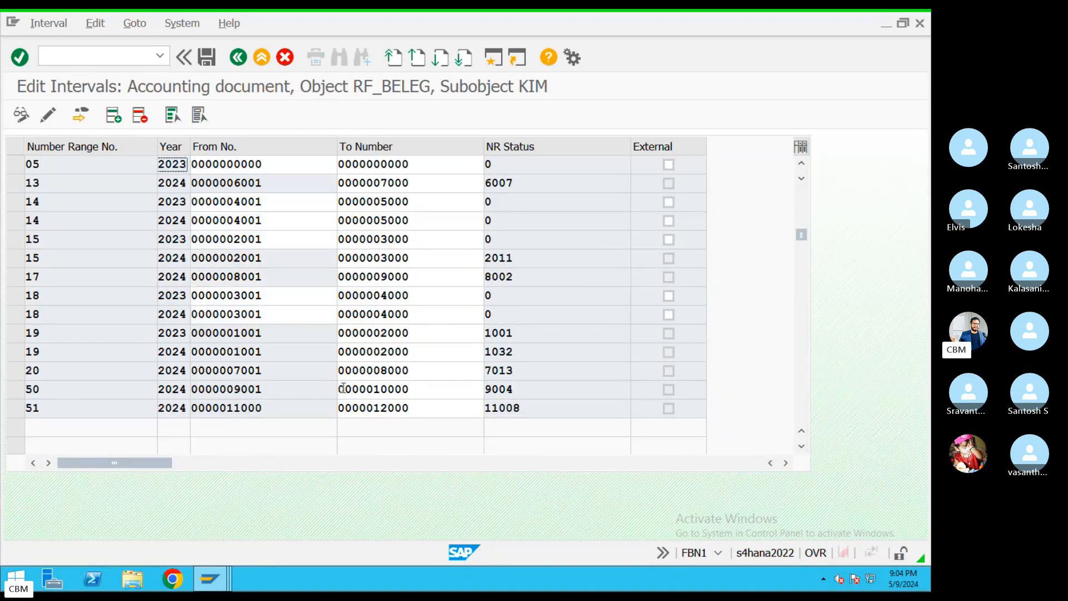
pyautogui.scroll(-1, 342, 390)
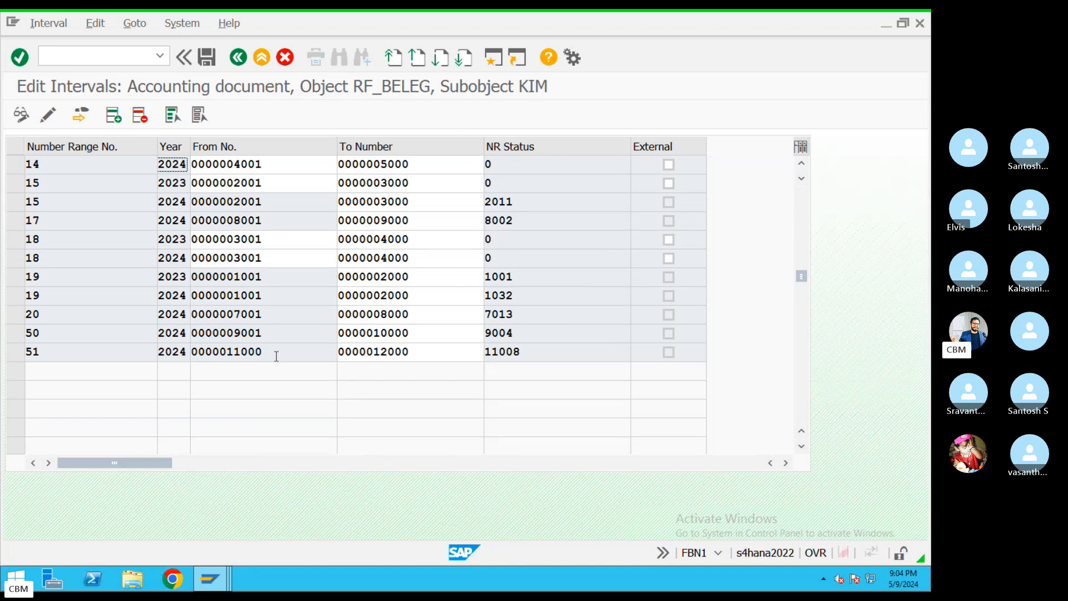
pyautogui.moveTo(420, 349); pyautogui.dragTo(286, 350)
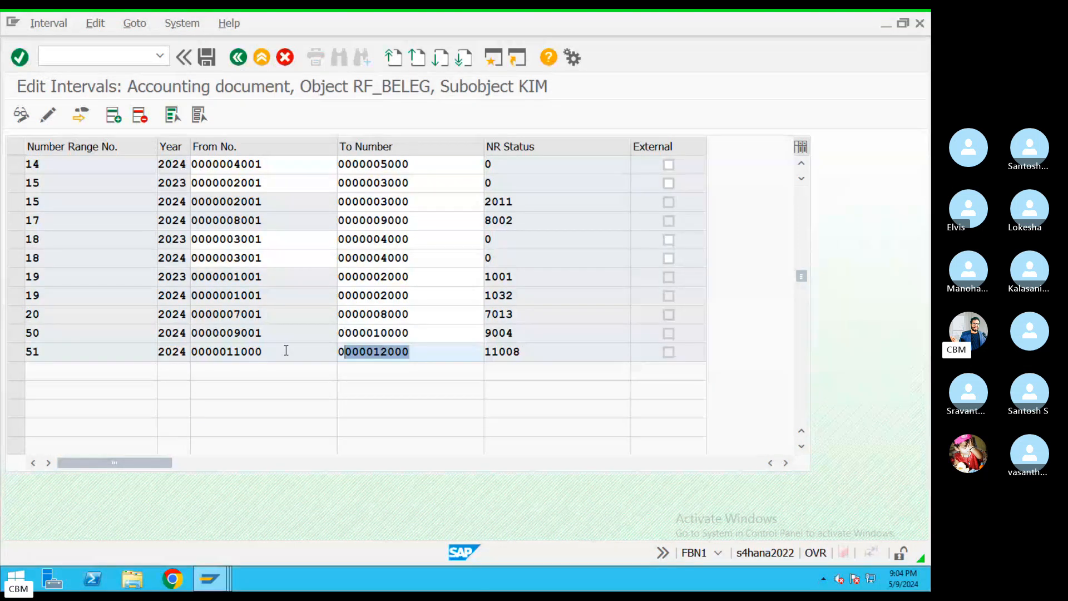
pyautogui.scroll(1, 286, 351)
pyautogui.scroll(1, 289, 340)
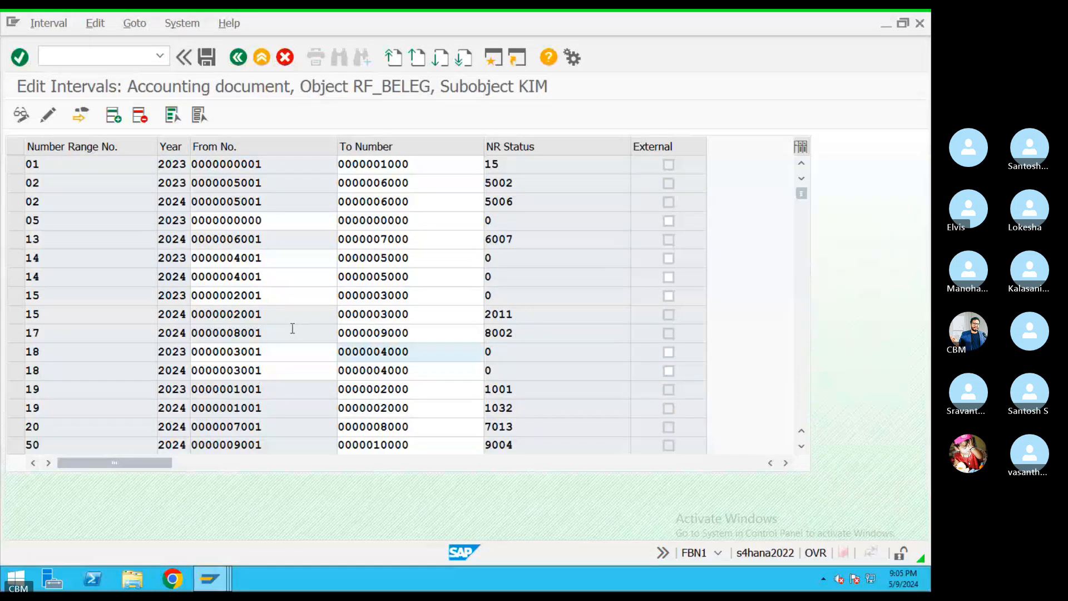
pyautogui.scroll(-2, 292, 331)
pyautogui.scroll(2, 292, 331)
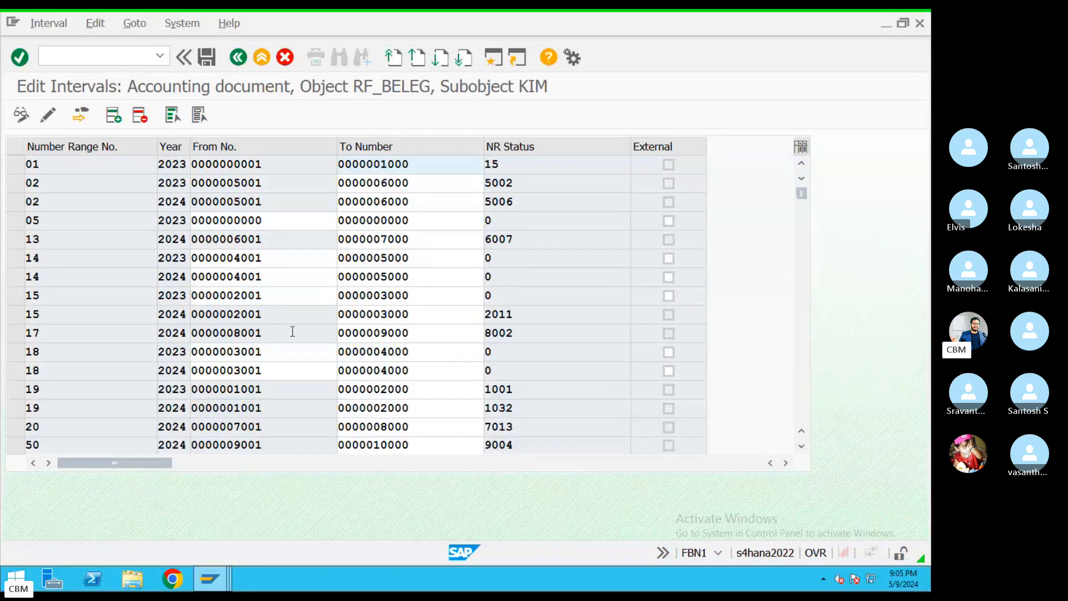
pyautogui.moveTo(284, 221); pyautogui.dragTo(168, 223)
pyautogui.write('12')
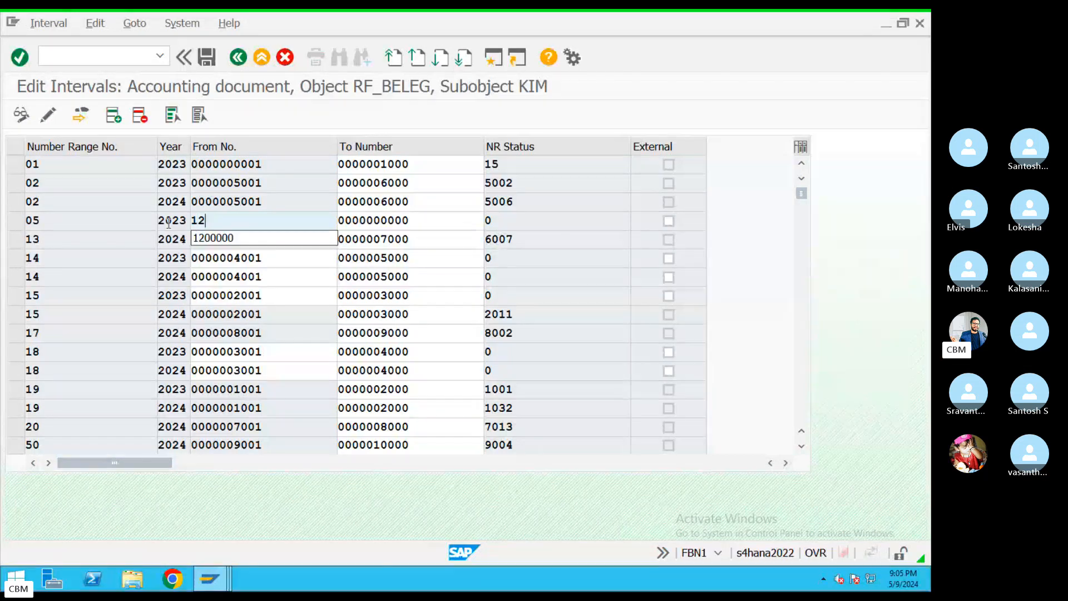
pyautogui.write('001')
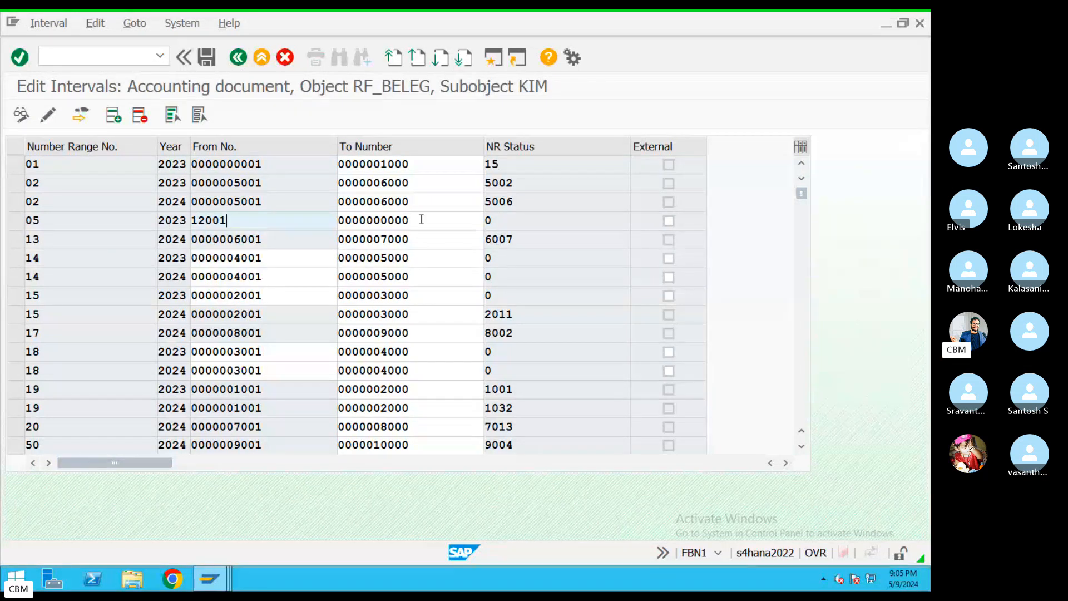
pyautogui.press('Tab')
pyautogui.write('1300')
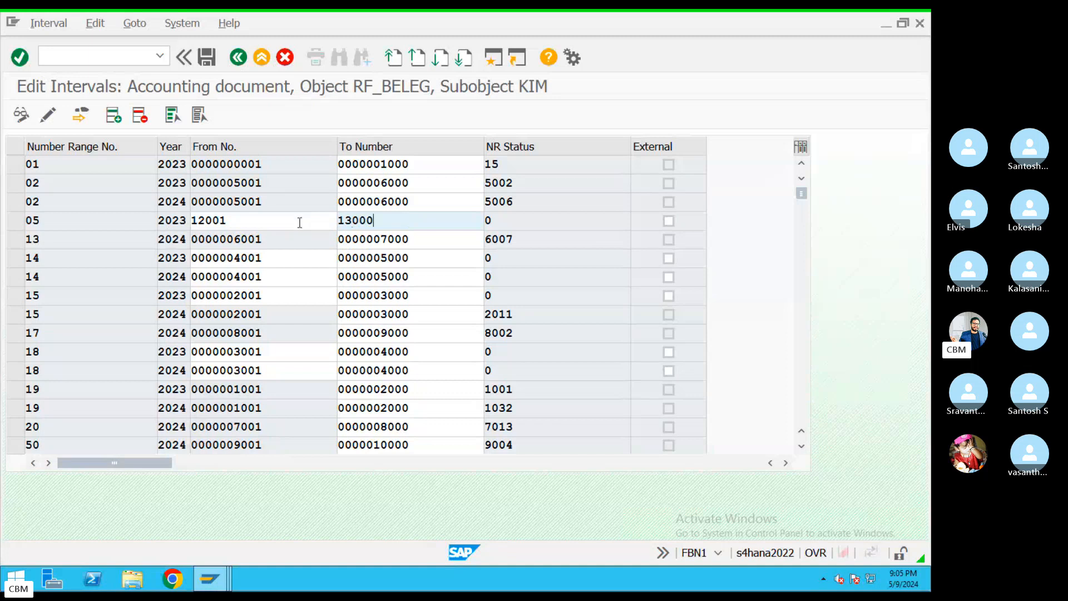
pyautogui.press('Return')
# Save the new interval, acknowledge the transport notice, and return to Easy Access
pyautogui.click(210, 60)
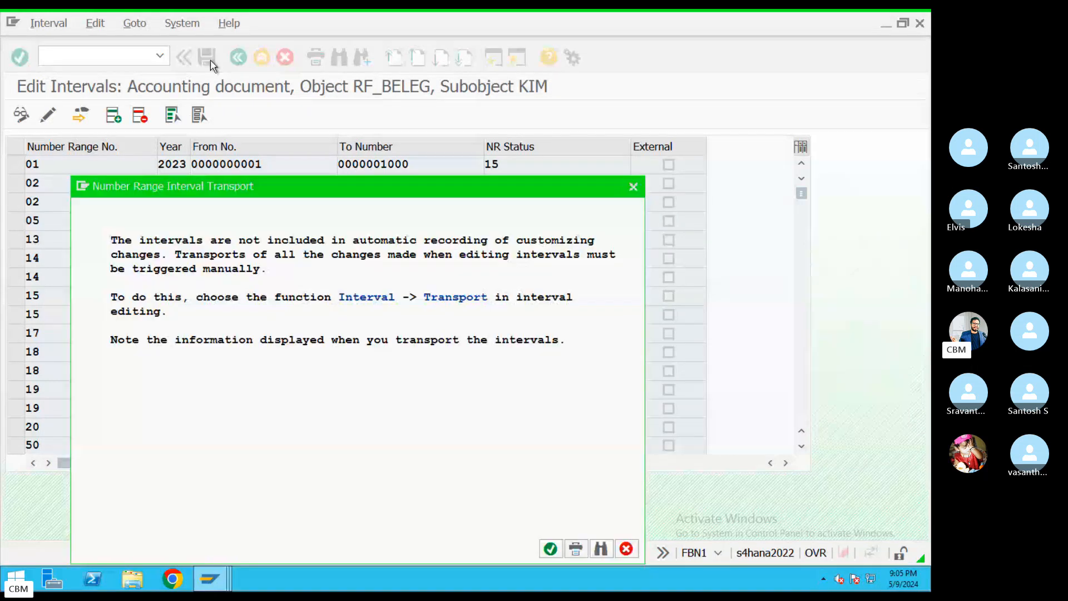
pyautogui.click(551, 549)
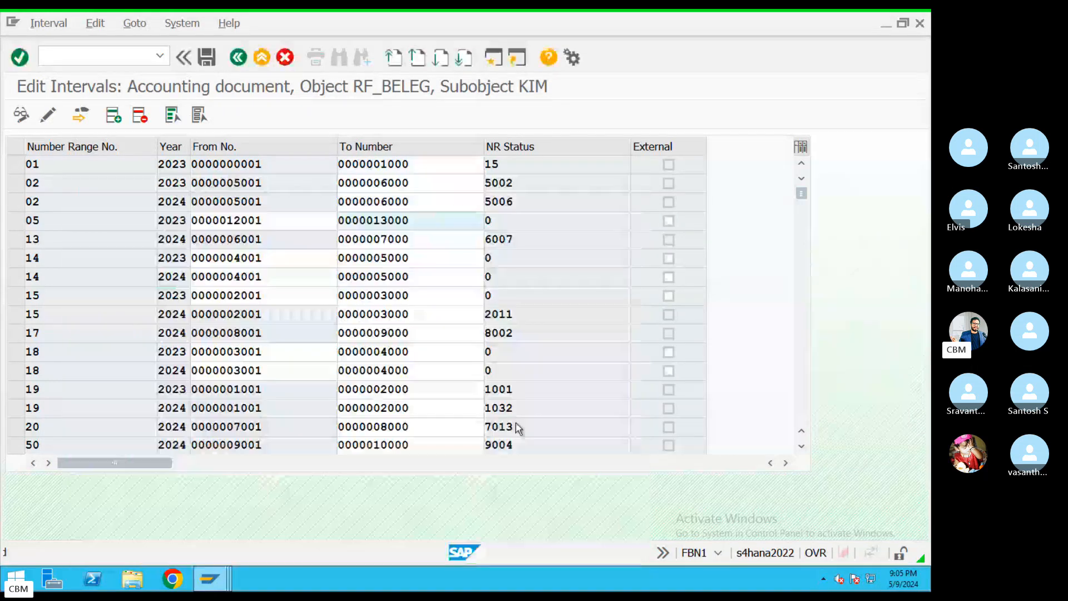
pyautogui.click(238, 60)
pyautogui.click(238, 63)
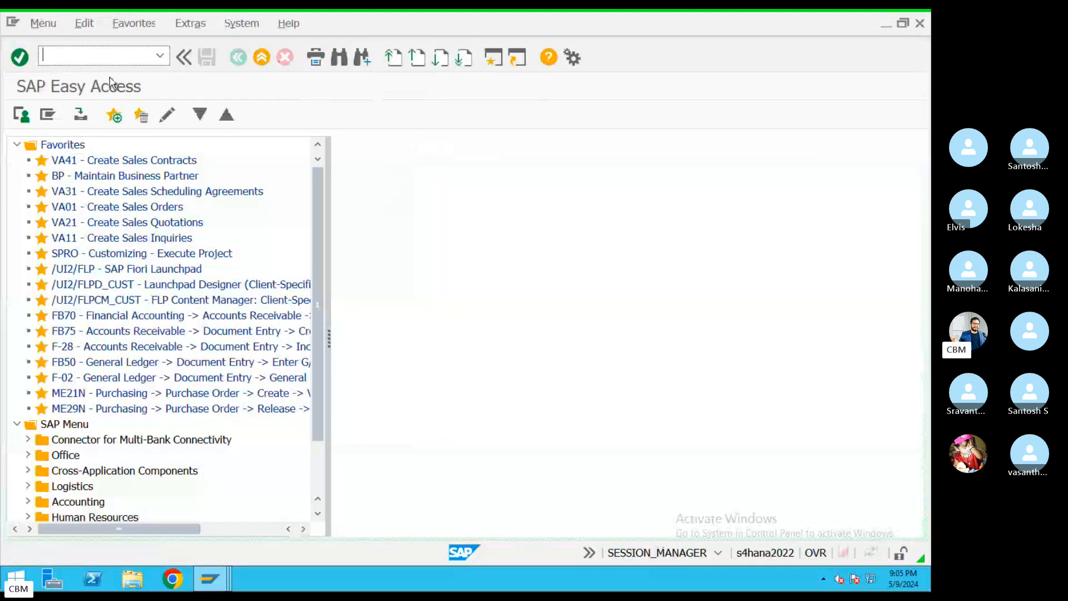
# Open document type AF's details and check its number range 05
pyautogui.press('Return')
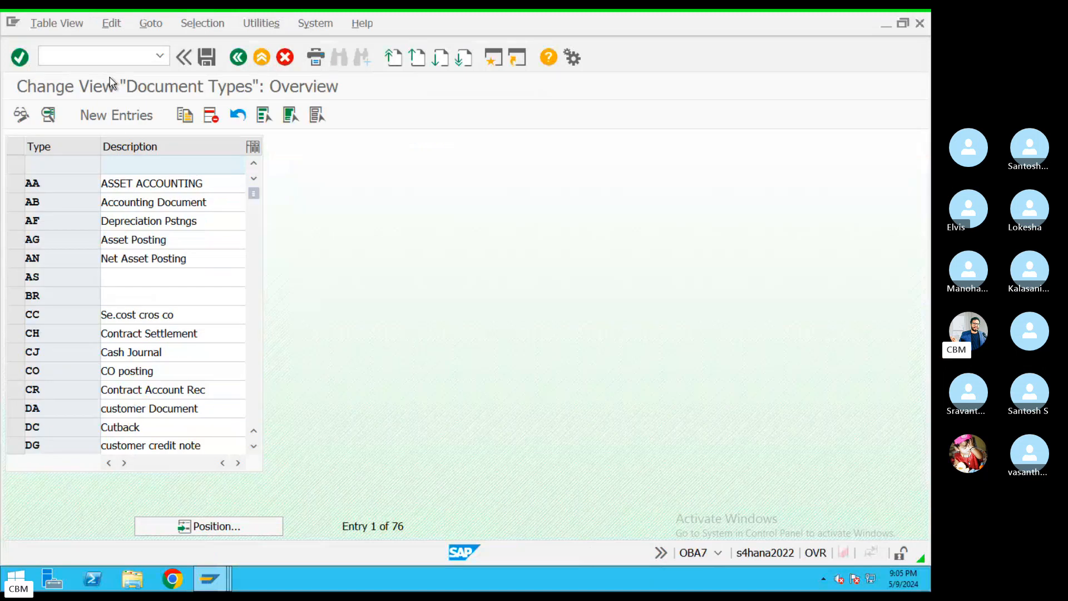
pyautogui.click(229, 527)
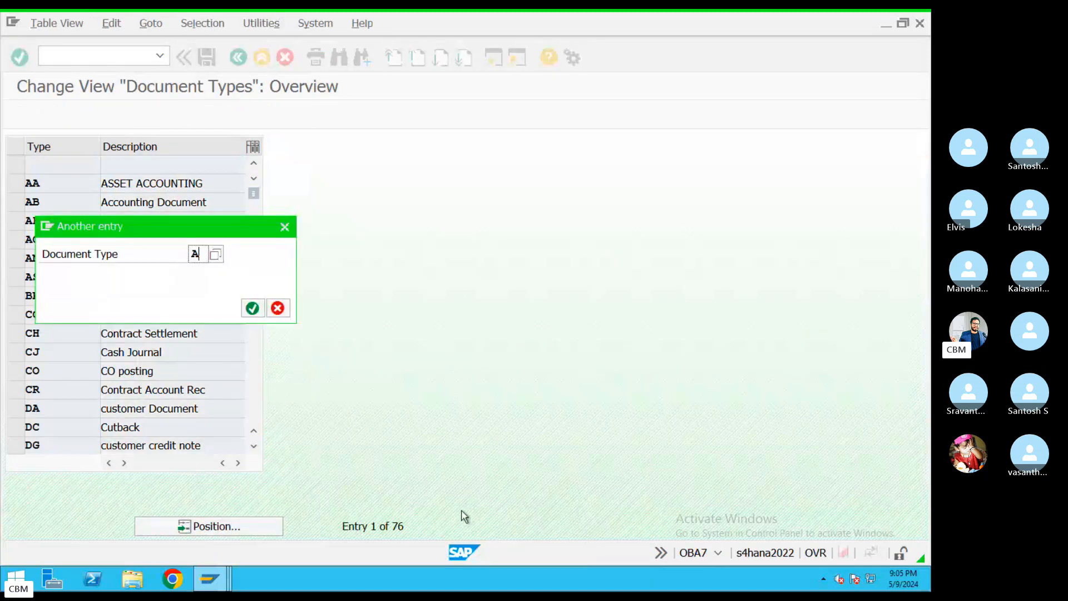
pyautogui.press('Return')
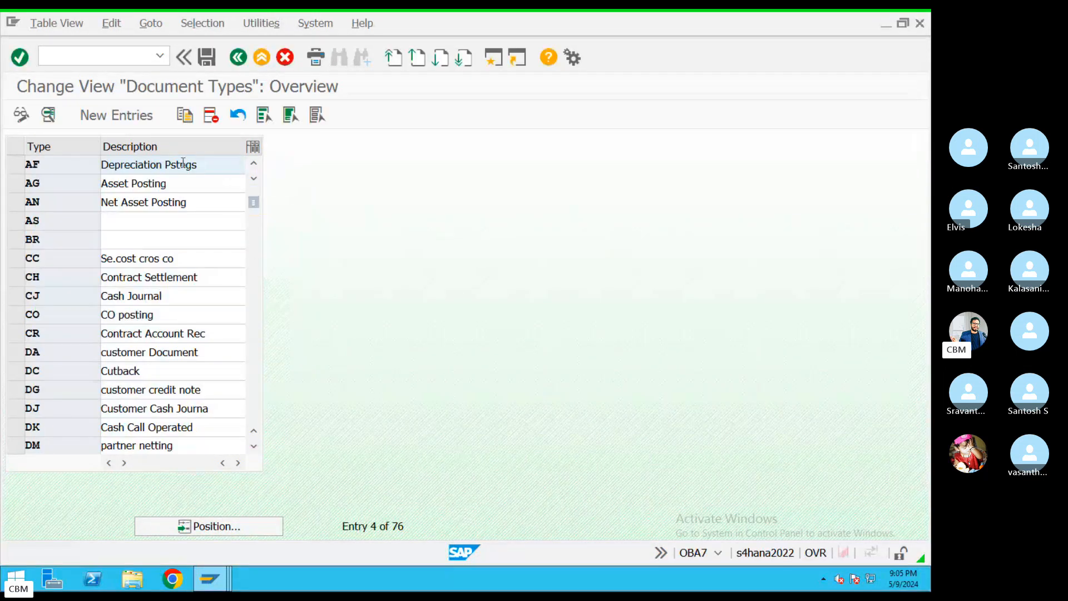
pyautogui.doubleClick(226, 167)
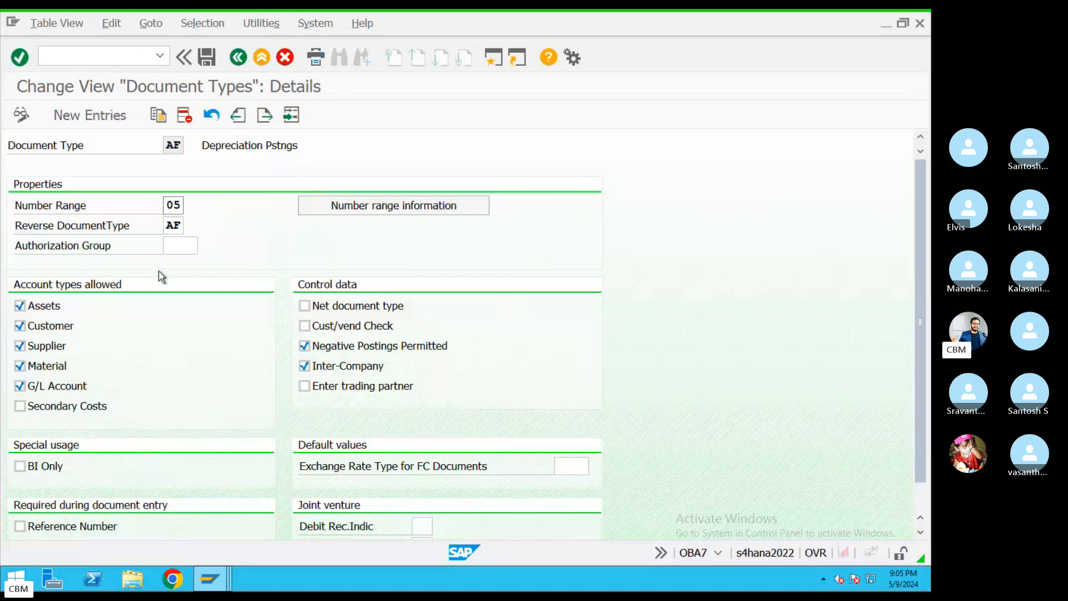
pyautogui.moveTo(165, 205); pyautogui.dragTo(184, 205)
# Switch to the Depreciation Posting Run and rerun KIM's test, which still fails on missing 2024 interval 05
pyautogui.click(210, 579)
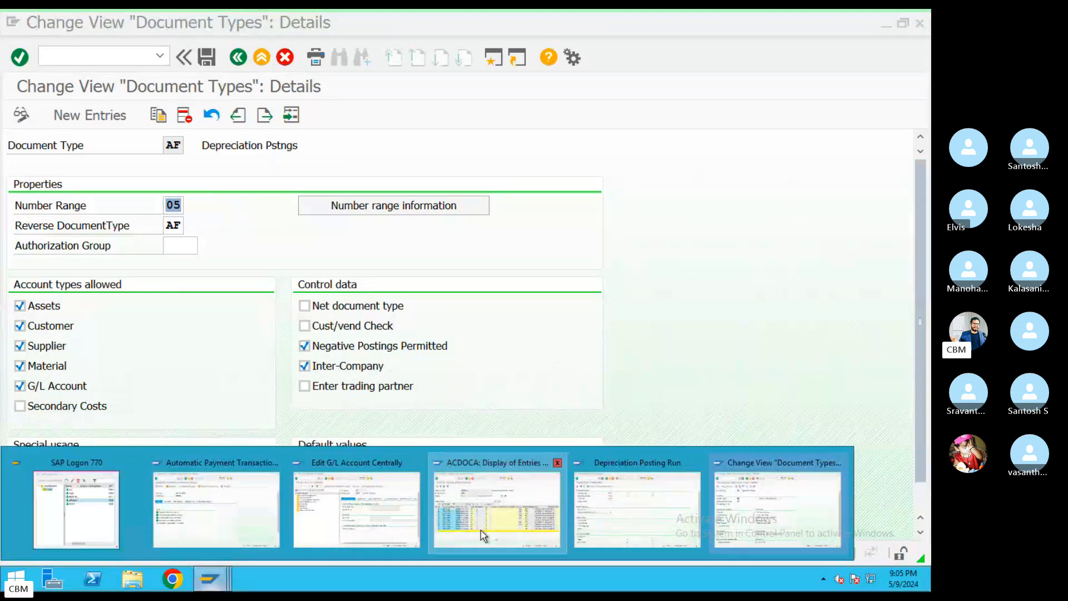
pyautogui.moveTo(481, 530)
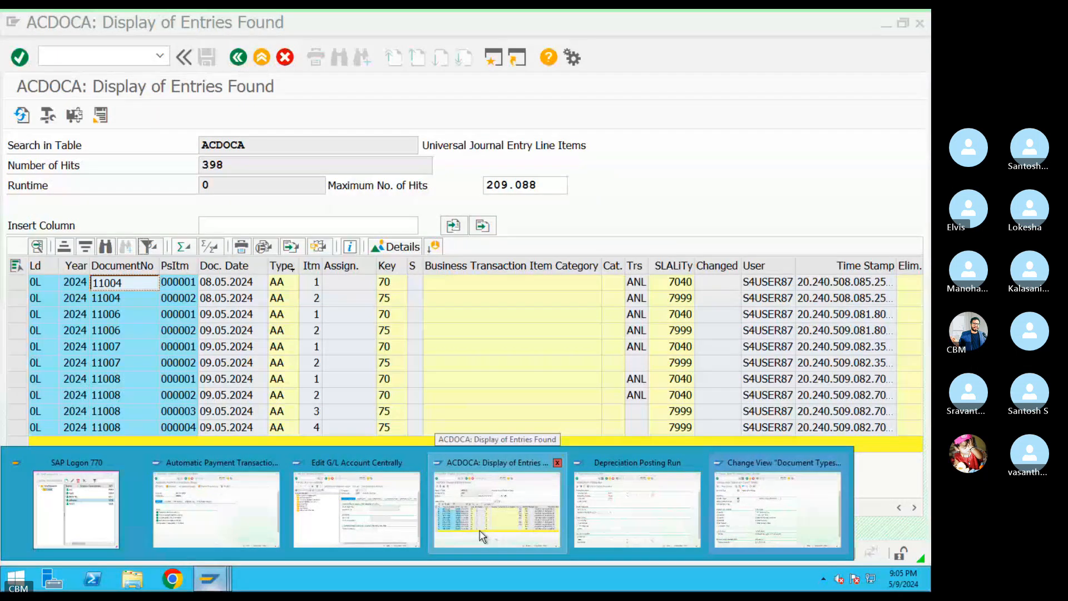
pyautogui.moveTo(366, 526)
pyautogui.moveTo(747, 512)
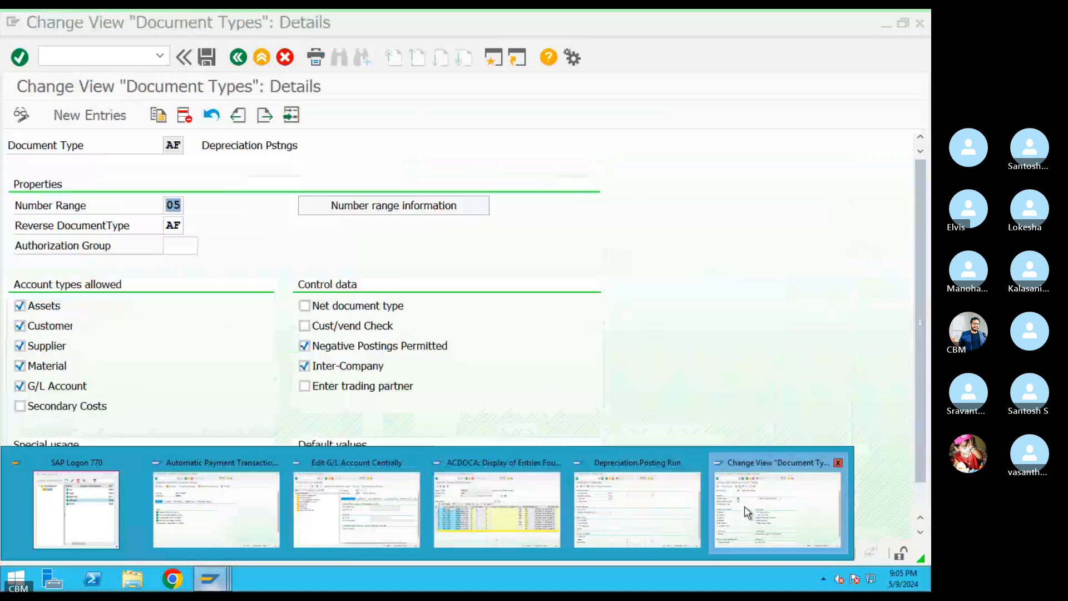
pyautogui.click(629, 523)
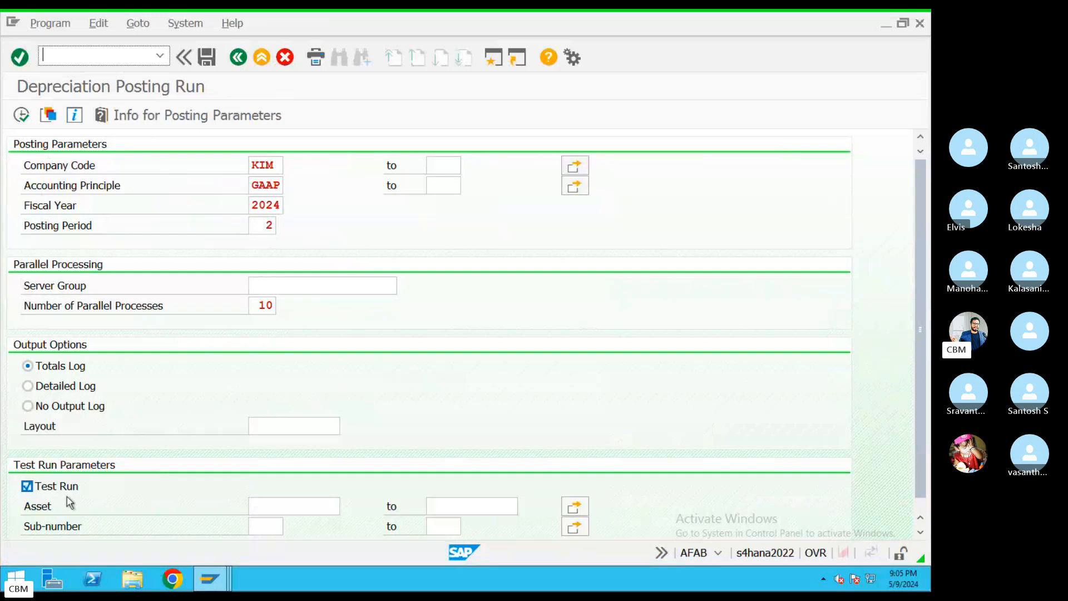
pyautogui.click(21, 115)
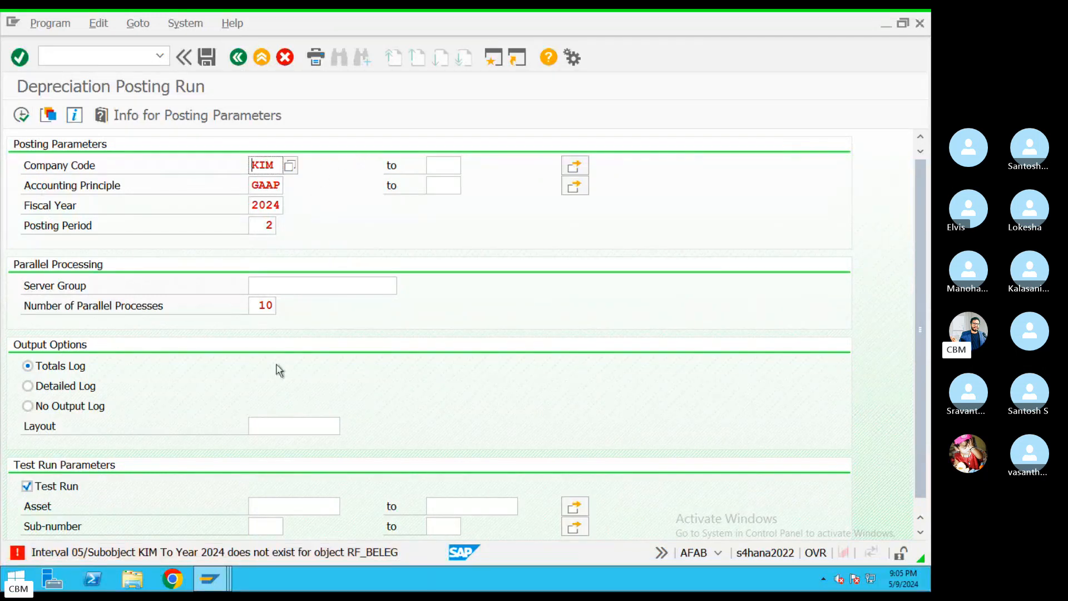
pyautogui.click(208, 579)
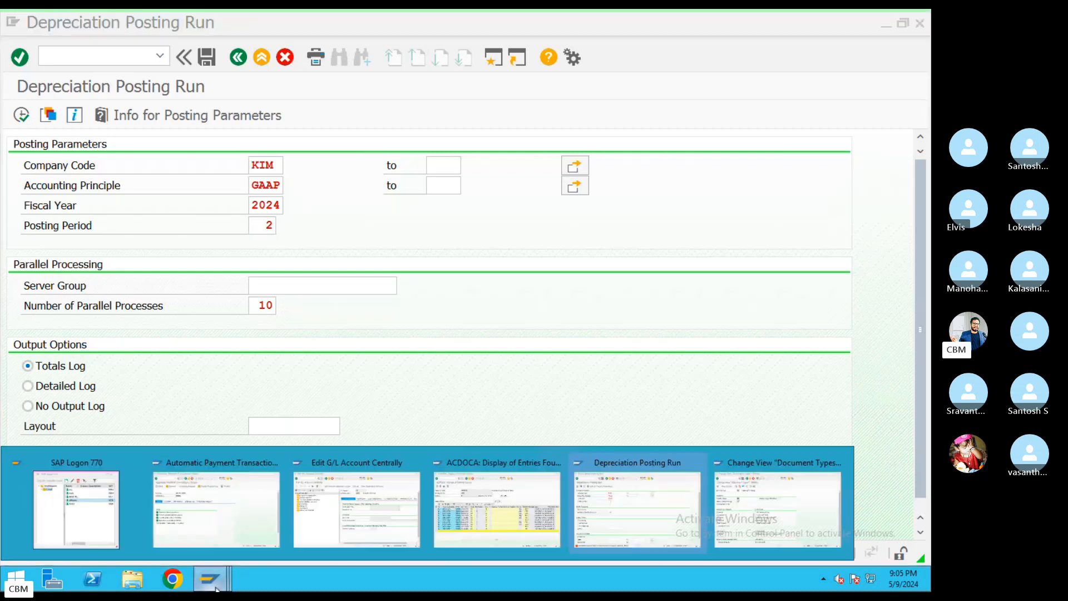
# Open the accounting-document number range intervals for company code KIM for editing
pyautogui.click(746, 528)
pyautogui.click(397, 214)
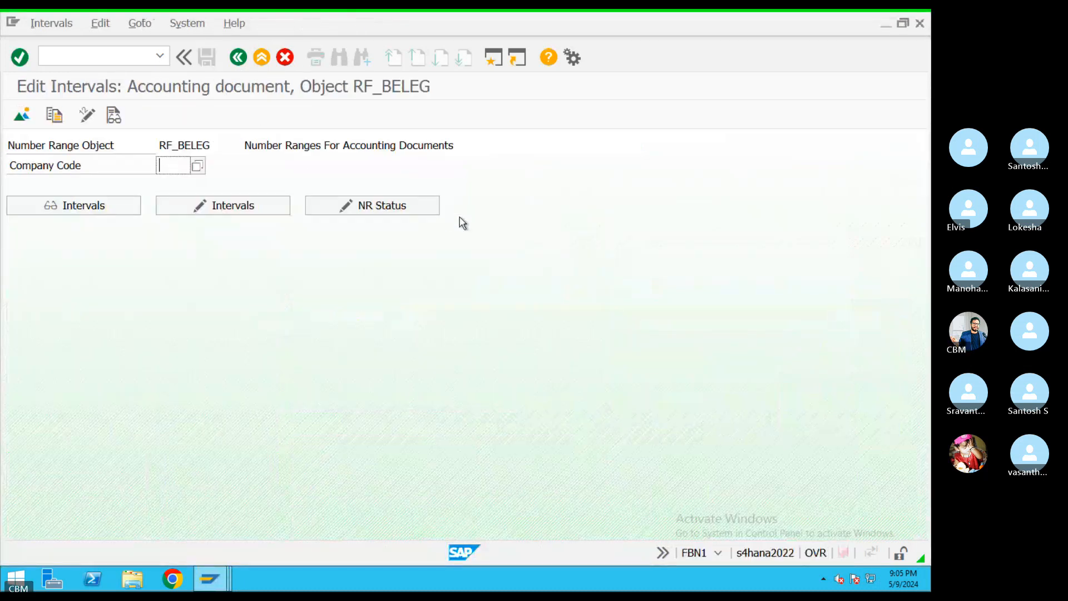
pyautogui.click(167, 165)
pyautogui.click(165, 179)
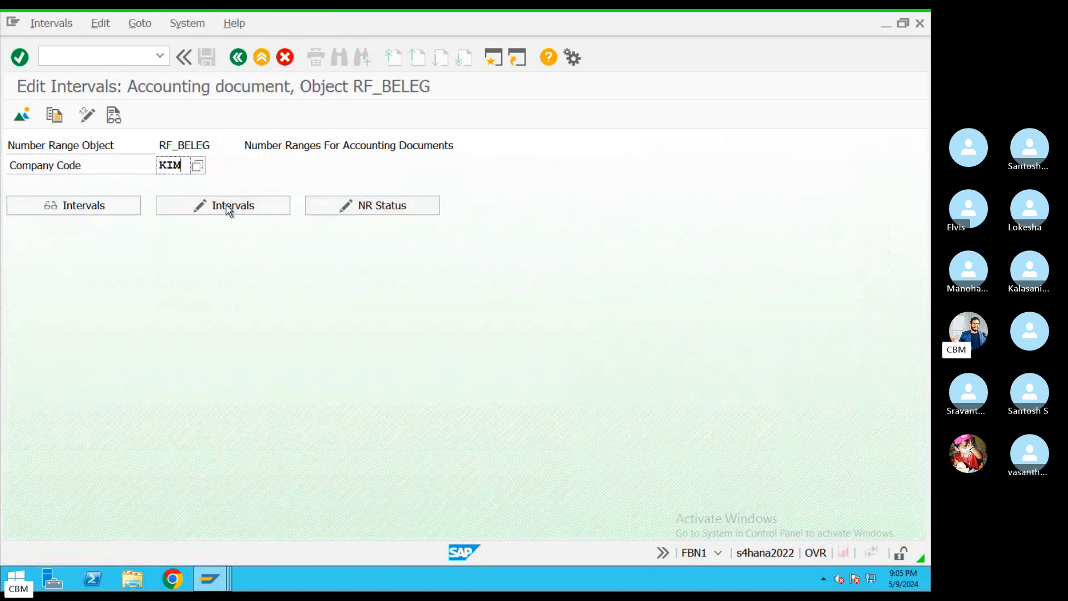
pyautogui.click(229, 207)
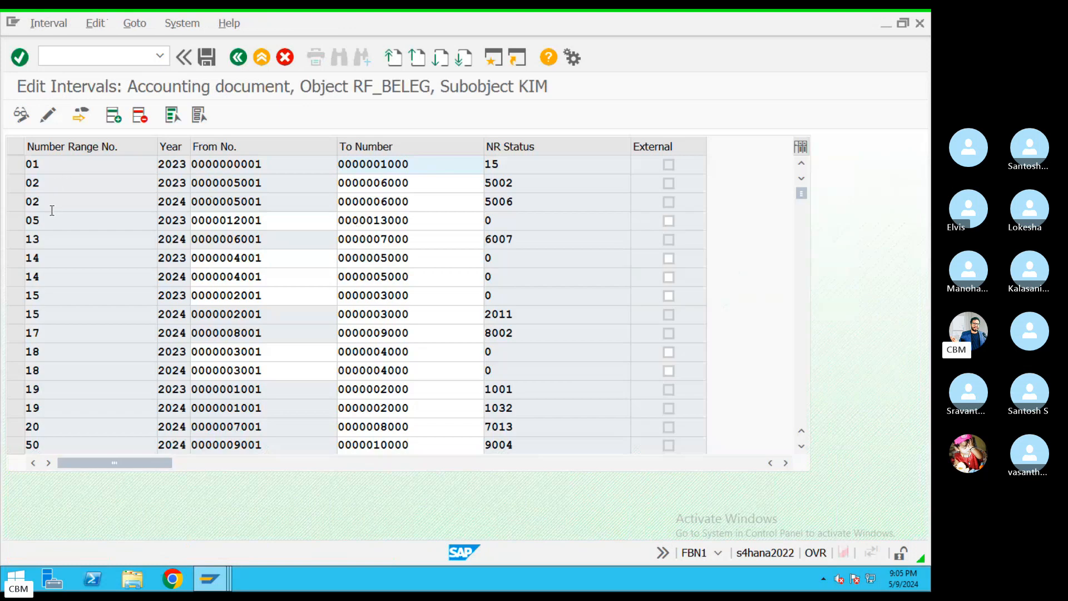
# Delete the 2023 interval 05 and save the deletion
pyautogui.click(172, 221)
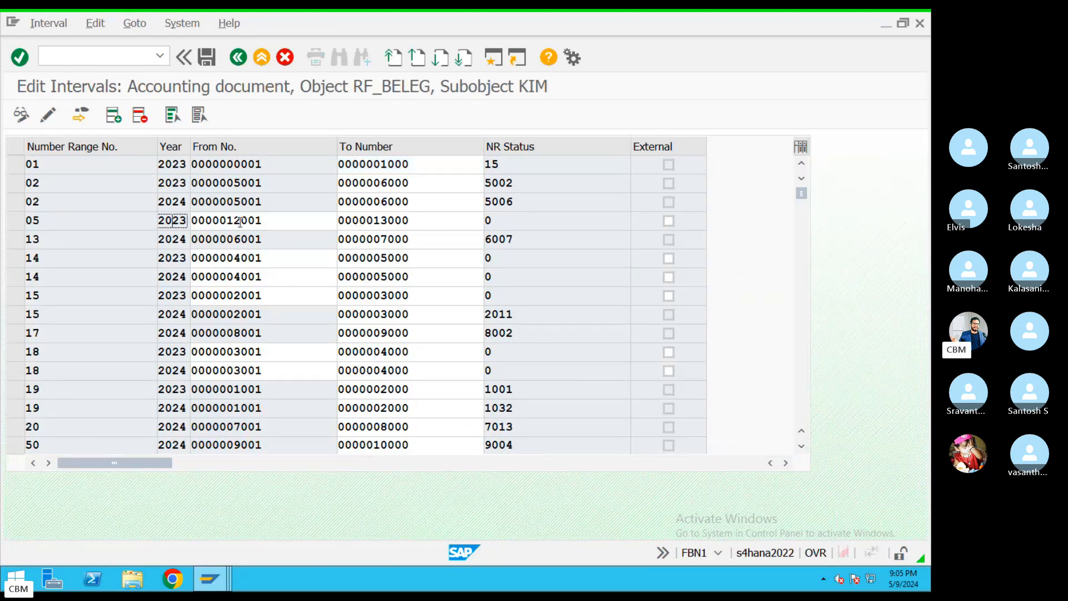
pyautogui.moveTo(241, 221); pyautogui.dragTo(52, 225)
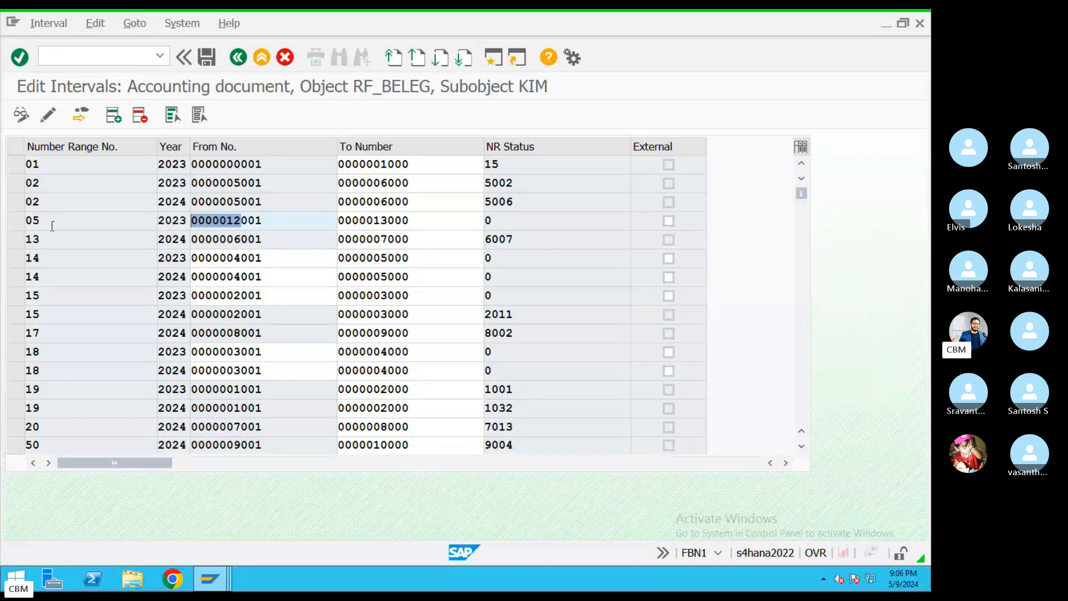
pyautogui.click(12, 221)
pyautogui.click(140, 115)
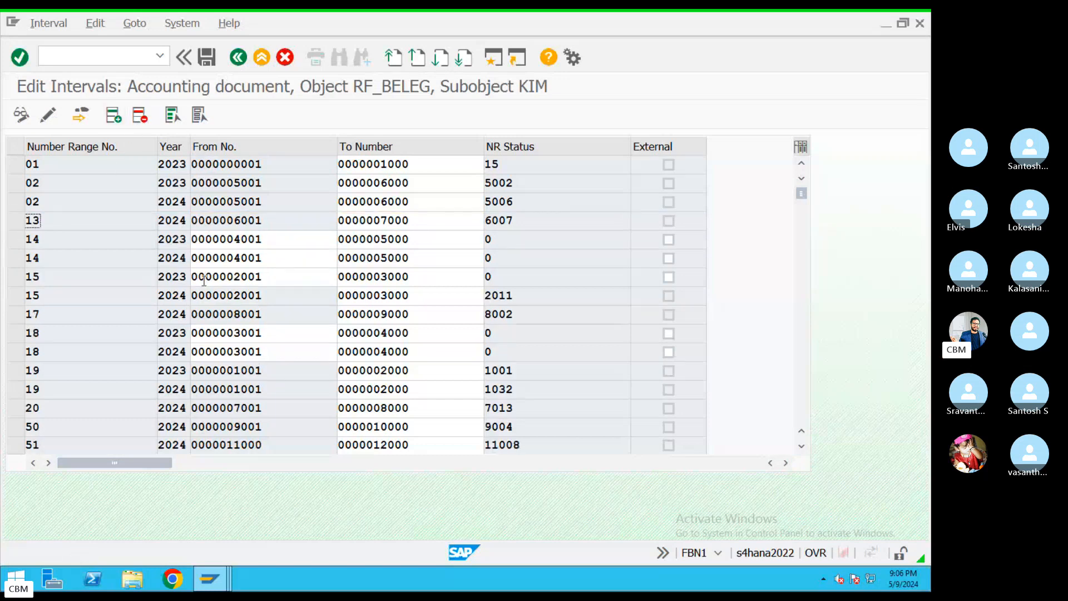
pyautogui.click(210, 63)
pyautogui.press('Return')
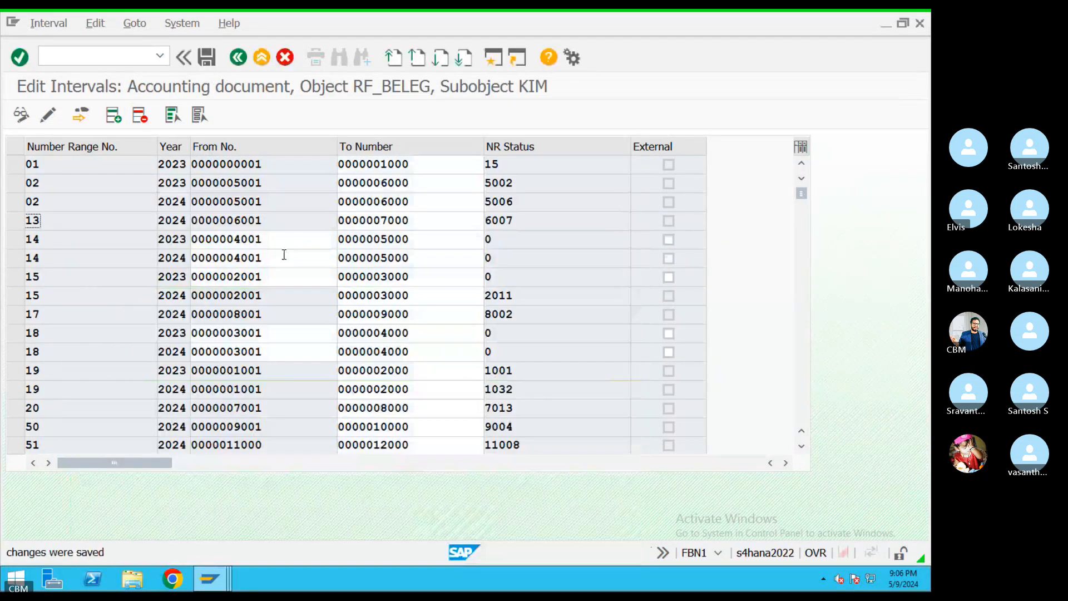
# Insert a new interval row 05 for fiscal year 2024 with provisional number bounds
pyautogui.click(114, 115)
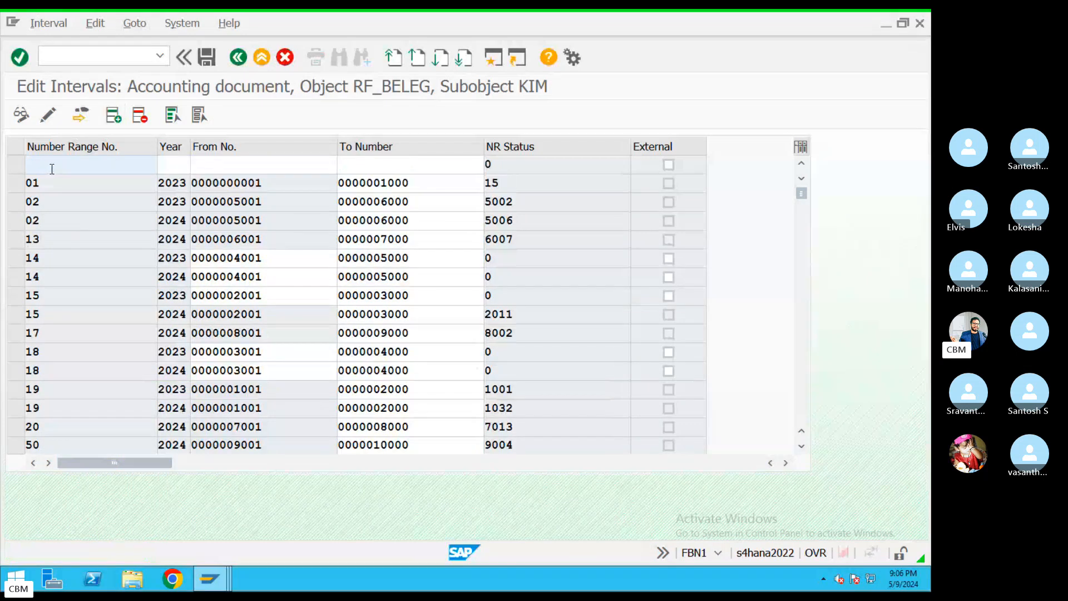
pyautogui.write('05')
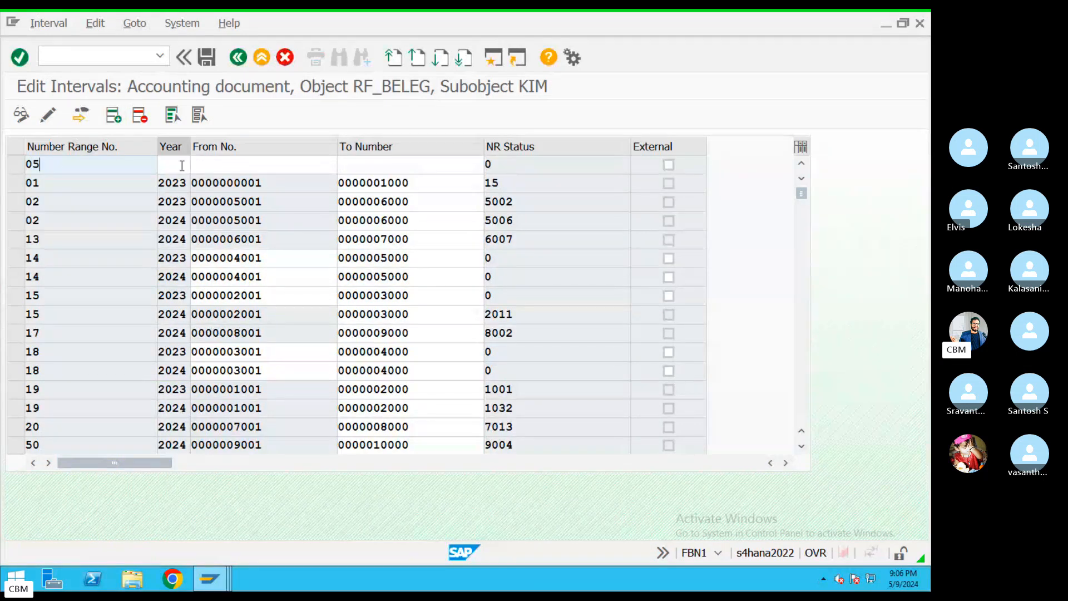
pyautogui.click(178, 166)
pyautogui.write('202')
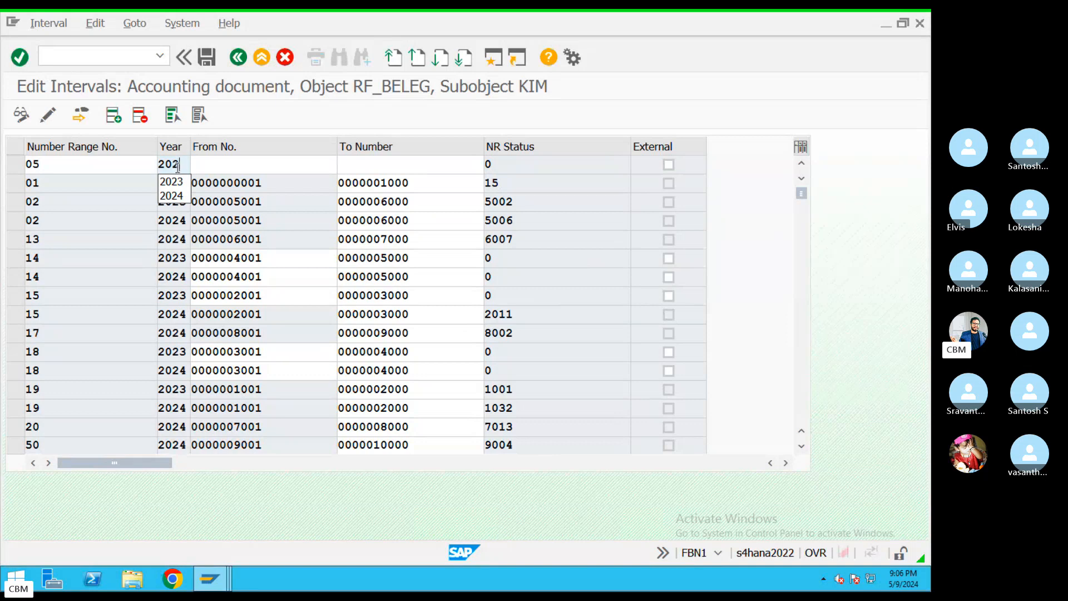
pyautogui.write('4')
pyautogui.click(217, 167)
pyautogui.write('1')
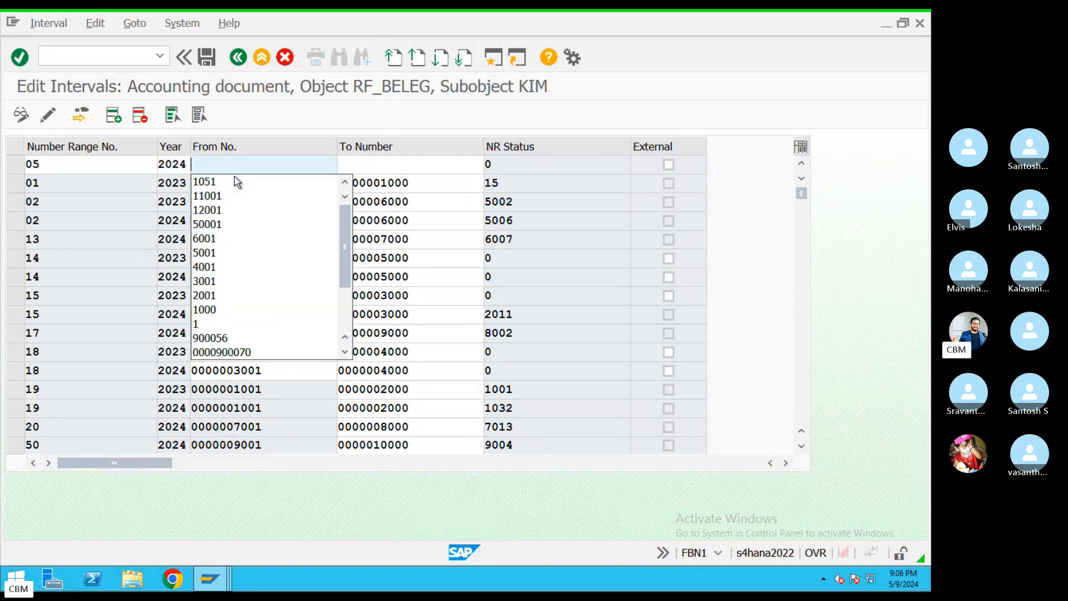
pyautogui.click(234, 198)
pyautogui.click(356, 170)
pyautogui.click(356, 171)
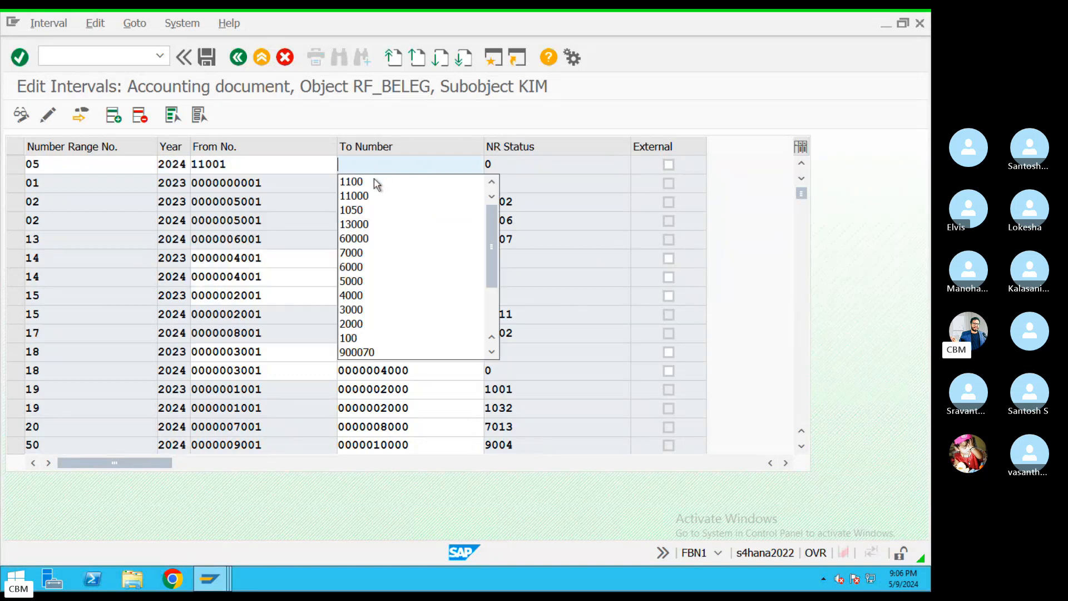
pyautogui.write('12000')
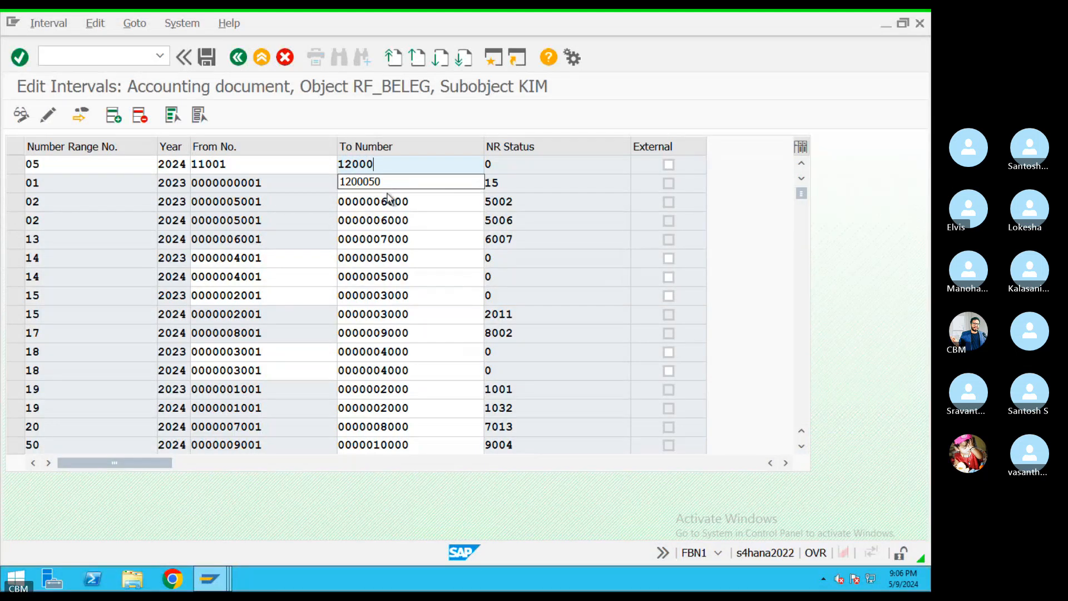
pyautogui.moveTo(375, 164); pyautogui.dragTo(190, 165)
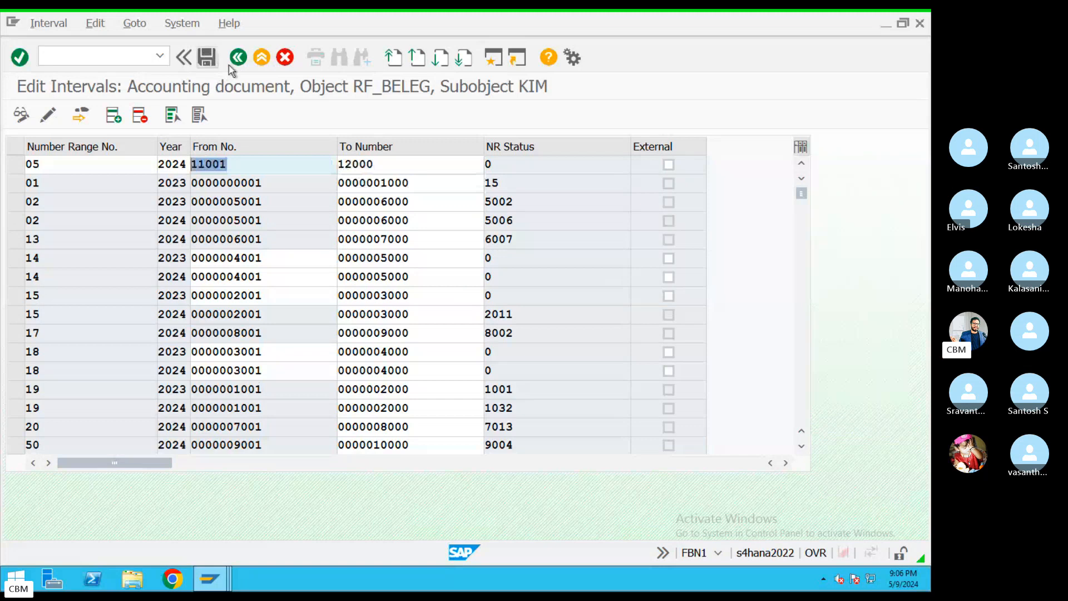
pyautogui.press('Return')
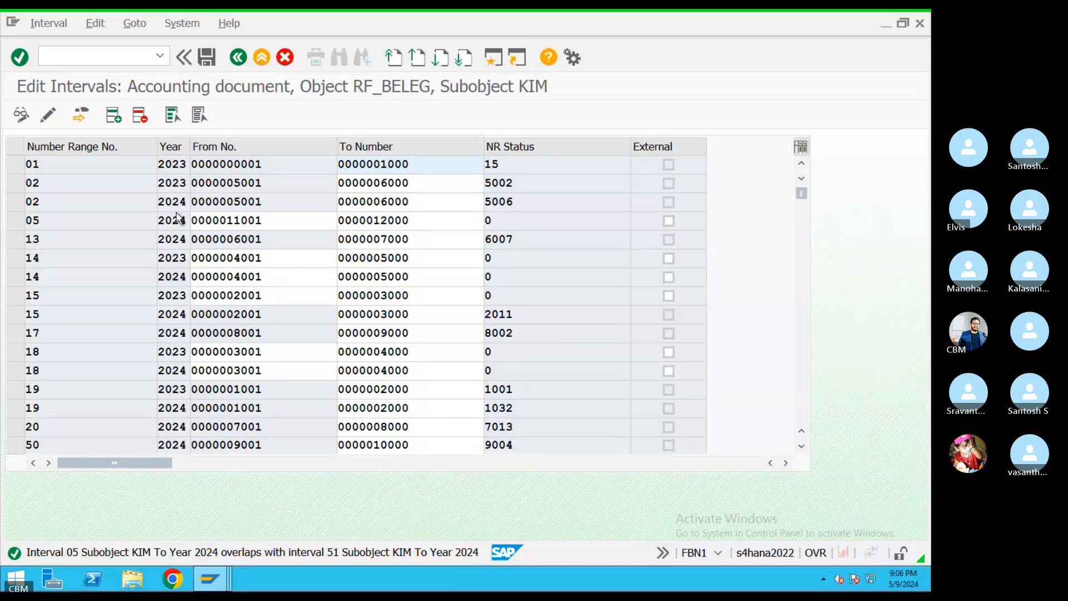
# Correct interval 05's bounds to 12001–13000, save, and return to the start screen
pyautogui.moveTo(284, 217); pyautogui.dragTo(168, 227)
pyautogui.write('12')
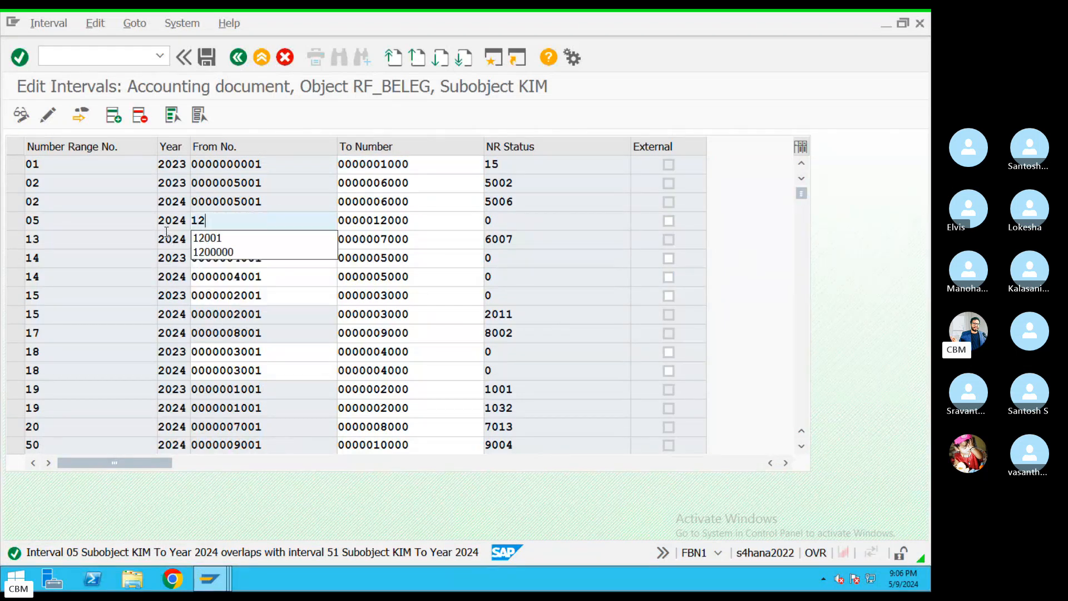
pyautogui.click(203, 238)
pyautogui.press('Tab')
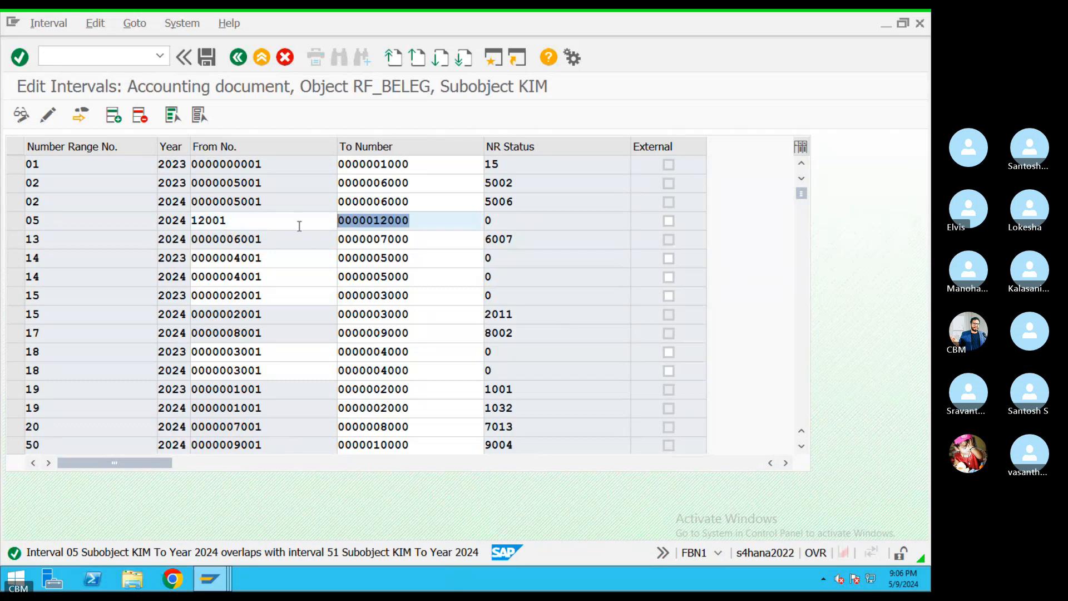
pyautogui.write('130000')
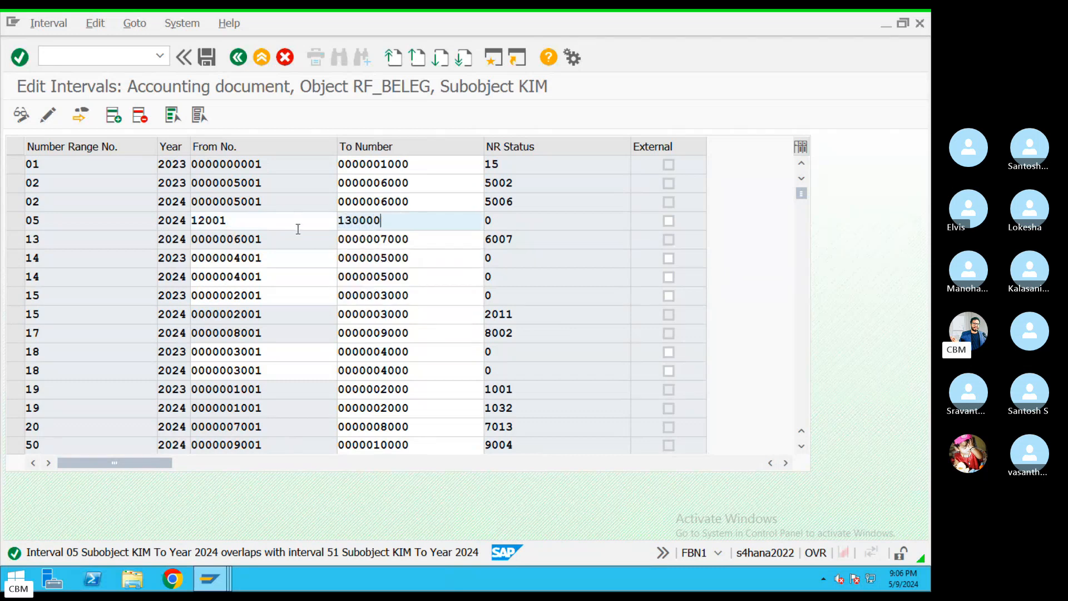
pyautogui.press('BackSpace')
pyautogui.click(205, 56)
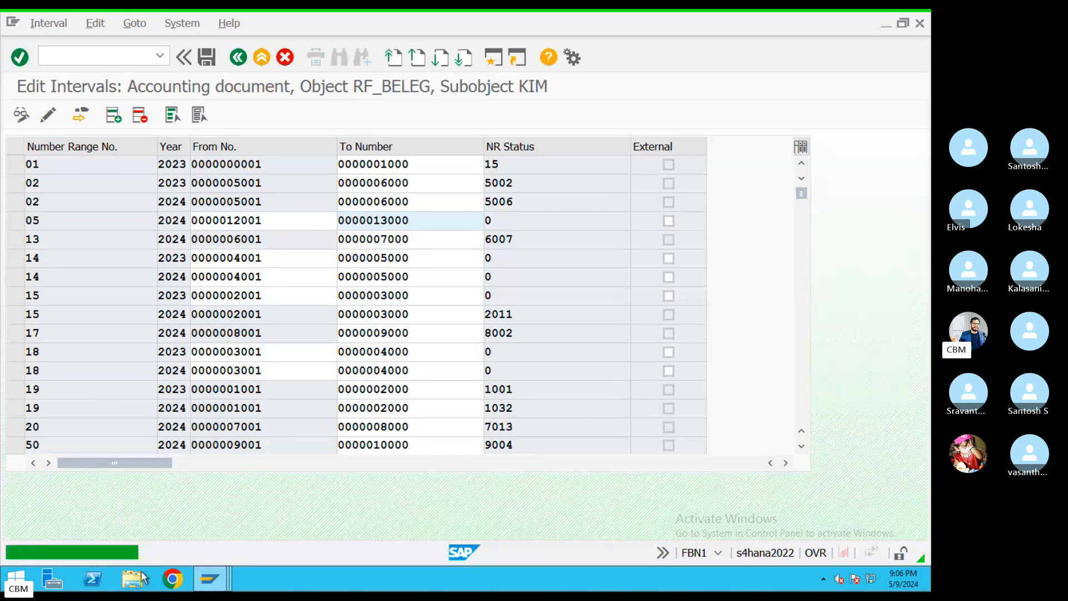
pyautogui.click(240, 62)
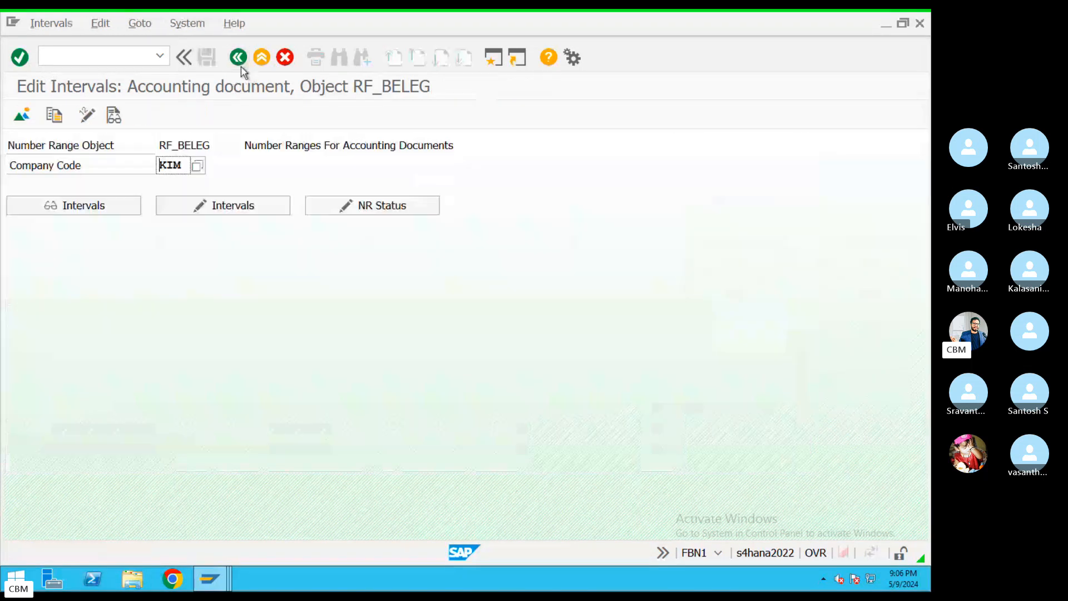
# Switch back to AFAB and rerun KIM's depreciation test, continuing past the online asset limit
pyautogui.click(210, 579)
pyautogui.click(616, 527)
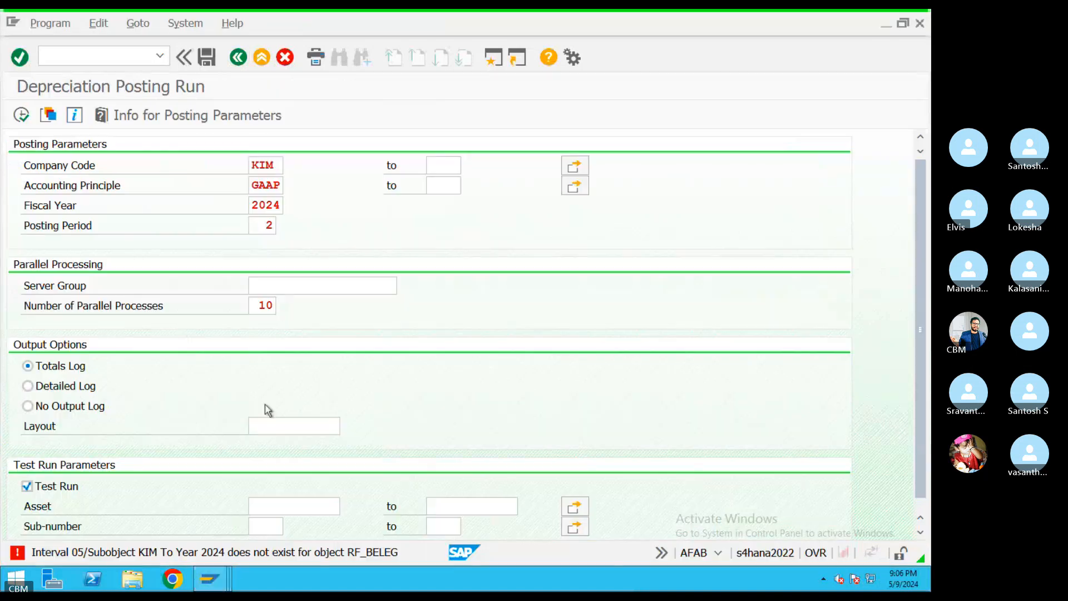
pyautogui.click(25, 121)
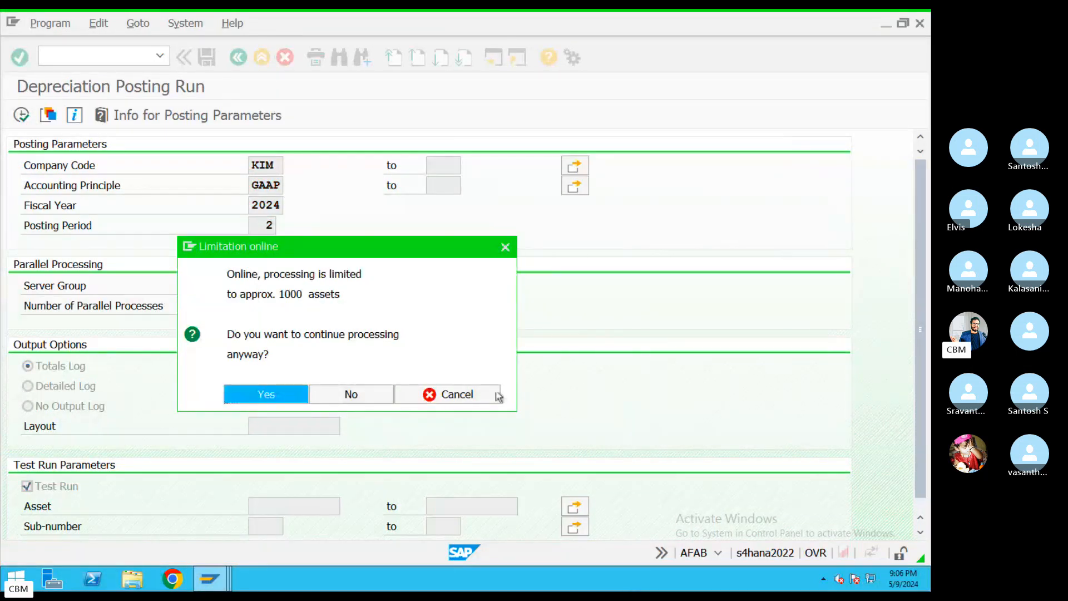
pyautogui.press('Return')
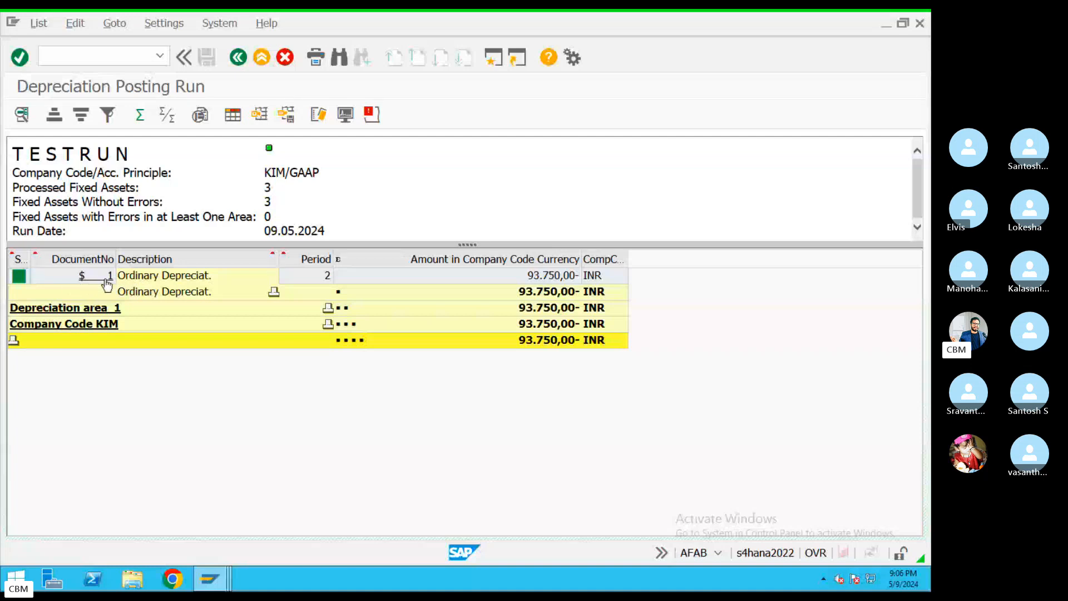
# Review the 93.750,00 INR document line items and message log, then return to the run parameters
pyautogui.click(94, 279)
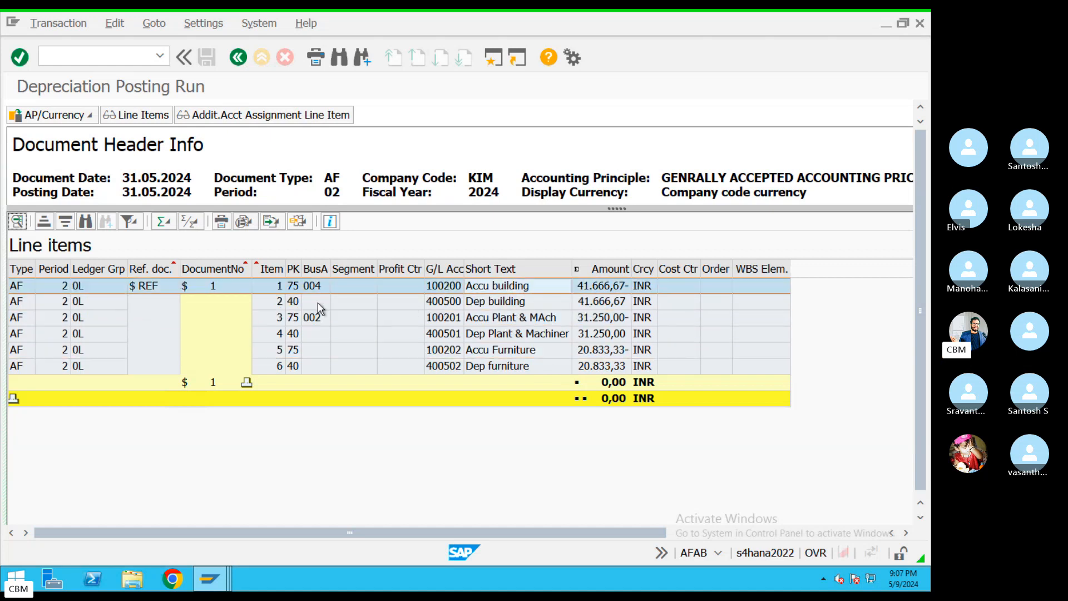
pyautogui.click(239, 57)
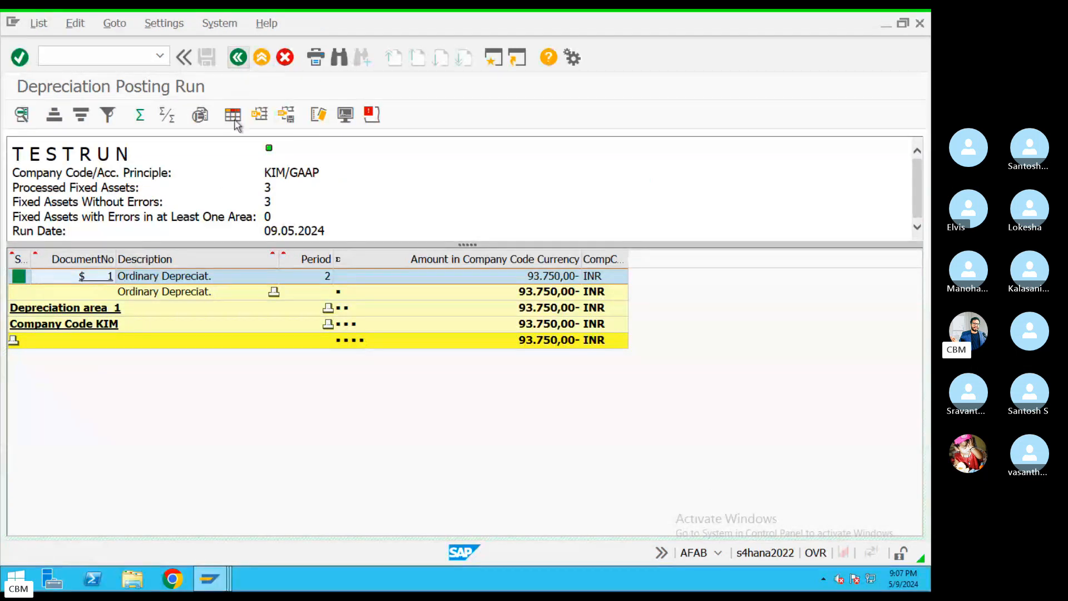
pyautogui.click(371, 114)
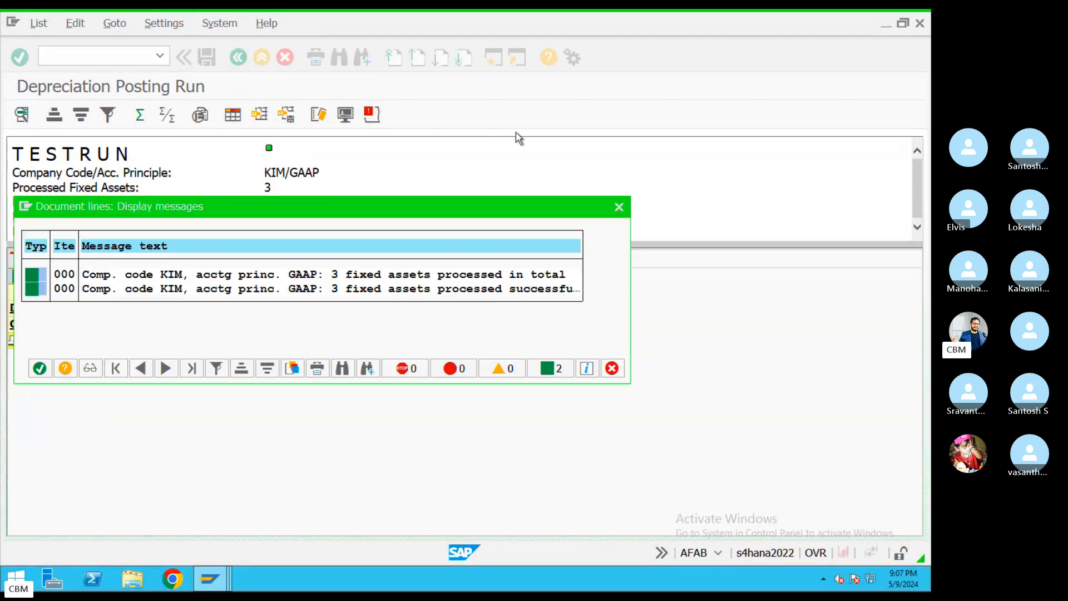
pyautogui.click(619, 207)
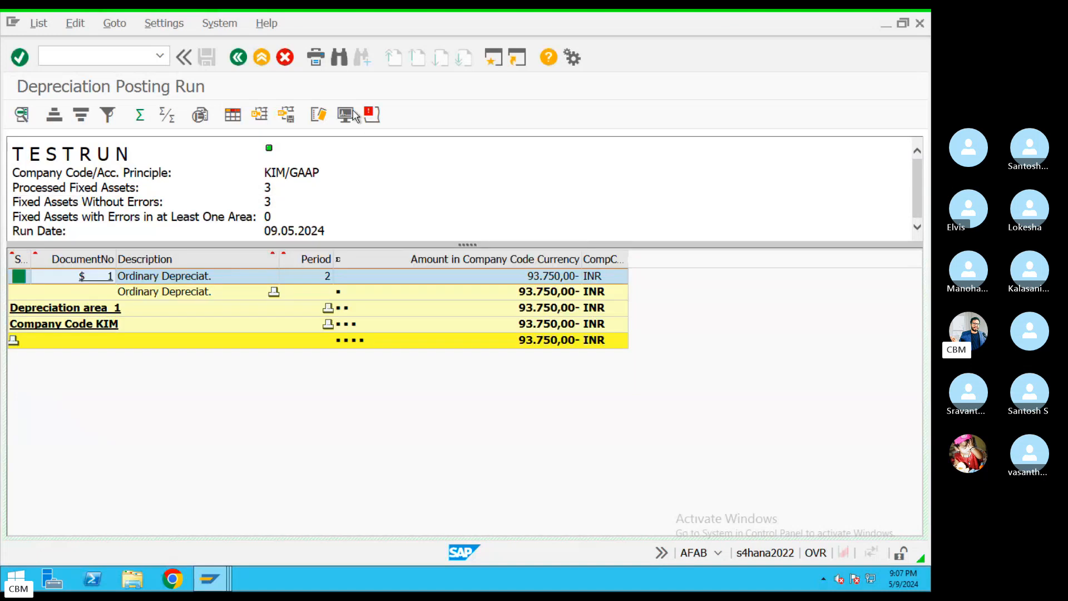
pyautogui.click(245, 61)
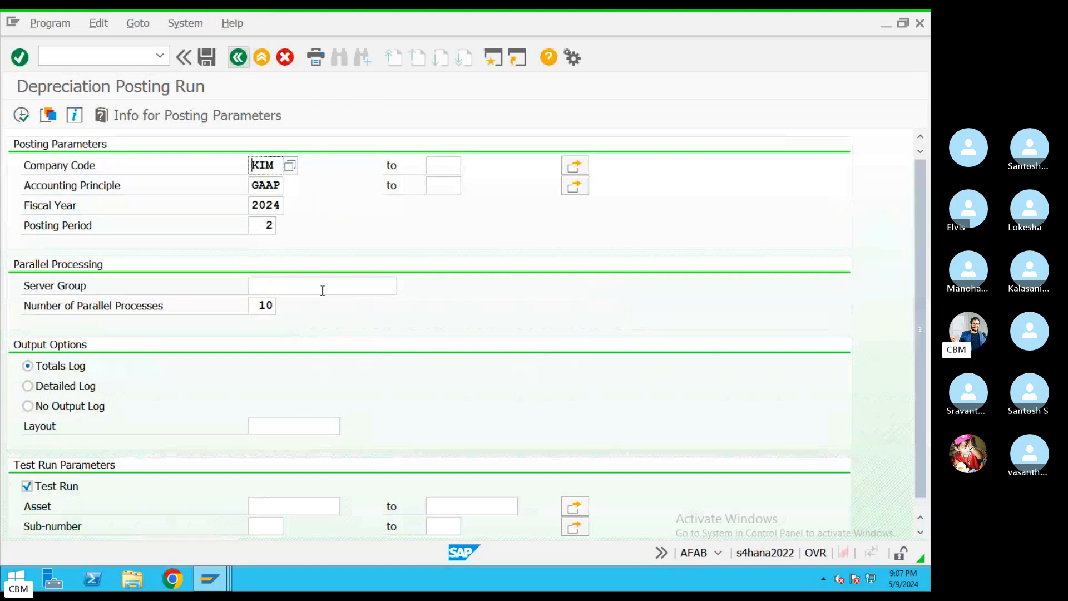
# Turn off Test Run, execute the posting, and dismiss the background-only processing notice
pyautogui.scroll(-1, 921, 362)
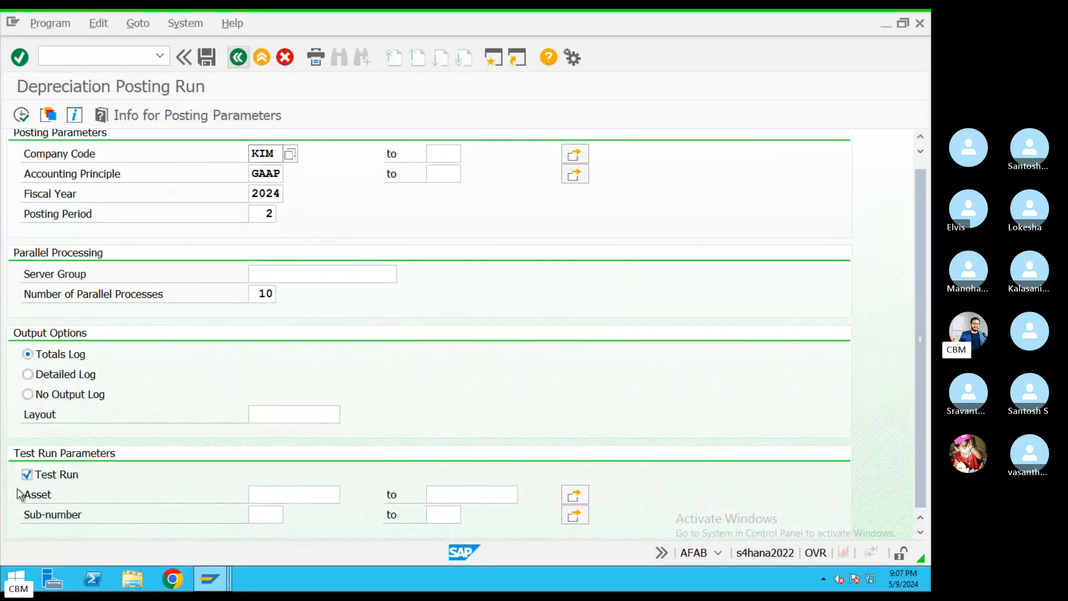
pyautogui.click(32, 478)
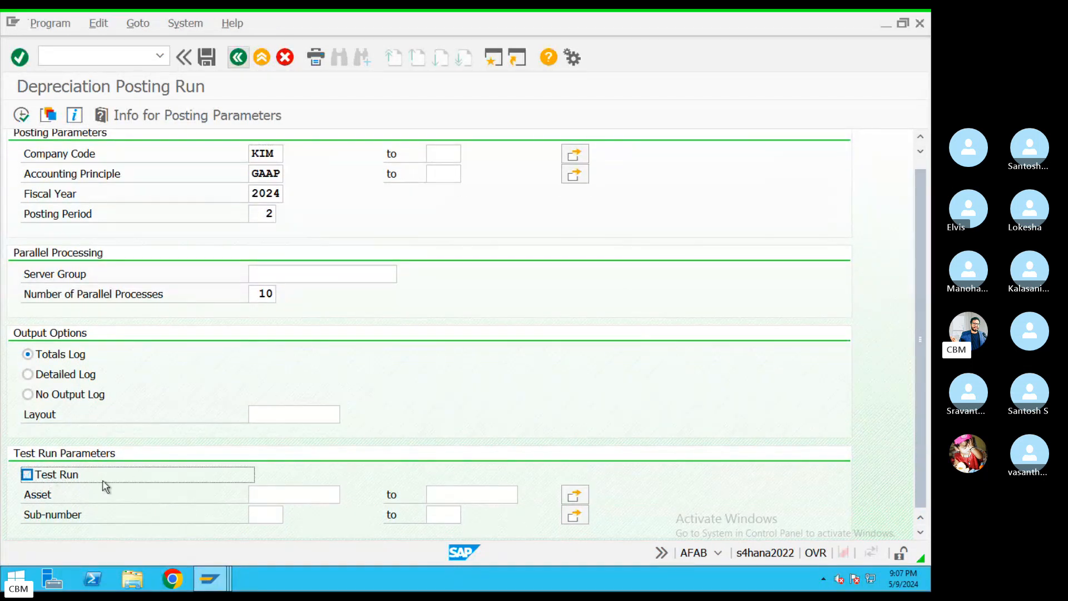
pyautogui.click(22, 115)
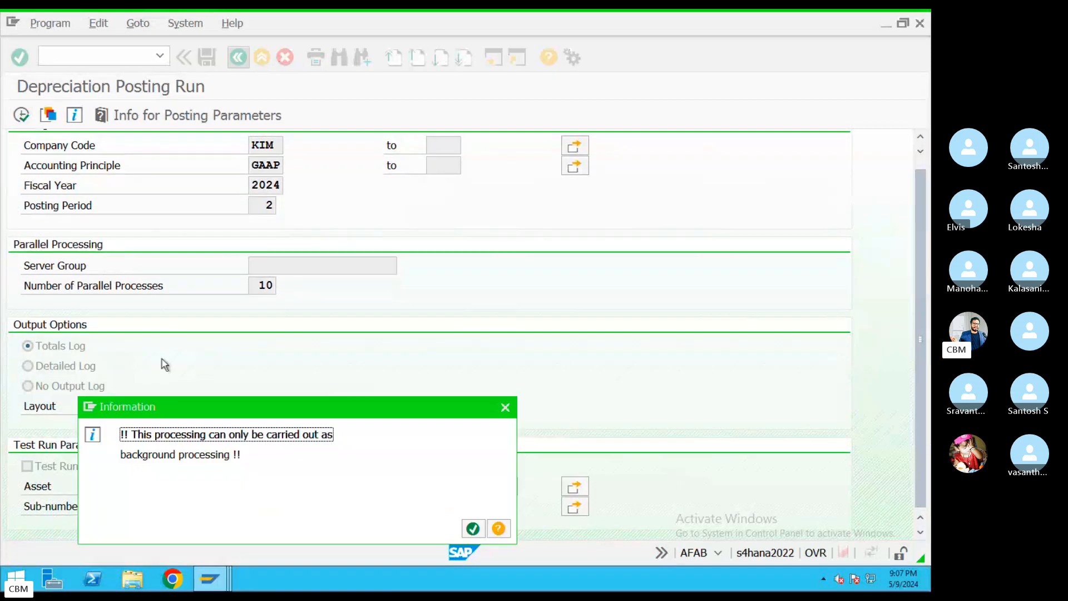
pyautogui.moveTo(130, 435); pyautogui.dragTo(249, 452)
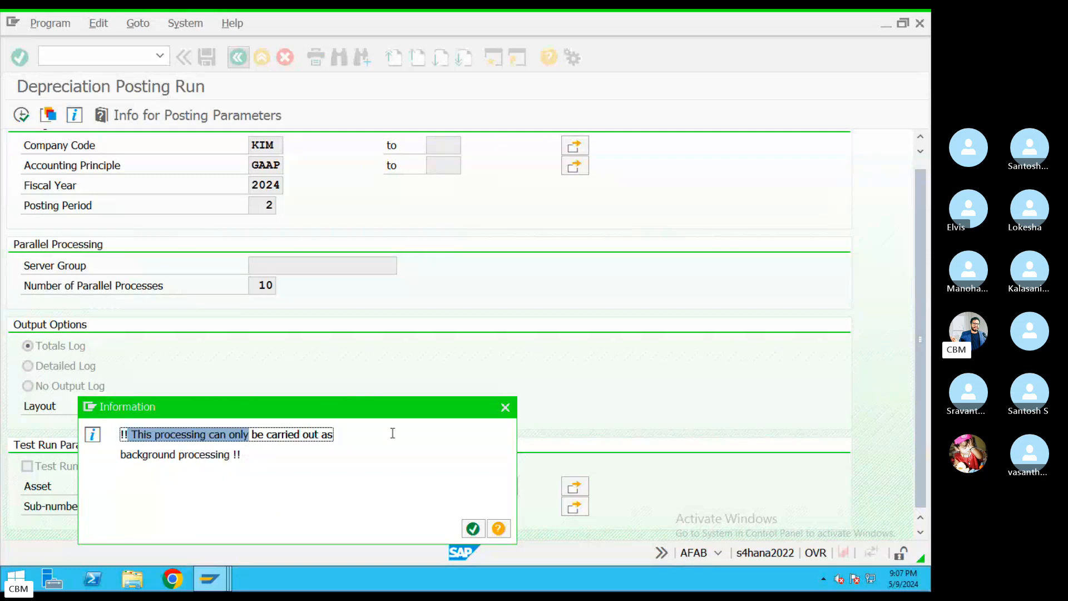
pyautogui.click(506, 406)
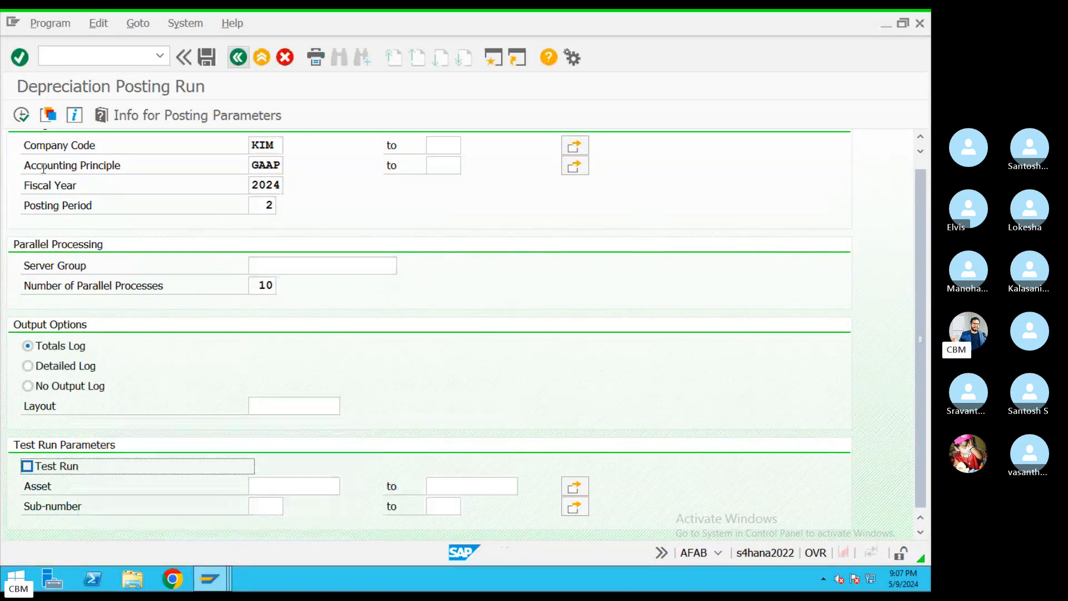
# Schedule the posting as an immediate background job with output device LP01
pyautogui.click(49, 25)
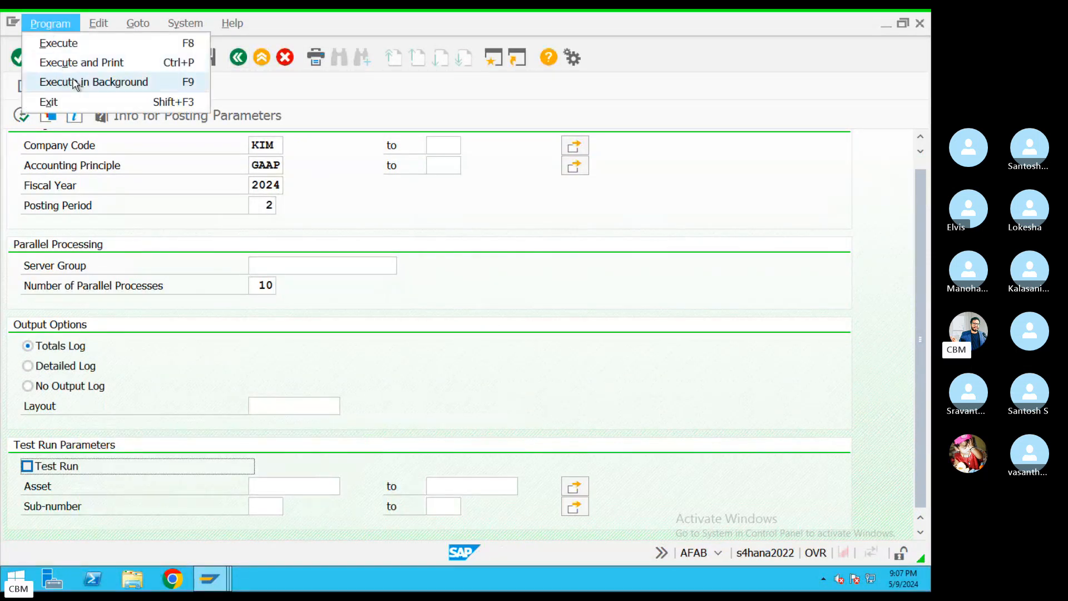
pyautogui.click(89, 84)
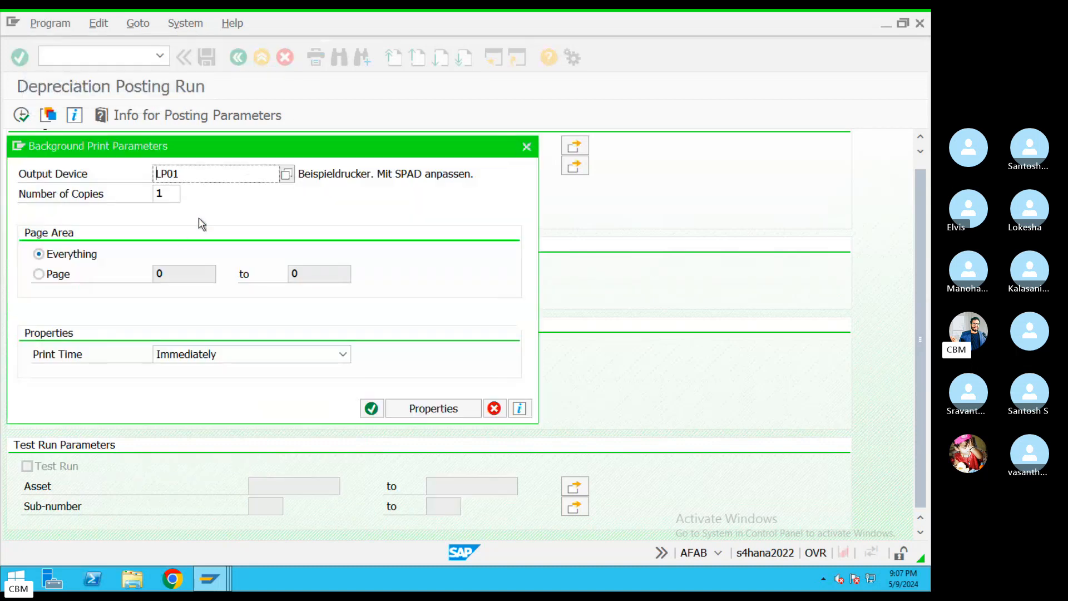
pyautogui.moveTo(180, 179); pyautogui.dragTo(26, 199)
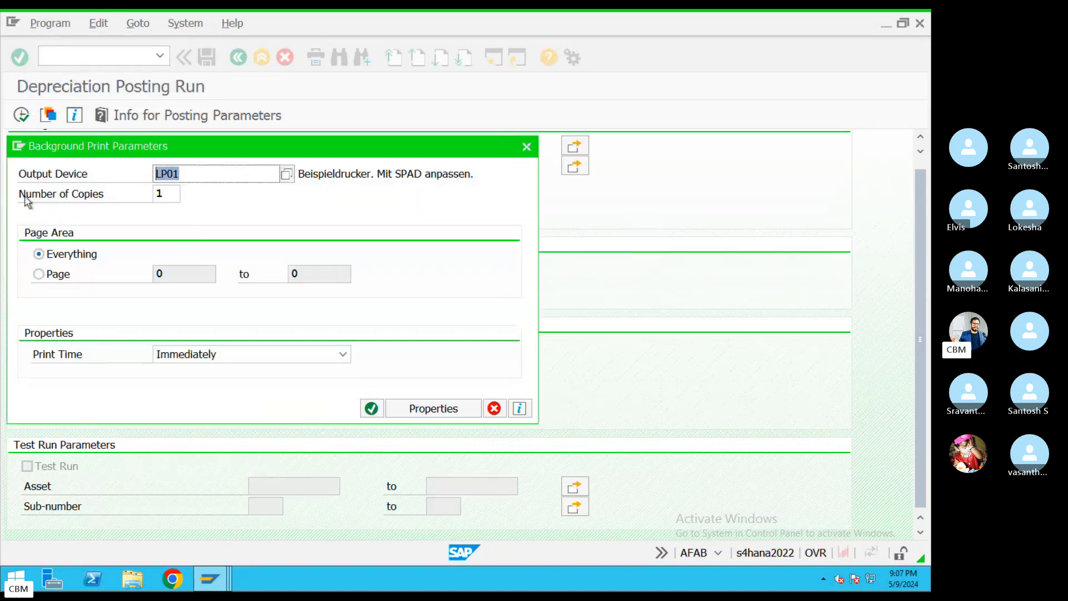
pyautogui.click(372, 410)
pyautogui.click(89, 162)
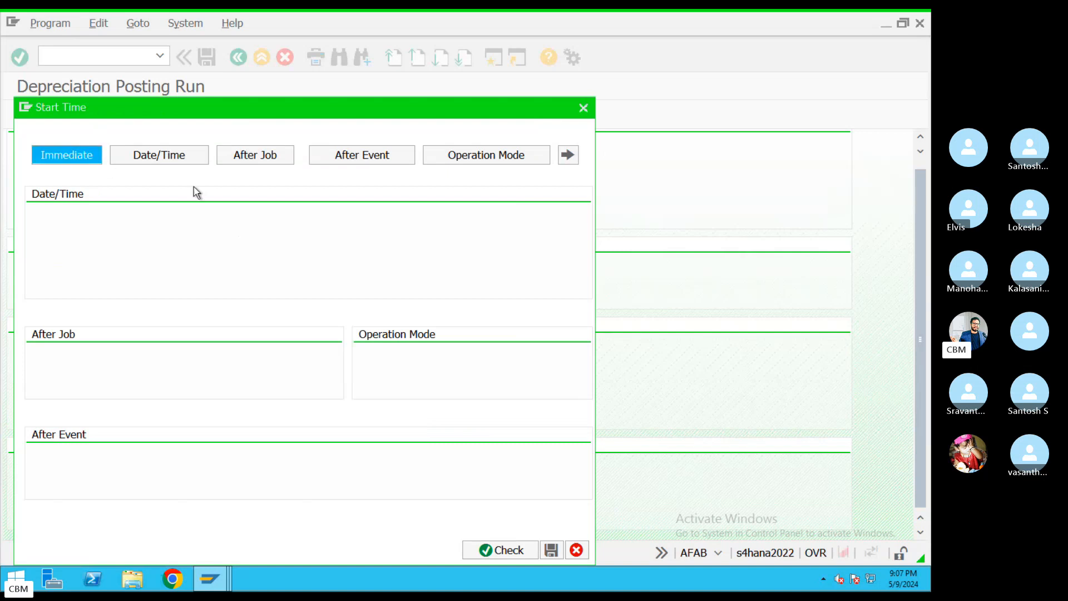
pyautogui.click(328, 549)
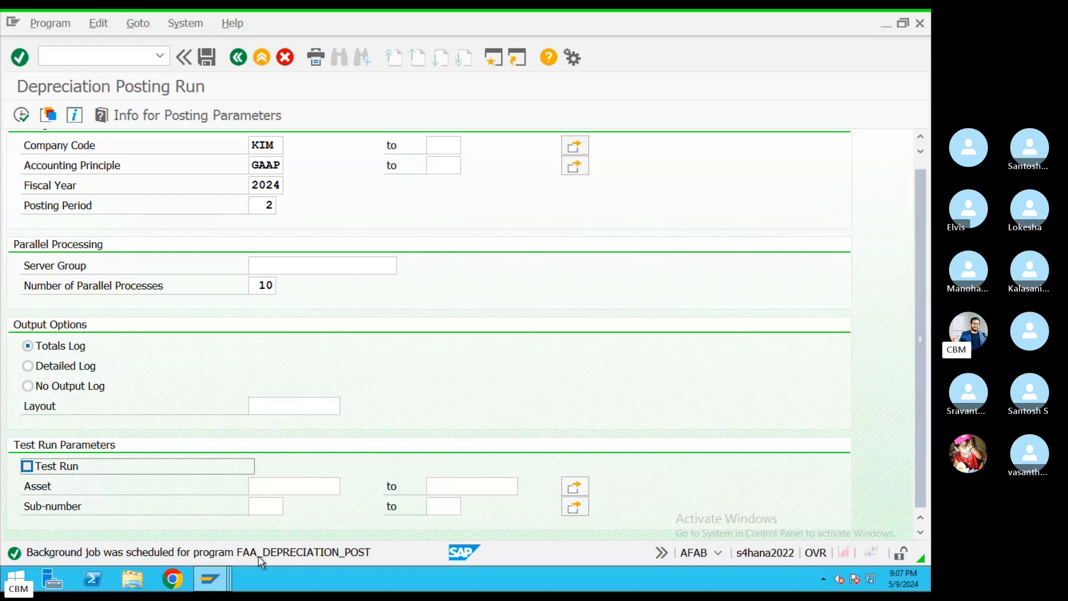
# Open the Job Overview and list today's background jobs
pyautogui.click(185, 23)
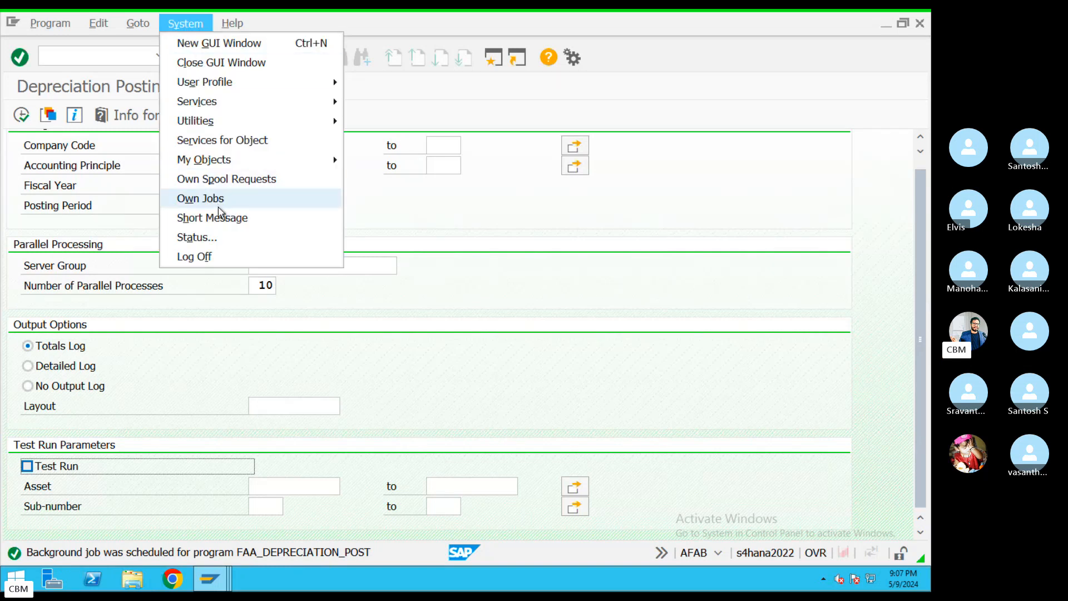
pyautogui.moveTo(215, 103)
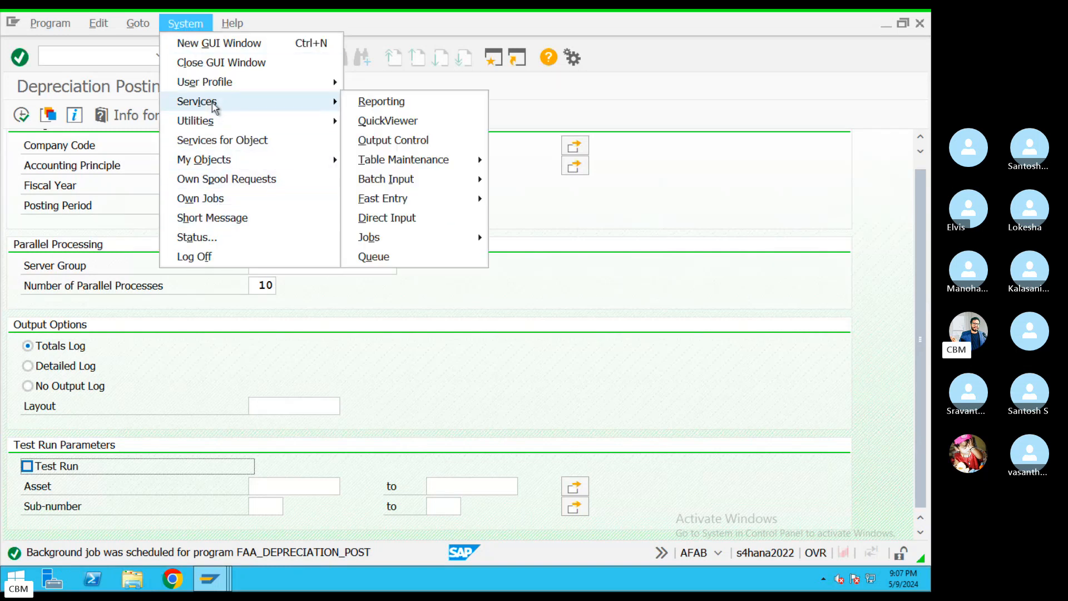
pyautogui.moveTo(399, 240)
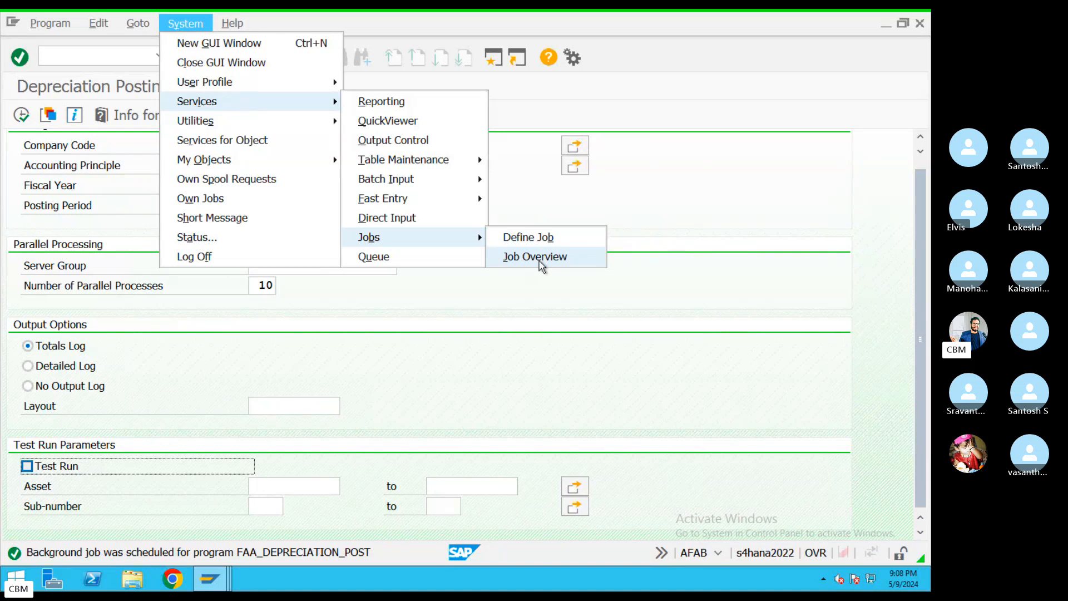
pyautogui.click(540, 262)
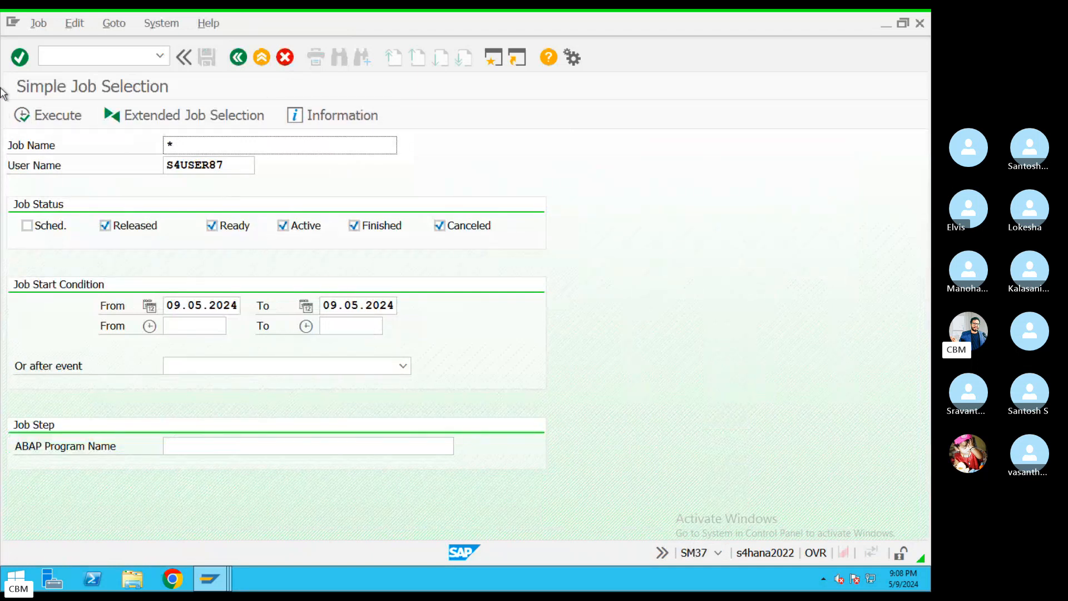
pyautogui.click(60, 125)
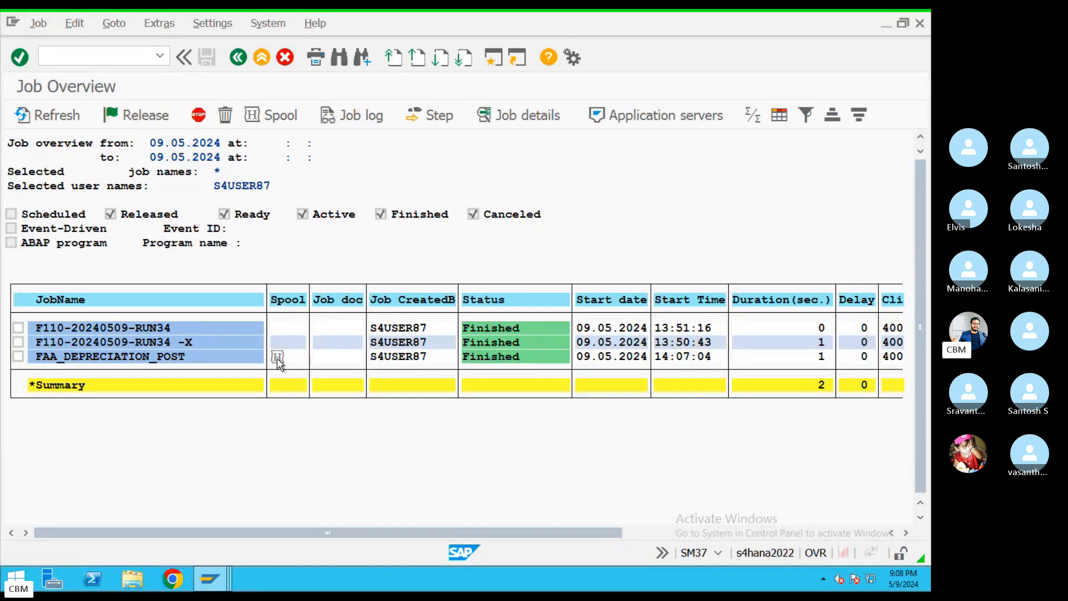
# Check spool request 1867: document 12001 posted for period 2 at 93.750,00- INR
pyautogui.click(278, 358)
pyautogui.click(117, 191)
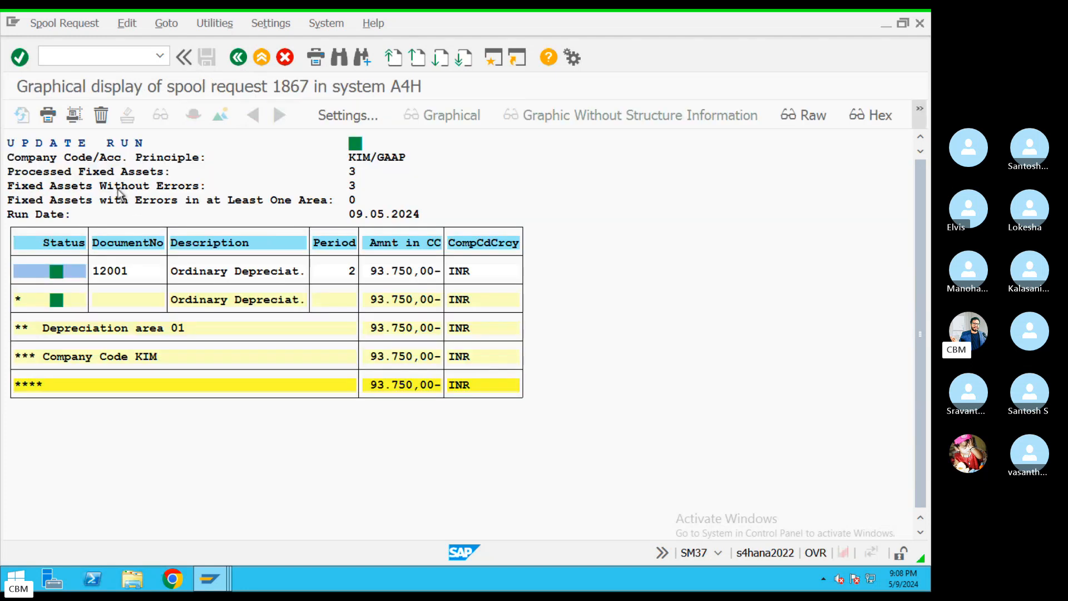
pyautogui.click(103, 272)
pyautogui.click(352, 272)
pyautogui.click(388, 272)
pyautogui.click(417, 273)
pyautogui.click(195, 302)
pyautogui.click(177, 328)
pyautogui.click(382, 272)
# Recheck spool 1867, then confirm in the job log that 3 assets processed and the document posted
pyautogui.click(239, 58)
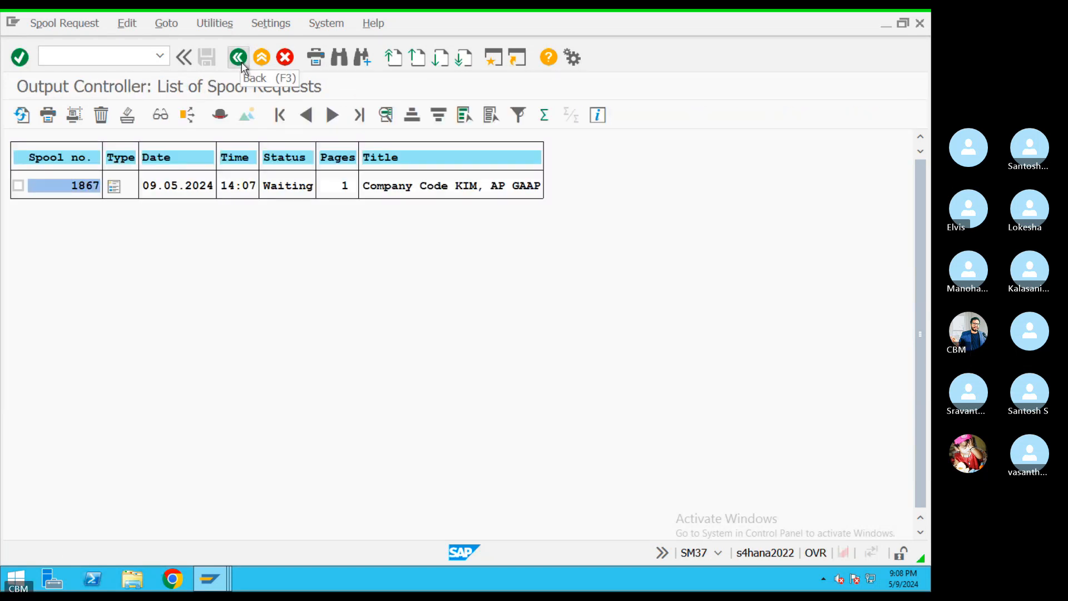
pyautogui.click(239, 58)
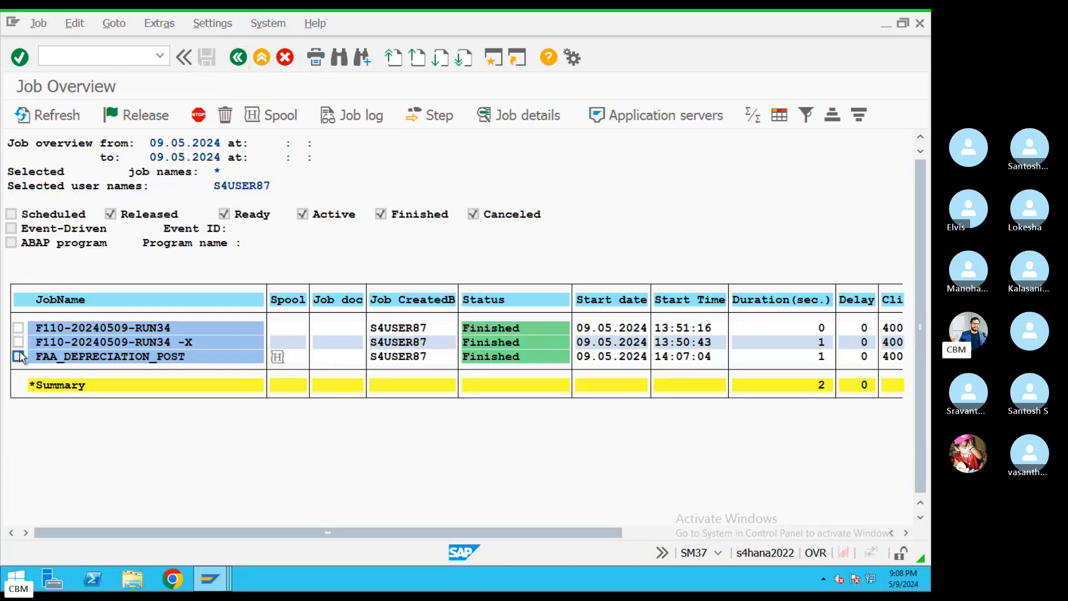
pyautogui.click(275, 118)
pyautogui.click(115, 190)
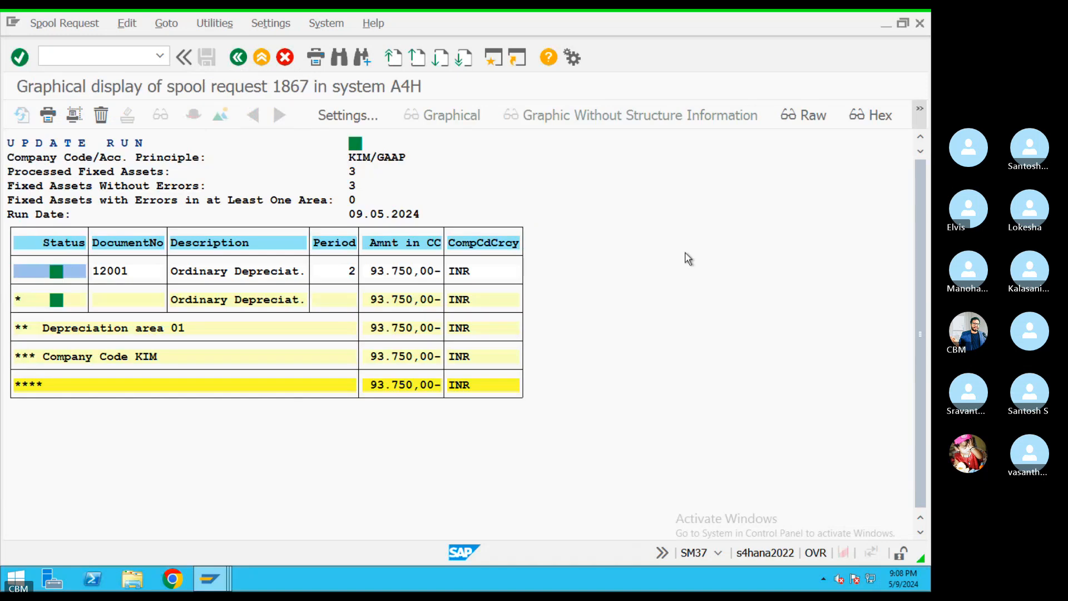
pyautogui.click(240, 58)
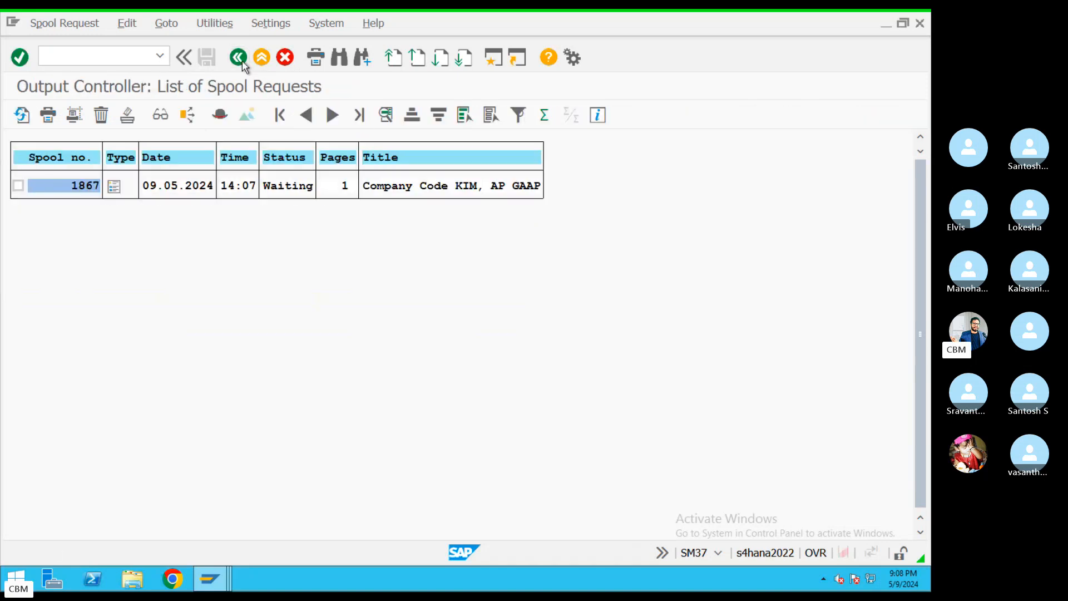
pyautogui.click(239, 58)
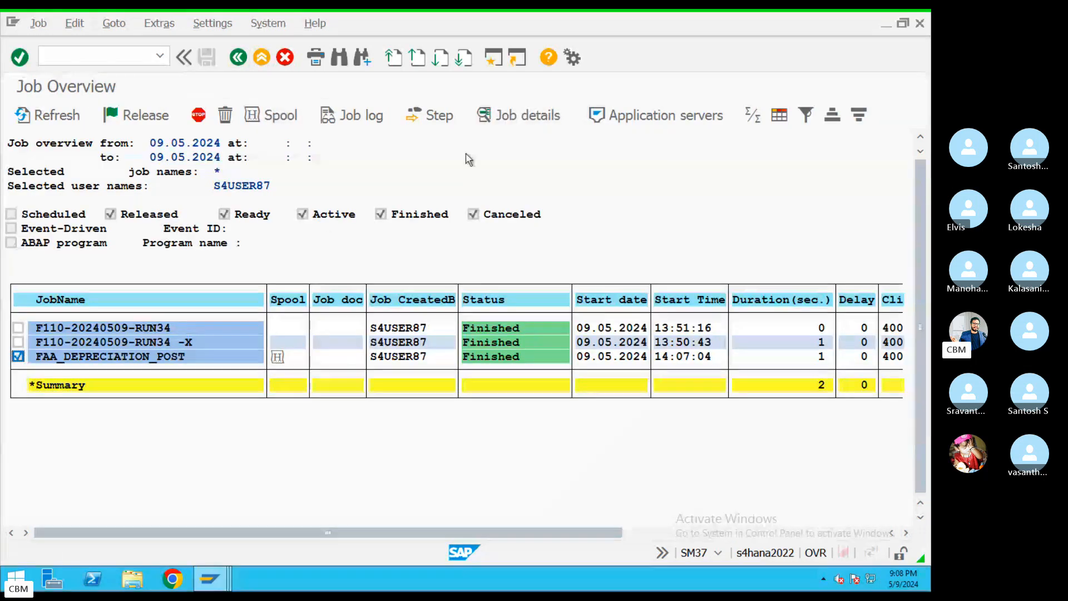
pyautogui.click(359, 118)
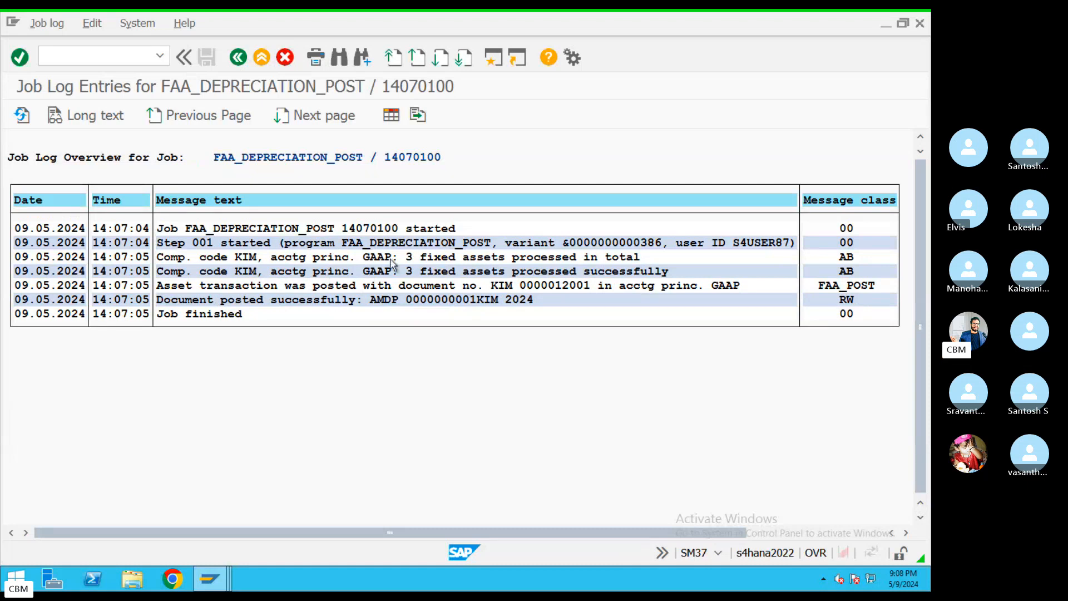
pyautogui.click(337, 257)
pyautogui.click(847, 301)
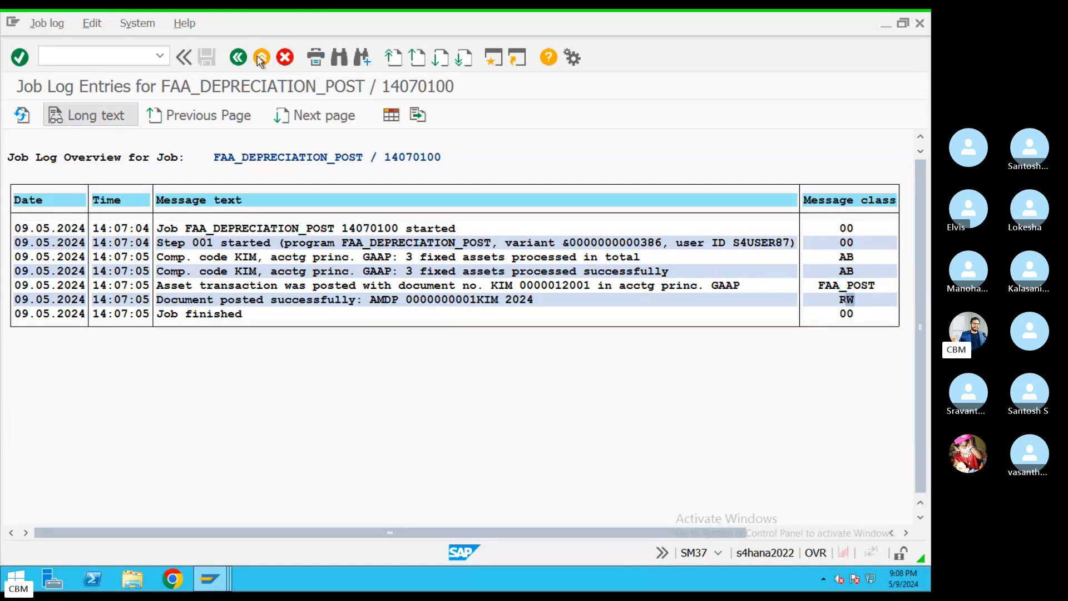
pyautogui.click(238, 57)
pyautogui.click(237, 58)
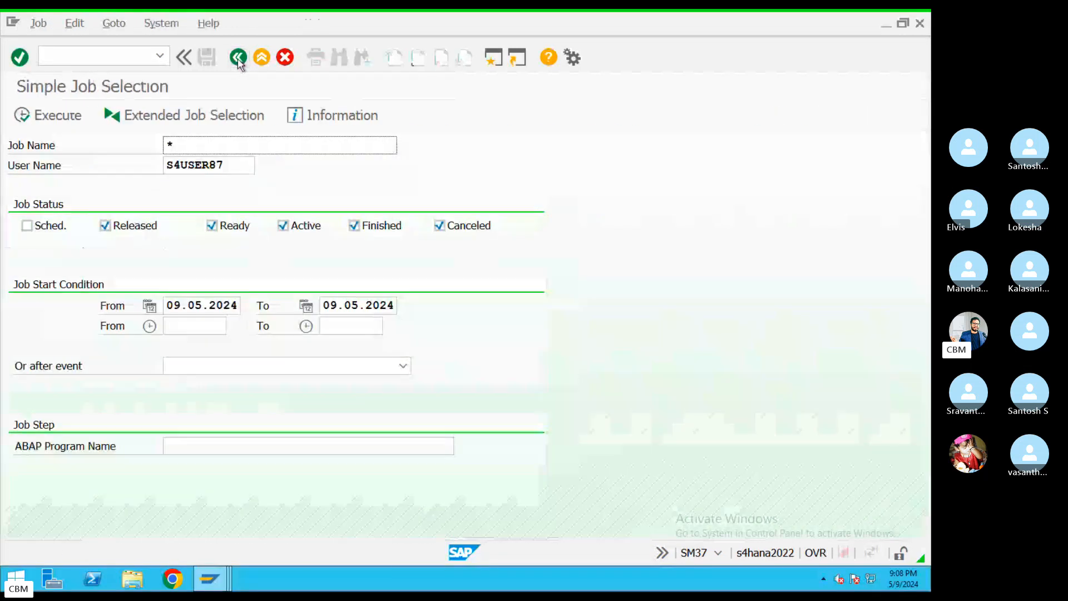
# Return to SAP Easy Access and begin entering the Asset Explorer transaction
pyautogui.hotkey('ctrl', 'Left')
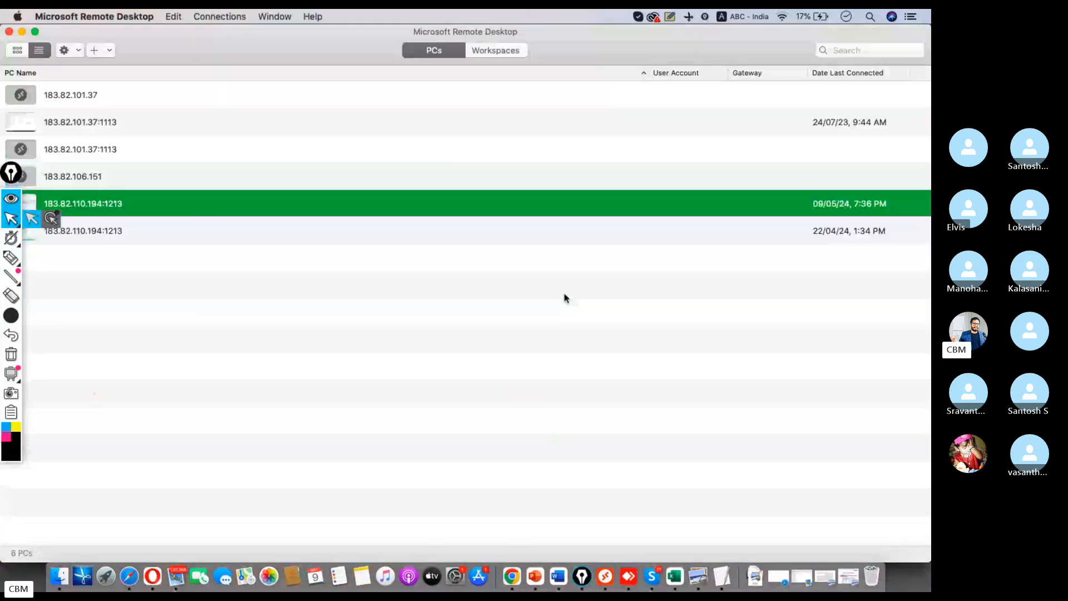
pyautogui.doubleClick(116, 209)
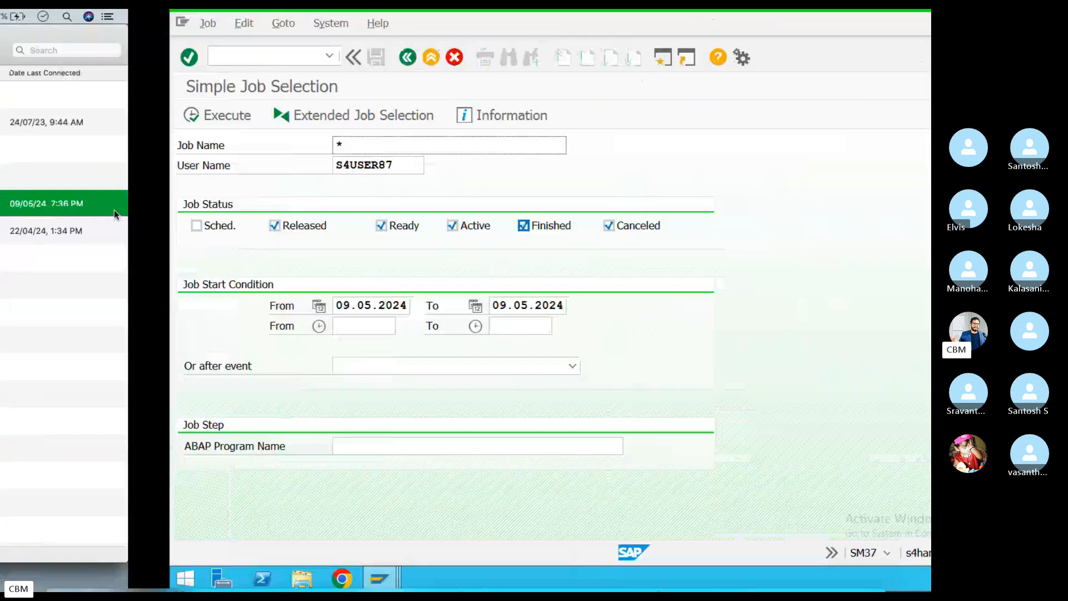
pyautogui.click(262, 57)
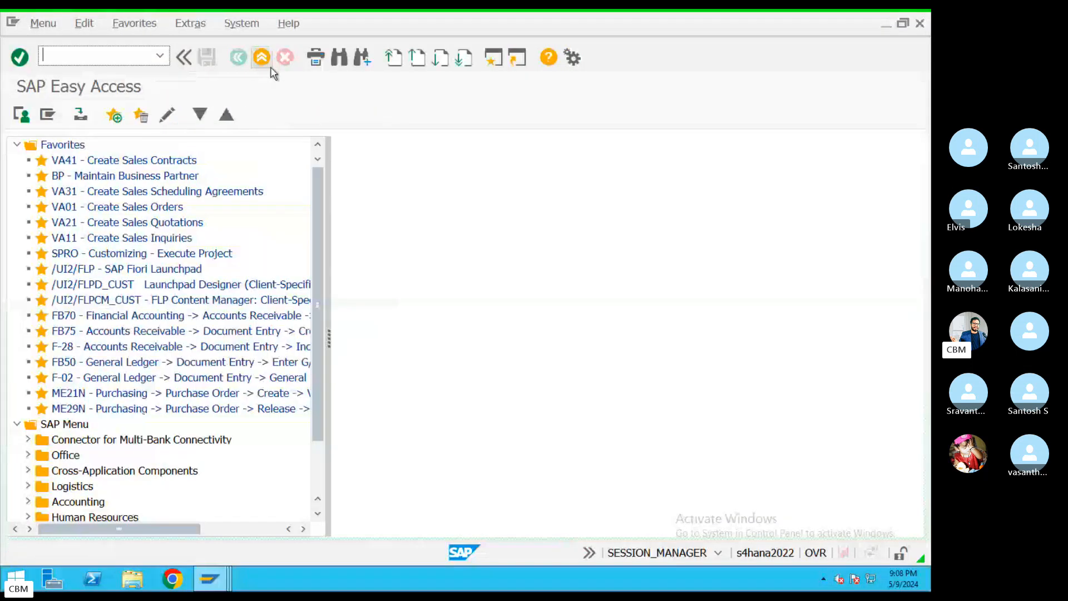
pyautogui.write('AW01N')
# Open asset 2001 BUILDING 1 in AW01N and review its posted period 2 ordinary depreciation
pyautogui.press('Return')
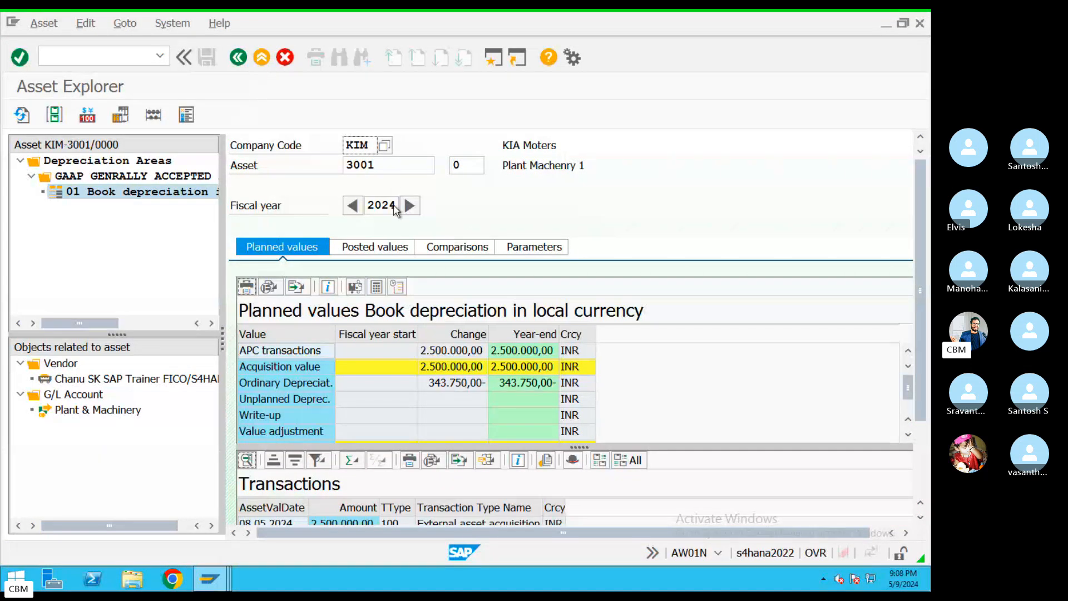
pyautogui.doubleClick(386, 167)
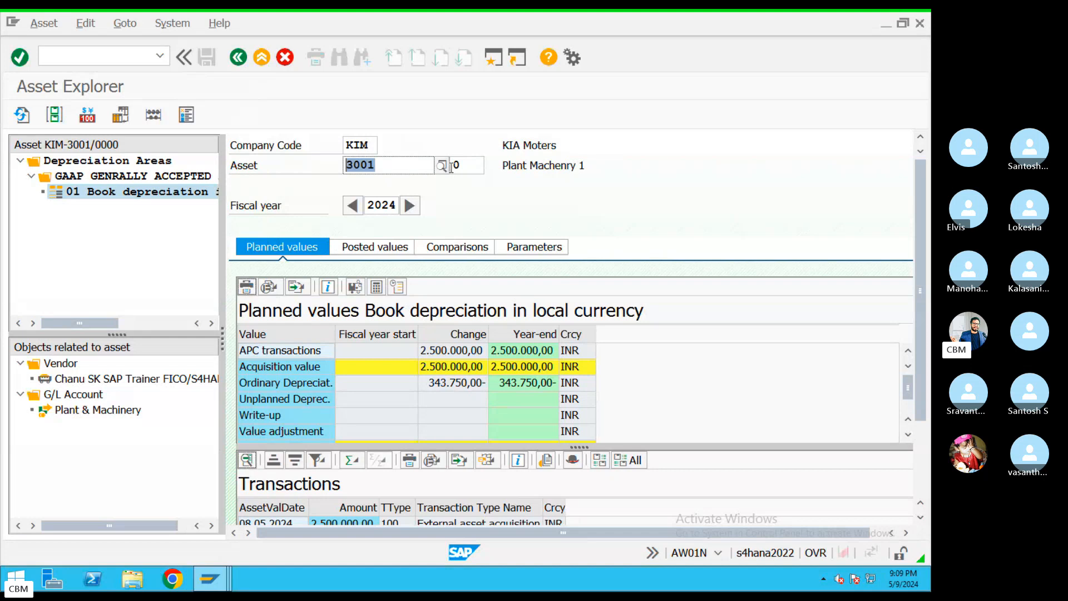
pyautogui.click(441, 166)
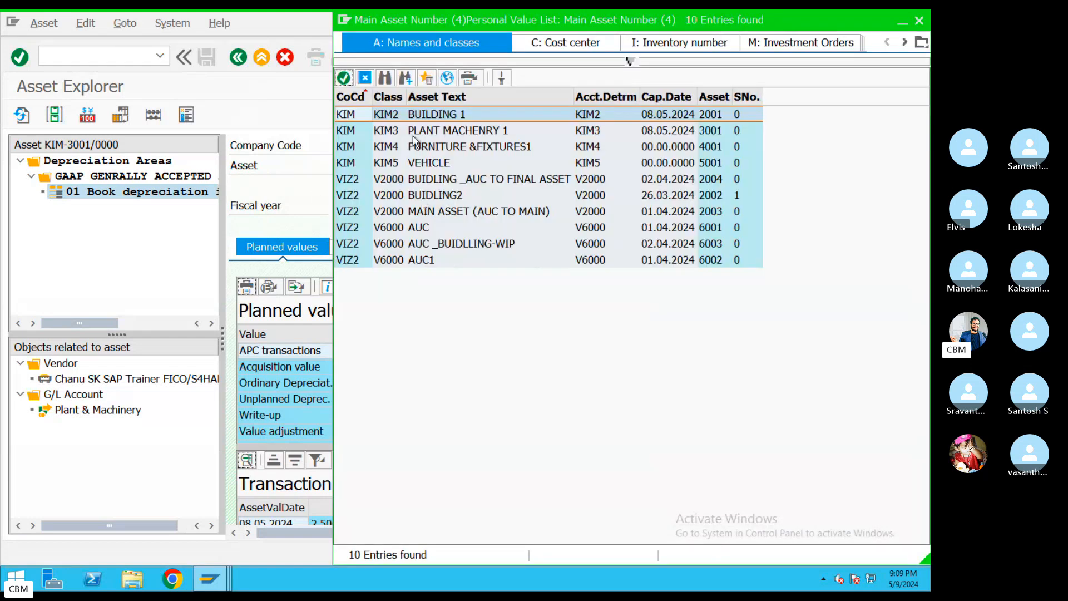
pyautogui.doubleClick(426, 115)
pyautogui.doubleClick(383, 163)
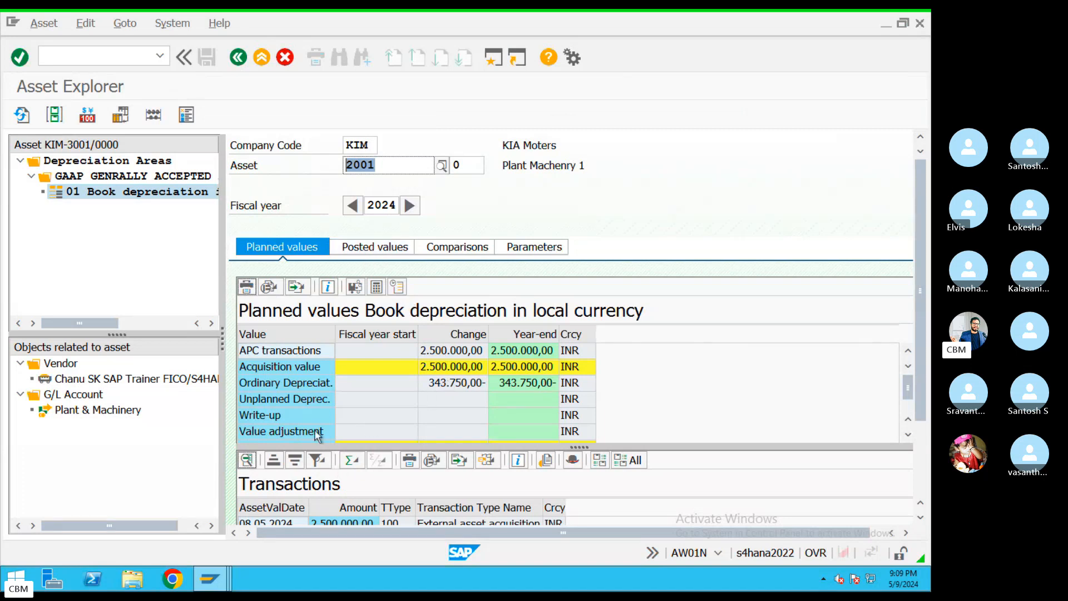
pyautogui.click(369, 253)
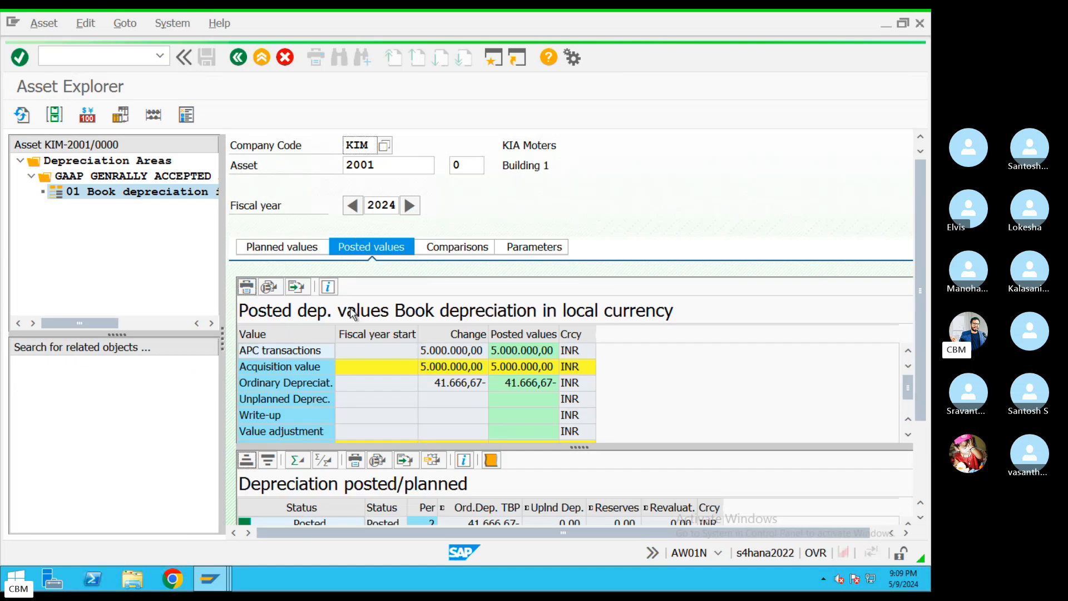
pyautogui.click(451, 388)
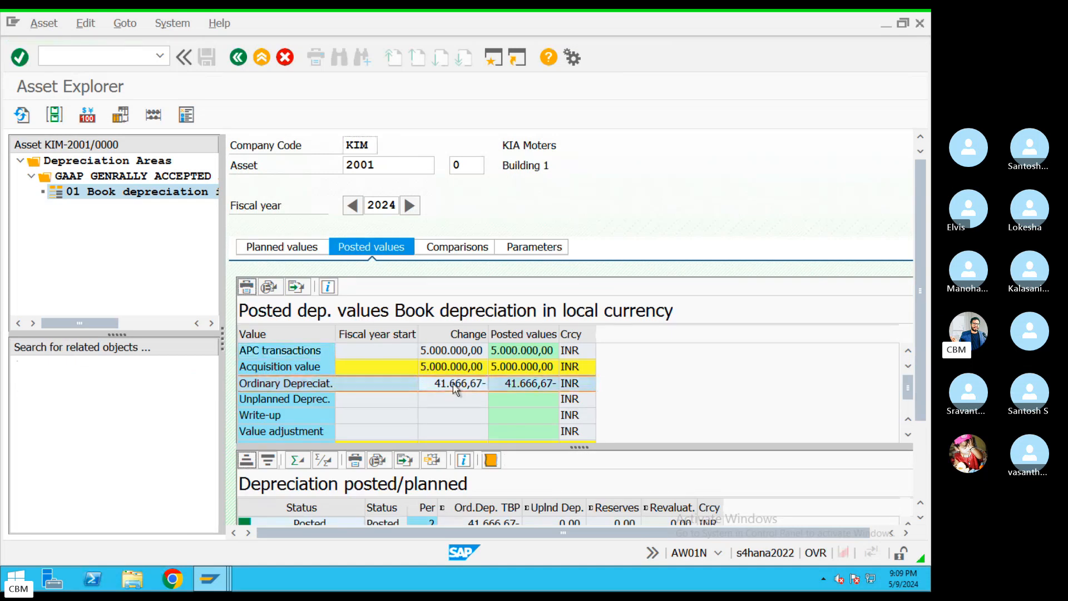
pyautogui.scroll(-3, 926, 331)
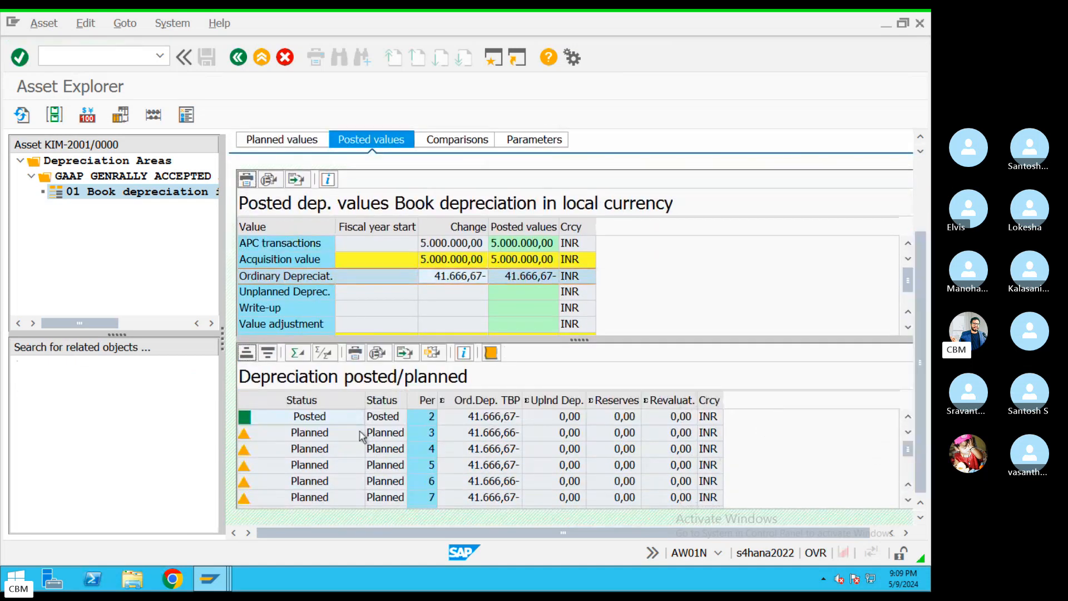
pyautogui.click(432, 419)
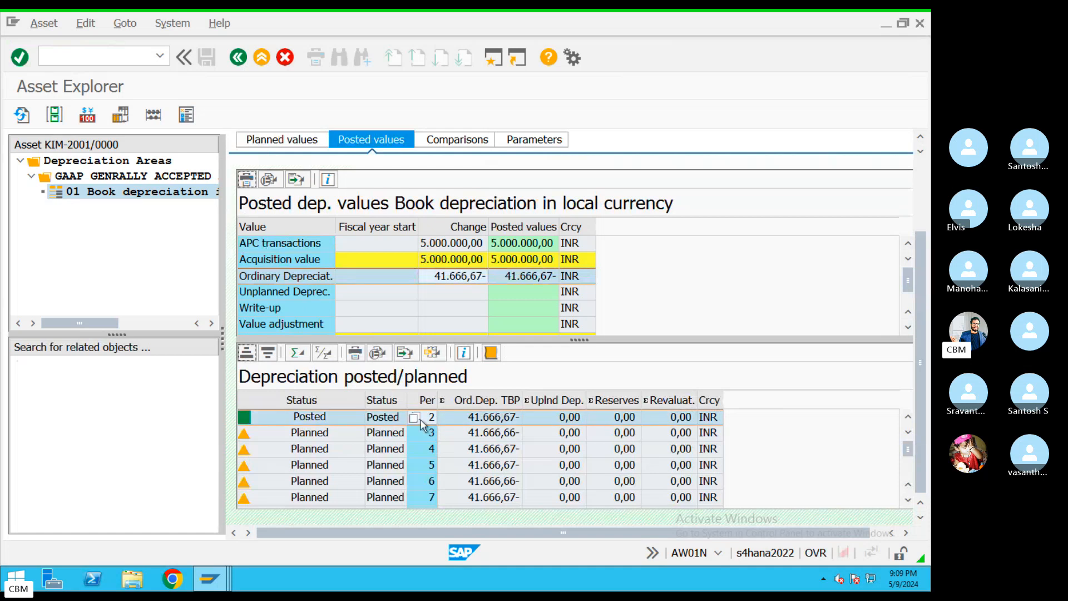
pyautogui.click(504, 421)
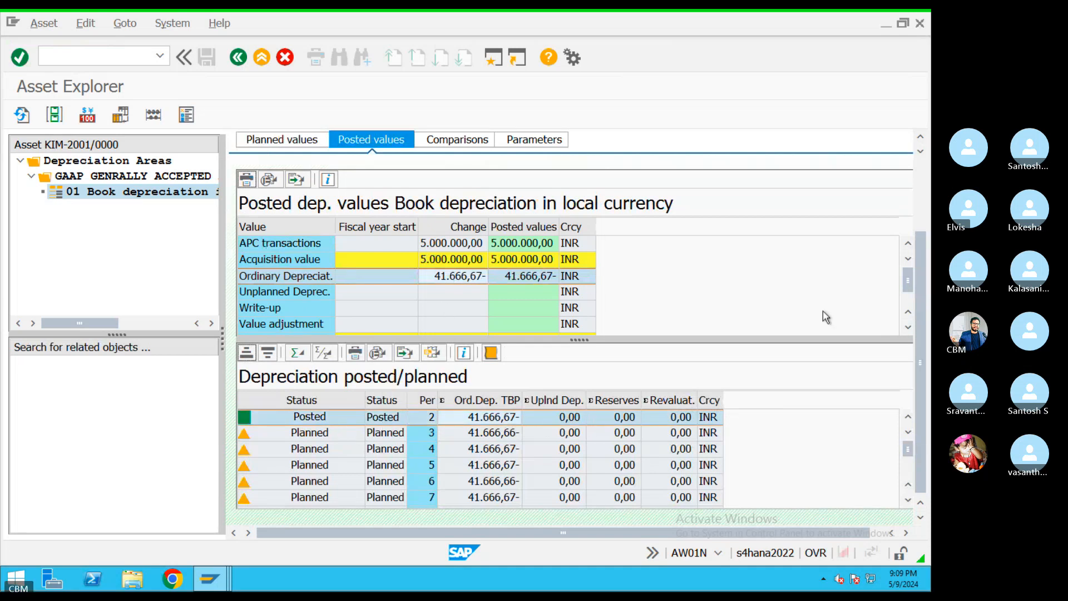
pyautogui.scroll(3, 456, 151)
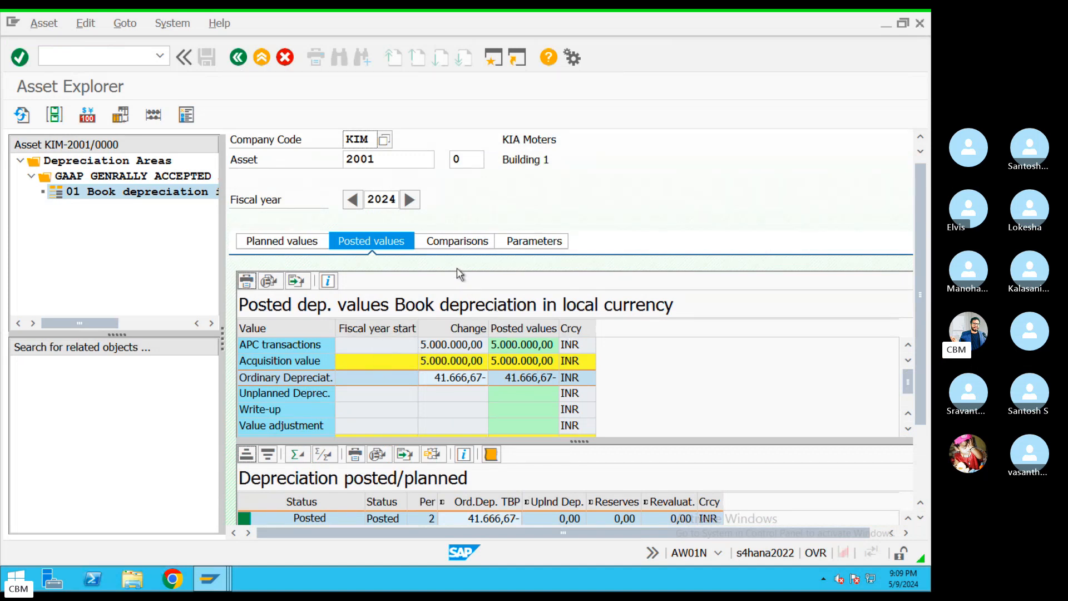
# Review the 2024–2064 book depreciation comparison, then go back to SAP Easy Access
pyautogui.click(457, 241)
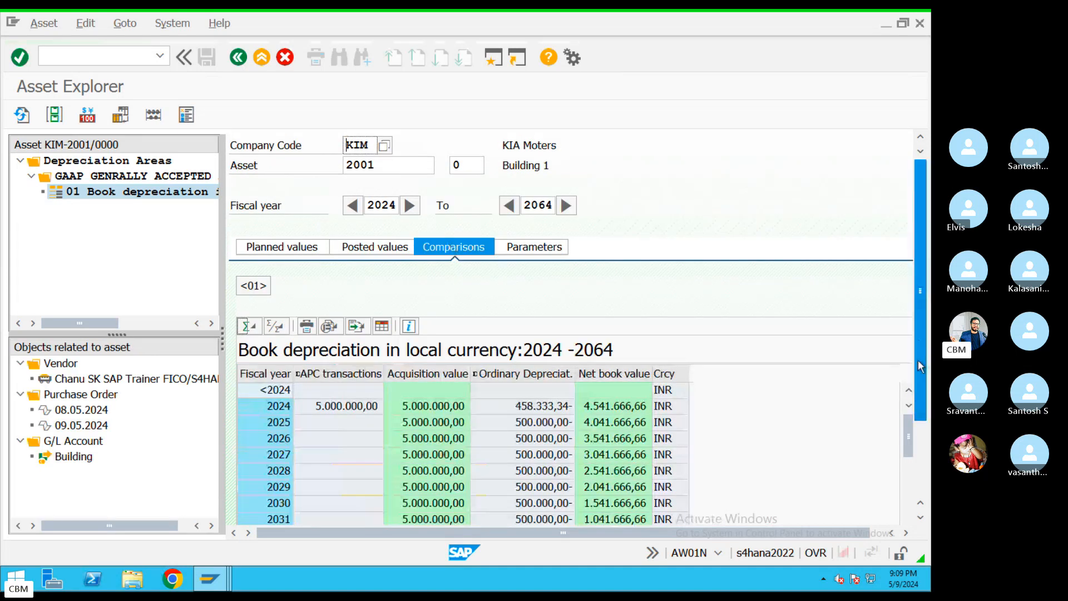
pyautogui.scroll(-3, 920, 366)
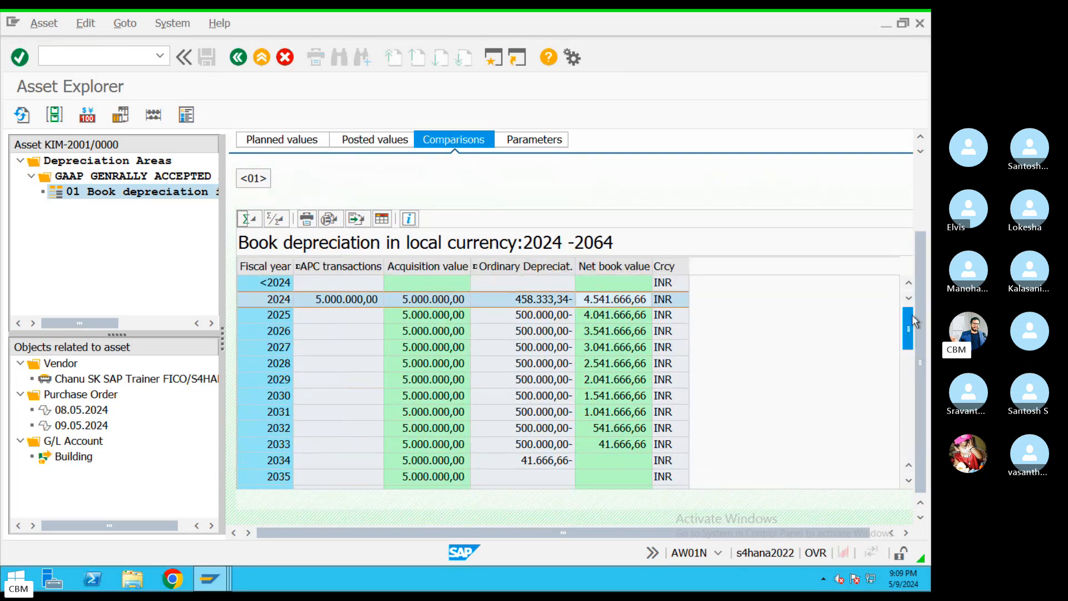
pyautogui.scroll(3, 919, 306)
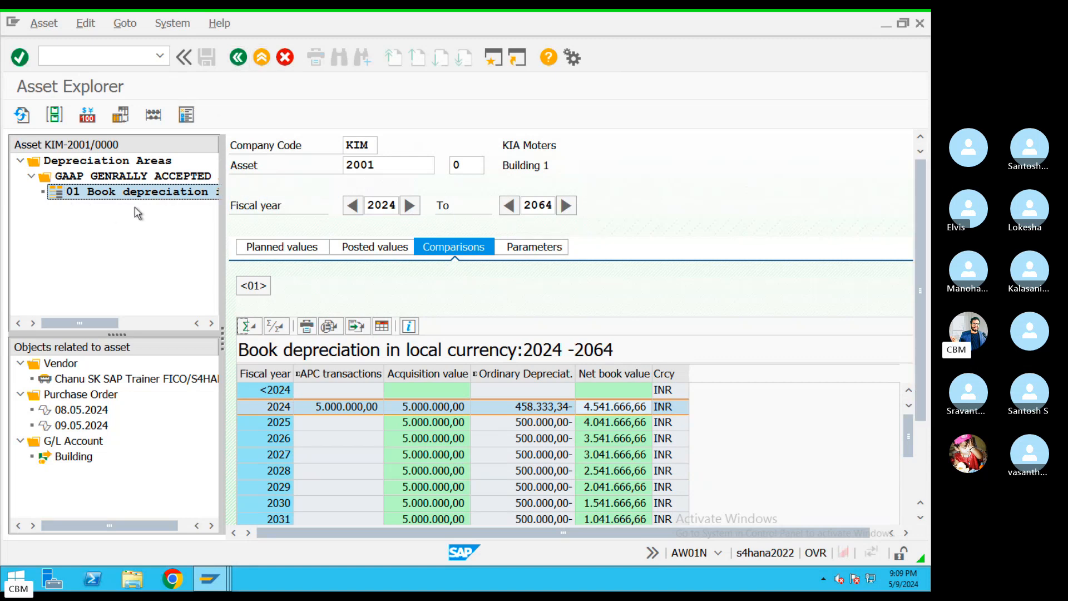
pyautogui.click(238, 60)
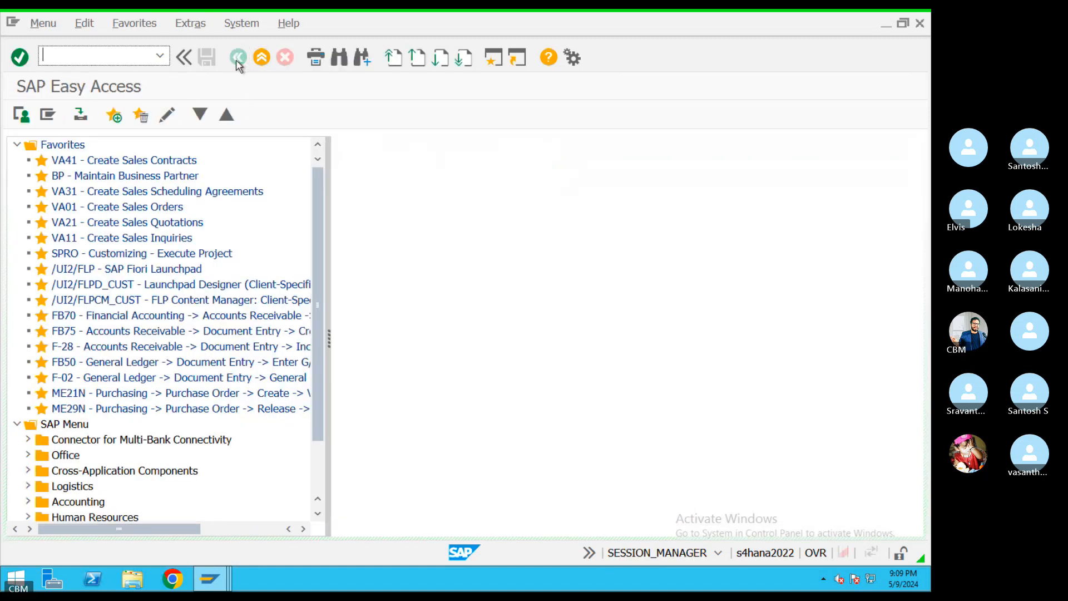
pyautogui.click(160, 55)
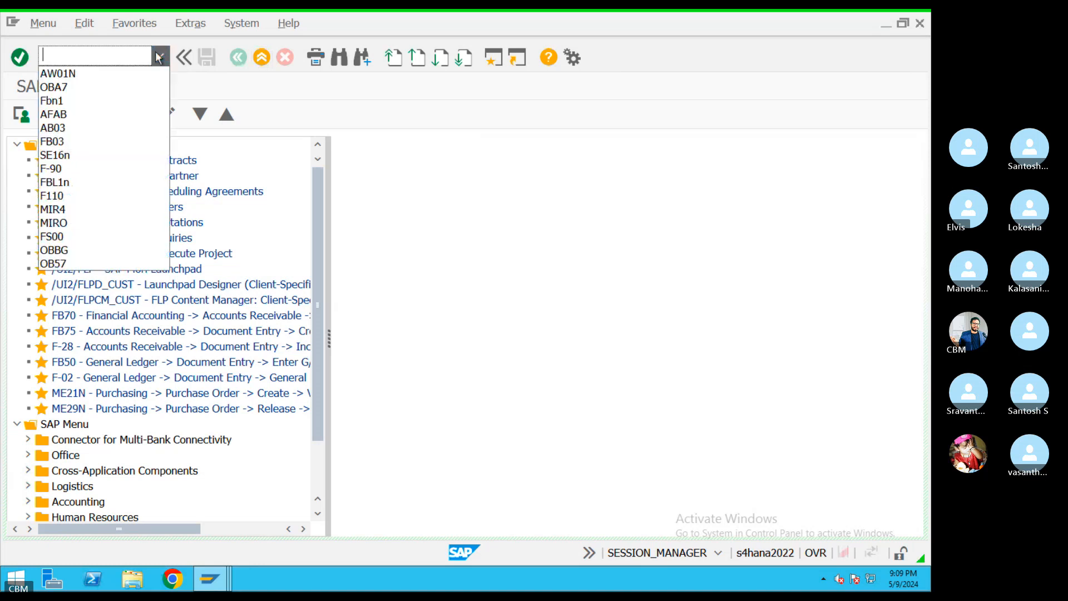
pyautogui.click(91, 75)
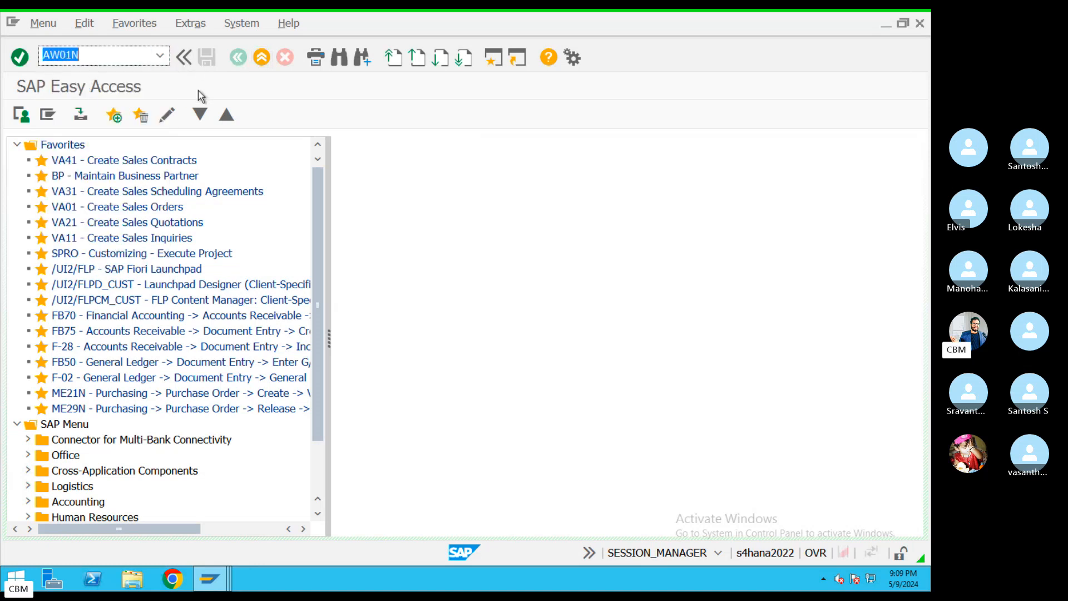
pyautogui.press('Return')
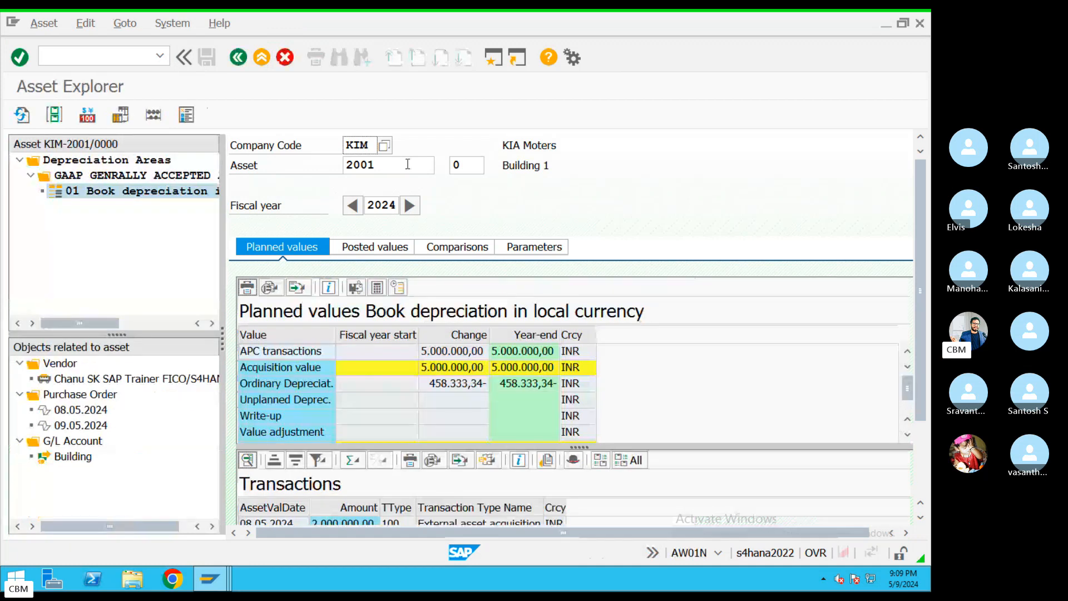
pyautogui.click(444, 167)
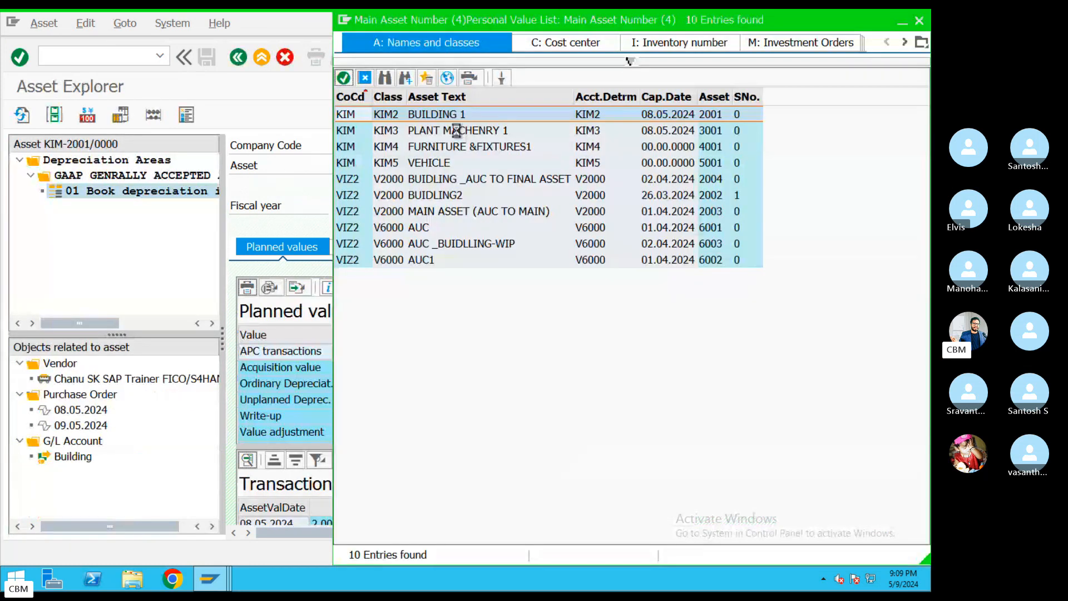
pyautogui.doubleClick(453, 116)
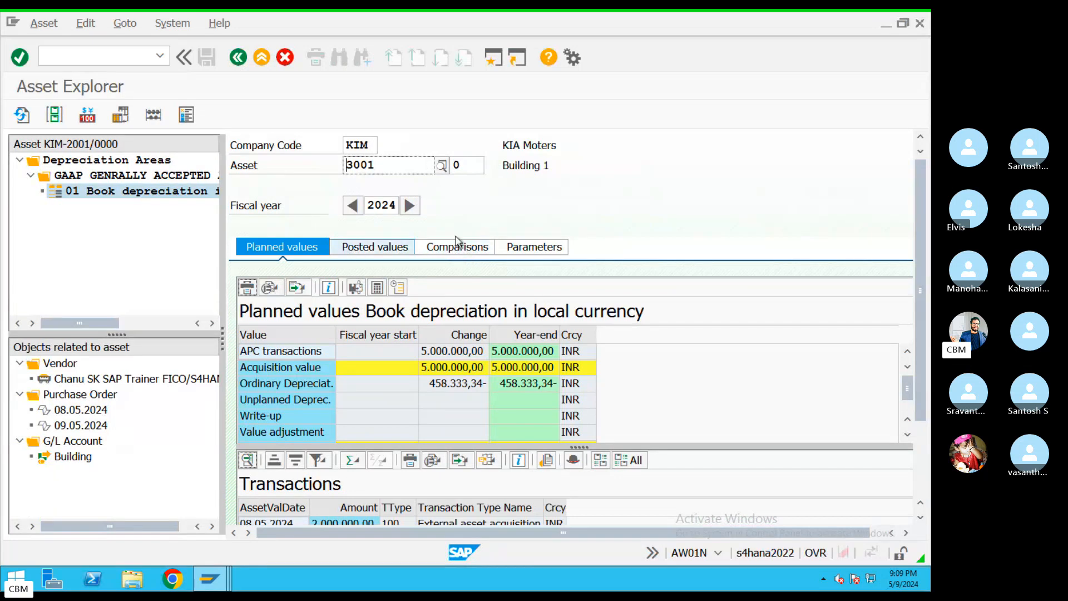
pyautogui.press('Return')
pyautogui.click(374, 246)
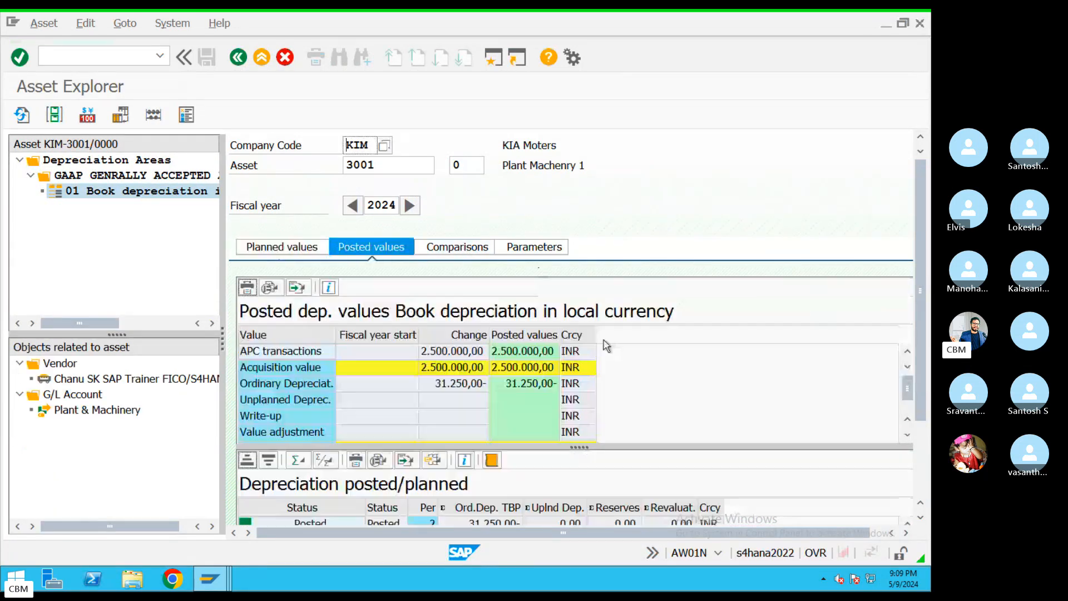
pyautogui.click(448, 388)
pyautogui.scroll(-2, 919, 328)
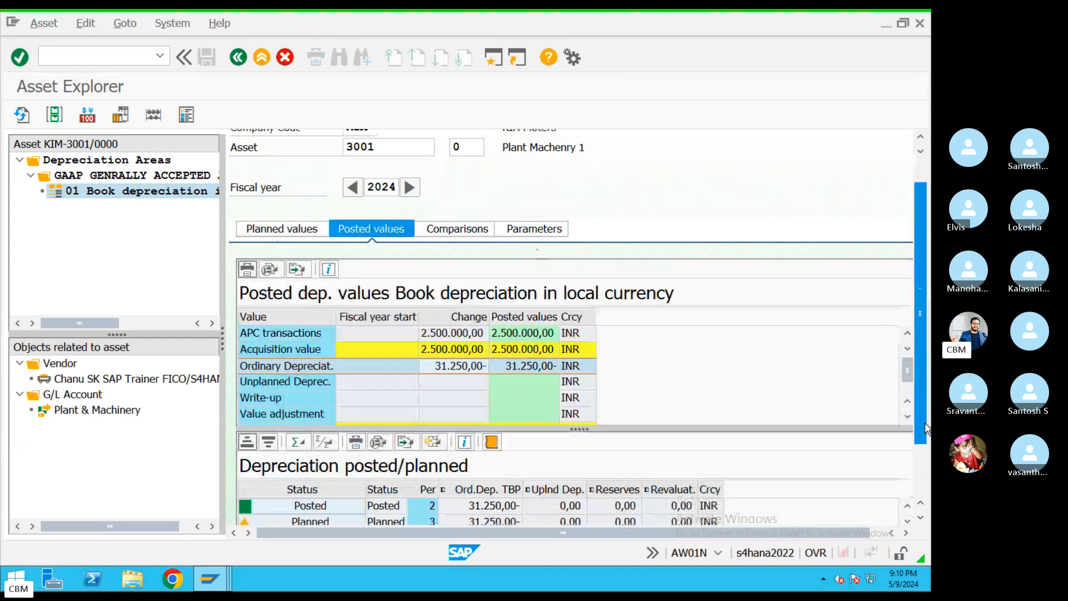
pyautogui.click(464, 422)
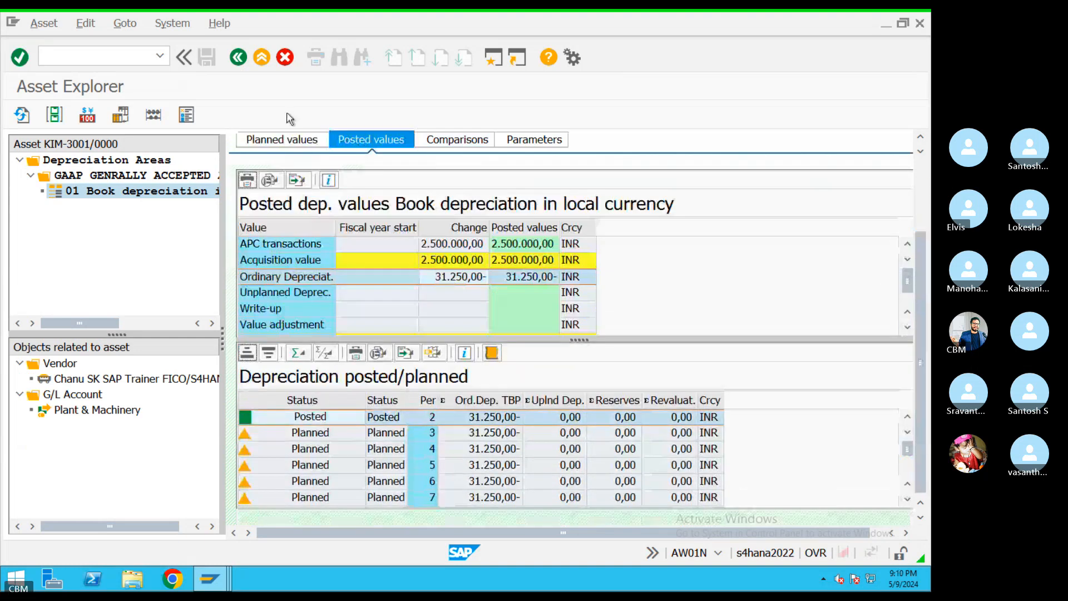
pyautogui.click(261, 58)
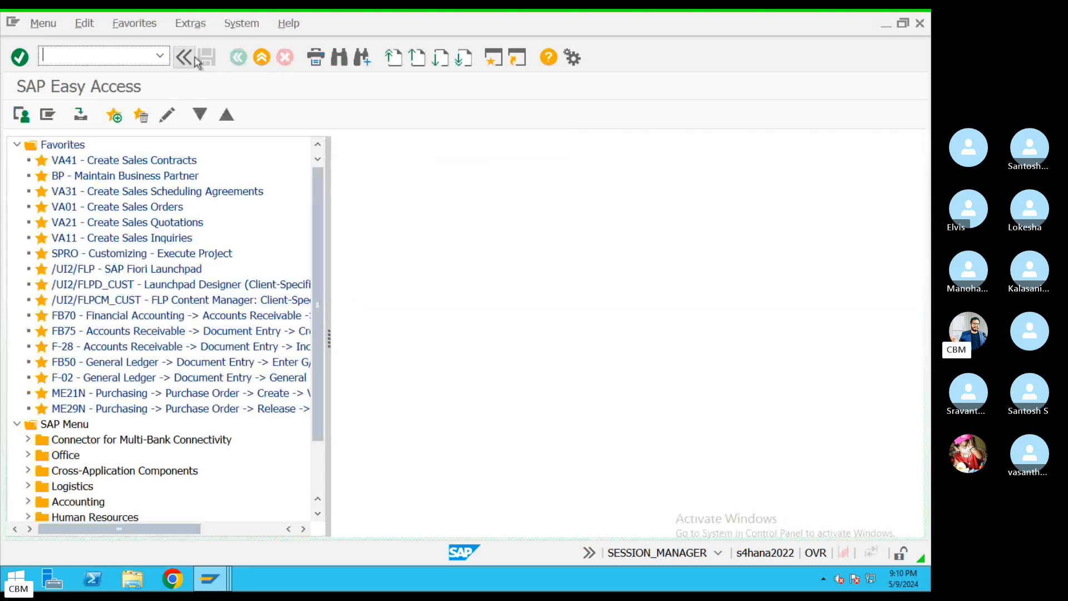
# Open asset 3001 in AS02, check its capitalization date, and view 2024 planned depreciation of 343.750,00 INR
pyautogui.write('AS02')
pyautogui.press('Return')
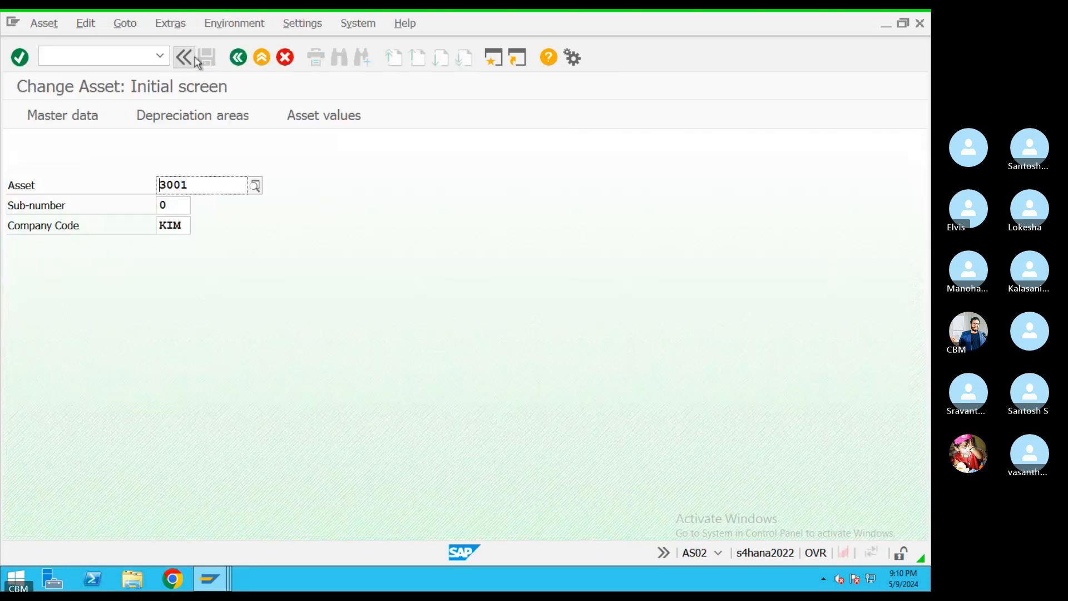
pyautogui.press('Return')
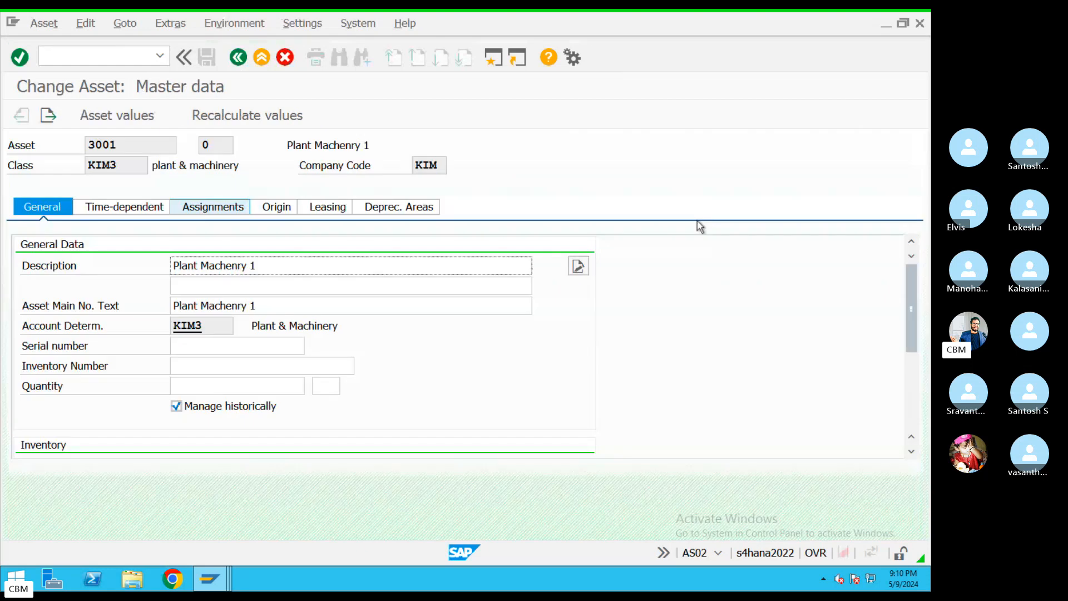
pyautogui.scroll(-5, 891, 397)
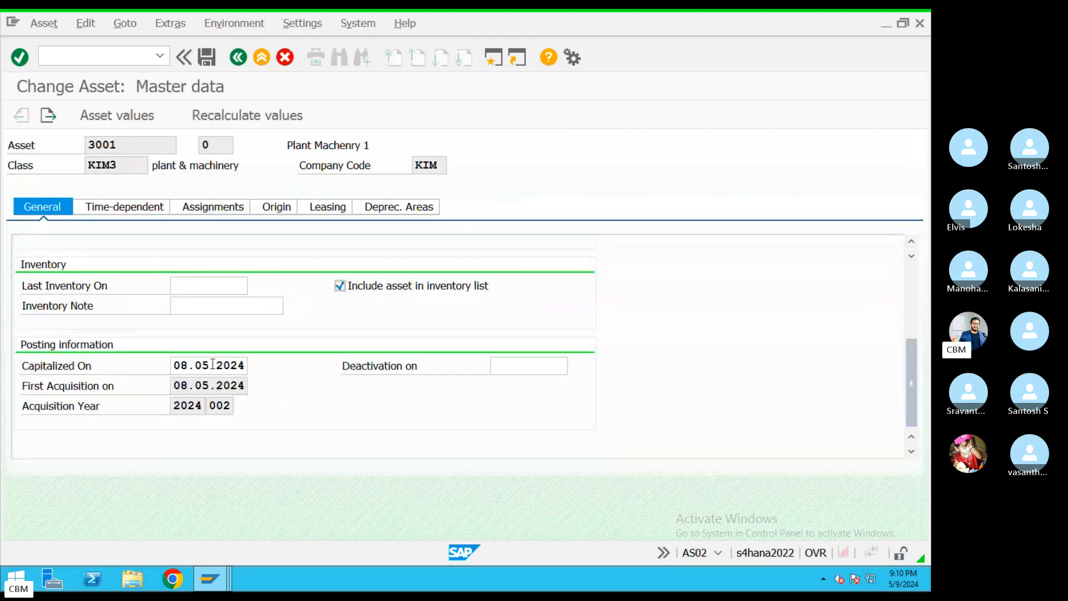
pyautogui.moveTo(177, 366); pyautogui.dragTo(260, 363)
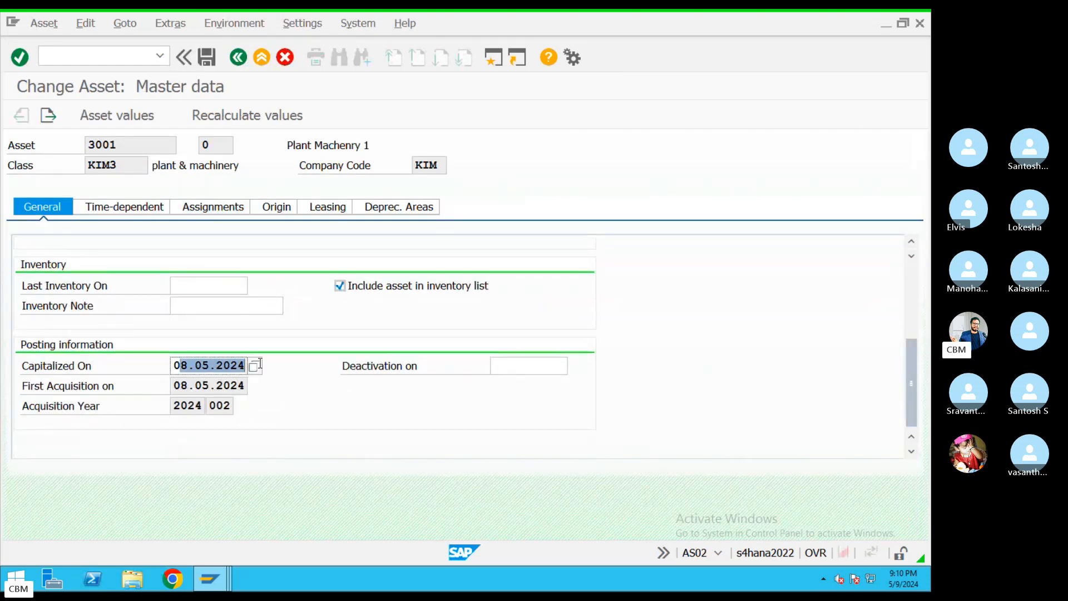
pyautogui.moveTo(912, 393); pyautogui.dragTo(915, 311)
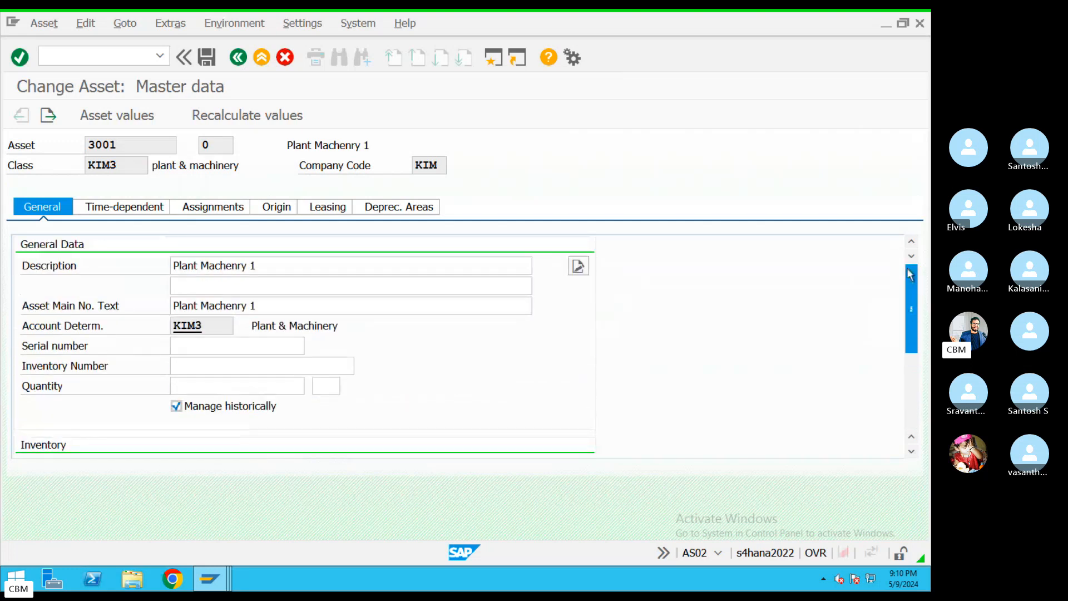
pyautogui.click(125, 121)
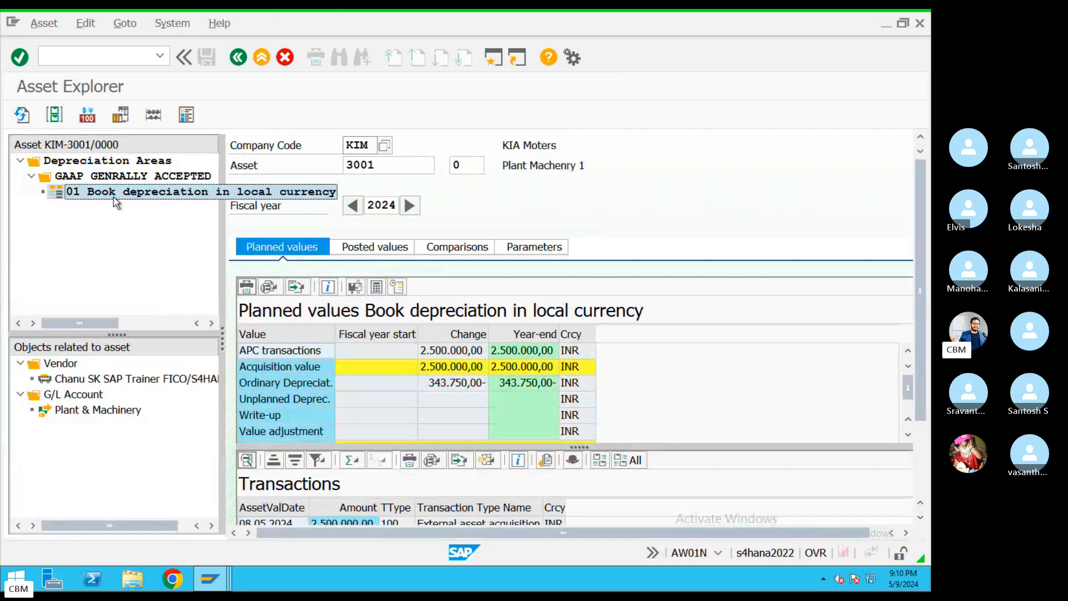
# Look up the asset's vendor and Plant & Machinery G/L account, then return to asset 3001's Asset Explorer
pyautogui.click(86, 383)
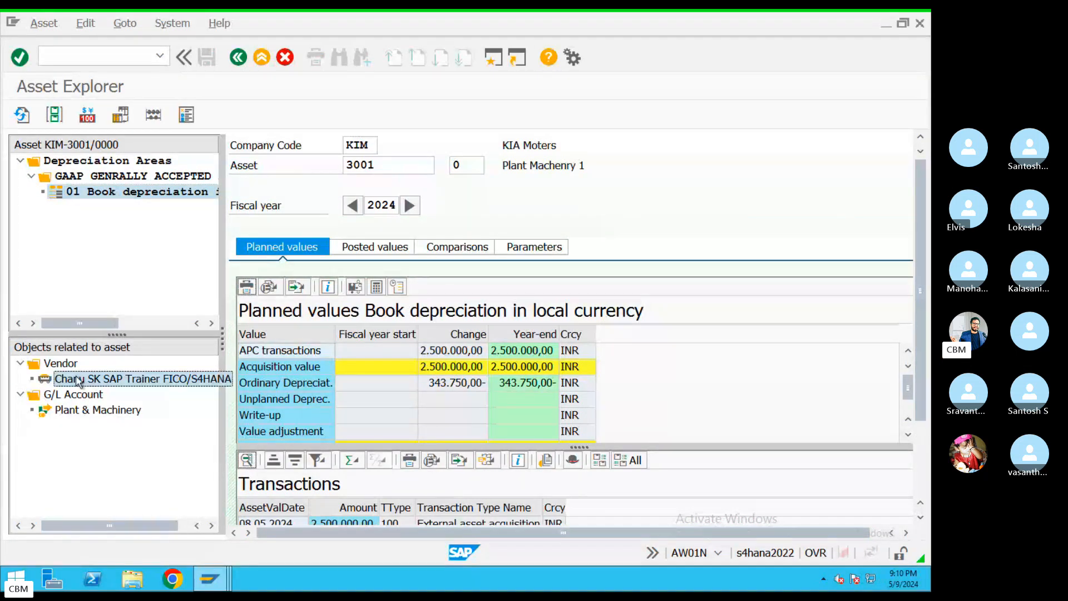
pyautogui.click(65, 410)
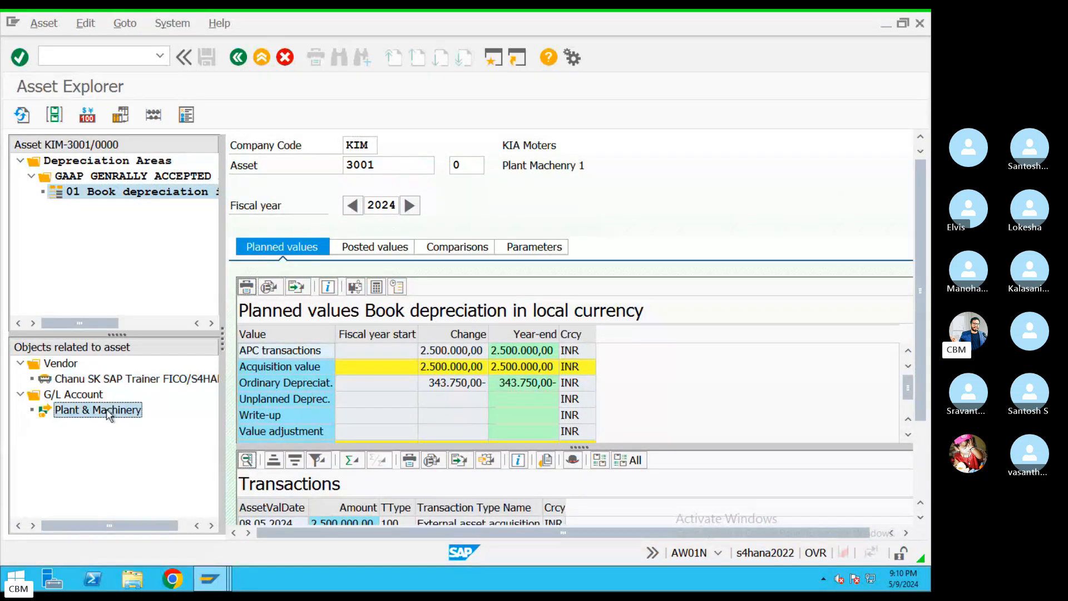
pyautogui.click(79, 396)
pyautogui.click(100, 384)
pyautogui.doubleClick(99, 411)
pyautogui.click(506, 407)
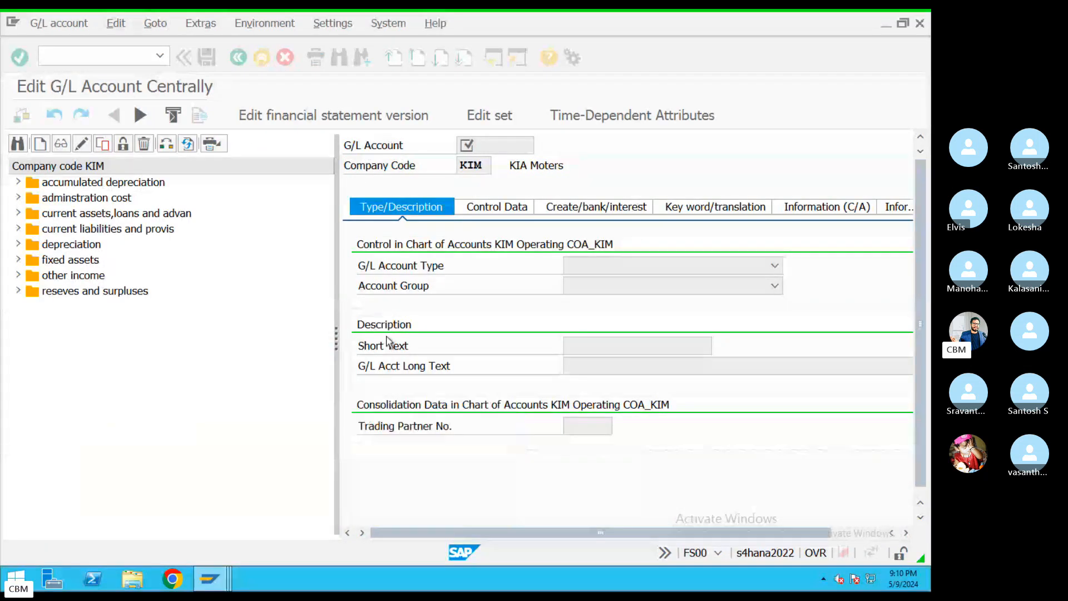
pyautogui.click(245, 60)
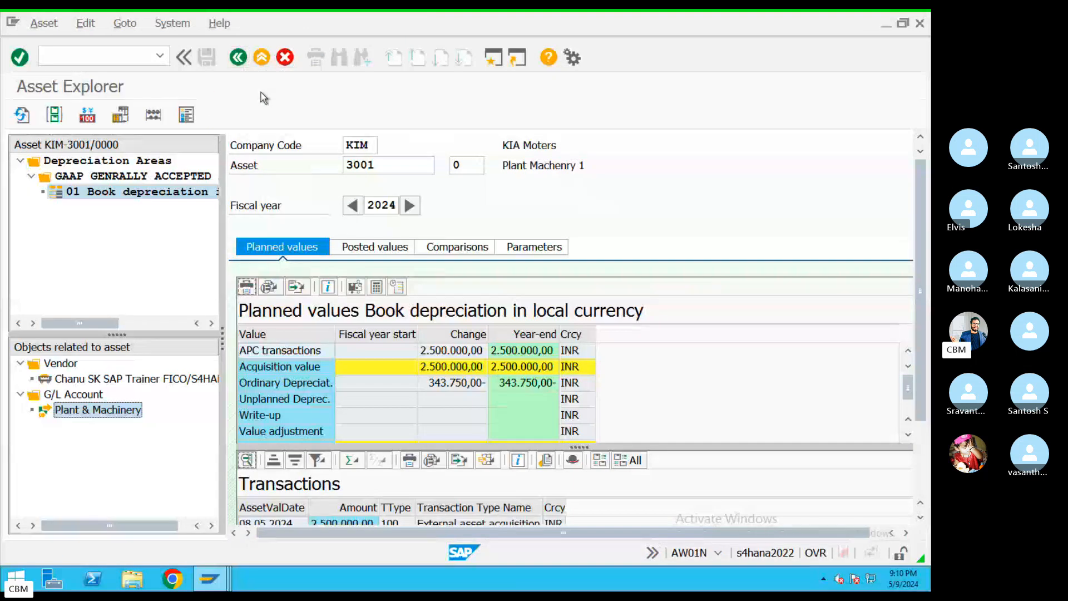
# Show depreciation parameters: useful life 010 years, expired 000, remaining 010, start date 08.05.2024
pyautogui.click(532, 248)
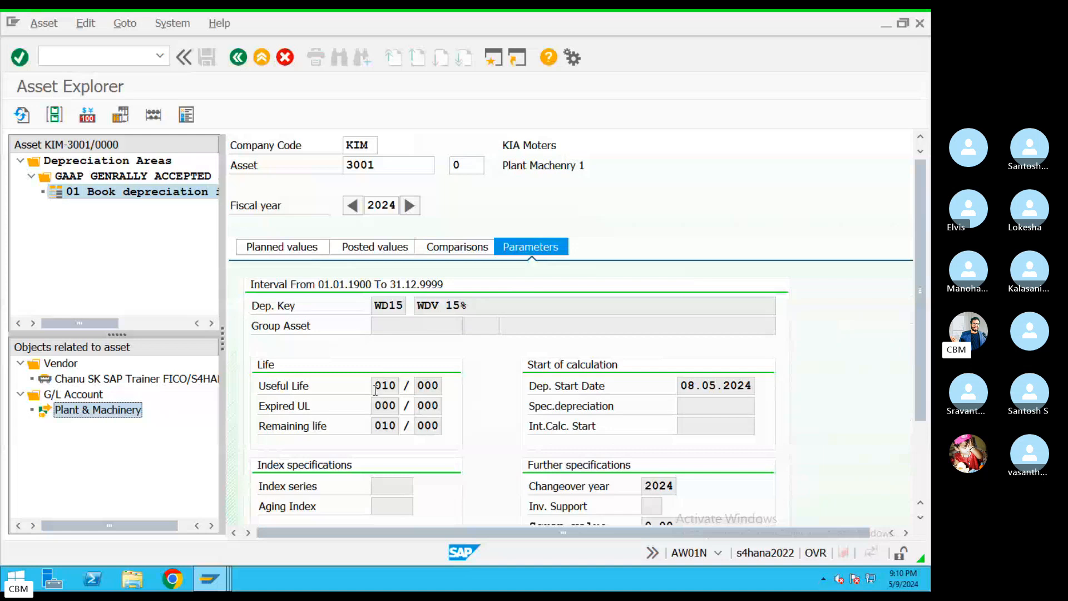
pyautogui.moveTo(376, 390); pyautogui.dragTo(403, 427)
pyautogui.doubleClick(376, 166)
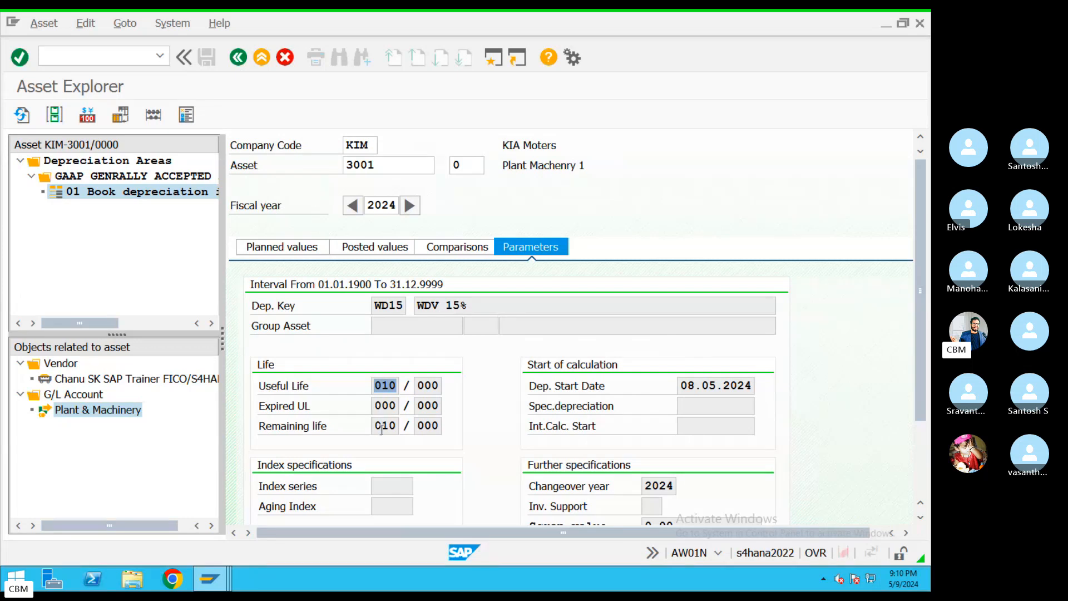
pyautogui.moveTo(376, 407); pyautogui.dragTo(422, 401)
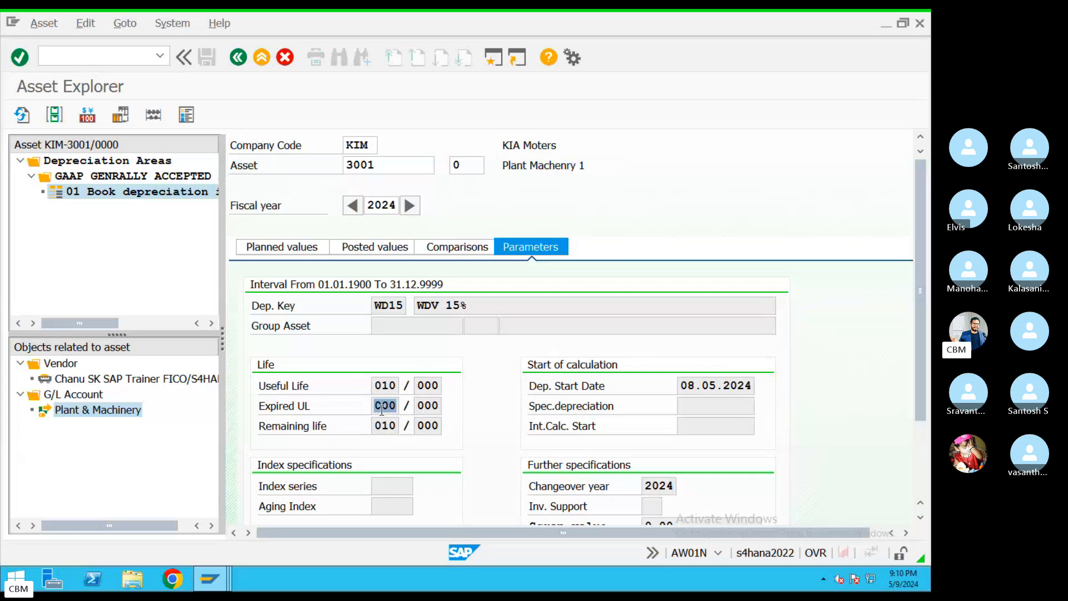
pyautogui.moveTo(378, 429); pyautogui.dragTo(413, 404)
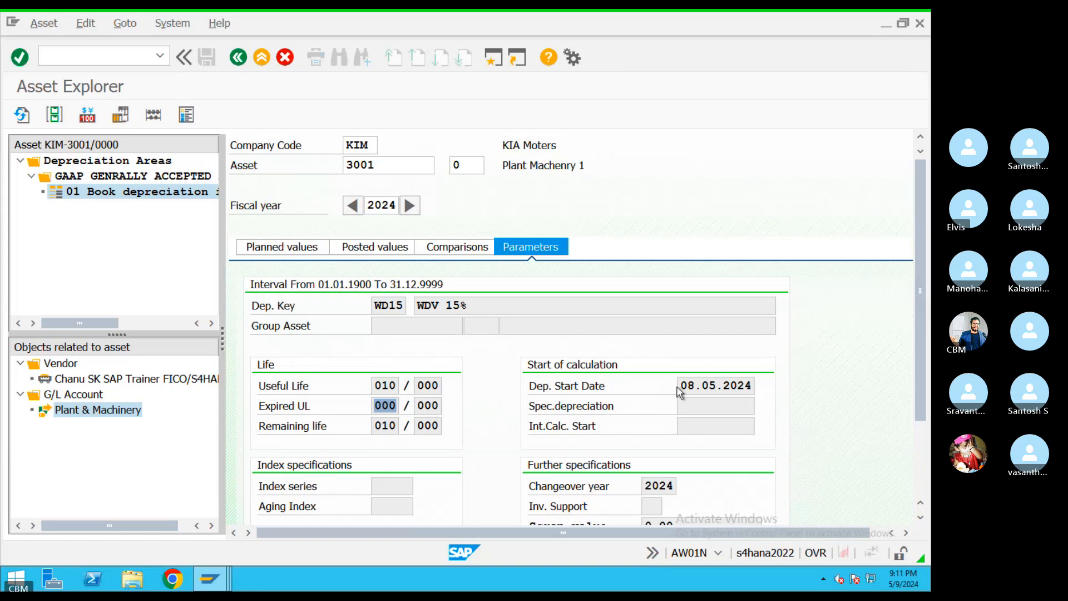
pyautogui.moveTo(685, 387); pyautogui.dragTo(785, 386)
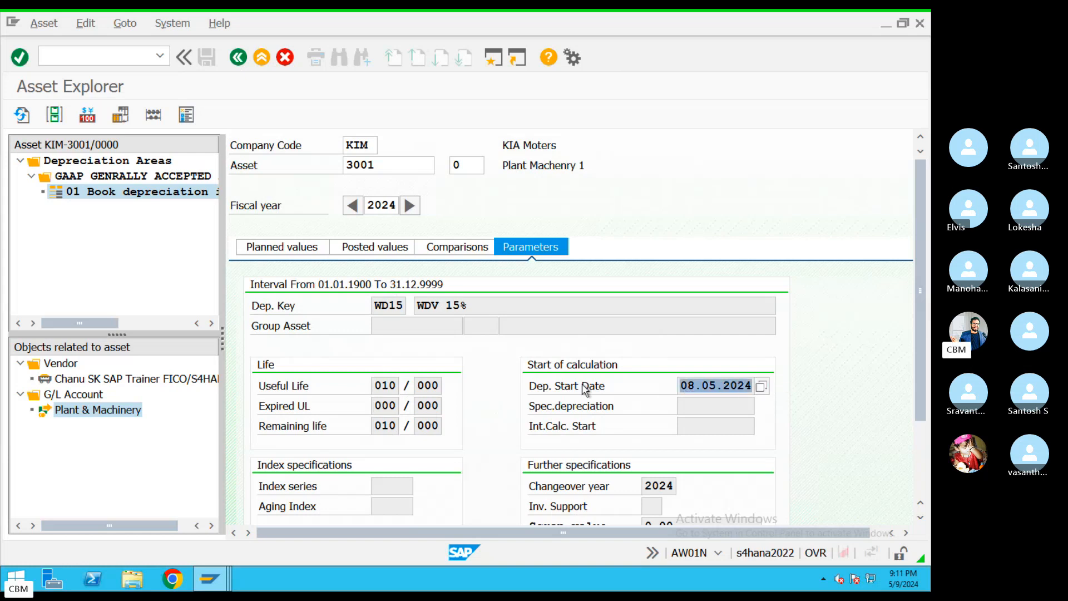
# Back out of the Asset Explorer to the SAP main menu and return to the remote SAP session
pyautogui.click(240, 61)
pyautogui.click(240, 57)
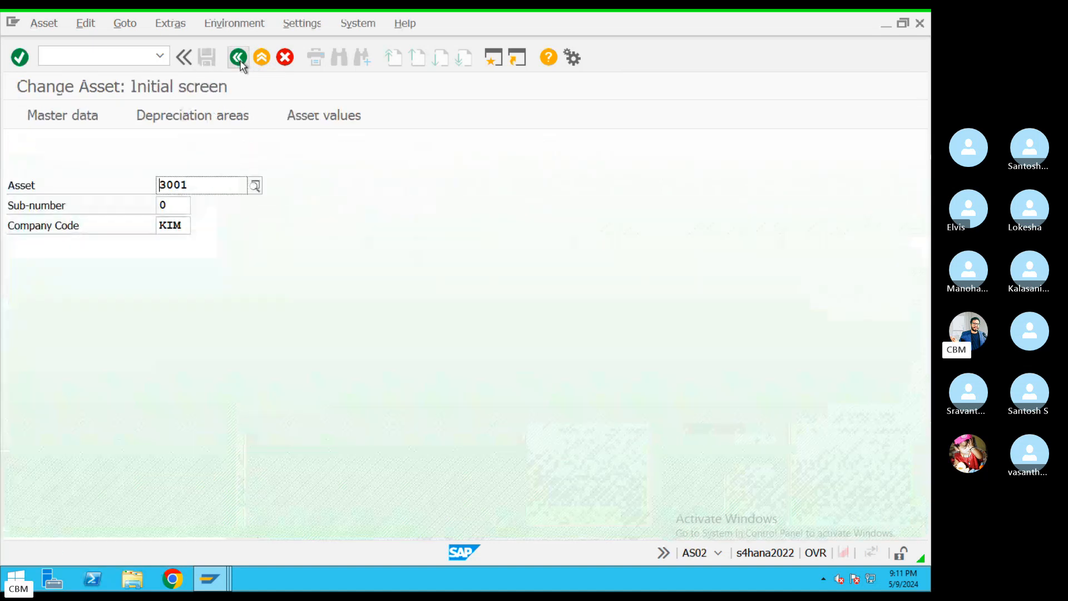
pyautogui.click(239, 57)
pyautogui.hotkey('ctrl', 'Left')
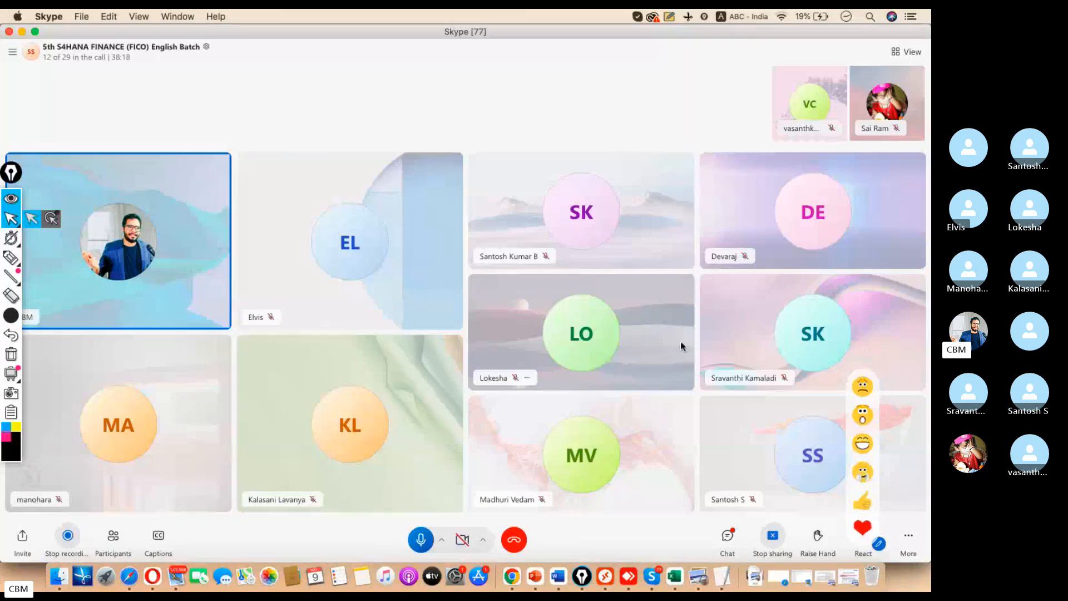
pyautogui.press('super+Tab')
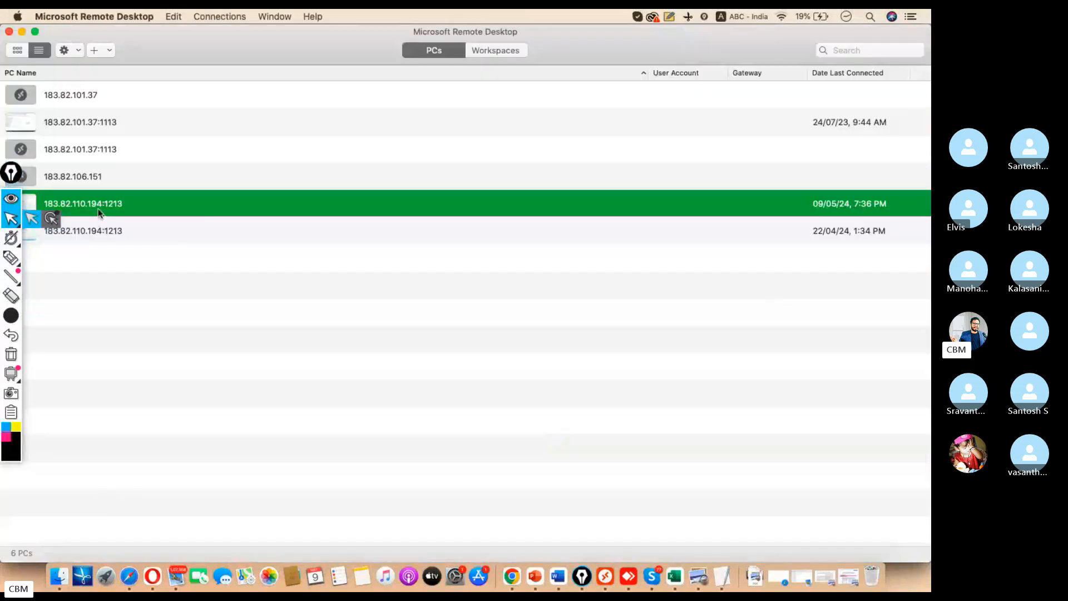
pyautogui.doubleClick(98, 209)
# Run SE16N on table ACDOCA with Company Code KIM, listing 404 journal line items
pyautogui.write('se1')
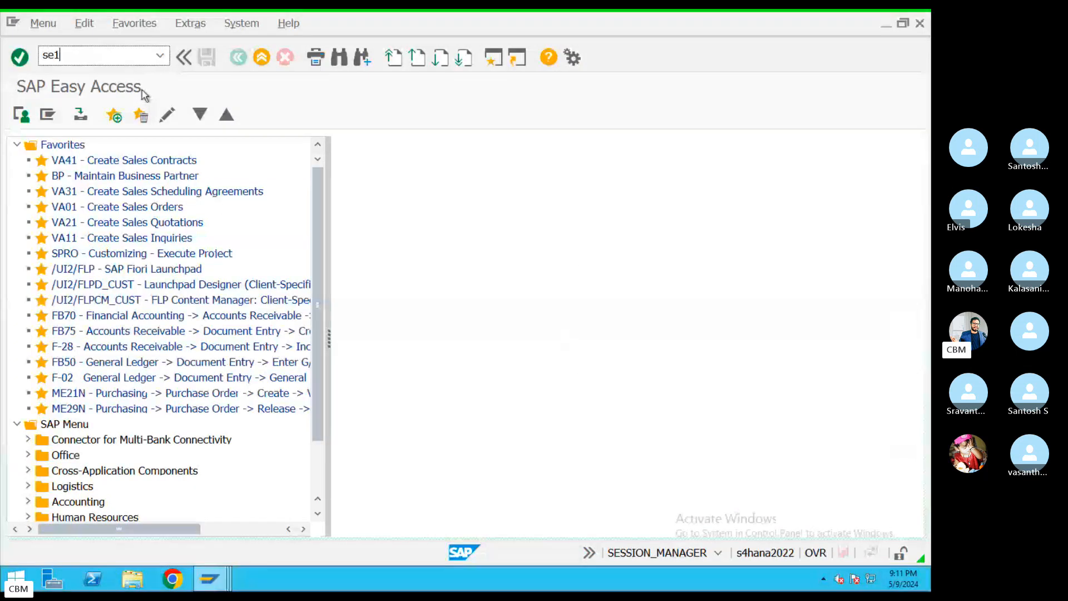
pyautogui.write('6n')
pyautogui.press('Return')
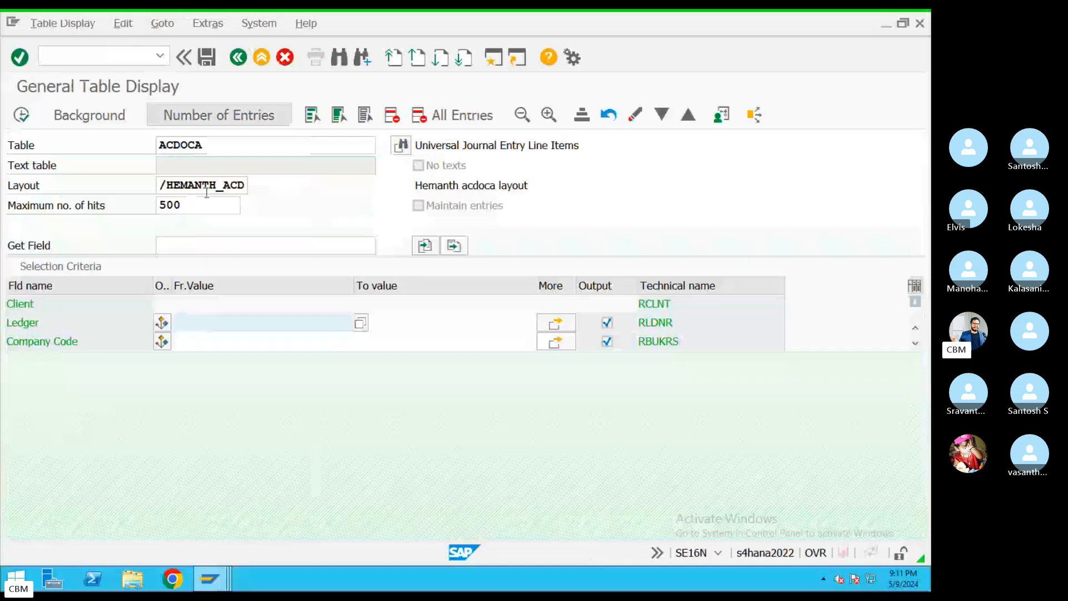
pyautogui.click(219, 341)
pyautogui.write('R')
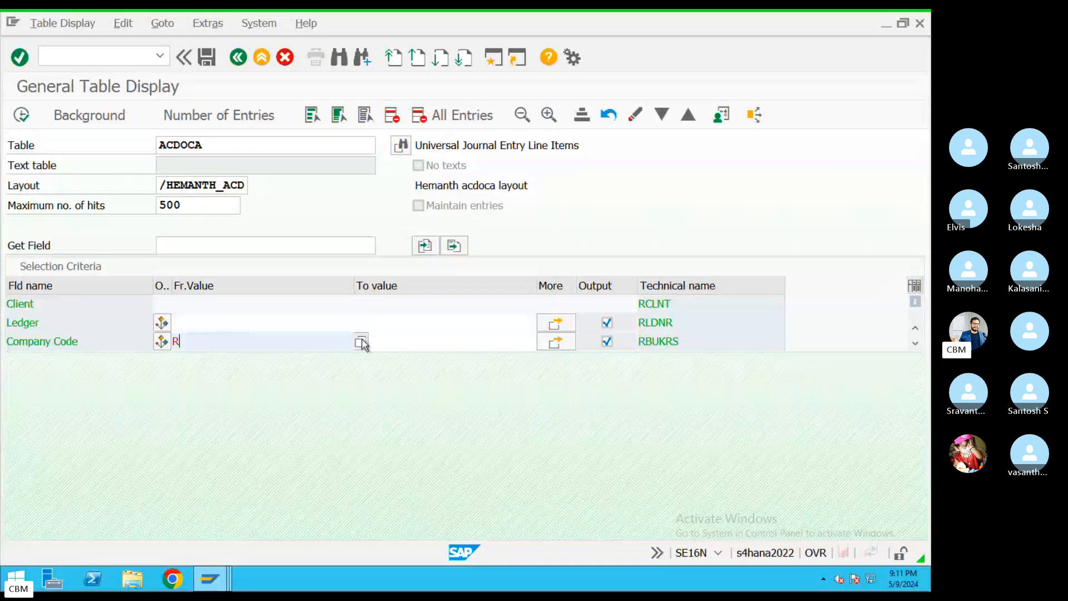
pyautogui.press('BackSpace')
pyautogui.write('KI')
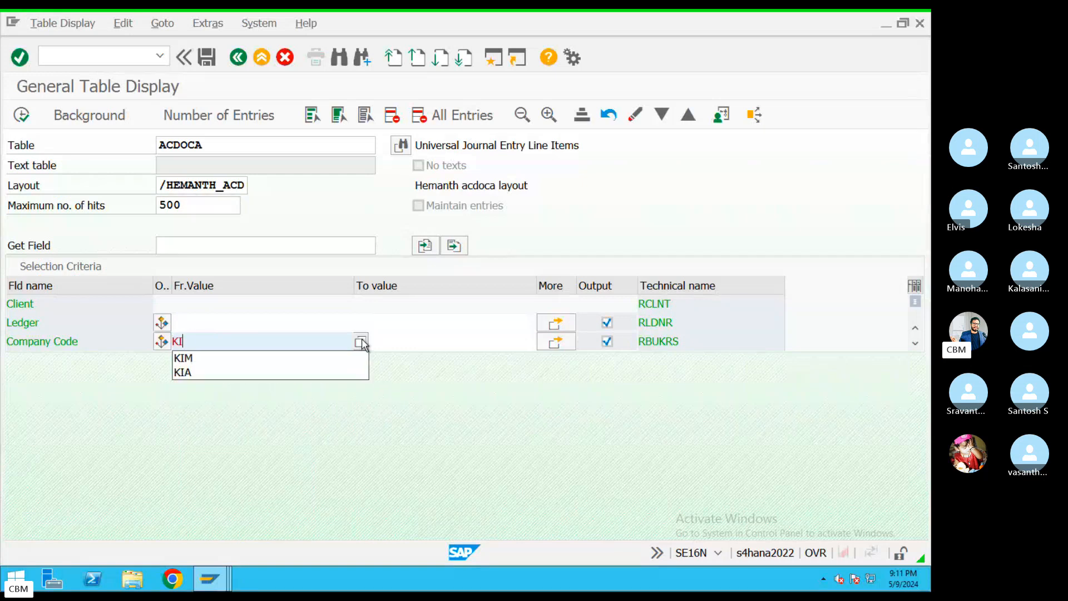
pyautogui.write('M')
pyautogui.click(21, 115)
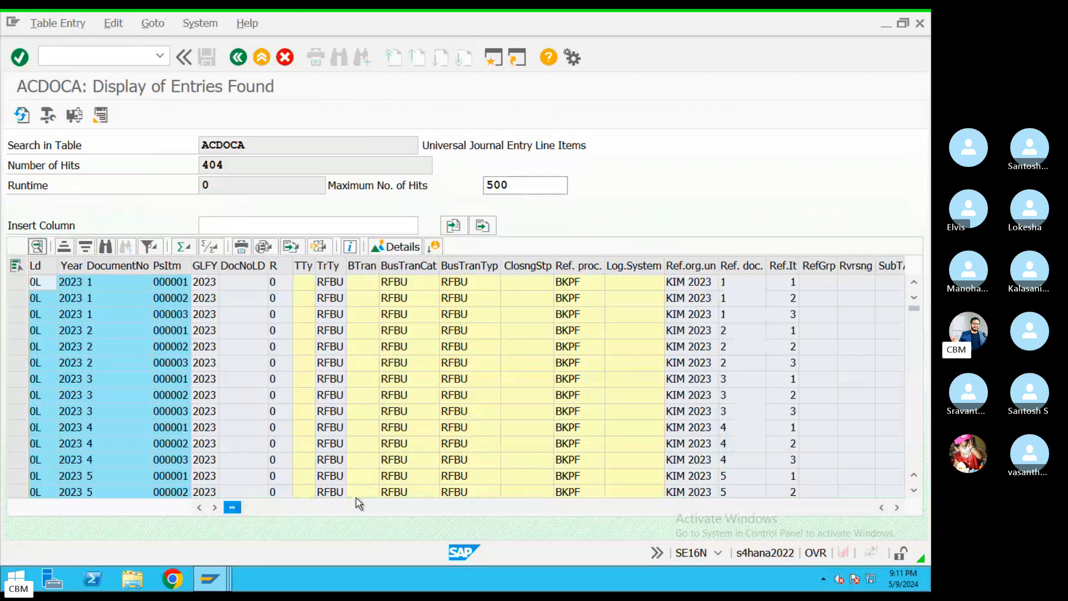
# Scroll across to the document type column and start setting a filter on it
pyautogui.click(359, 507)
pyautogui.click(400, 507)
pyautogui.click(409, 508)
pyautogui.click(413, 508)
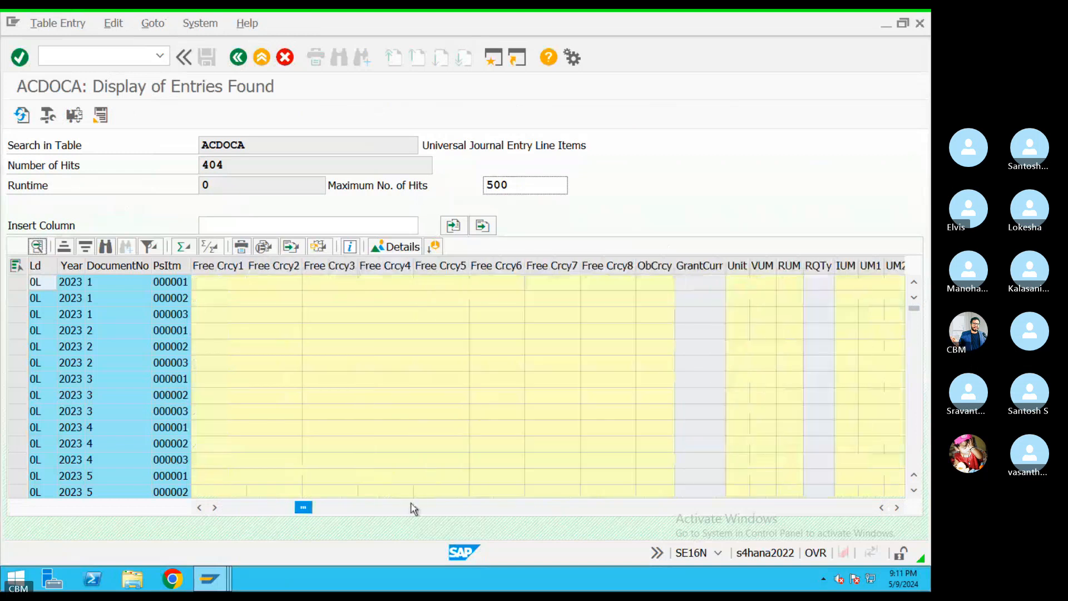
pyautogui.click(437, 508)
pyautogui.click(473, 511)
pyautogui.click(536, 512)
pyautogui.click(550, 515)
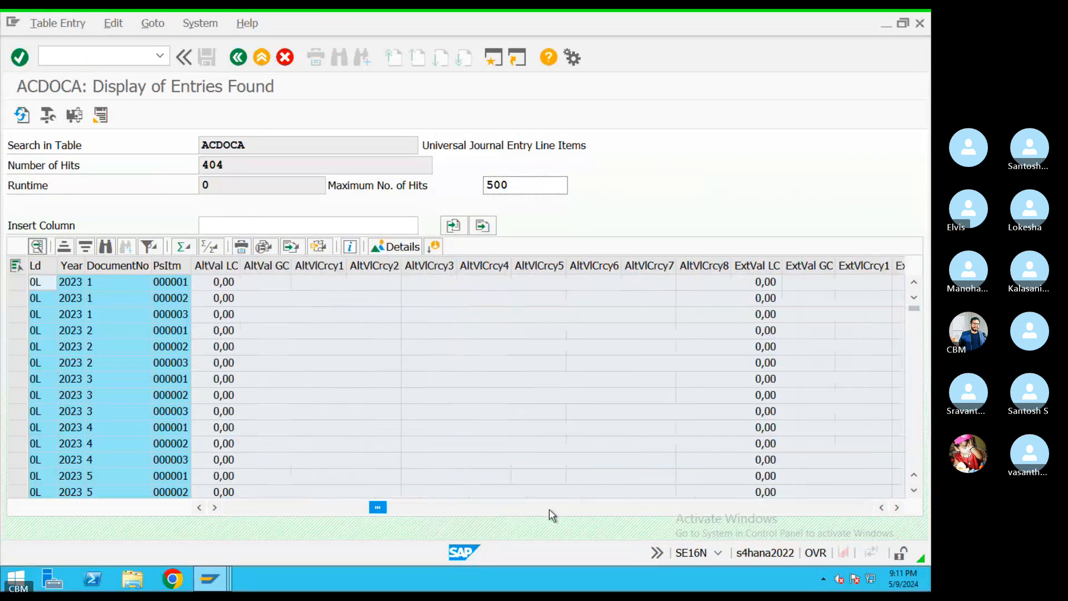
pyautogui.click(567, 515)
pyautogui.click(578, 516)
pyautogui.click(578, 516)
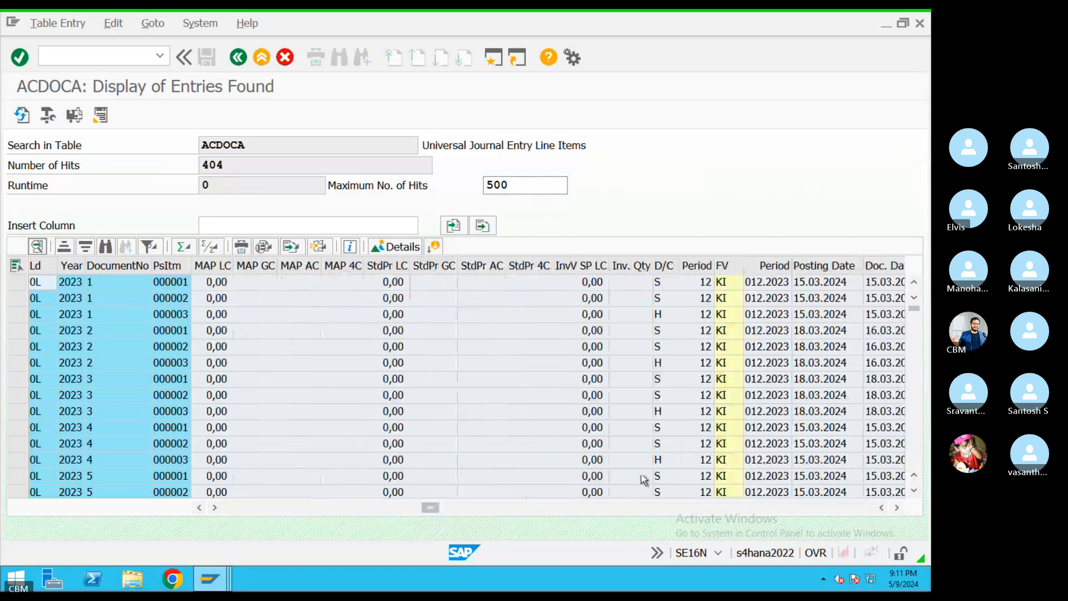
pyautogui.click(548, 517)
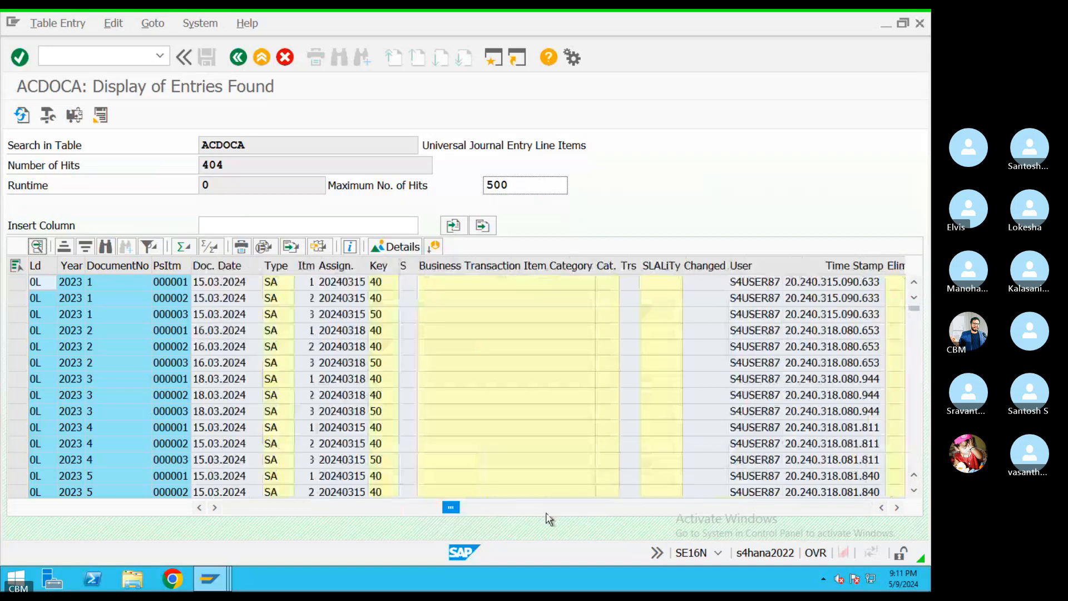
pyautogui.click(276, 266)
pyautogui.click(156, 254)
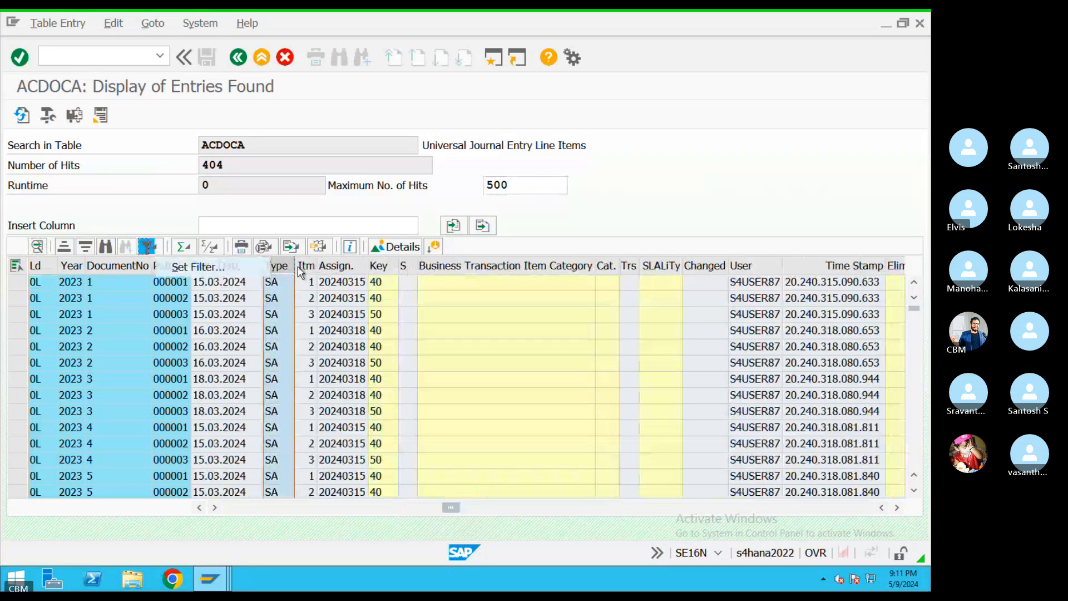
pyautogui.click(183, 267)
# Filter the ACDOCA list to document type AF and step through document 12001's six lines
pyautogui.write('A')
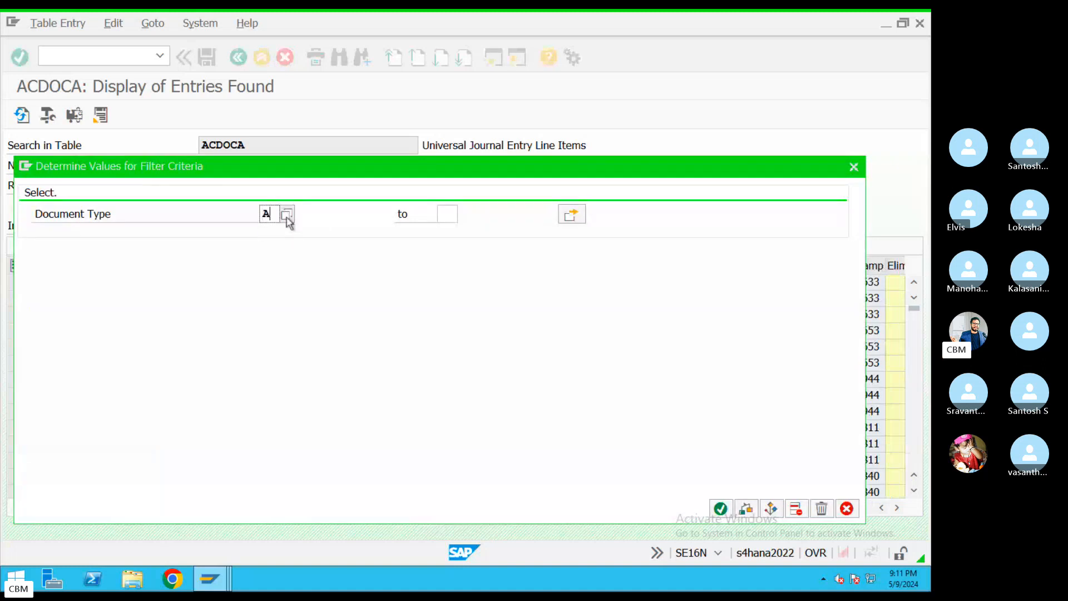
pyautogui.write('F')
pyautogui.press('Return')
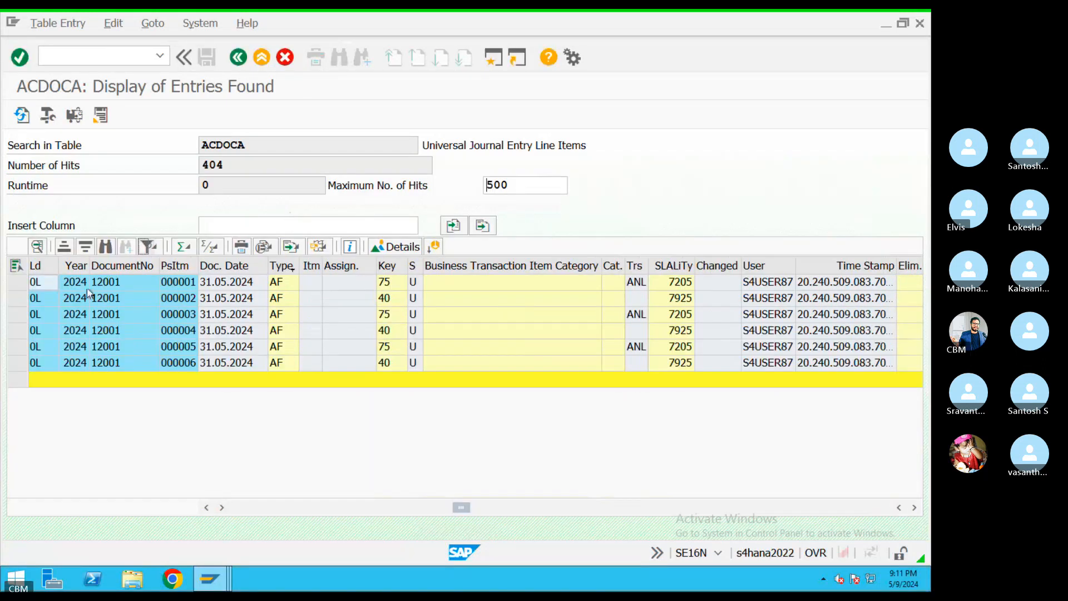
pyautogui.click(123, 284)
pyautogui.click(116, 297)
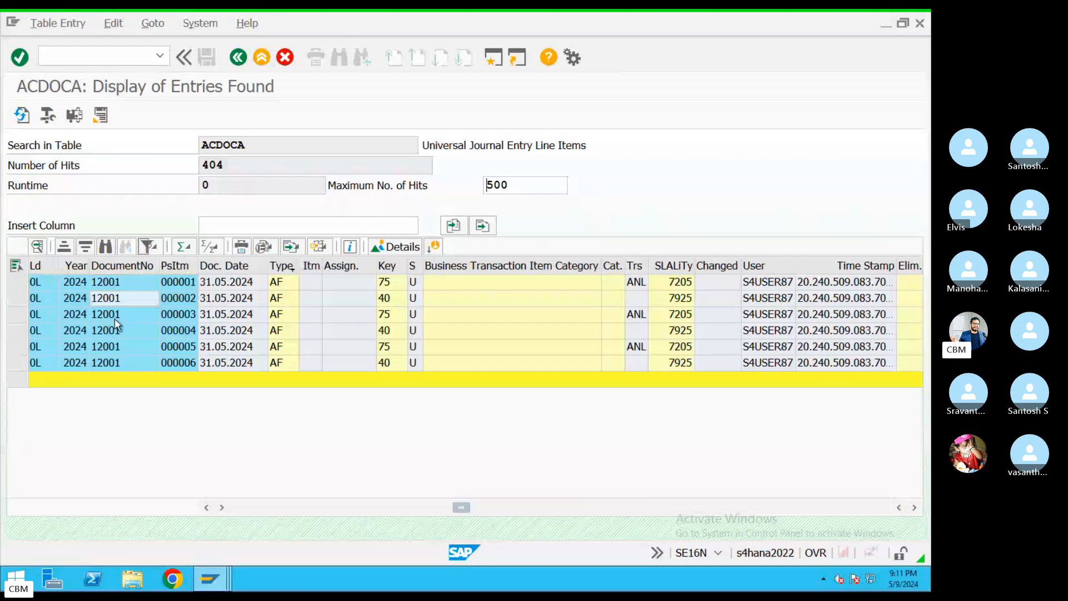
pyautogui.click(116, 314)
pyautogui.click(117, 348)
pyautogui.click(115, 363)
pyautogui.click(115, 379)
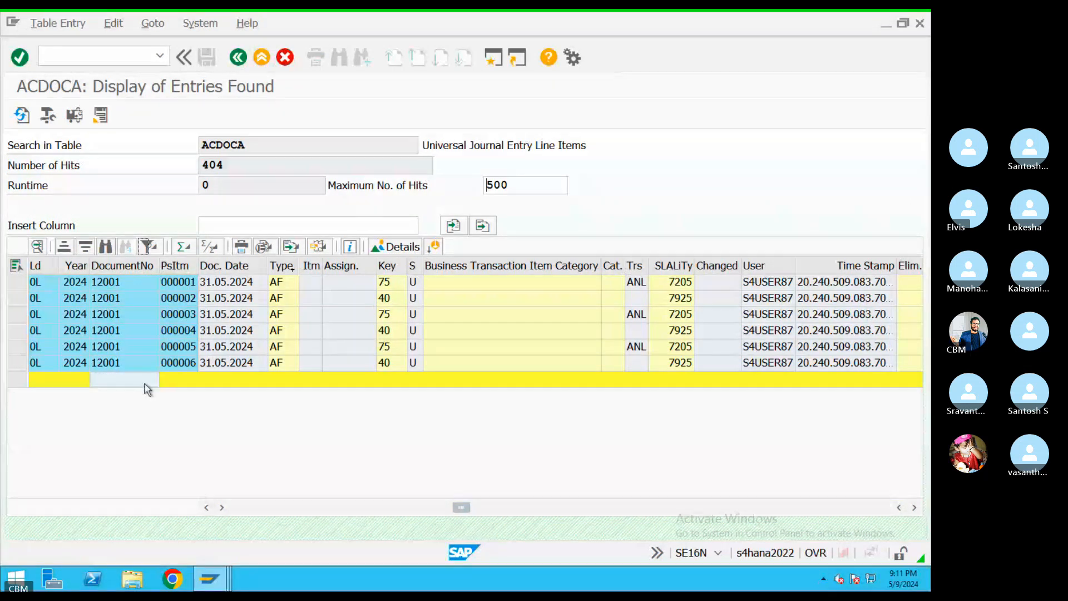
pyautogui.doubleClick(247, 146)
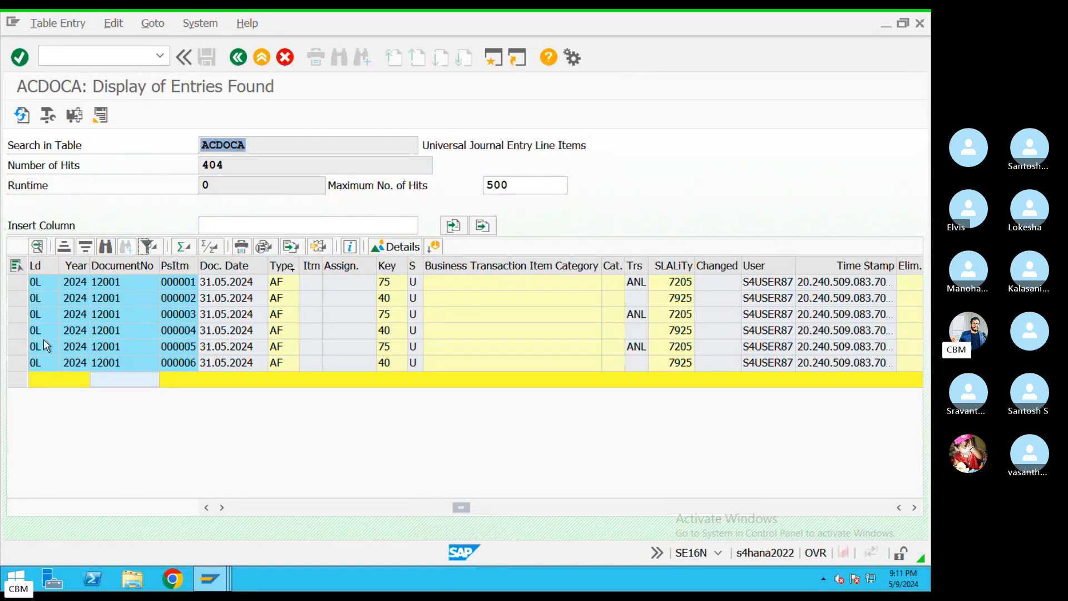
# Examine ledger, transaction type and posting keys 40 and 75 (Credit asset), then select document 12001
pyautogui.moveTo(36, 282); pyautogui.dragTo(44, 368)
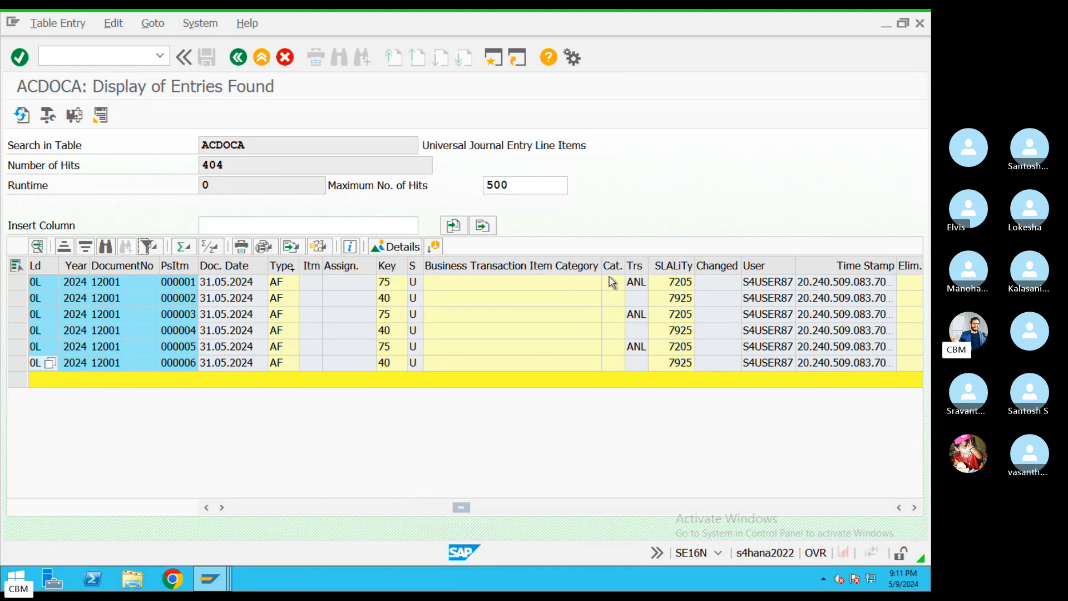
pyautogui.moveTo(637, 287); pyautogui.dragTo(641, 359)
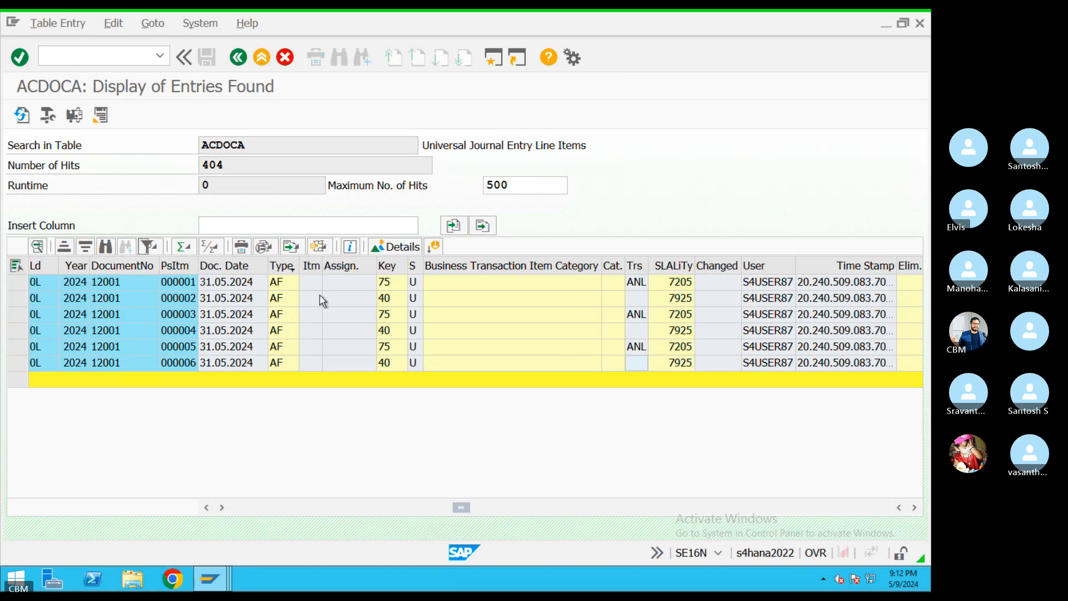
pyautogui.click(389, 298)
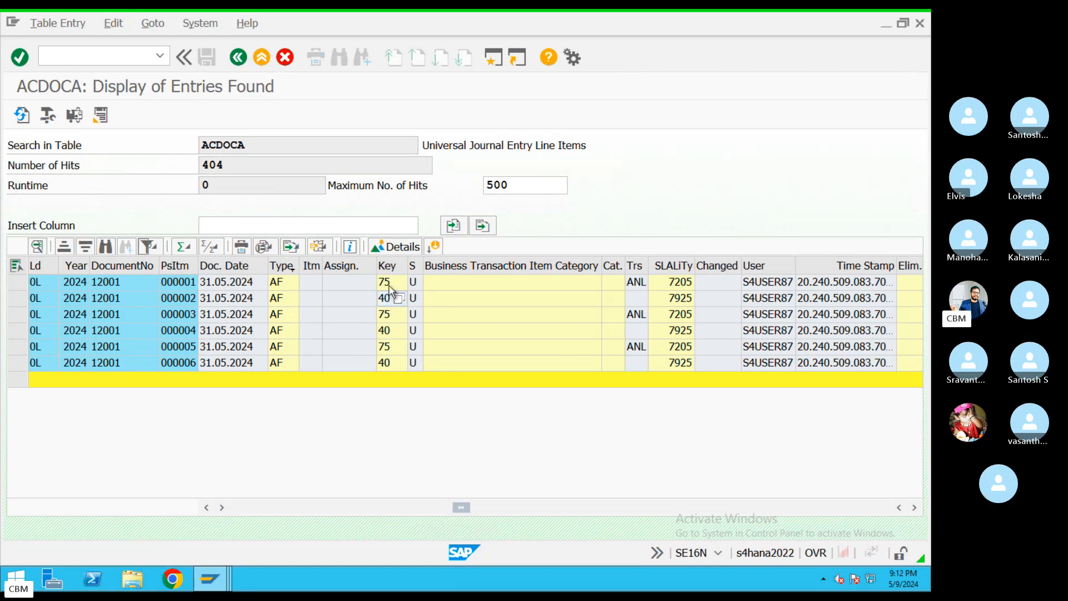
pyautogui.click(392, 282)
pyautogui.click(399, 282)
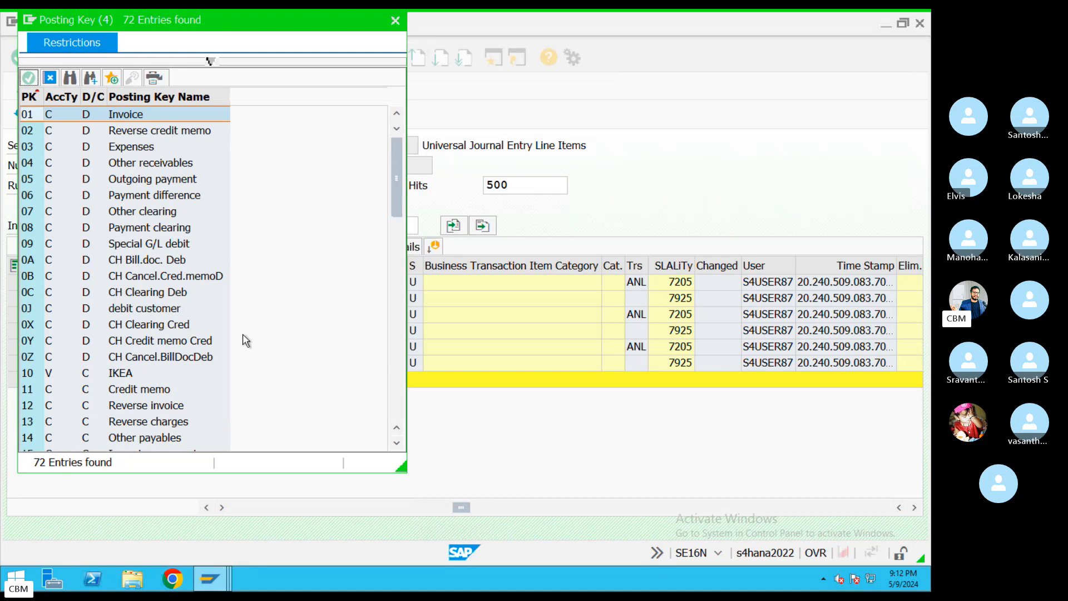
pyautogui.scroll(-10, 388, 365)
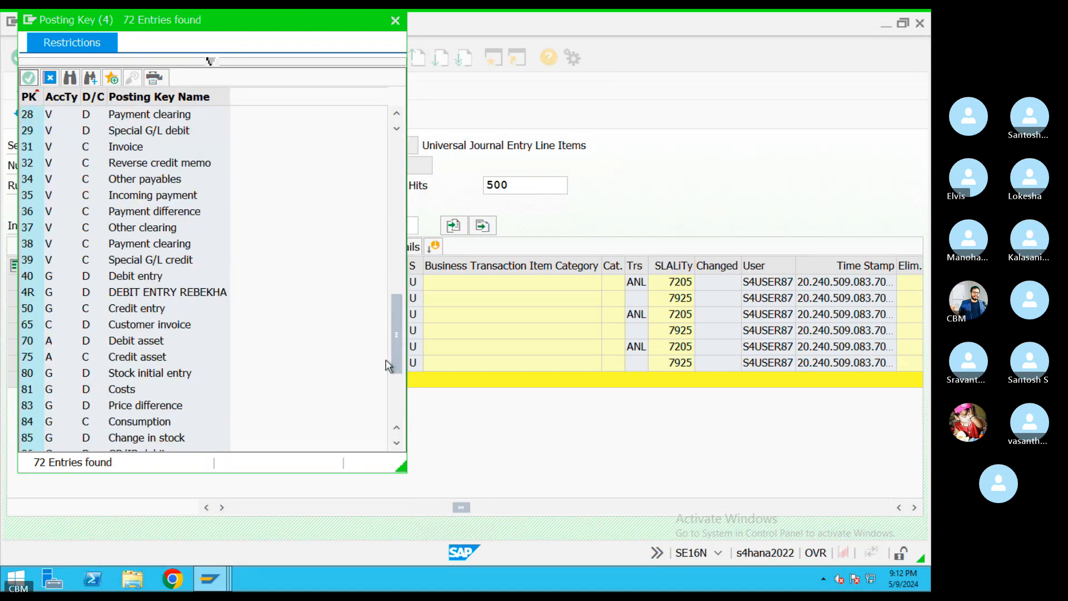
pyautogui.click(126, 358)
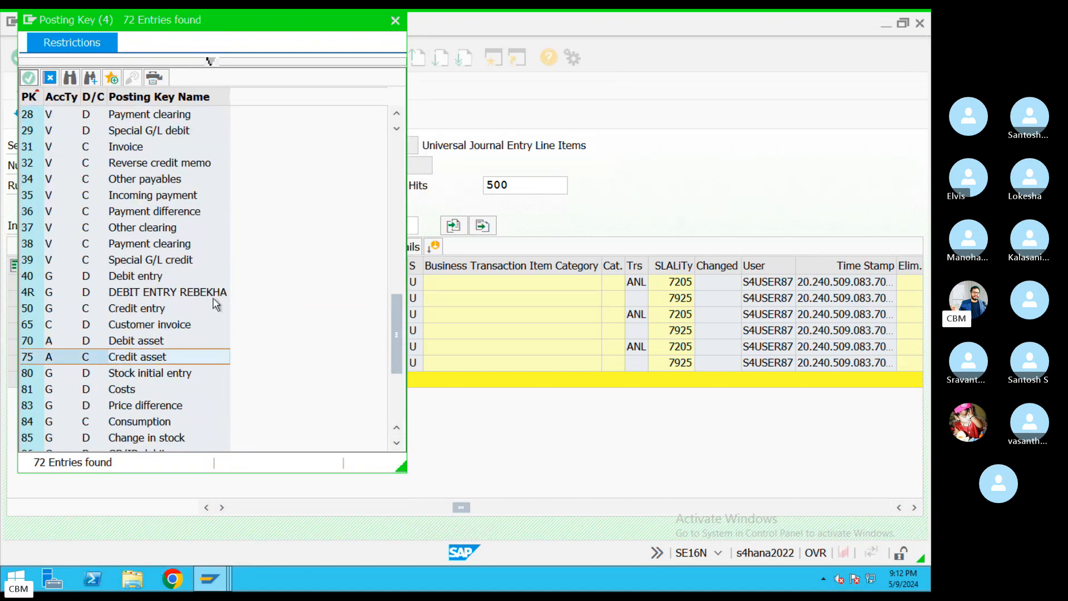
pyautogui.click(395, 20)
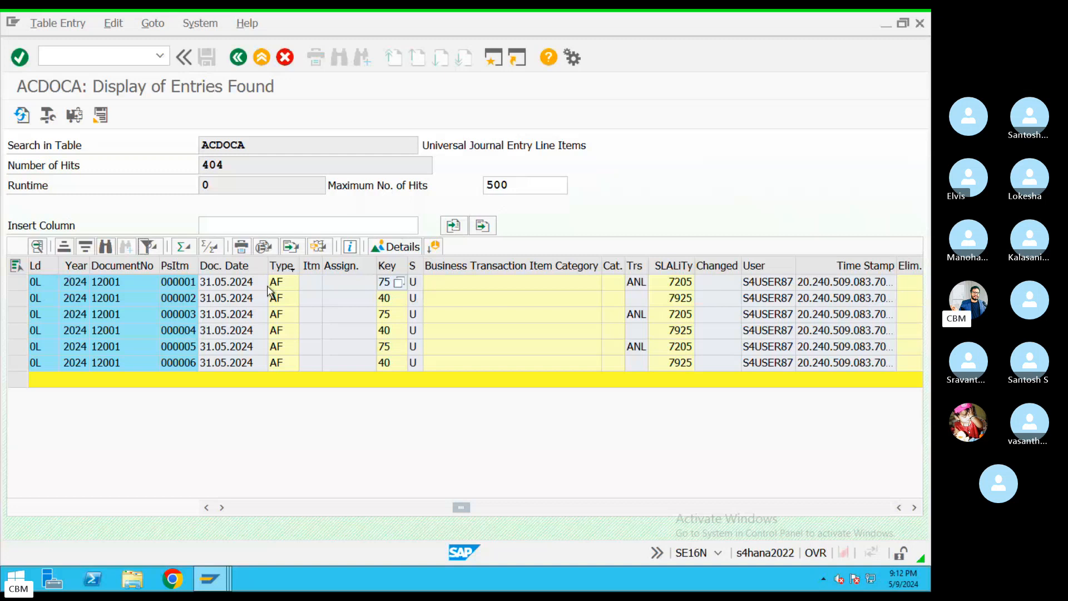
pyautogui.click(146, 282)
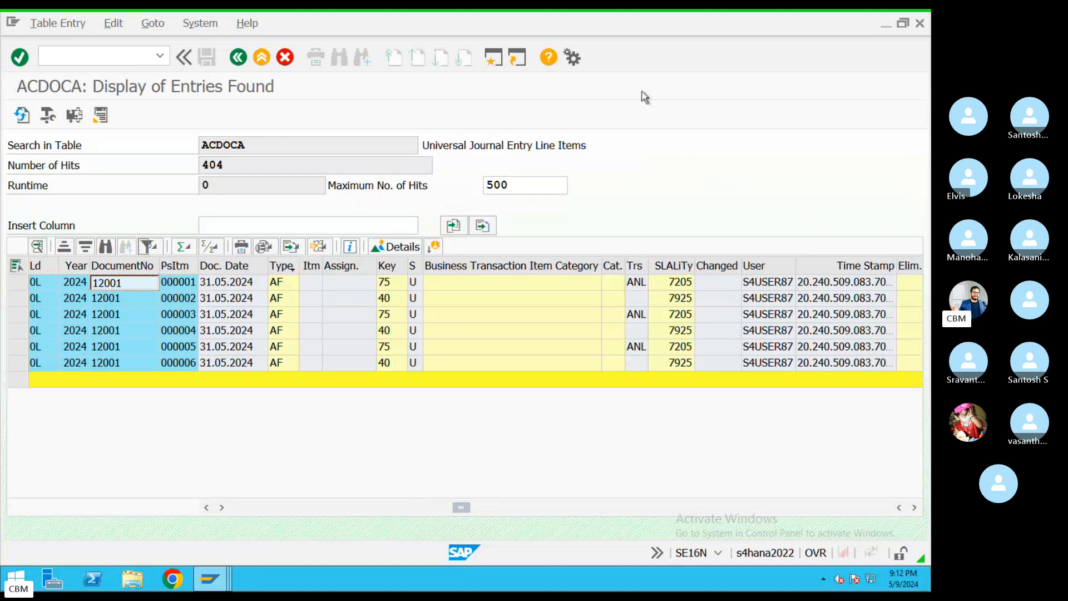
# Display document 12001 of company code KIM in FB03 and review its line items, including account 100202
pyautogui.write('FB03')
pyautogui.press('Return')
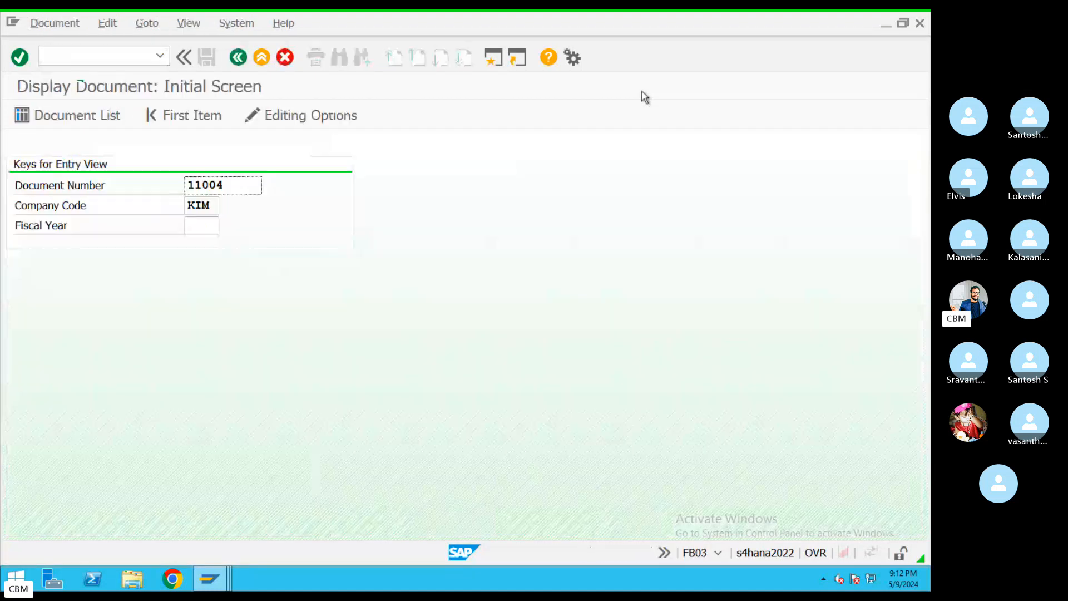
pyautogui.moveTo(146, 186); pyautogui.dragTo(140, 192)
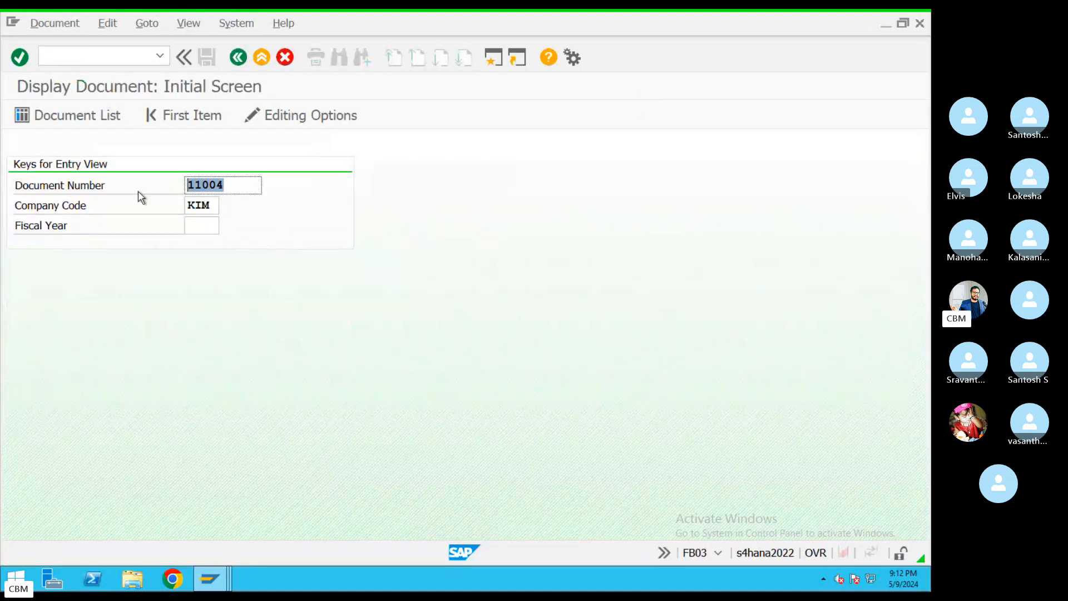
pyautogui.write('12001')
pyautogui.press('Return')
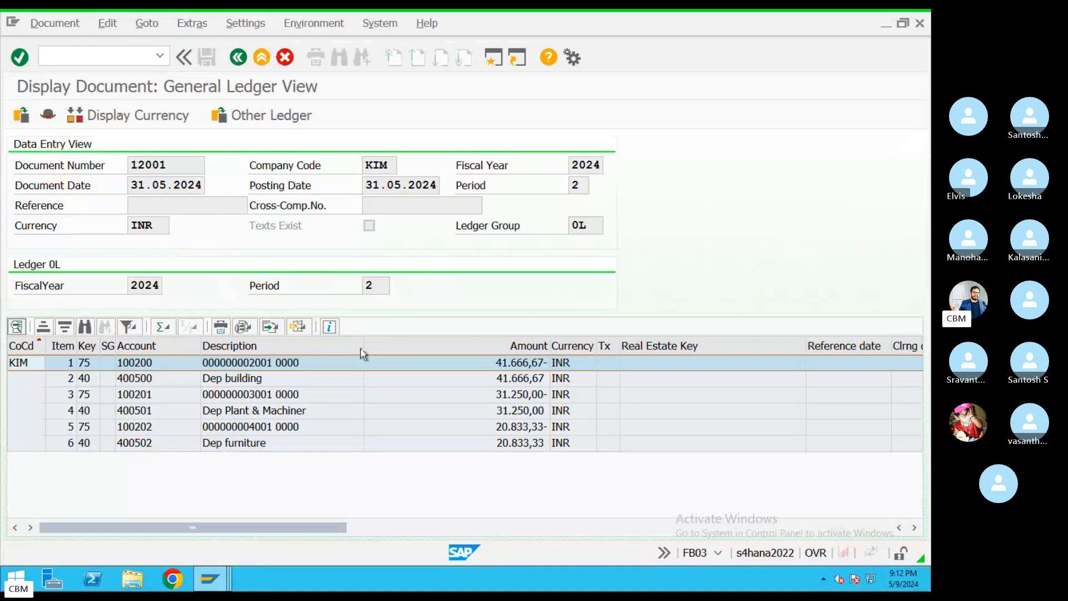
pyautogui.click(242, 380)
pyautogui.click(240, 363)
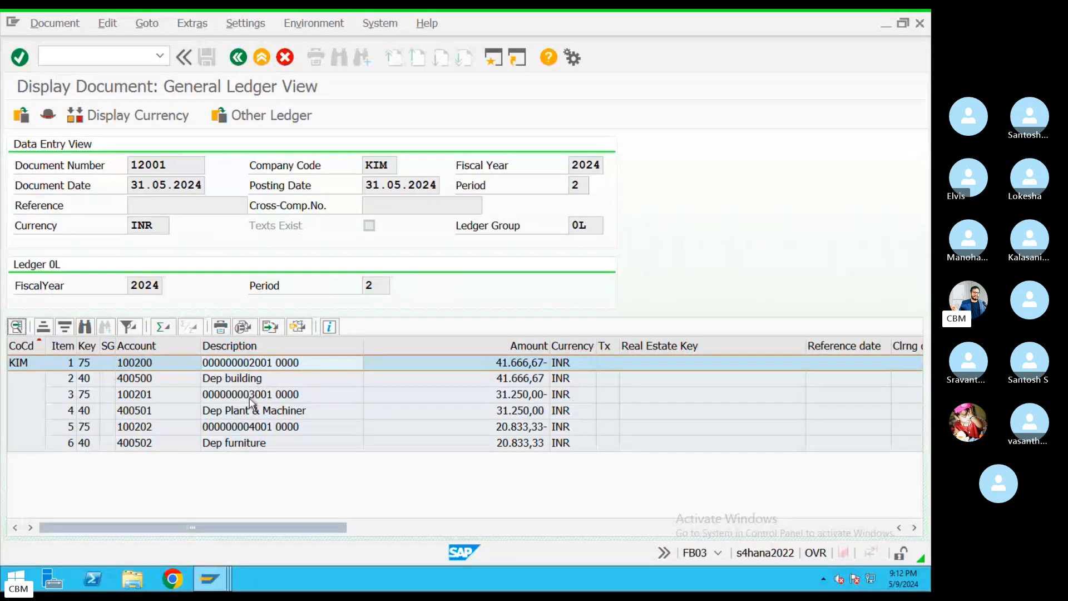
pyautogui.click(250, 427)
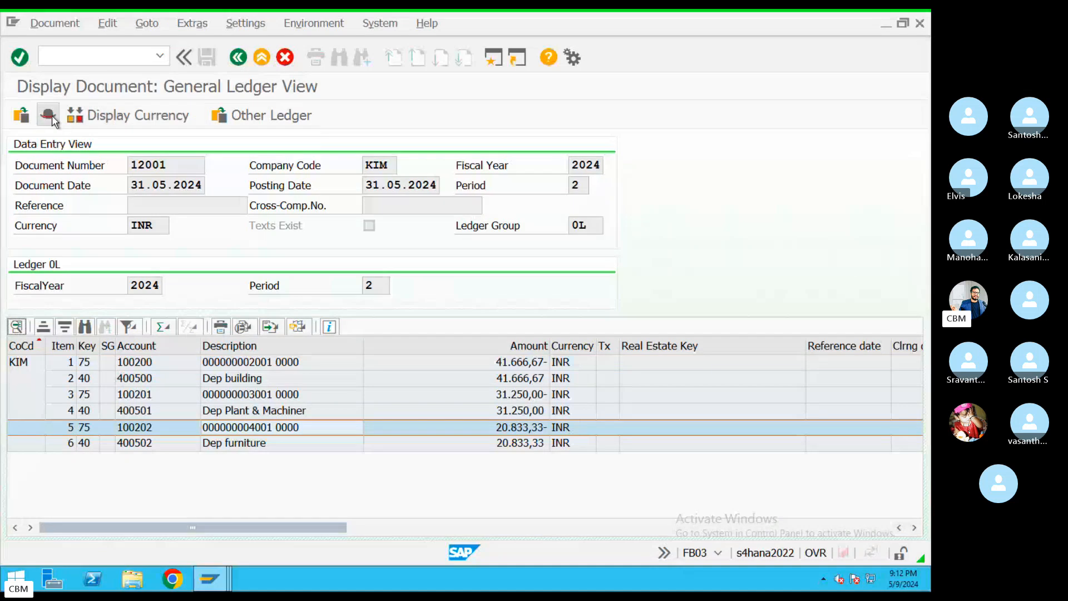
# Check the document header: type AF, the creating user, and transaction AFABN, then switch to the Skype call
pyautogui.click(48, 115)
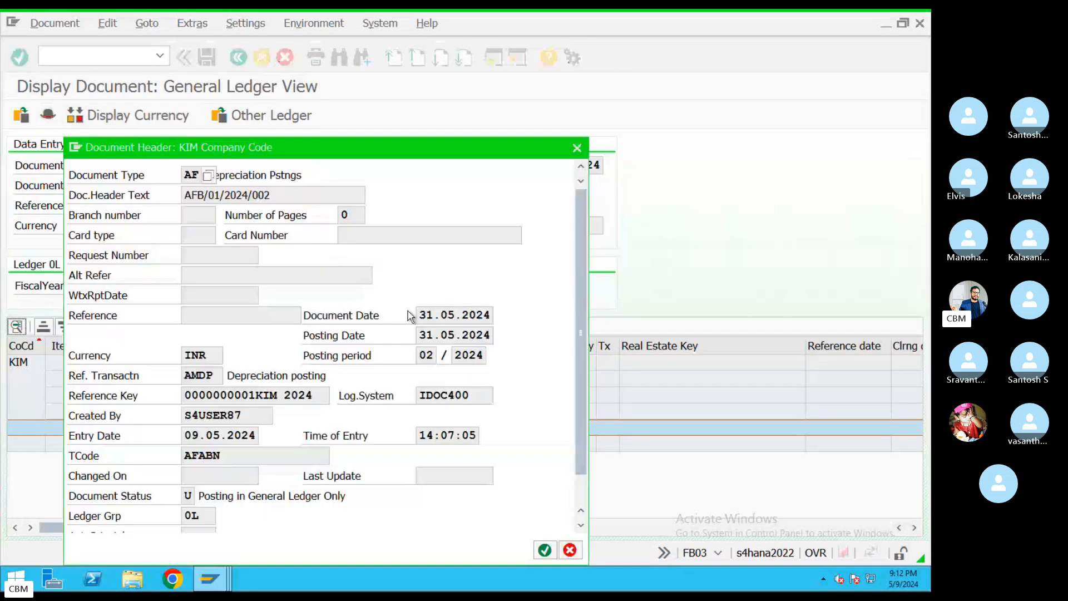
pyautogui.doubleClick(188, 174)
pyautogui.moveTo(242, 411); pyautogui.dragTo(184, 415)
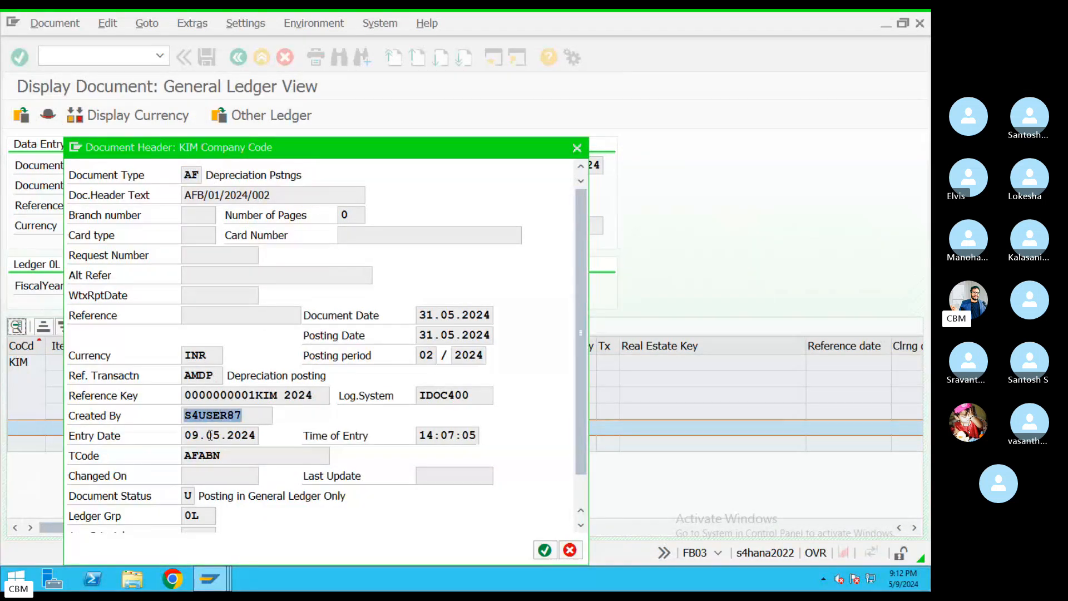
pyautogui.click(161, 453)
pyautogui.click(577, 147)
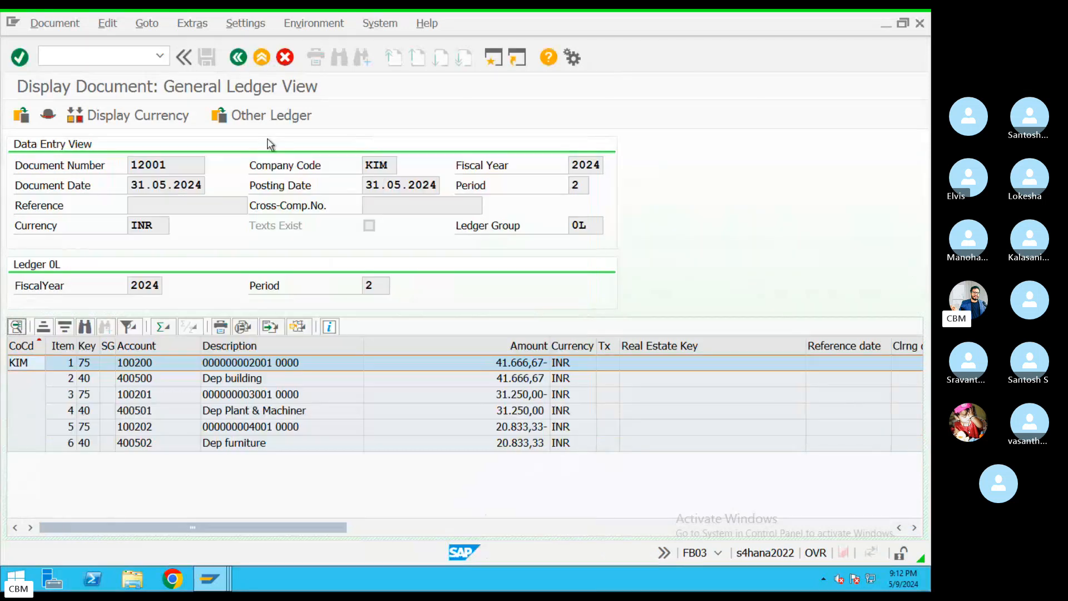
pyautogui.click(239, 57)
pyautogui.hotkey('ctrl', 'Left')
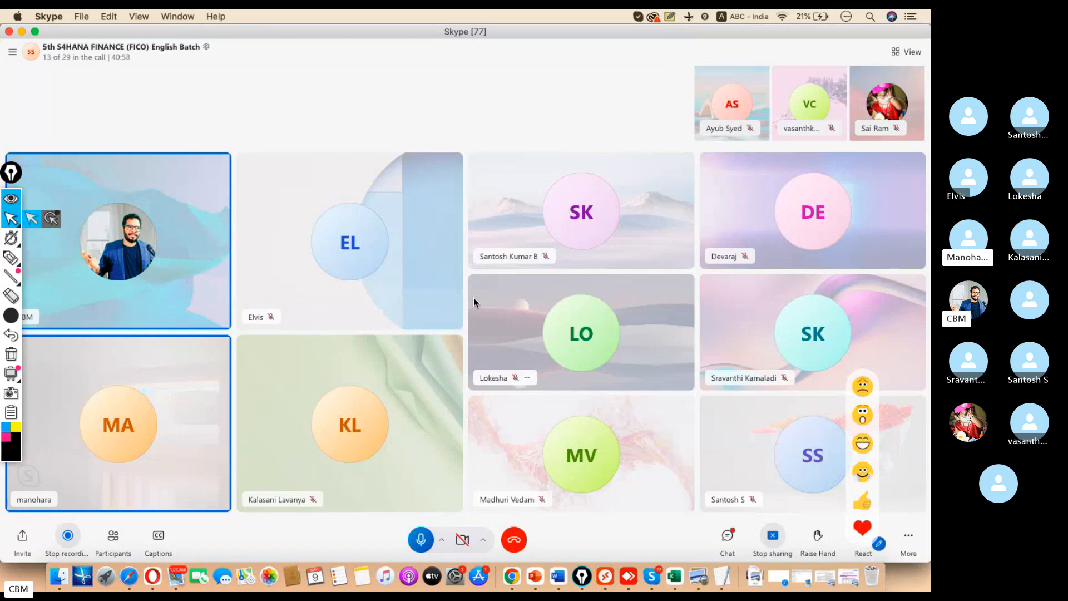
# Open SU01 user maintenance with the trainee user ID picked from the entry history
pyautogui.click(604, 575)
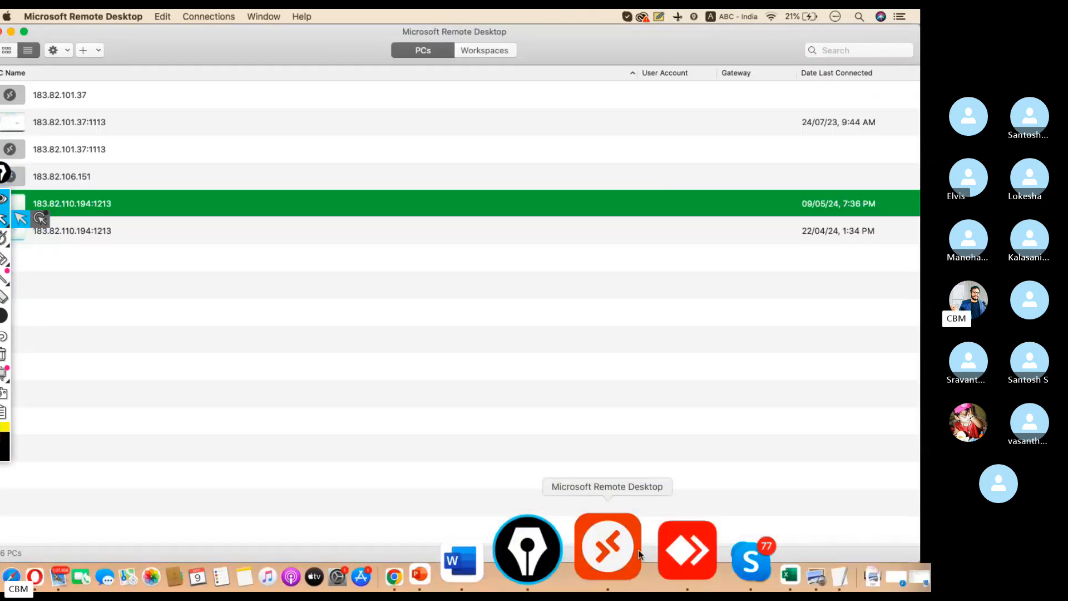
pyautogui.click(268, 63)
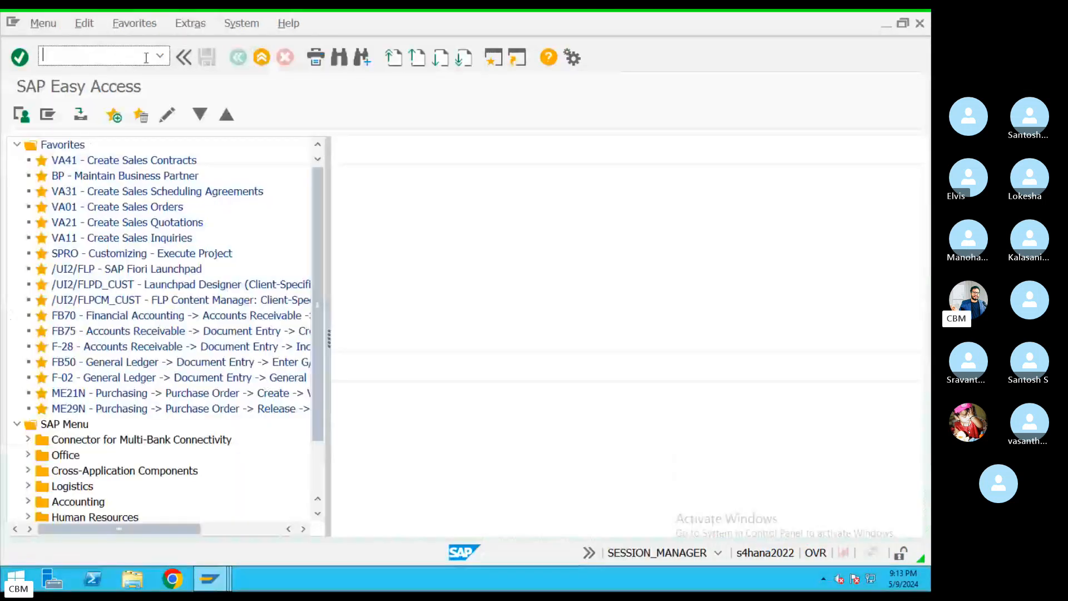
pyautogui.write('su01')
pyautogui.press('Return')
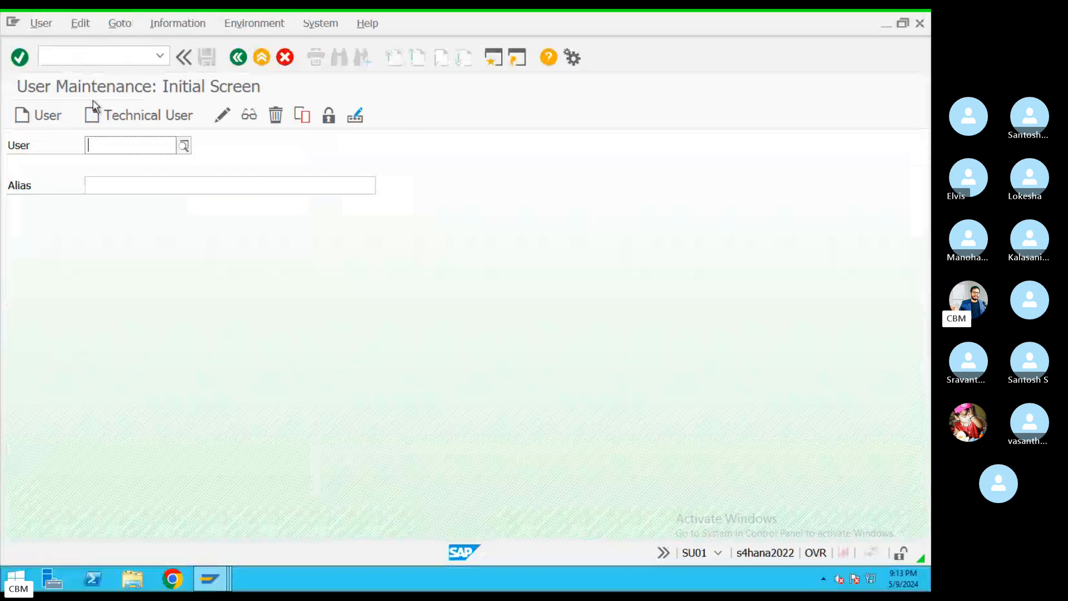
pyautogui.click(129, 147)
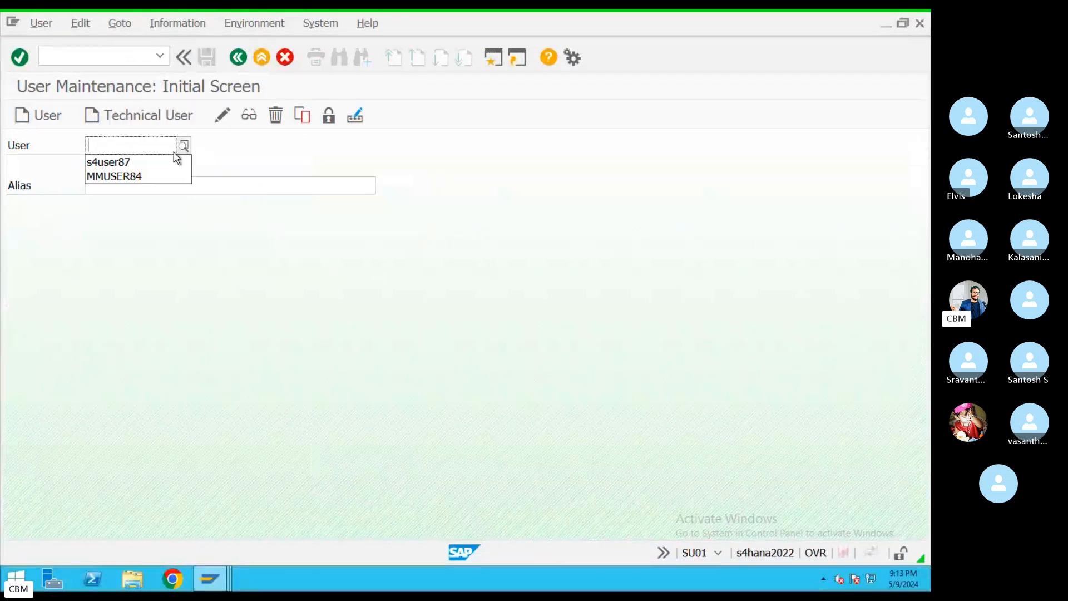
pyautogui.click(129, 167)
pyautogui.press('Return')
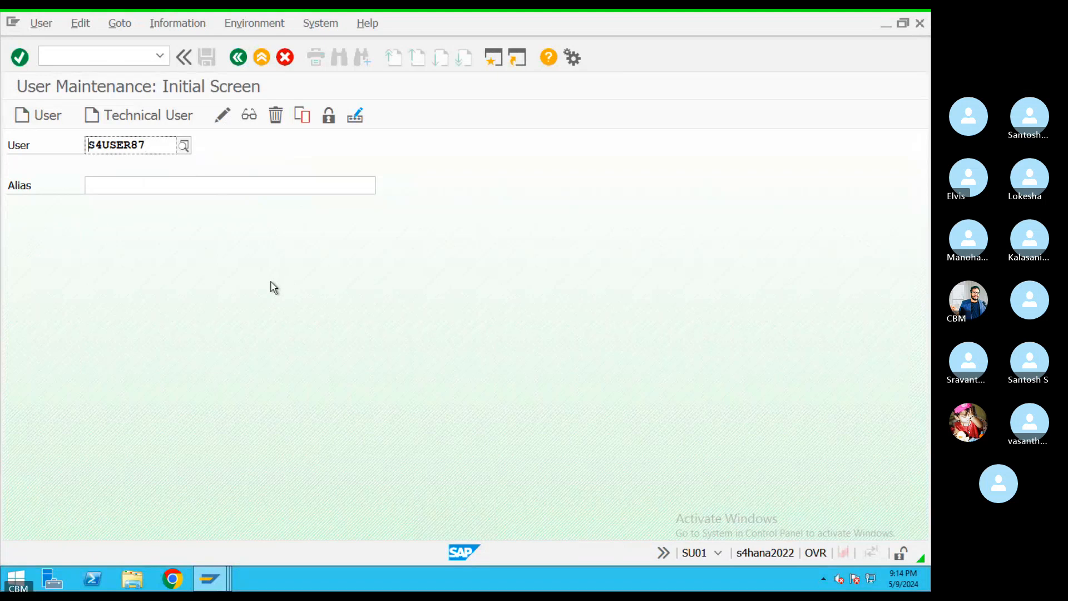
# Review the user's defaults, keep decimal notation 1.234.567,89 in change mode, and exit without saving
pyautogui.click(41, 27)
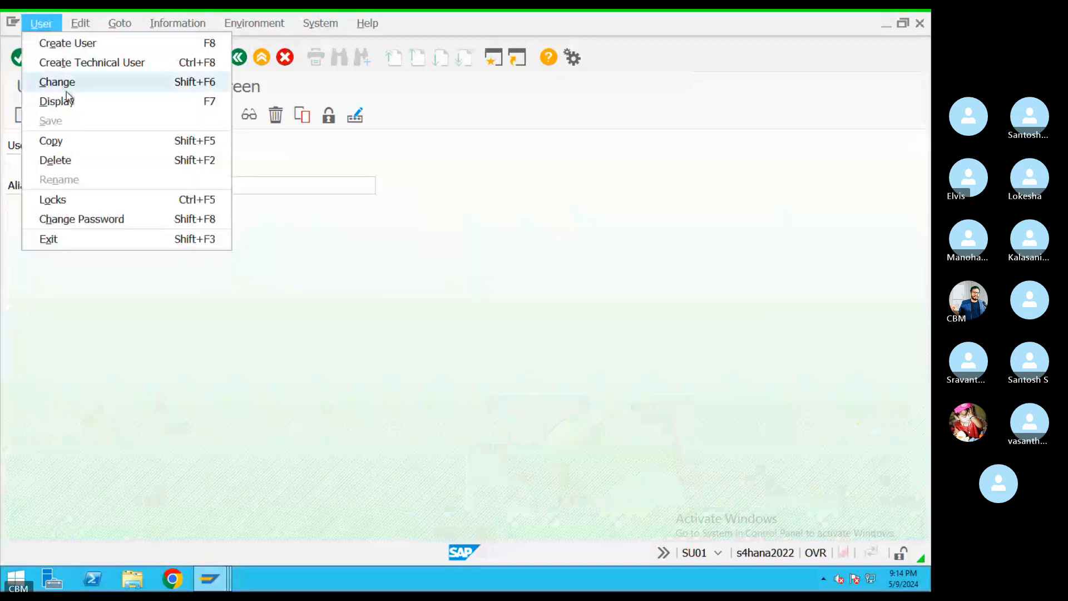
pyautogui.click(62, 98)
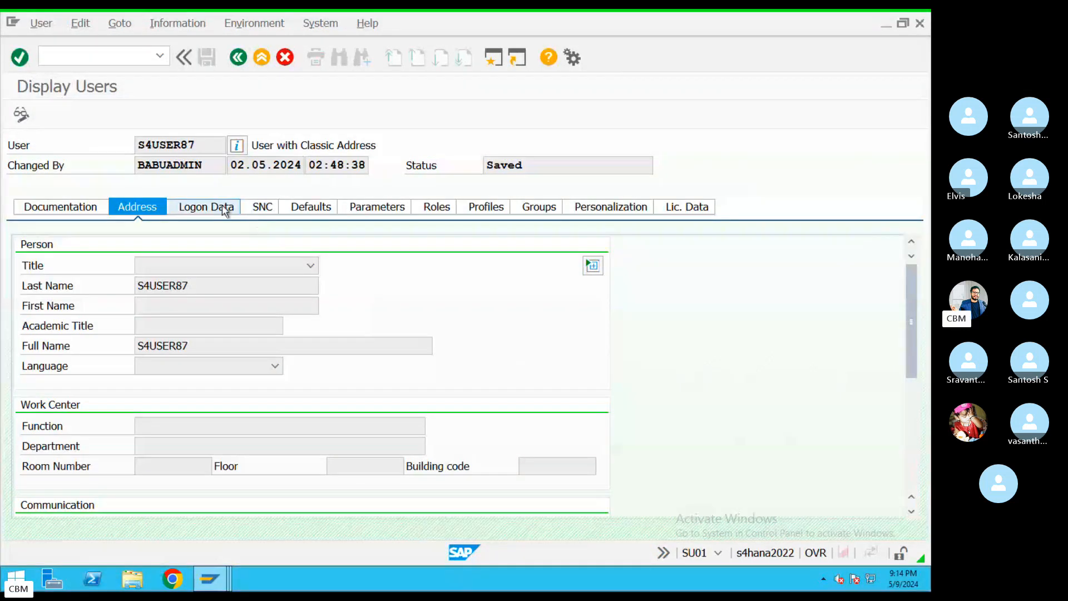
pyautogui.click(205, 207)
pyautogui.click(307, 207)
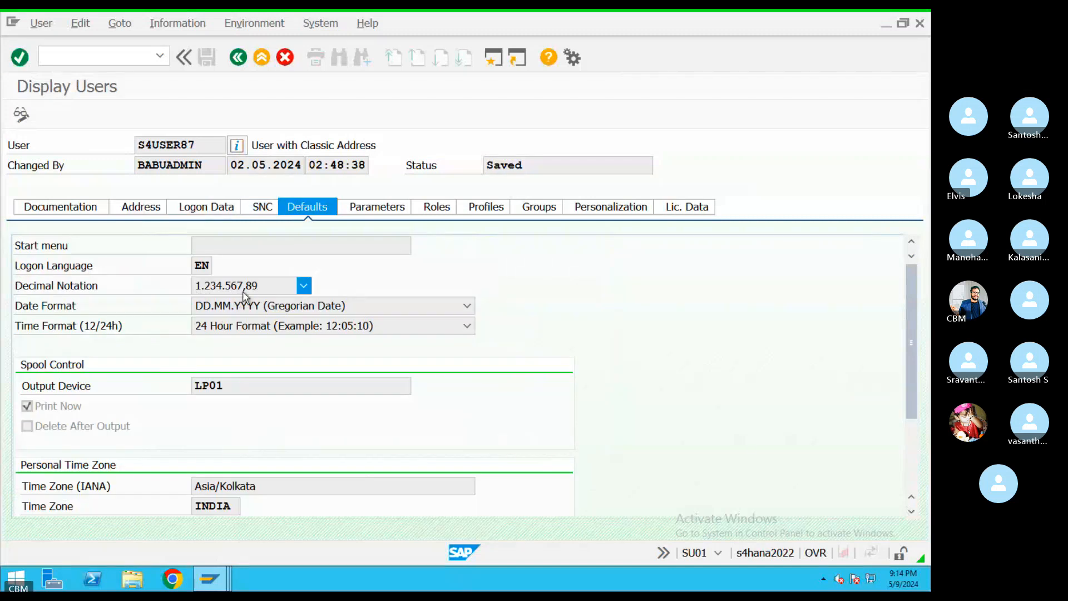
pyautogui.click(304, 286)
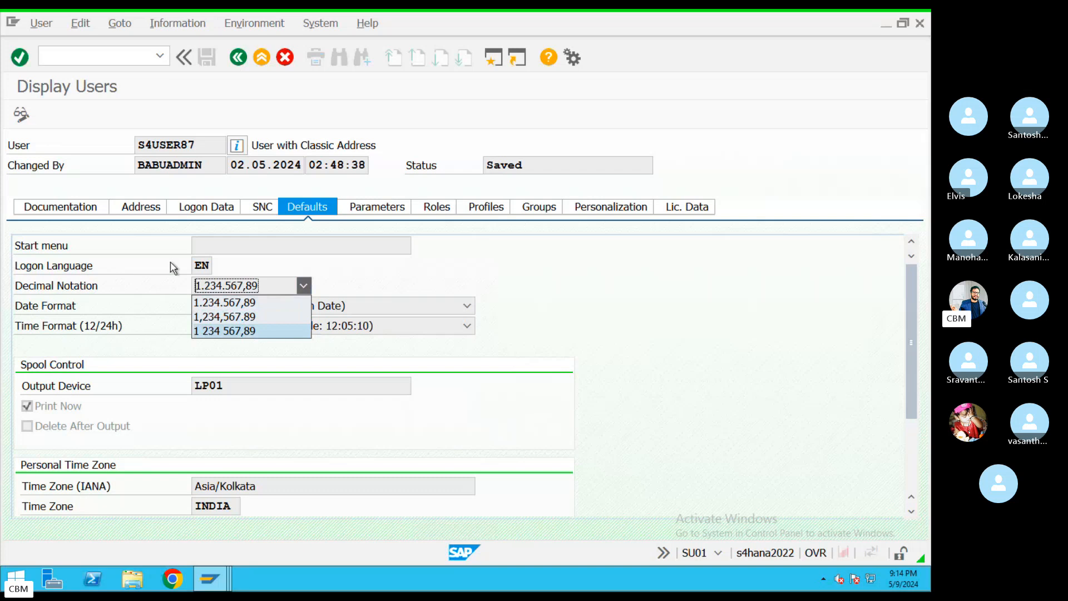
pyautogui.click(157, 59)
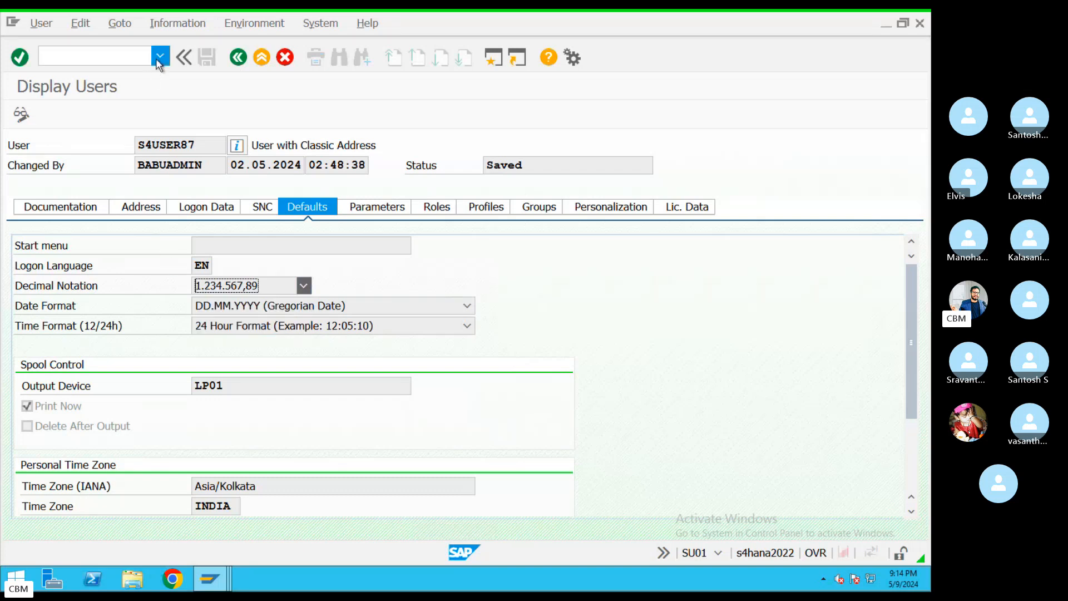
pyautogui.click(23, 115)
pyautogui.click(304, 286)
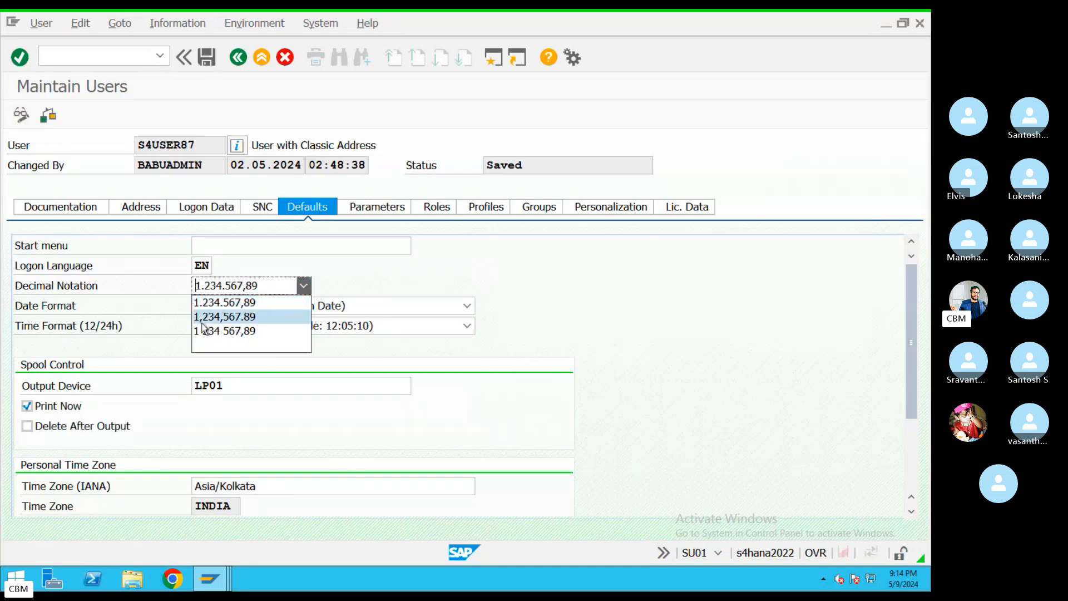
pyautogui.click(375, 292)
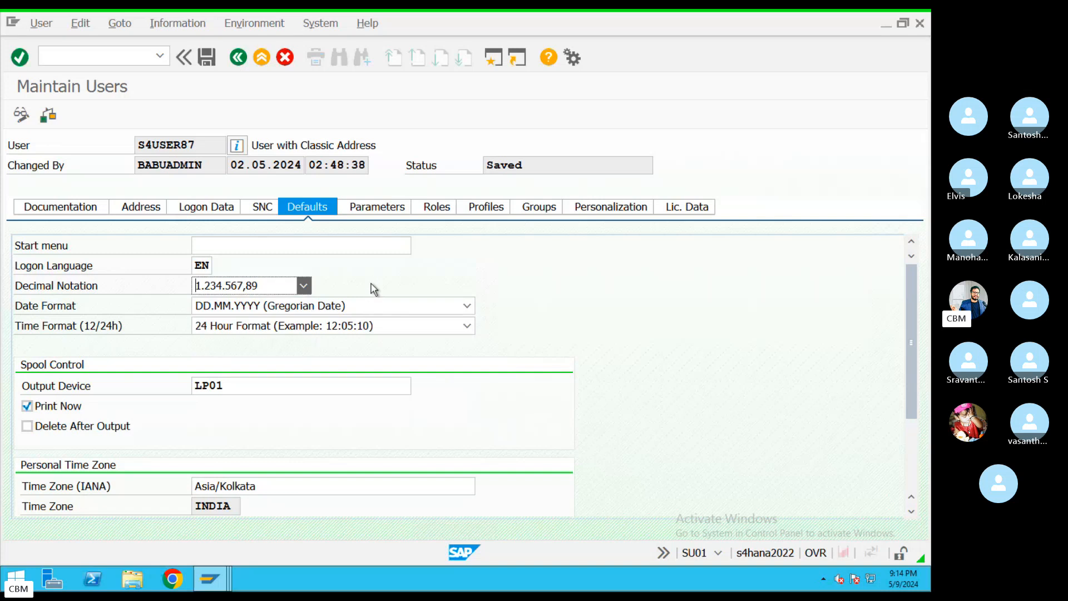
pyautogui.click(239, 56)
pyautogui.click(239, 56)
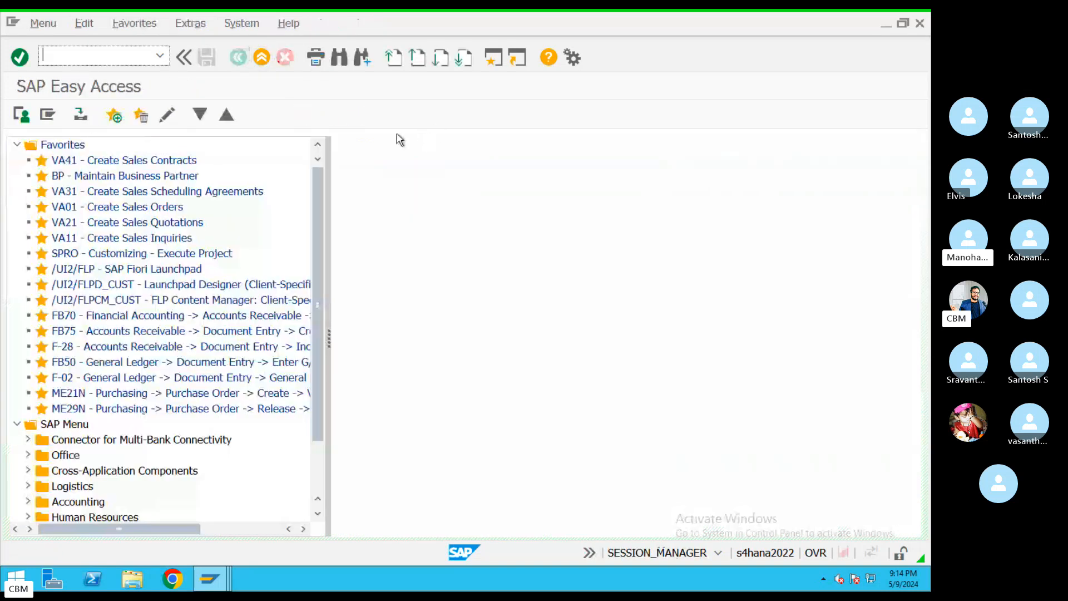
# Return from the Skype call to the remote SAP Easy Access window
pyautogui.hotkey('ctrl', 'Left')
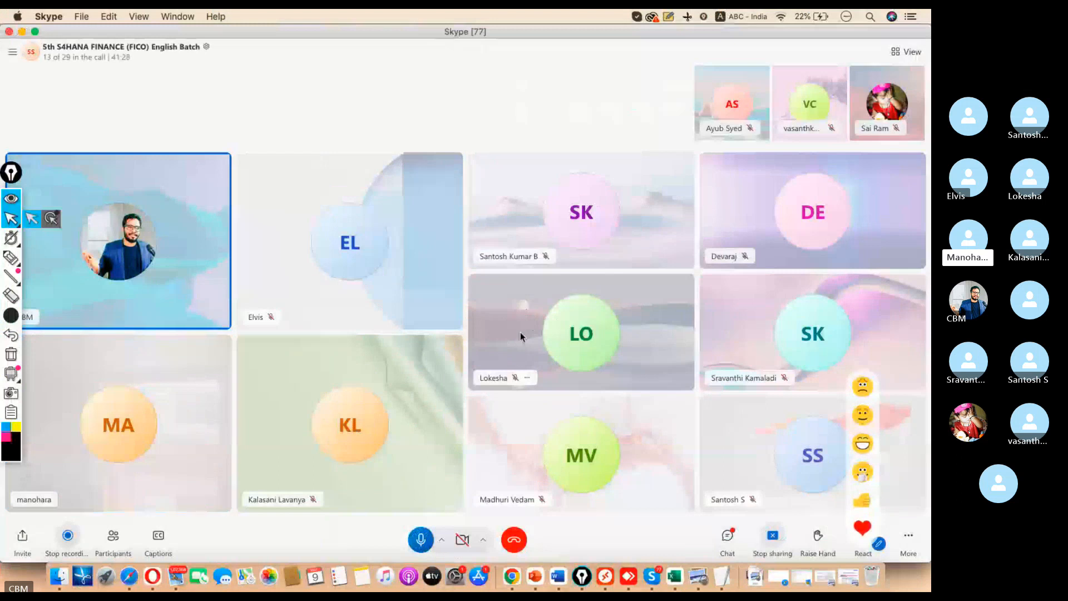
pyautogui.click(605, 577)
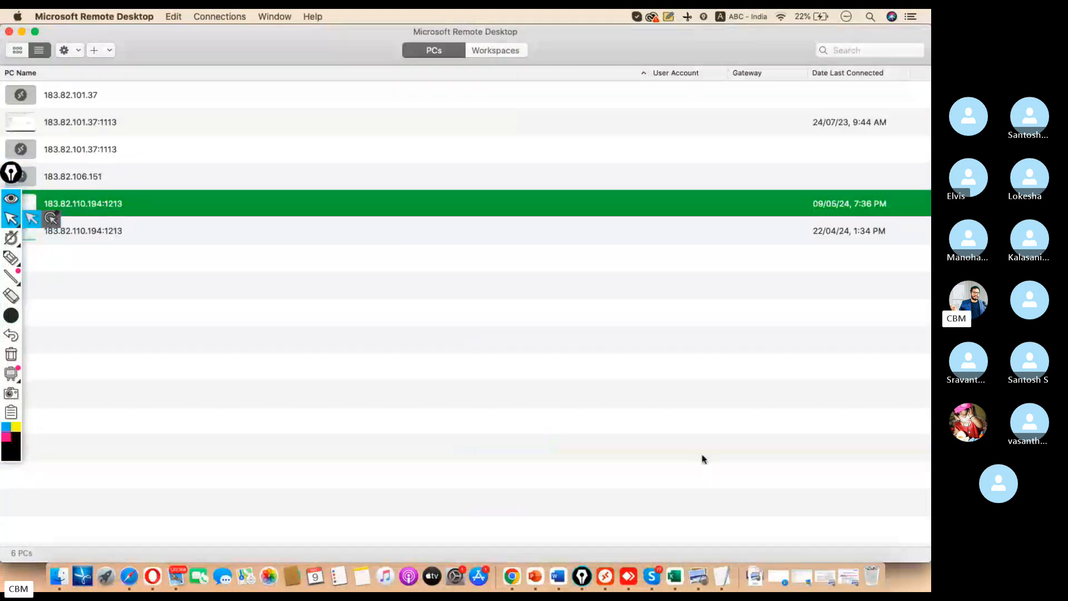
pyautogui.doubleClick(126, 207)
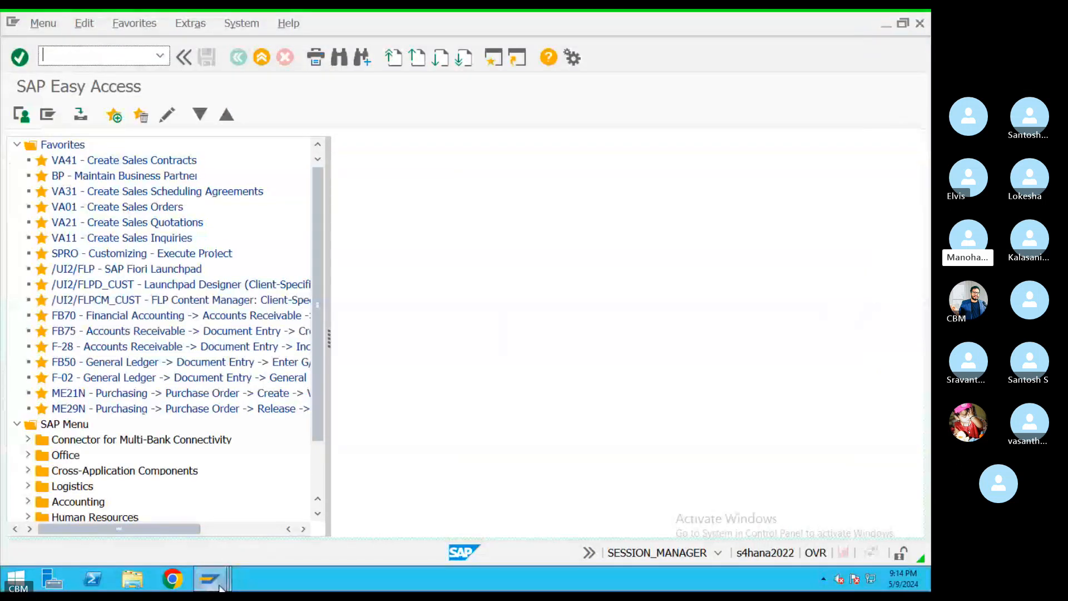
pyautogui.moveTo(220, 587)
pyautogui.moveTo(730, 536)
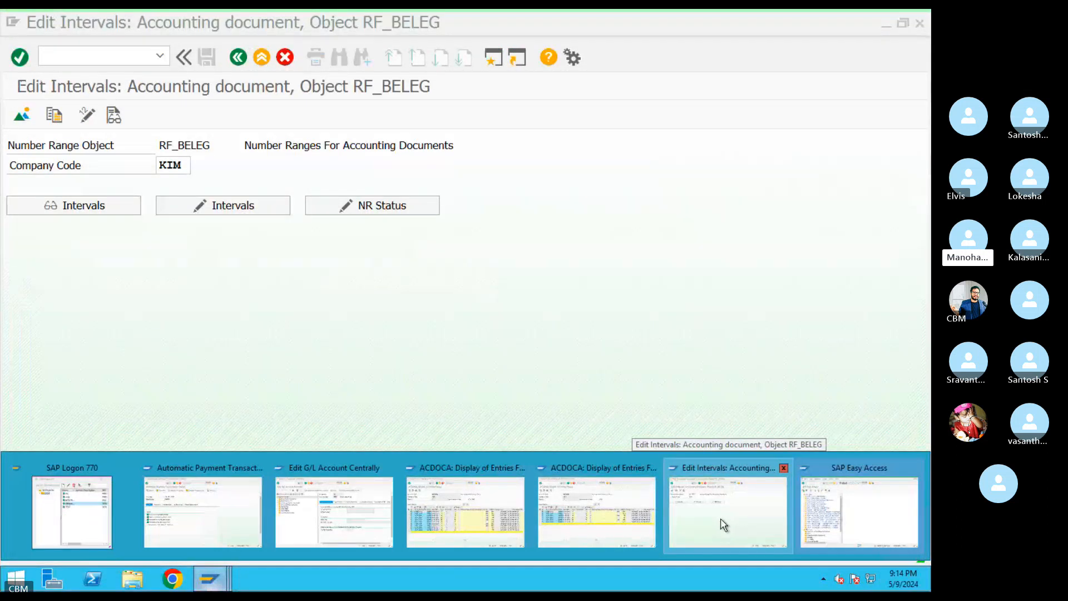
pyautogui.click(815, 527)
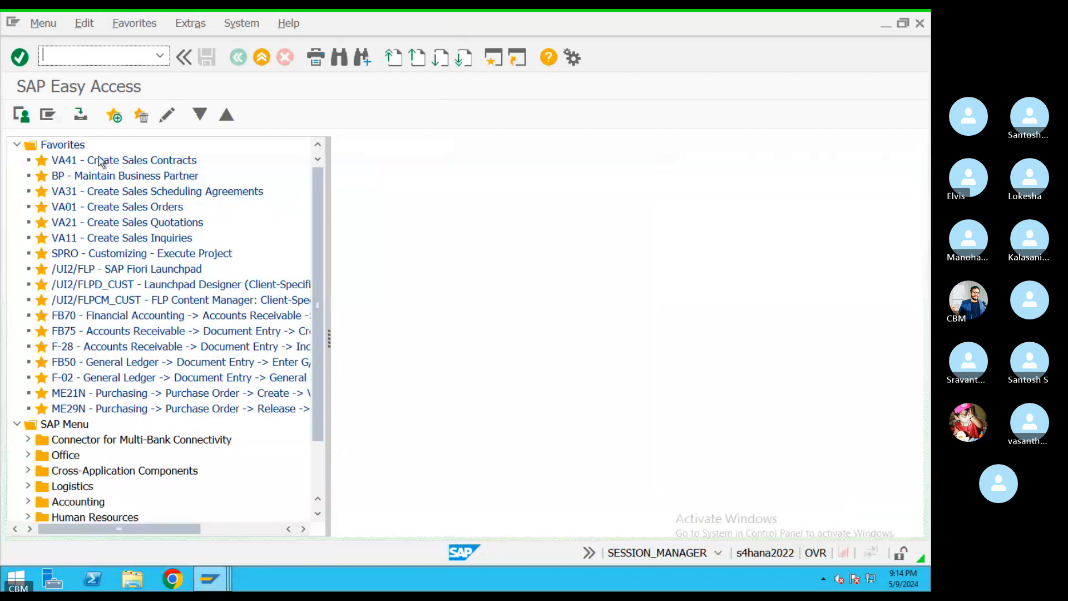
# Leave the SU03 authorization object classes and start SU01 from the command field history
pyautogui.write('su0')
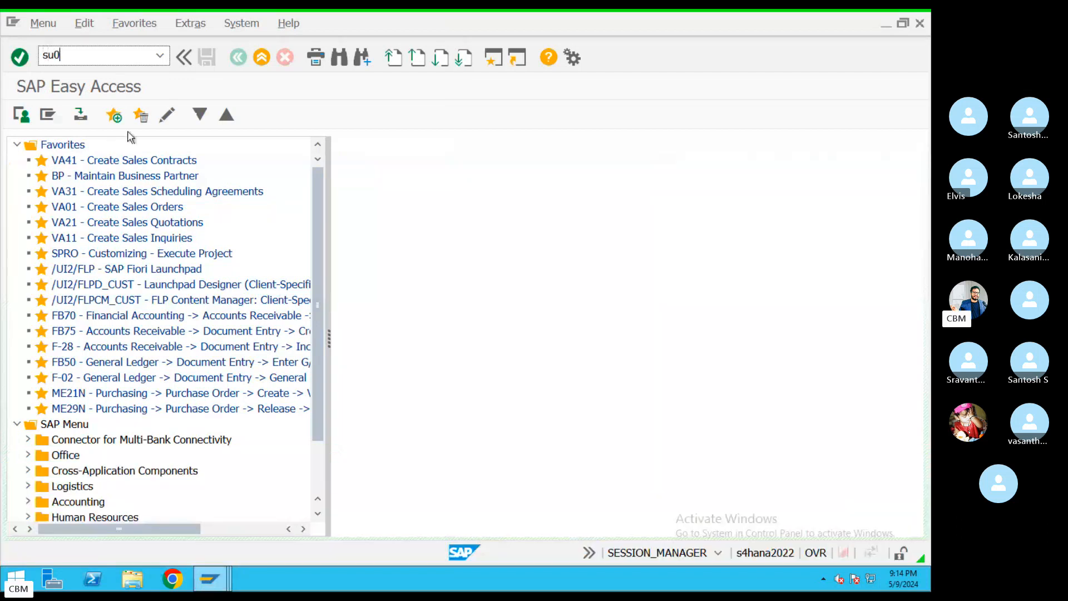
pyautogui.write('3')
pyautogui.press('Return')
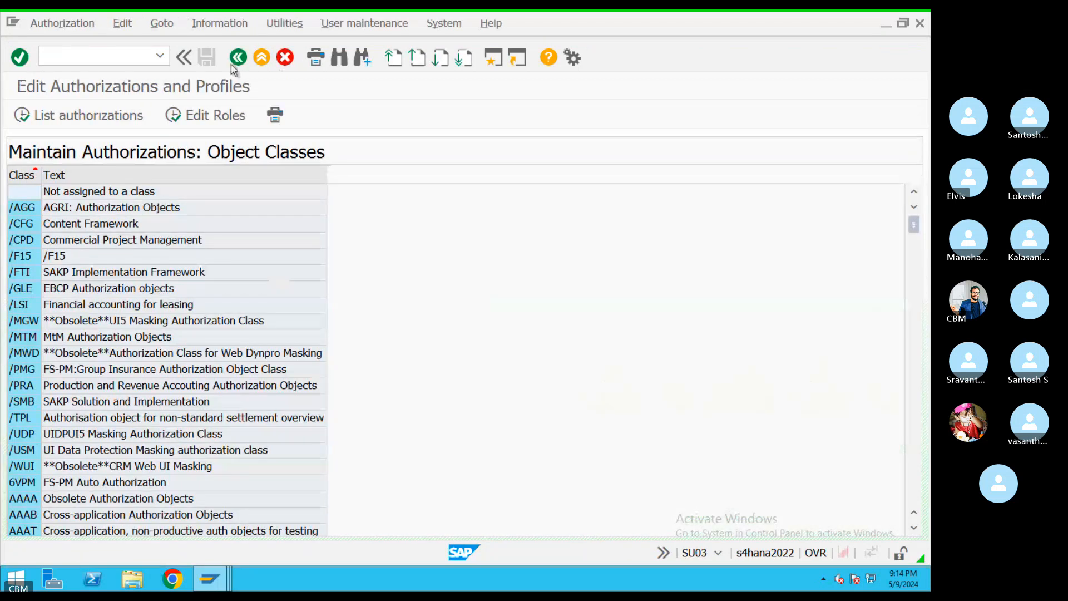
pyautogui.click(234, 63)
pyautogui.click(159, 56)
pyautogui.click(86, 88)
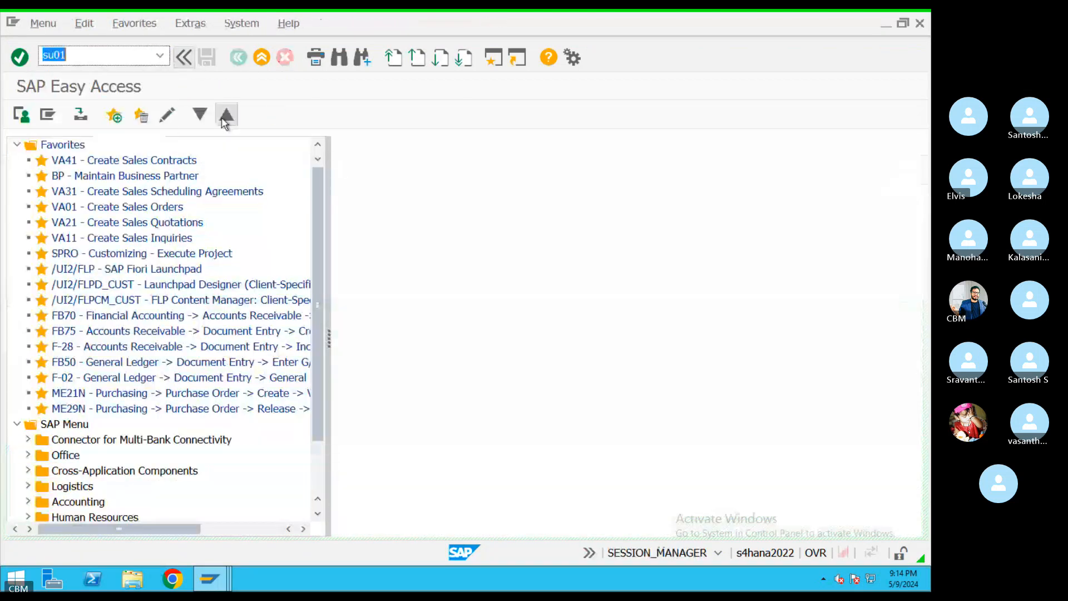
pyautogui.press('Return')
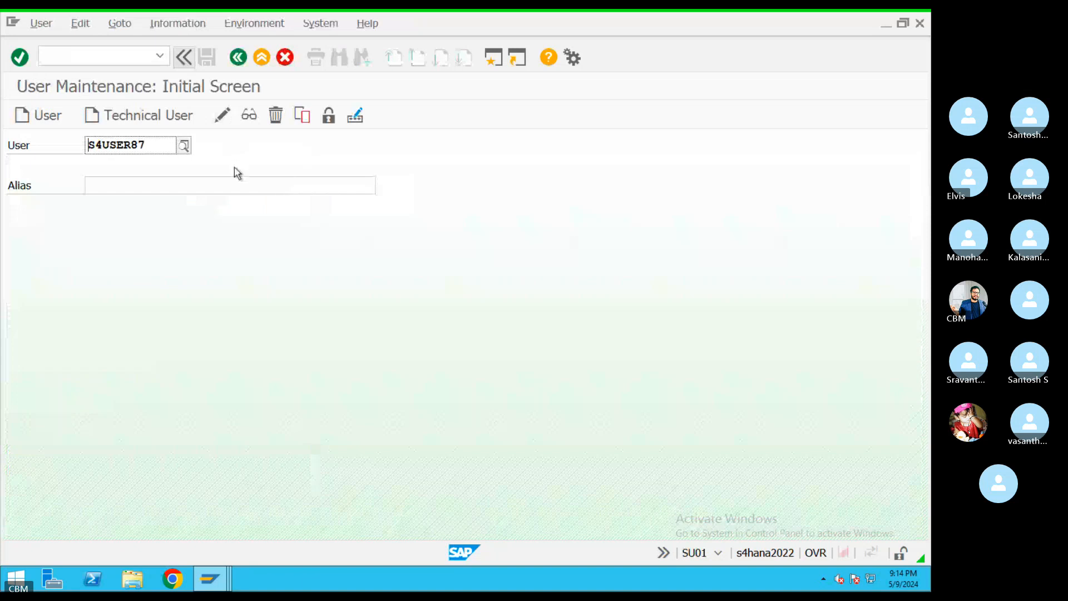
# In change mode, confirm the trainee's DD.MM.YYYY date format and 1.234.567,89 decimal notation, then open a second session
pyautogui.click(41, 22)
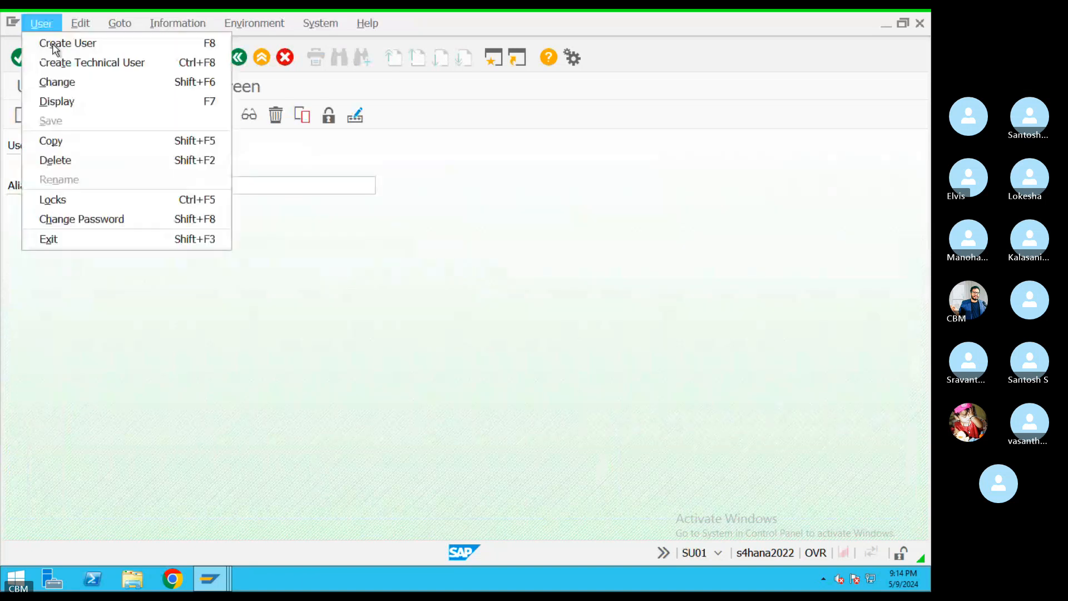
pyautogui.click(181, 82)
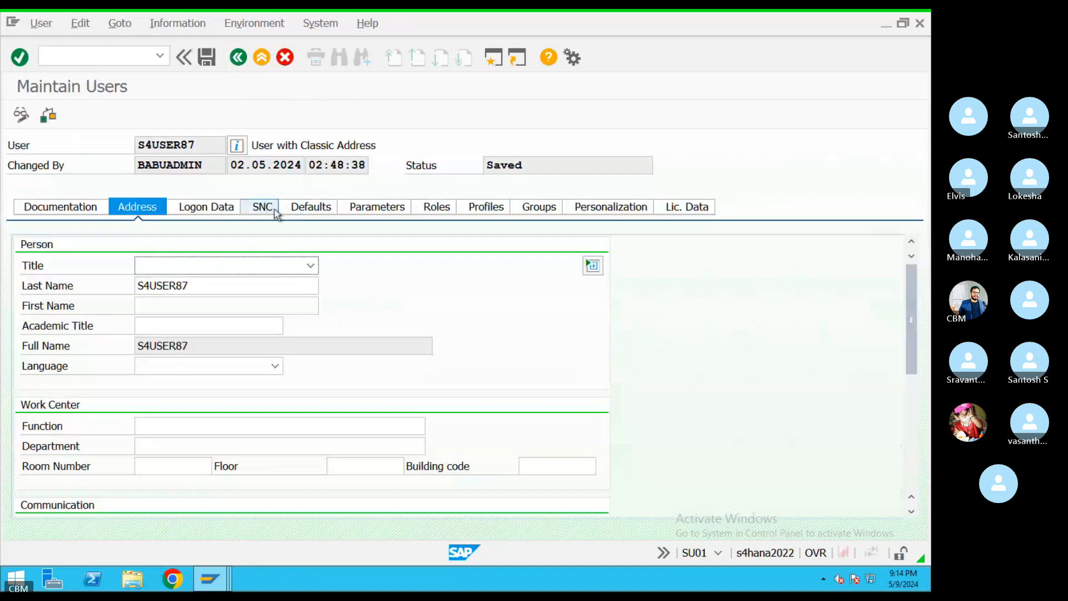
pyautogui.click(307, 206)
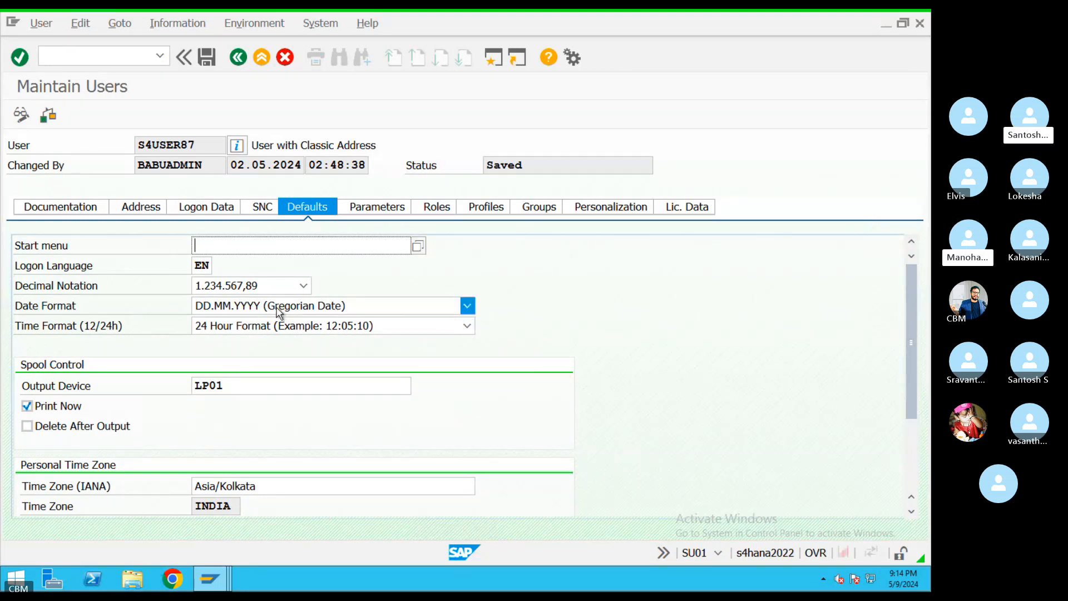
pyautogui.click(276, 307)
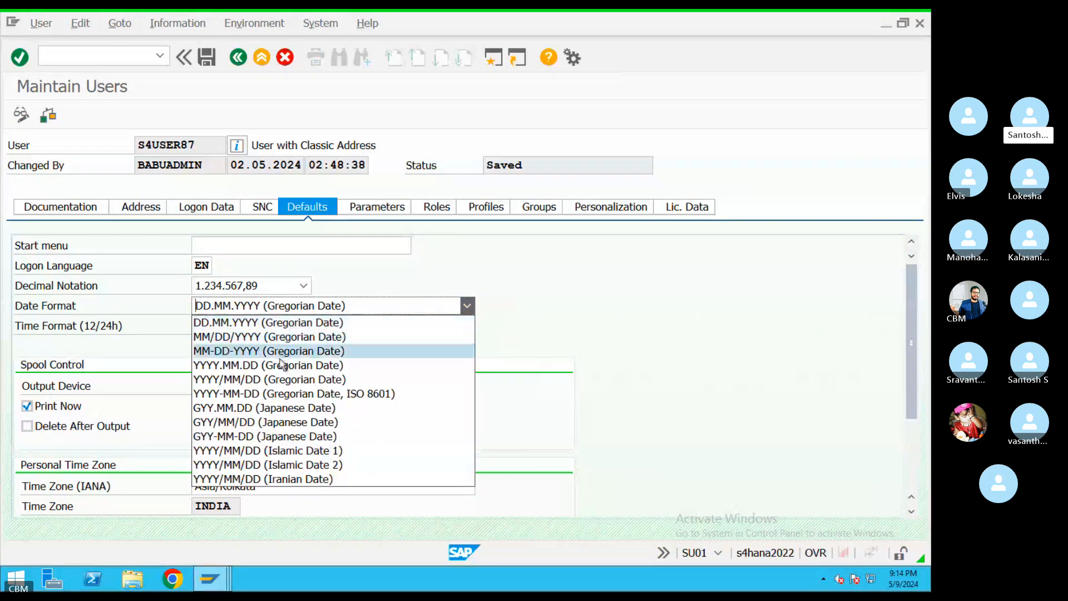
pyautogui.click(294, 288)
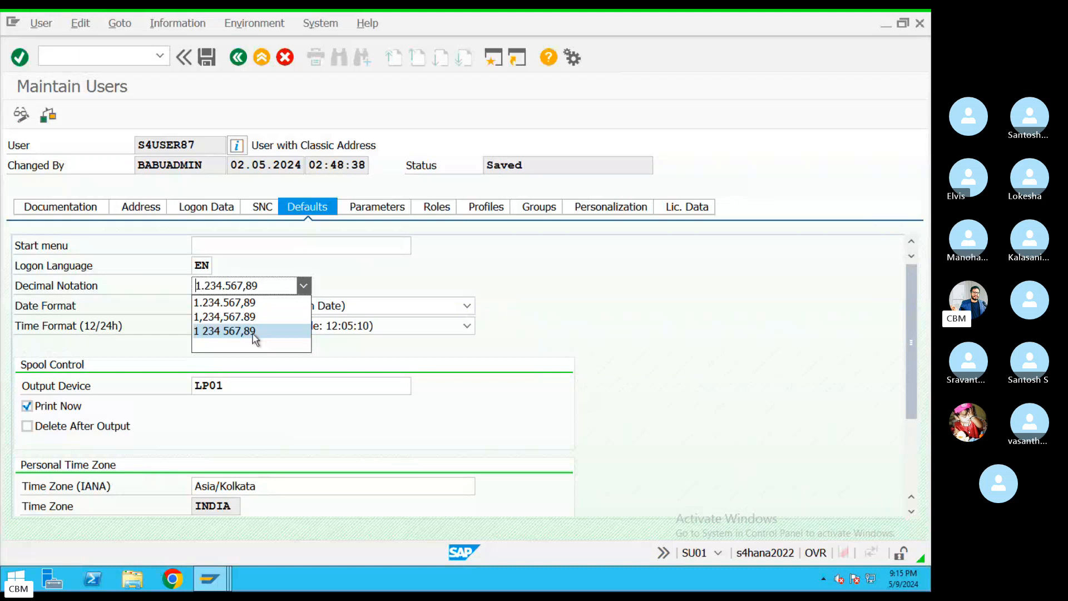
pyautogui.click(376, 286)
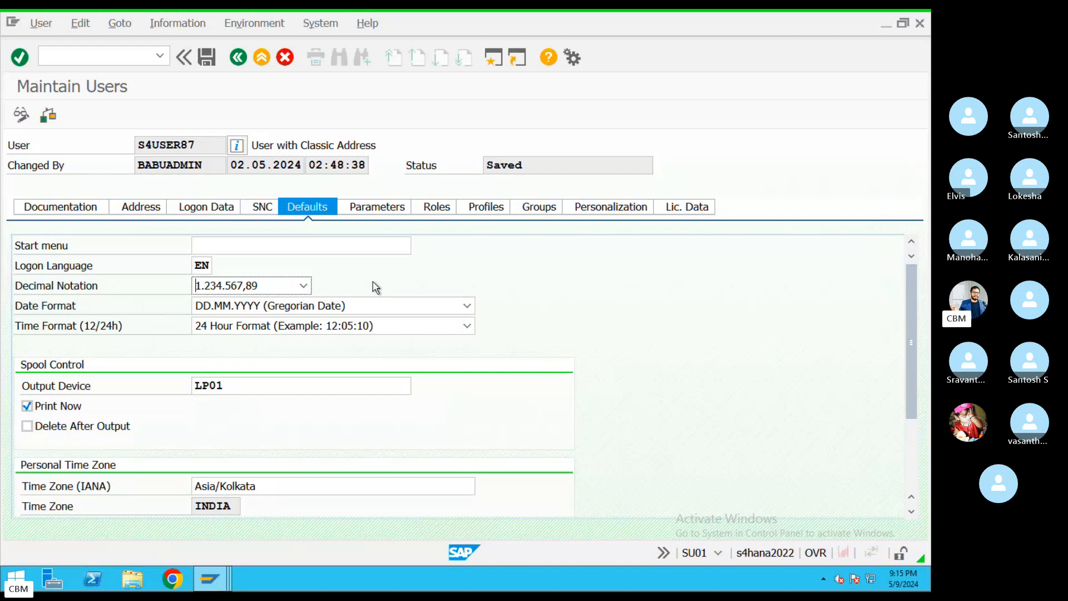
pyautogui.click(303, 285)
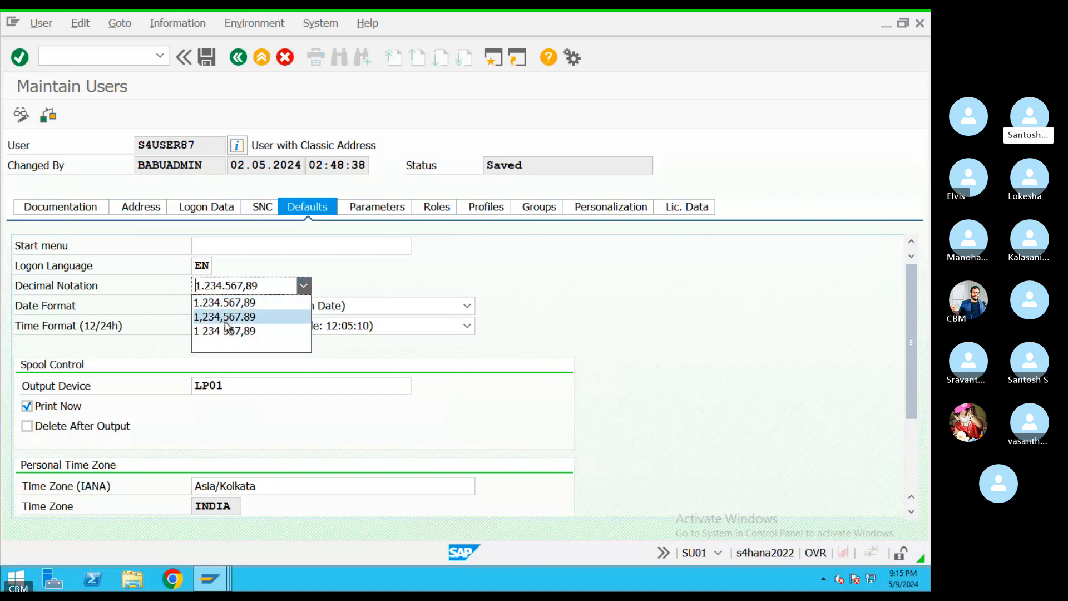
pyautogui.click(375, 289)
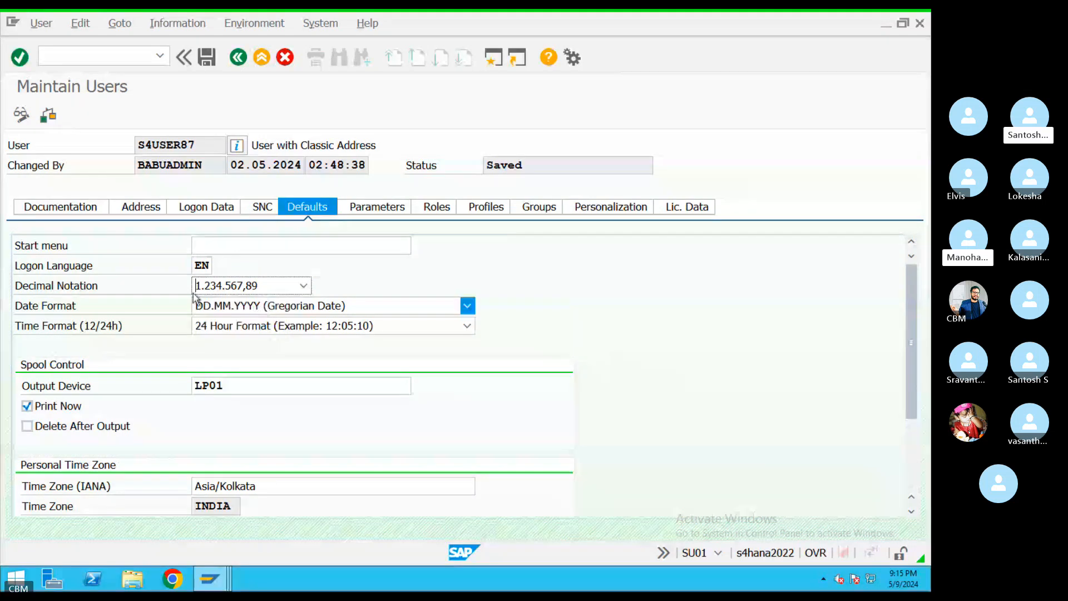
pyautogui.click(509, 66)
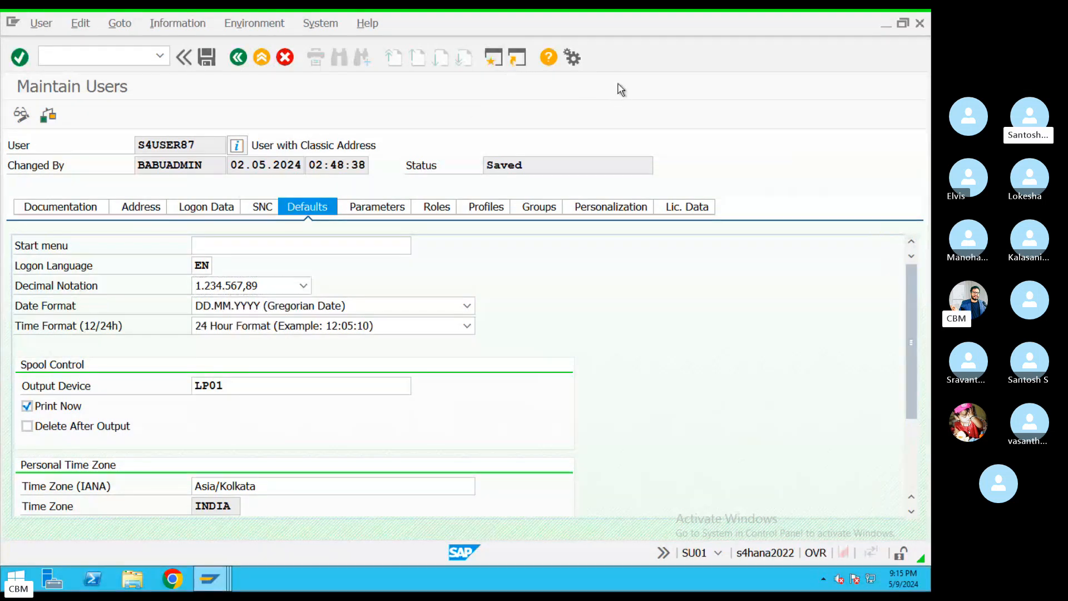
# Run OY17, position on country IN, and open India's field checks: bank key rule 4, postal code length 6
pyautogui.write('OY77')
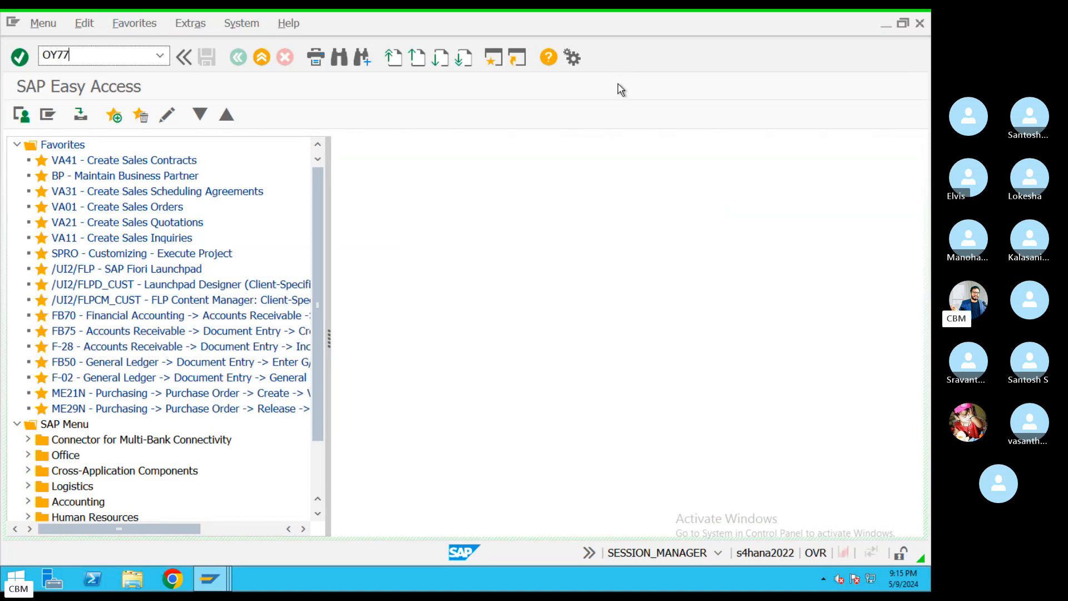
pyautogui.press('Return')
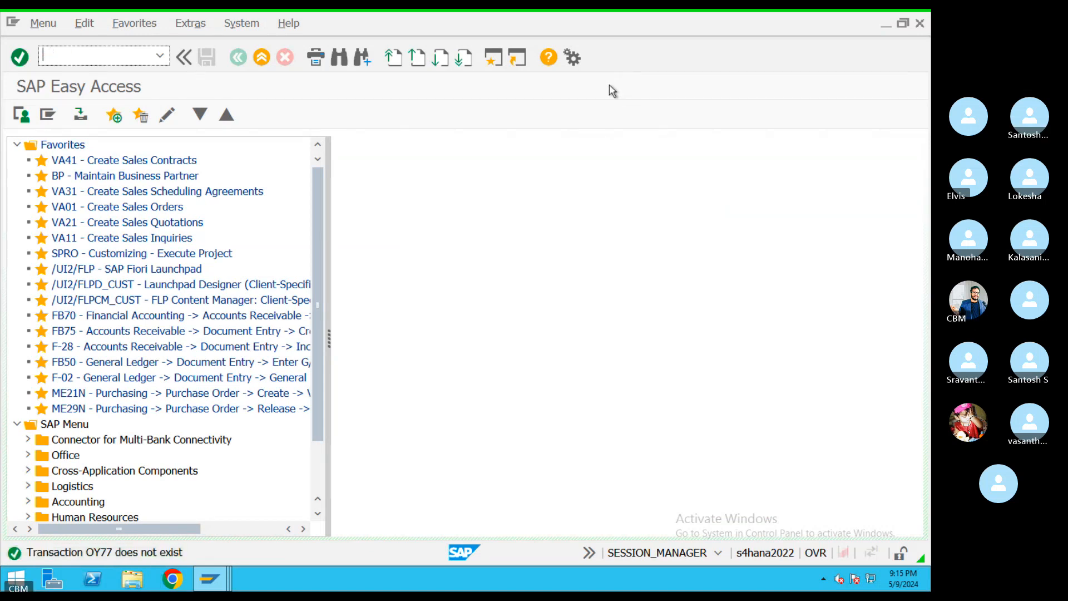
pyautogui.write('OY17')
pyautogui.press('Return')
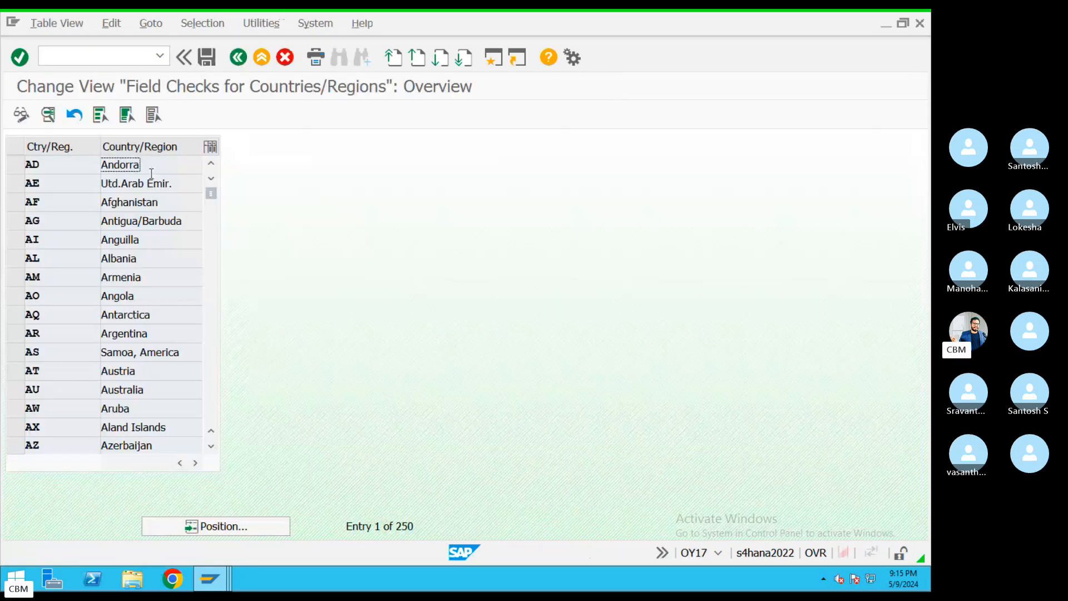
pyautogui.click(248, 526)
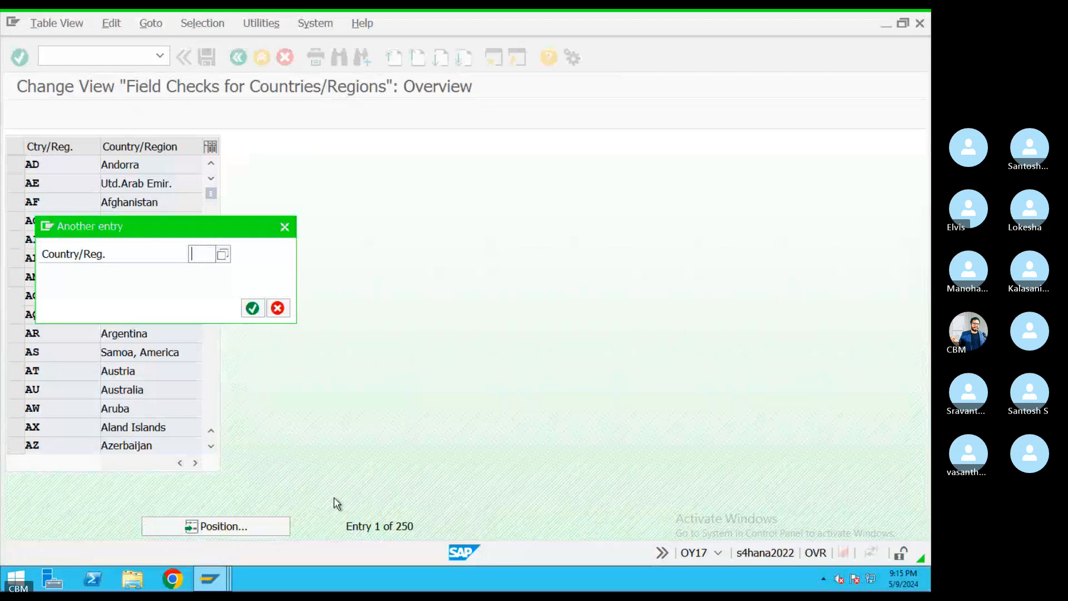
pyautogui.write('IN')
pyautogui.press('Return')
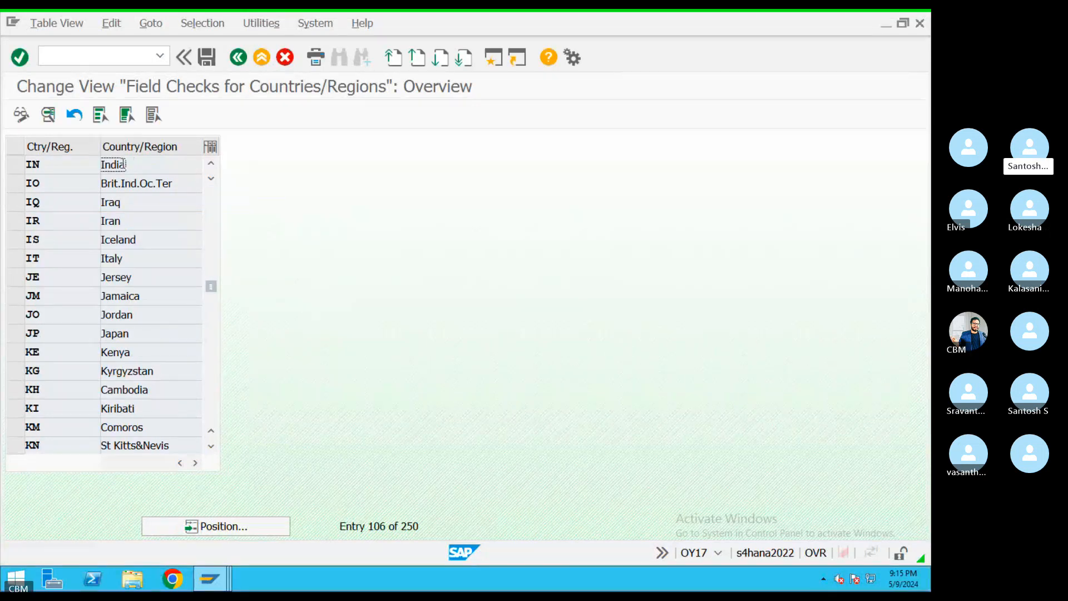
pyautogui.doubleClick(125, 164)
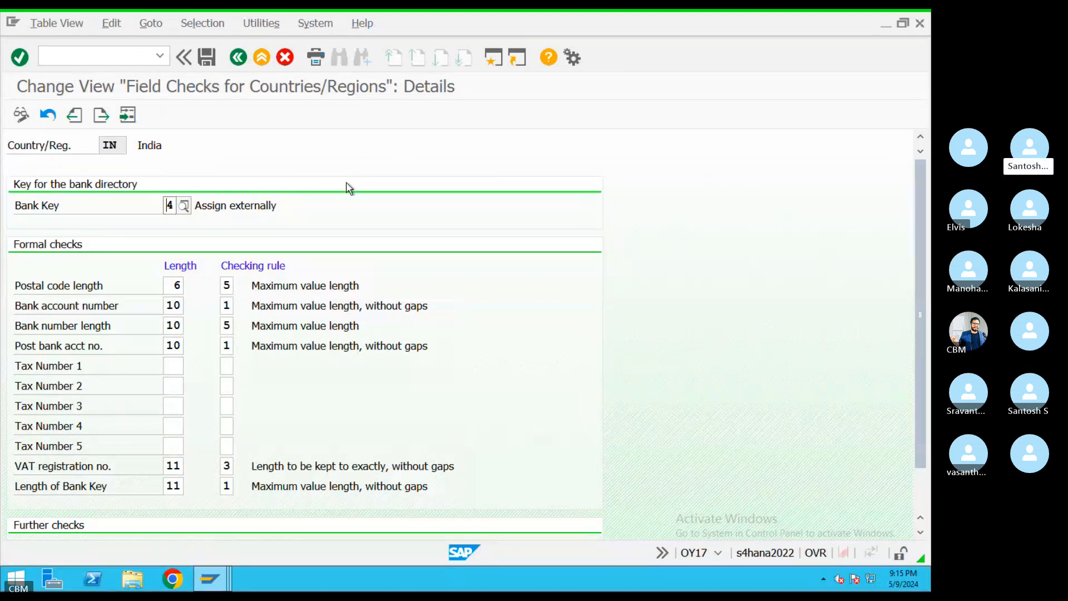
# Change India's Length of Bank Key to 20 and attempt to save, triggering the max-length 15 error
pyautogui.doubleClick(170, 306)
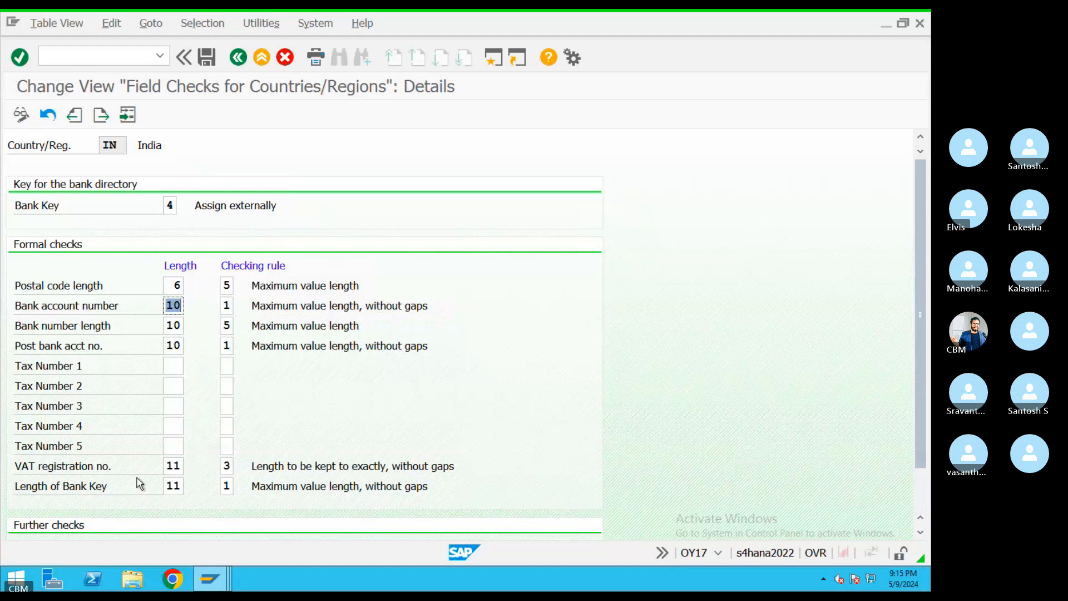
pyautogui.scroll(-2, 134, 487)
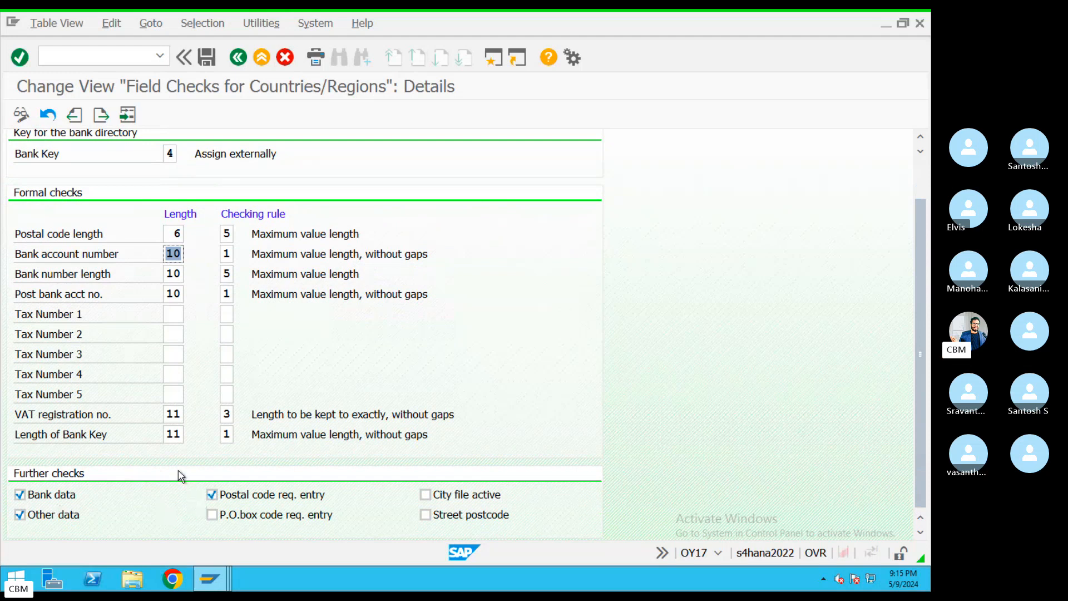
pyautogui.click(175, 433)
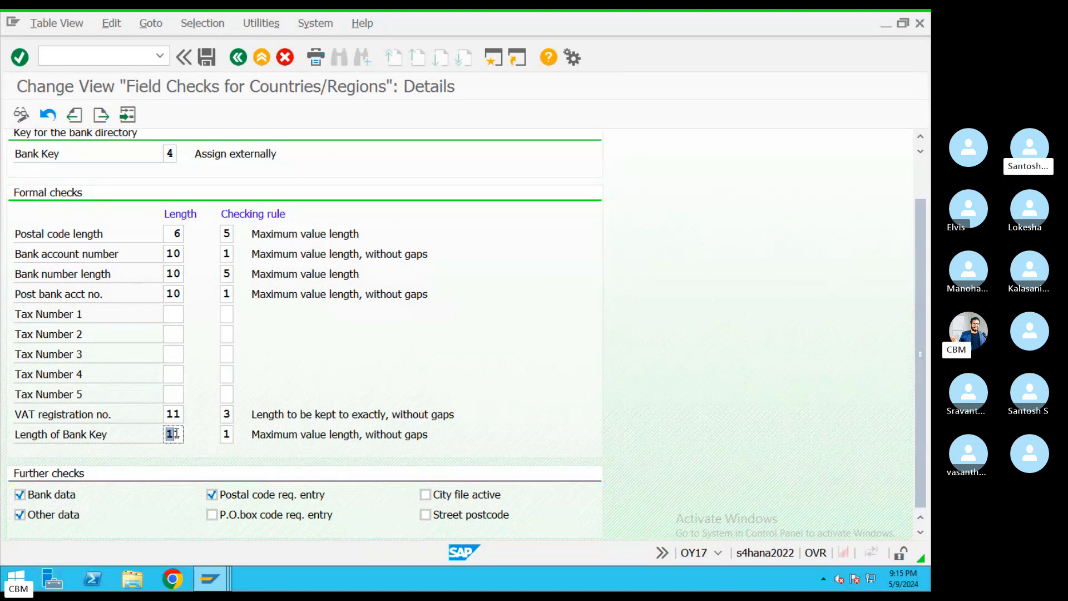
pyautogui.moveTo(256, 435); pyautogui.dragTo(438, 433)
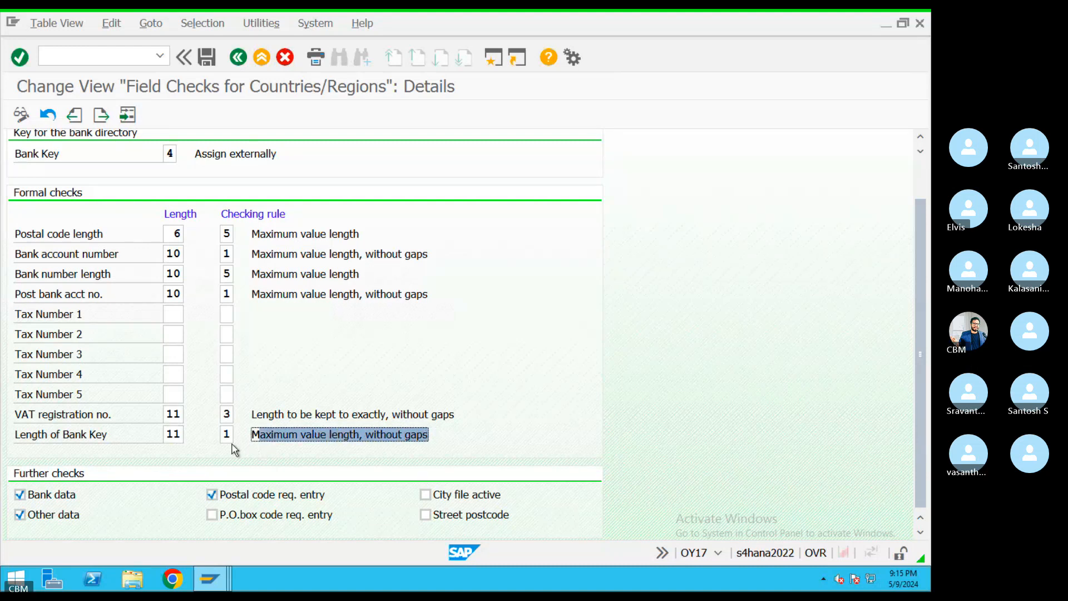
pyautogui.click(183, 434)
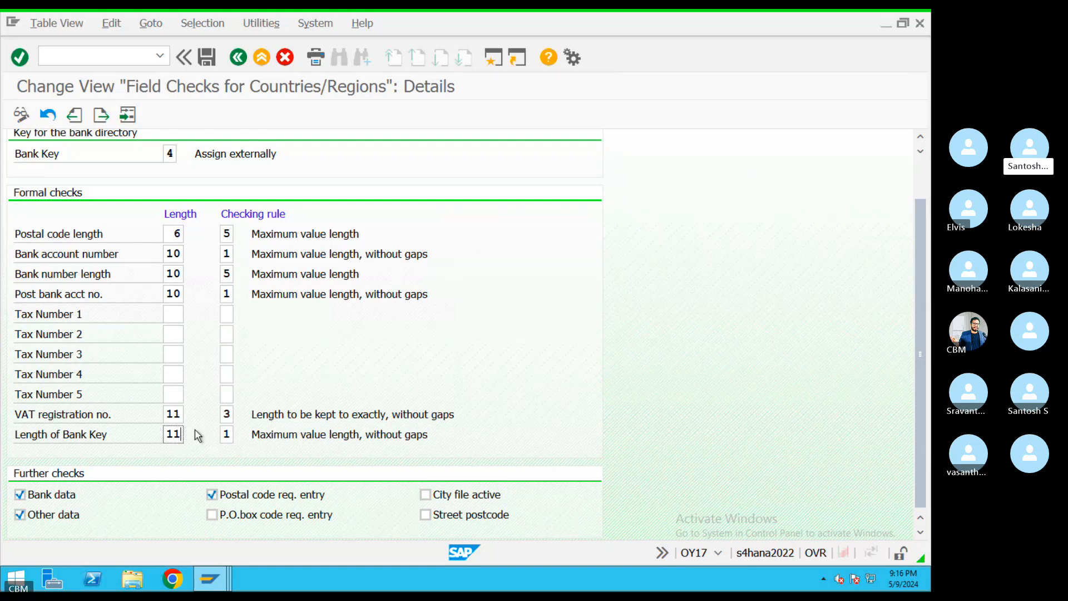
pyautogui.press('BackSpace')
pyautogui.press('BackSpace')
pyautogui.write('20')
pyautogui.click(203, 58)
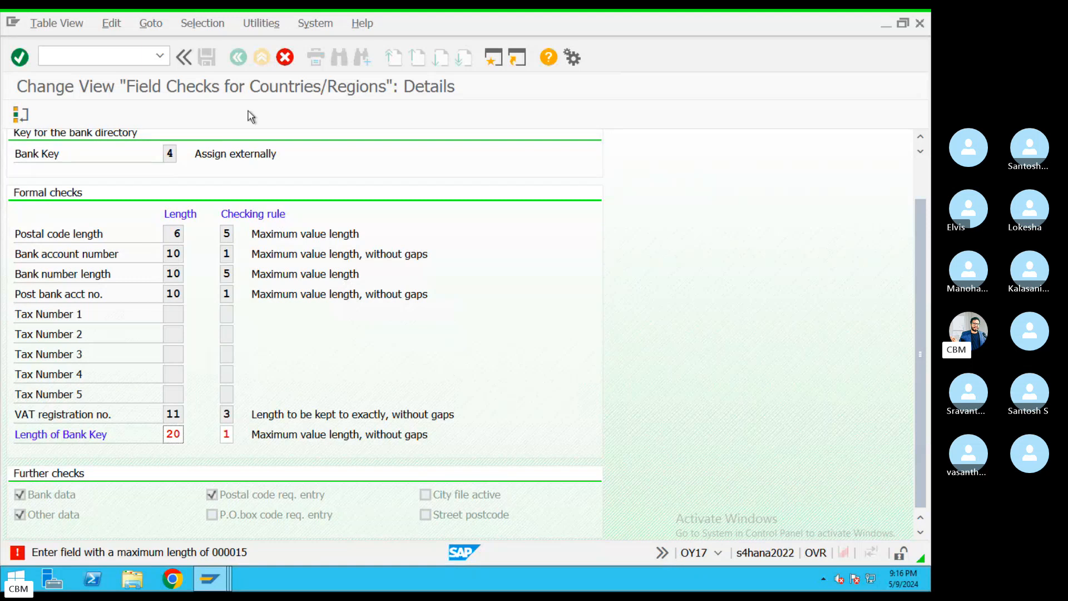
# Cancel the edit, discarding the bank key change and returning to the OY17 country overview
pyautogui.click(286, 57)
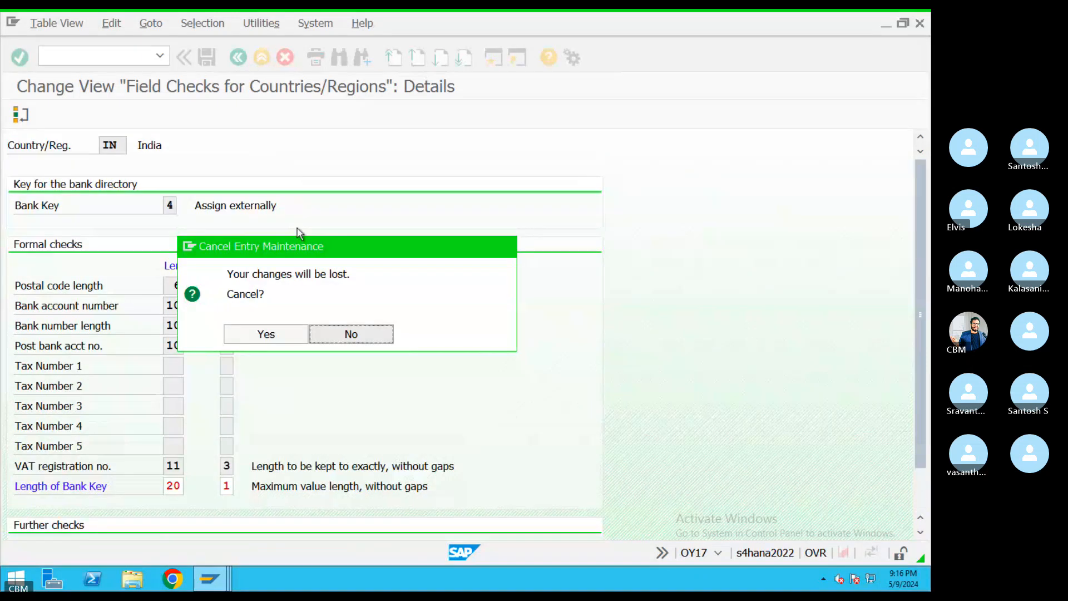
pyautogui.click(349, 336)
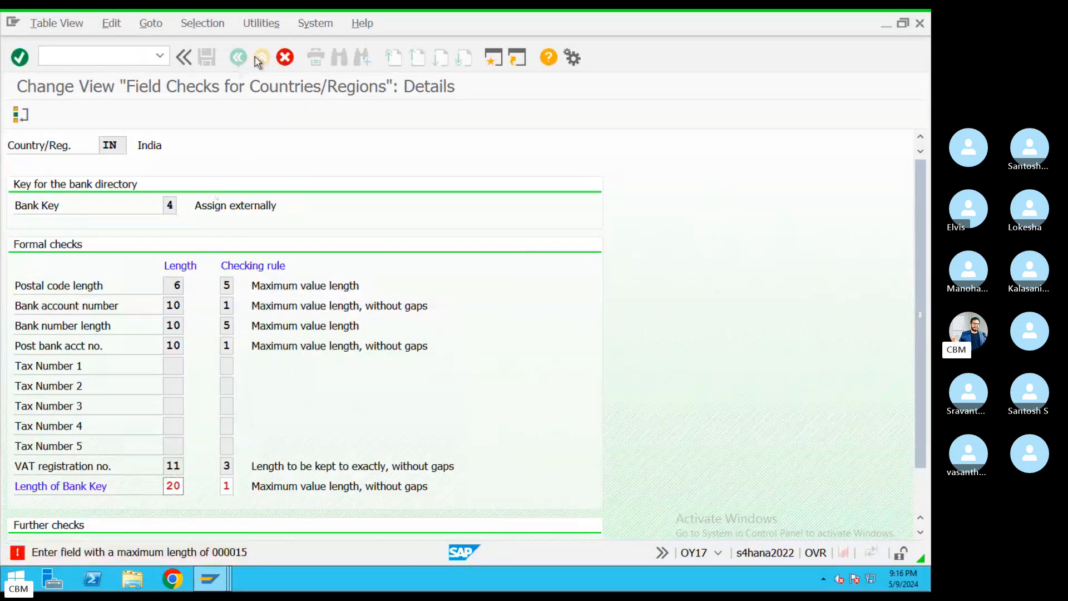
pyautogui.click(281, 58)
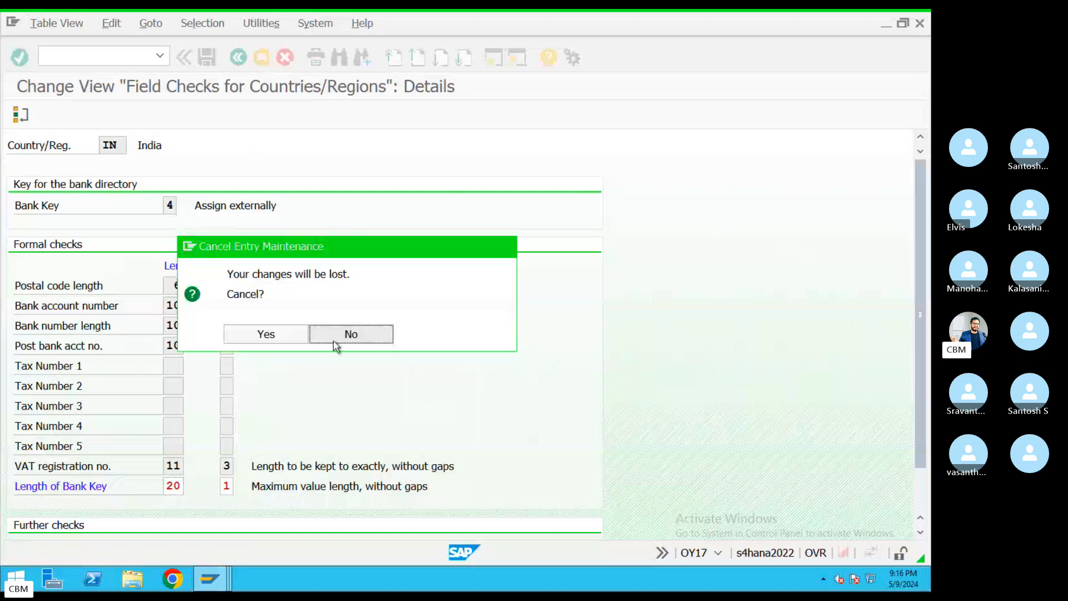
pyautogui.click(277, 336)
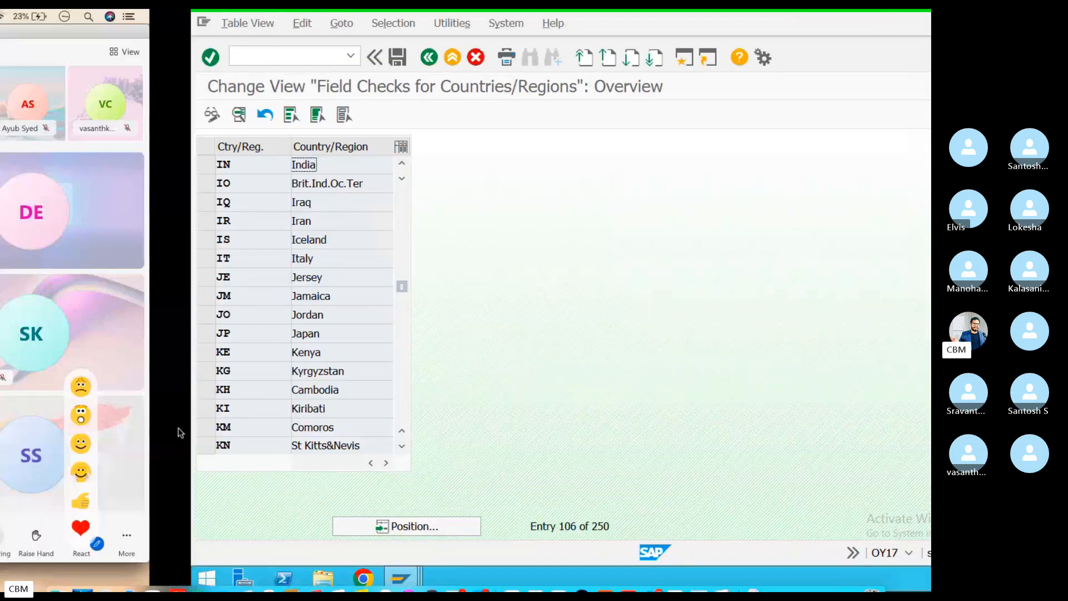